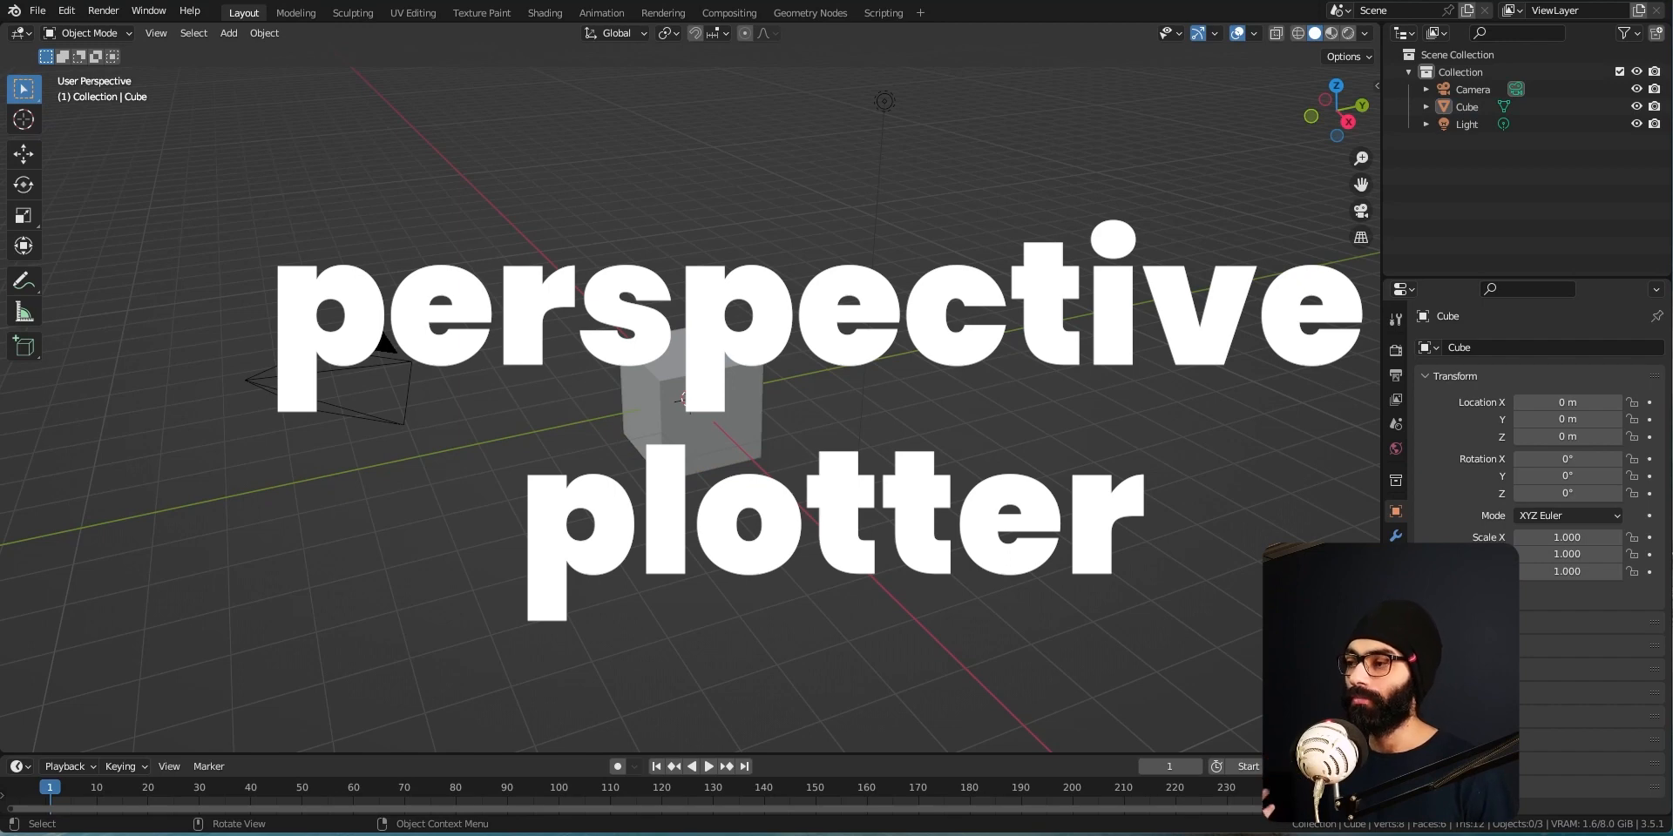
# Install the add-on file perspective_plotter.v1.1.0.install.me.zip from the Downloads folder and close the preferences
pyautogui.click(66, 11)
pyautogui.click(96, 260)
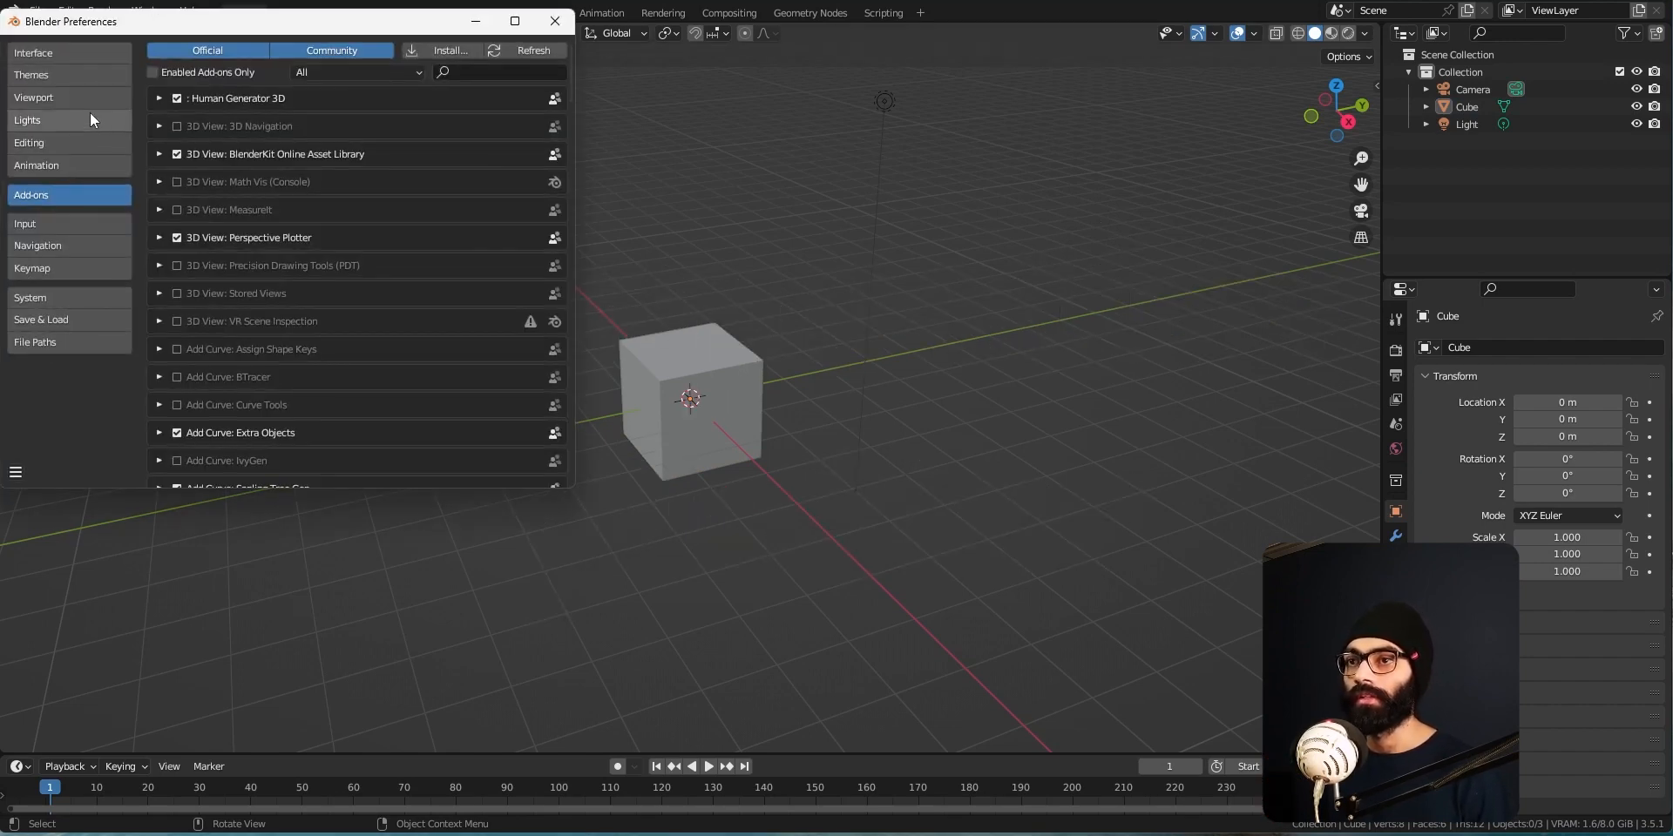
pyautogui.moveTo(289, 33); pyautogui.dragTo(495, 51)
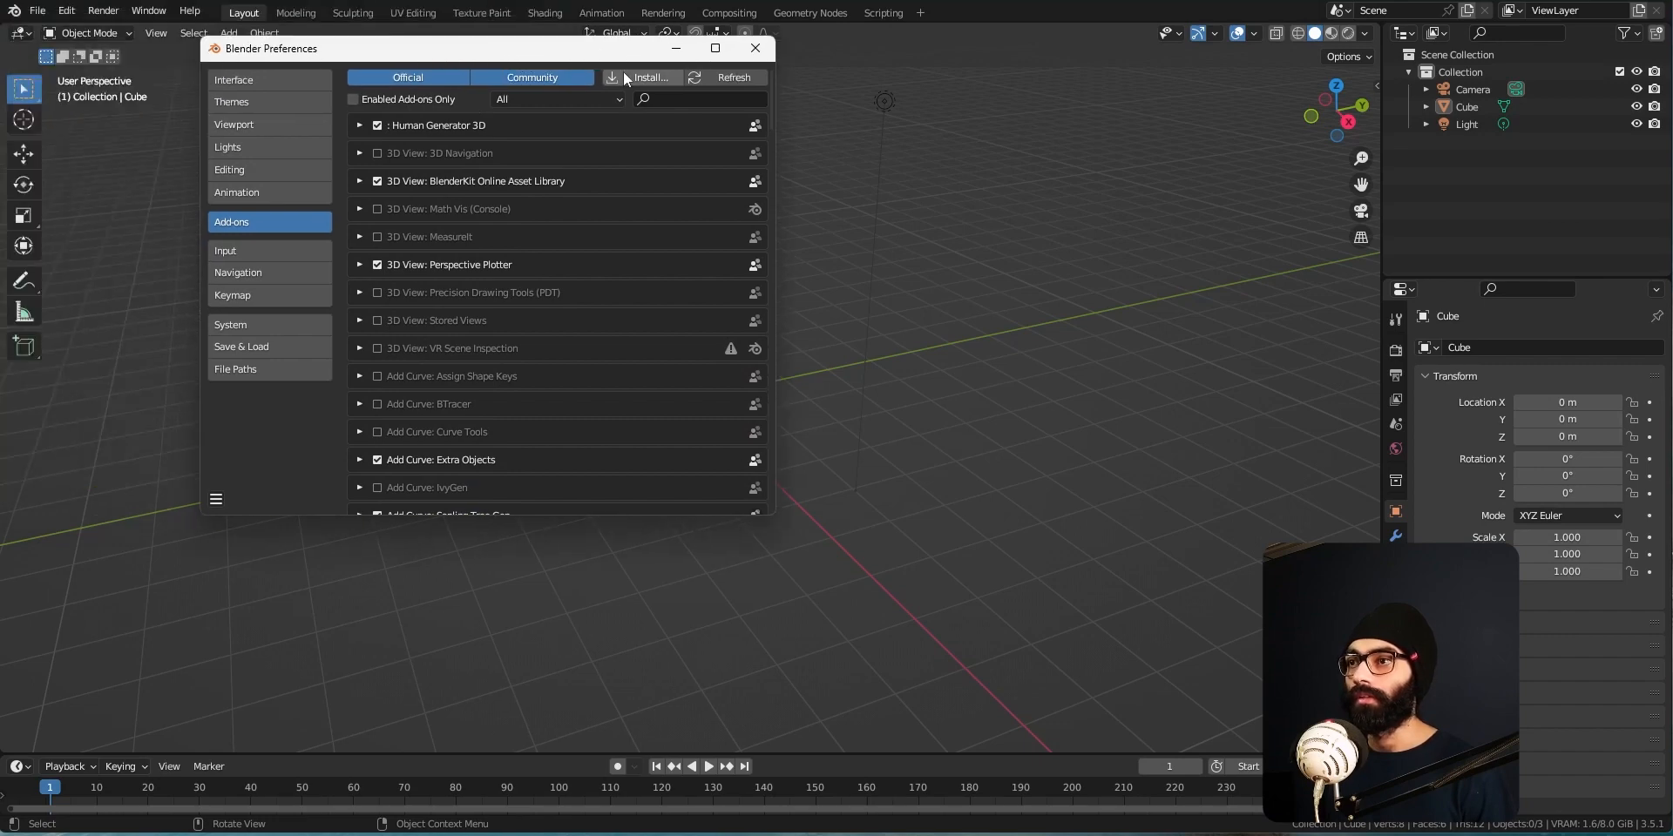
pyautogui.click(626, 71)
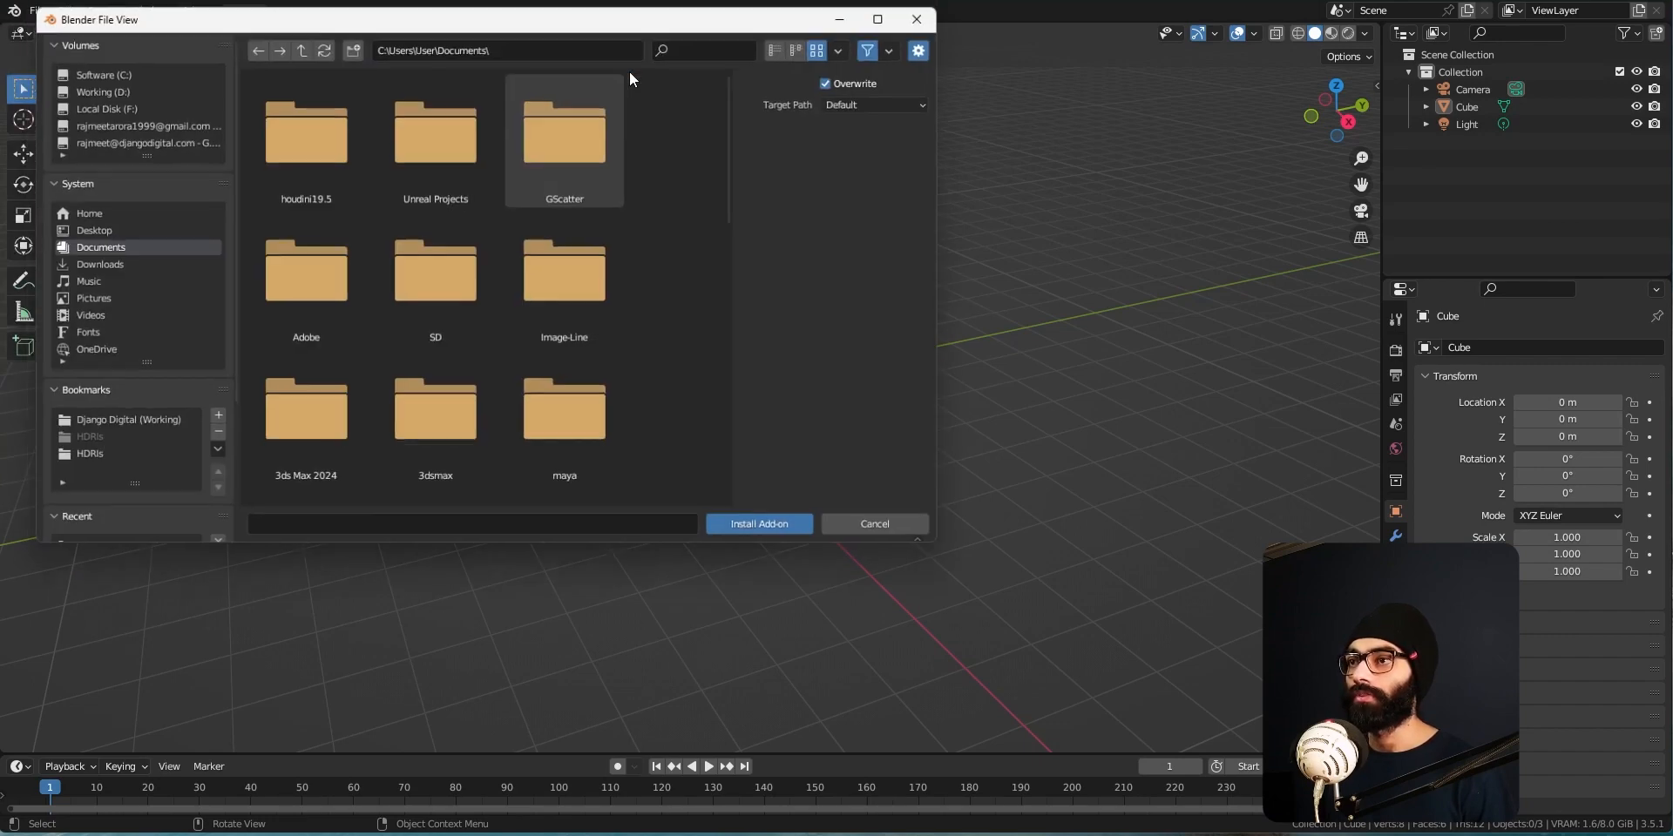
pyautogui.click(106, 264)
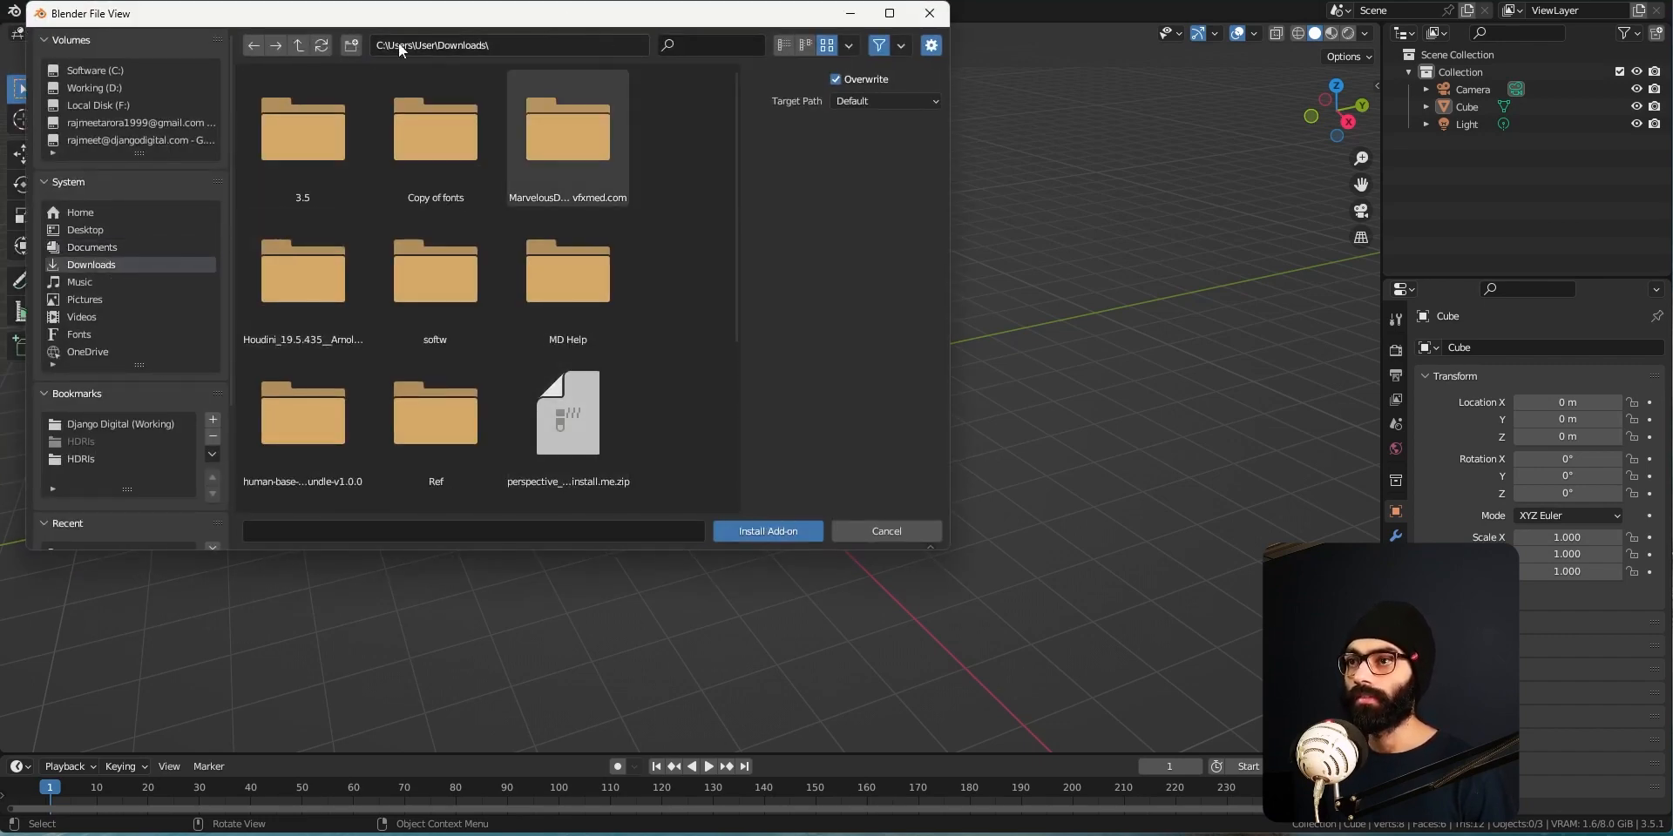
pyautogui.click(579, 453)
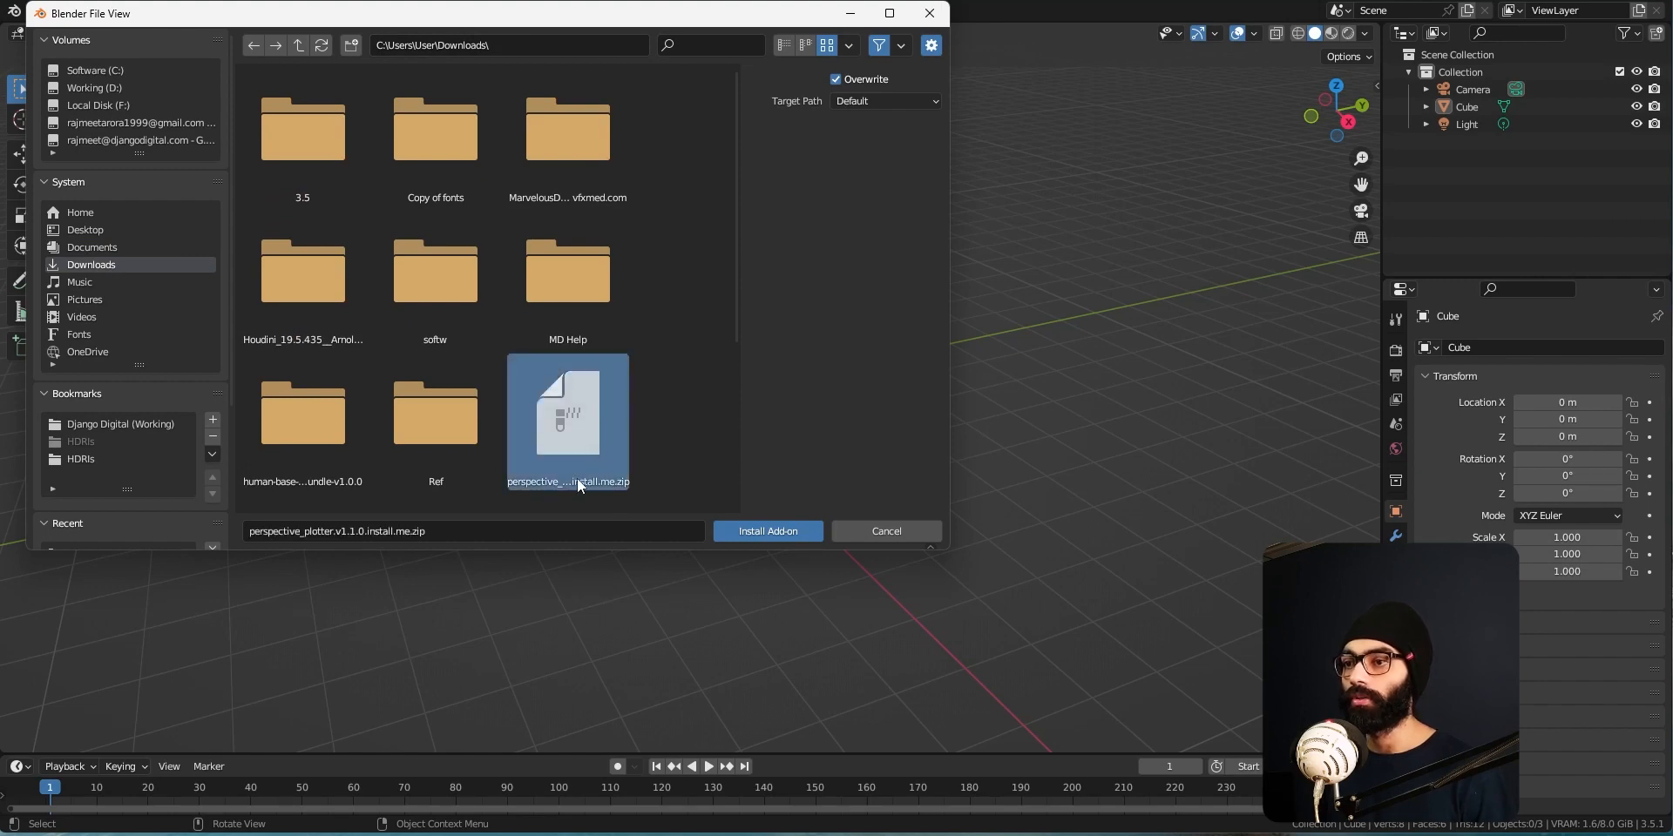
pyautogui.doubleClick(576, 477)
pyautogui.click(760, 49)
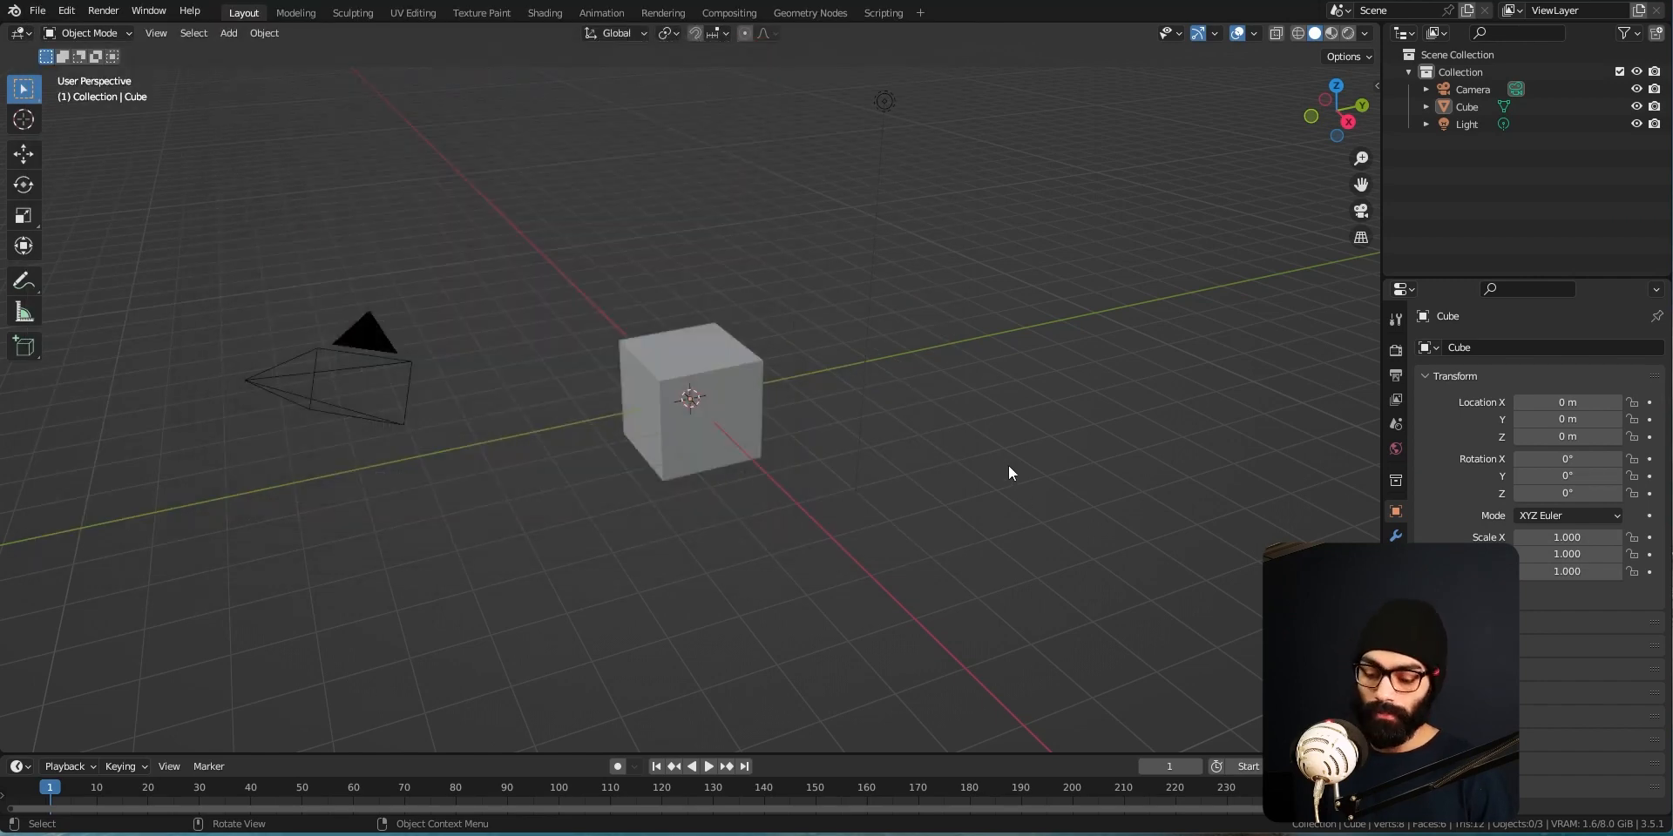
# Look through the scene camera and bring up the Perspective Plotter settings in the viewport
pyautogui.press('n')
pyautogui.press('`')
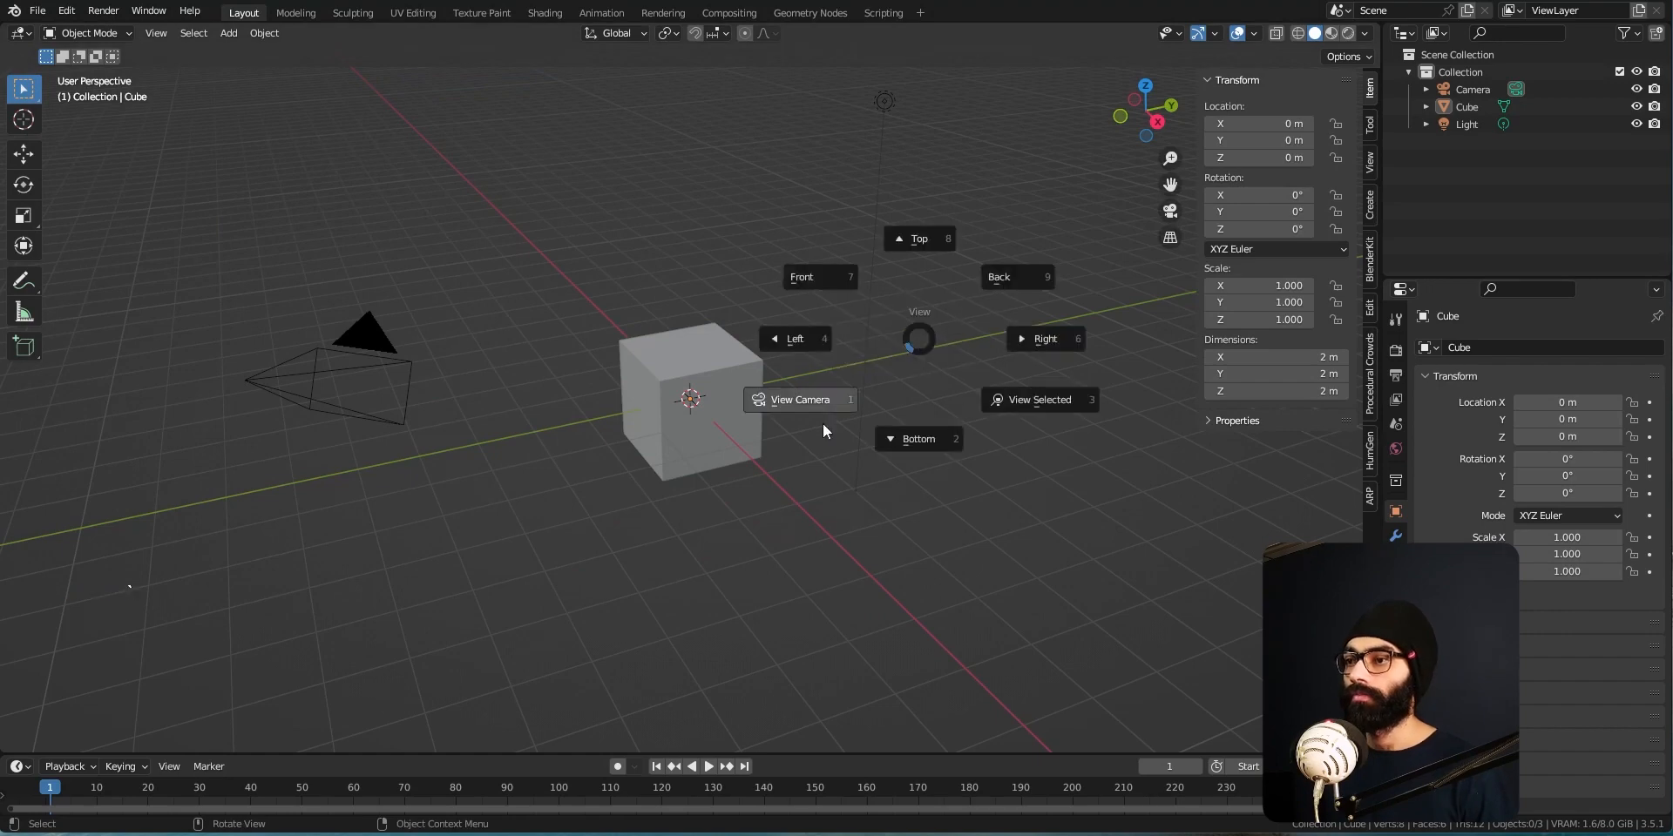
pyautogui.click(834, 397)
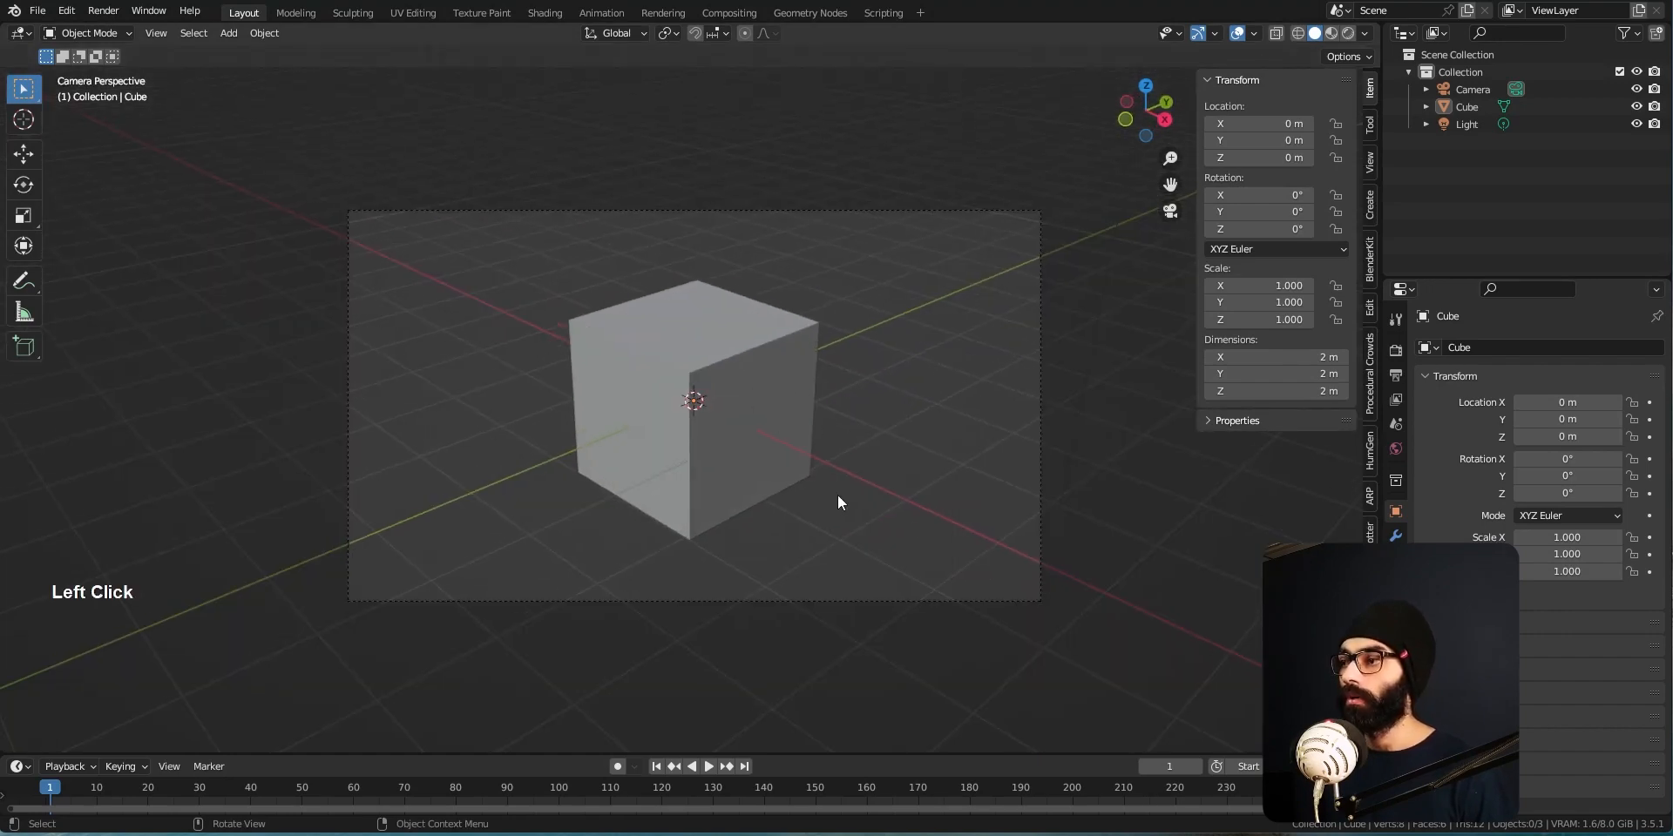
pyautogui.press('n')
pyautogui.press('n')
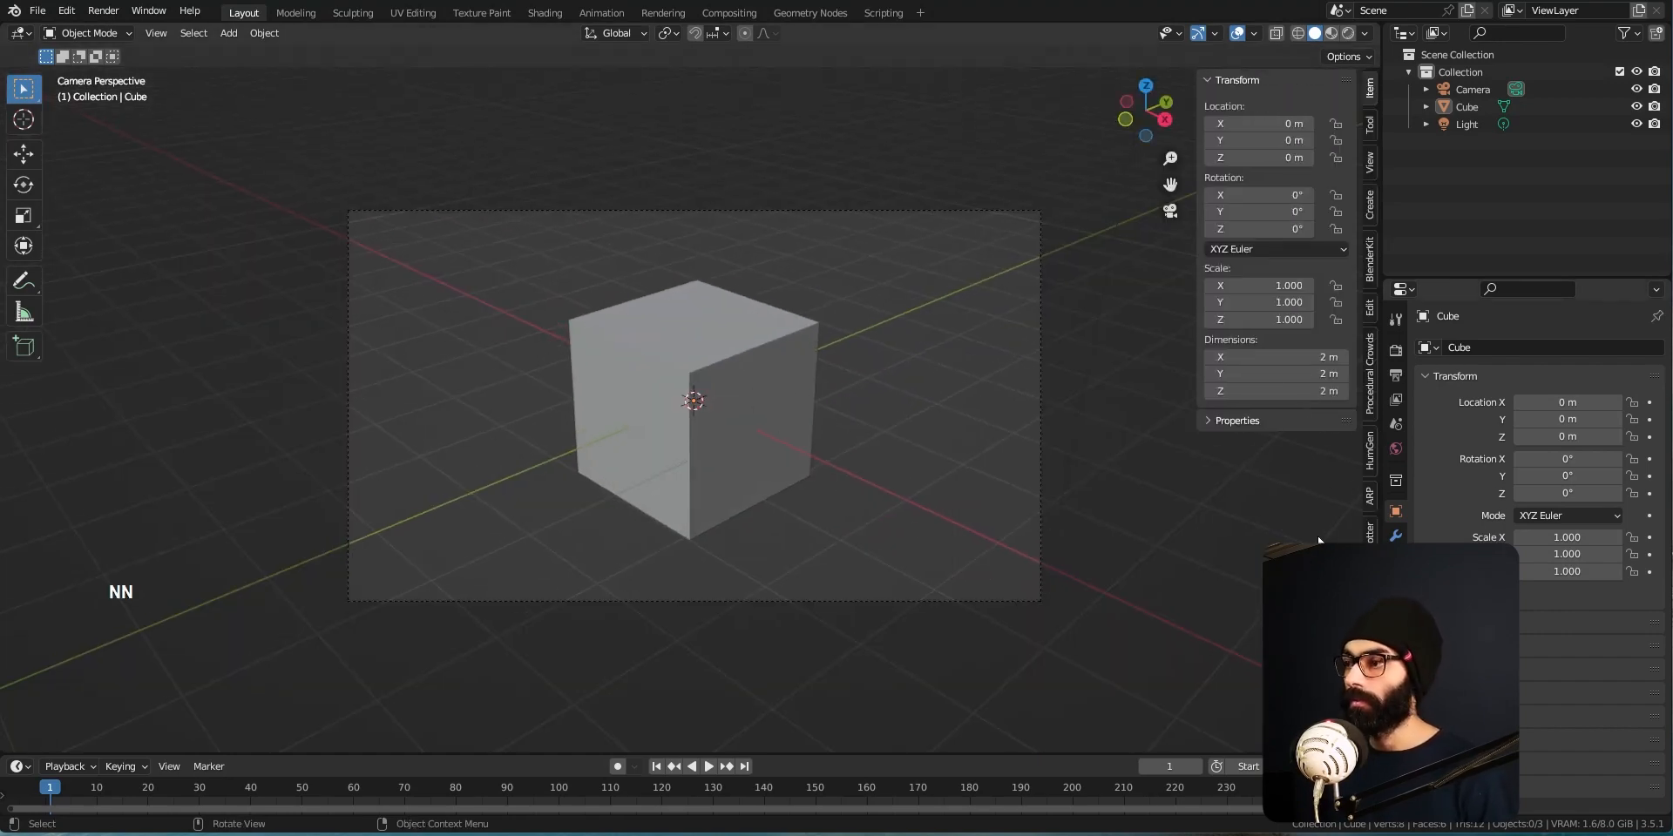
pyautogui.click(1370, 530)
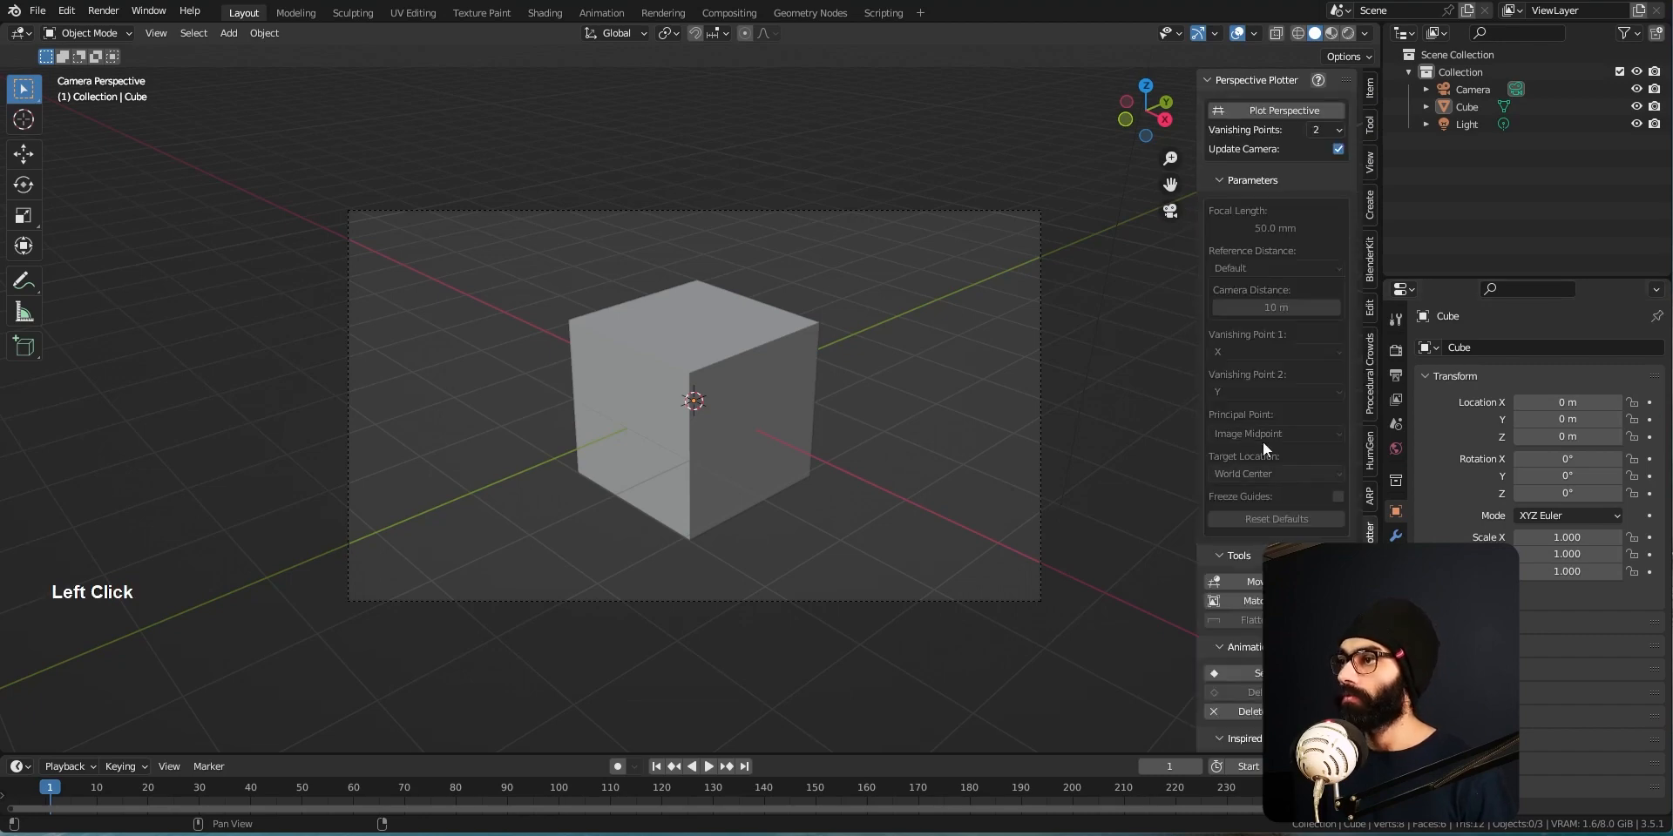
pyautogui.press('F16')
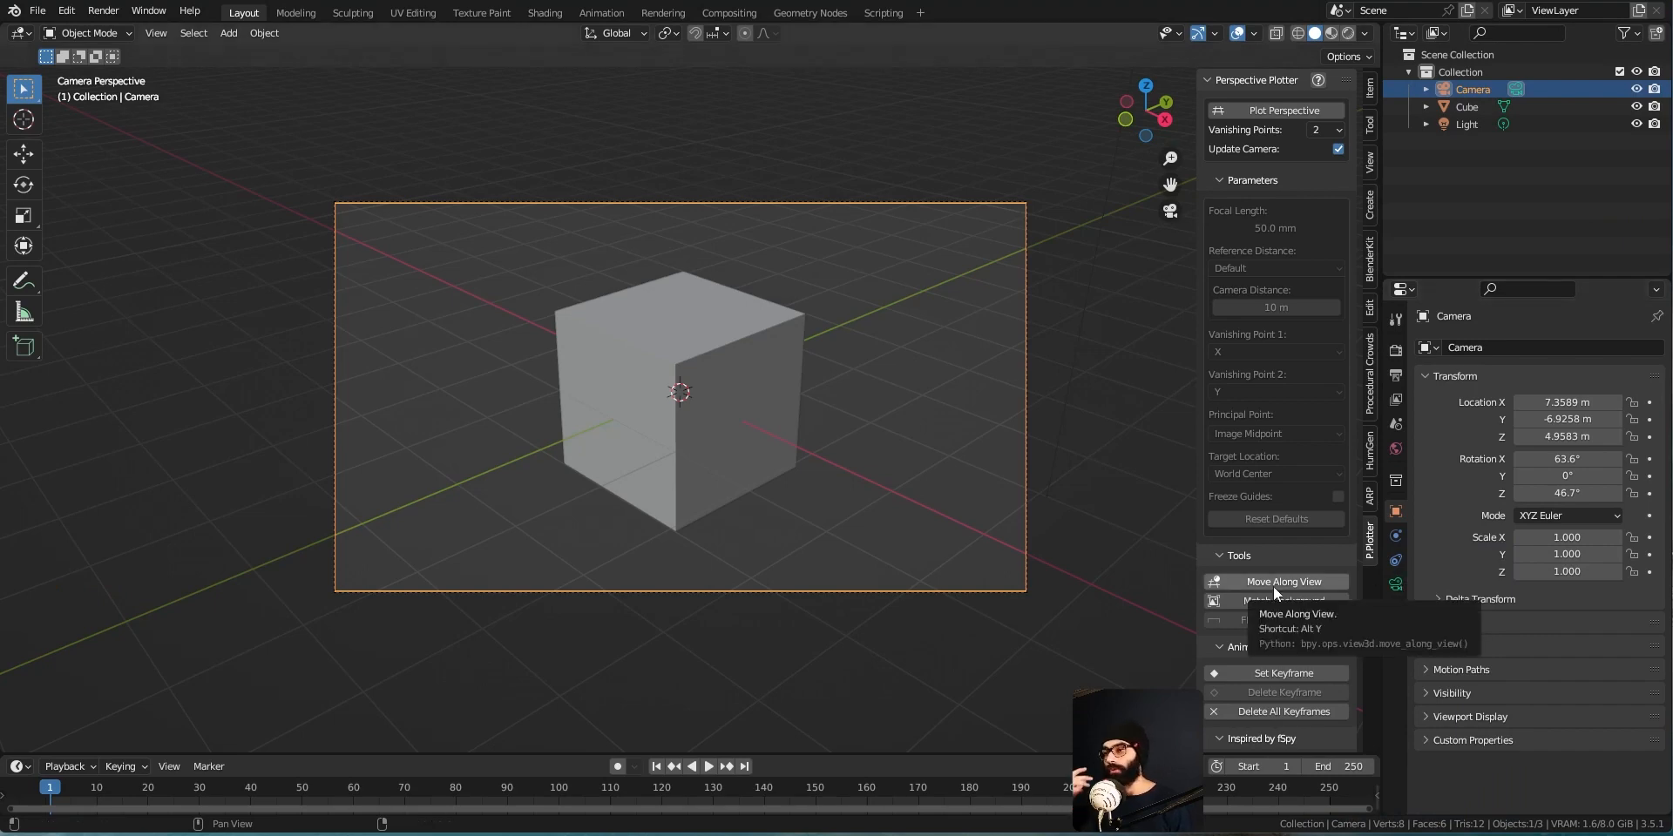
# Enable background images for the camera and load frame-1.1.png as its background
pyautogui.click(1396, 587)
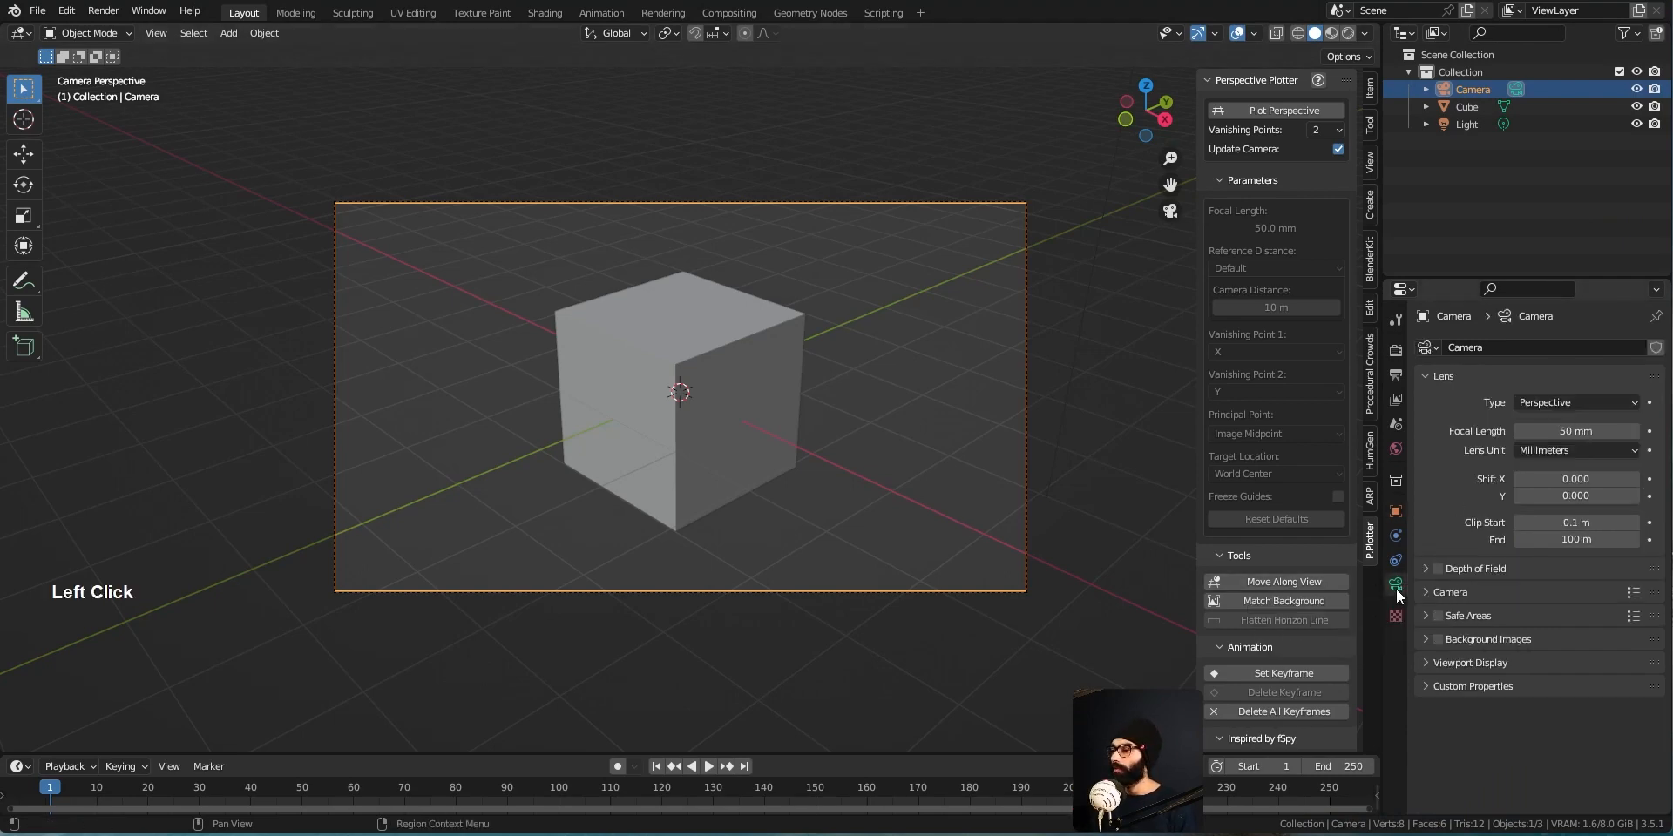
pyautogui.click(1435, 641)
pyautogui.click(1542, 665)
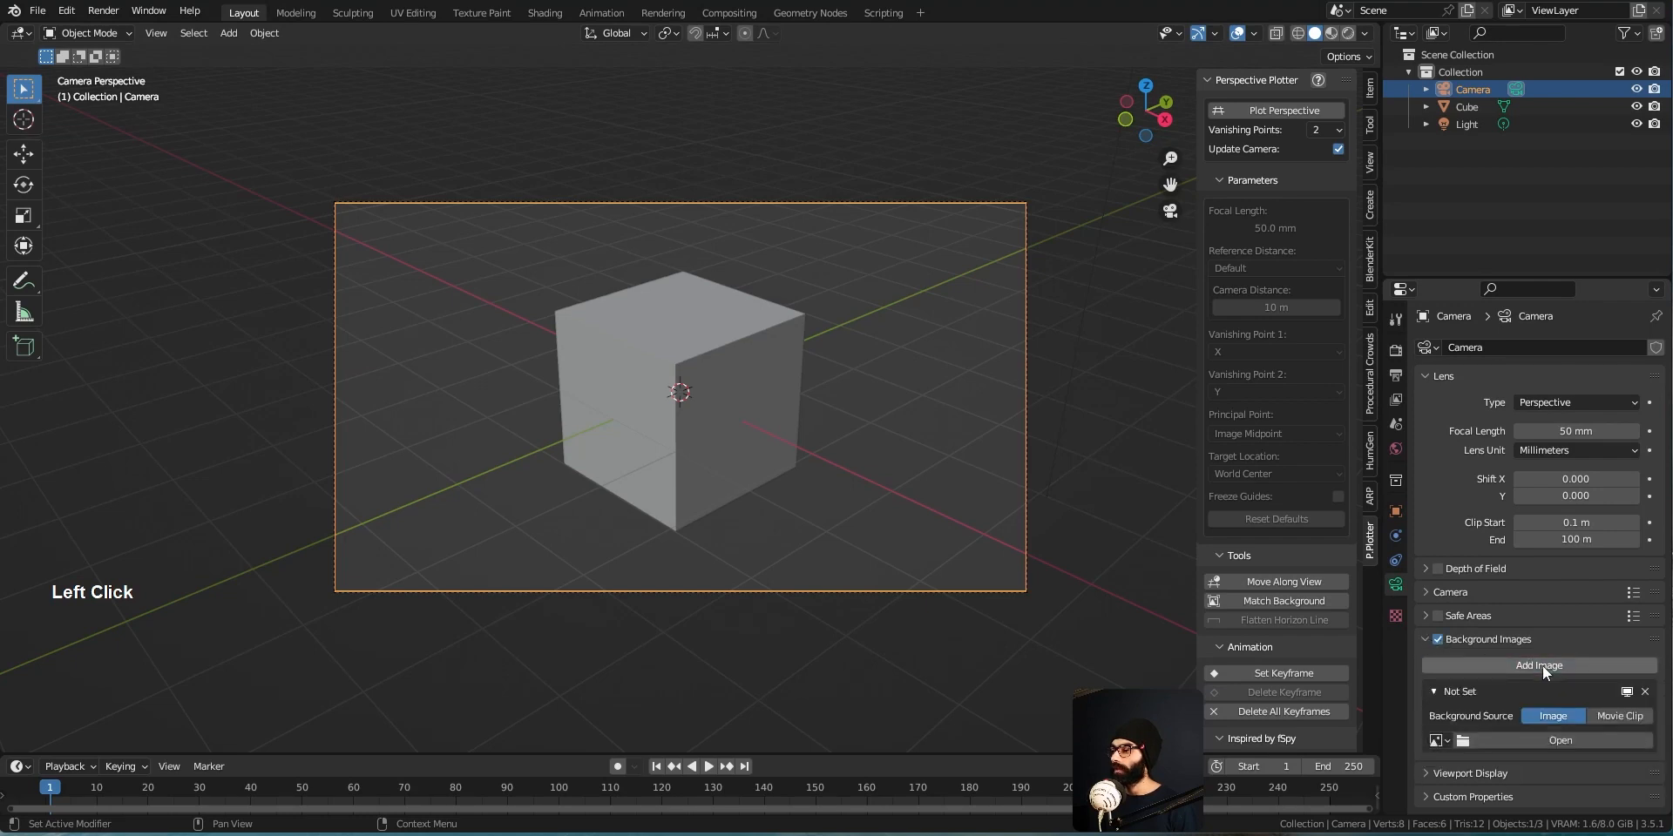
pyautogui.doubleClick(1615, 737)
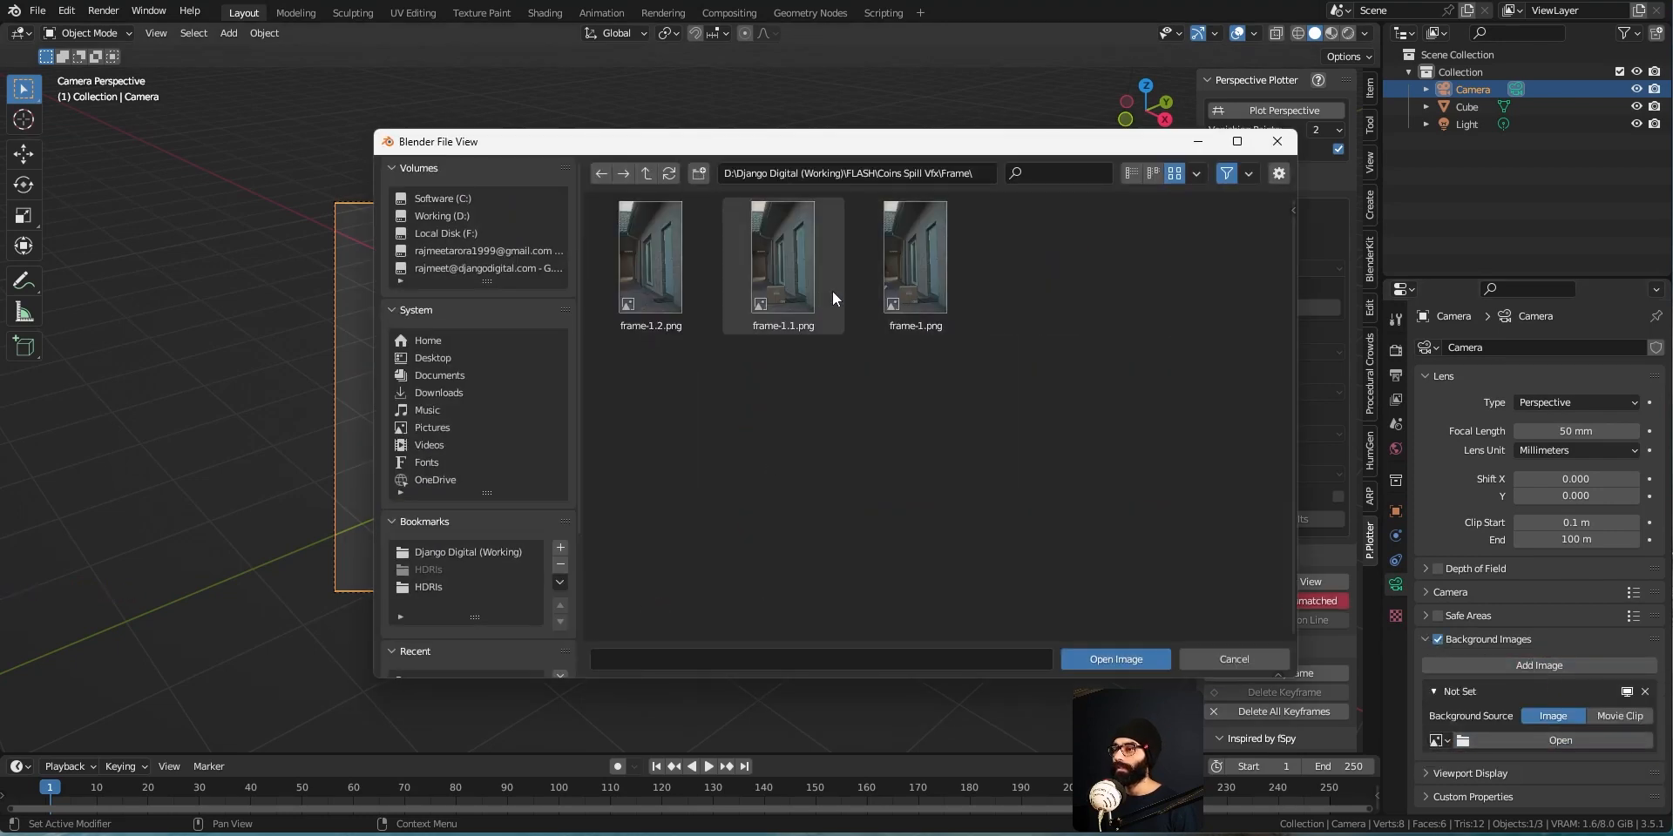
pyautogui.click(791, 264)
pyautogui.doubleClick(791, 265)
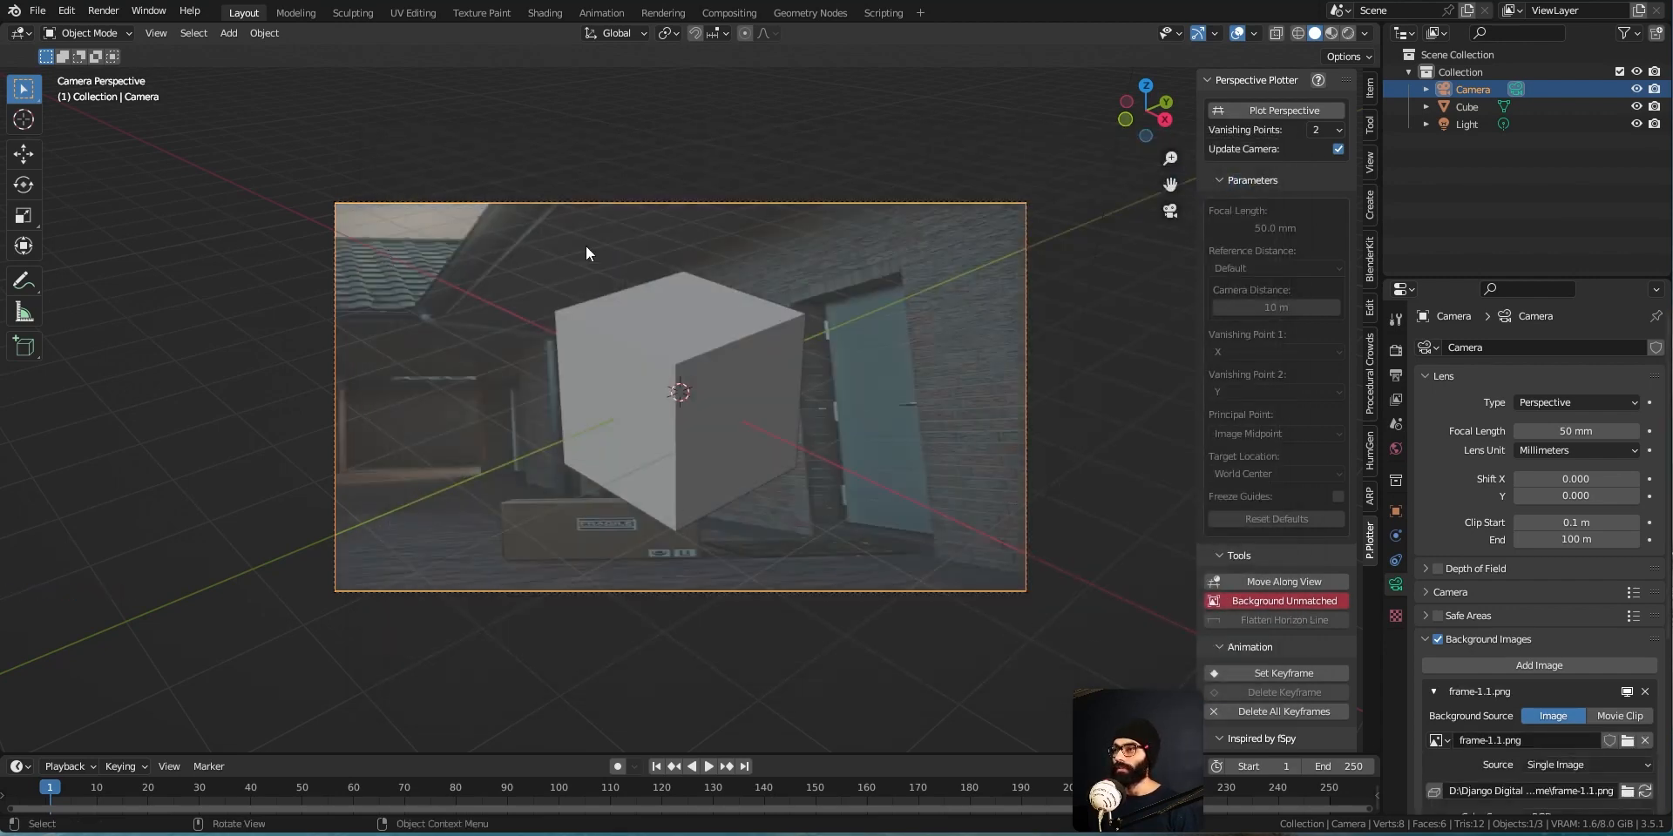
# Match the render resolution to the camera's background image, using Perspective Plotter's background matching
pyautogui.click(1395, 374)
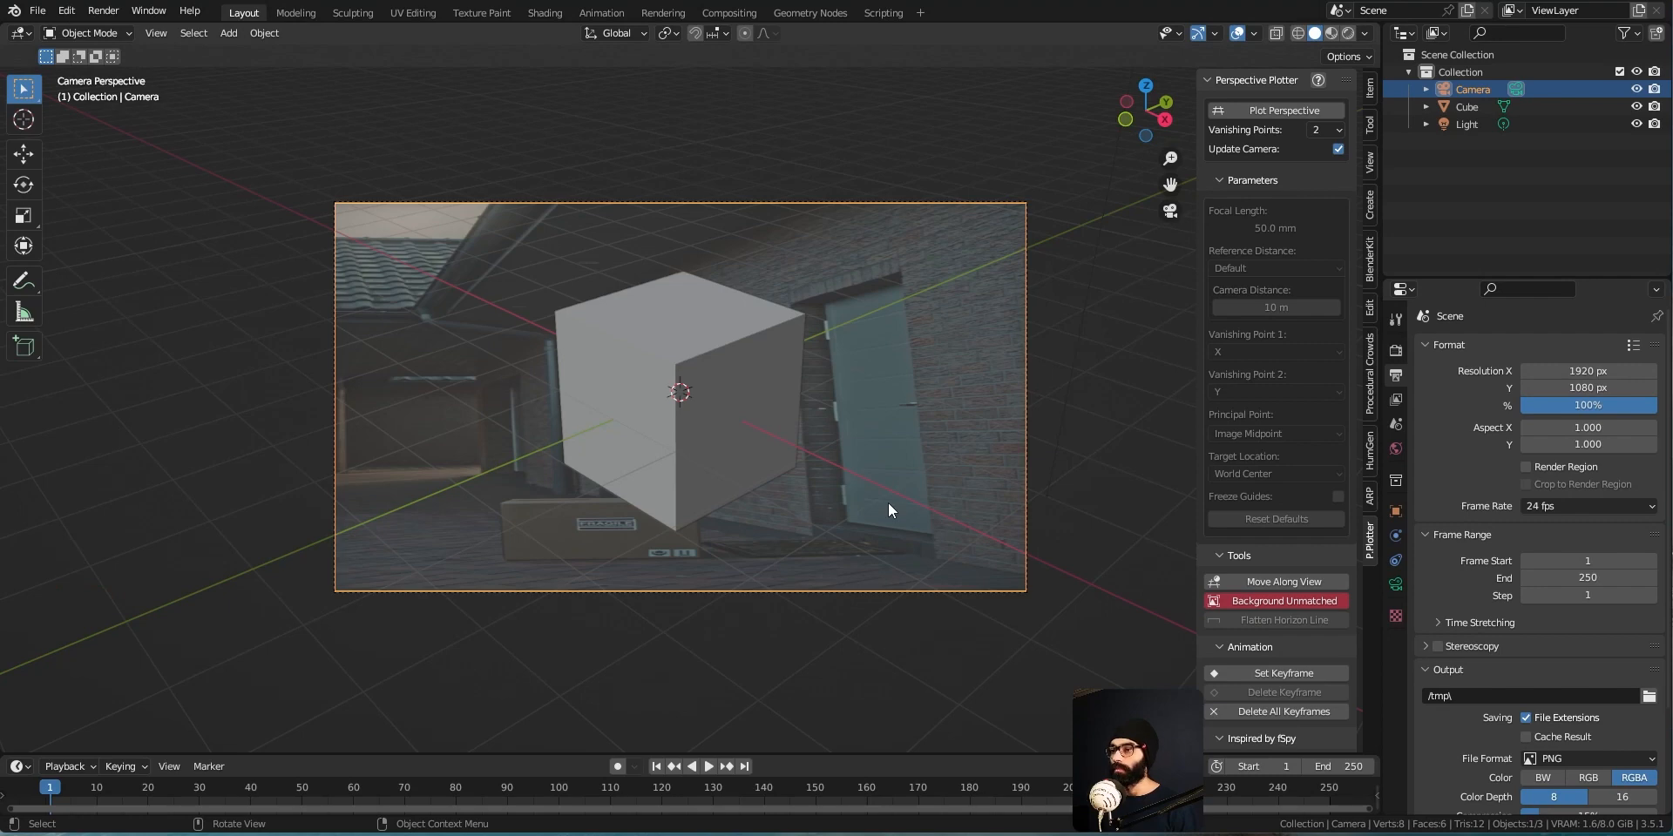
pyautogui.click(1270, 601)
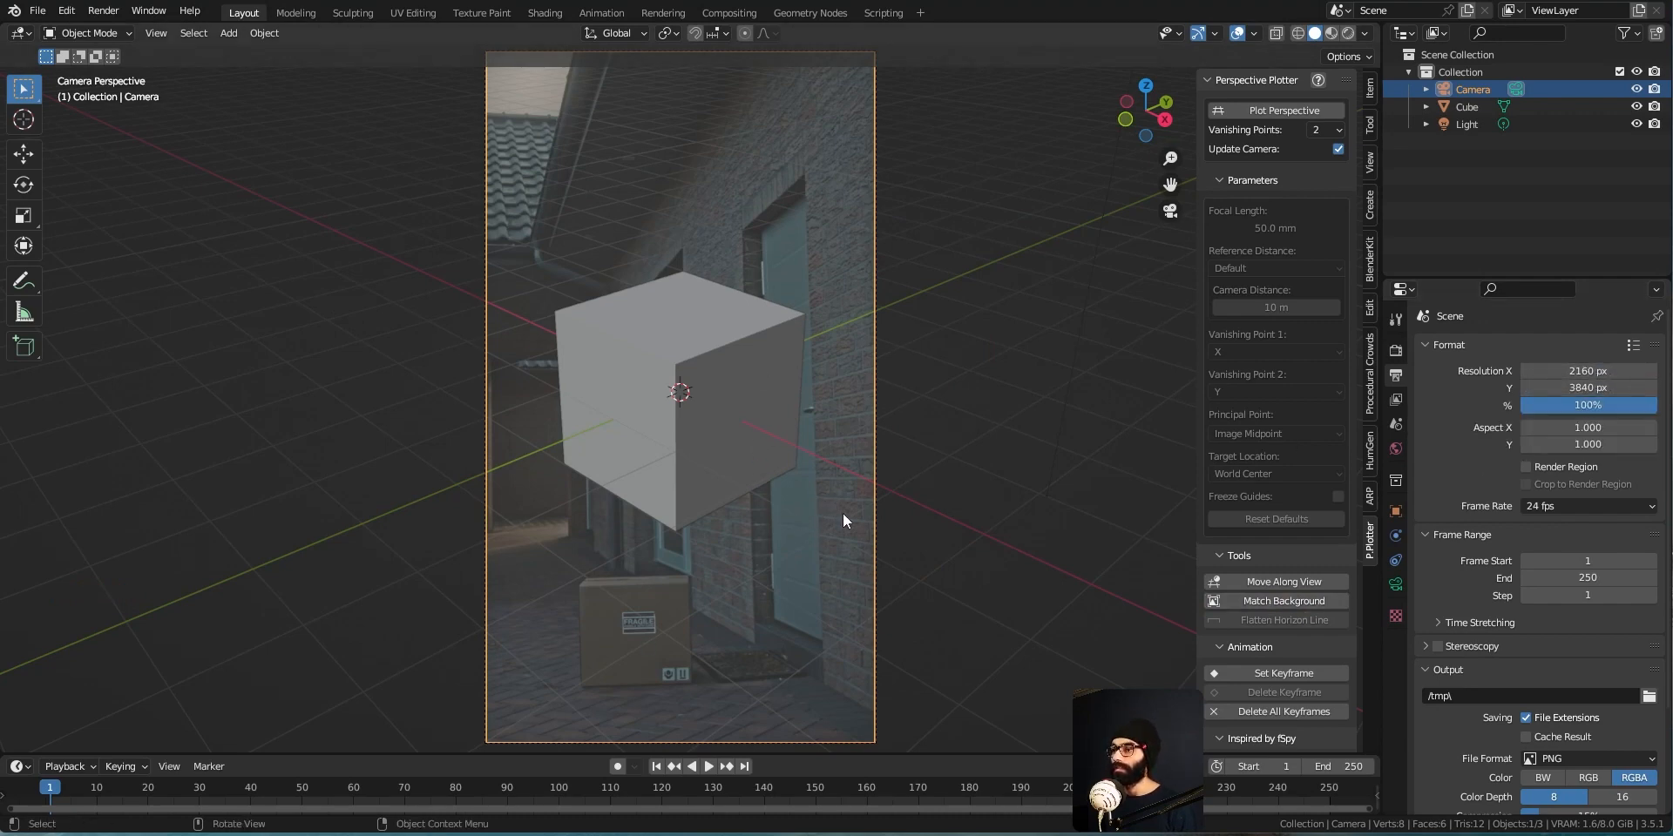
pyautogui.moveTo(838, 512)
pyautogui.mouseDown(button='middle')
pyautogui.moveTo(711, 519)
pyautogui.moveTo(852, 525)
pyautogui.mouseUp(button='middle')
pyautogui.press('KP_0')
pyautogui.scroll(-1, 589, 526)
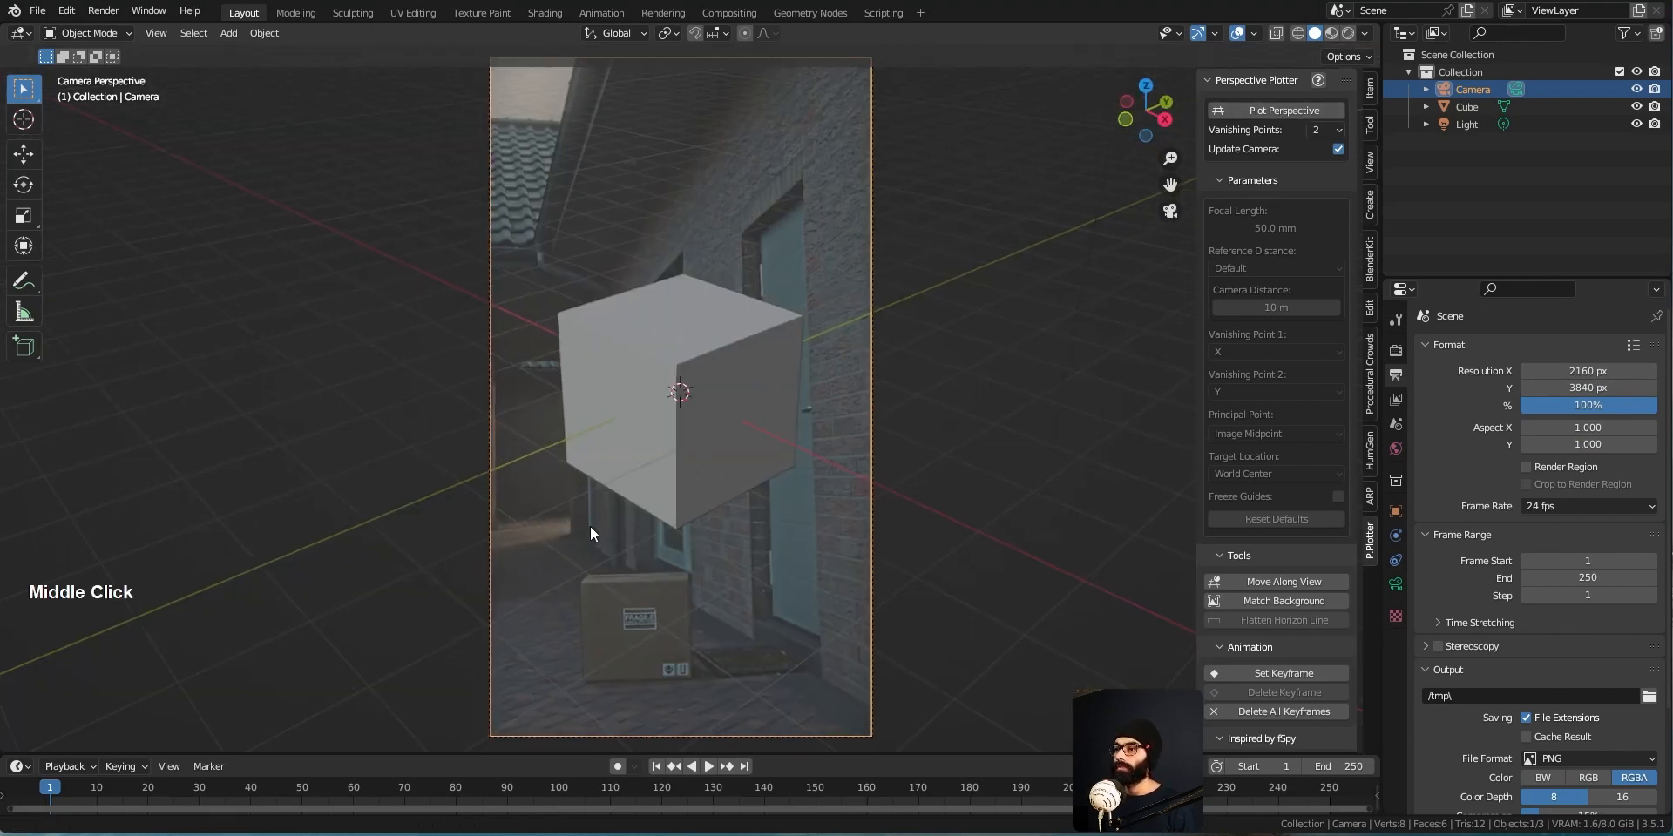
# Start plotting the perspective with 2 vanishing points
pyautogui.click(1268, 112)
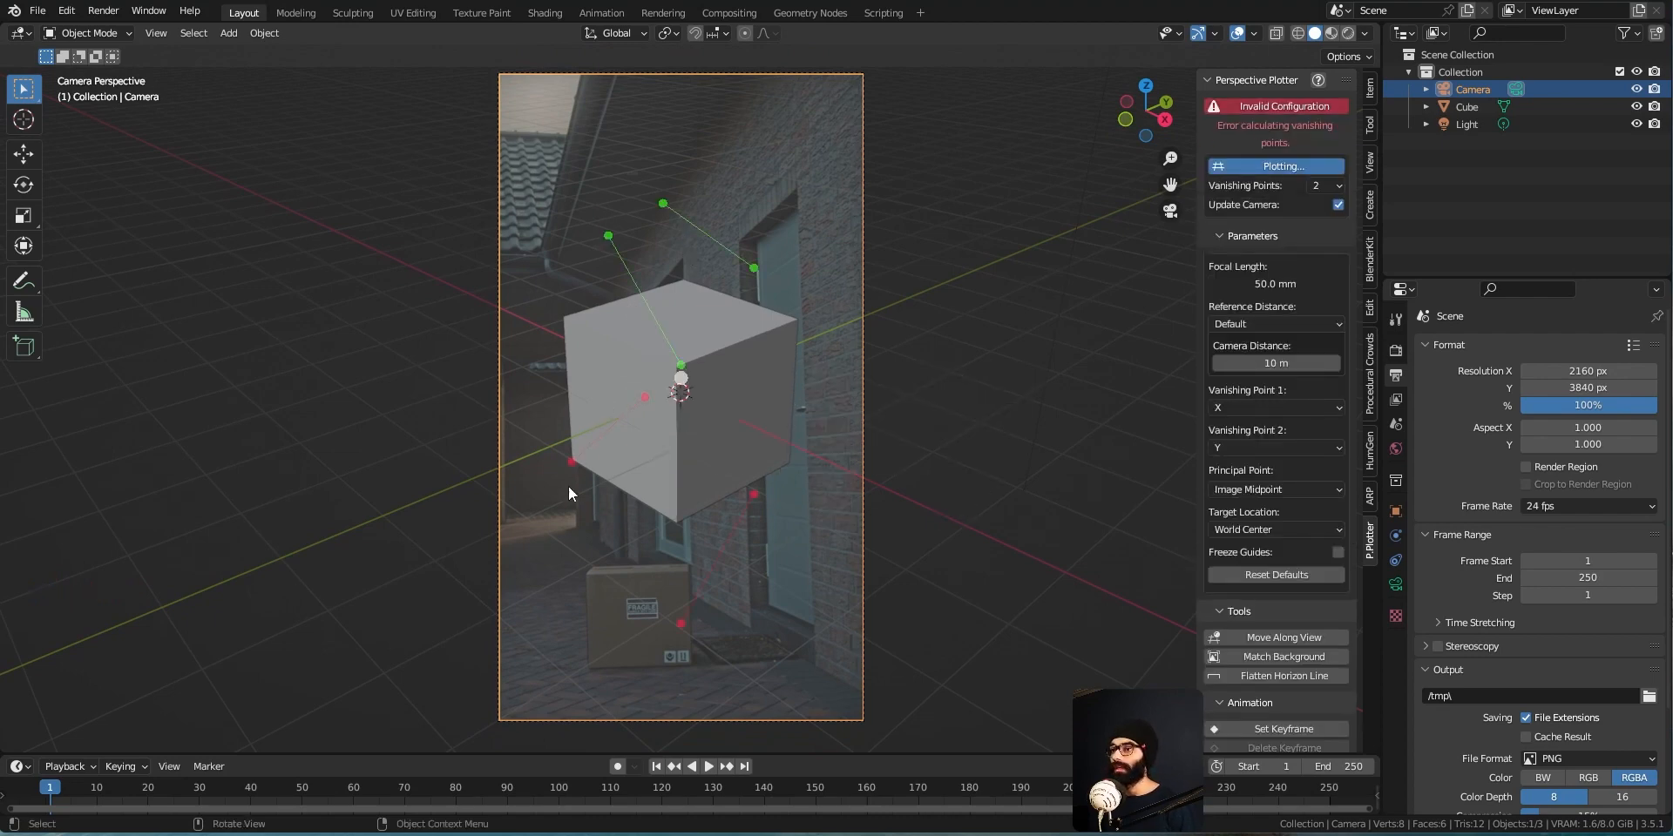
pyautogui.click(1331, 184)
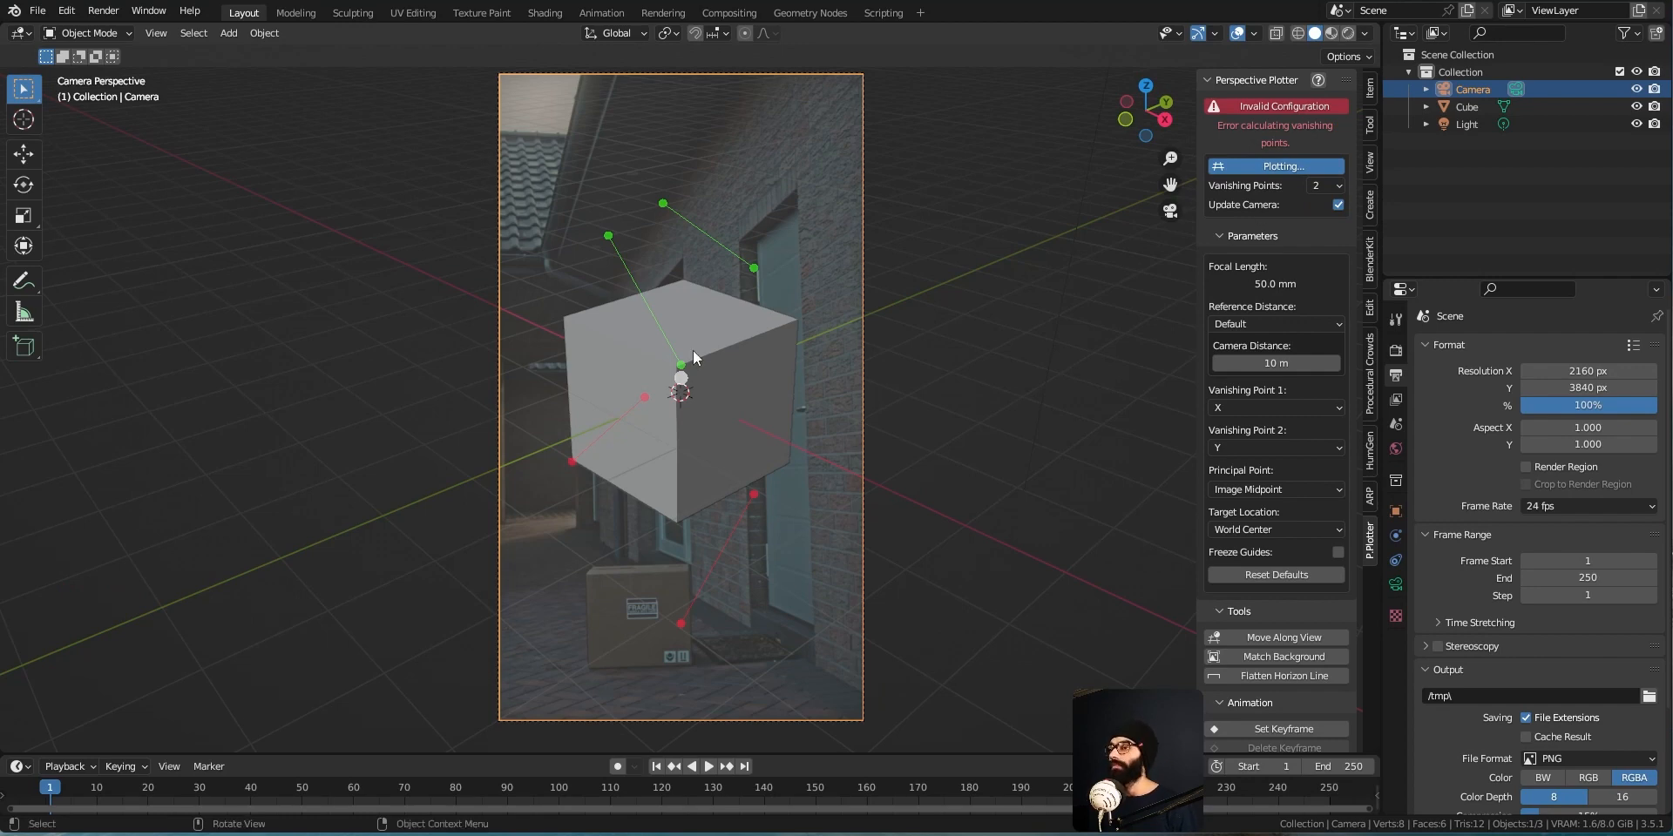
pyautogui.keyDown('shift'); pyautogui.moveTo(845, 378); pyautogui.dragTo(843, 379, button='middle'); pyautogui.keyUp('shift')
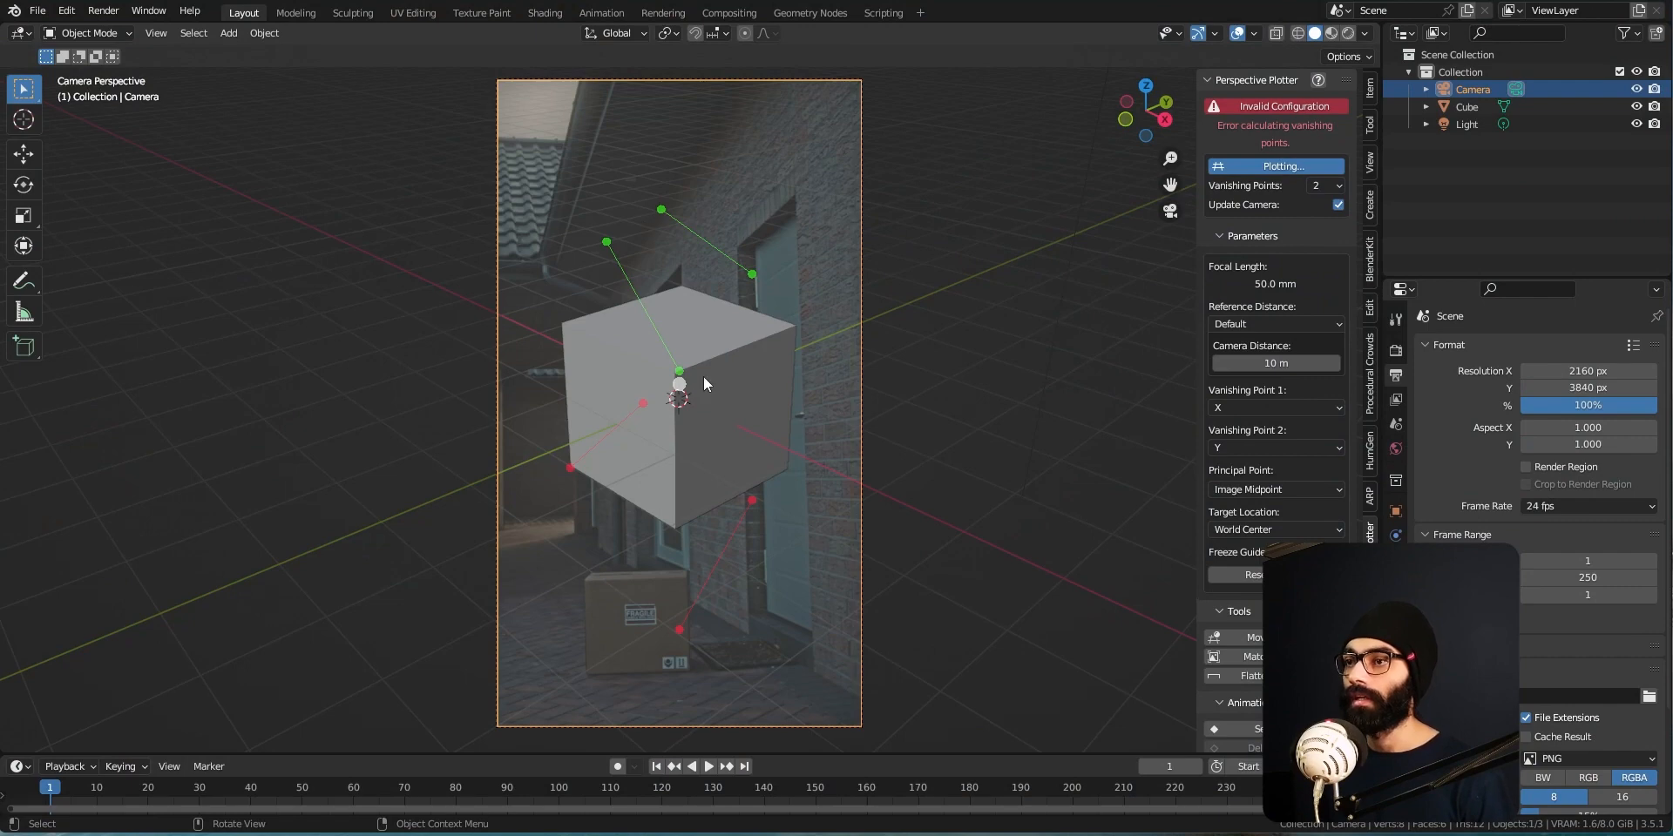
# Switch the viewport shading to Wireframe so the cube does not cover the background photo, and deselect the cube
pyautogui.click(725, 378)
pyautogui.press('z')
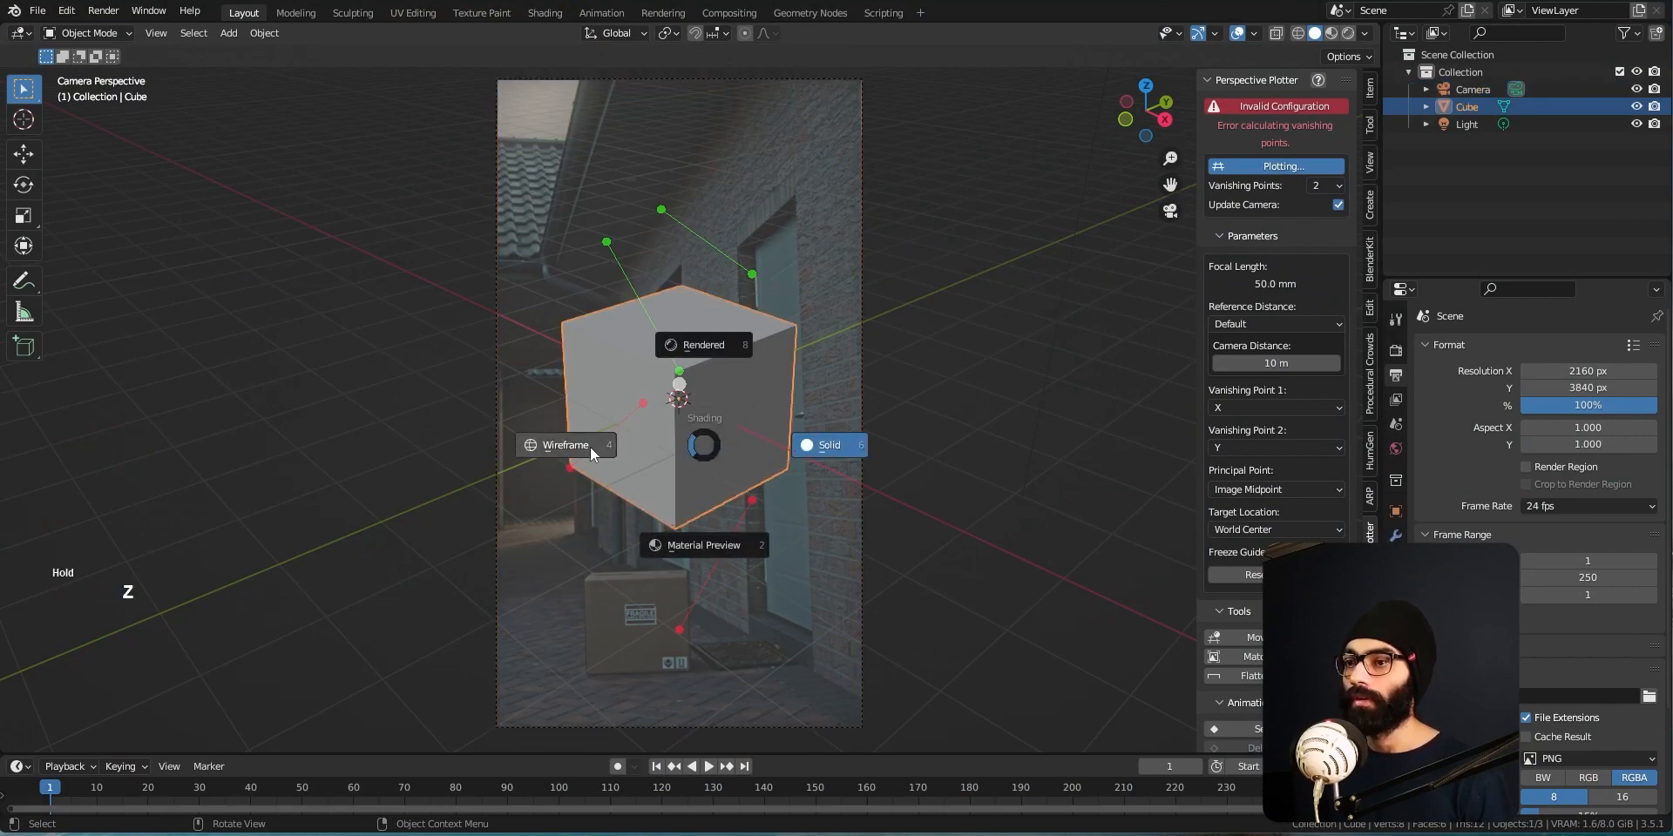
pyautogui.click(953, 380)
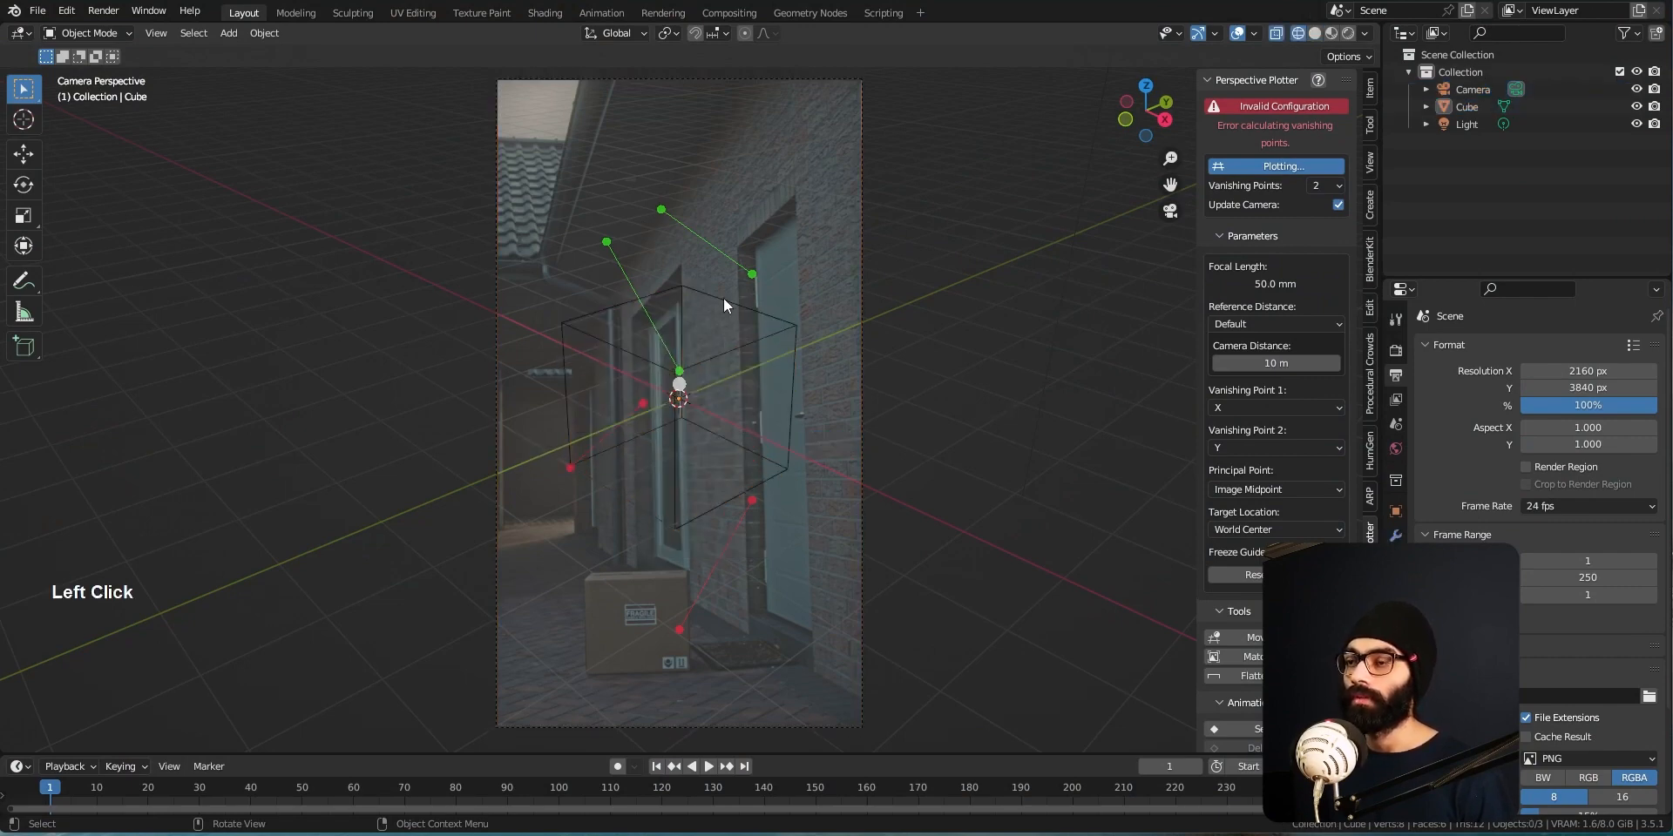
pyautogui.keyDown('shift'); pyautogui.moveTo(740, 347); pyautogui.dragTo(740, 342, button='middle'); pyautogui.keyUp('shift')
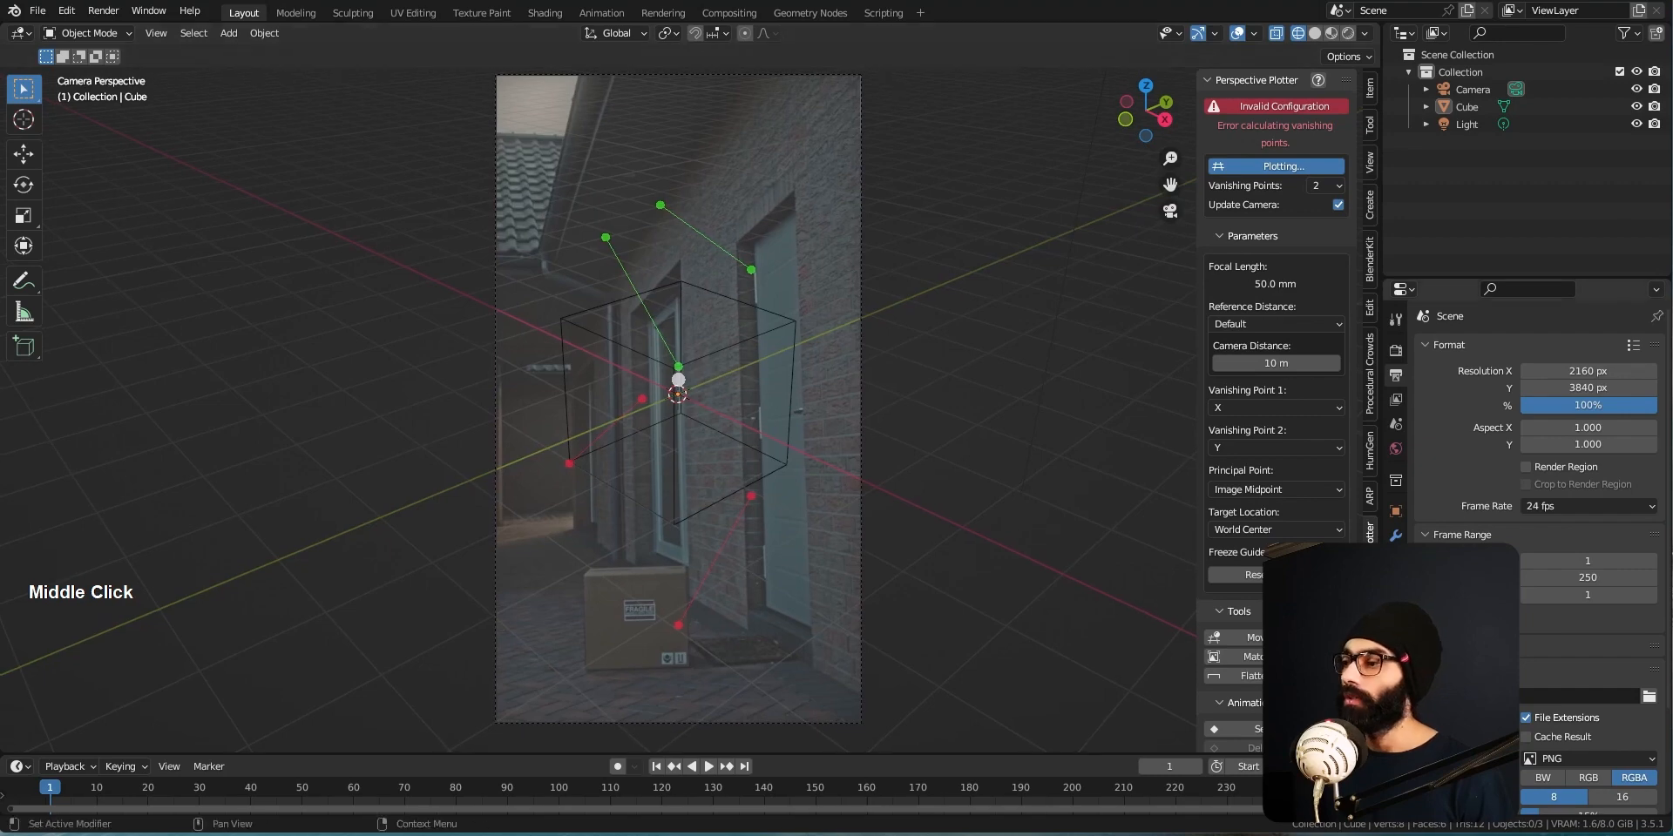
# Set the opacity of the camera's background image to 1.000
pyautogui.scroll(-4, 1534, 392)
pyautogui.click(1470, 90)
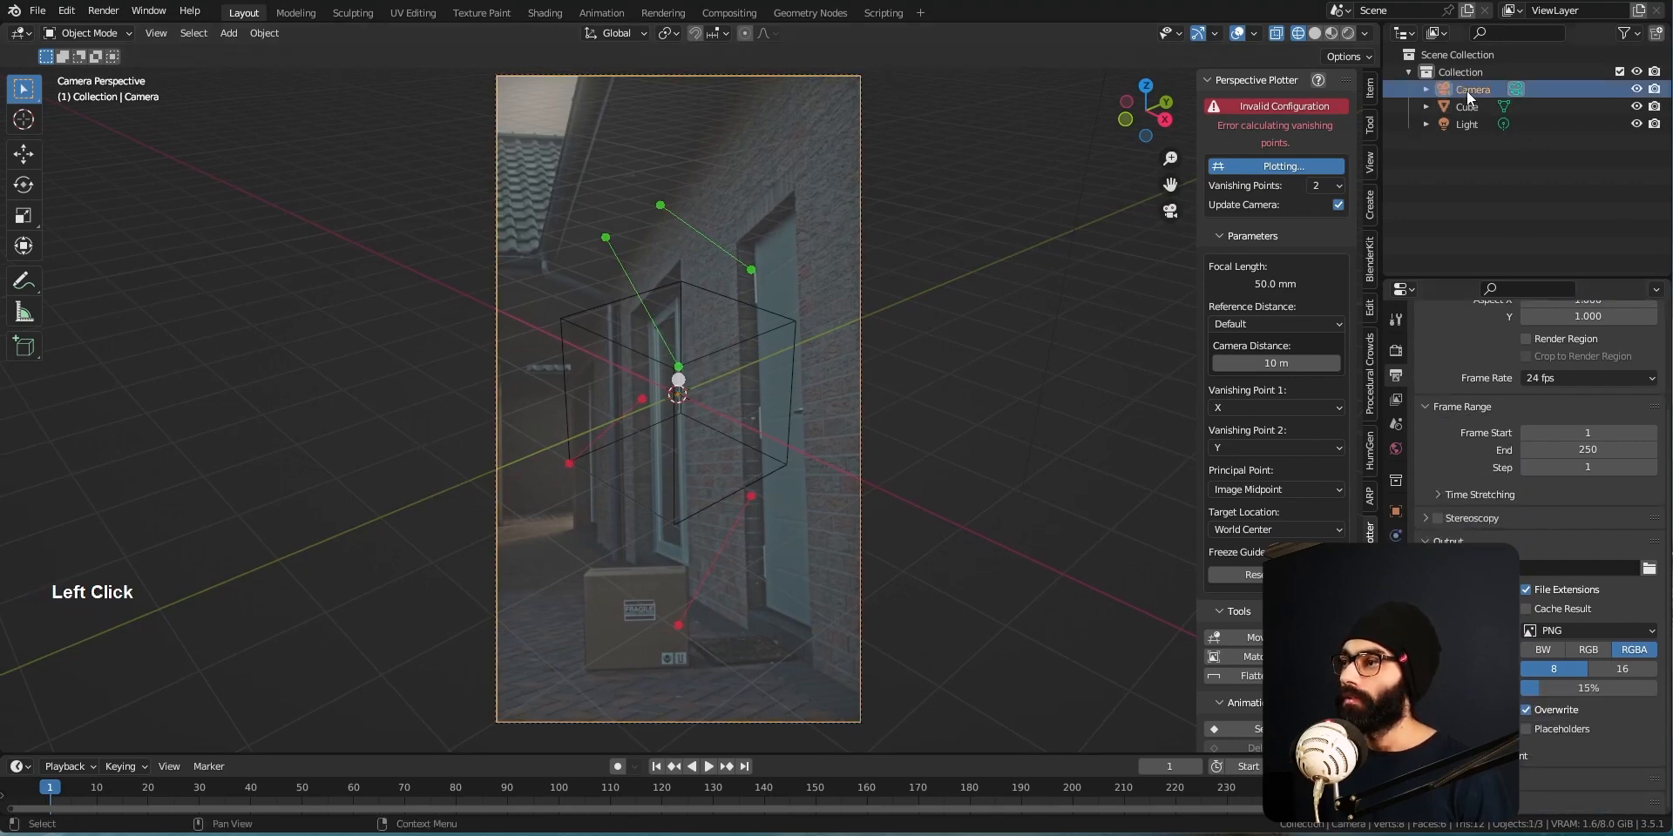
pyautogui.click(1394, 582)
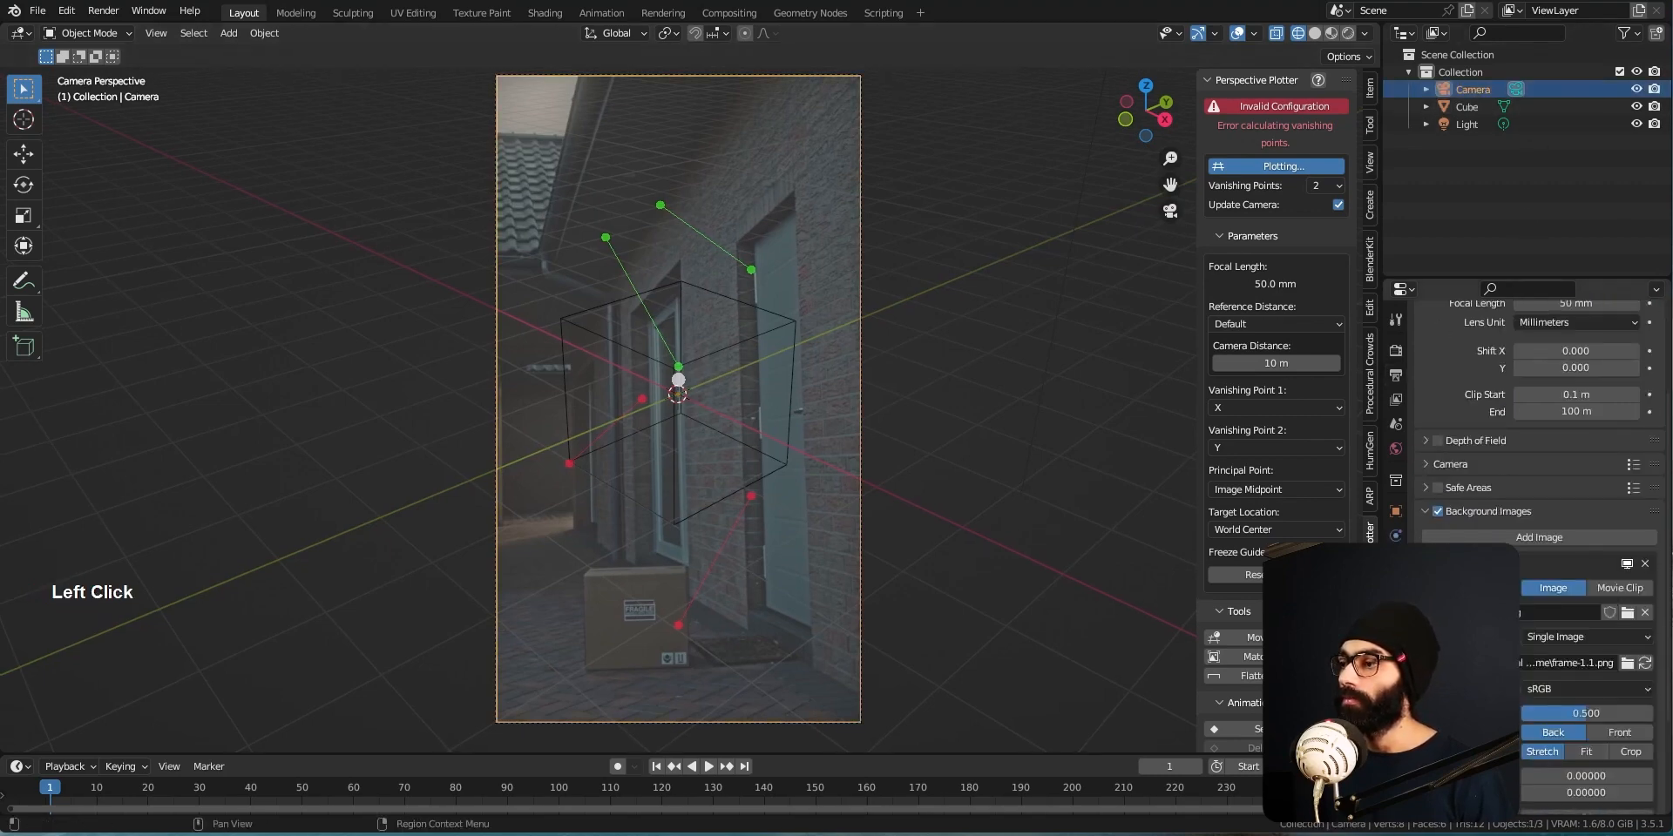
pyautogui.scroll(-4, 1577, 601)
pyautogui.moveTo(1581, 579); pyautogui.dragTo(1647, 579)
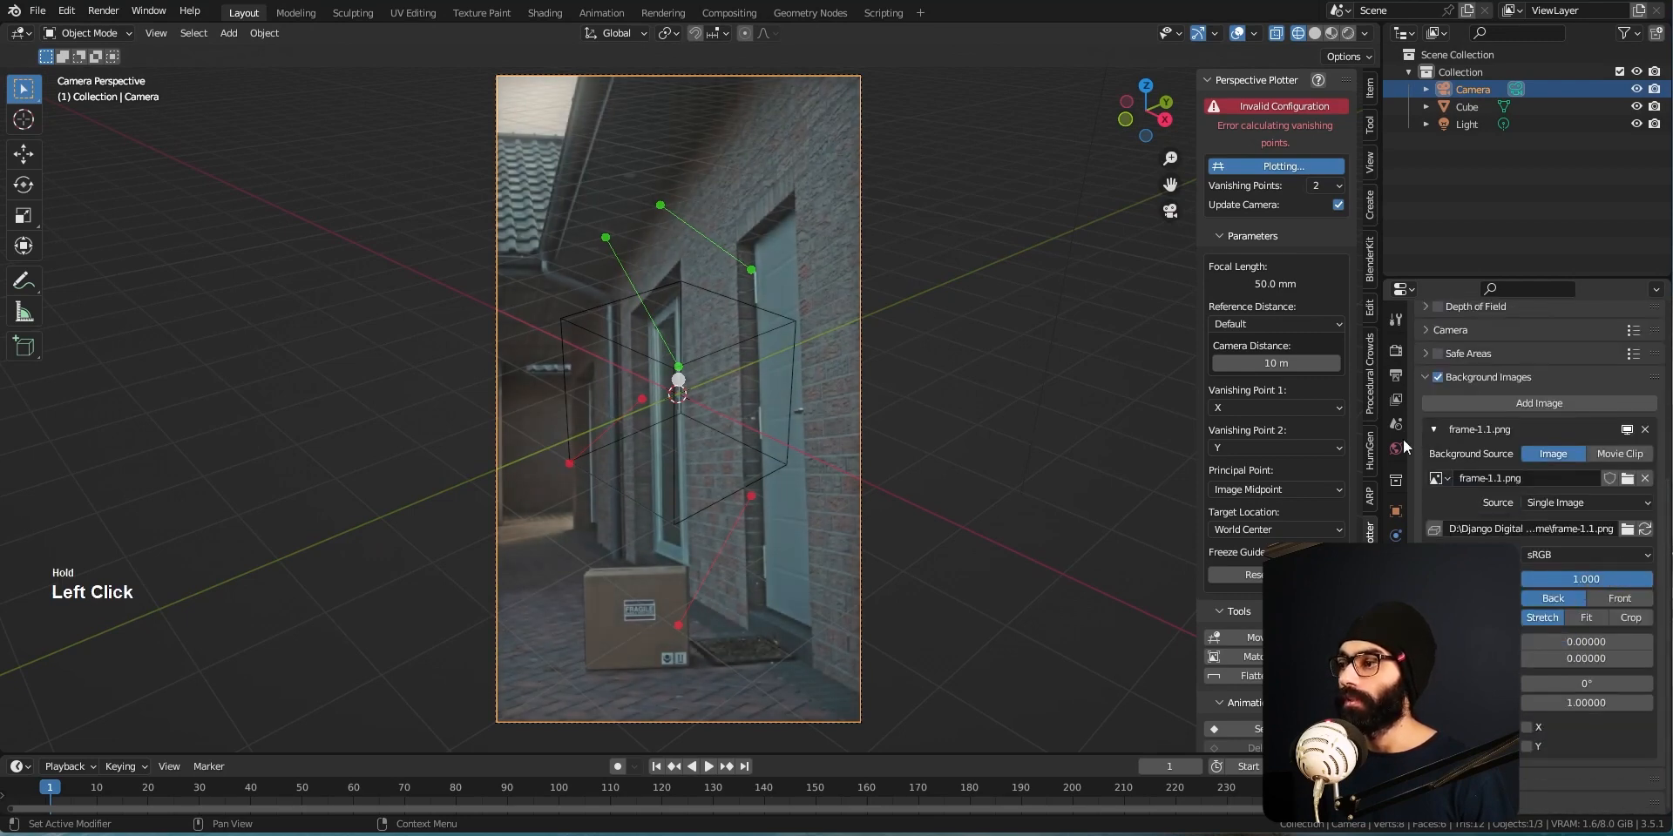
# Move the lower green guide line onto the upper edge of the glazed door's recess in the brick wall
pyautogui.keyDown('shift'); pyautogui.moveTo(777, 348); pyautogui.dragTo(805, 394, button='middle'); pyautogui.keyUp('shift')
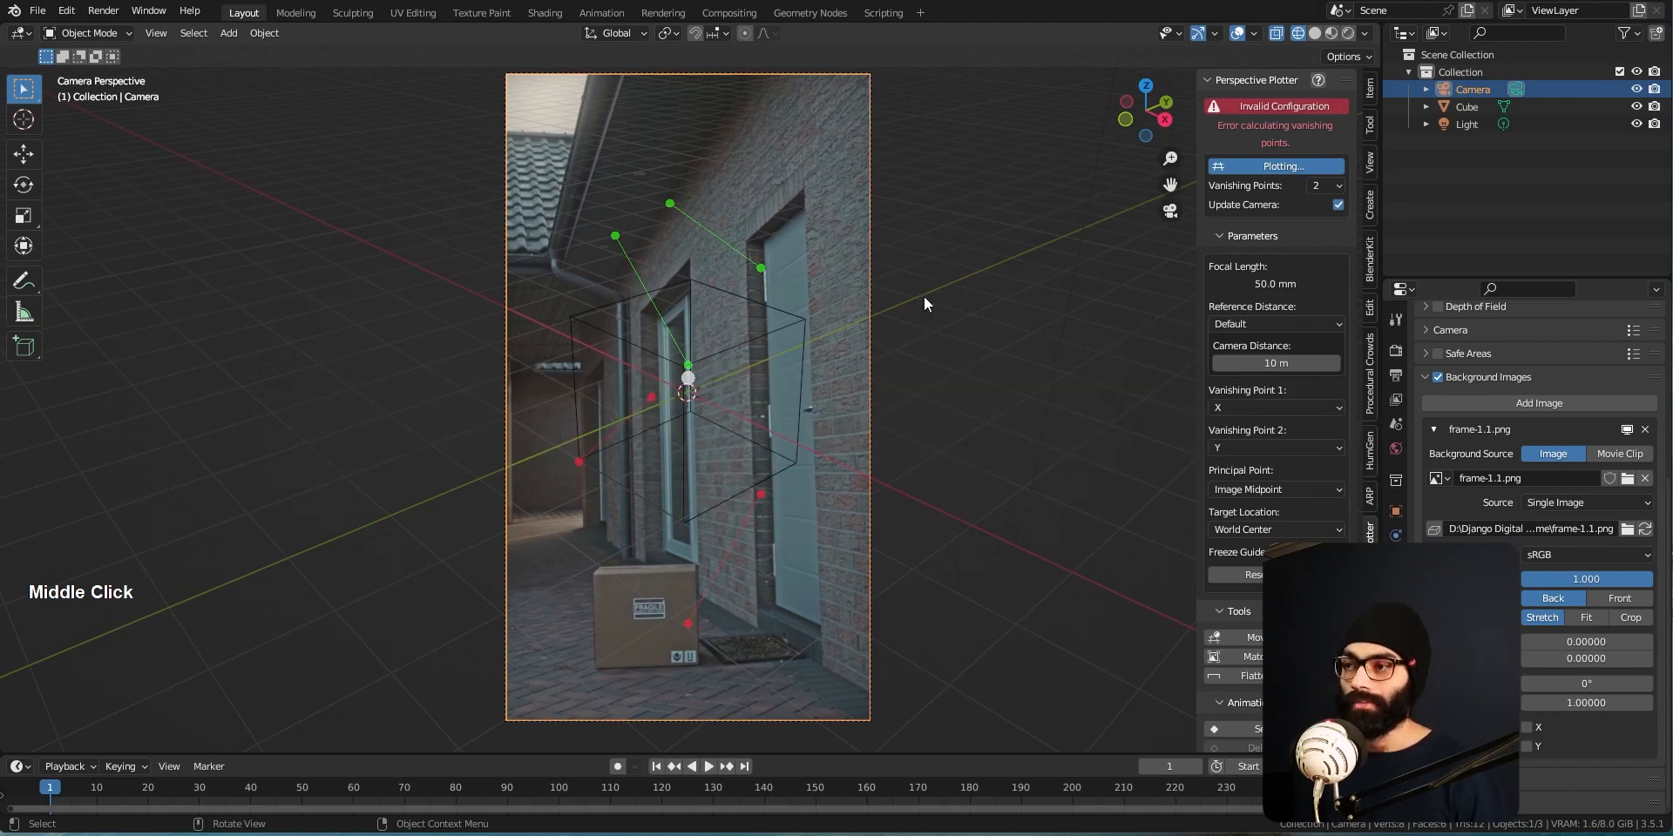
pyautogui.middleClick(880, 425)
pyautogui.press('Home')
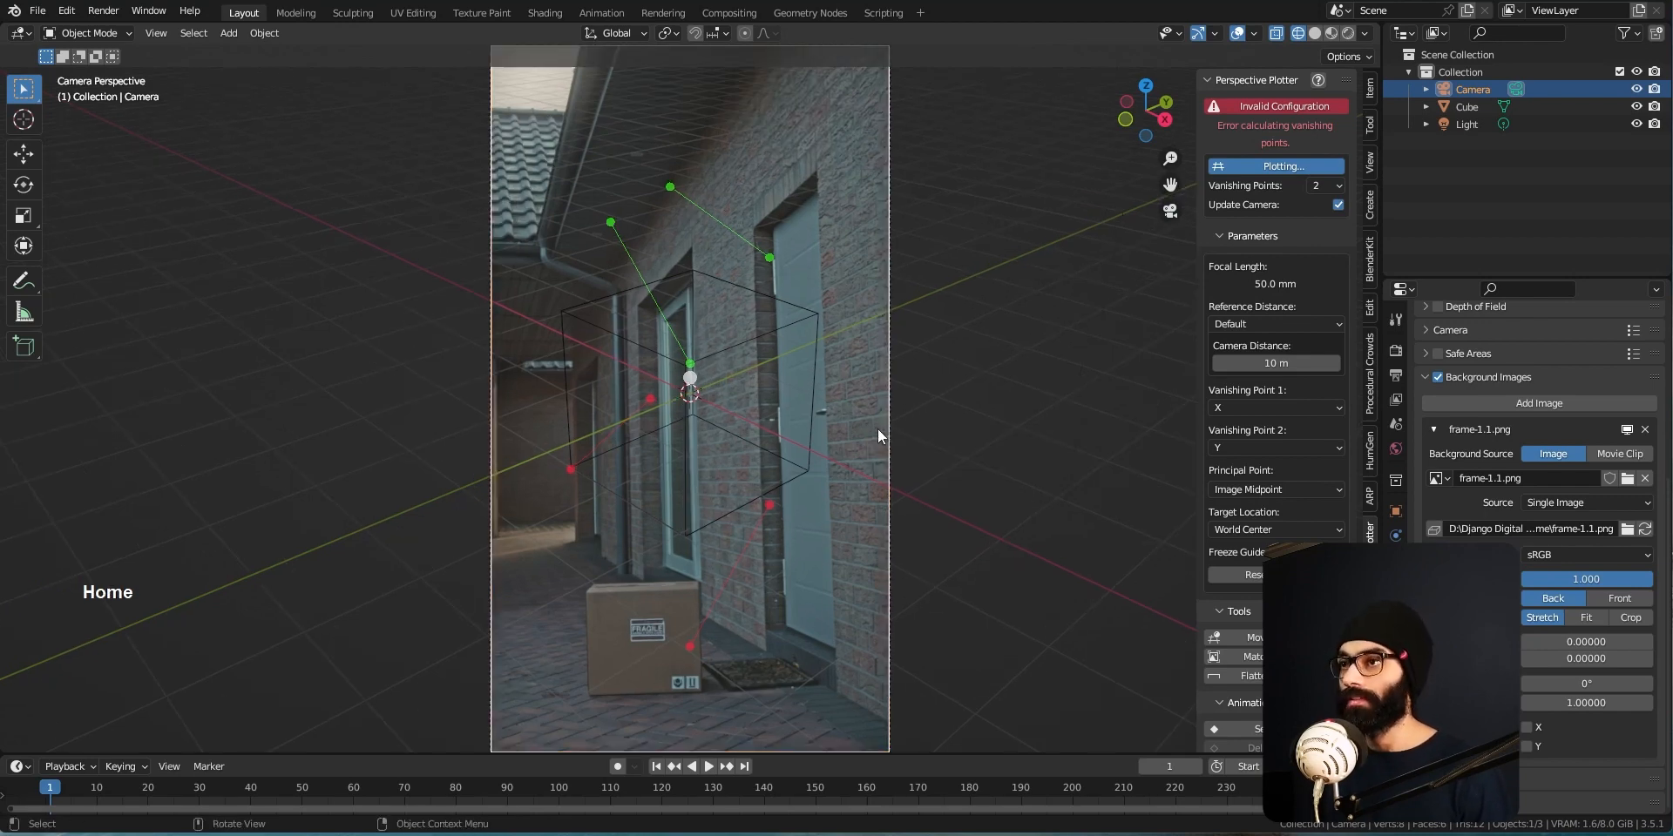
pyautogui.click(876, 428)
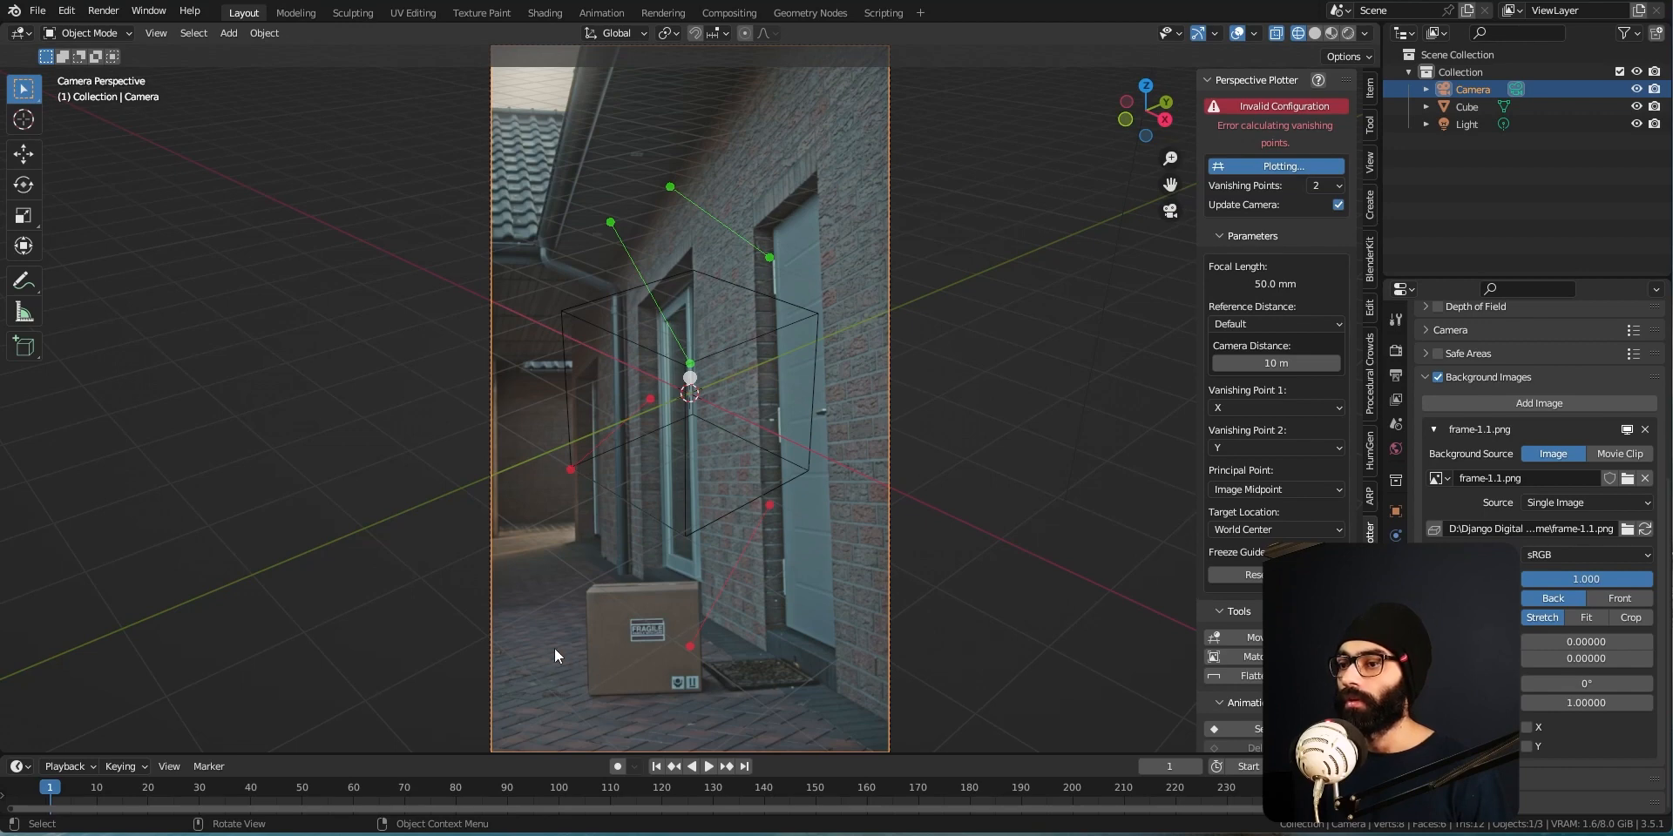
pyautogui.moveTo(690, 363); pyautogui.dragTo(762, 327)
pyautogui.moveTo(636, 285); pyautogui.dragTo(688, 247)
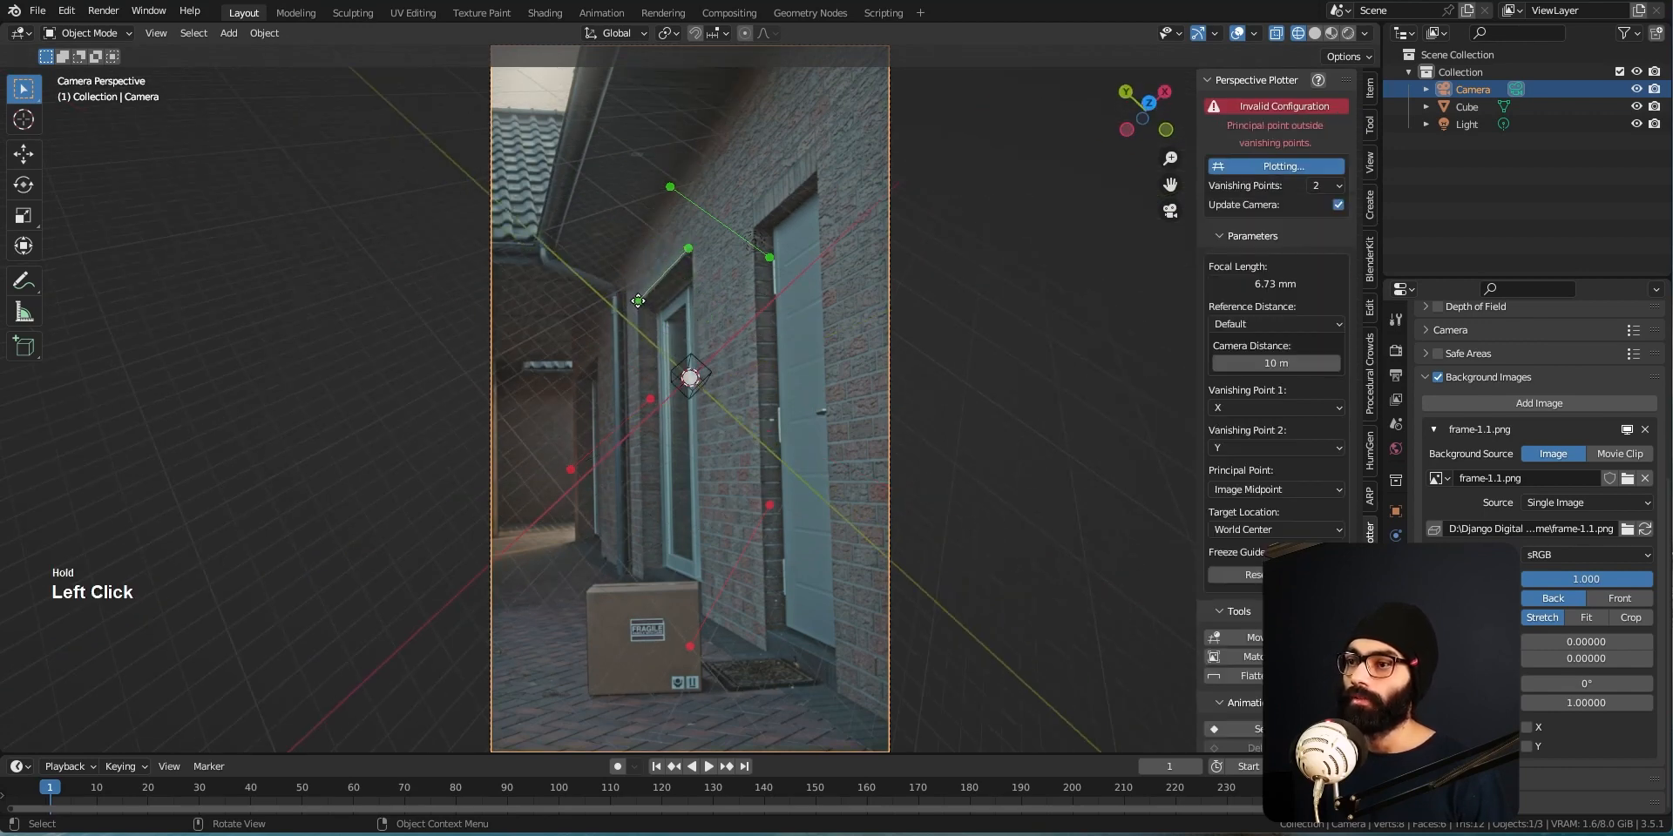
# Fine-tune both endpoints of that green guide line to the exact corners of the door recess's upper edge
pyautogui.keyDown('ctrl'); pyautogui.moveTo(658, 331); pyautogui.dragTo(614, 373, button='middle'); pyautogui.keyUp('ctrl')
pyautogui.moveTo(640, 292); pyautogui.dragTo(640, 310)
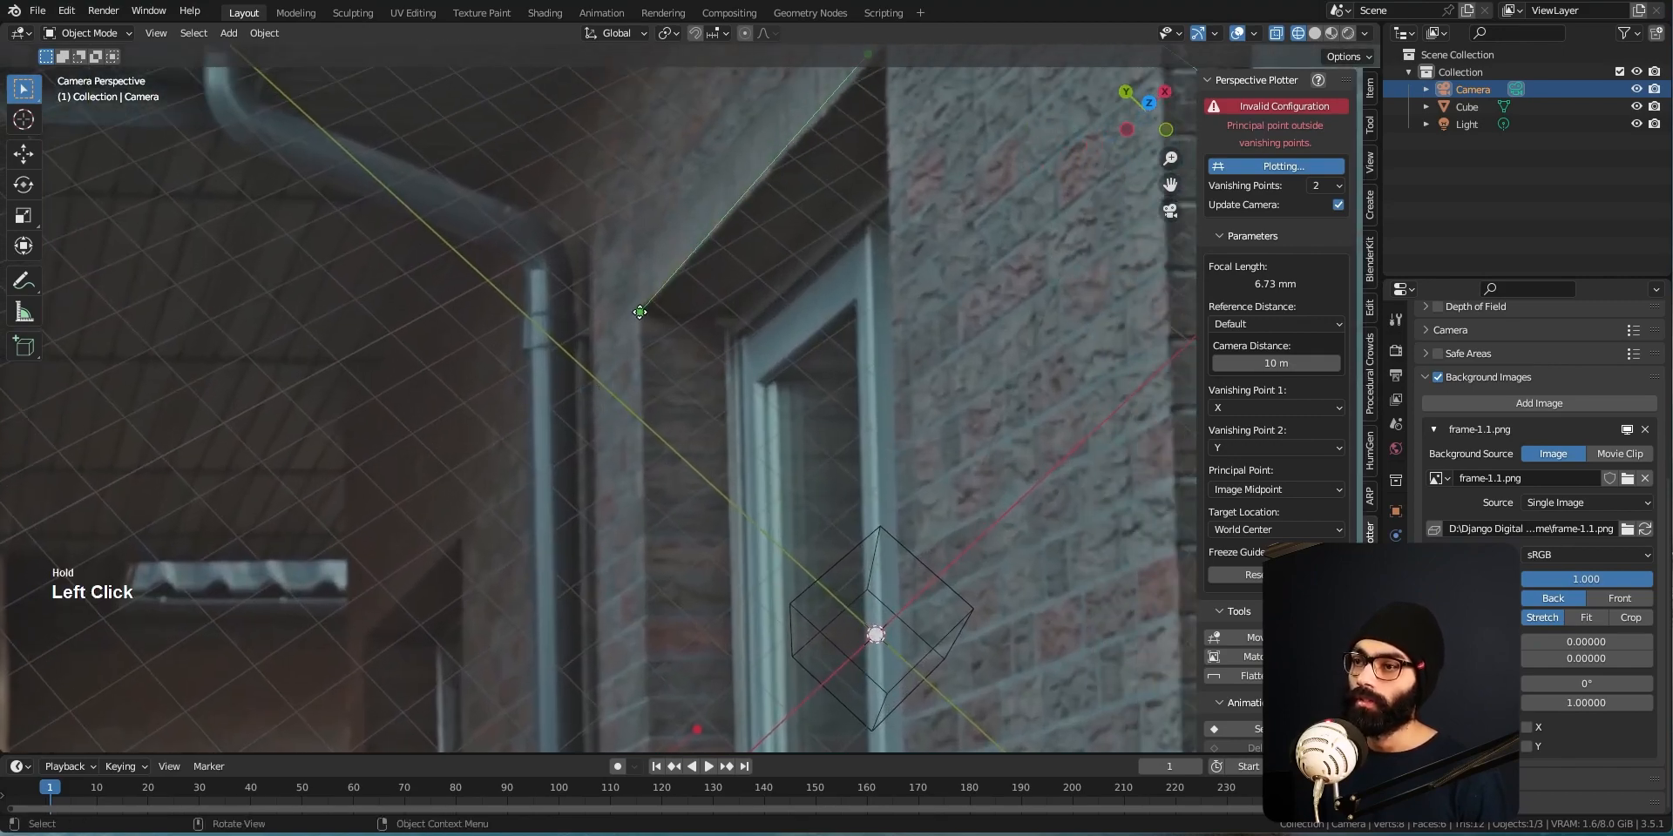
pyautogui.keyDown('shift'); pyautogui.moveTo(685, 311); pyautogui.dragTo(638, 425, button='middle'); pyautogui.keyUp('shift')
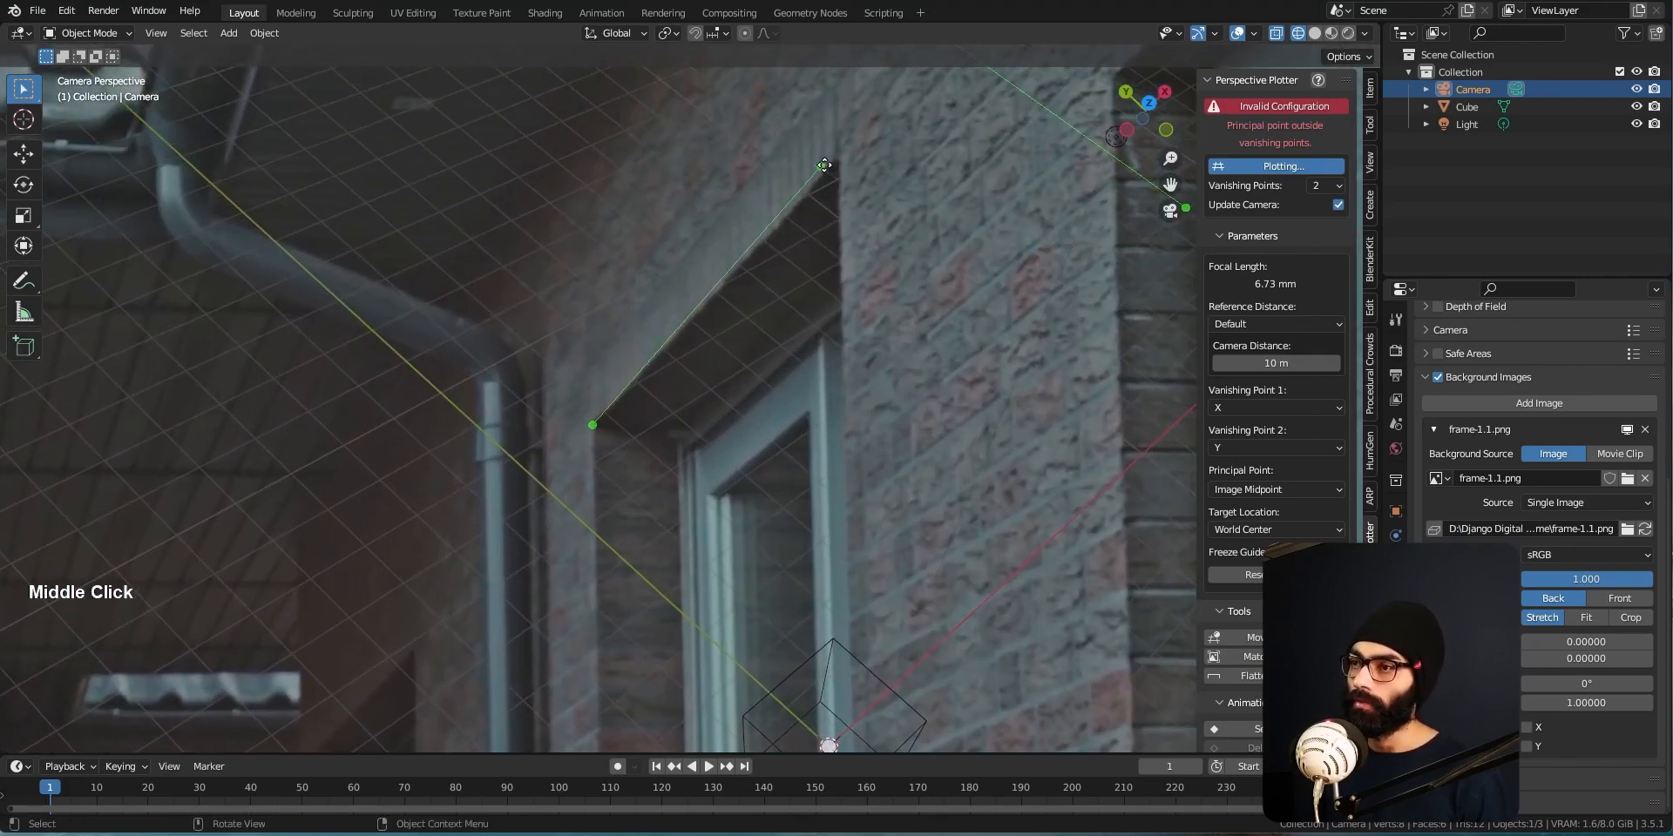
pyautogui.moveTo(824, 165); pyautogui.dragTo(837, 160)
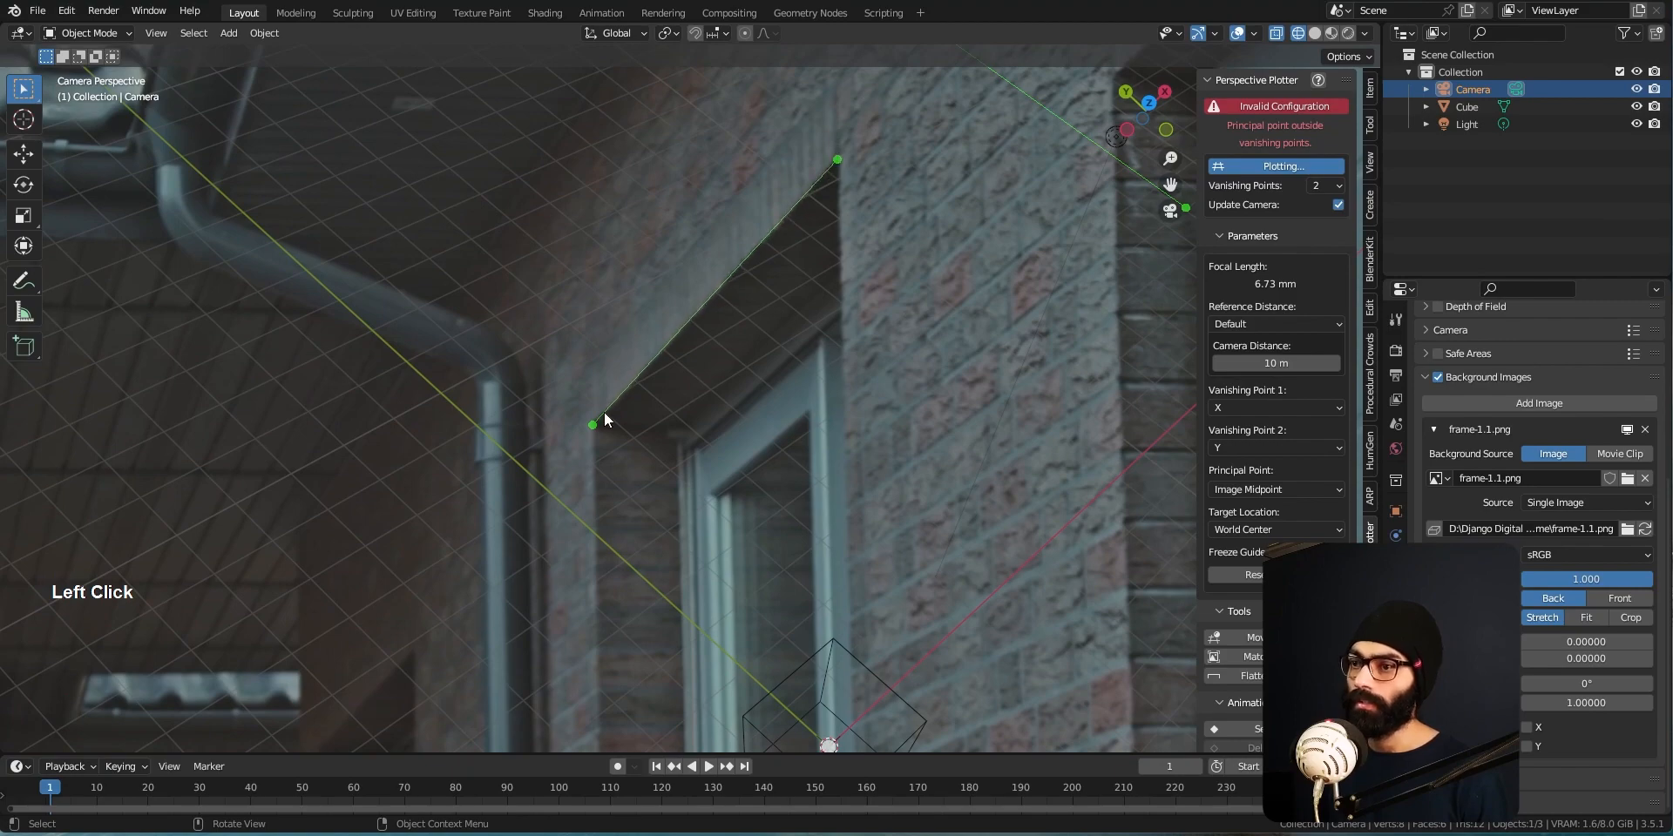
pyautogui.keyDown('ctrl'); pyautogui.moveTo(656, 452); pyautogui.dragTo(667, 364, button='middle'); pyautogui.keyUp('ctrl')
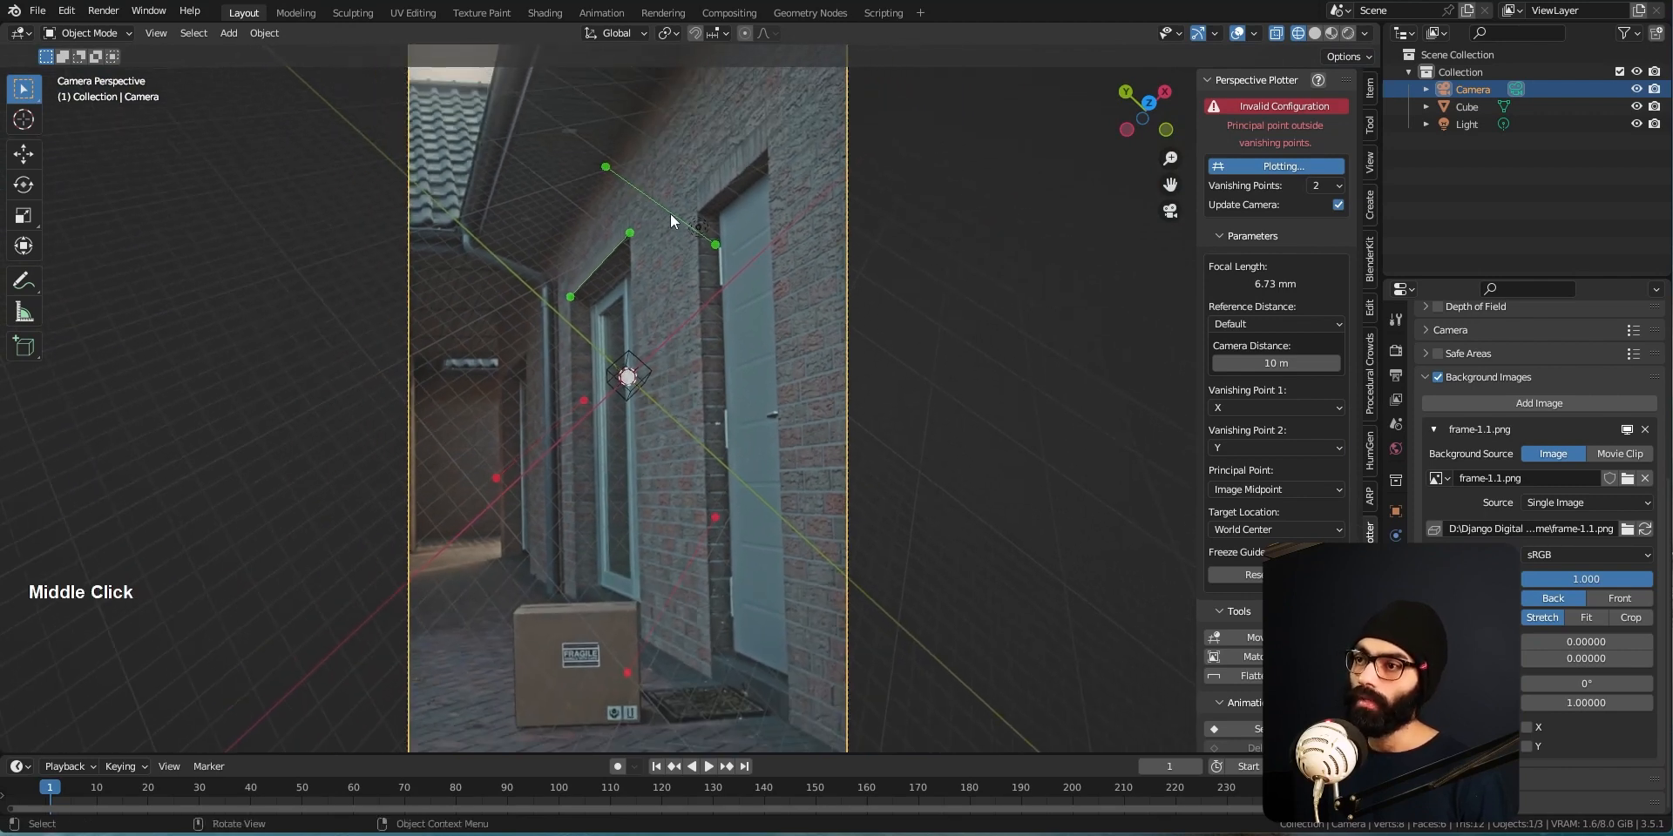
# Move the remaining green guide line onto the upper edge of the solid door's recess in the brick wall
pyautogui.keyDown('shift'); pyautogui.moveTo(658, 303); pyautogui.dragTo(669, 411, button='middle'); pyautogui.keyUp('shift')
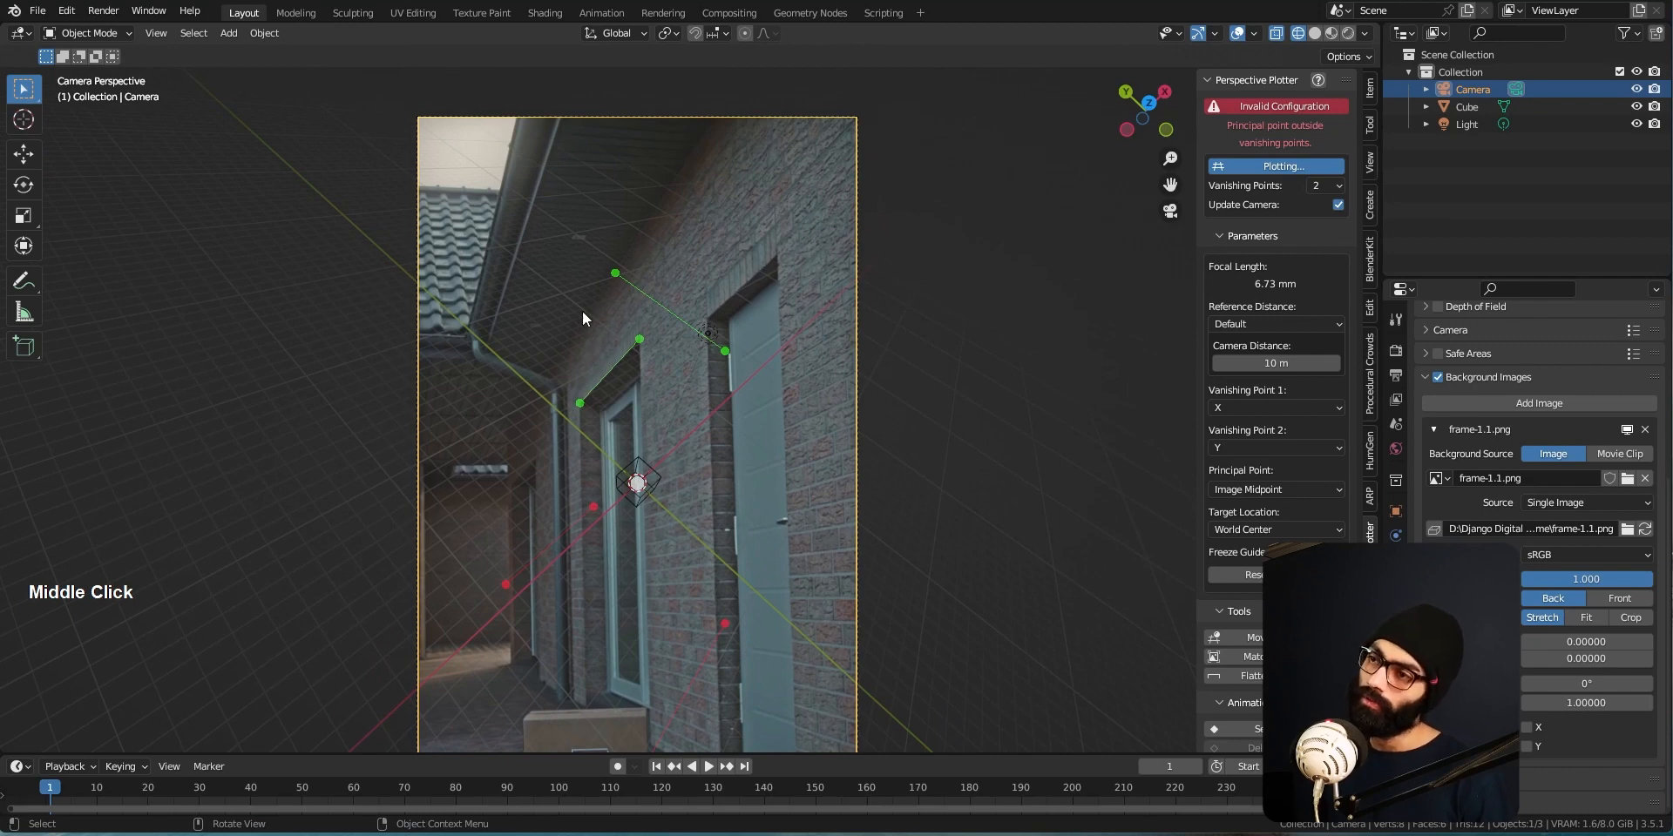
pyautogui.moveTo(615, 275); pyautogui.dragTo(546, 373)
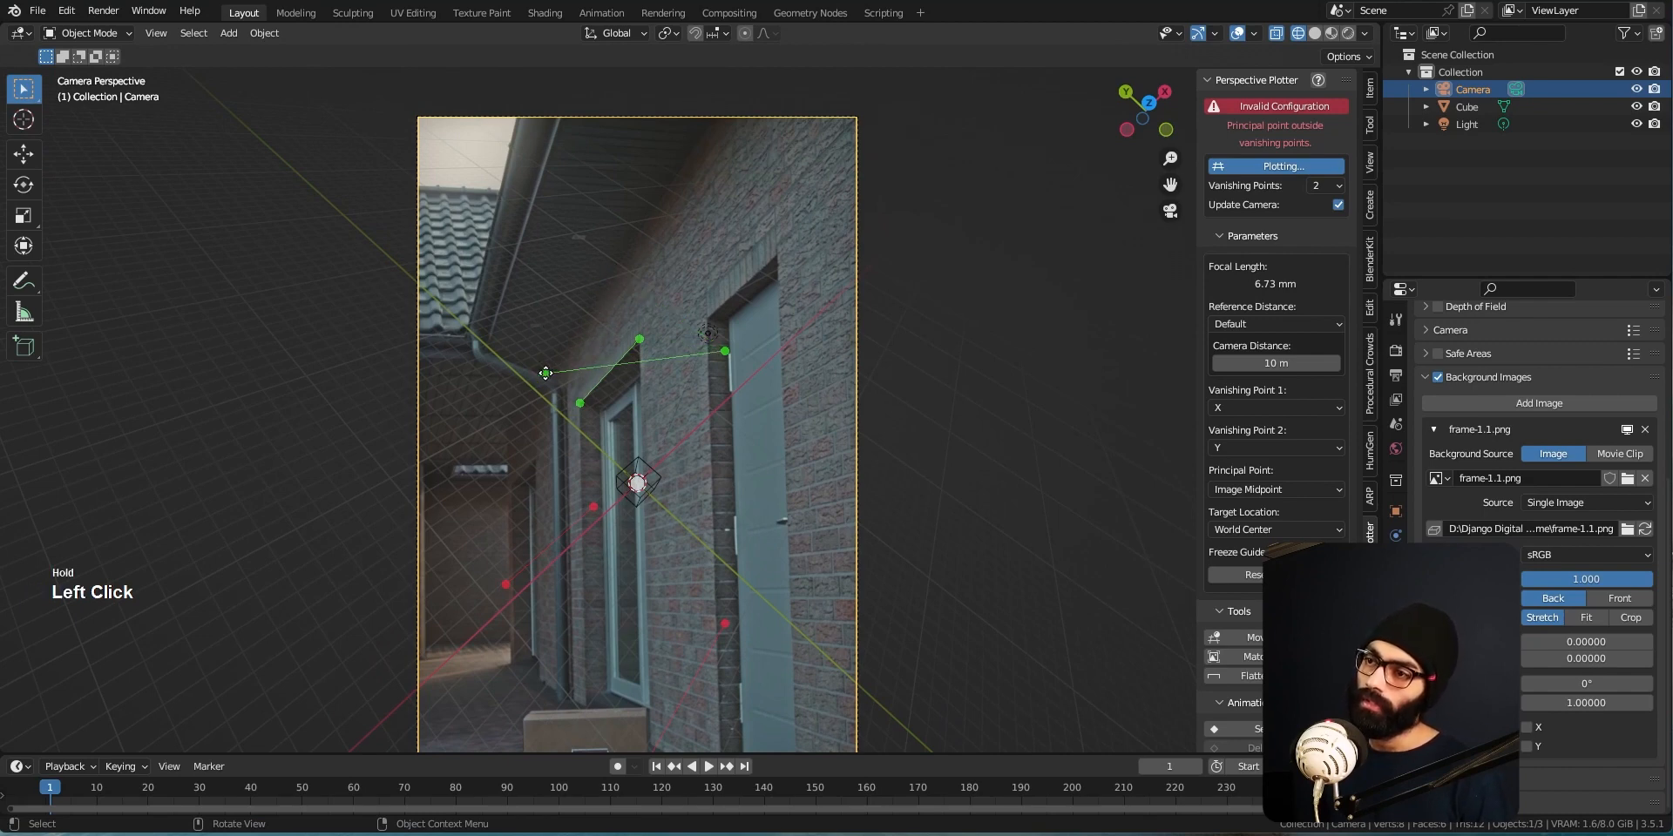
pyautogui.moveTo(724, 342); pyautogui.dragTo(720, 116)
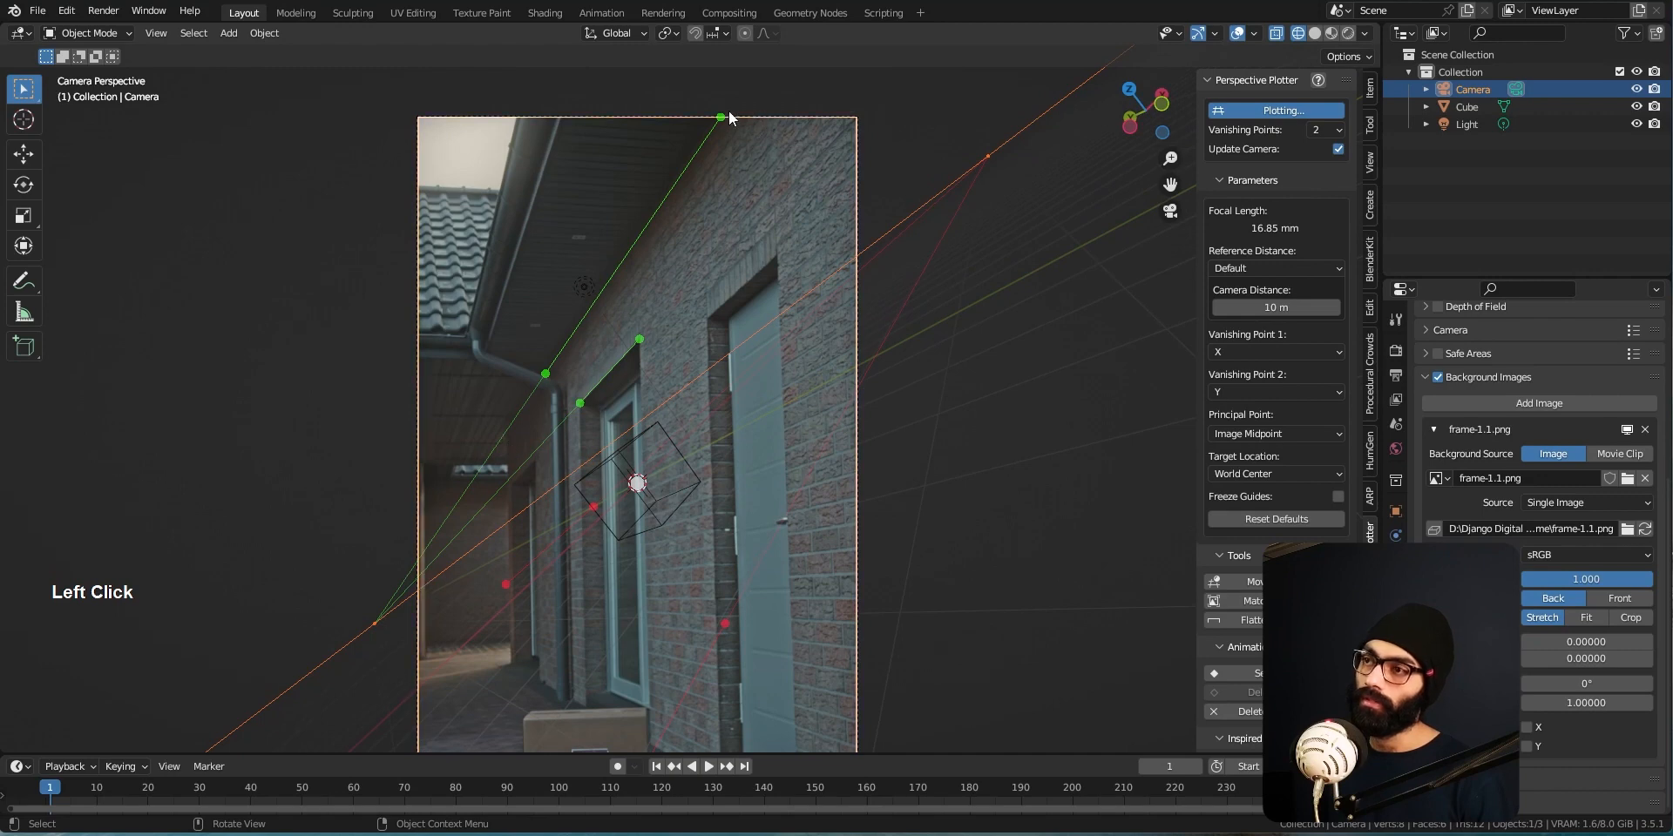
pyautogui.moveTo(725, 128); pyautogui.dragTo(776, 257)
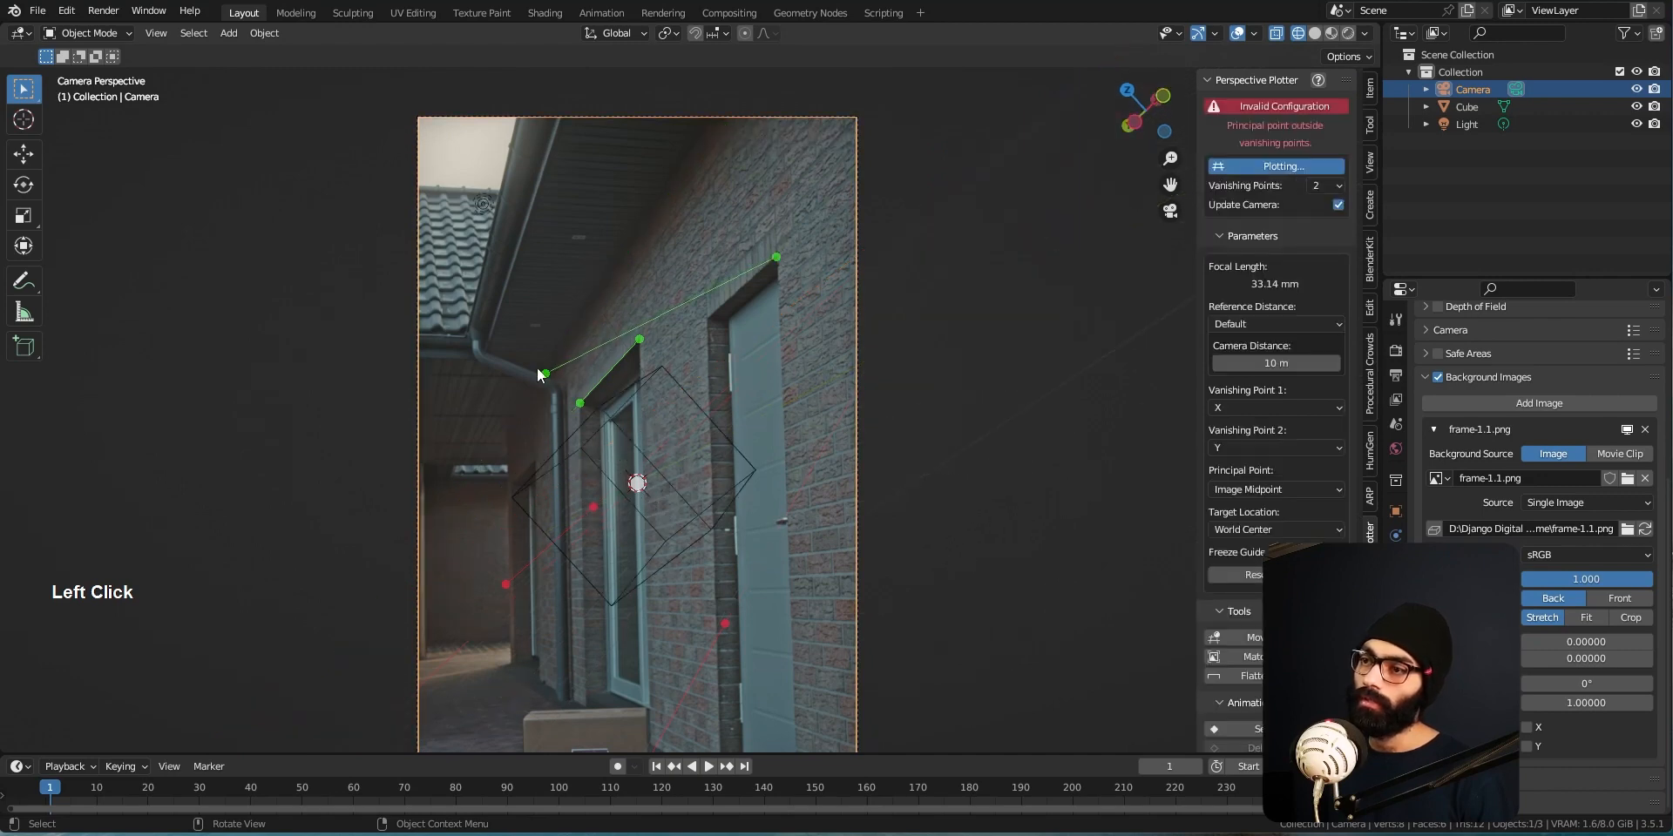
pyautogui.moveTo(540, 375); pyautogui.dragTo(692, 292)
pyautogui.moveTo(543, 372); pyautogui.dragTo(707, 319)
pyautogui.moveTo(740, 348)
pyautogui.keyDown('ctrl'); pyautogui.mouseDown(button='middle')
pyautogui.moveTo(752, 380)
pyautogui.moveTo(745, 345)
pyautogui.mouseUp(button='middle'); pyautogui.keyUp('ctrl')
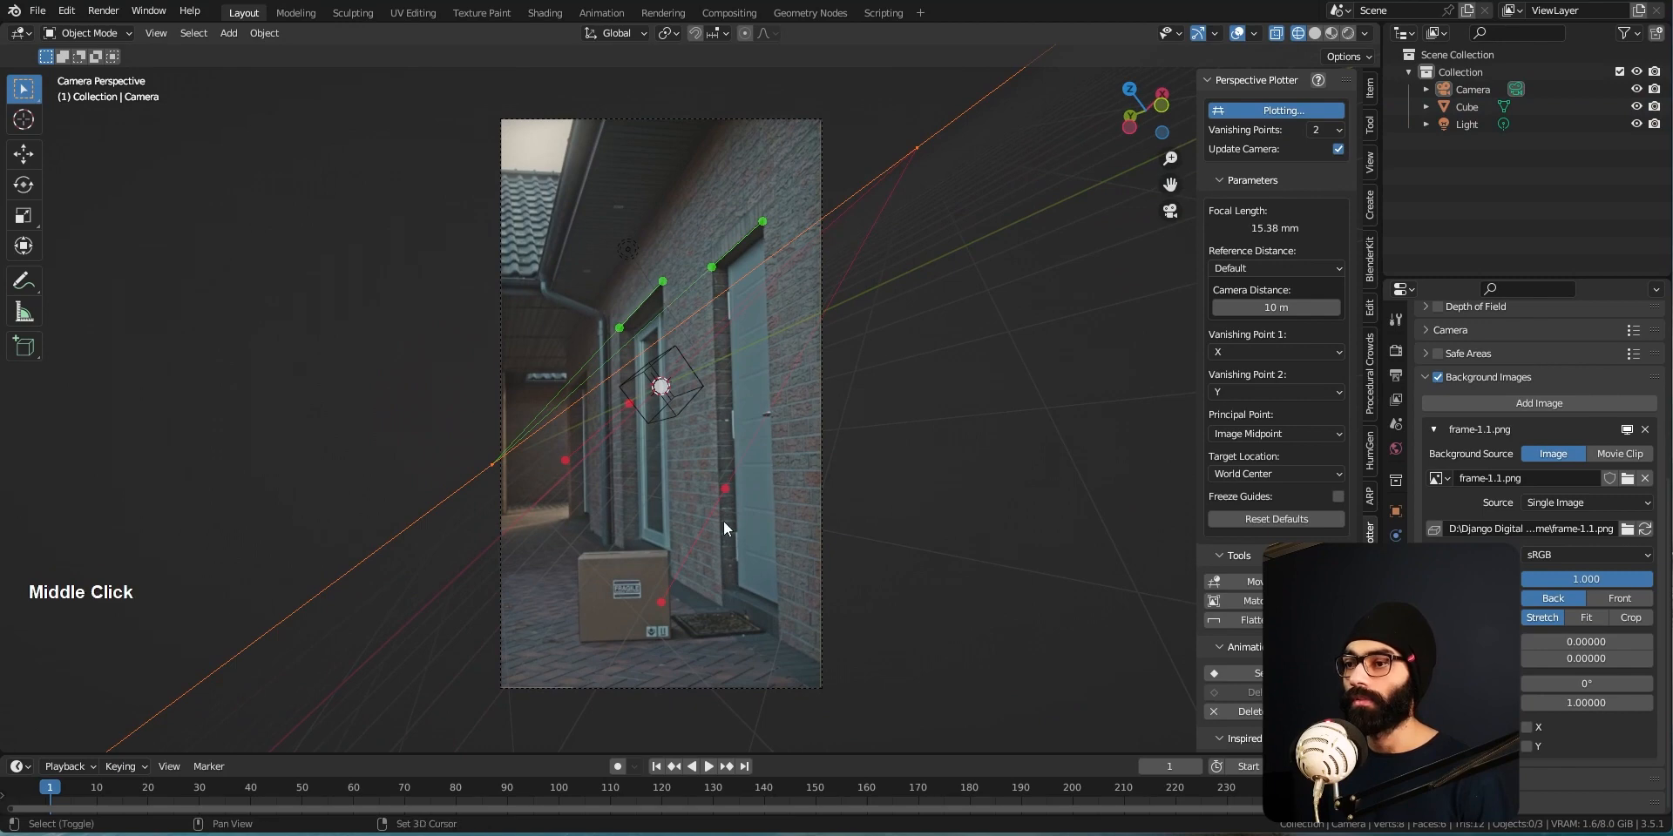
# Place the lower red guide line along the rear edge of the doormat, from the cardboard box to the mat's far corner
pyautogui.keyDown('shift'); pyautogui.moveTo(723, 521); pyautogui.dragTo(714, 468, button='middle'); pyautogui.keyUp('shift')
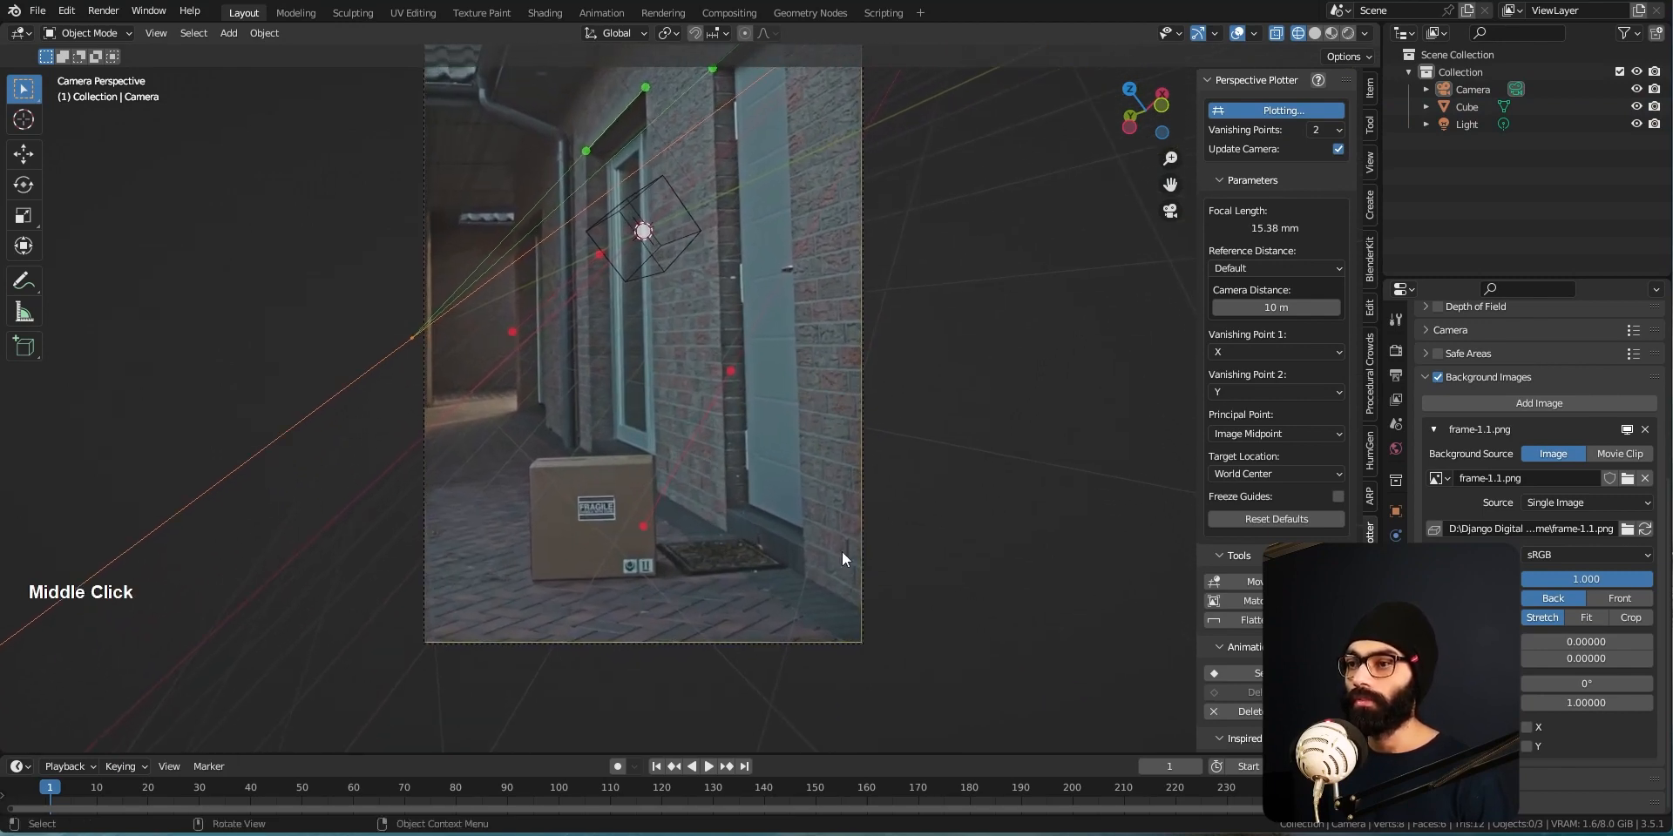
pyautogui.moveTo(738, 369); pyautogui.dragTo(770, 514)
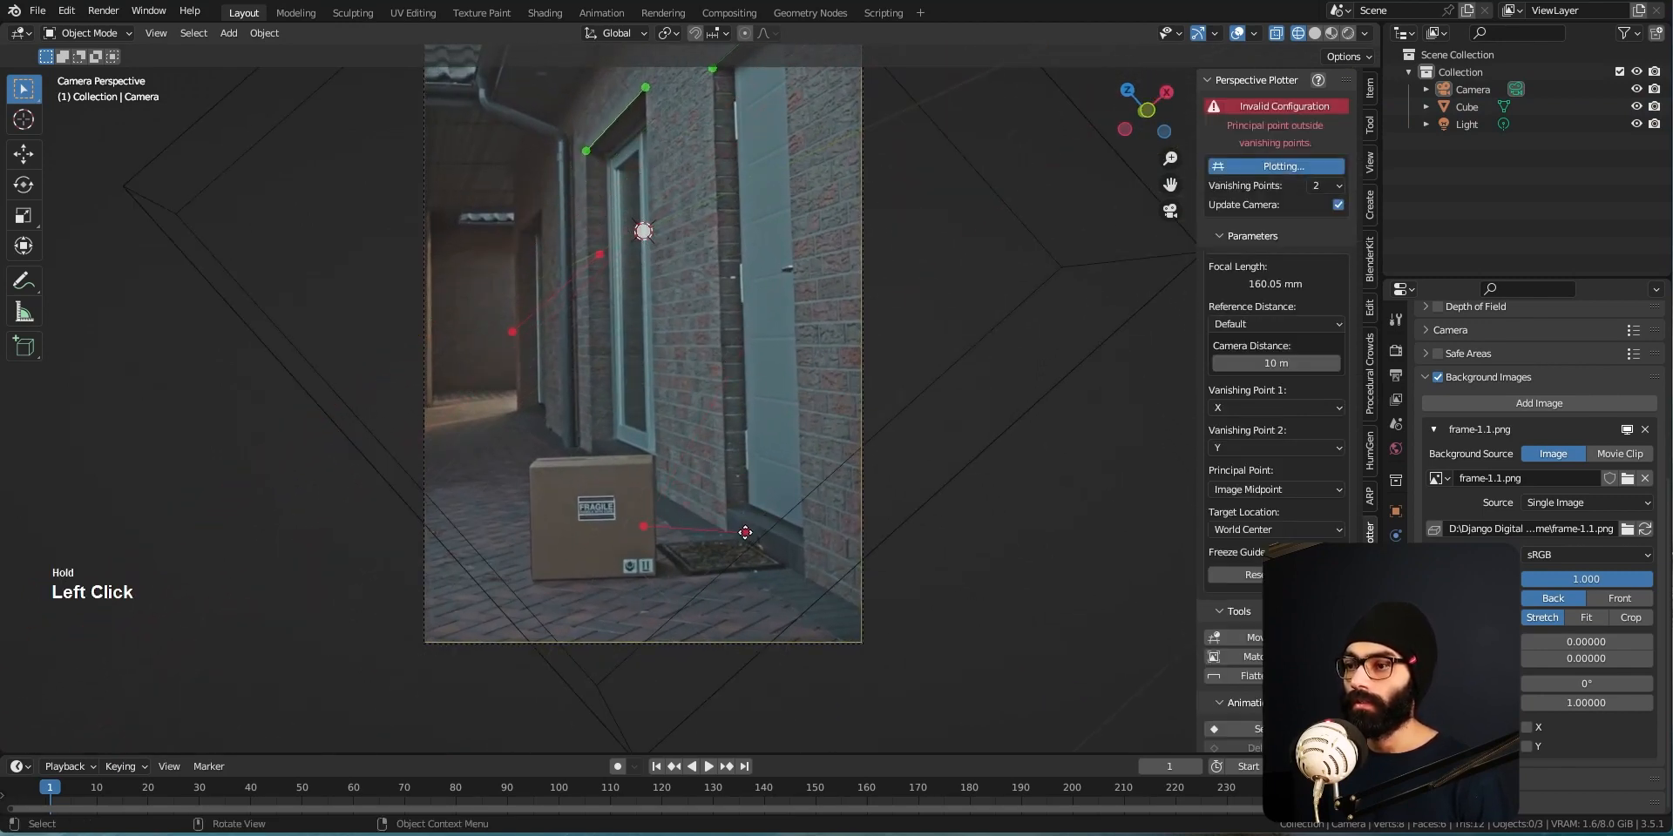
pyautogui.moveTo(745, 505)
pyautogui.keyDown('ctrl'); pyautogui.mouseDown(button='middle')
pyautogui.moveTo(751, 609)
pyautogui.moveTo(732, 518)
pyautogui.mouseUp(button='middle'); pyautogui.keyUp('ctrl')
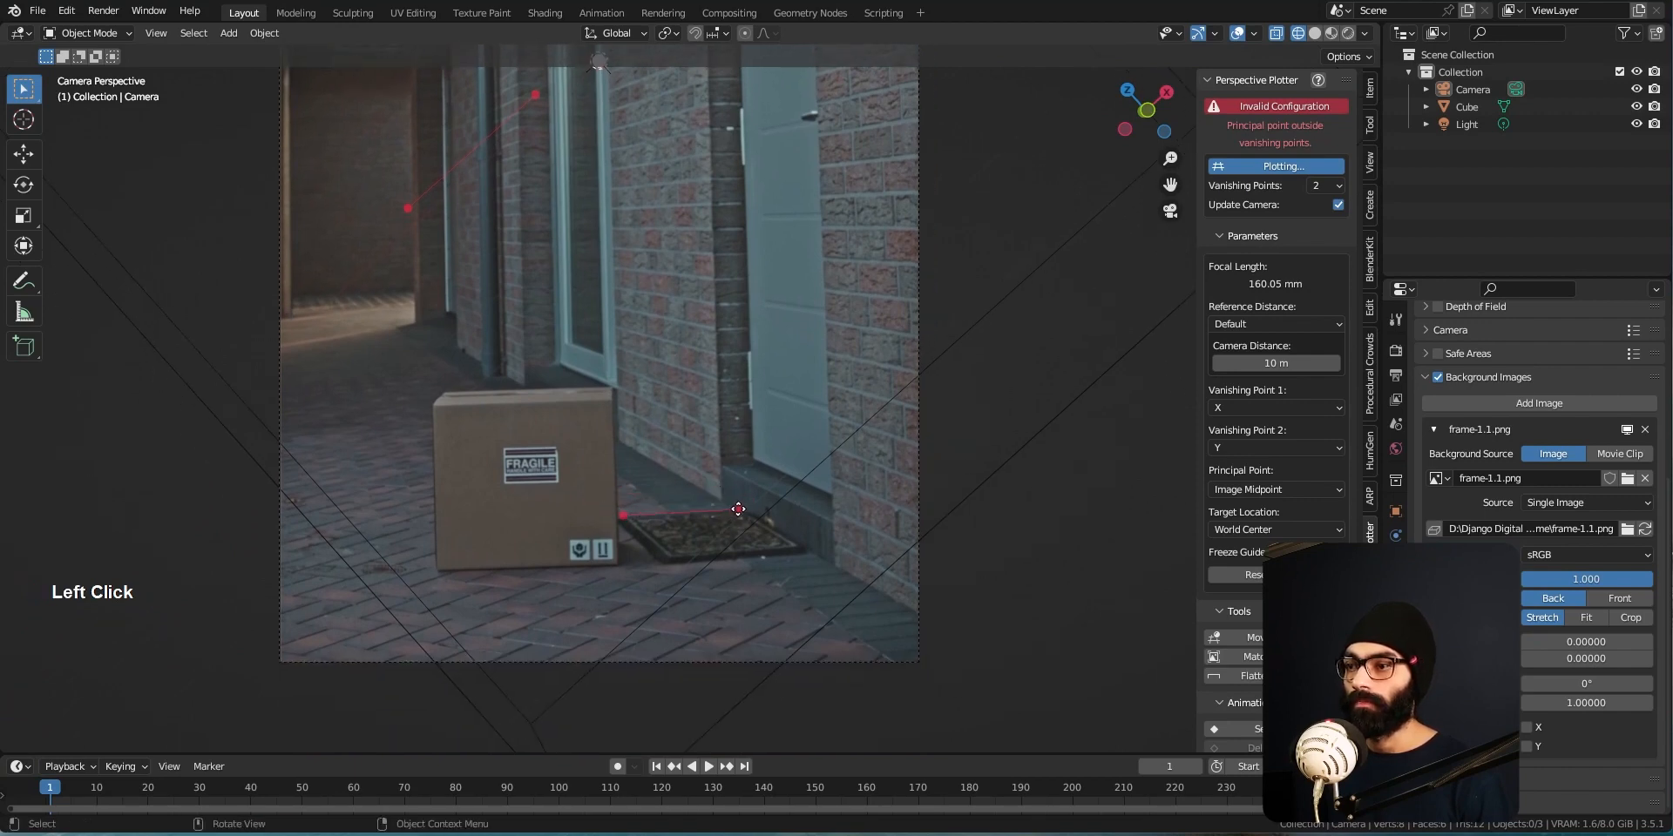
pyautogui.keyDown('ctrl'); pyautogui.moveTo(740, 484); pyautogui.dragTo(766, 596, button='middle'); pyautogui.keyUp('ctrl')
pyautogui.keyDown('shift'); pyautogui.moveTo(767, 596); pyautogui.dragTo(748, 465, button='middle'); pyautogui.keyUp('shift')
pyautogui.keyDown('ctrl'); pyautogui.moveTo(748, 464); pyautogui.dragTo(682, 612, button='middle'); pyautogui.keyUp('ctrl')
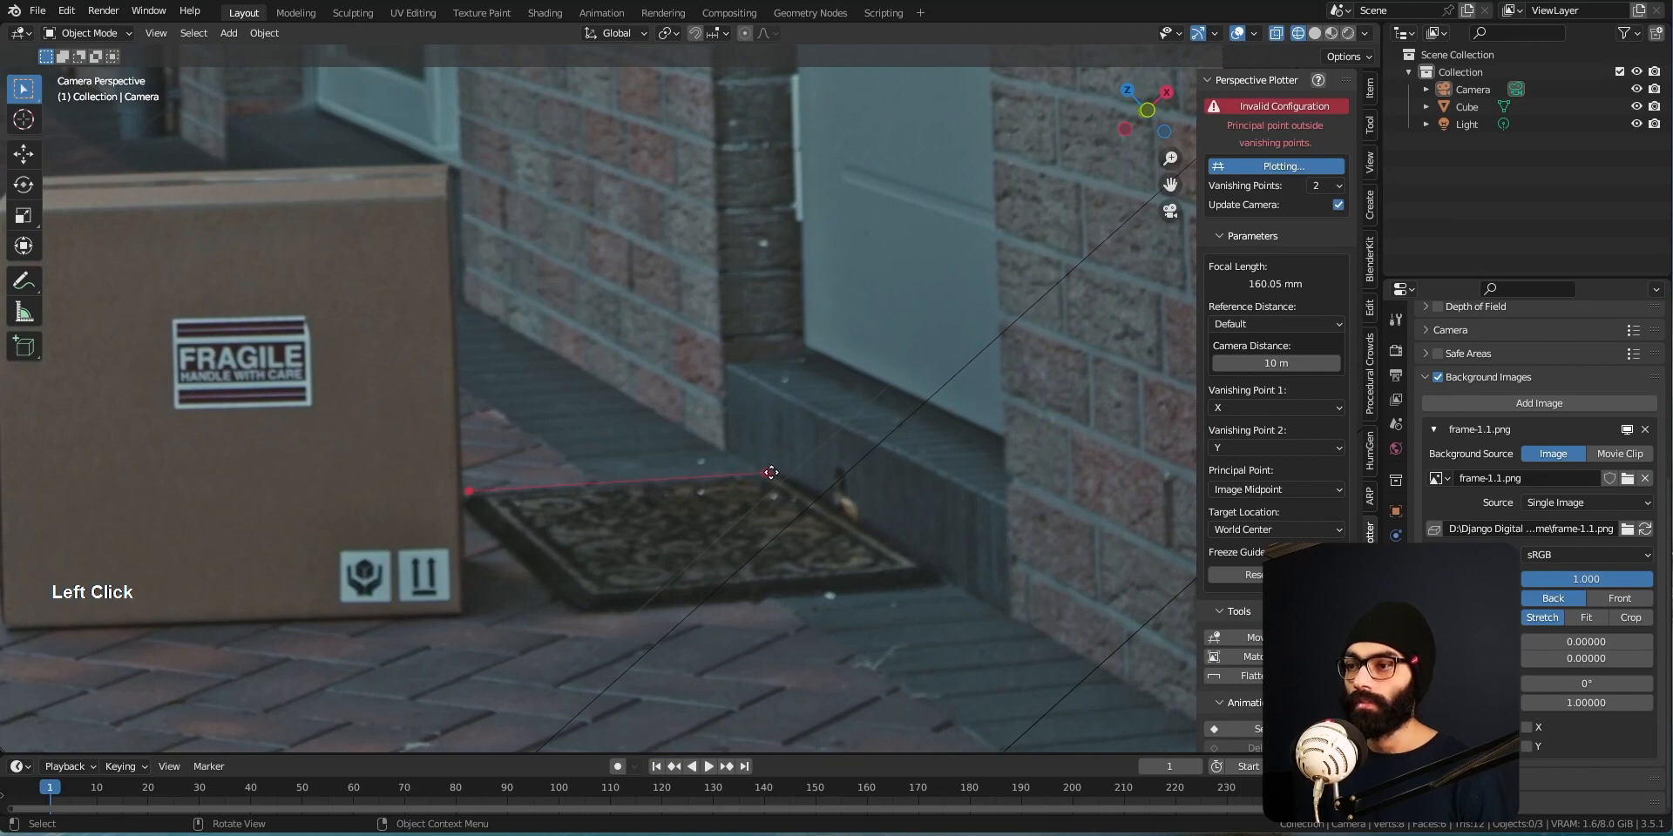
pyautogui.keyDown('ctrl'); pyautogui.moveTo(773, 472); pyautogui.dragTo(763, 433, button='middle'); pyautogui.keyUp('ctrl')
pyautogui.keyDown('shift'); pyautogui.moveTo(725, 384); pyautogui.dragTo(773, 406, button='middle'); pyautogui.keyUp('shift')
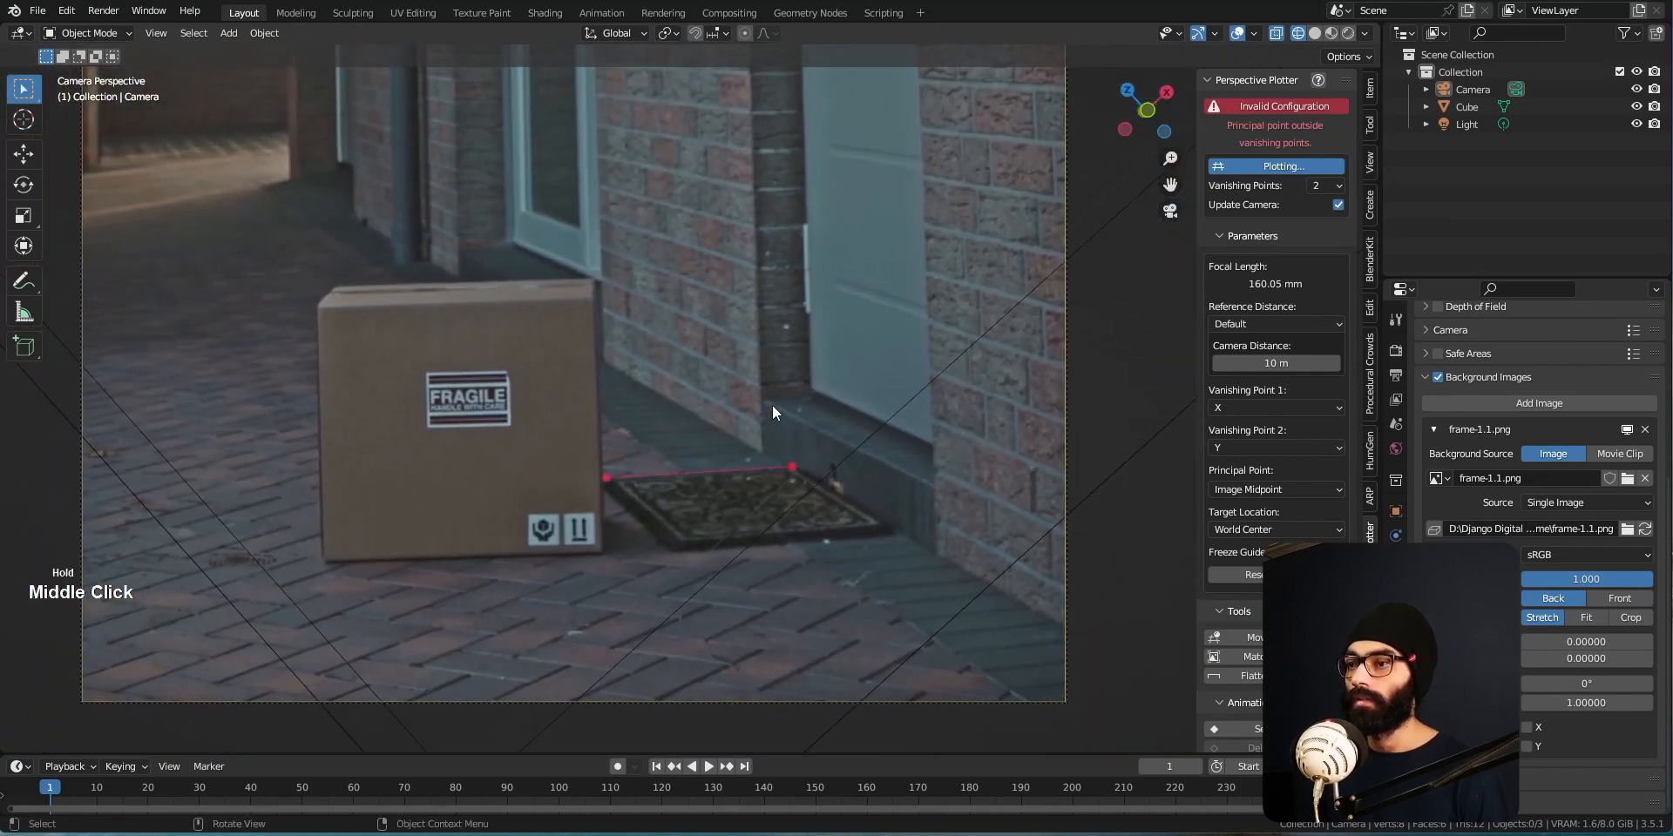
# Try laying the upper red guide line along the ground edge of the passage opening behind the box
pyautogui.keyDown('shift'); pyautogui.moveTo(707, 363); pyautogui.dragTo(666, 486, button='middle'); pyautogui.keyUp('shift')
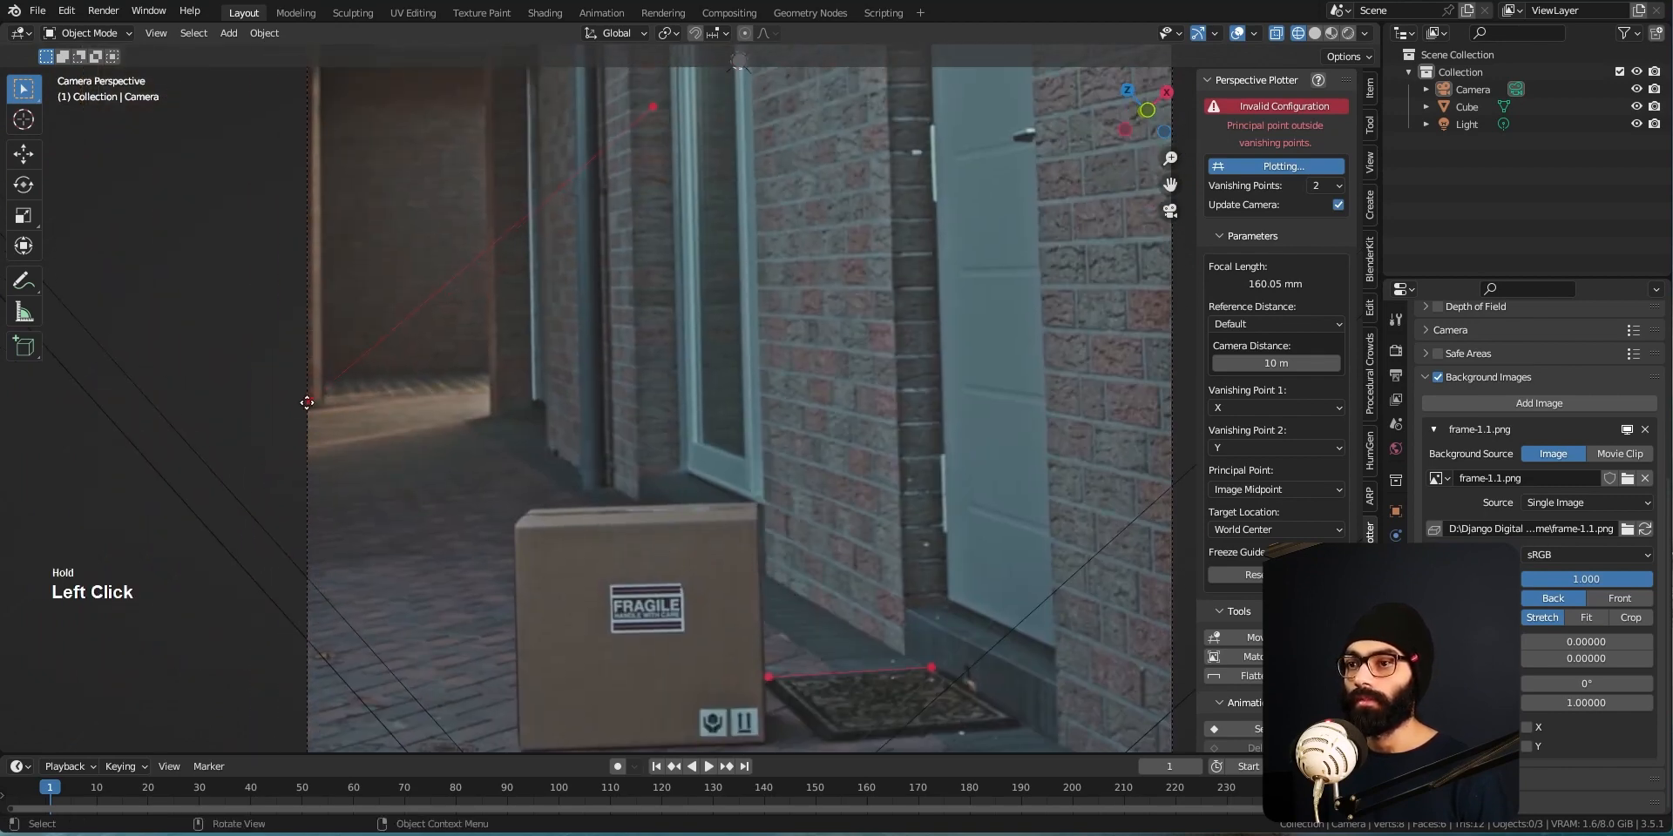
pyautogui.moveTo(524, 304); pyautogui.dragTo(484, 406)
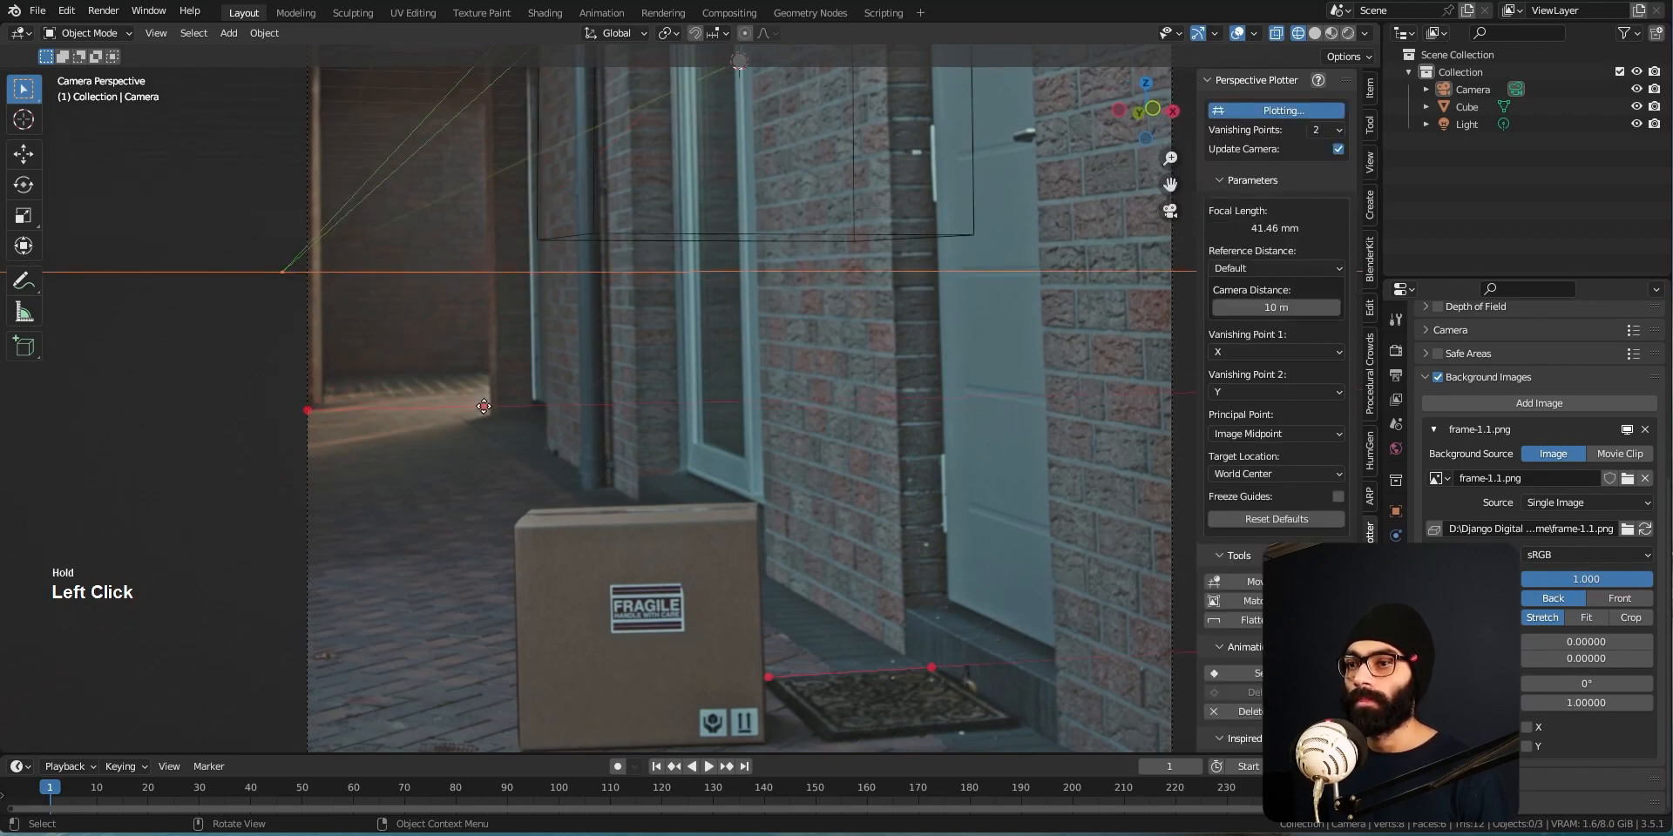
pyautogui.scroll(-5, 638, 380)
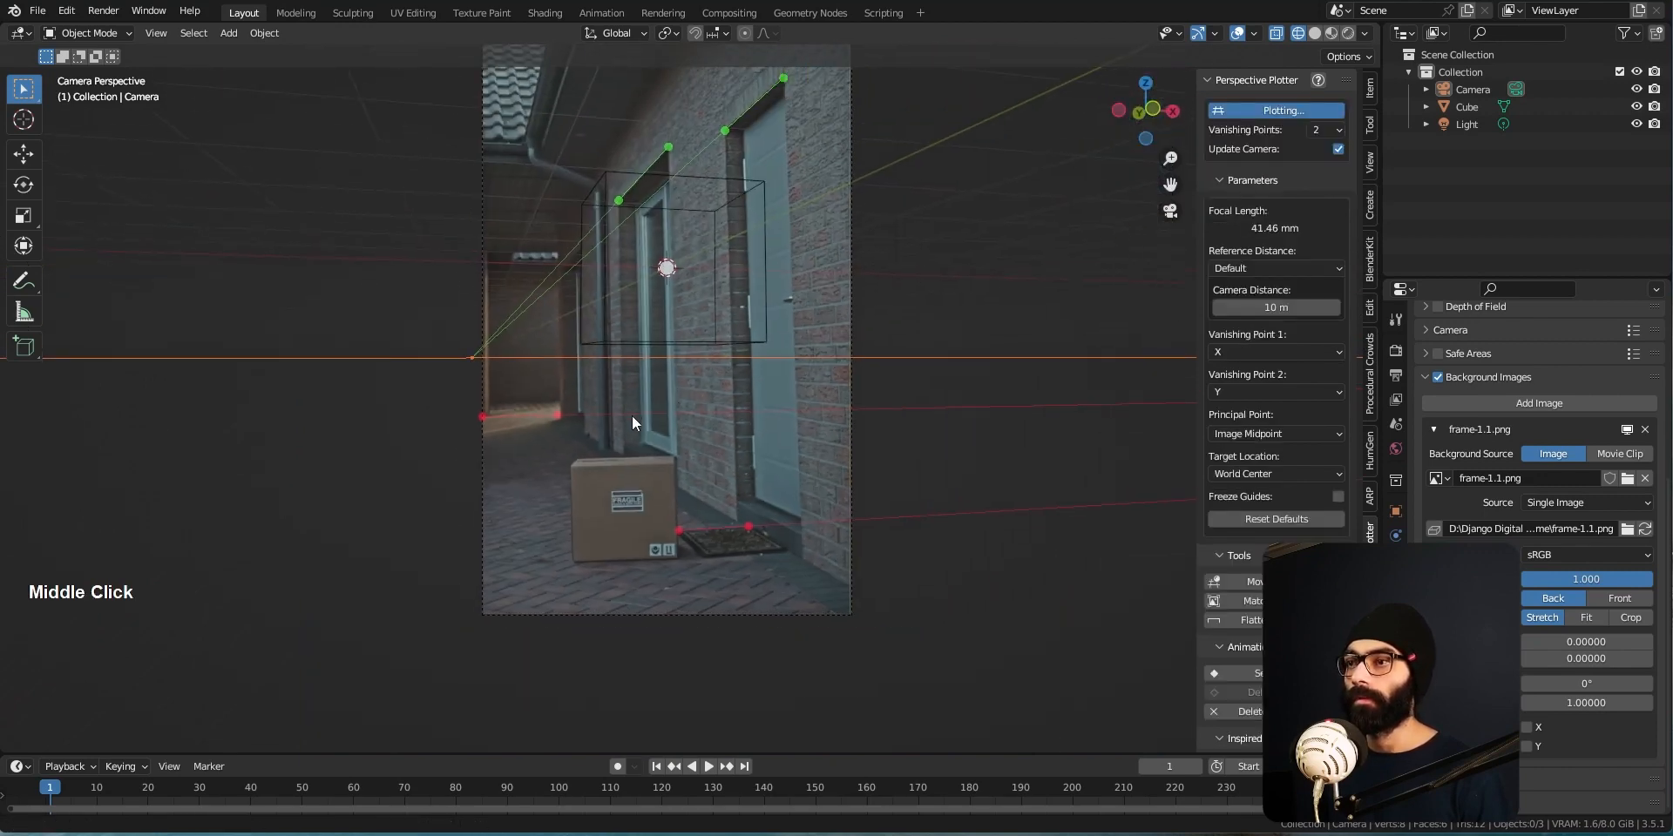
pyautogui.keyDown('shift'); pyautogui.moveTo(631, 415); pyautogui.dragTo(650, 383, button='middle'); pyautogui.keyUp('shift')
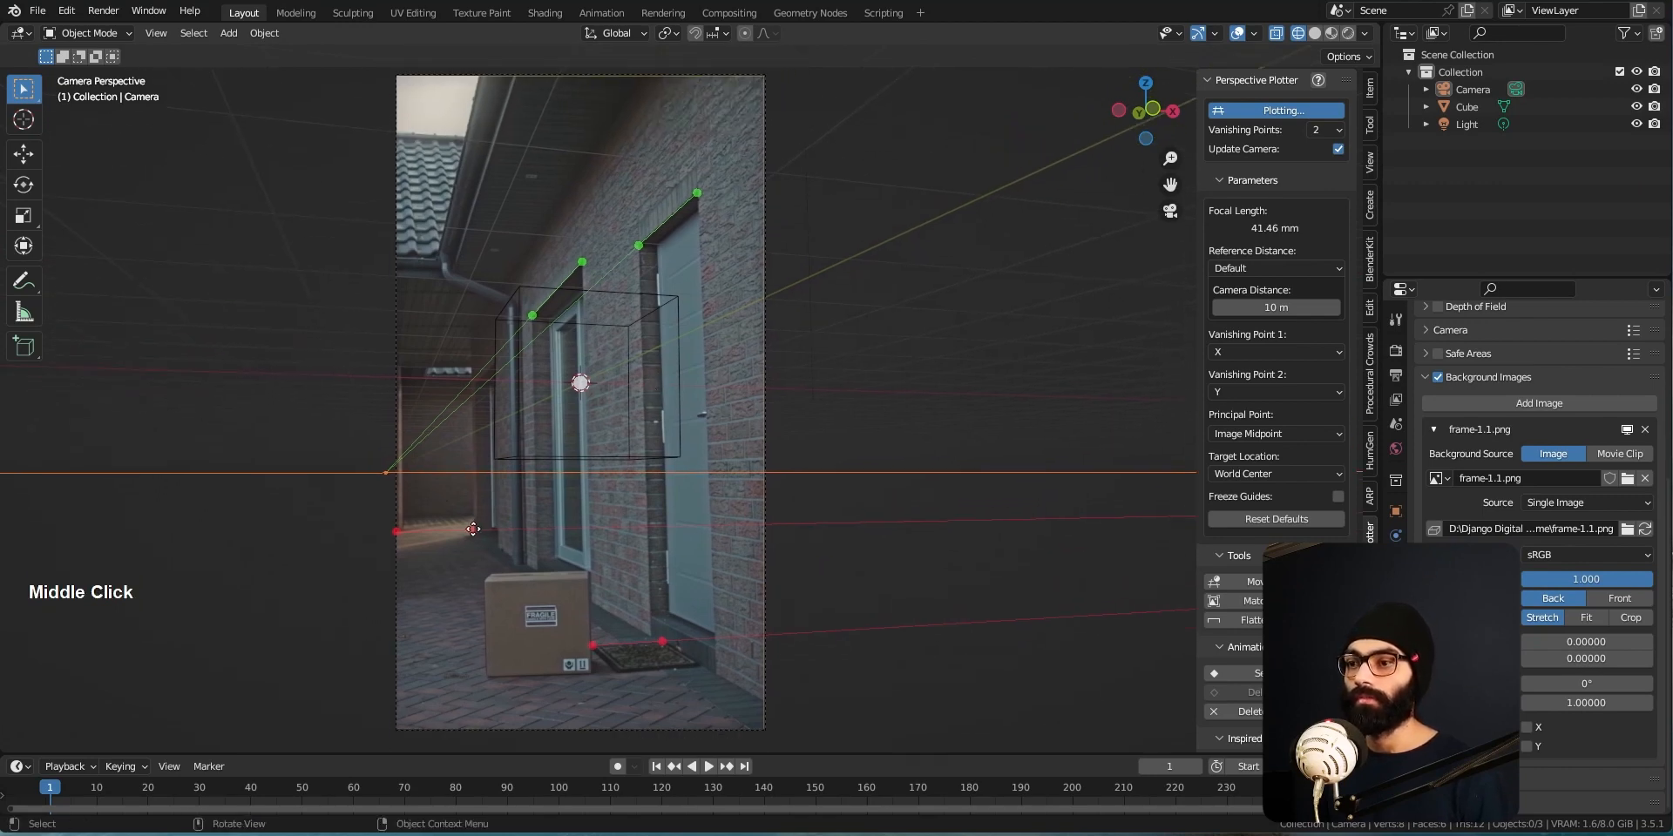
# Move both endpoints of the upper red guide line onto the ridge of the tiled roof, from the image border to the gutter pipe
pyautogui.moveTo(473, 529); pyautogui.dragTo(389, 67)
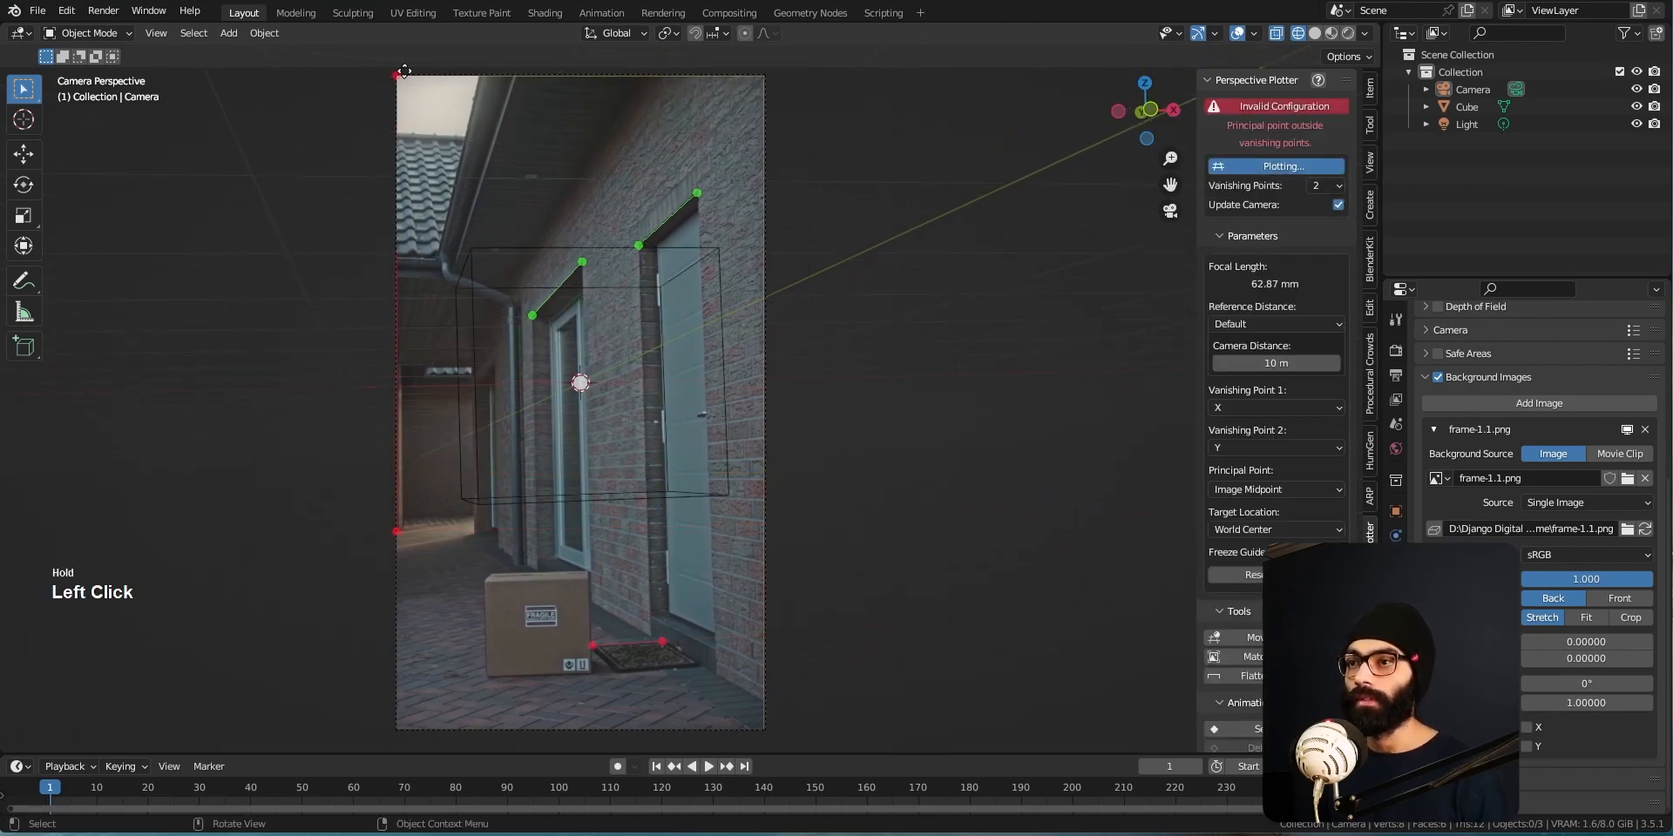
pyautogui.scroll(5, 437, 190)
pyautogui.keyDown('shift'); pyautogui.moveTo(400, 266); pyautogui.dragTo(723, 387, button='middle'); pyautogui.keyUp('shift')
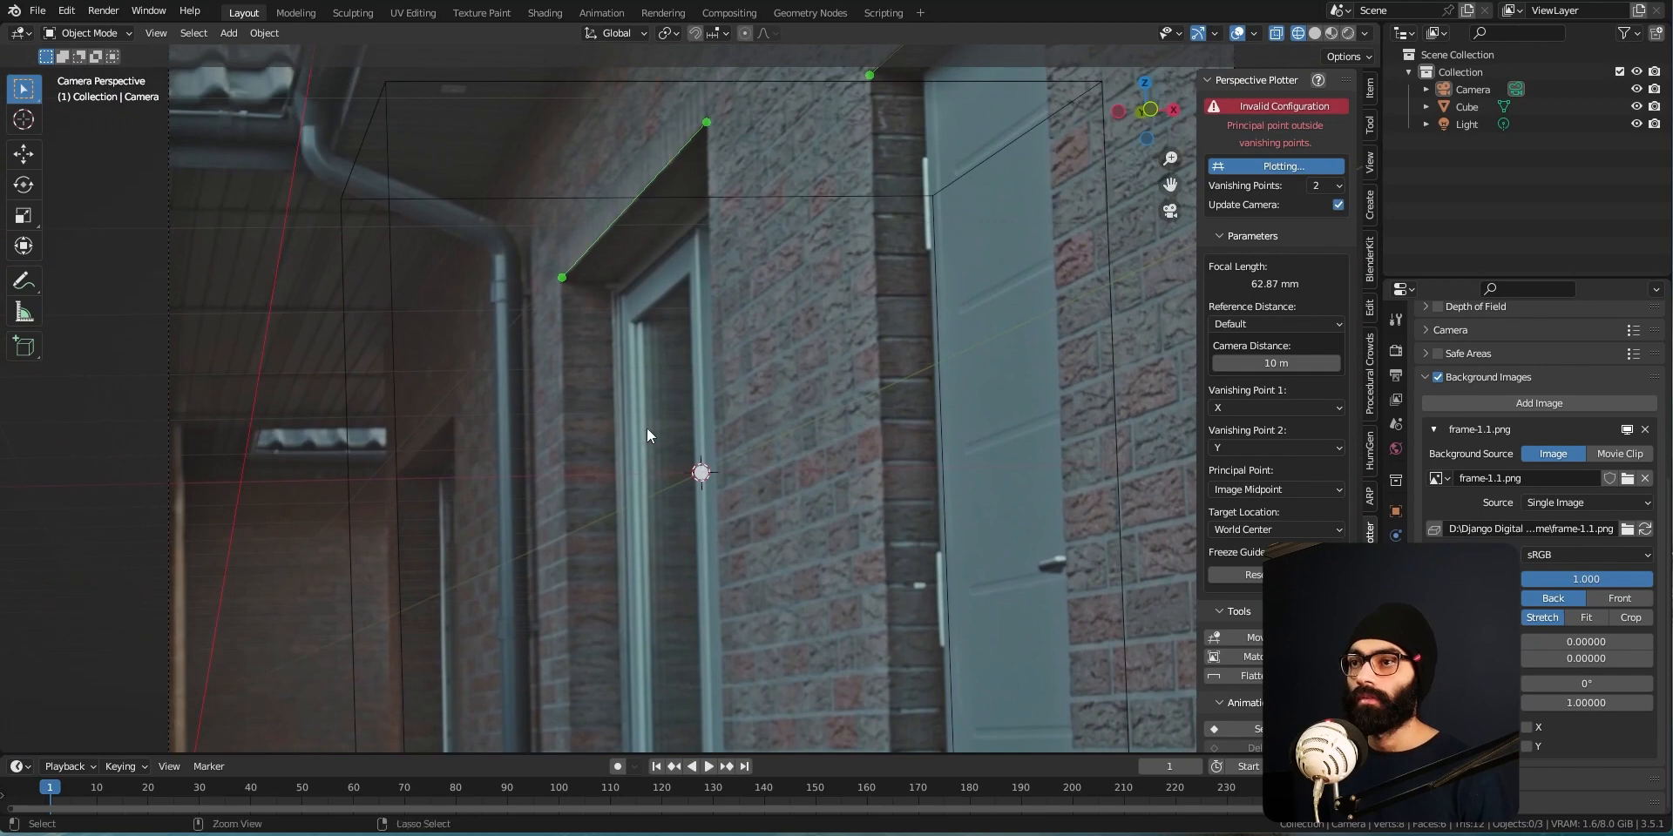
pyautogui.scroll(-2, 593, 430)
pyautogui.keyDown('shift'); pyautogui.moveTo(547, 397); pyautogui.dragTo(648, 402, button='middle'); pyautogui.keyUp('shift')
pyautogui.scroll(-3, 648, 409)
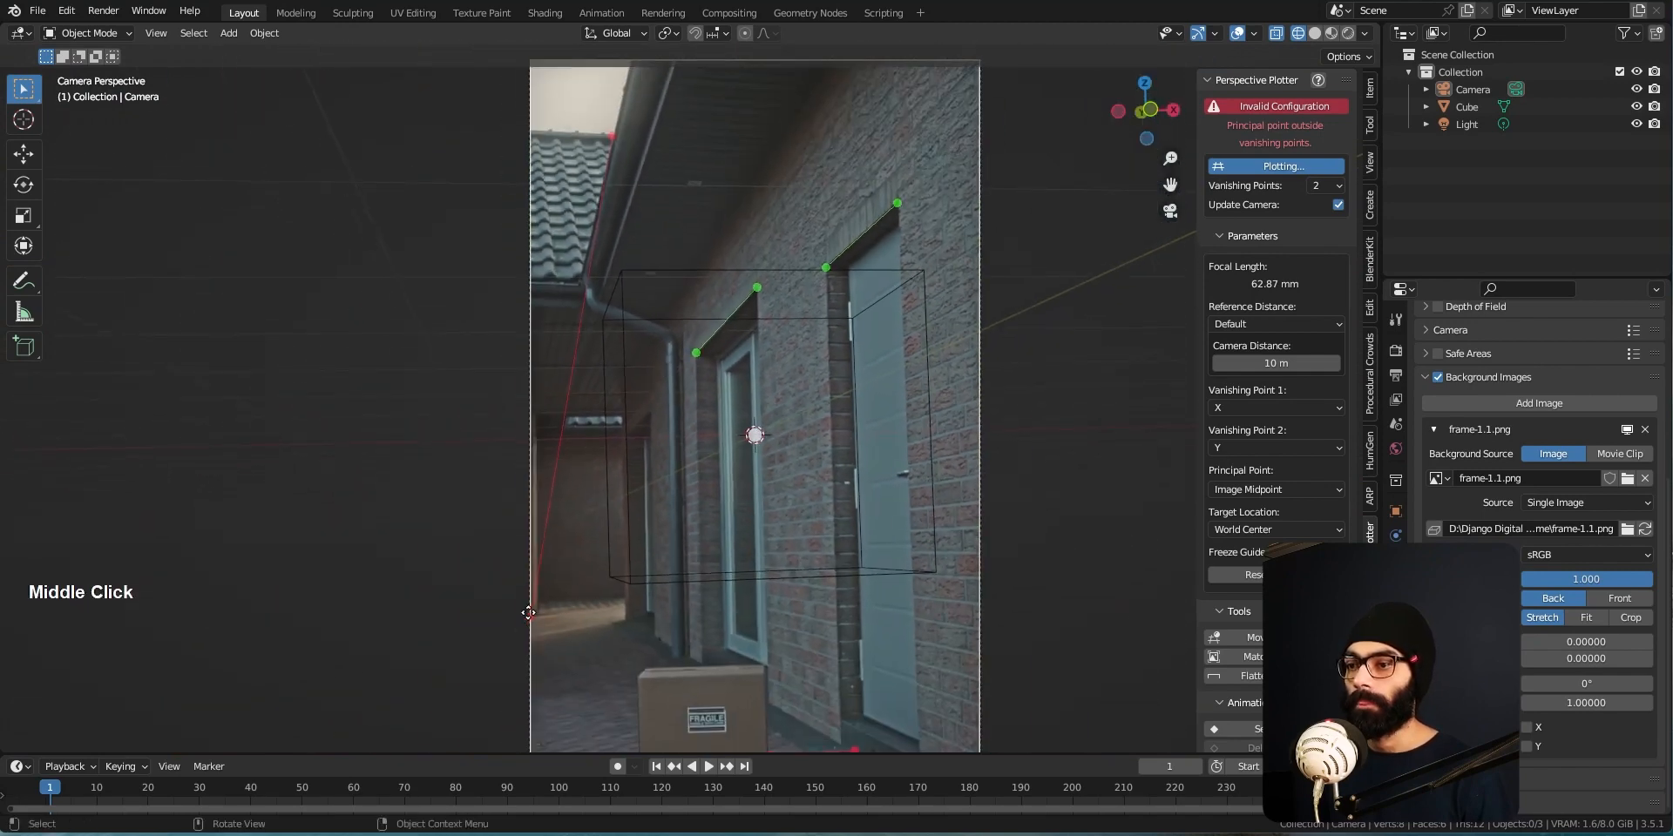
pyautogui.moveTo(529, 162); pyautogui.dragTo(530, 135)
pyautogui.keyDown('shift'); pyautogui.moveTo(570, 178); pyautogui.dragTo(634, 333, button='middle'); pyautogui.keyUp('shift')
pyautogui.scroll(4, 589, 234)
pyautogui.moveTo(667, 256); pyautogui.dragTo(667, 257)
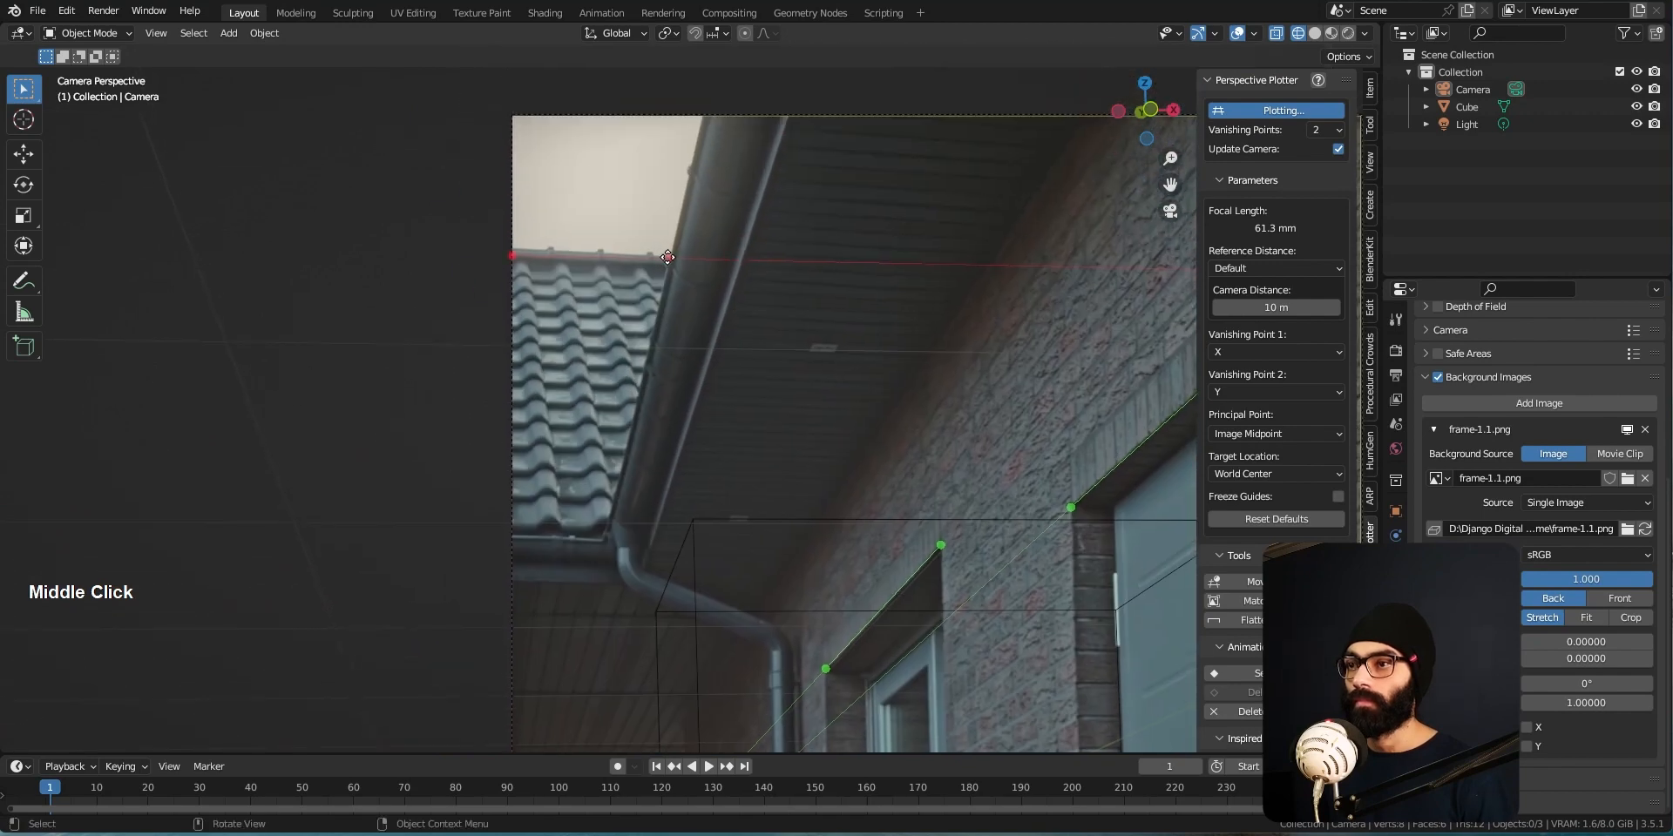
# Fine-tune both ends of that red guide line so it follows the top of the roof's ridge tiles exactly
pyautogui.keyDown('shift'); pyautogui.moveTo(666, 258); pyautogui.dragTo(642, 343, button='middle'); pyautogui.keyUp('shift')
pyautogui.scroll(2, 721, 389)
pyautogui.keyDown('shift'); pyautogui.moveTo(720, 388); pyautogui.dragTo(820, 327, button='middle'); pyautogui.keyUp('shift')
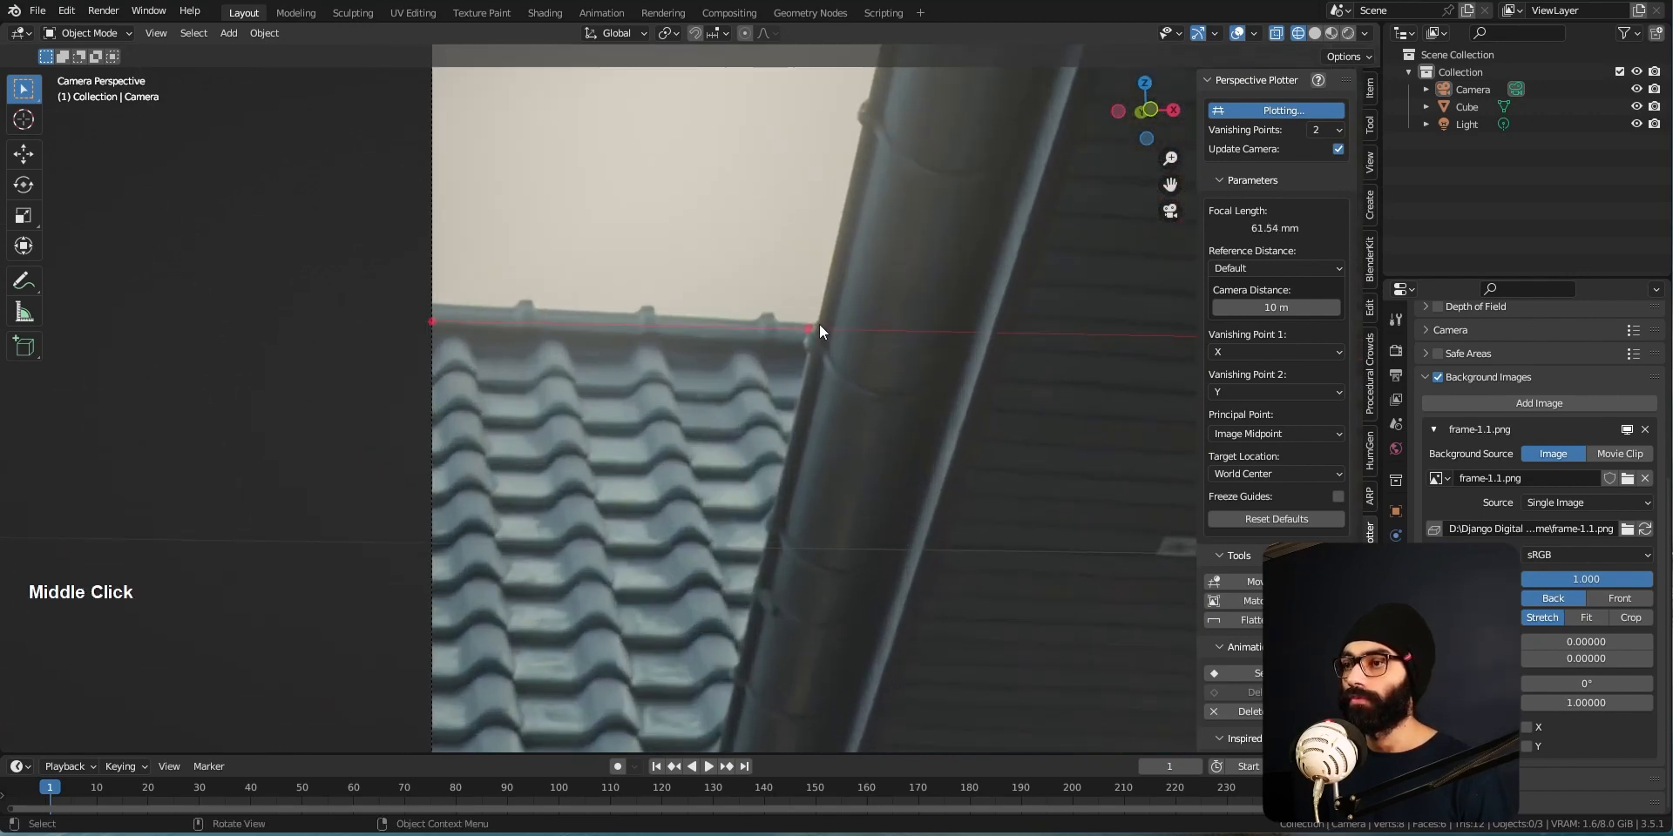
pyautogui.moveTo(432, 322); pyautogui.dragTo(423, 303)
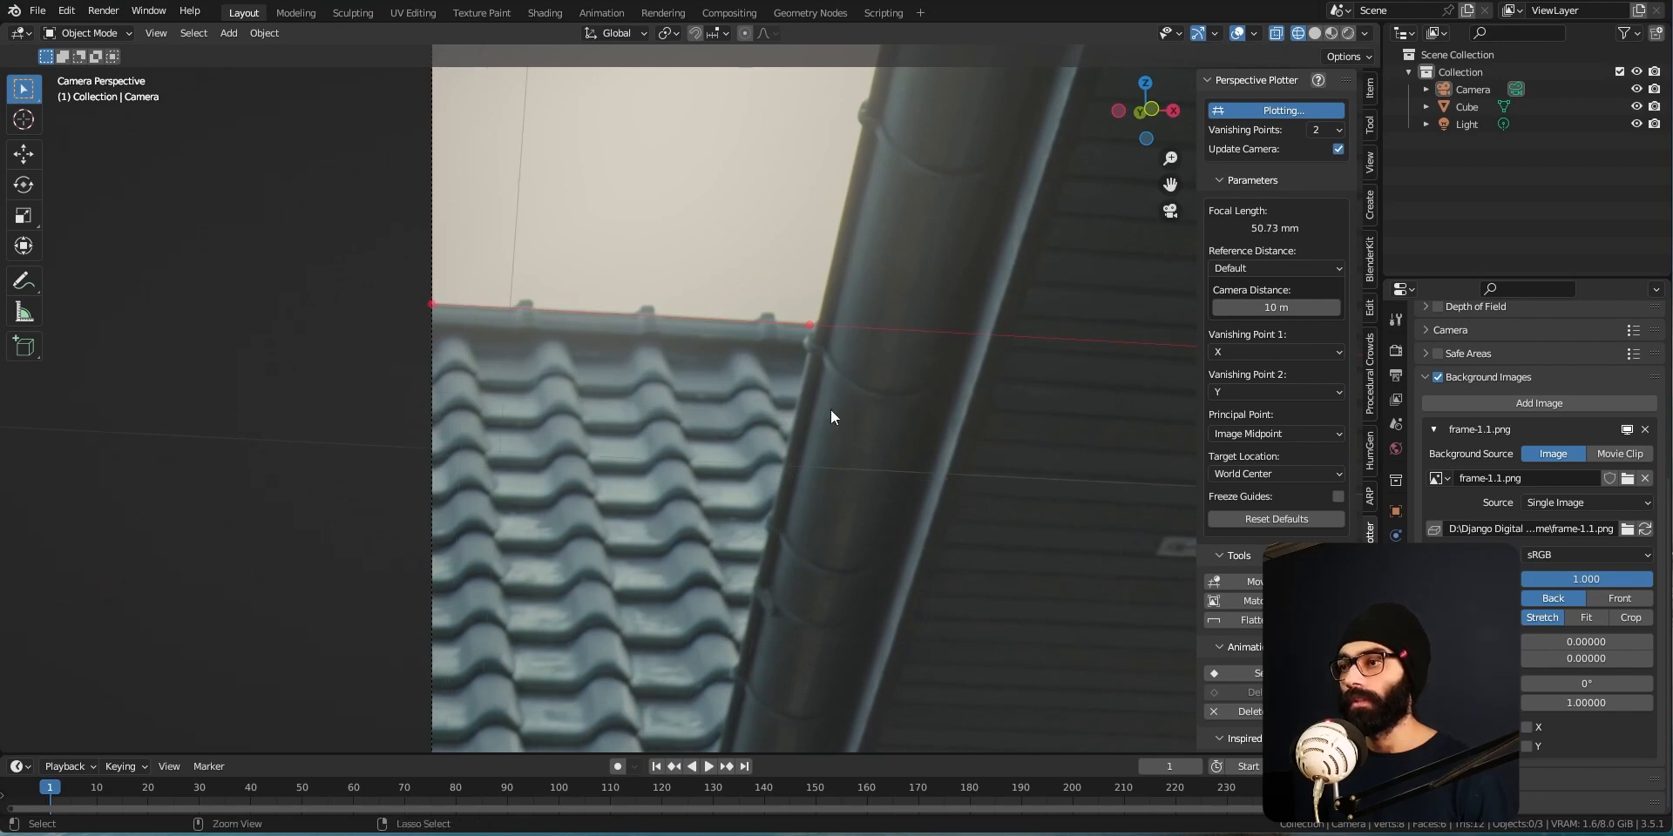
# Increase the plotter's camera distance to 21.92 m and lower the camera background image's opacity to 0.288
pyautogui.scroll(-15, 830, 409)
pyautogui.scroll(1, 698, 437)
pyautogui.keyDown('shift'); pyautogui.moveTo(787, 580); pyautogui.dragTo(690, 478, button='middle'); pyautogui.keyUp('shift')
pyautogui.scroll(3, 698, 438)
pyautogui.keyDown('ctrl'); pyautogui.moveTo(720, 391); pyautogui.dragTo(749, 442, button='middle'); pyautogui.keyUp('ctrl')
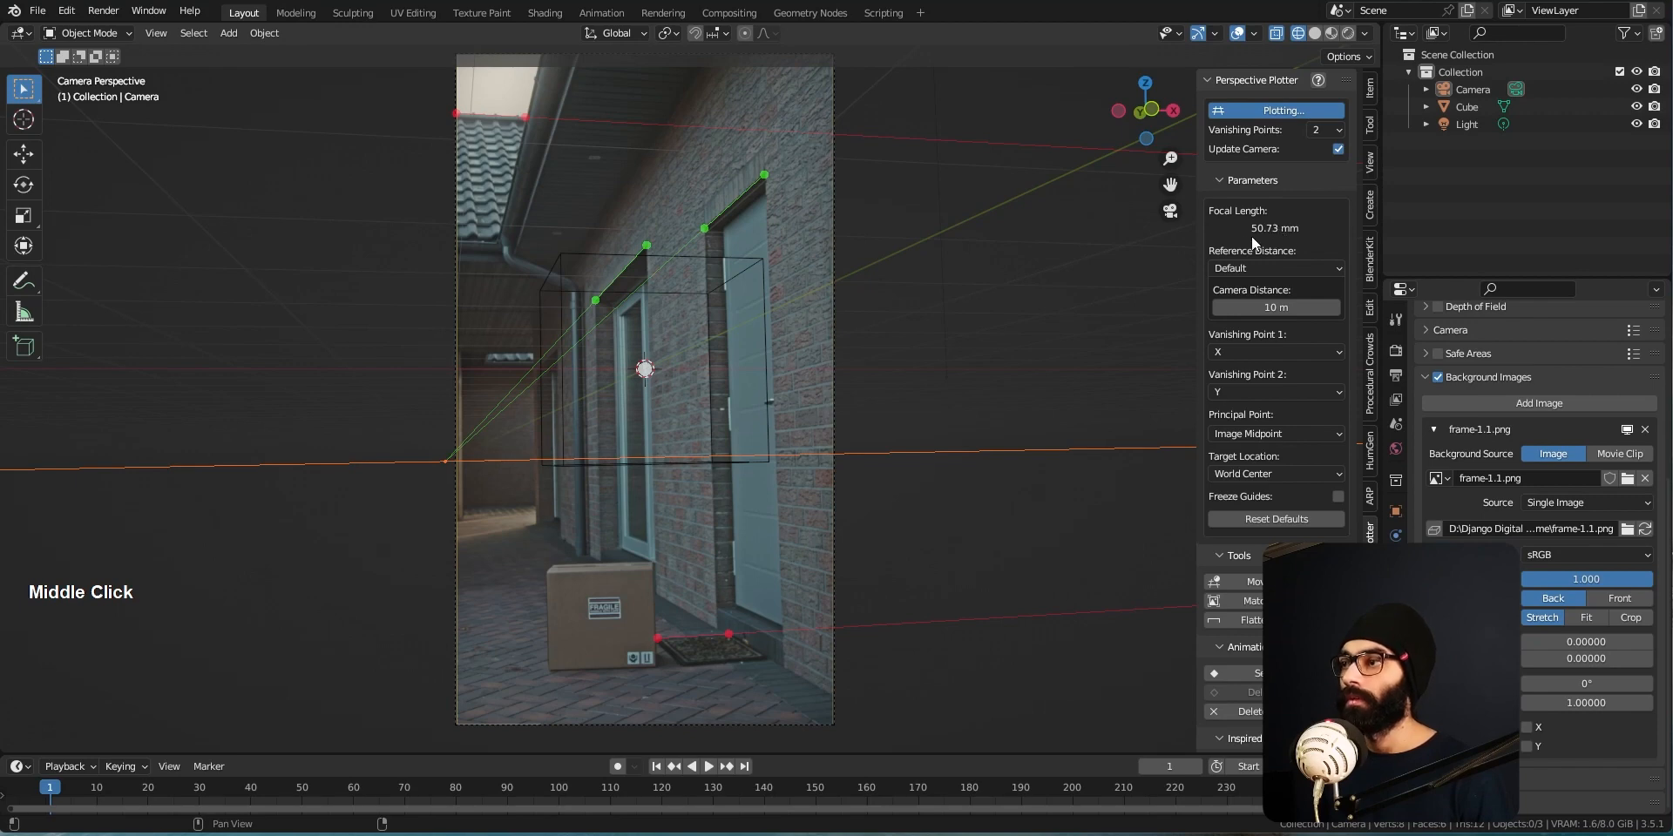
pyautogui.moveTo(1276, 307); pyautogui.dragTo(1359, 307)
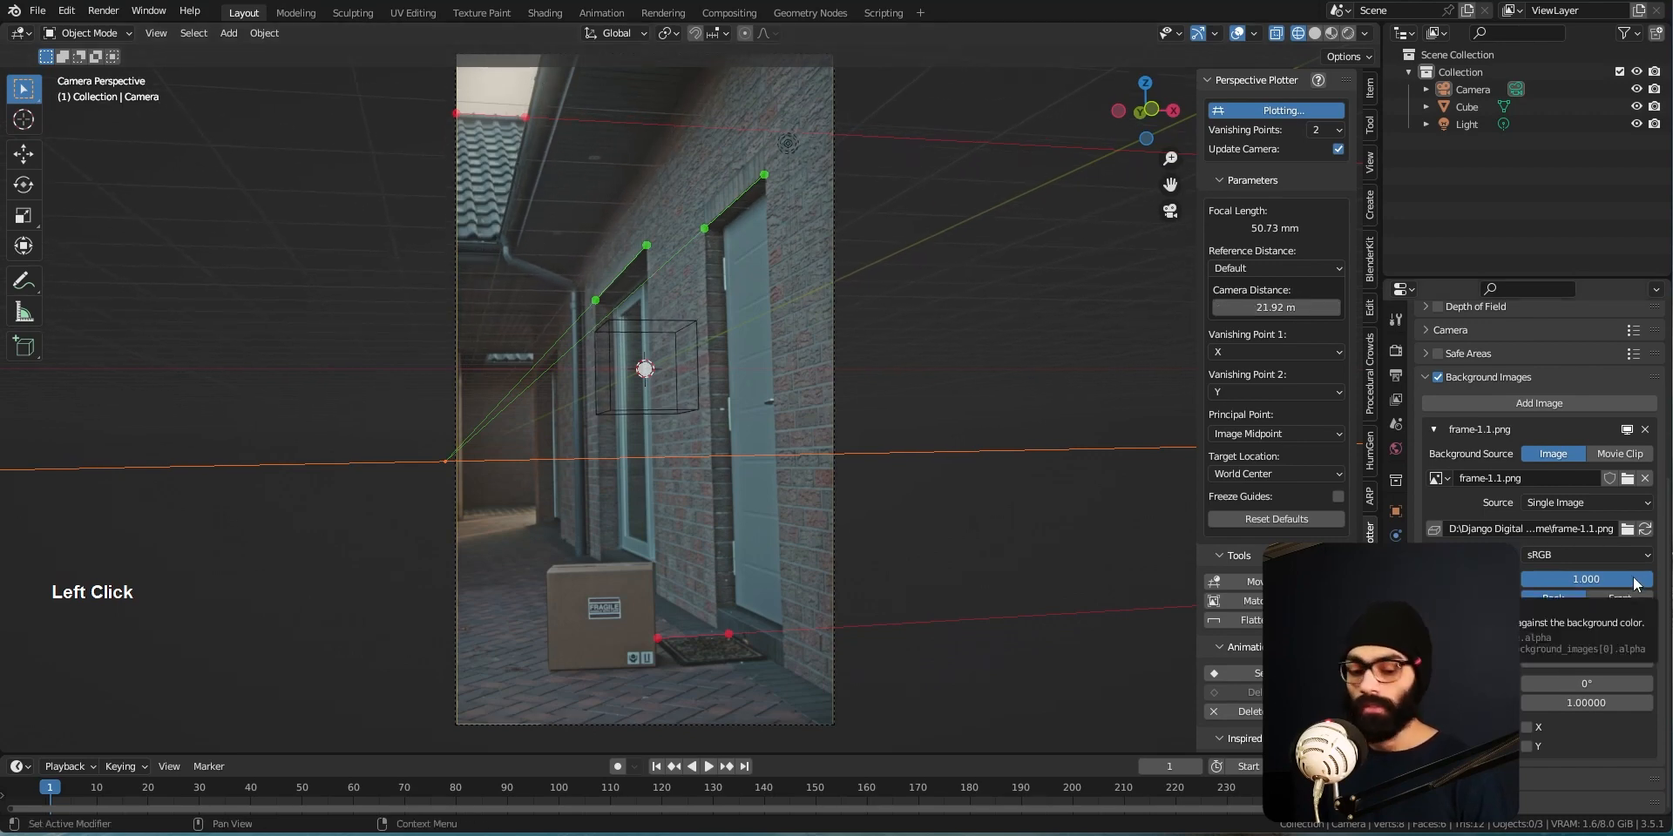
pyautogui.press('F15')
pyautogui.moveTo(1634, 581); pyautogui.dragTo(1542, 581)
# Set the plotter's camera distance to 27.12 m to make the cube appear smaller against the photo
pyautogui.moveTo(1276, 308); pyautogui.dragTo(1298, 308)
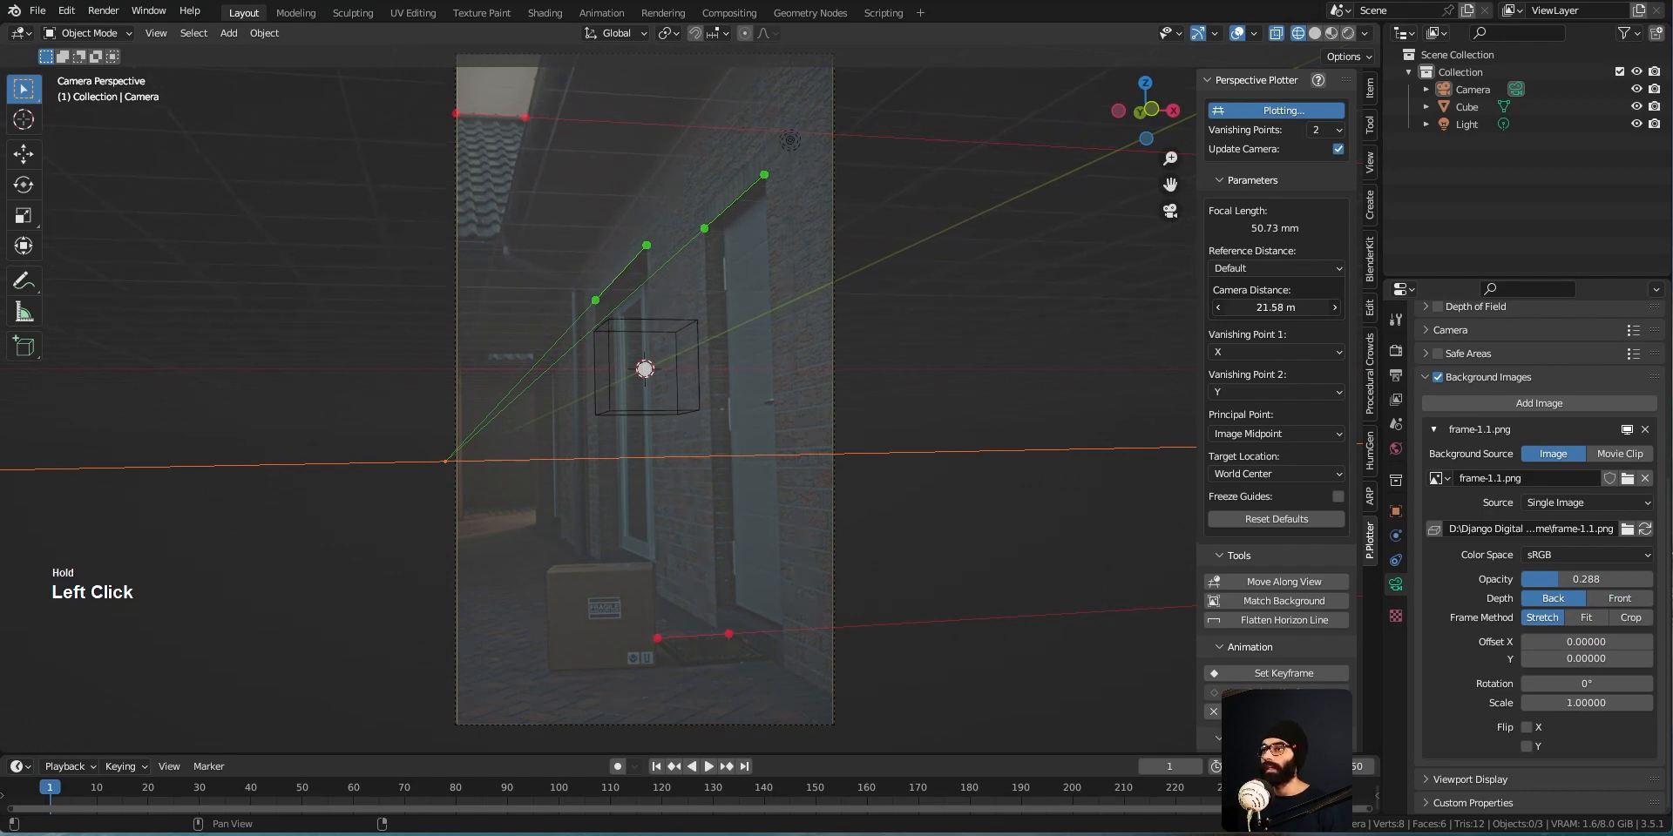
pyautogui.moveTo(1276, 308); pyautogui.dragTo(1289, 308)
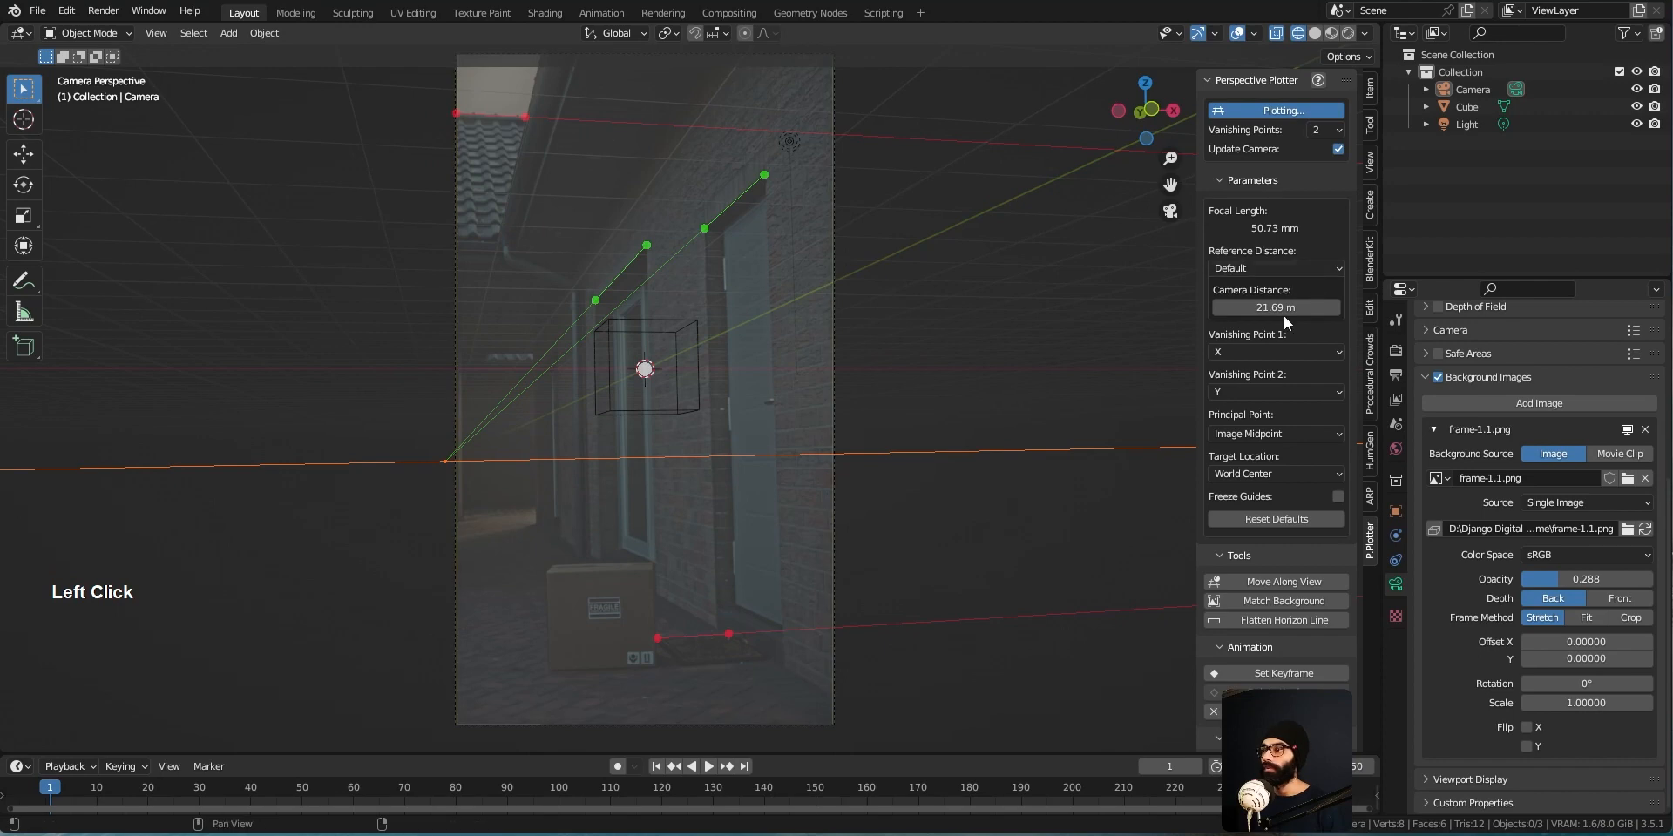
pyautogui.moveTo(1276, 307); pyautogui.dragTo(1341, 307)
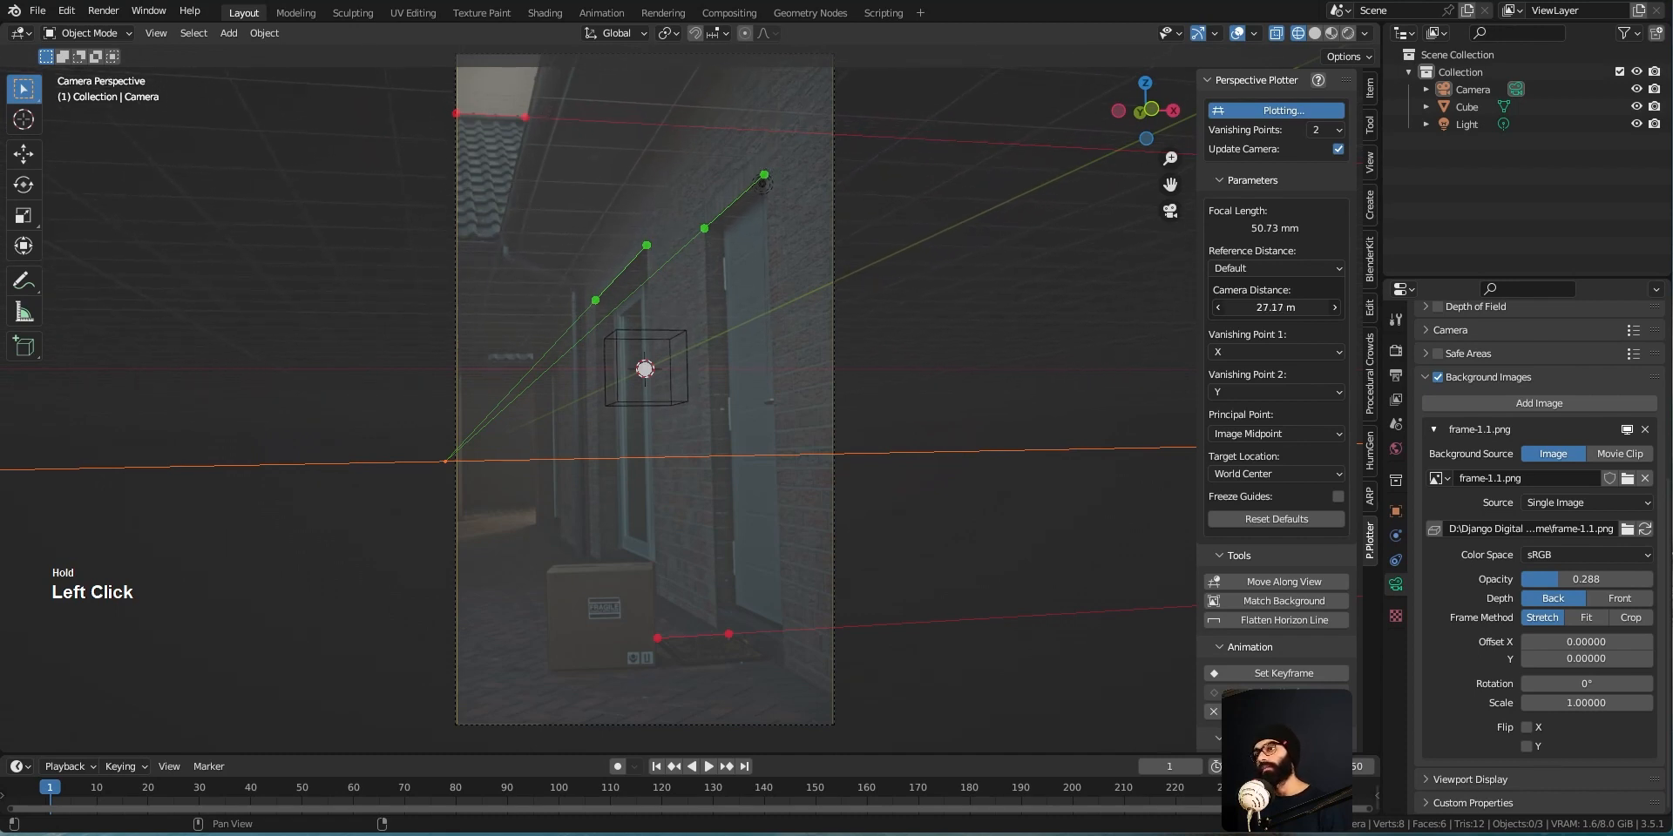
pyautogui.moveTo(1341, 307); pyautogui.dragTo(723, 307)
# Select the cube and move it straight down along the Z axis over the cardboard box in the photo
pyautogui.click(664, 399)
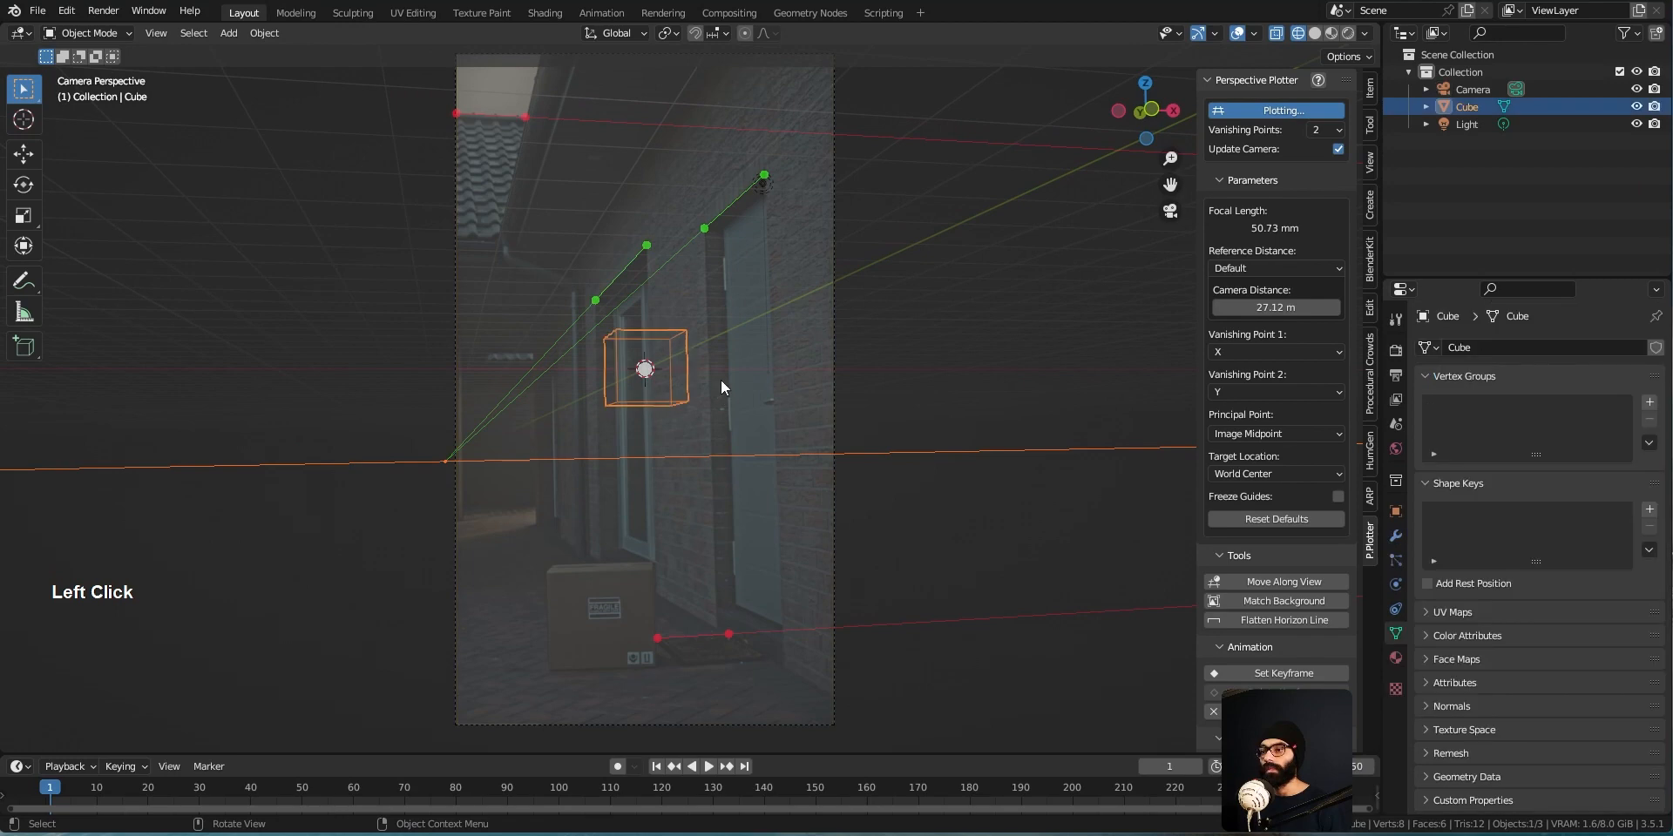
pyautogui.press('space')
pyautogui.press('g')
pyautogui.click(645, 303)
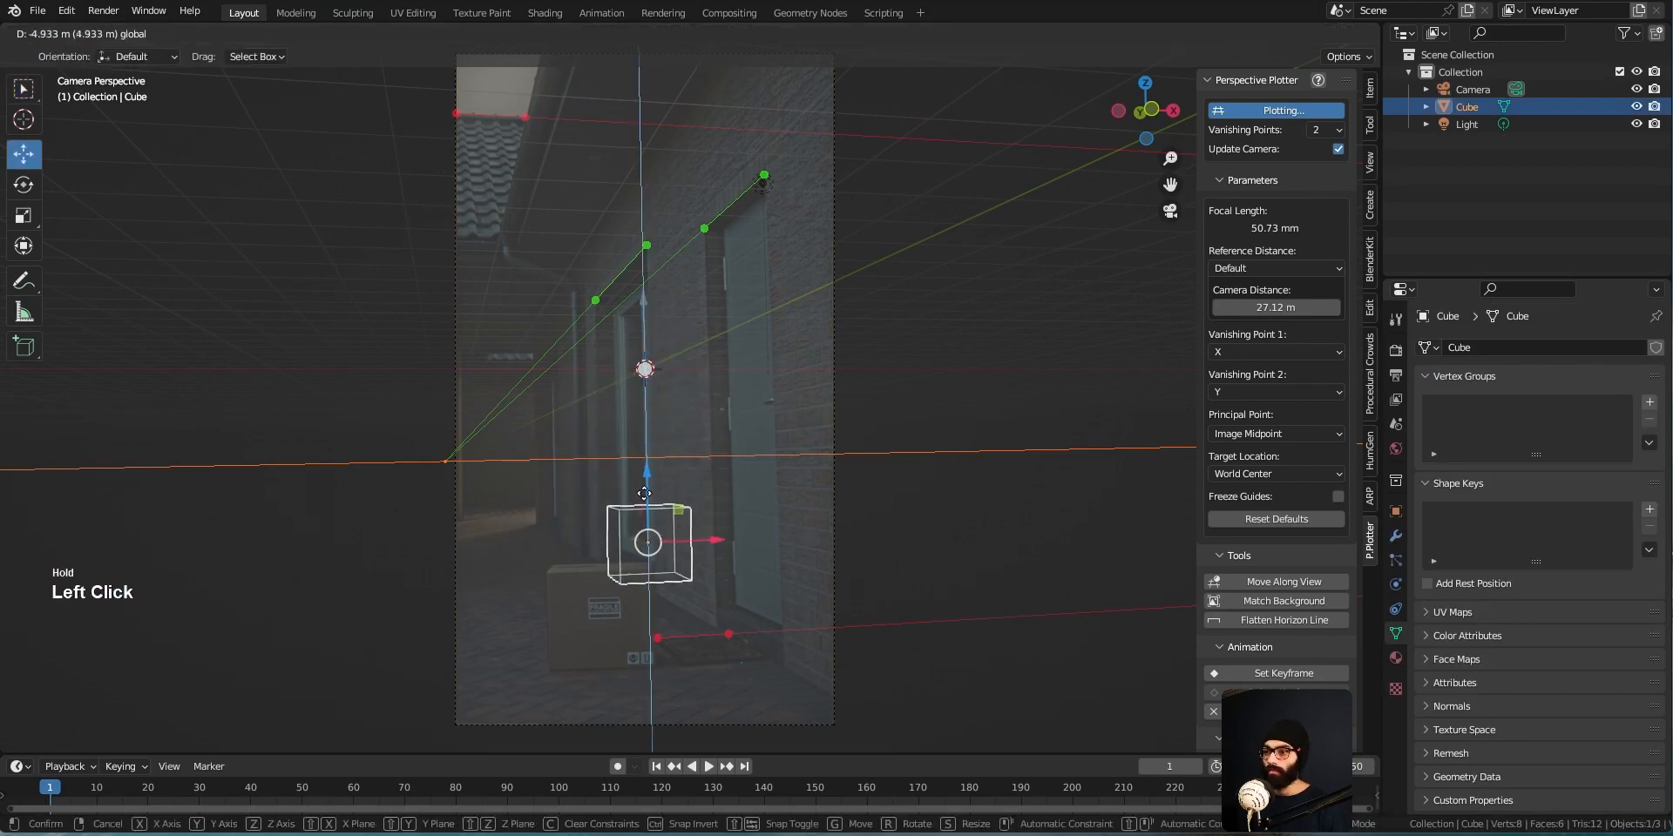
pyautogui.click(667, 626)
# Return to the camera view and reposition the cube so its lower front edge sits on the cardboard box's base
pyautogui.moveTo(666, 633); pyautogui.dragTo(666, 505, button='middle')
pyautogui.press('`')
pyautogui.click(585, 662)
pyautogui.scroll(1, 651, 632)
pyautogui.keyDown('shift'); pyautogui.moveTo(651, 633); pyautogui.dragTo(756, 403, button='middle'); pyautogui.keyUp('shift')
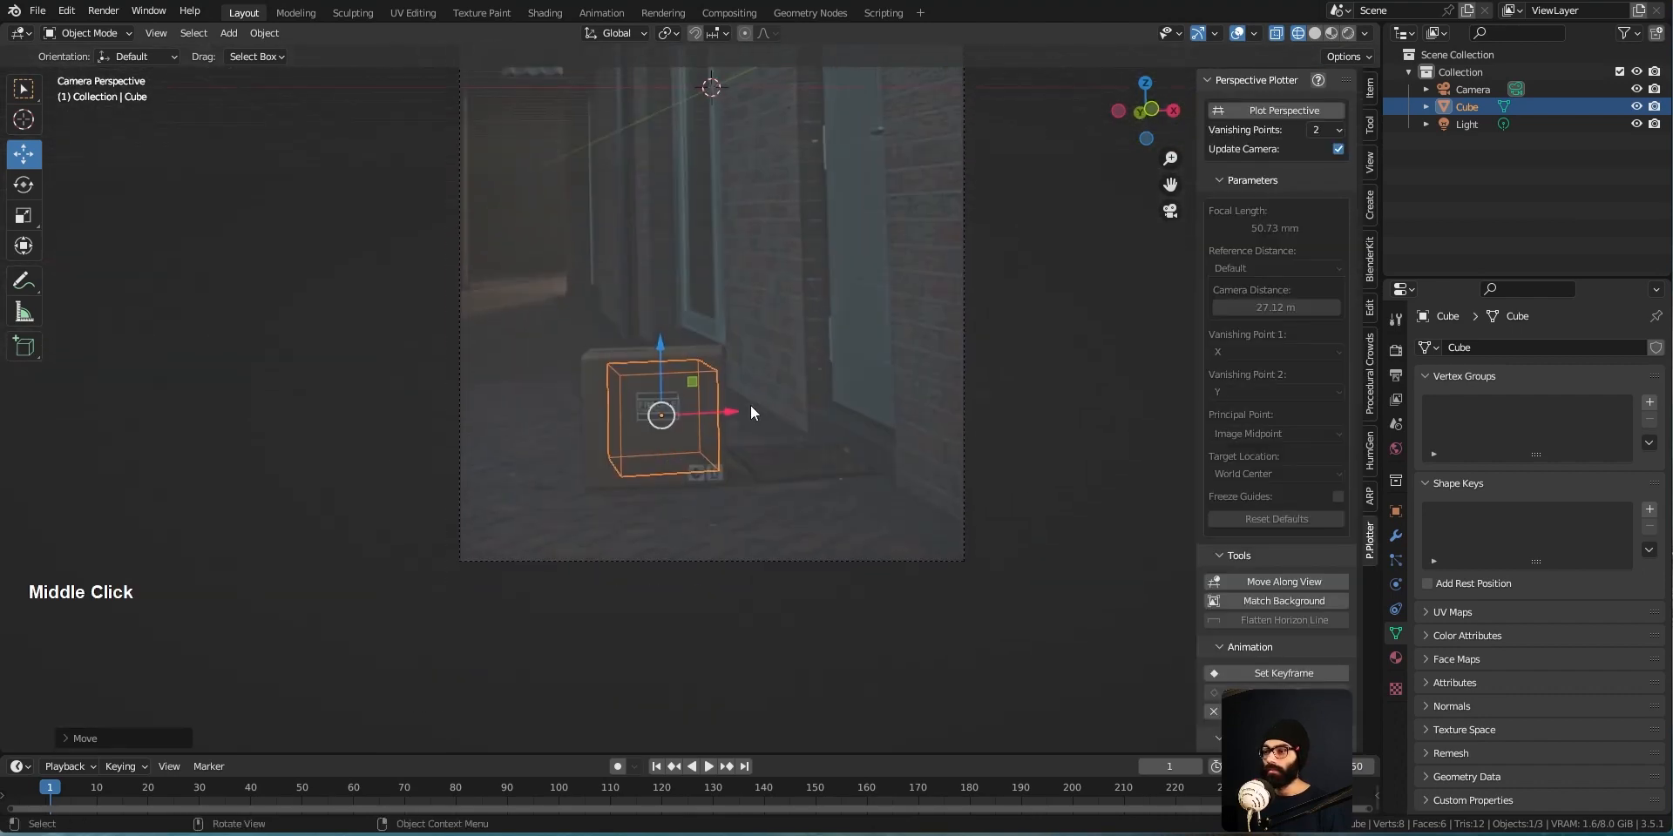
pyautogui.scroll(2, 757, 402)
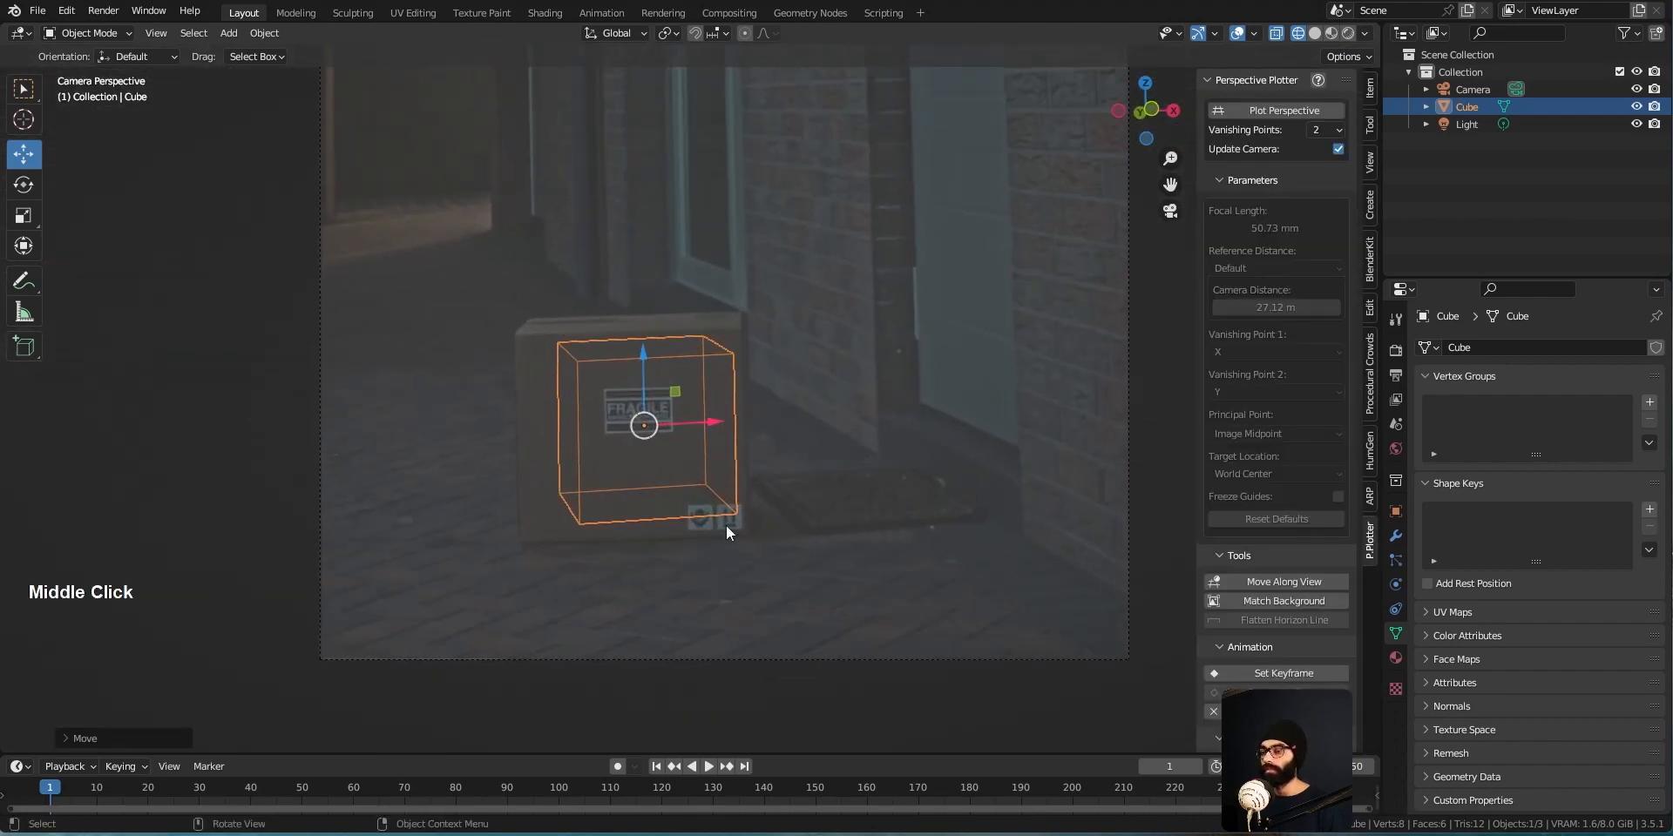
pyautogui.press('space')
pyautogui.click(689, 513)
pyautogui.moveTo(678, 432); pyautogui.dragTo(648, 371)
pyautogui.press('space')
pyautogui.press('g')
pyautogui.moveTo(711, 450); pyautogui.dragTo(686, 444)
# Scale the cube along the X axis by about 1.48 to match the cardboard box's width
pyautogui.press('s')
pyautogui.press('x')
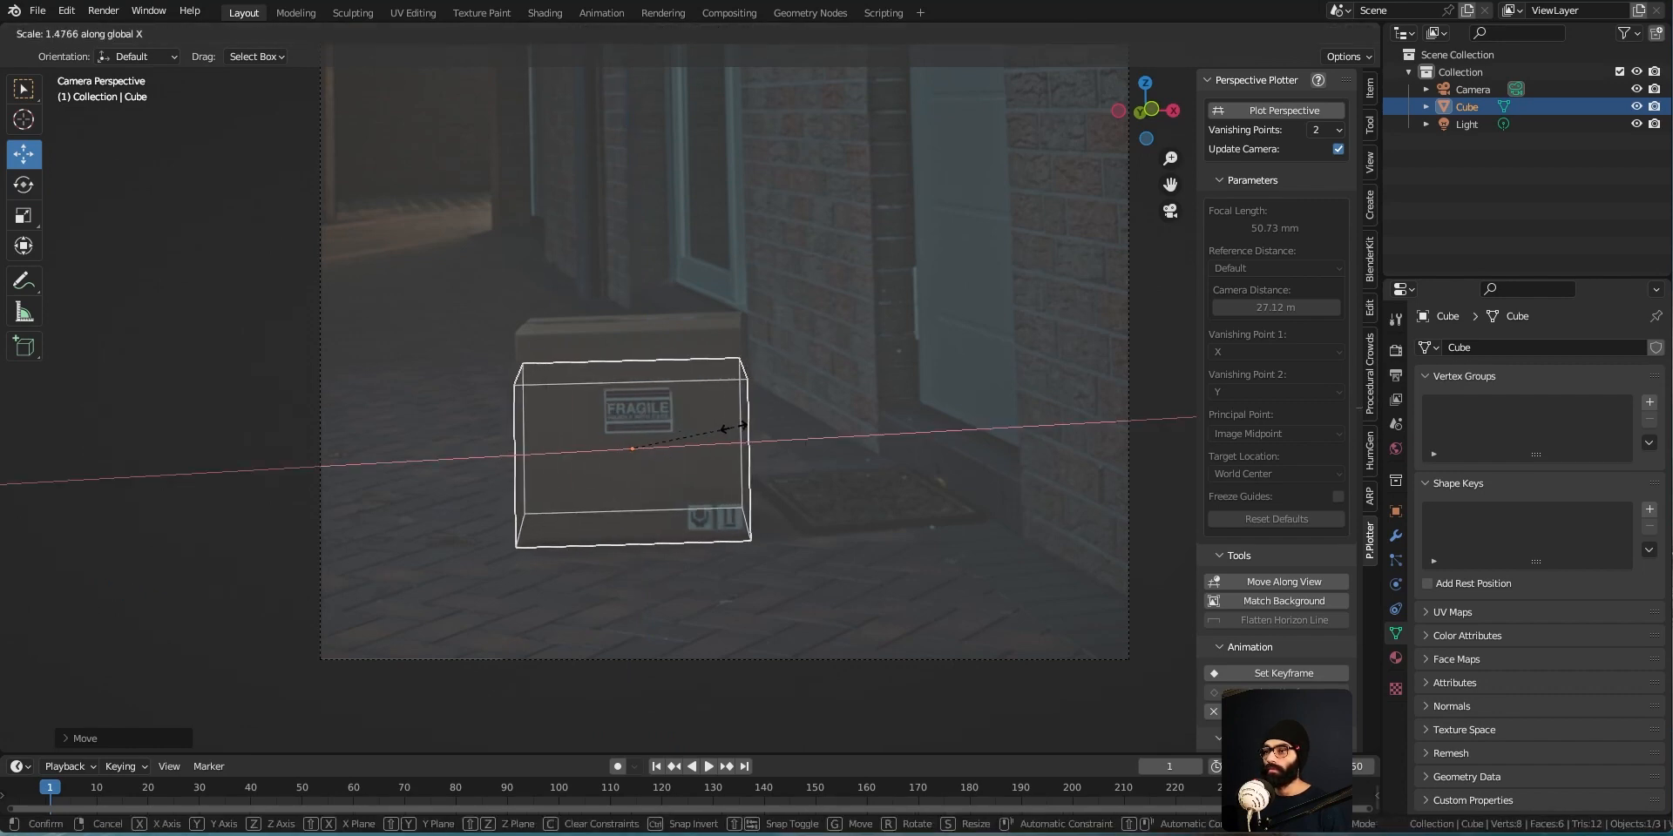
pyautogui.click(733, 426)
# Snap the 3D cursor to the cube's lower front edge in Edit Mode, and make the 3D cursor the pivot point in Object Mode
pyautogui.press('Tab')
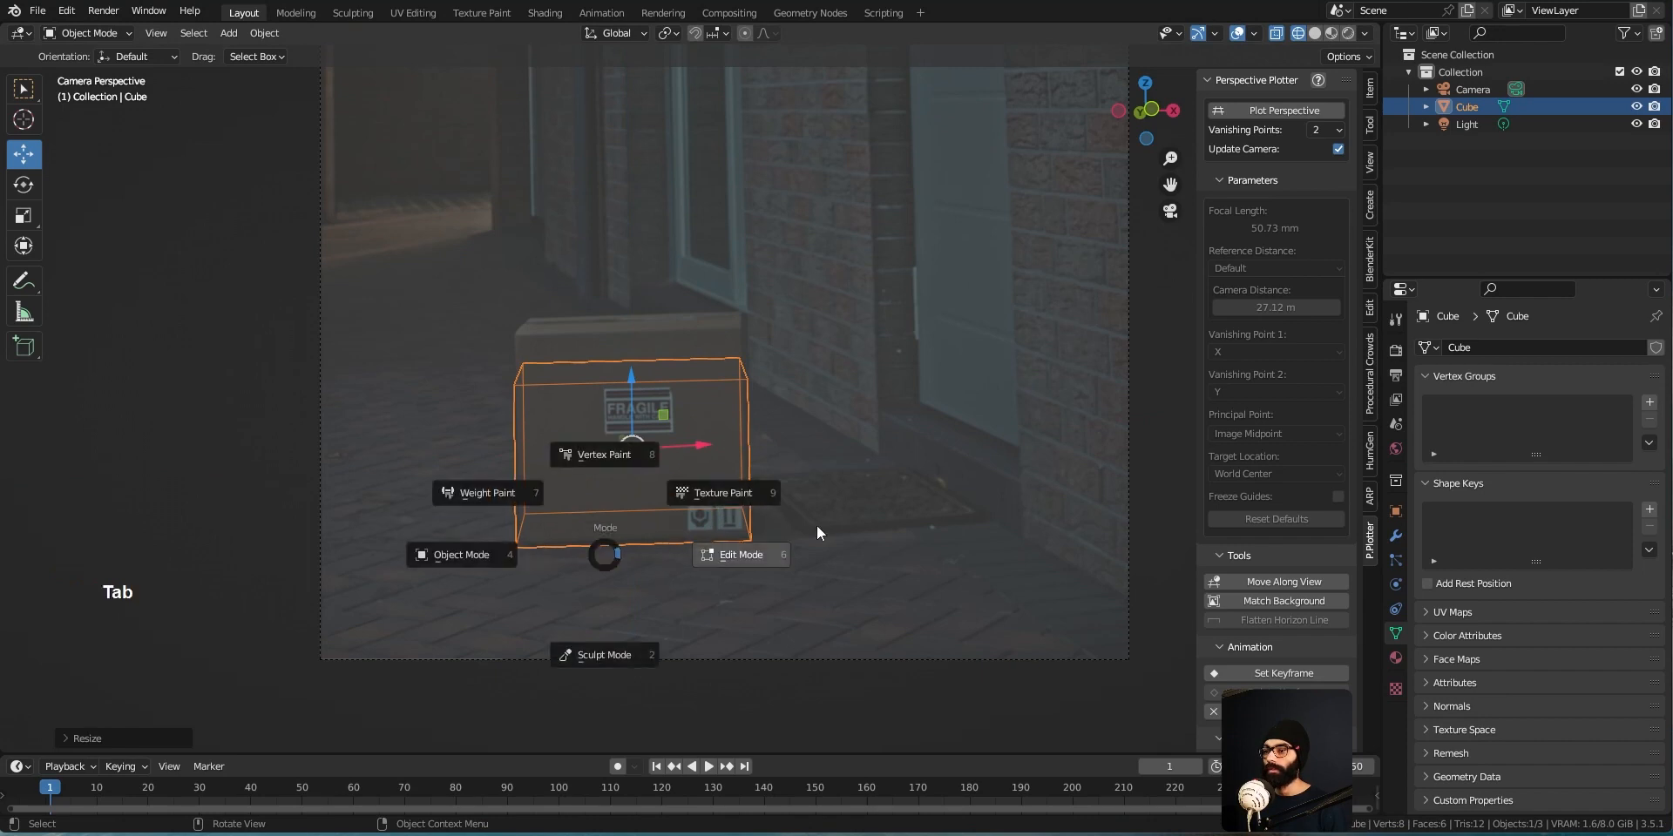
pyautogui.click(671, 565)
pyautogui.press('2')
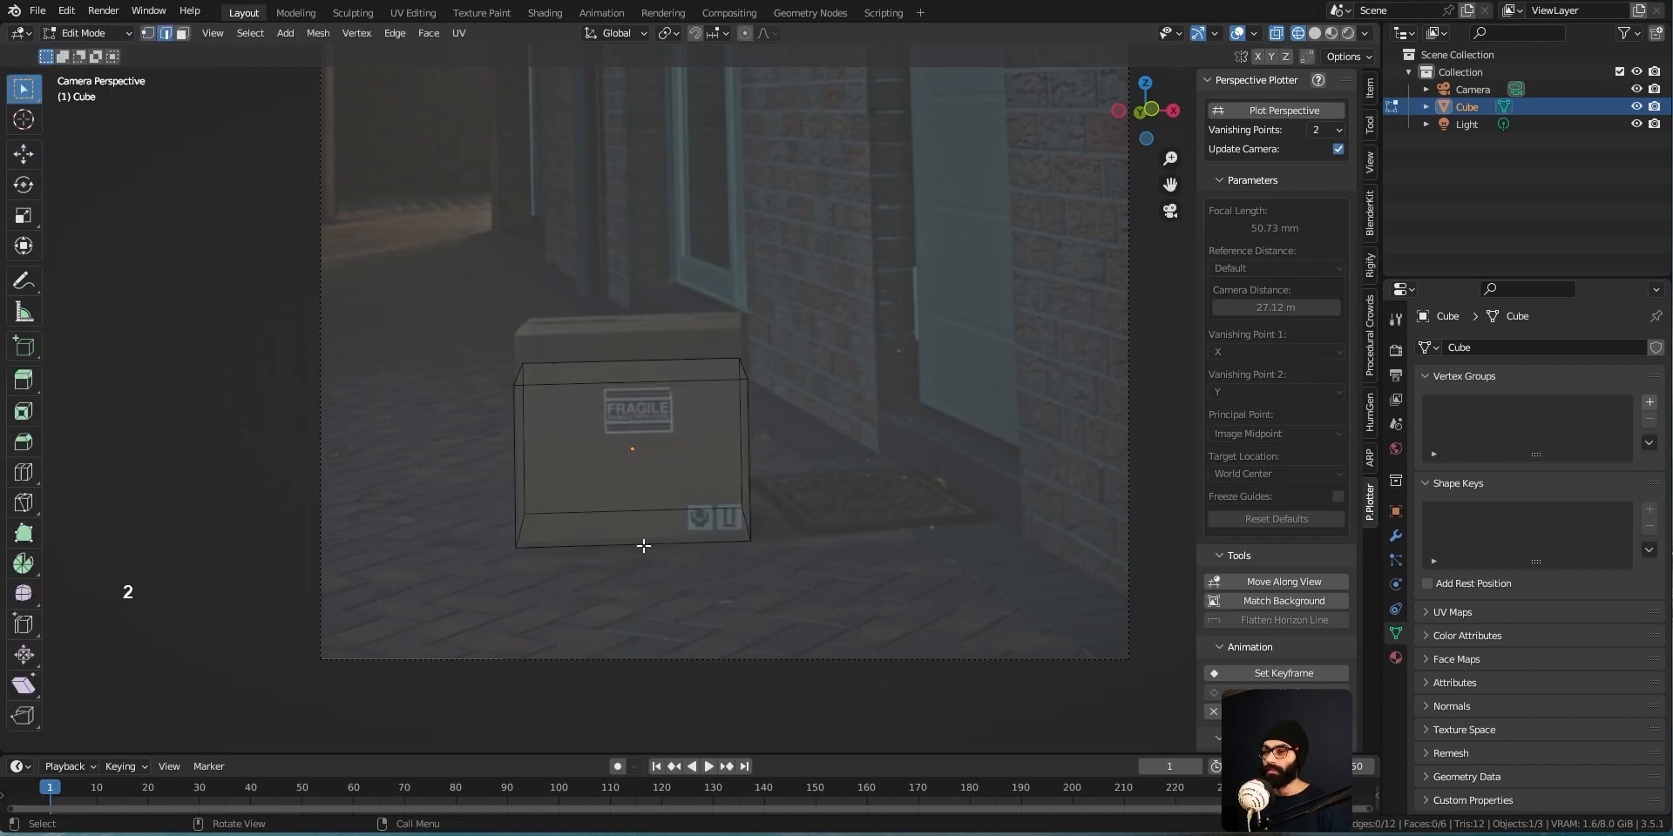
pyautogui.click(644, 546)
pyautogui.hotkey('shift', 's')
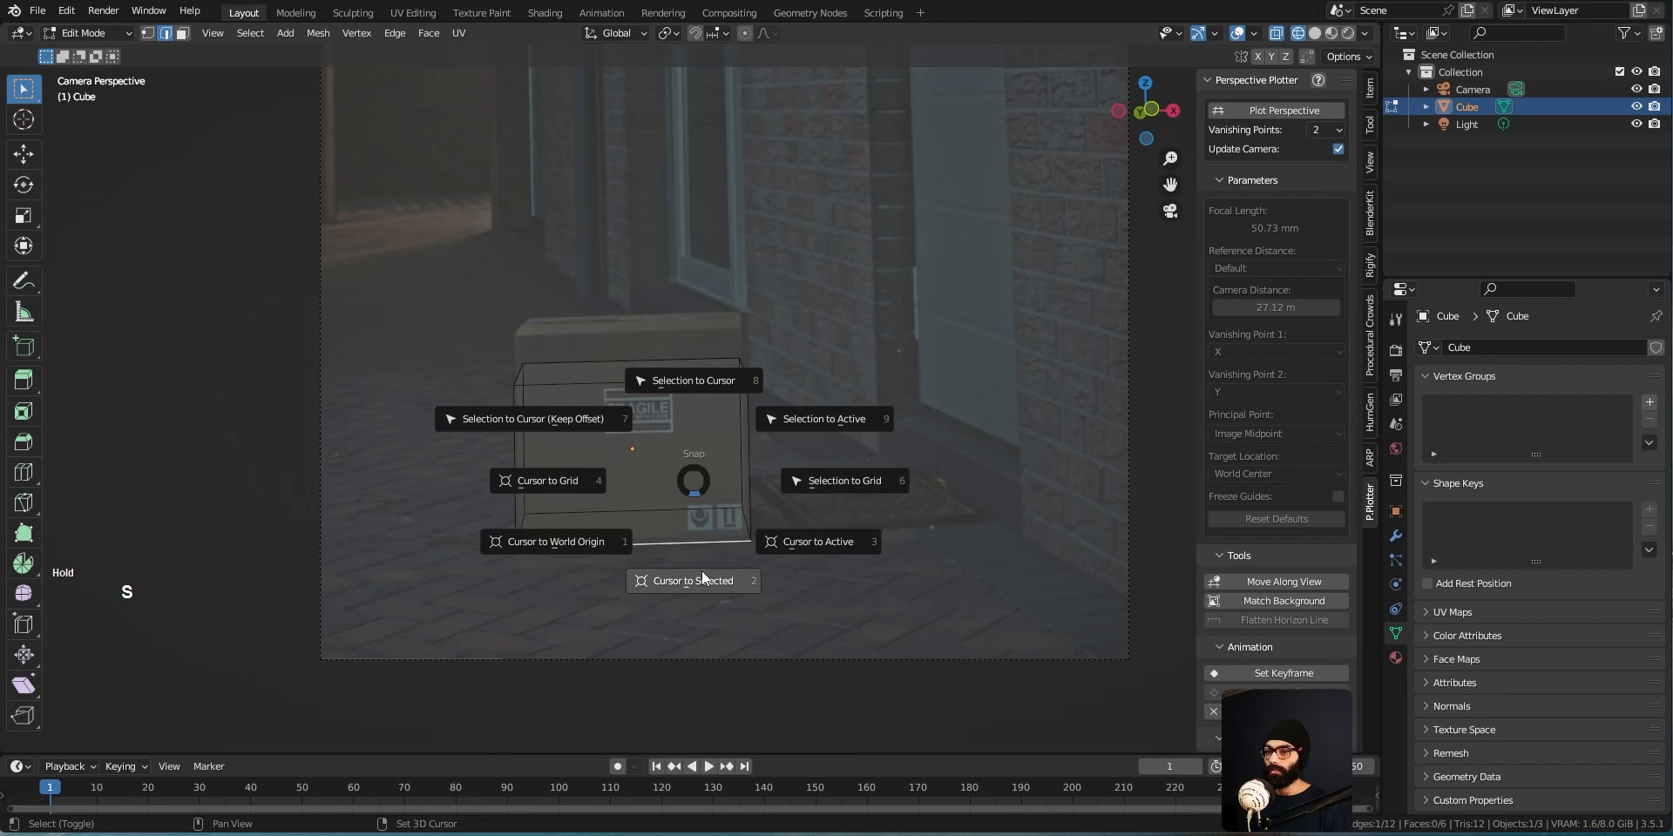
pyautogui.click(702, 576)
pyautogui.press('Tab')
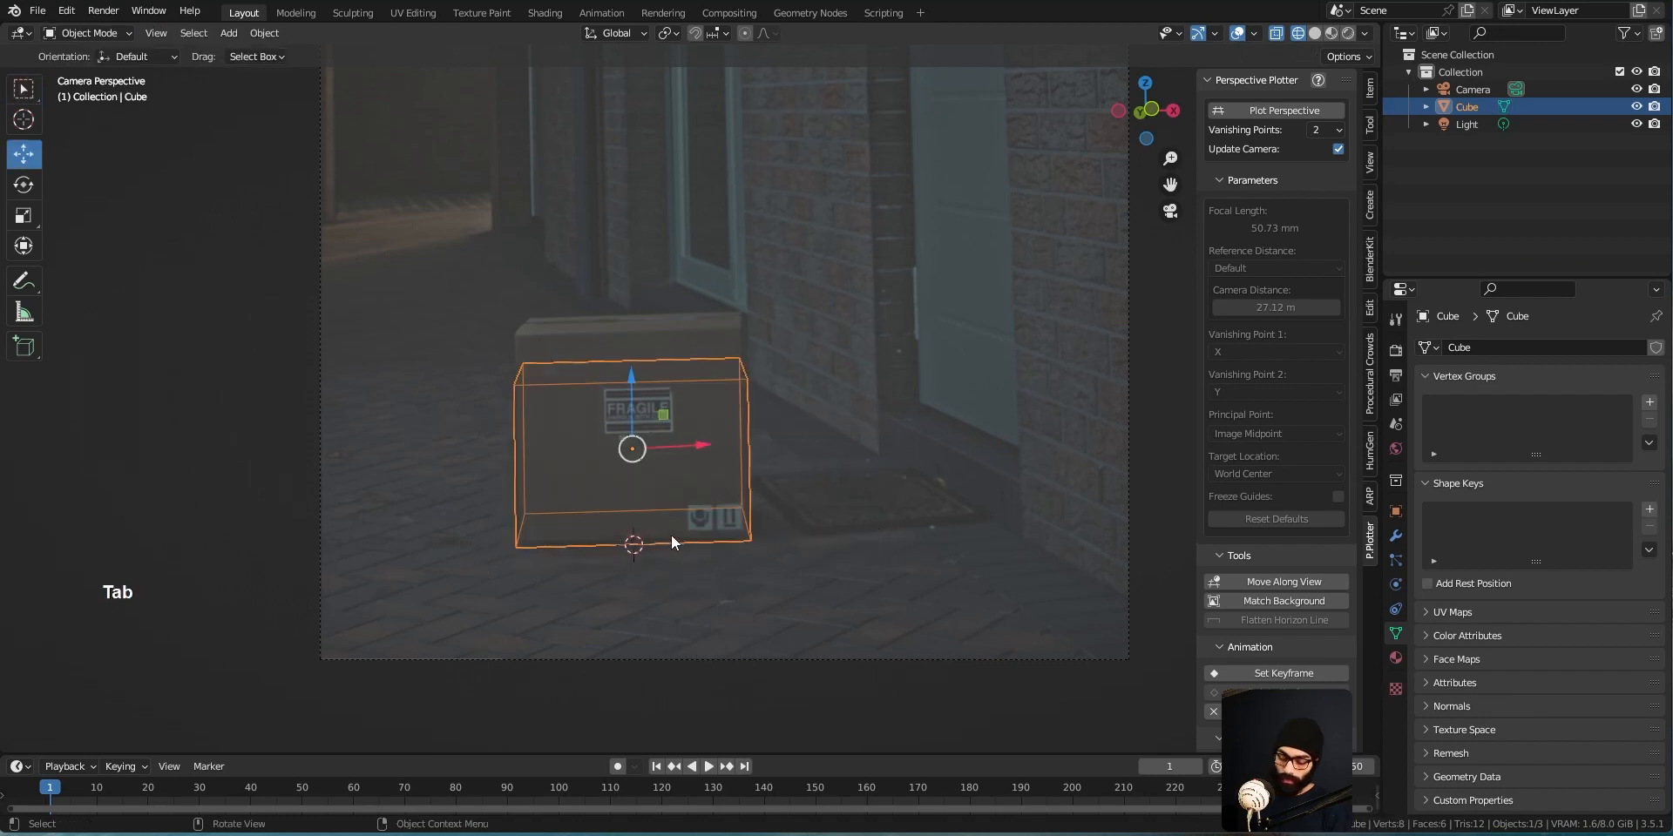
pyautogui.press('.')
pyautogui.click(810, 533)
# Scale the cube along the Z axis by about 1.33 to match the cardboard box's height, keeping the camera view
pyautogui.press('s')
pyautogui.press('z')
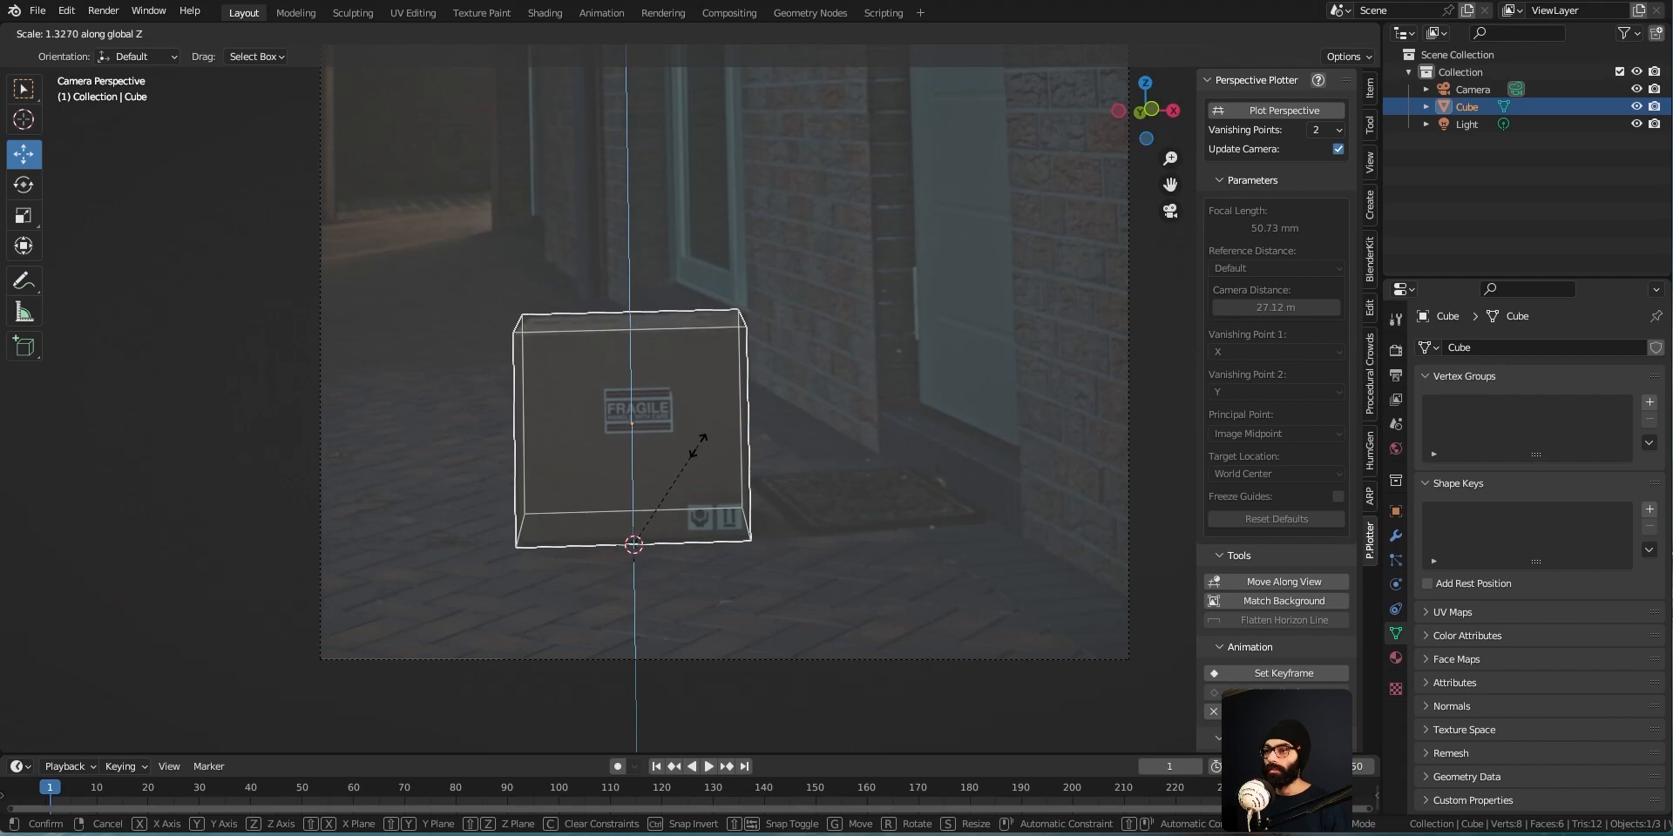
pyautogui.click(698, 446)
pyautogui.moveTo(723, 449); pyautogui.dragTo(676, 512, button='middle')
pyautogui.press('KP_0')
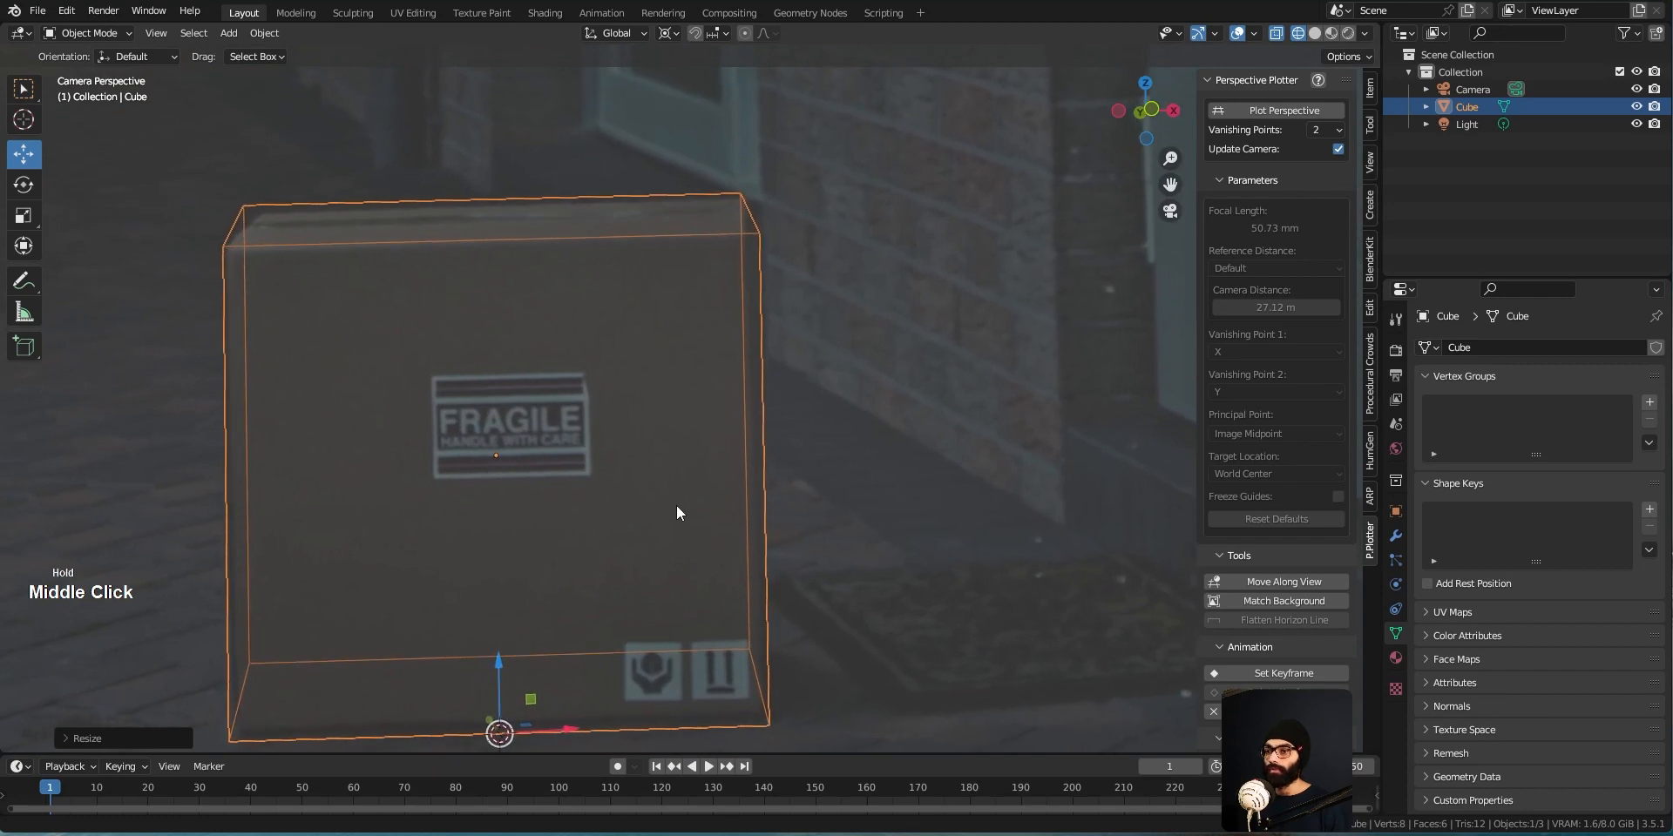
# Raise the cube slightly along Z and rescale its height by about 0.96 to fit the photographed box more closely
pyautogui.click(498, 664)
pyautogui.moveTo(499, 660); pyautogui.dragTo(514, 649)
pyautogui.press('s')
pyautogui.press('z')
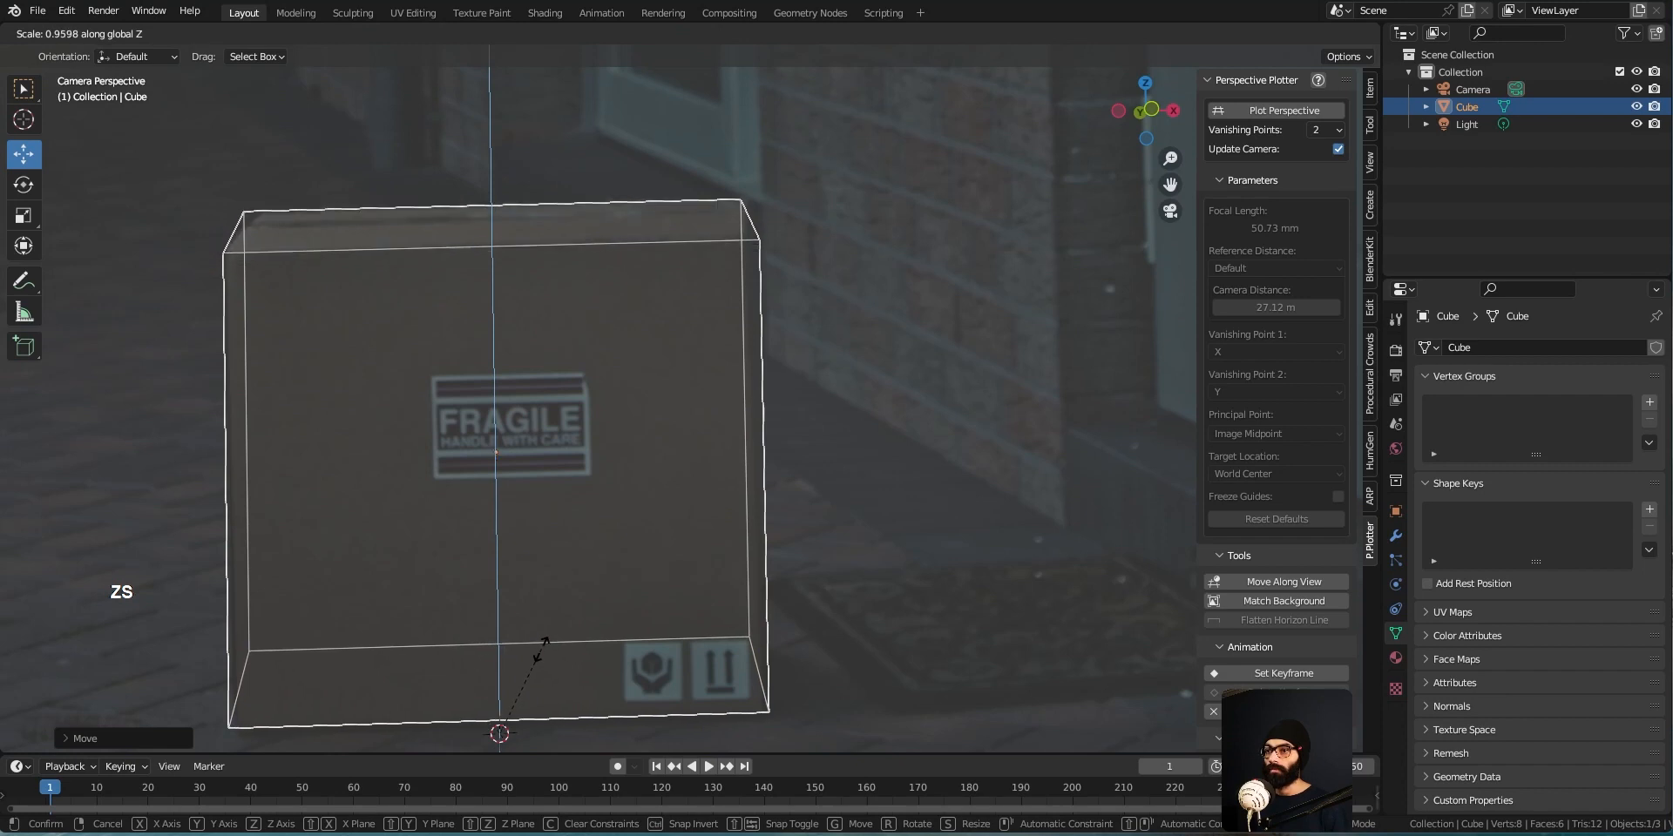
pyautogui.click(542, 656)
pyautogui.scroll(-6, 597, 463)
pyautogui.keyDown('ctrl'); pyautogui.moveTo(597, 463); pyautogui.dragTo(576, 507, button='middle'); pyautogui.keyUp('ctrl')
pyautogui.keyDown('ctrl'); pyautogui.moveTo(576, 508); pyautogui.dragTo(553, 532, button='middle'); pyautogui.keyUp('ctrl')
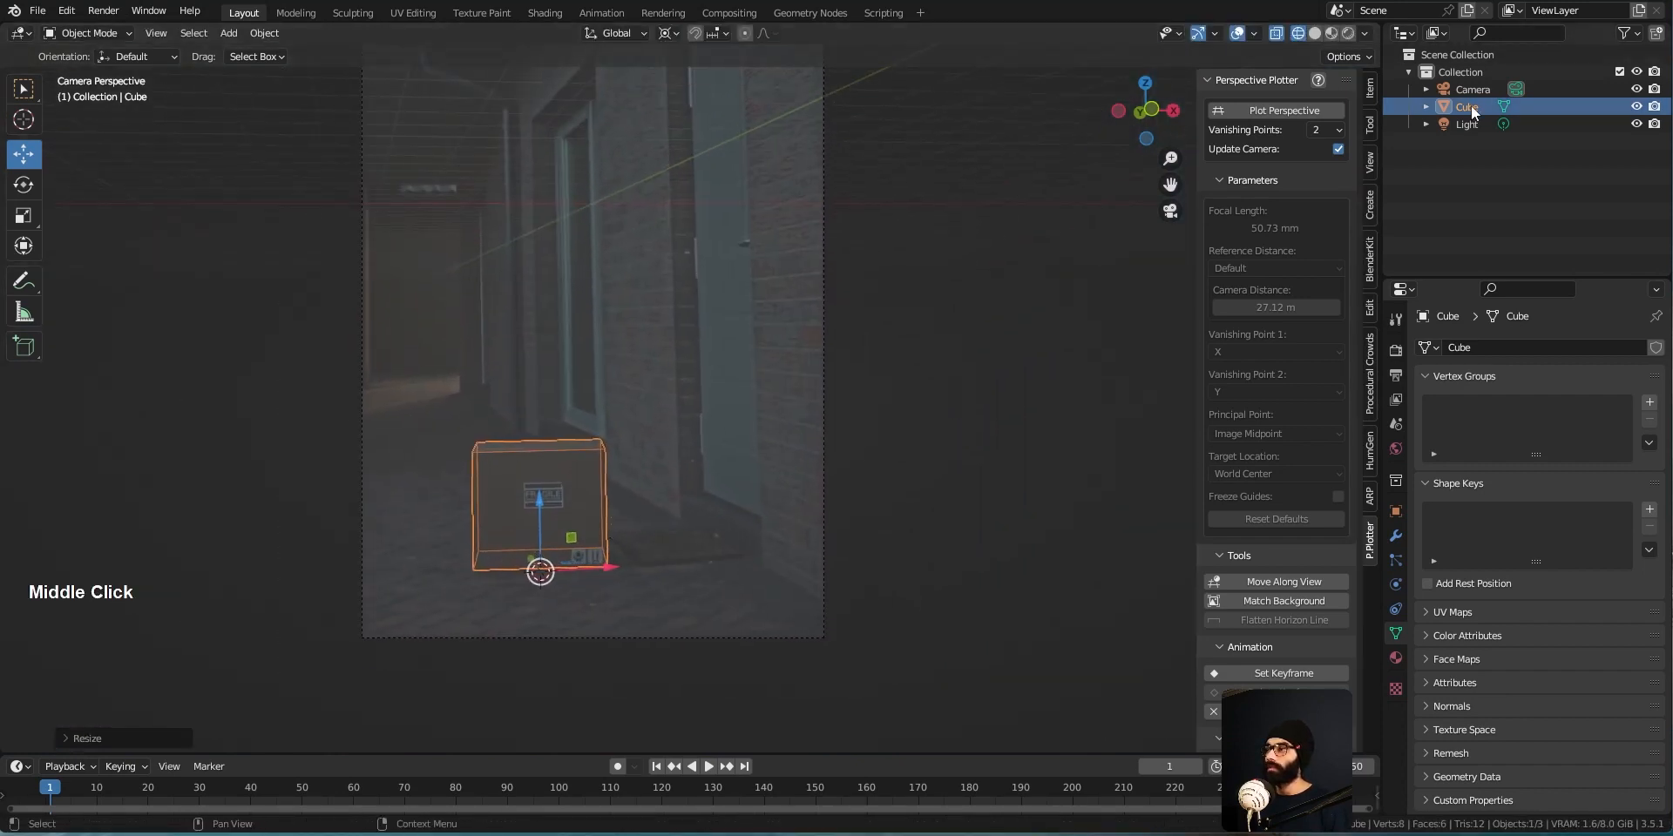
# Rename the cube object as BOX
pyautogui.press('F2')
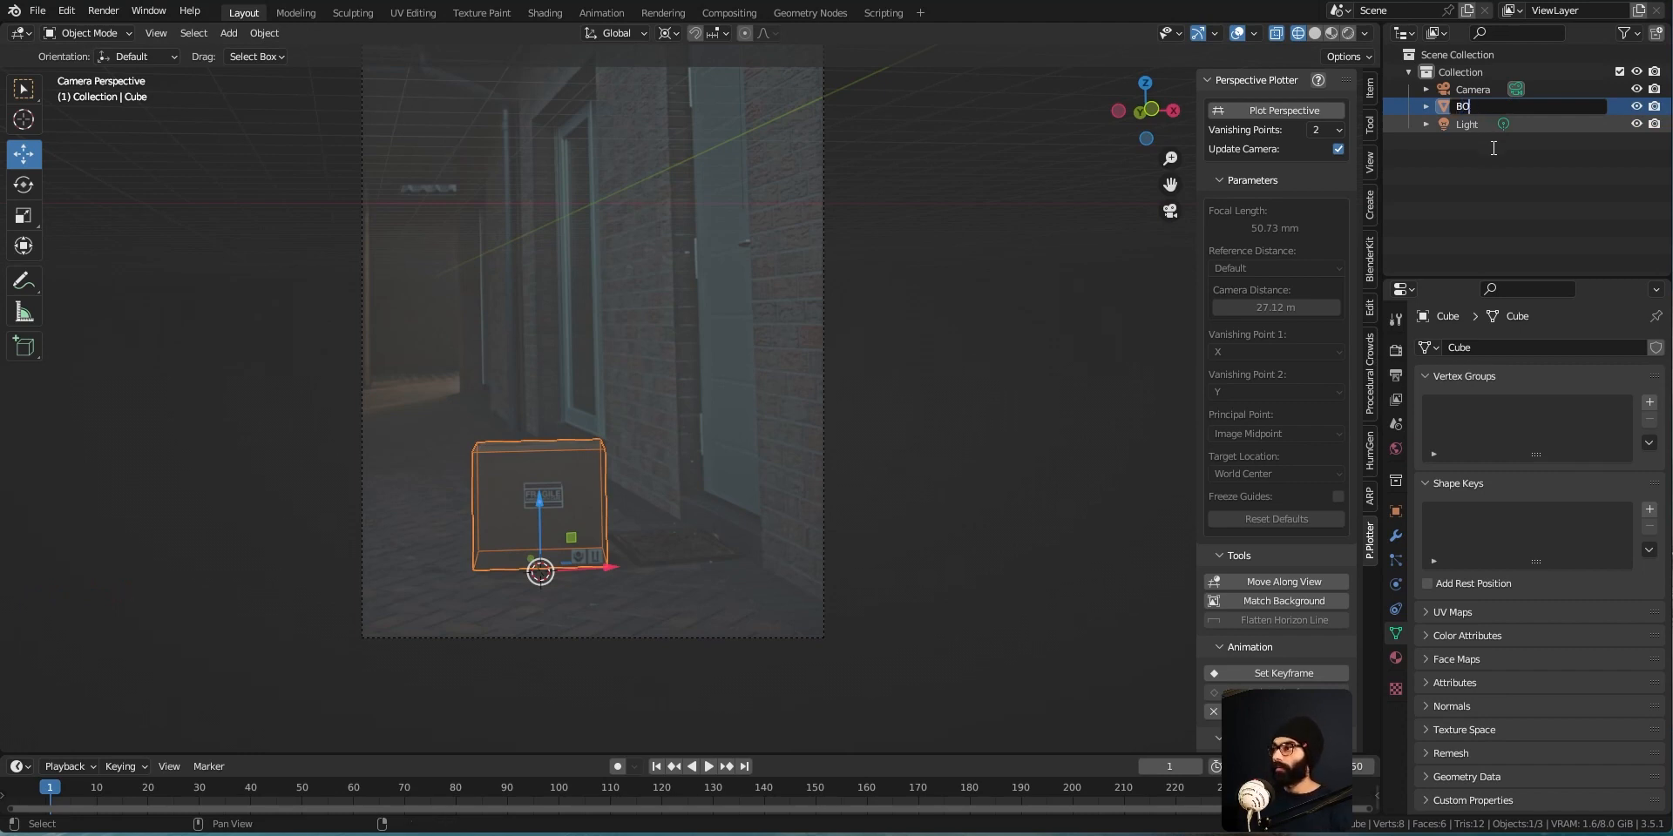
pyautogui.write('BOX')
pyautogui.press('Return')
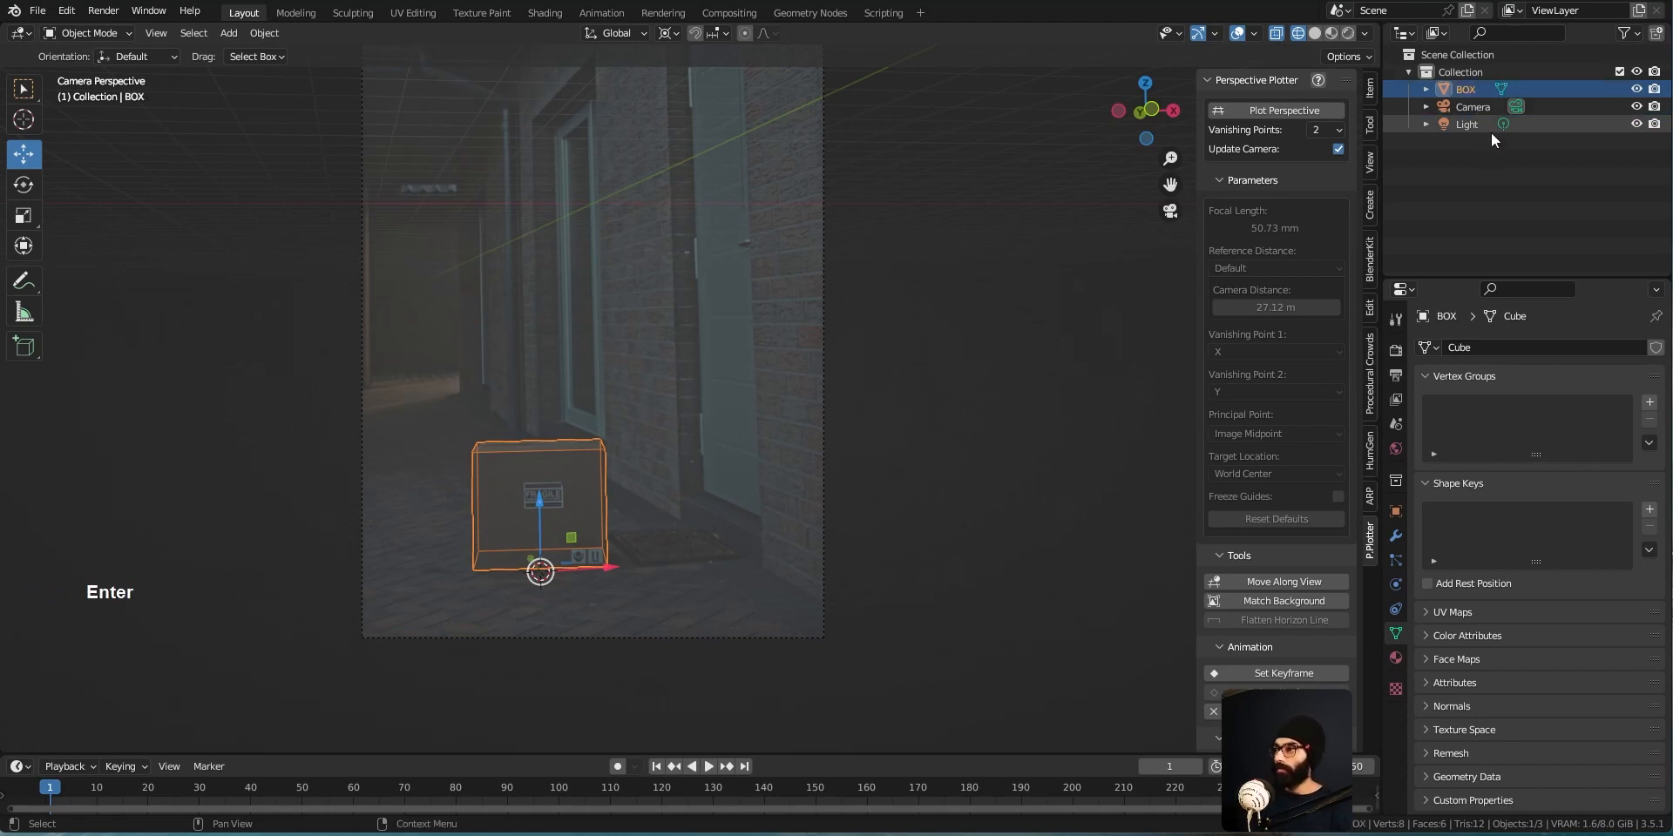
pyautogui.moveTo(726, 142); pyautogui.dragTo(632, 455, button='middle')
pyautogui.press('Home')
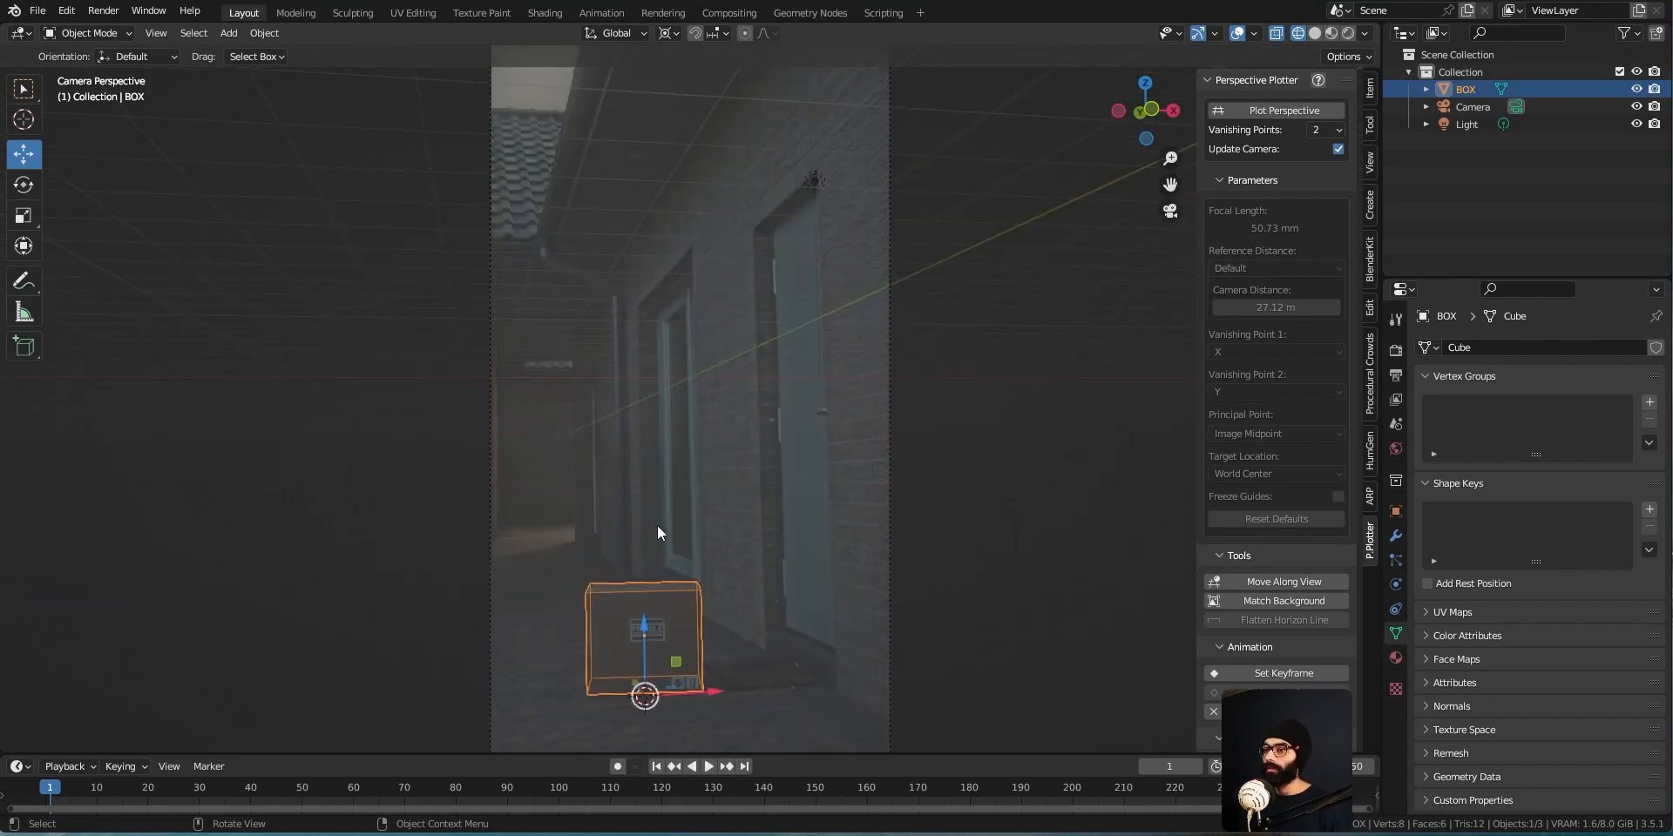
# Split the 3D viewport into two side by side and hide the tools and sidebar in the camera-view half
pyautogui.moveTo(1380, 32); pyautogui.dragTo(671, 349)
pyautogui.middleClick(345, 569)
pyautogui.middleClick(313, 573)
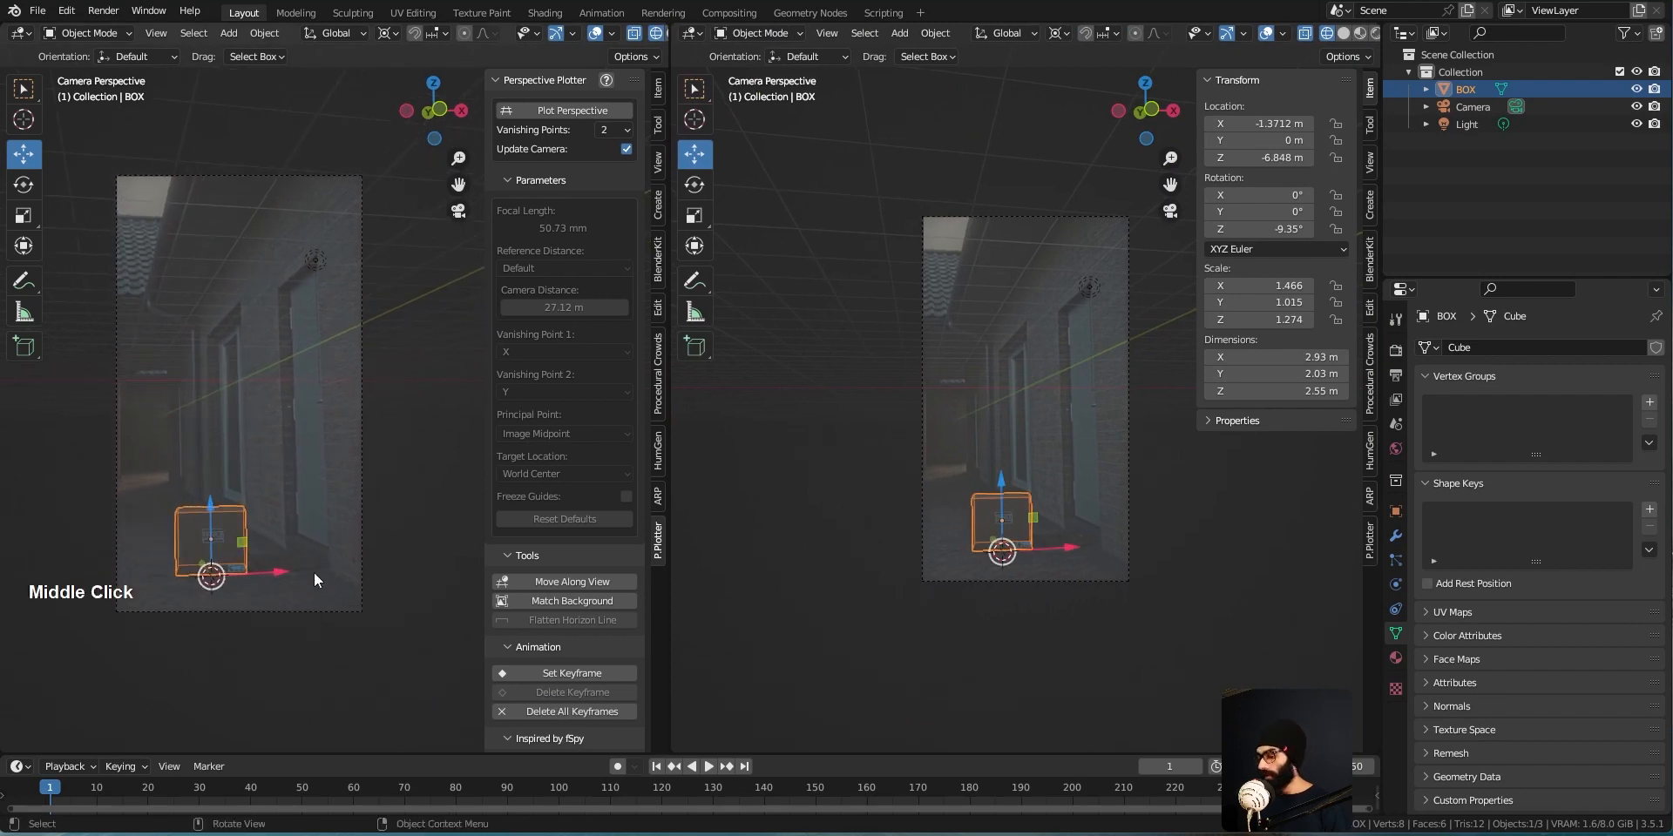
pyautogui.press('Home')
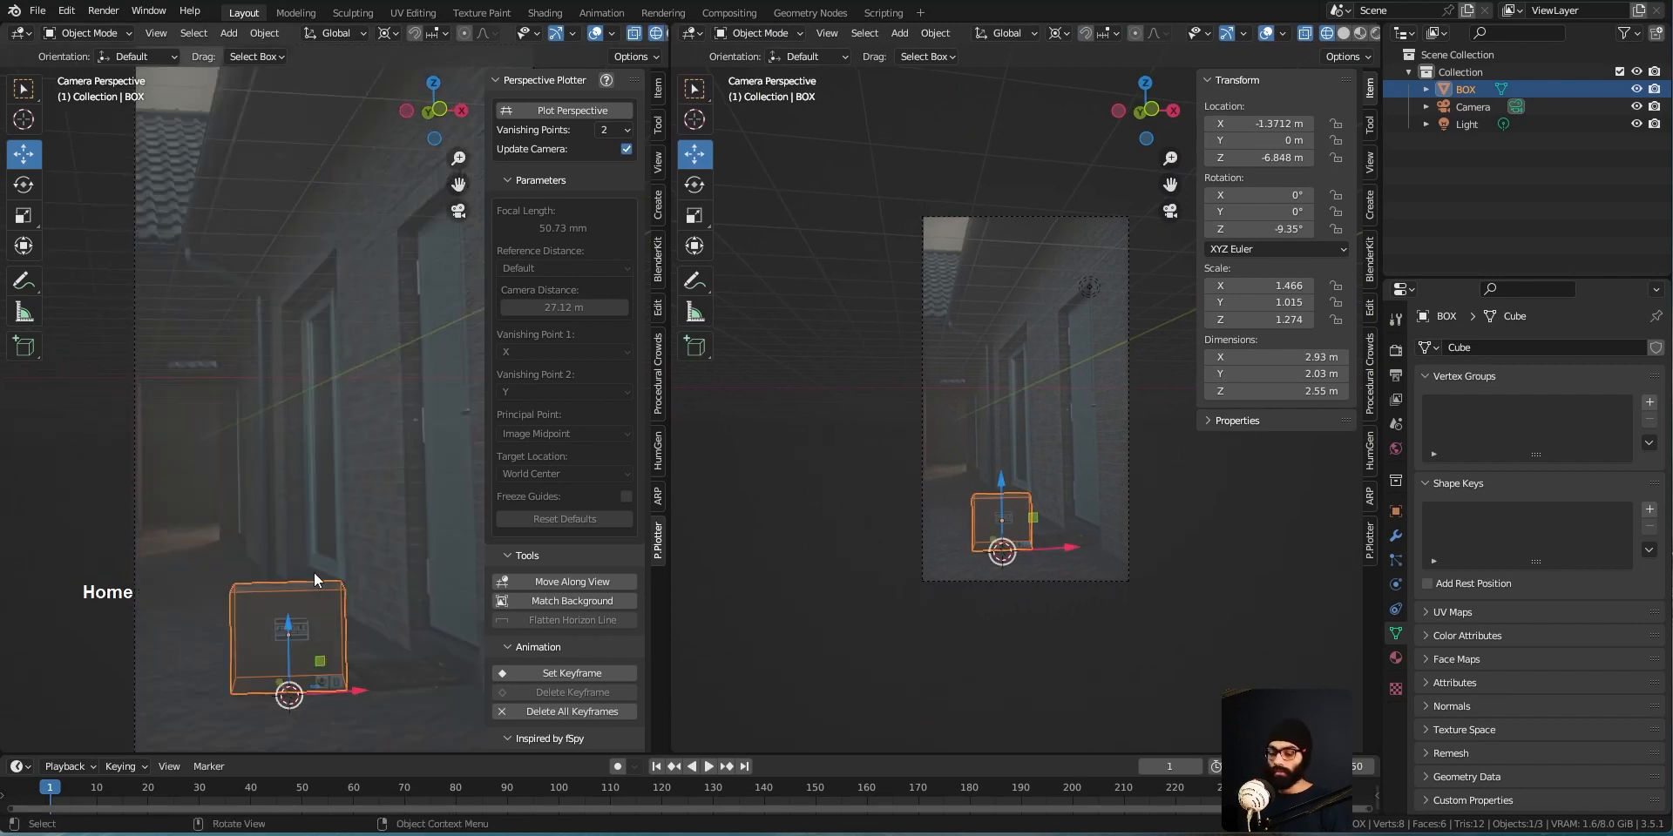
pyautogui.press('t')
pyautogui.press('n')
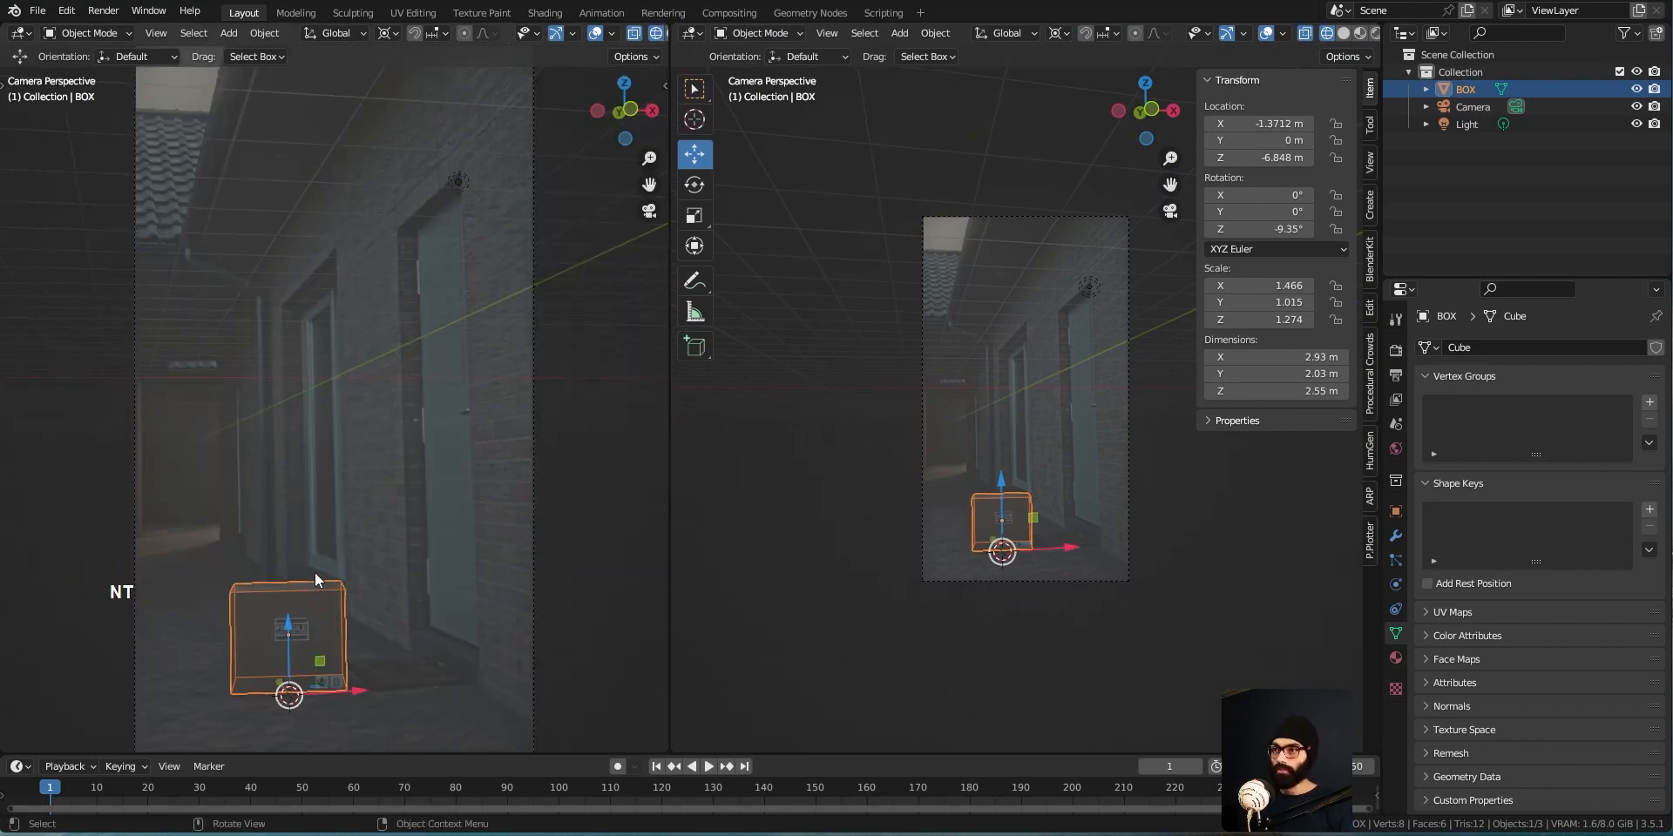
pyautogui.middleClick(378, 468)
pyautogui.moveTo(423, 484)
pyautogui.mouseDown(button='middle')
pyautogui.moveTo(389, 484)
pyautogui.moveTo(446, 467)
pyautogui.moveTo(408, 488)
pyautogui.moveTo(414, 466)
pyautogui.moveTo(413, 489)
pyautogui.mouseUp(button='middle')
pyautogui.hotkey('shift', 'alt', 'z')
pyautogui.hotkey('shift', 'alt', 'z')
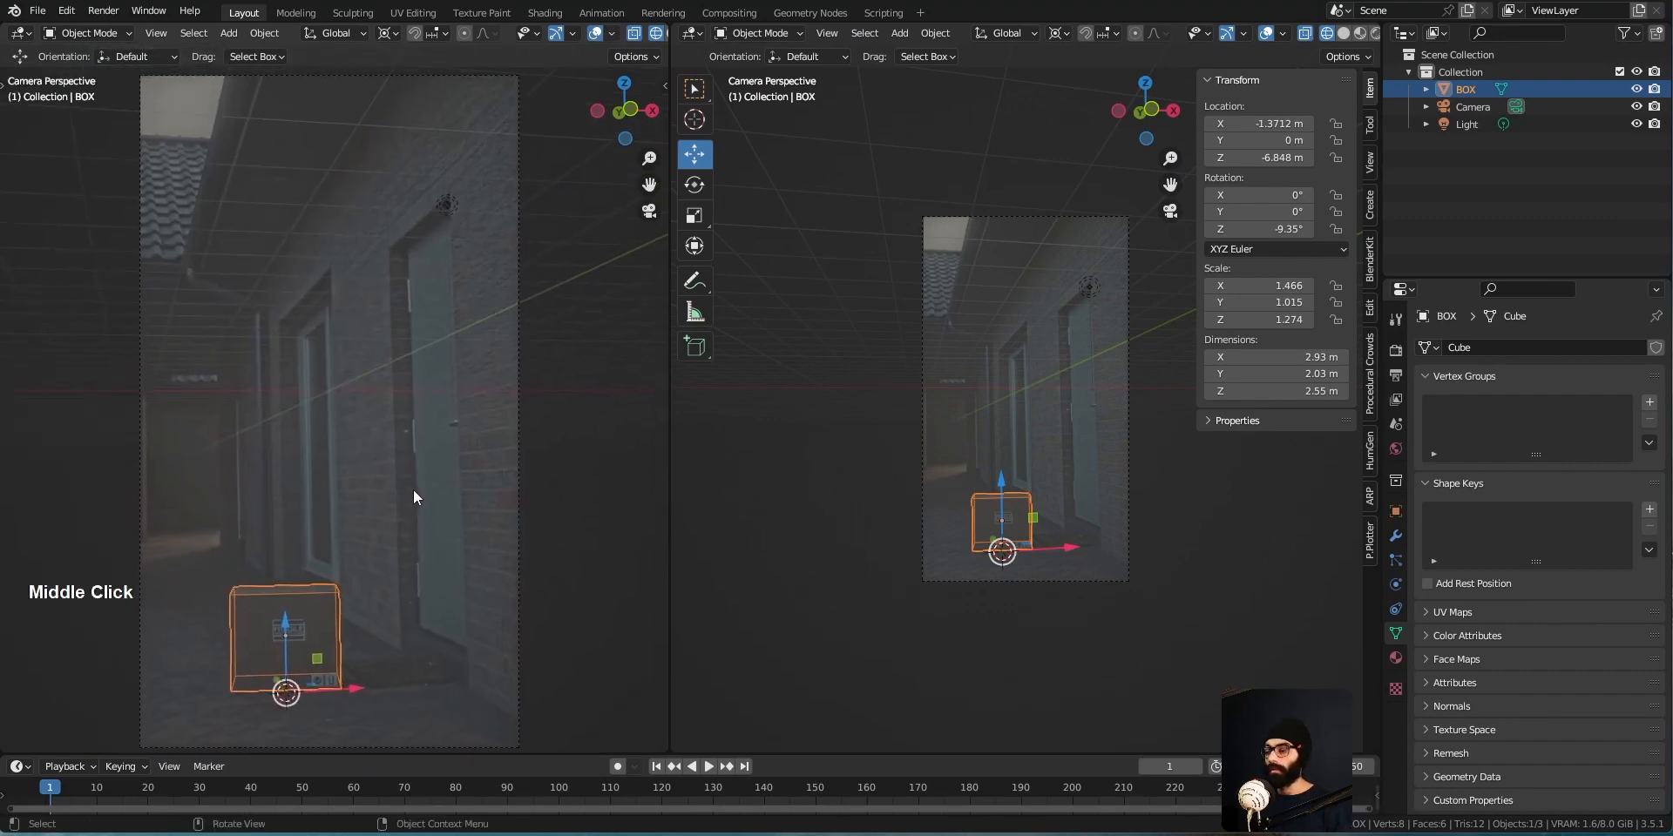
pyautogui.press('Home')
# Select the box, camera and light together and raise them along the Z axis until the box rests on the grid floor
pyautogui.moveTo(1028, 516); pyautogui.dragTo(982, 514, button='middle')
pyautogui.scroll(-5, 986, 395)
pyautogui.moveTo(1028, 440); pyautogui.dragTo(1031, 446, button='middle')
pyautogui.press('a')
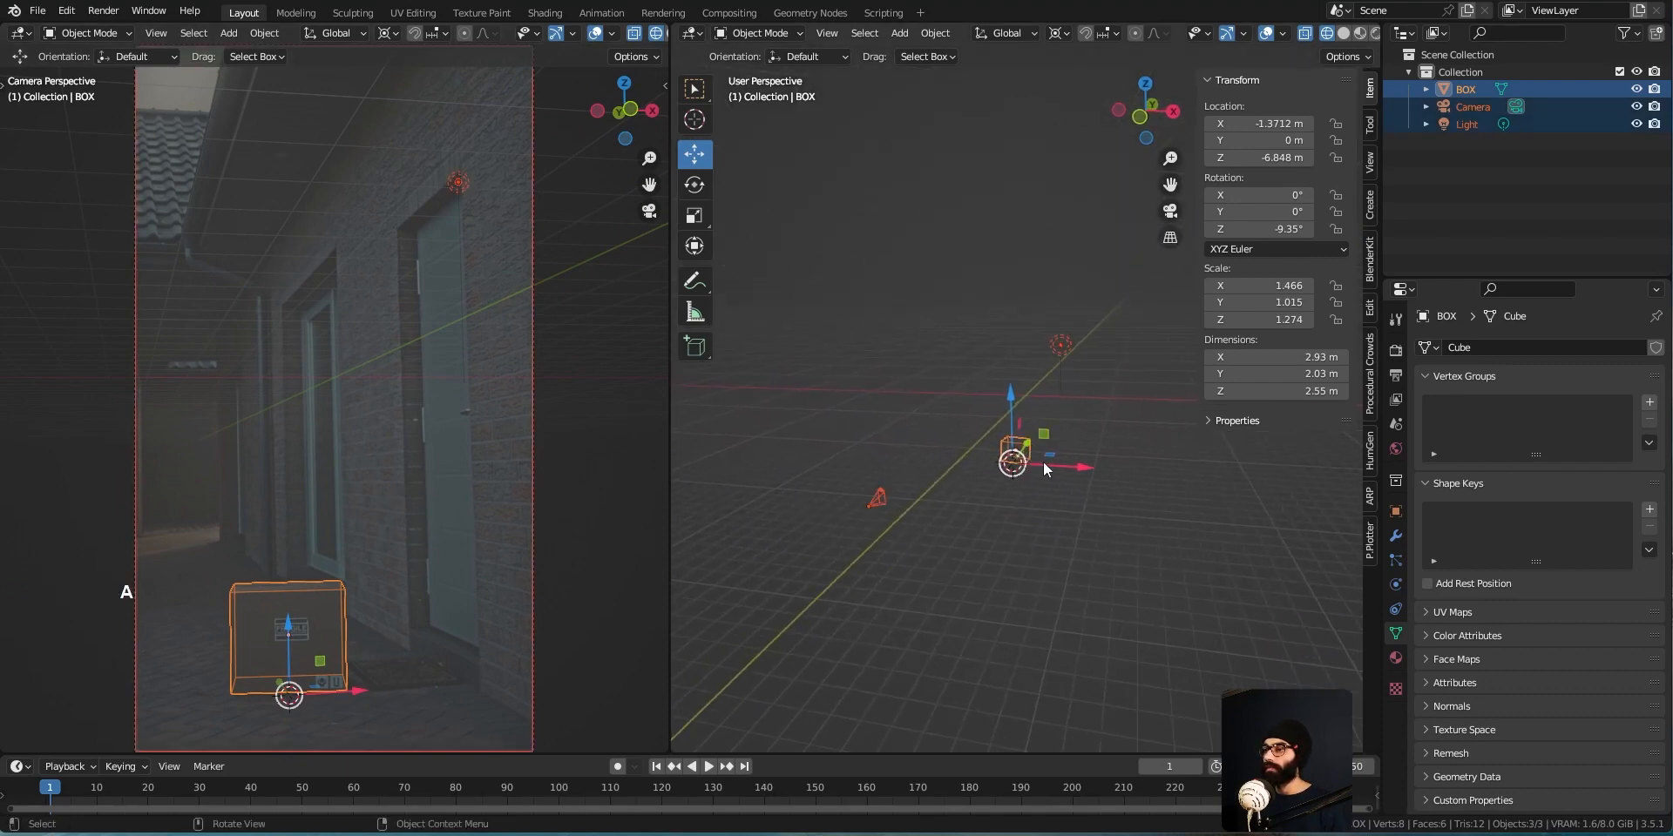
pyautogui.press('g')
pyautogui.press('z')
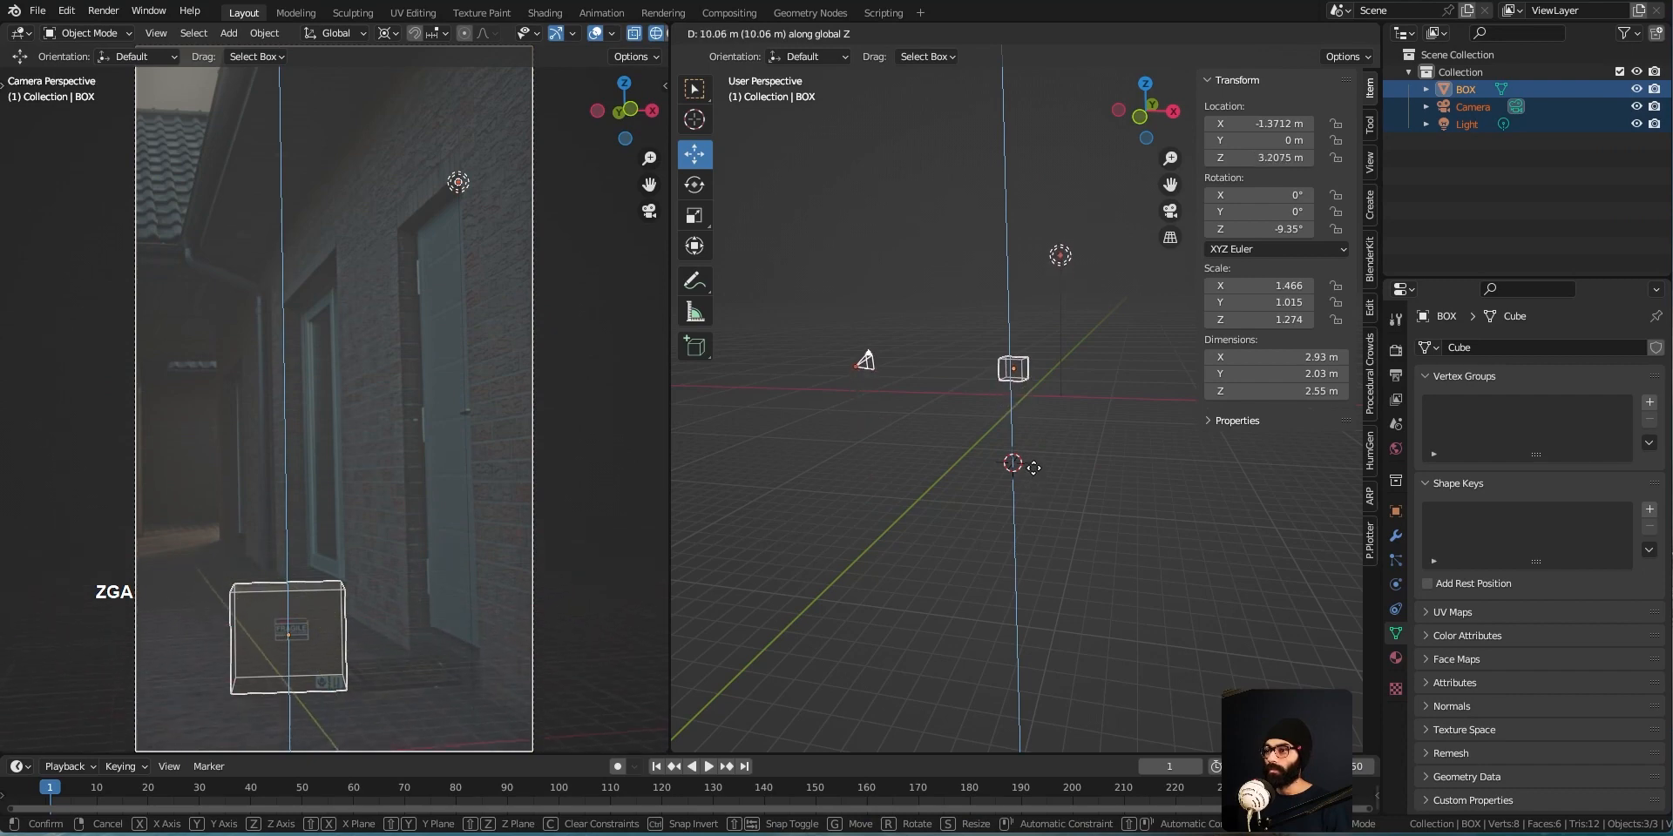
pyautogui.click(1033, 503)
pyautogui.moveTo(1033, 504); pyautogui.dragTo(1026, 610, button='middle')
pyautogui.press('g')
pyautogui.press('z')
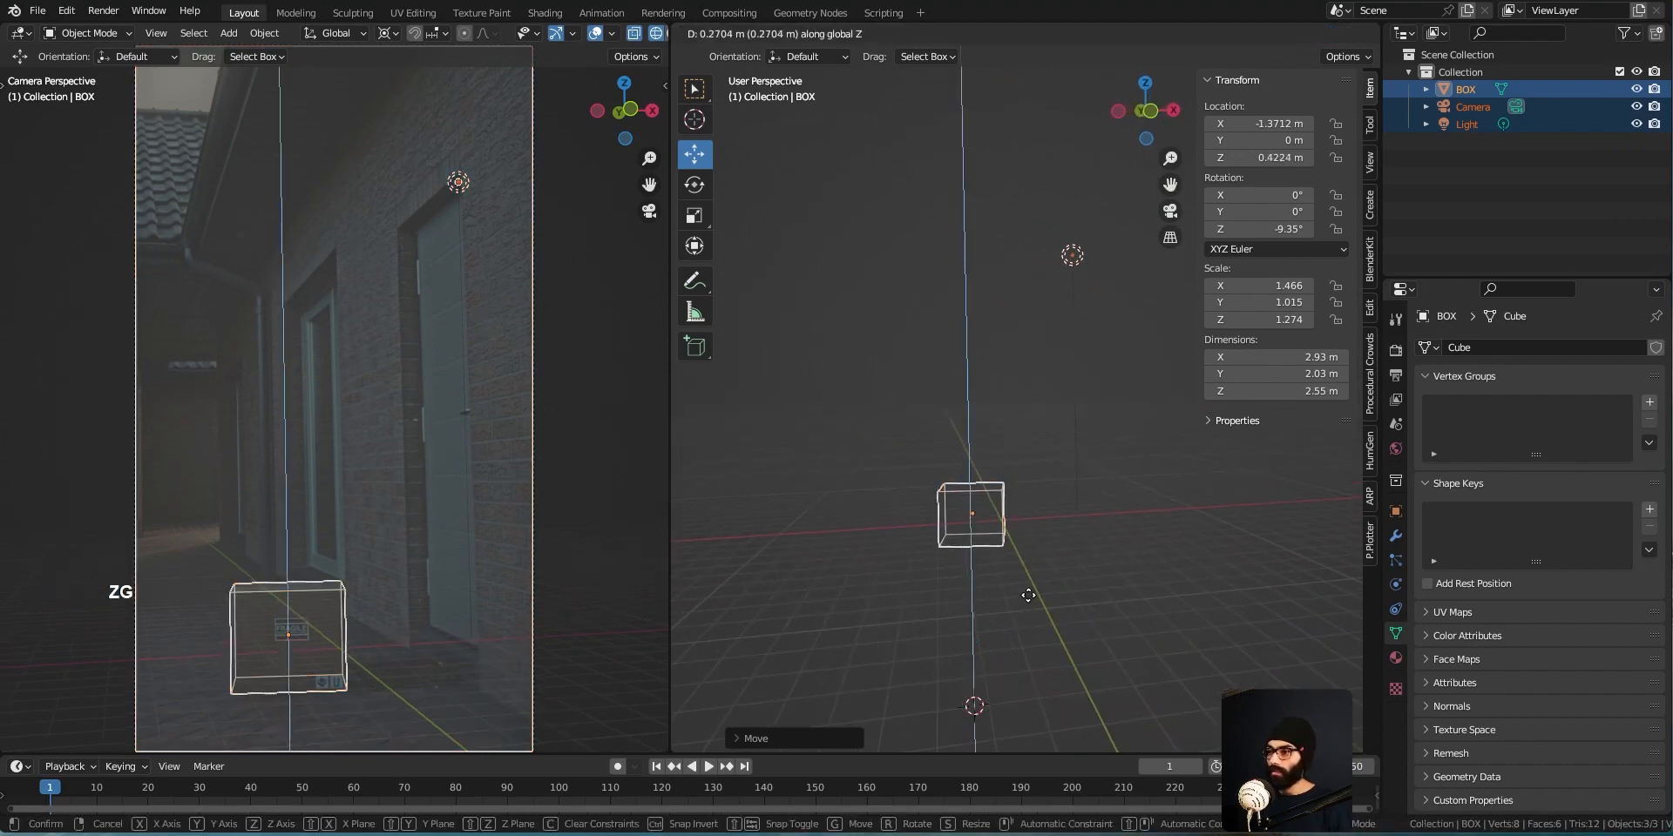
pyautogui.click(1026, 579)
# Set the pivot point to Individual Origins, deselect all objects, and fit the camera view in its own viewport
pyautogui.moveTo(1000, 549); pyautogui.dragTo(996, 652, button='middle')
pyautogui.press('`')
pyautogui.click(985, 632)
pyautogui.scroll(-2, 1087, 540)
pyautogui.keyDown('shift'); pyautogui.moveTo(1089, 540); pyautogui.dragTo(1034, 459, button='middle'); pyautogui.keyUp('shift')
pyautogui.press('.')
pyautogui.click(1096, 701)
pyautogui.click(1021, 488)
pyautogui.moveTo(228, 688); pyautogui.dragTo(291, 467, button='middle')
pyautogui.press('KP_0')
pyautogui.keyDown('ctrl'); pyautogui.moveTo(363, 371); pyautogui.dragTo(378, 582, button='middle'); pyautogui.keyUp('ctrl')
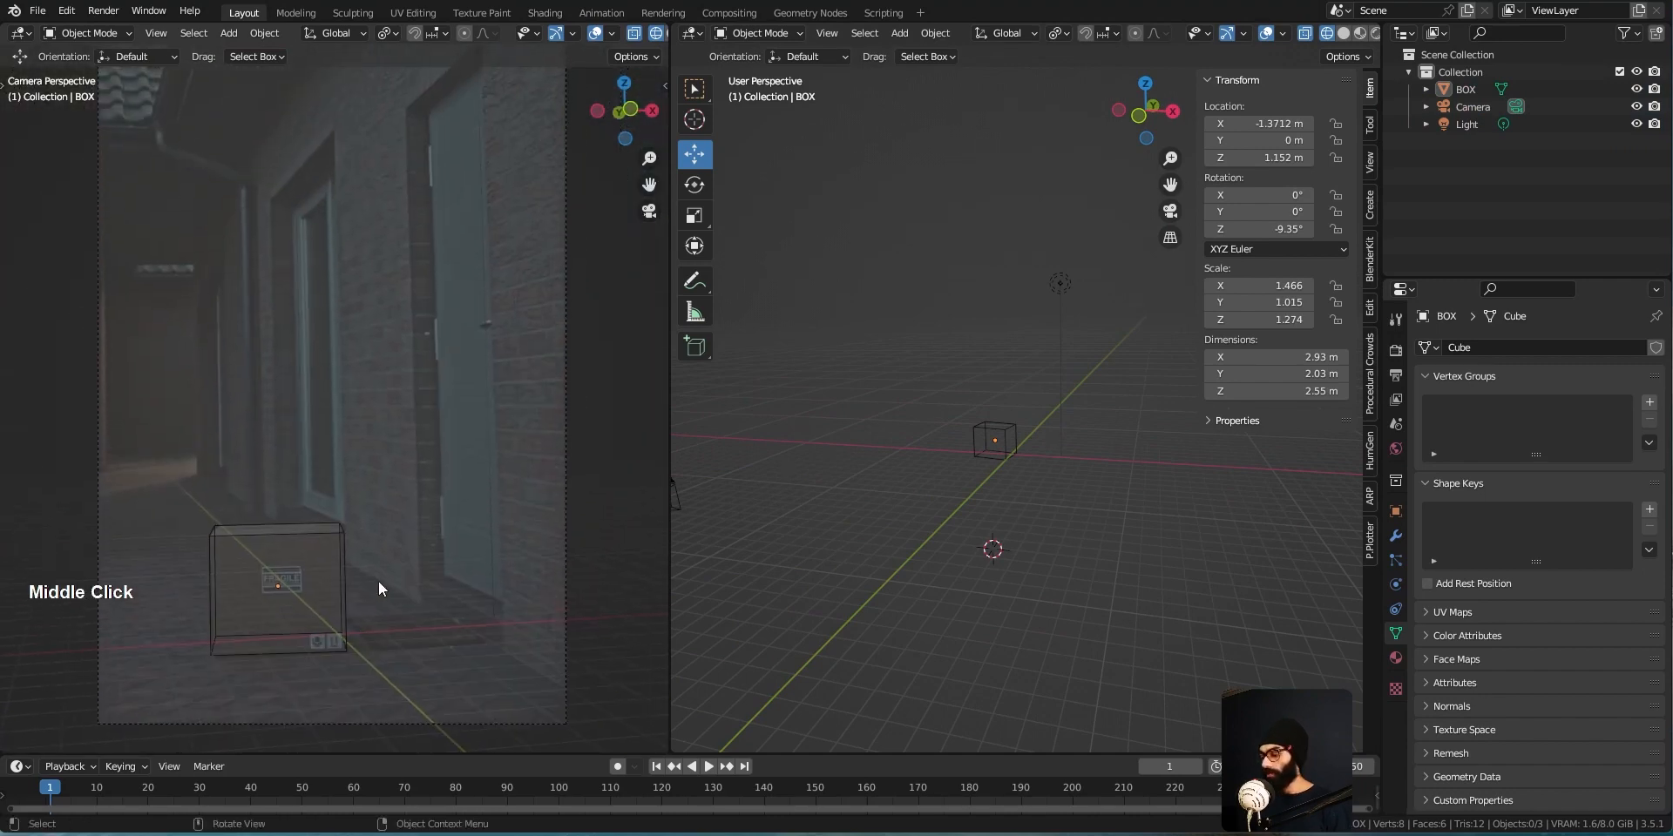
pyautogui.press('Home')
pyautogui.moveTo(1242, 447); pyautogui.dragTo(1035, 535, button='middle')
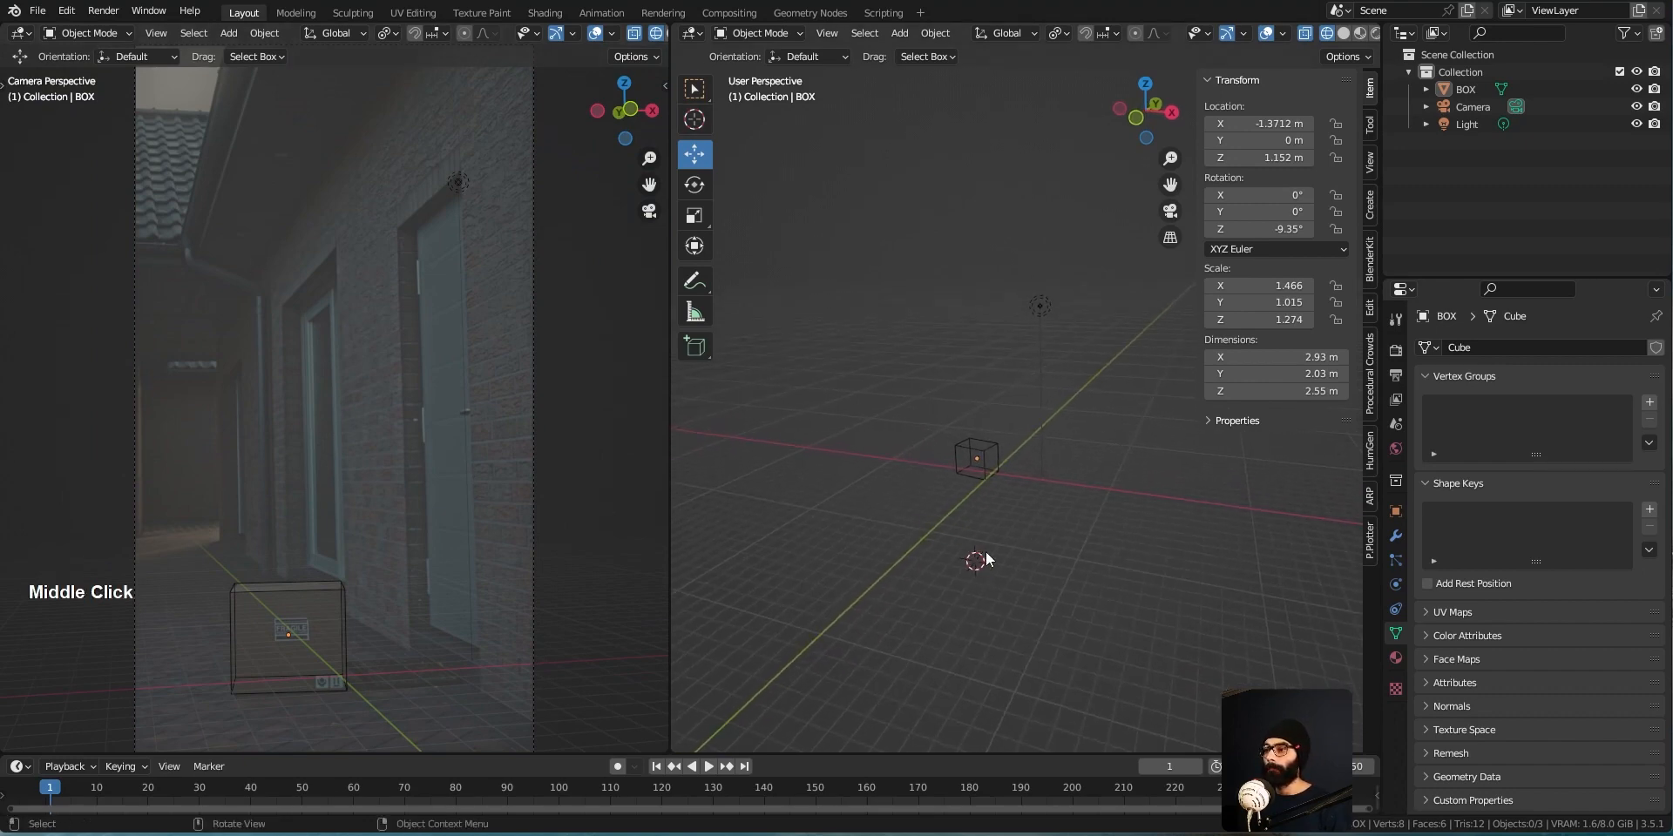
# Reset the 3D cursor to the world origin and add a plane mesh there
pyautogui.hotkey('shift', 'c')
pyautogui.scroll(1, 1008, 505)
pyautogui.keyDown('shift'); pyautogui.moveTo(1009, 505); pyautogui.dragTo(892, 504, button='middle'); pyautogui.keyUp('shift')
pyautogui.hotkey('shift', 'a')
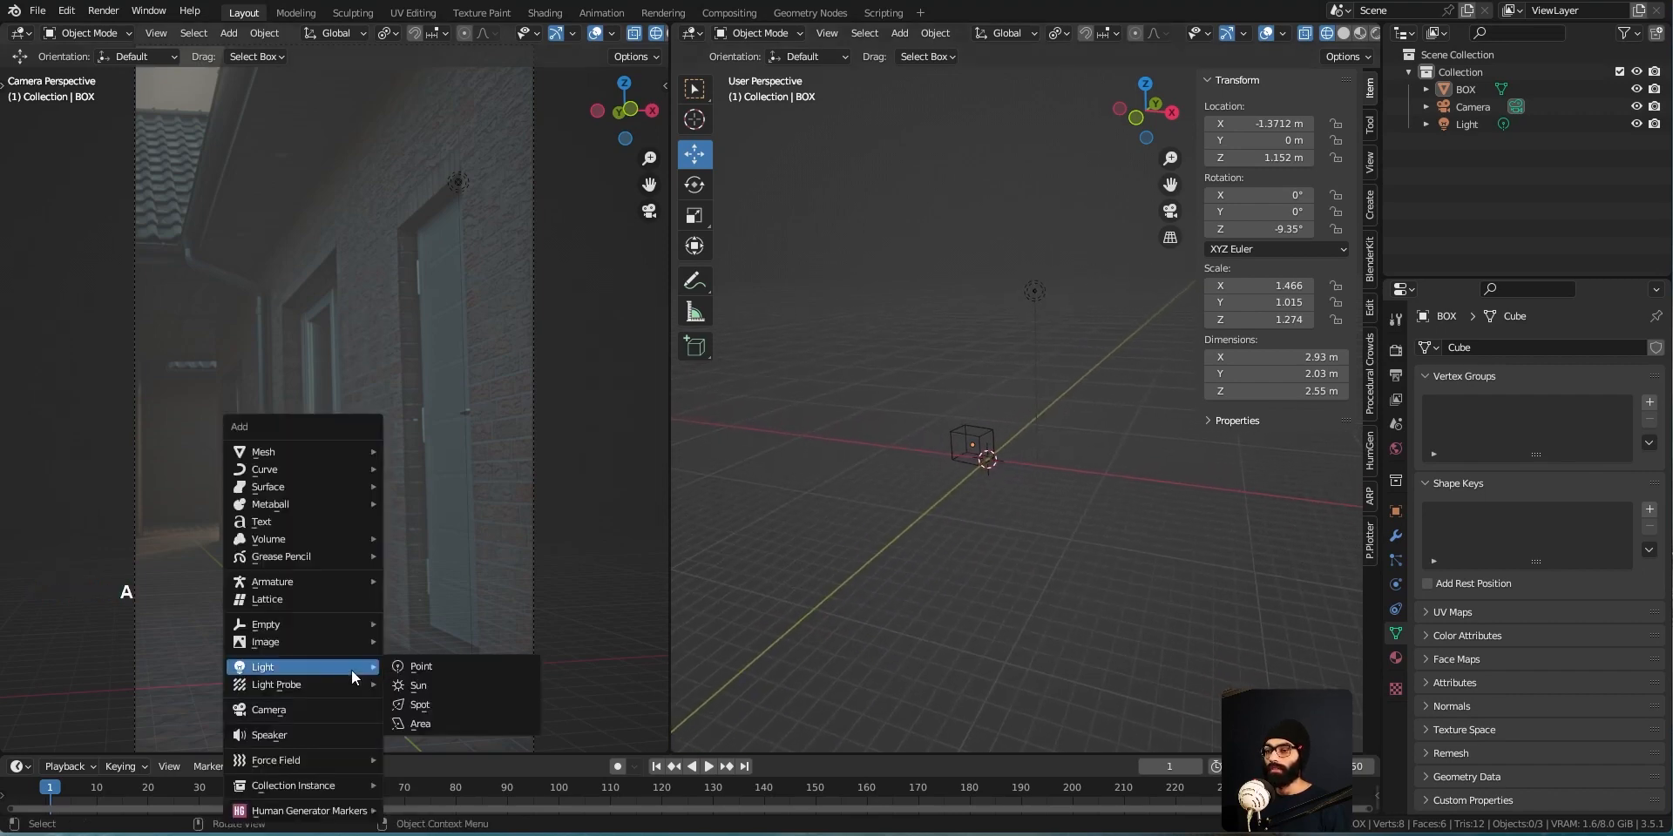
pyautogui.click(296, 448)
pyautogui.click(436, 50)
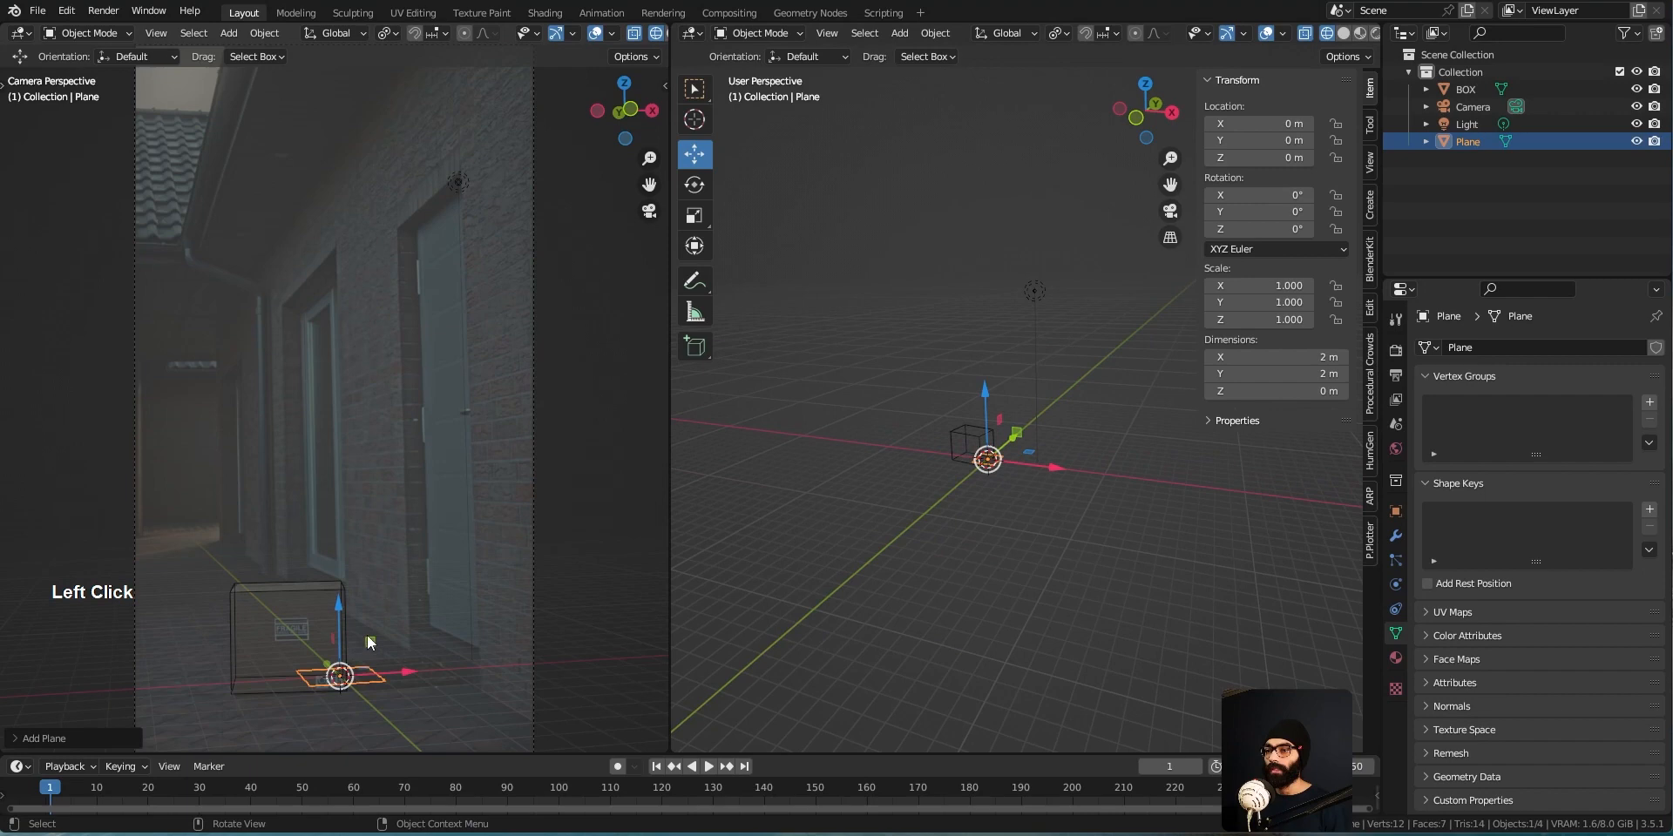
pyautogui.moveTo(399, 359); pyautogui.dragTo(486, 425, button='middle')
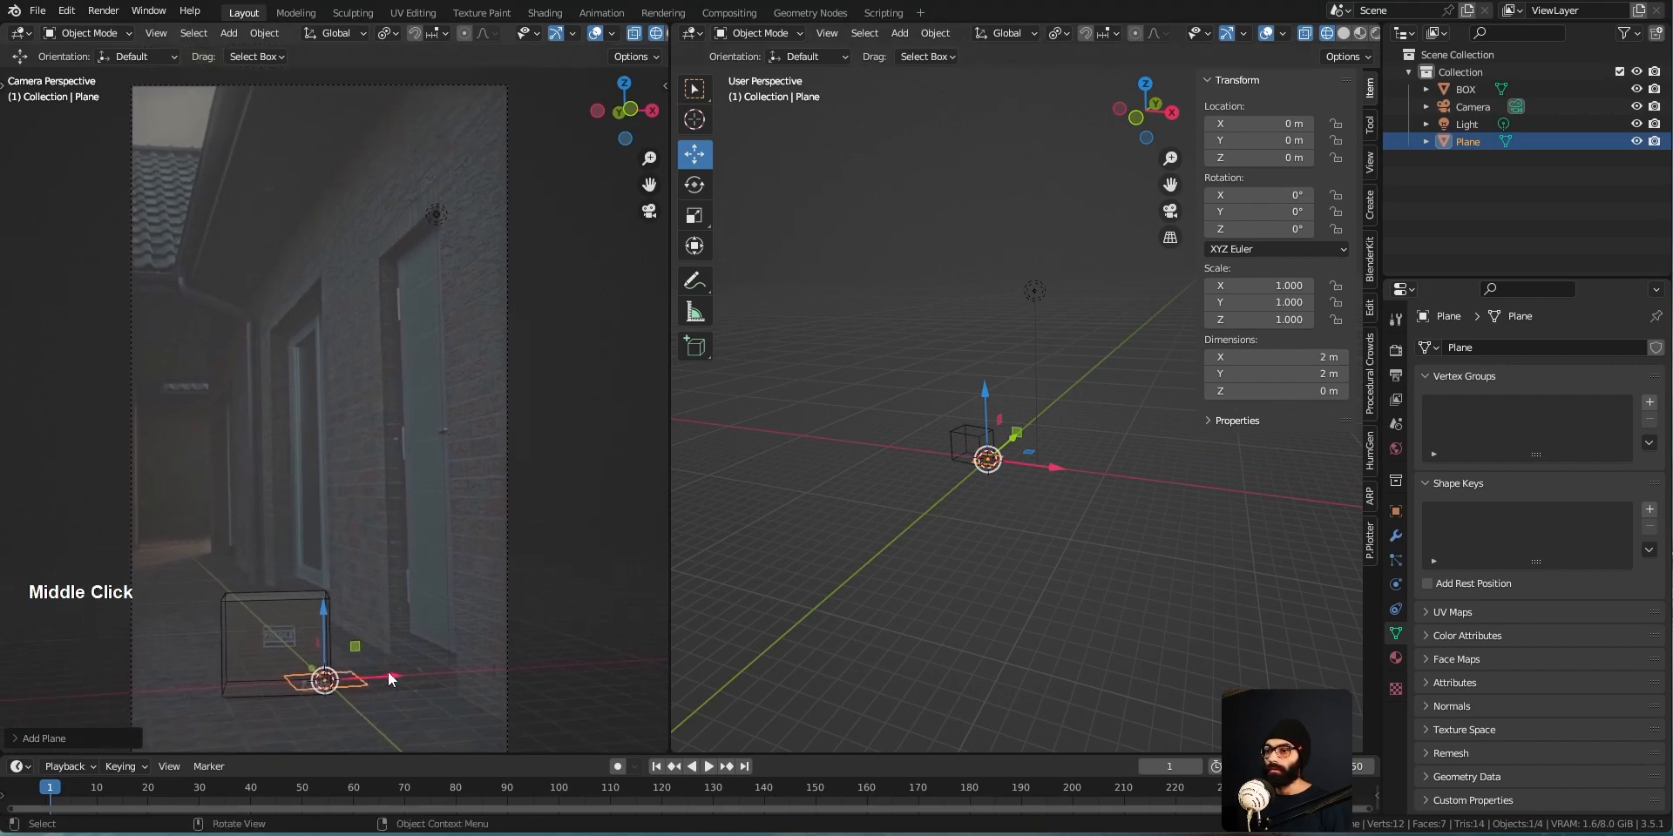
# Stand the plane upright with a 90° rotation about X and raise it about 7.43 m along Z
pyautogui.press('r')
pyautogui.press('x')
pyautogui.press('9')
pyautogui.press('0')
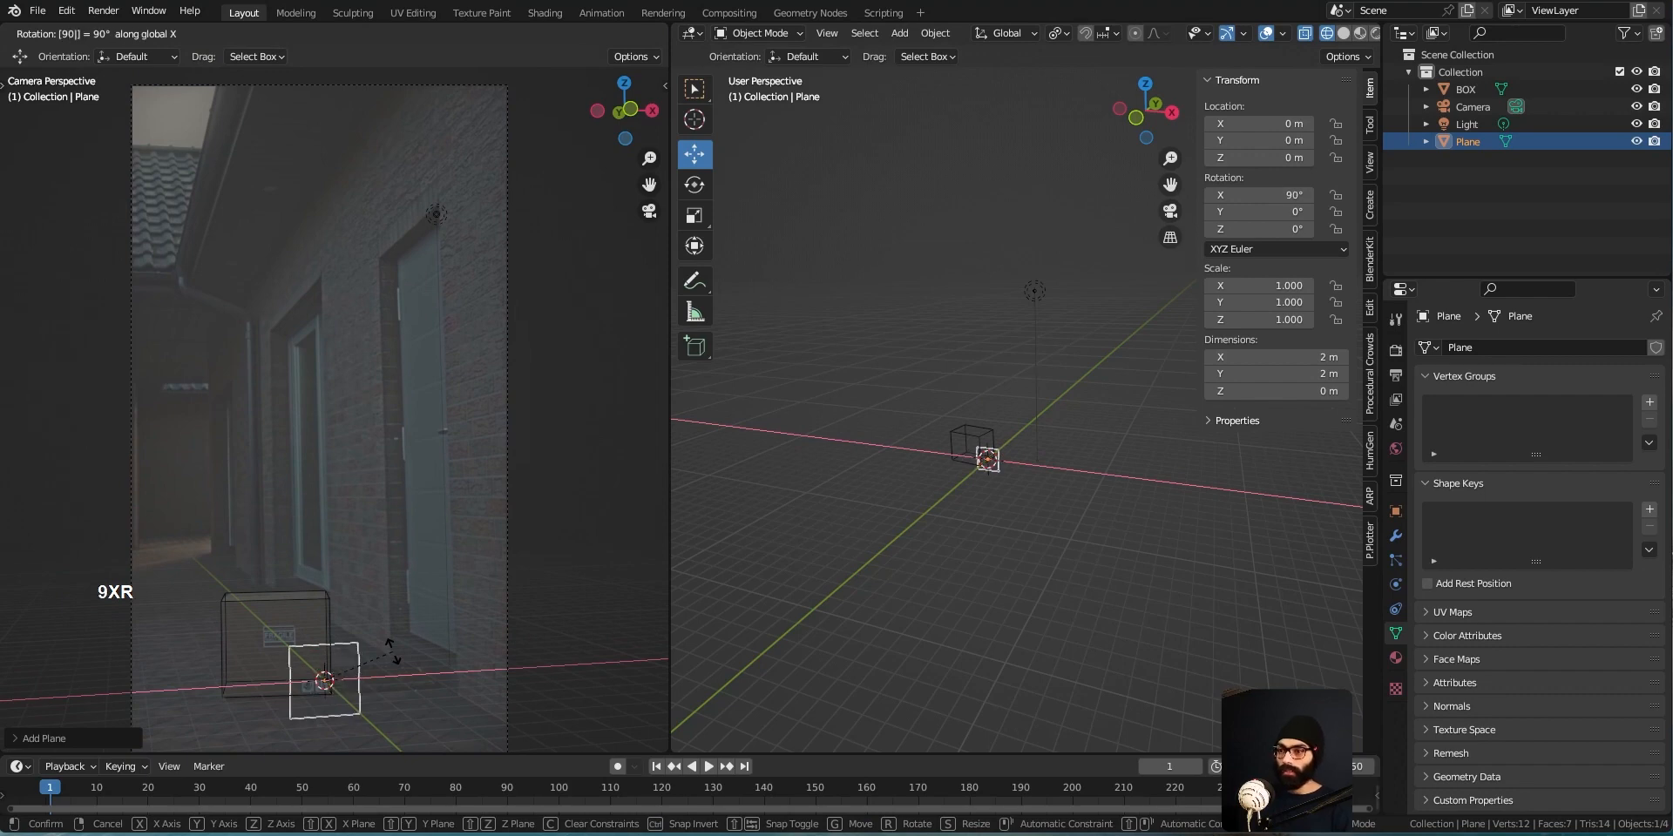
pyautogui.press('Return')
pyautogui.moveTo(336, 603); pyautogui.dragTo(385, 435)
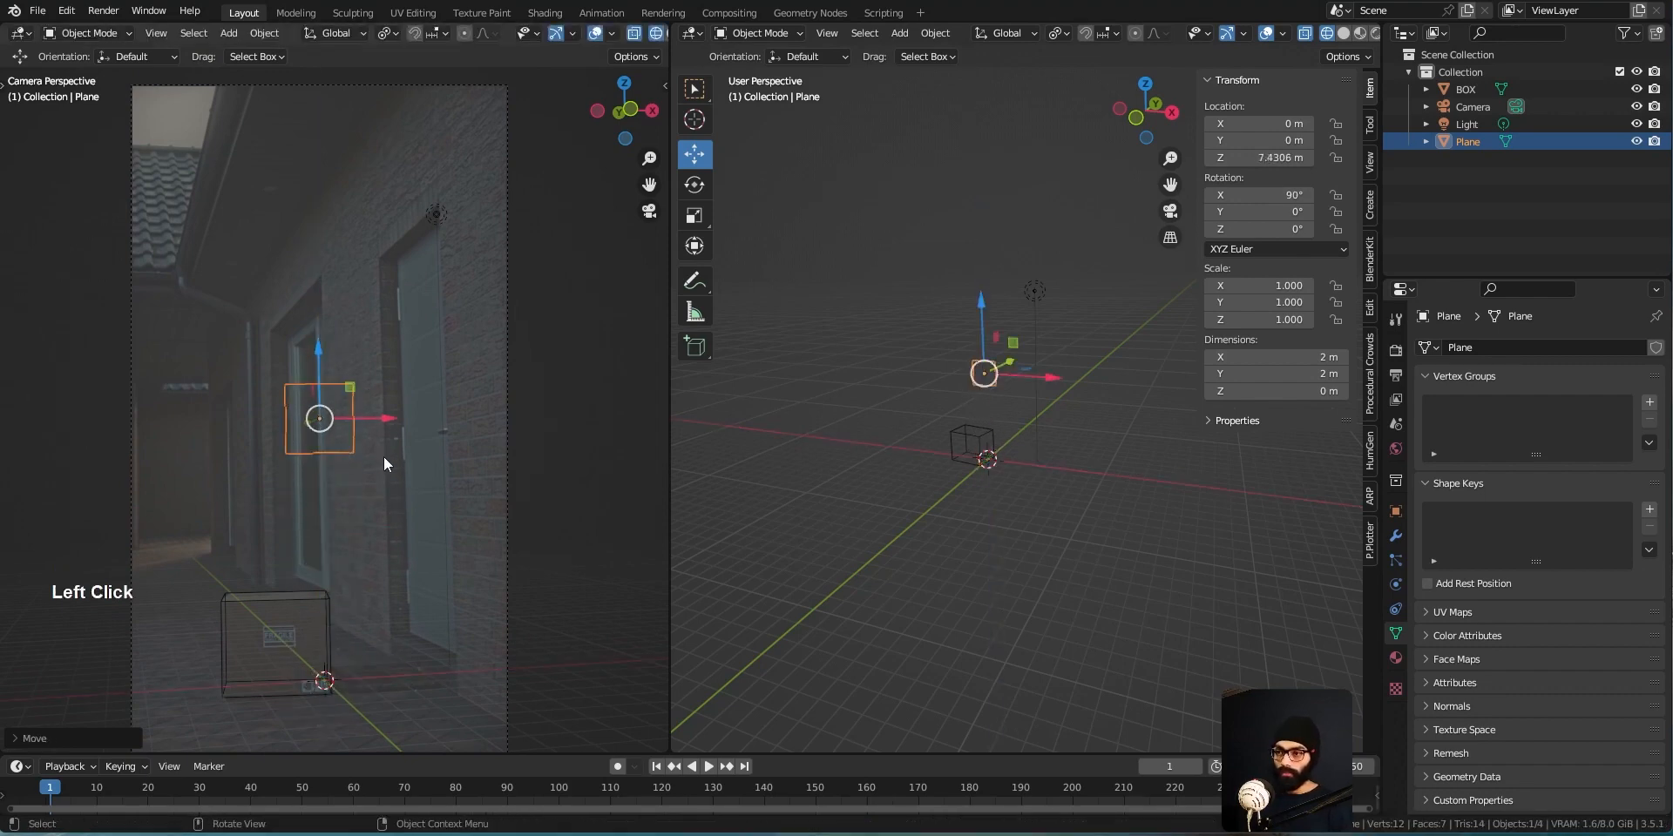
# Turn the plane to -90° about the Z axis and move it to about 2.22 m along X, toward the house wall
pyautogui.press('r')
pyautogui.press('z')
pyautogui.press('9')
pyautogui.press('0')
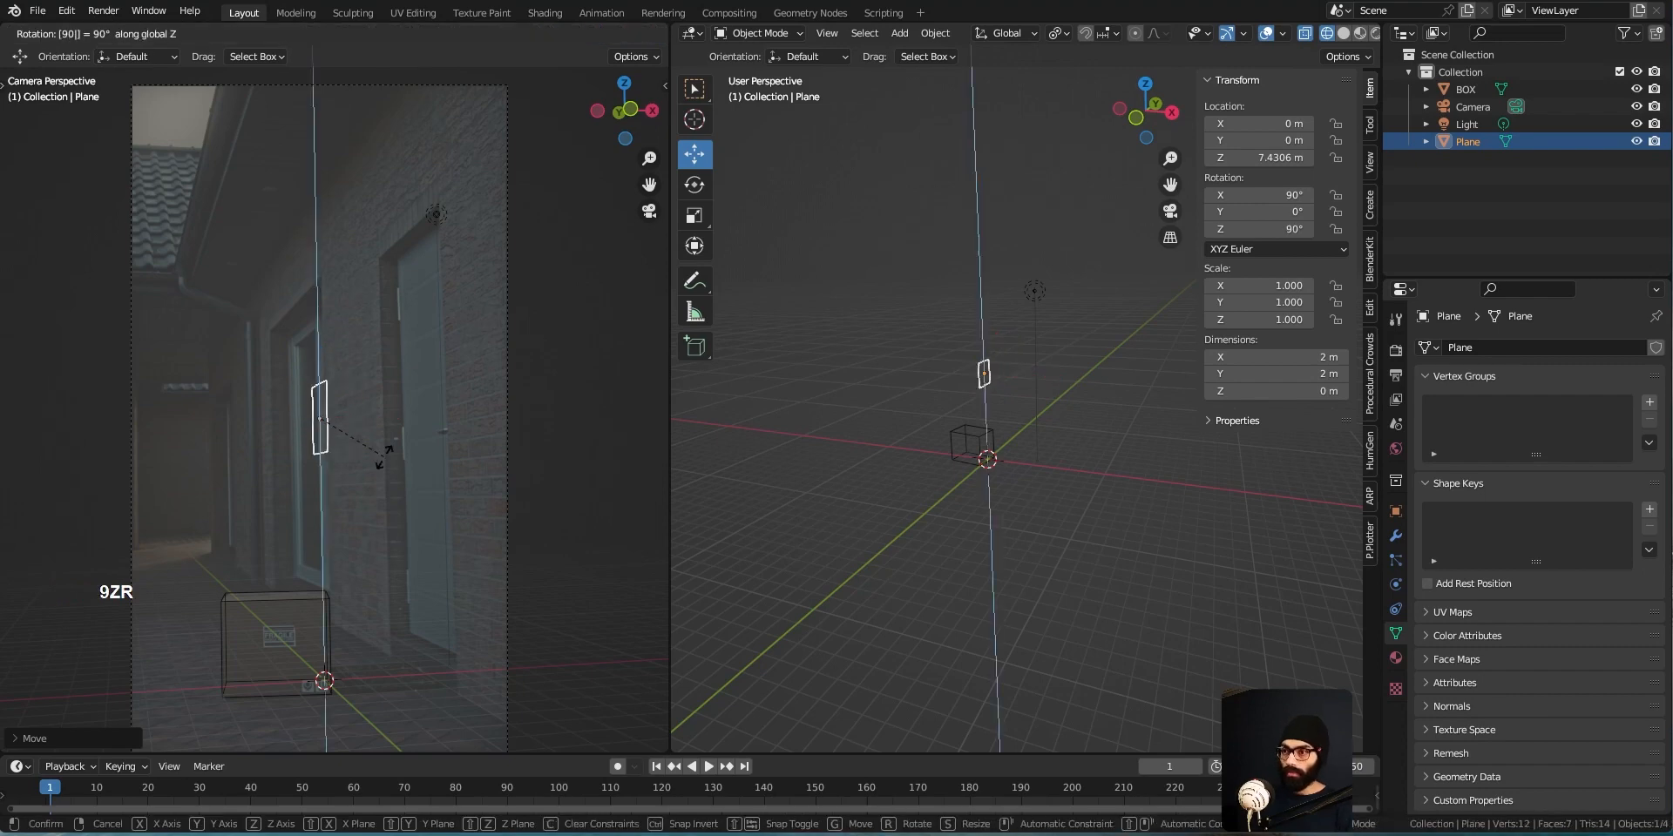
pyautogui.press('Return')
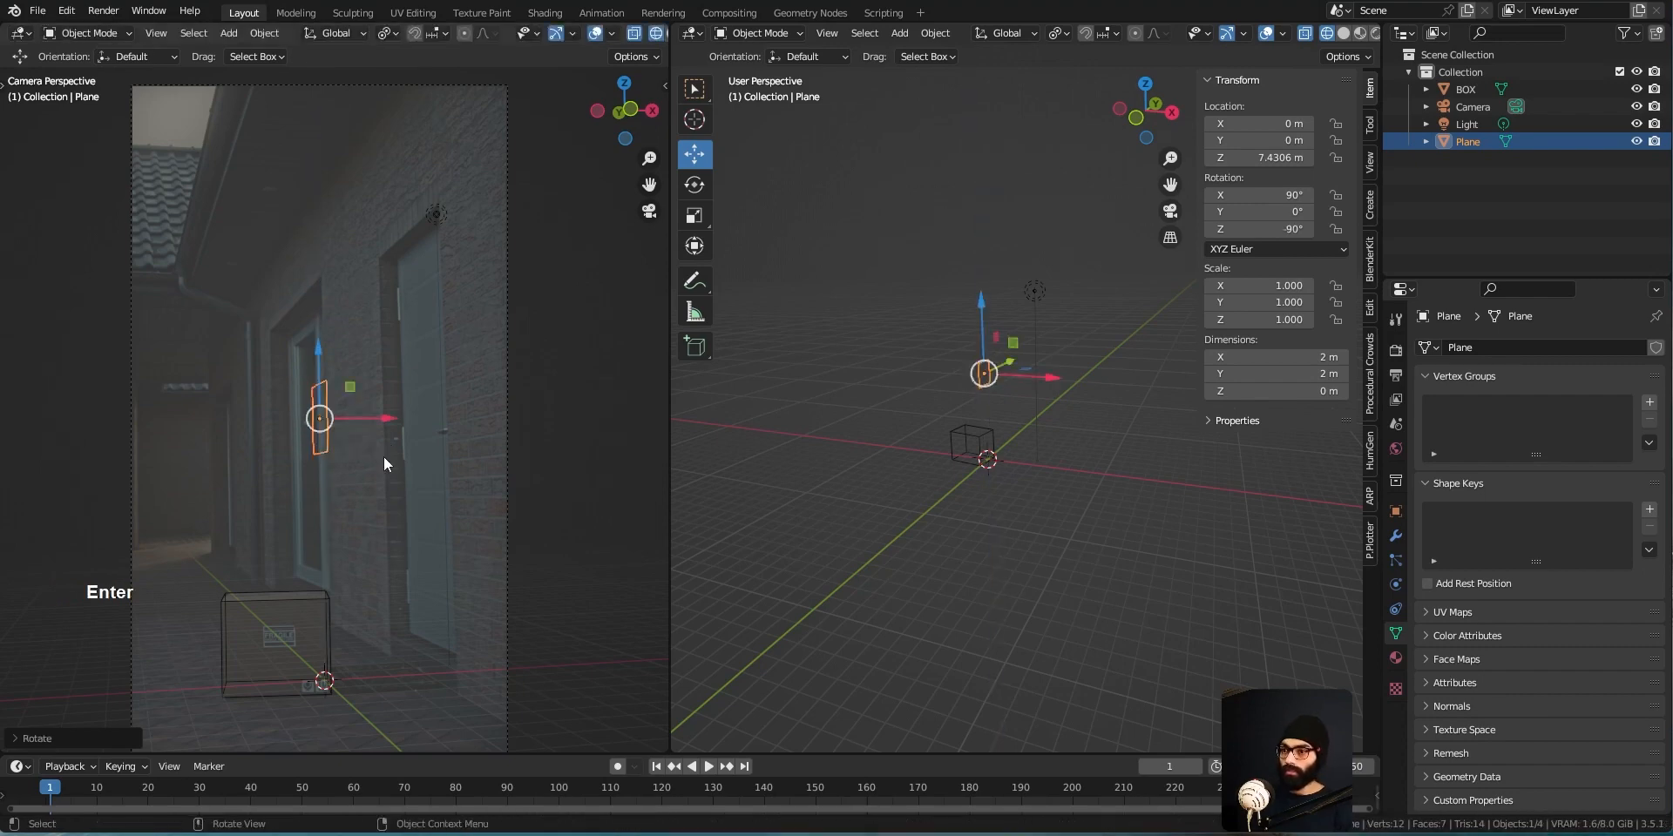
pyautogui.moveTo(387, 420); pyautogui.dragTo(465, 415)
# Scale the plane along the Z axis to about 14.1 m tall
pyautogui.moveTo(1064, 422); pyautogui.dragTo(1169, 452, button='middle')
pyautogui.scroll(1, 1166, 439)
pyautogui.press('s')
pyautogui.press('z')
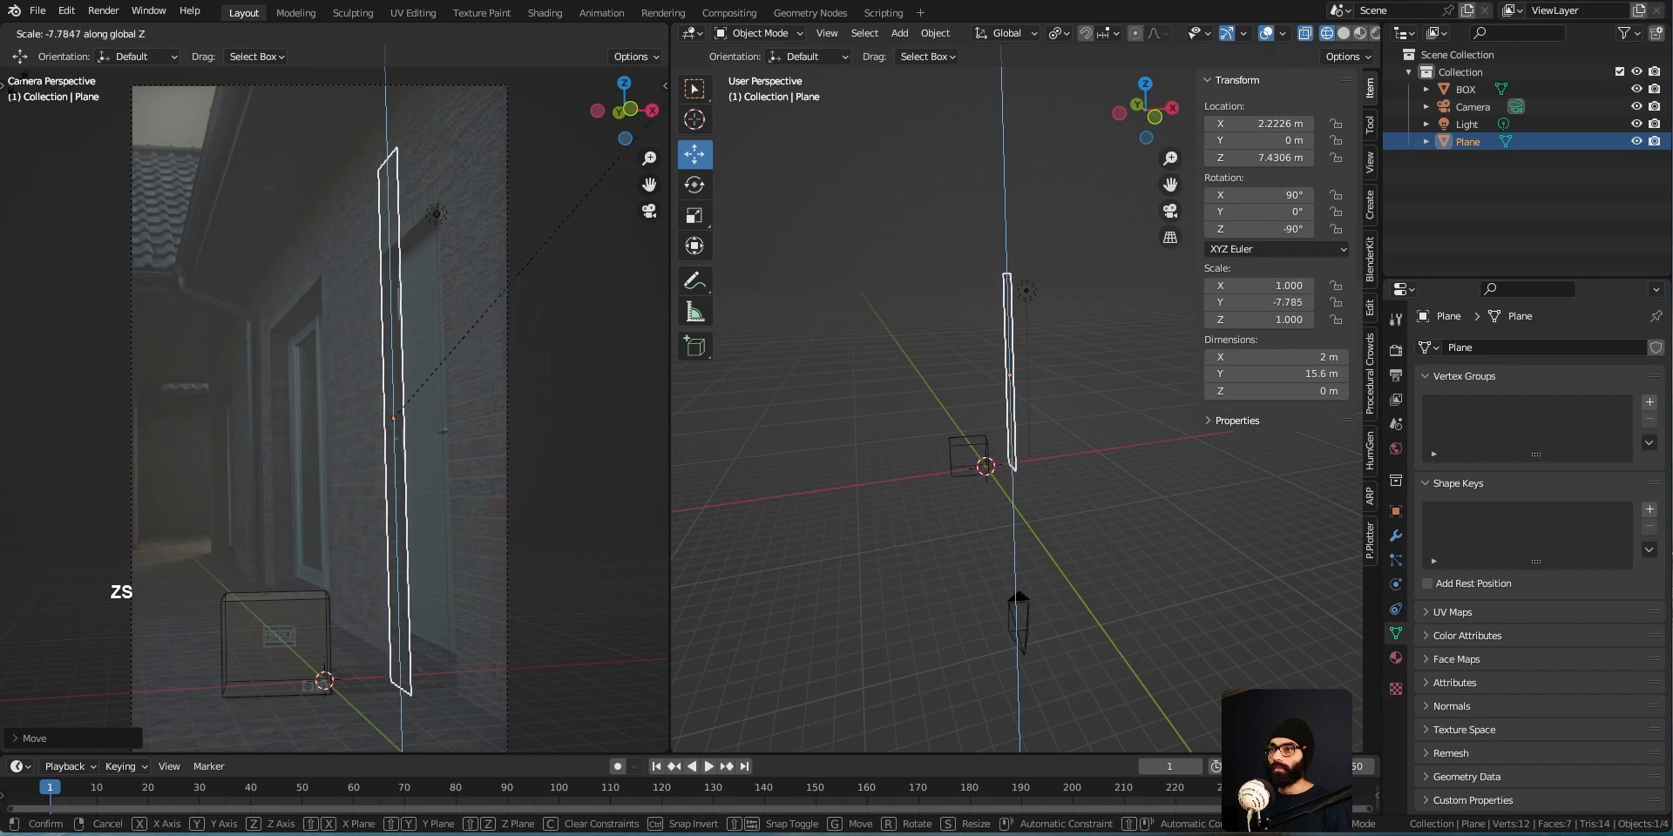
pyautogui.click(13, 156)
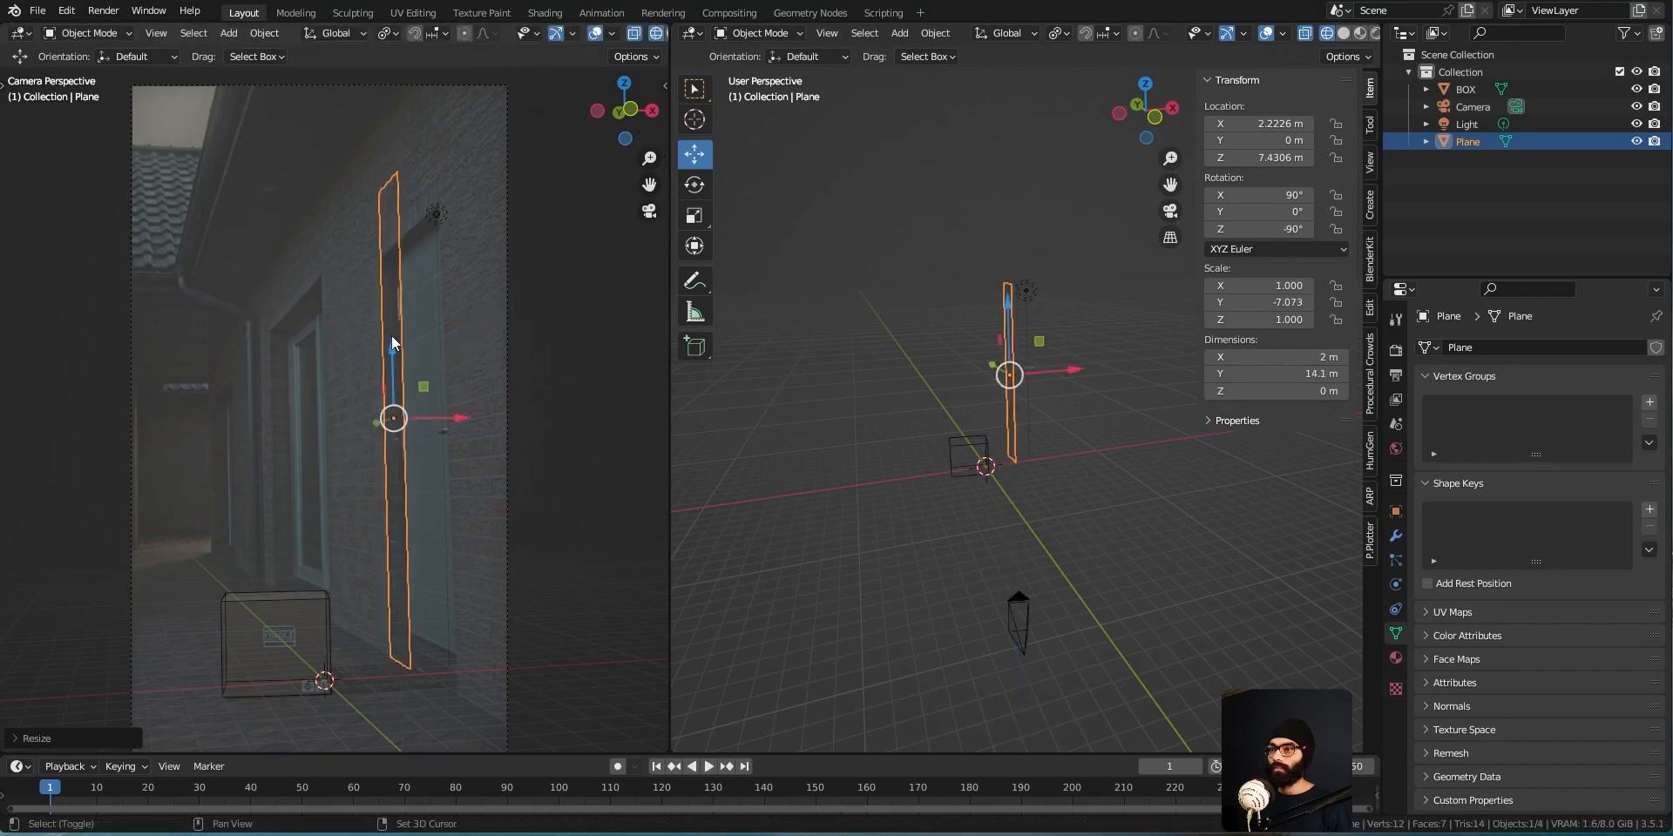
pyautogui.keyDown('shift'); pyautogui.moveTo(394, 343); pyautogui.dragTo(396, 327, button='middle'); pyautogui.keyUp('shift')
# Snap the 3D cursor to the plane's bottom edge in Edit Mode, and make the 3D cursor the pivot point in Object Mode
pyautogui.moveTo(1043, 474); pyautogui.dragTo(900, 394, button='middle')
pyautogui.press('Tab')
pyautogui.press('Tab')
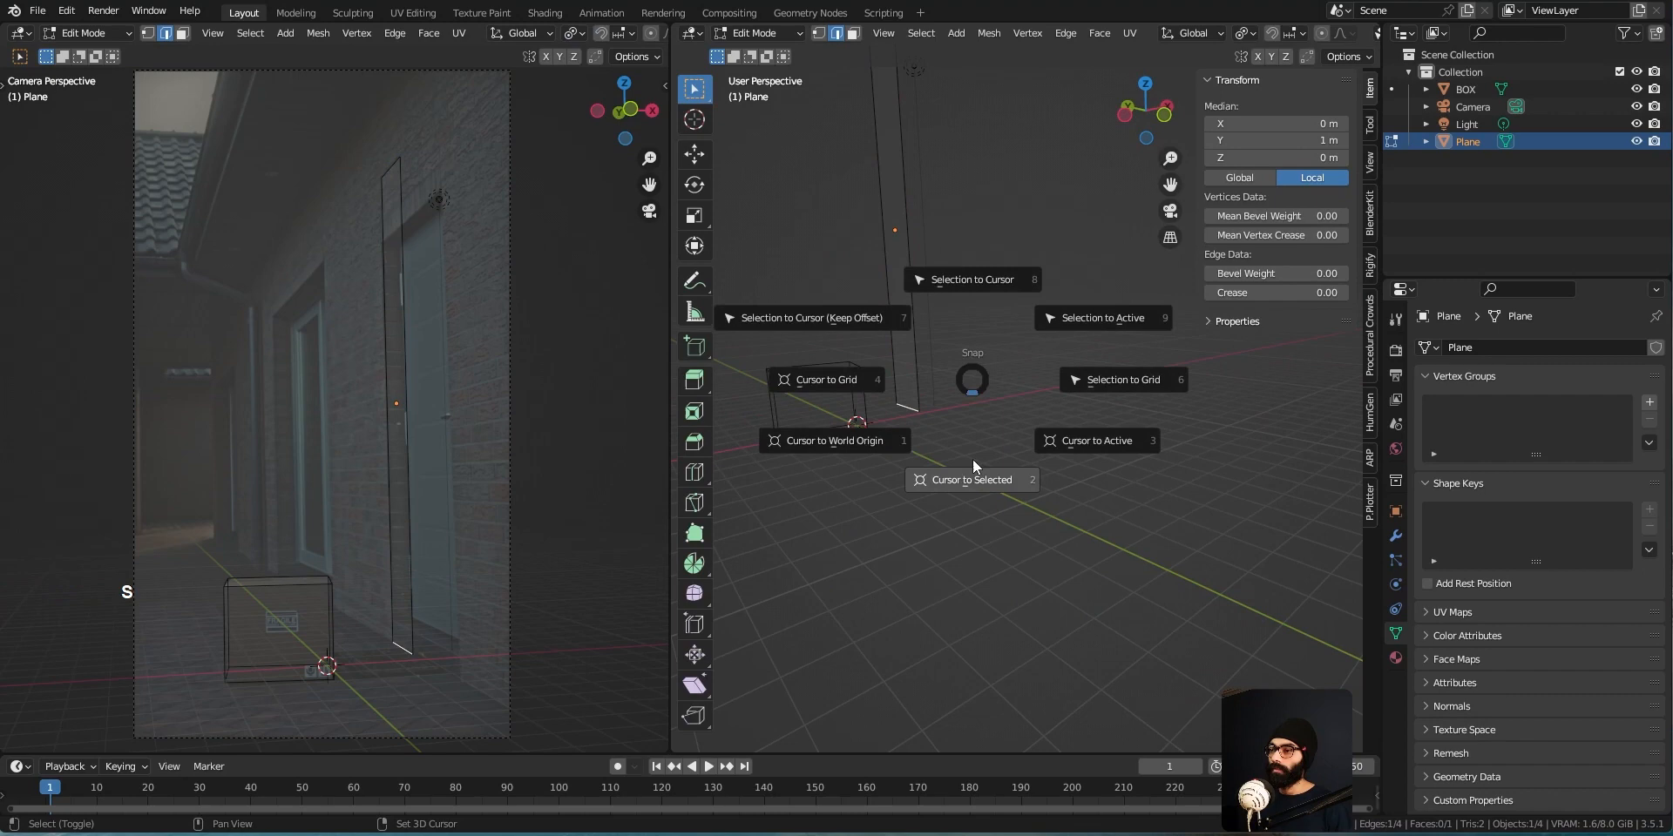
pyautogui.press('Tab')
pyautogui.moveTo(943, 515); pyautogui.dragTo(972, 446, button='middle')
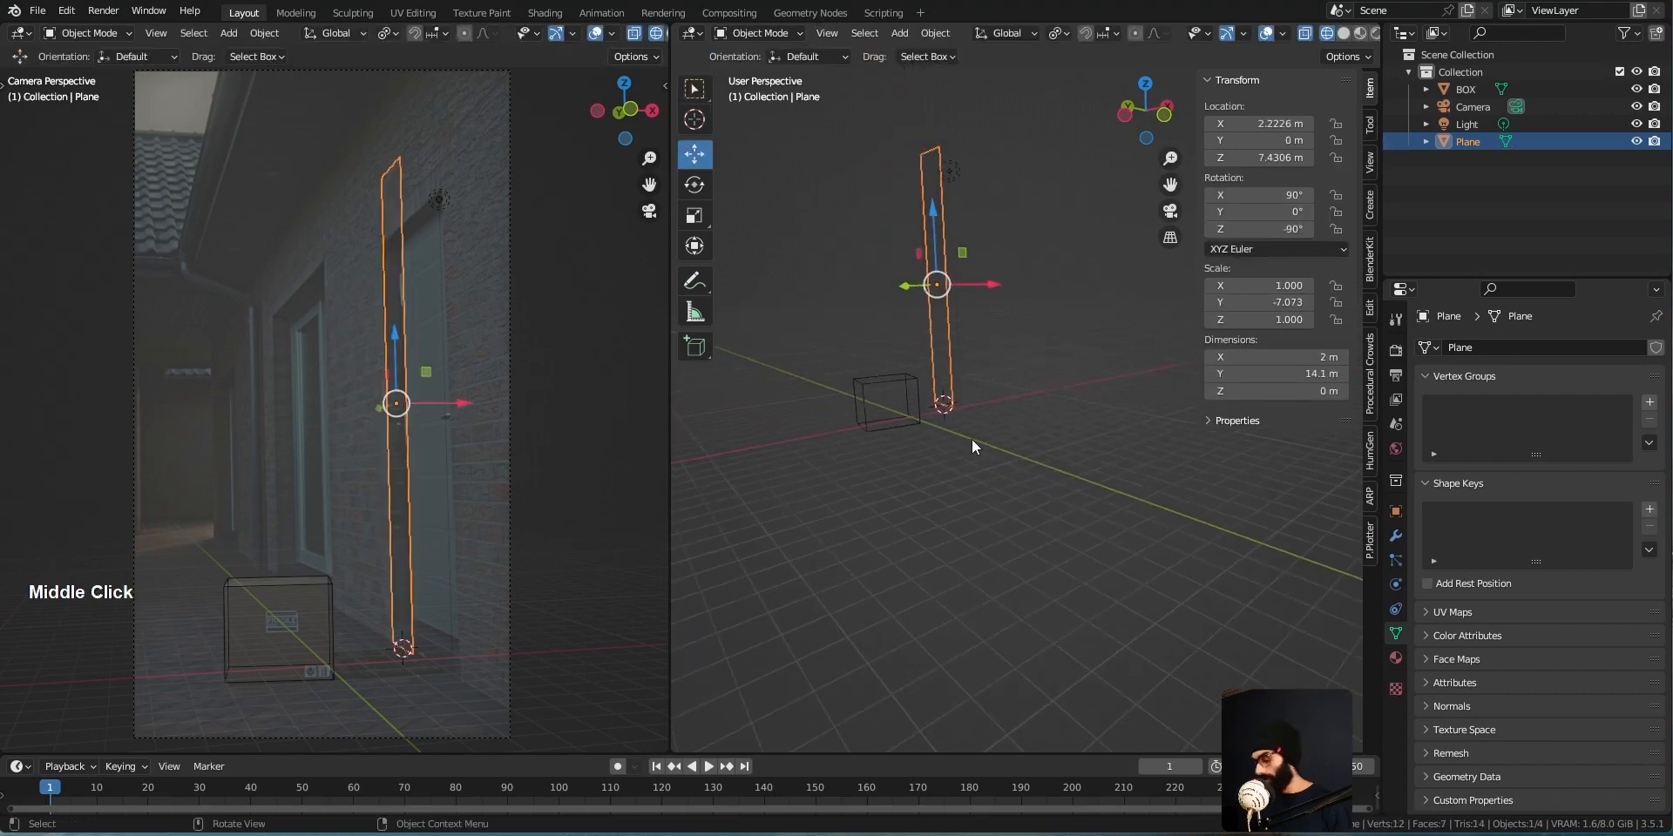
pyautogui.press('.')
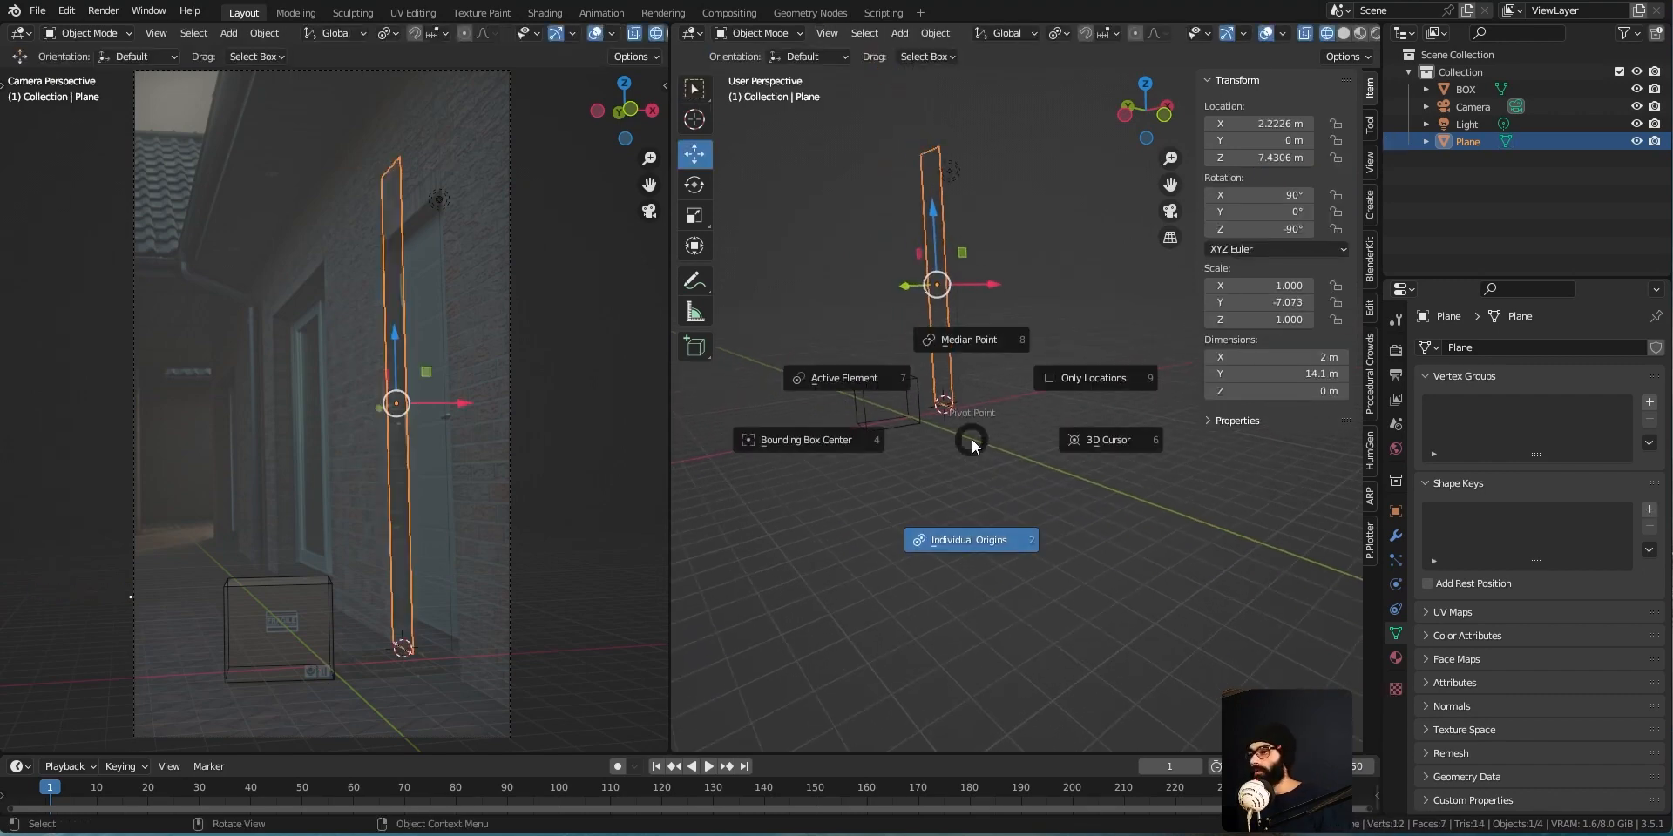
pyautogui.click(1209, 457)
pyautogui.moveTo(937, 562); pyautogui.dragTo(1064, 424, button='middle')
# Scale the plane along Z to about 16.6 m tall and move it to about -7.83 m along Y, toward the camera
pyautogui.press('s')
pyautogui.press('z')
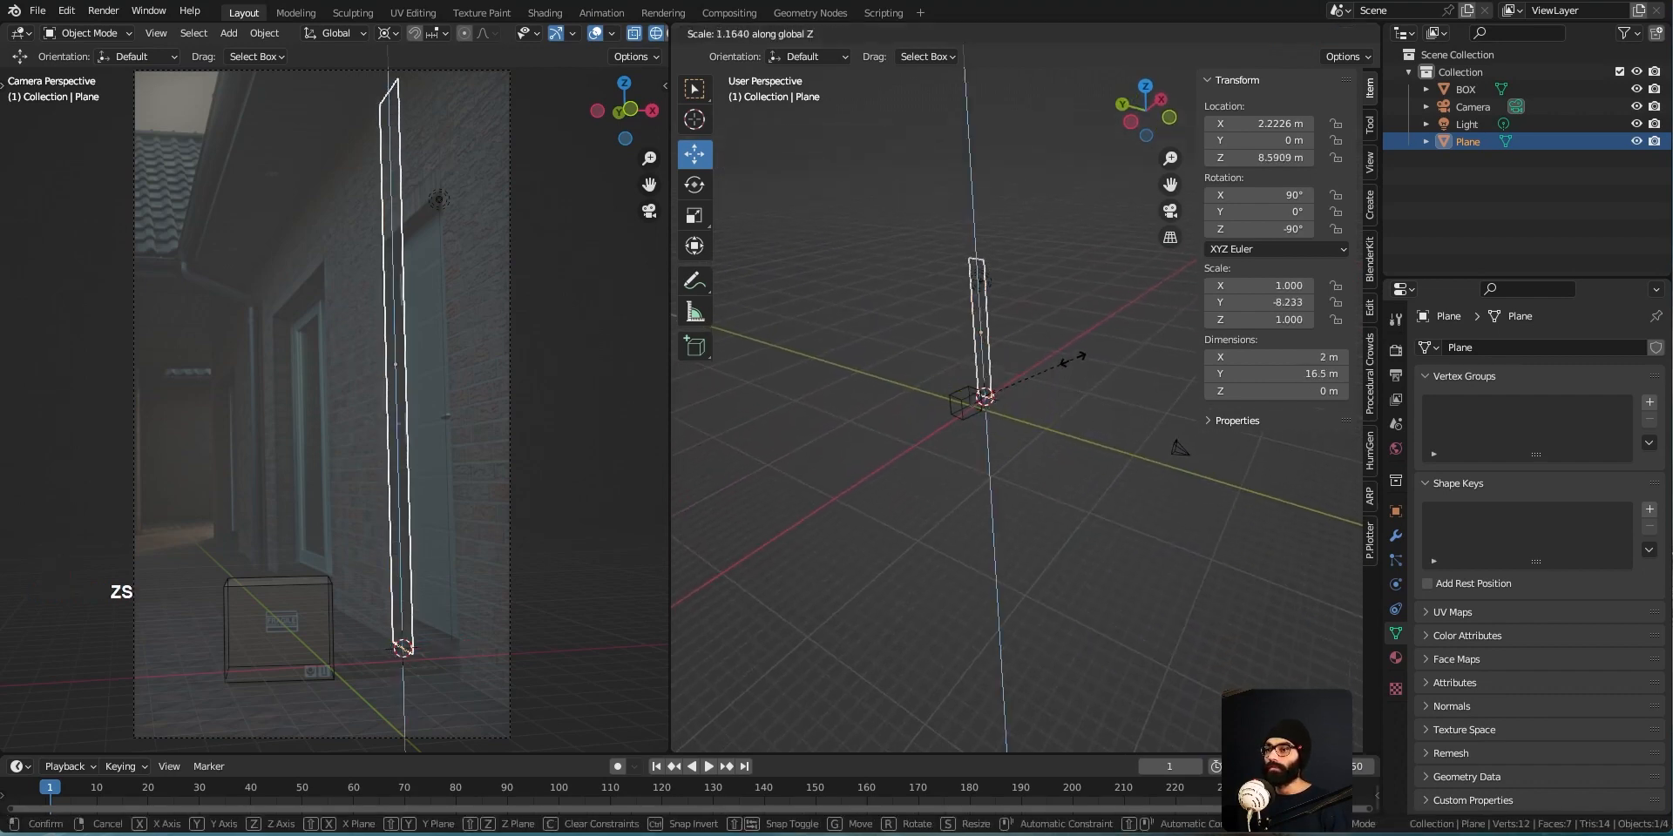
pyautogui.click(1069, 357)
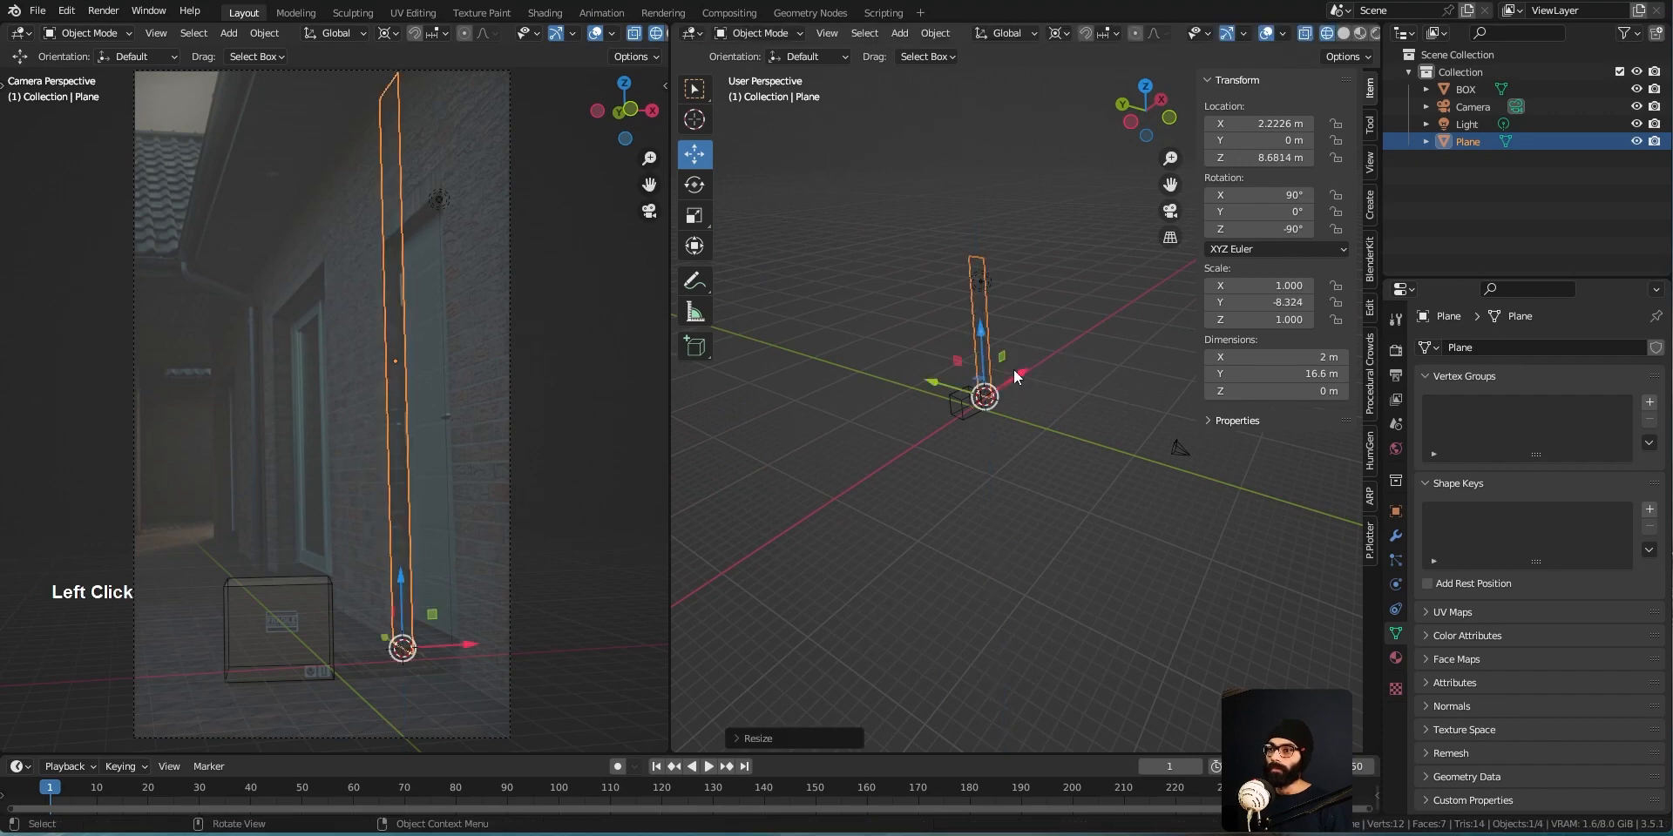
pyautogui.moveTo(943, 395); pyautogui.dragTo(994, 404)
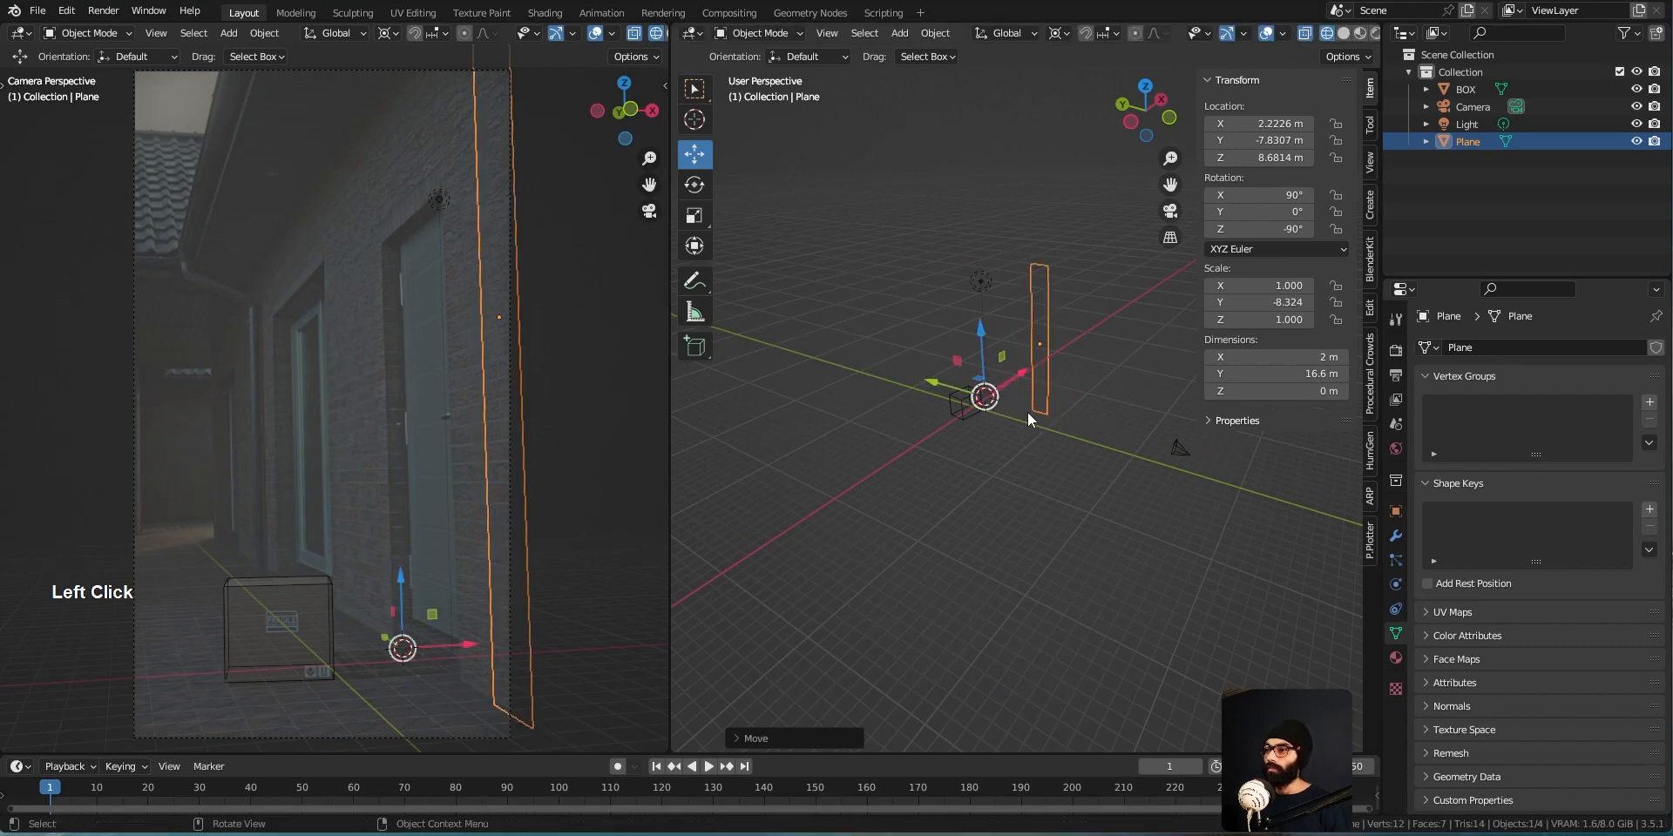
# Snap the 3D cursor to the plane's vertical edge nearest the camera in Edit Mode, then return to Object Mode
pyautogui.press('Tab')
pyautogui.click(1052, 350)
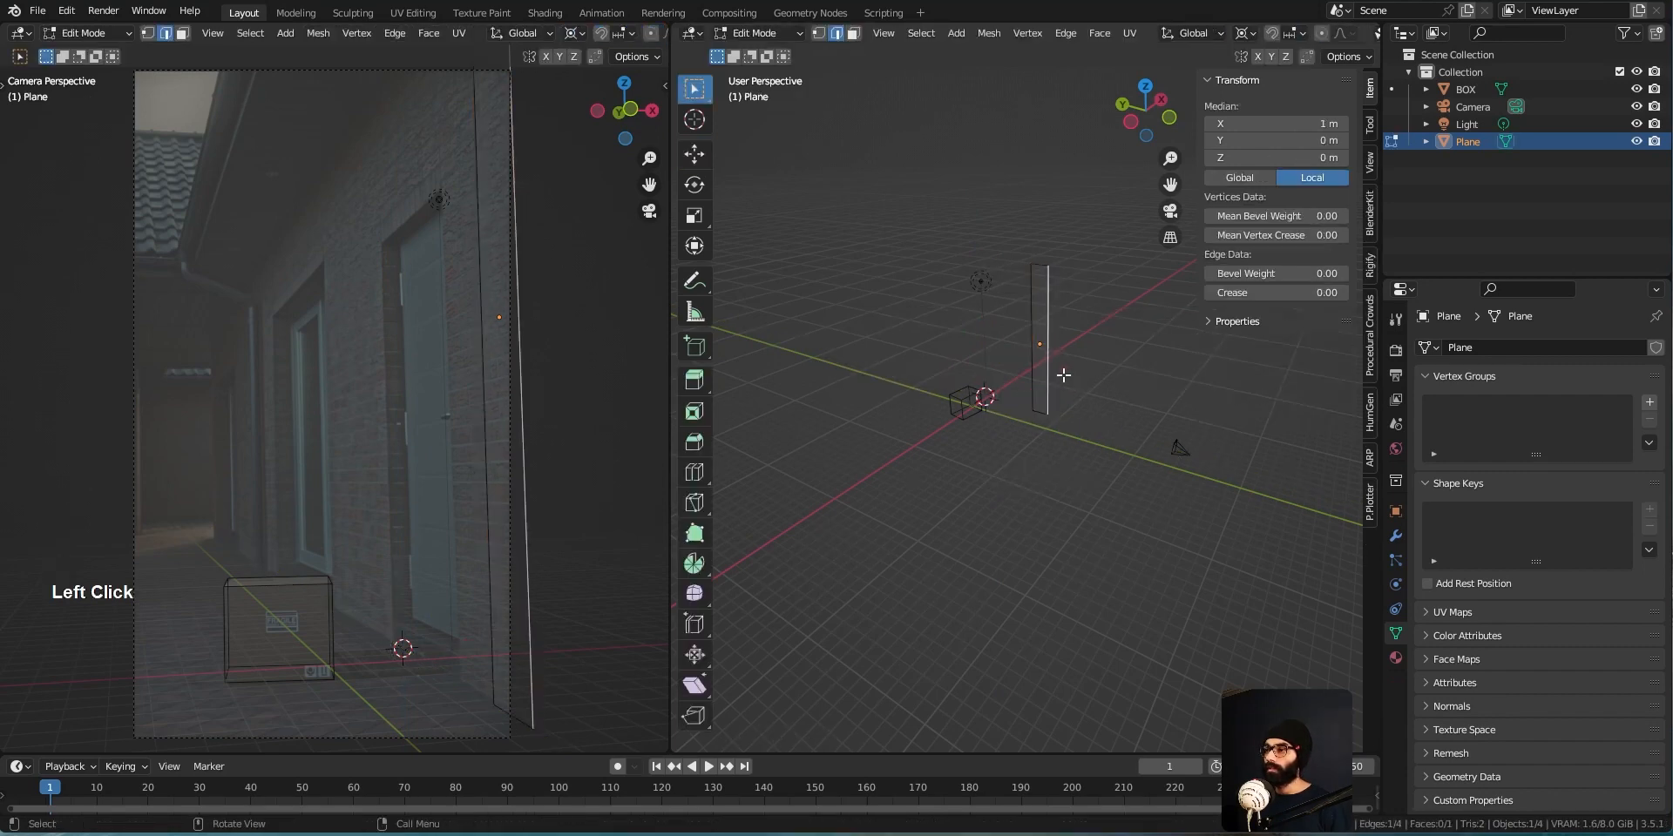
pyautogui.press('Tab')
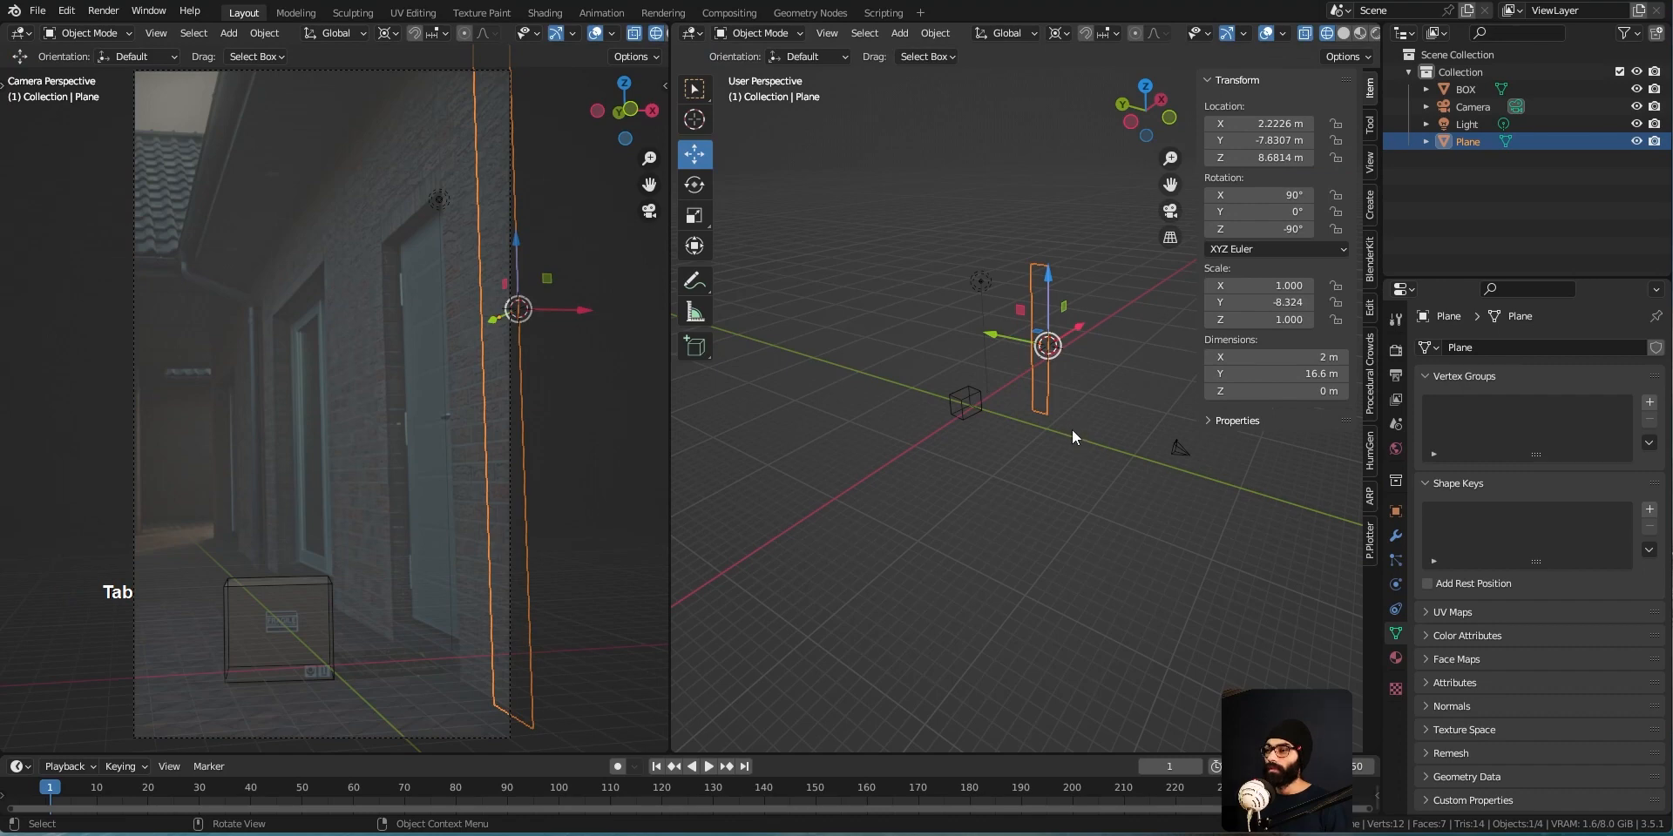
# Stretch the plane along the Y axis to about 63.7 m so it follows the house wall, and show the perspective viewport in Solid shading
pyautogui.press('s')
pyautogui.press('y')
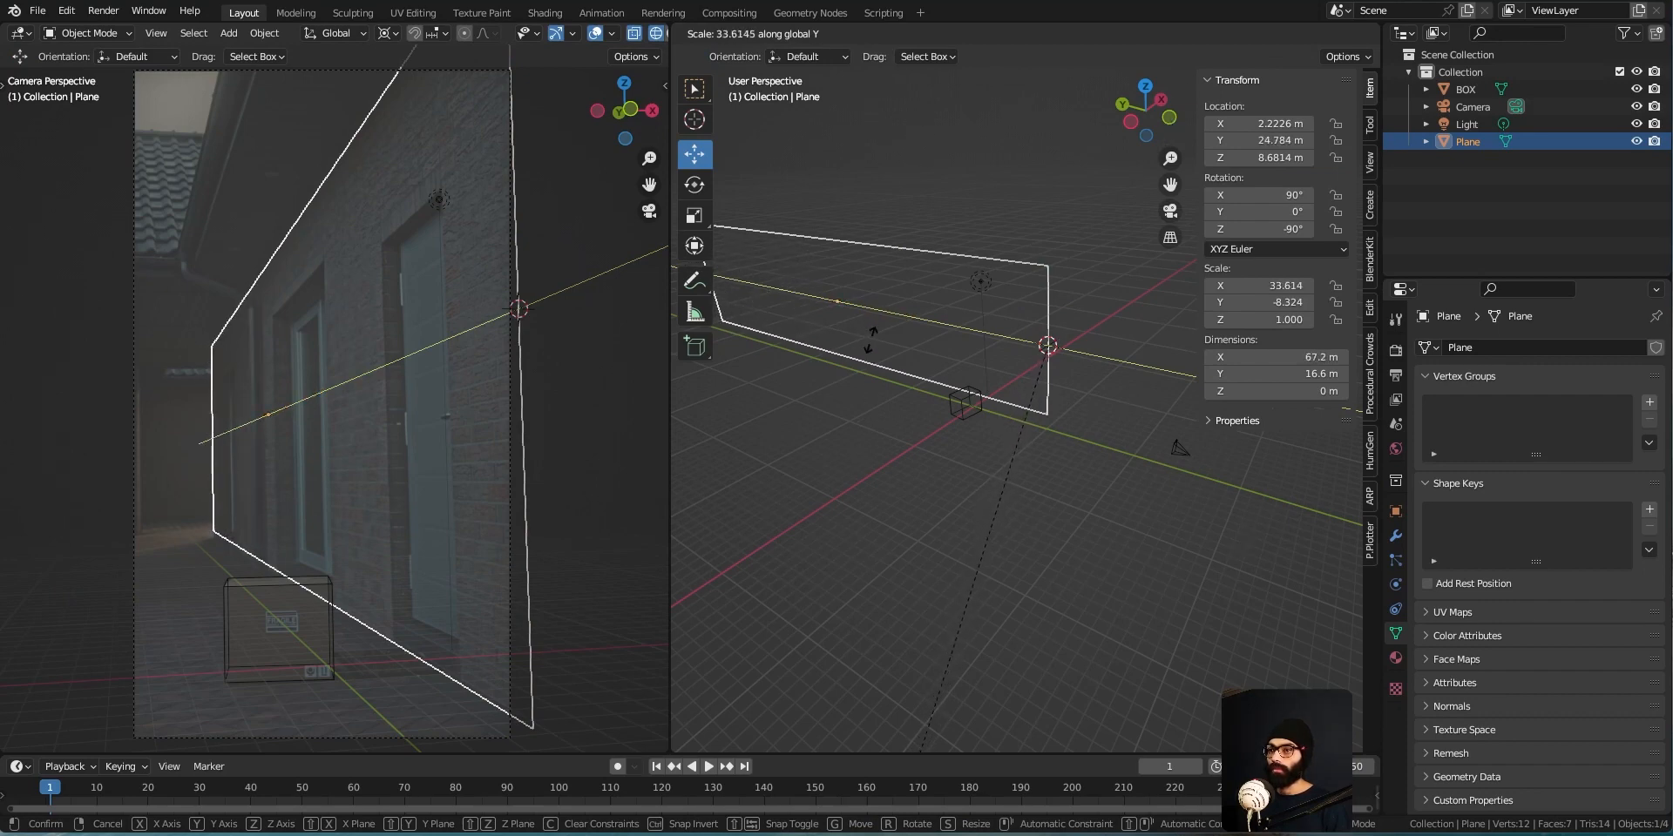
pyautogui.click(908, 191)
pyautogui.scroll(-2, 906, 344)
pyautogui.moveTo(910, 341)
pyautogui.mouseDown(button='middle')
pyautogui.moveTo(958, 378)
pyautogui.moveTo(934, 392)
pyautogui.moveTo(982, 346)
pyautogui.moveTo(907, 406)
pyautogui.moveTo(939, 407)
pyautogui.mouseUp(button='middle')
pyautogui.press('z')
pyautogui.click(1089, 410)
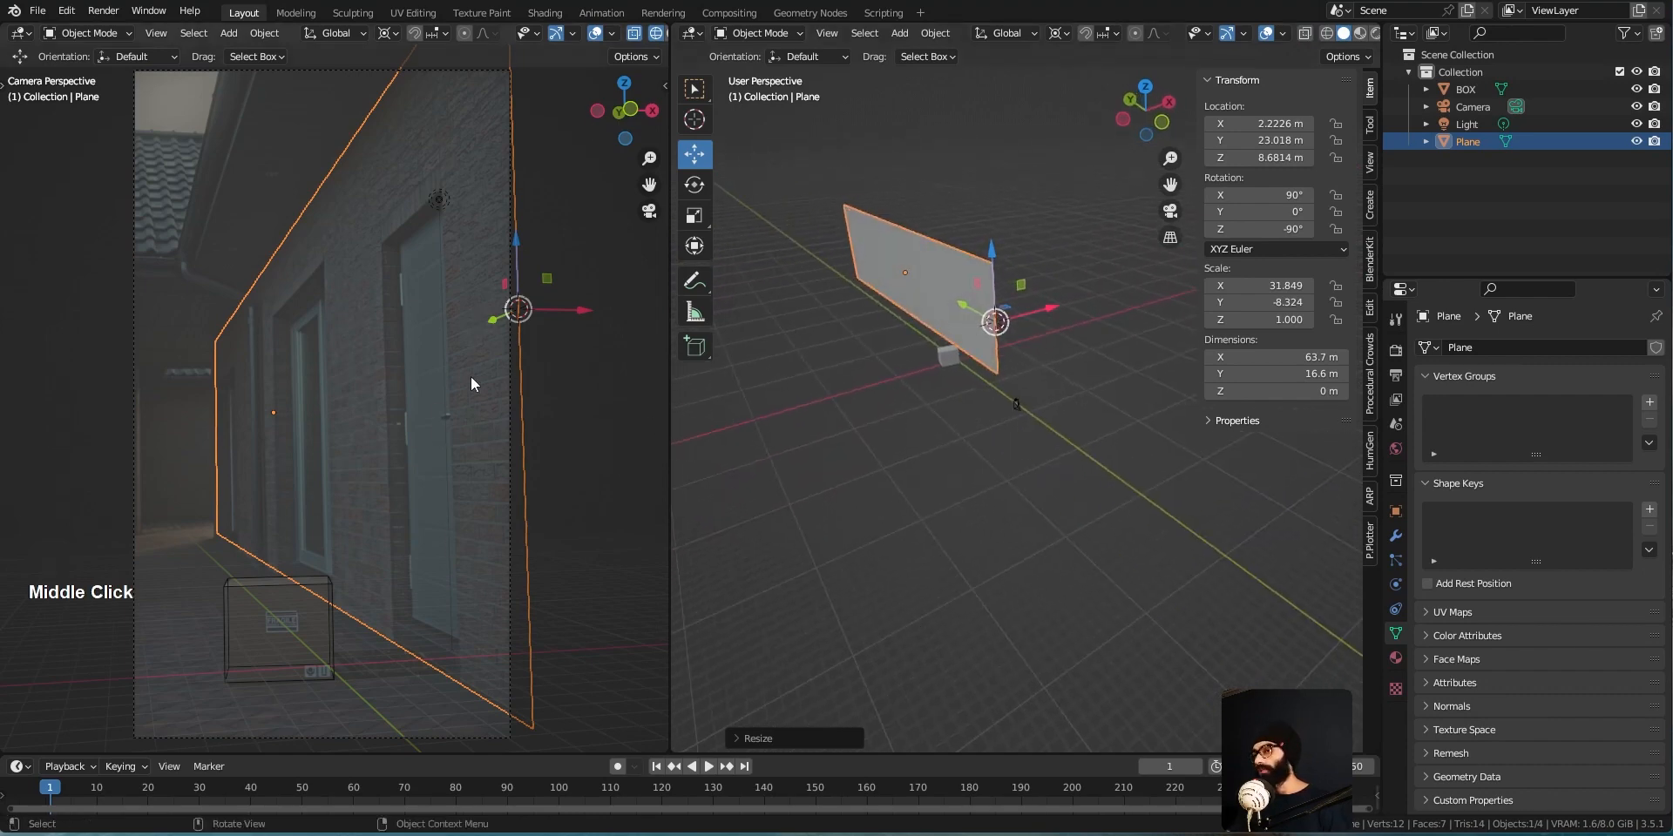
# Rename the wall plane to "Right_wall"
pyautogui.moveTo(829, 383); pyautogui.dragTo(933, 422, button='middle')
pyautogui.press('F2')
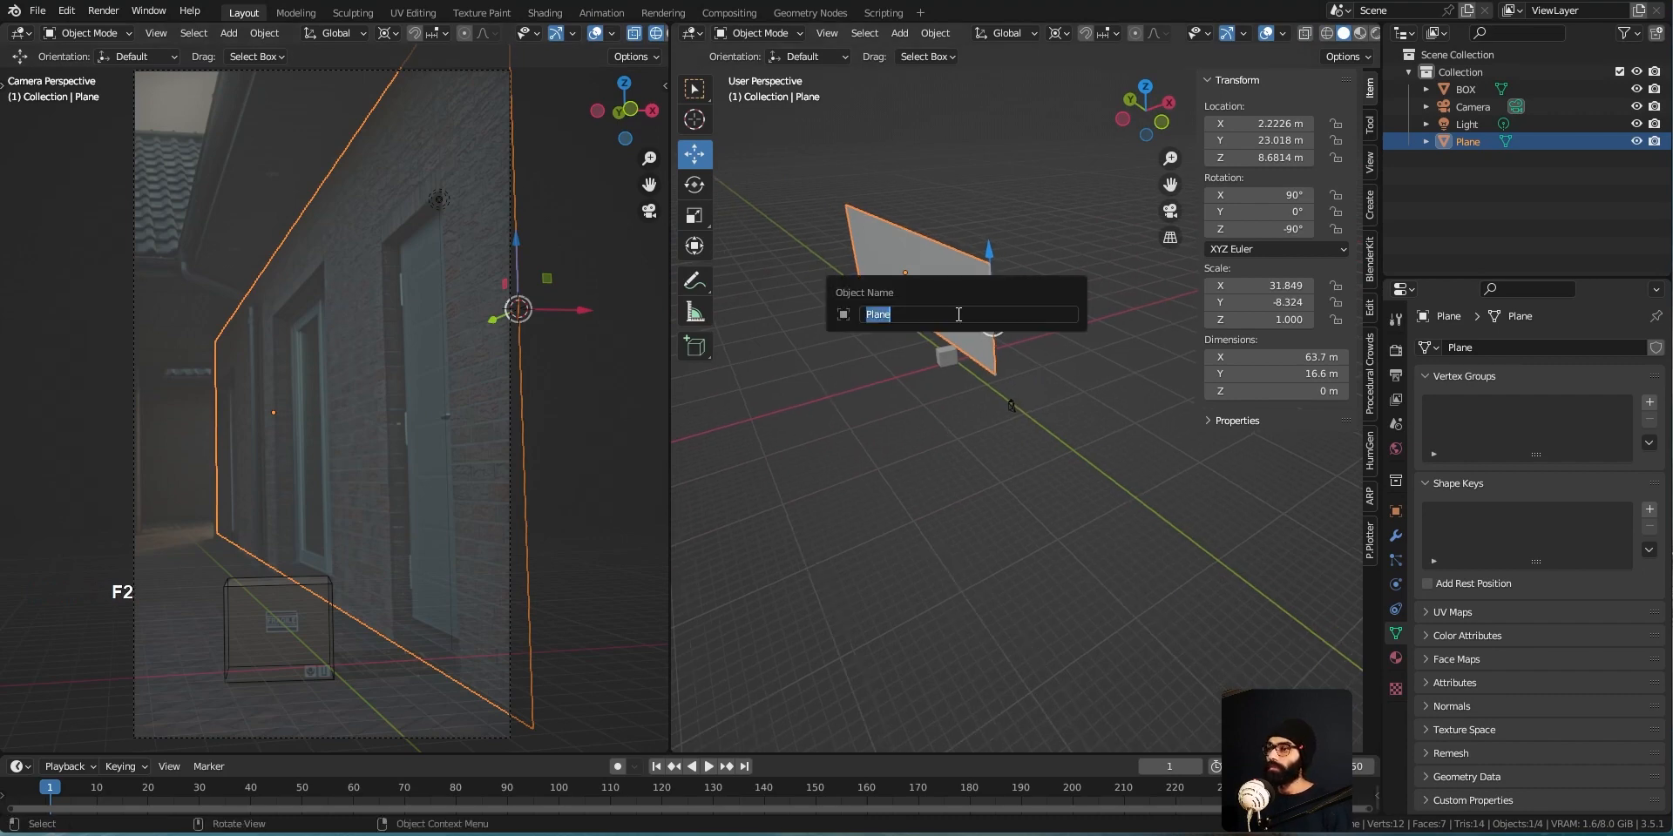
pyautogui.write('Right_wall')
pyautogui.press('Return')
# Add a new plane at the world origin and scale it uniformly to about 5.08 m square on the ground
pyautogui.moveTo(976, 416); pyautogui.dragTo(1065, 421, button='middle')
pyautogui.hotkey('shift', 'a')
pyautogui.moveTo(1026, 399)
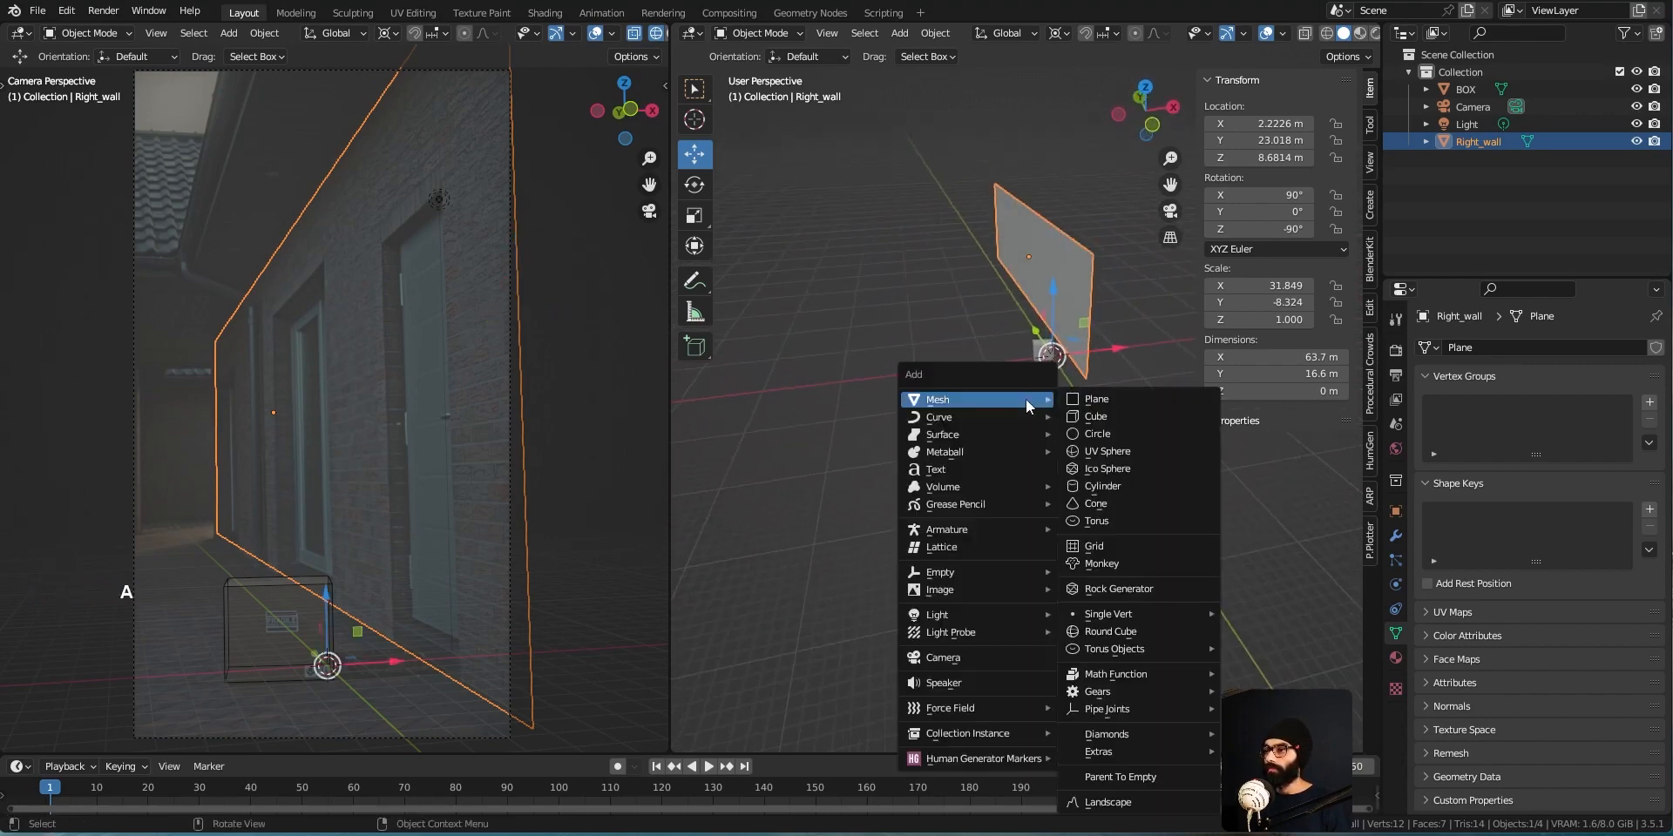
pyautogui.click(1121, 399)
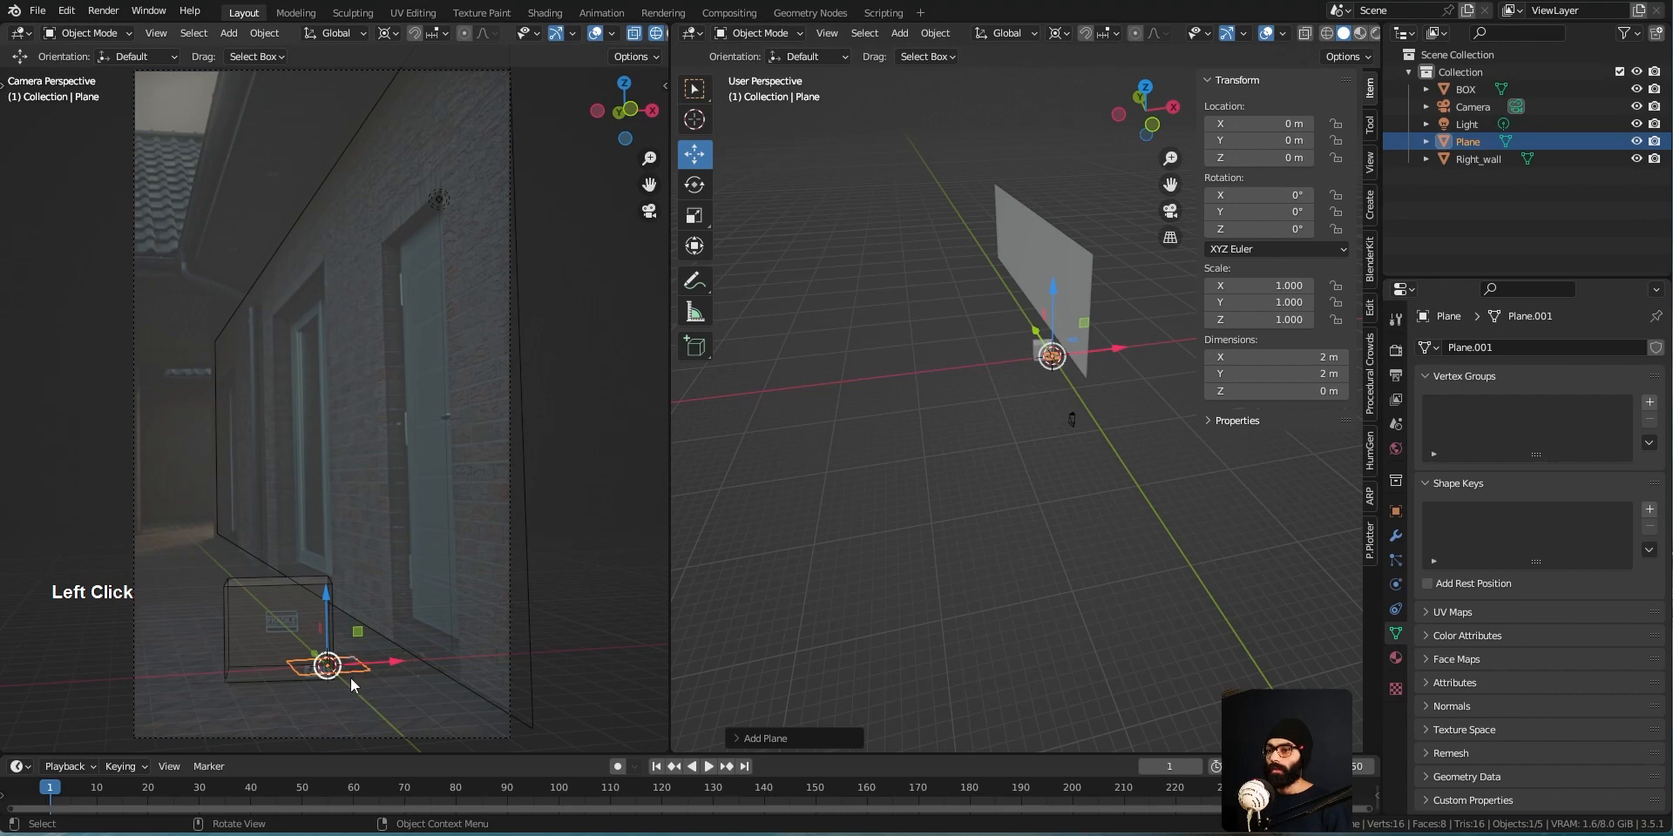
pyautogui.press('s')
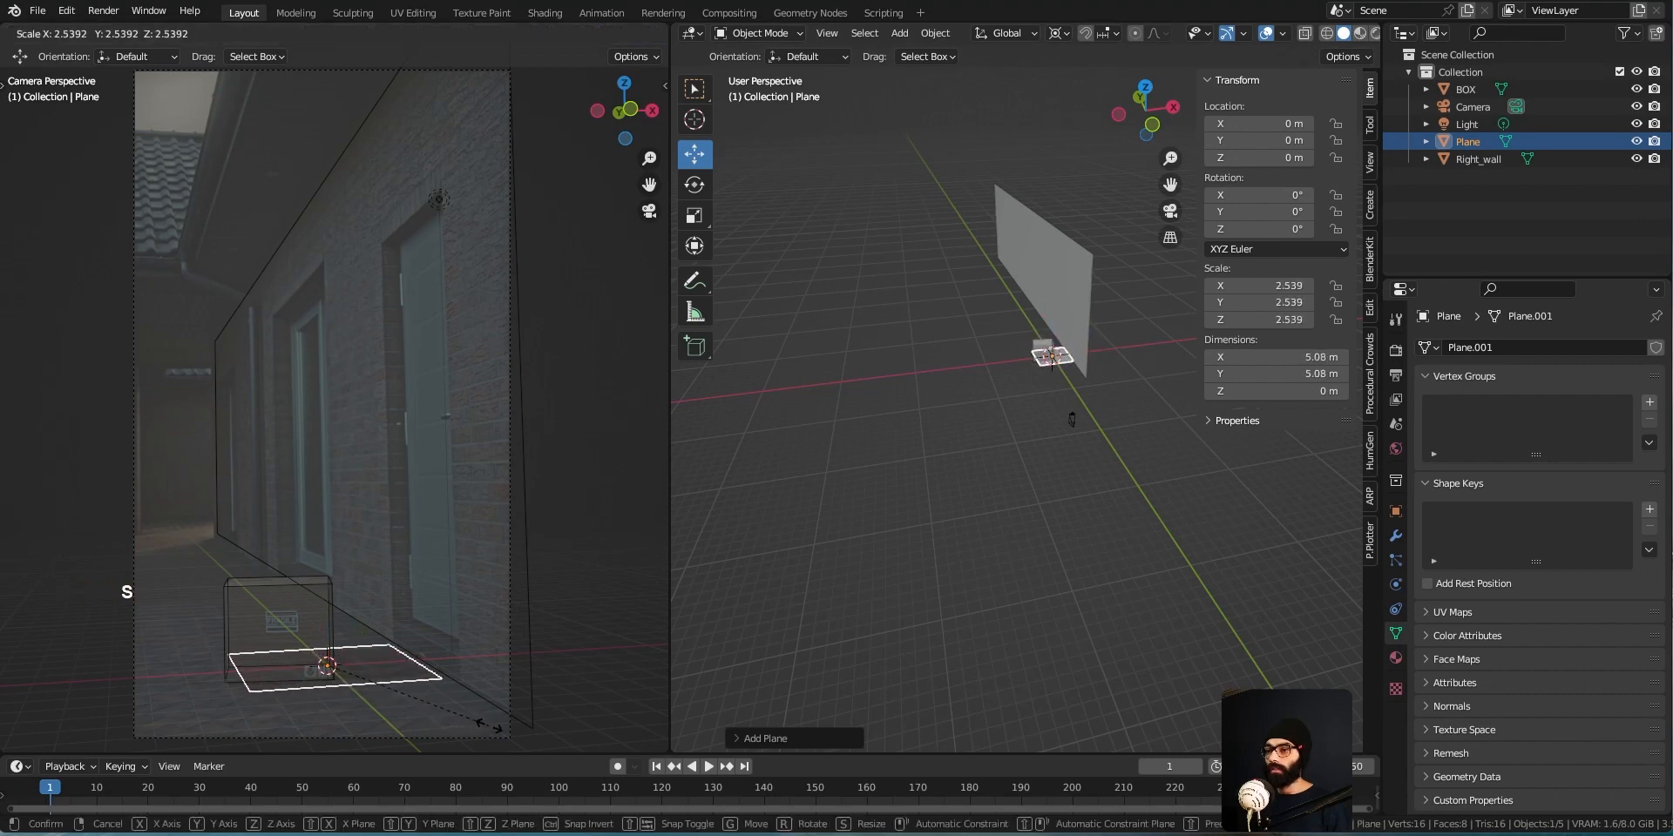
pyautogui.click(494, 735)
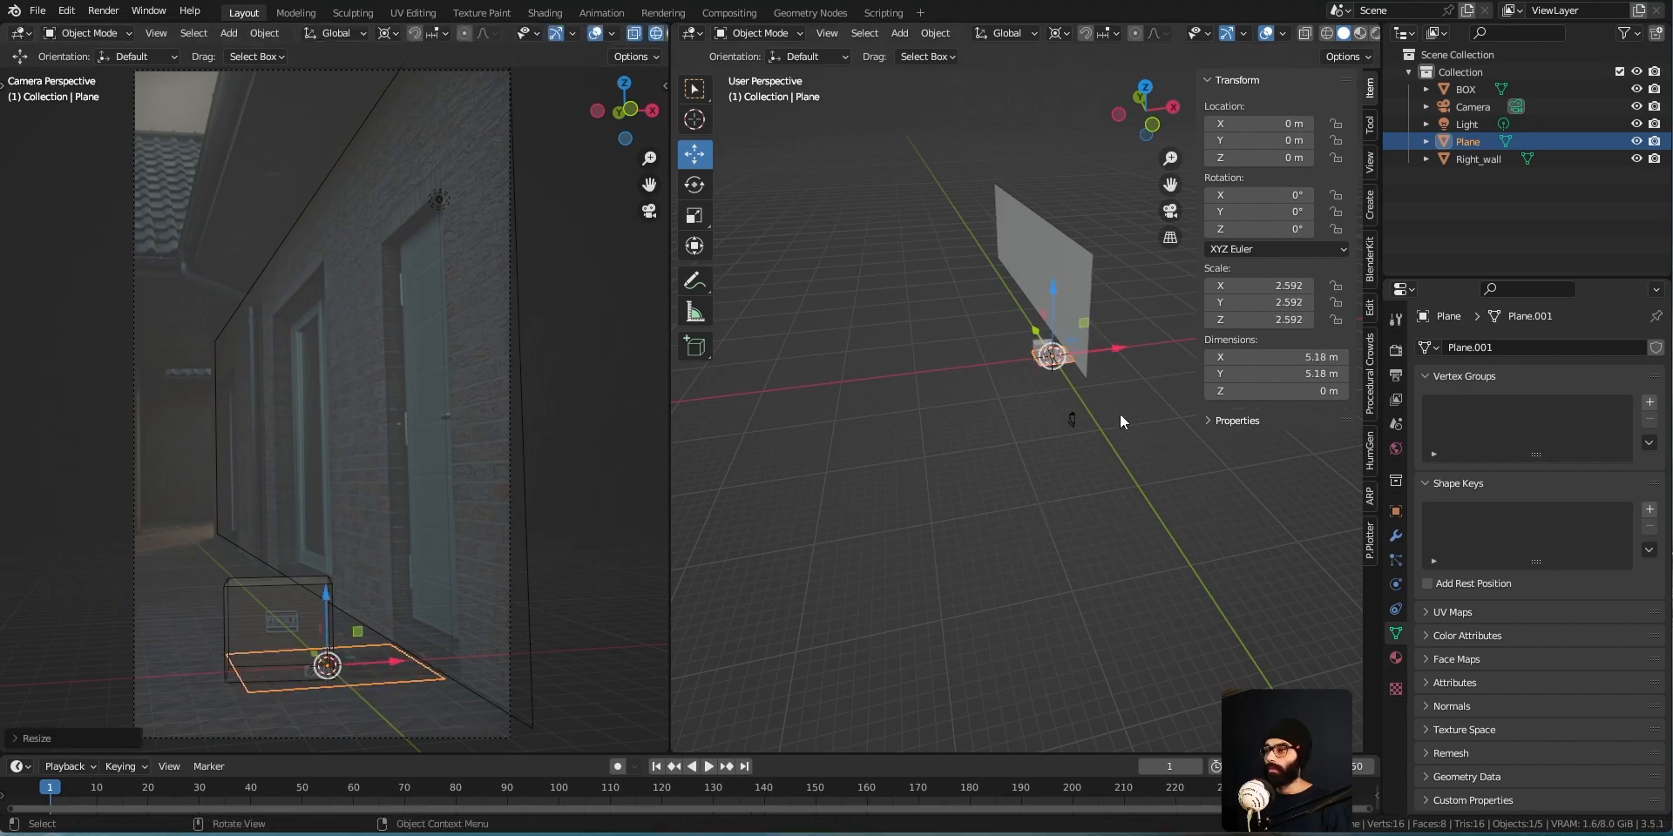
pyautogui.moveTo(1018, 420)
pyautogui.keyDown('shift'); pyautogui.mouseDown(button='middle')
pyautogui.moveTo(1012, 326)
pyautogui.moveTo(928, 252)
pyautogui.moveTo(996, 418)
pyautogui.mouseUp(button='middle'); pyautogui.keyUp('shift')
pyautogui.press('s')
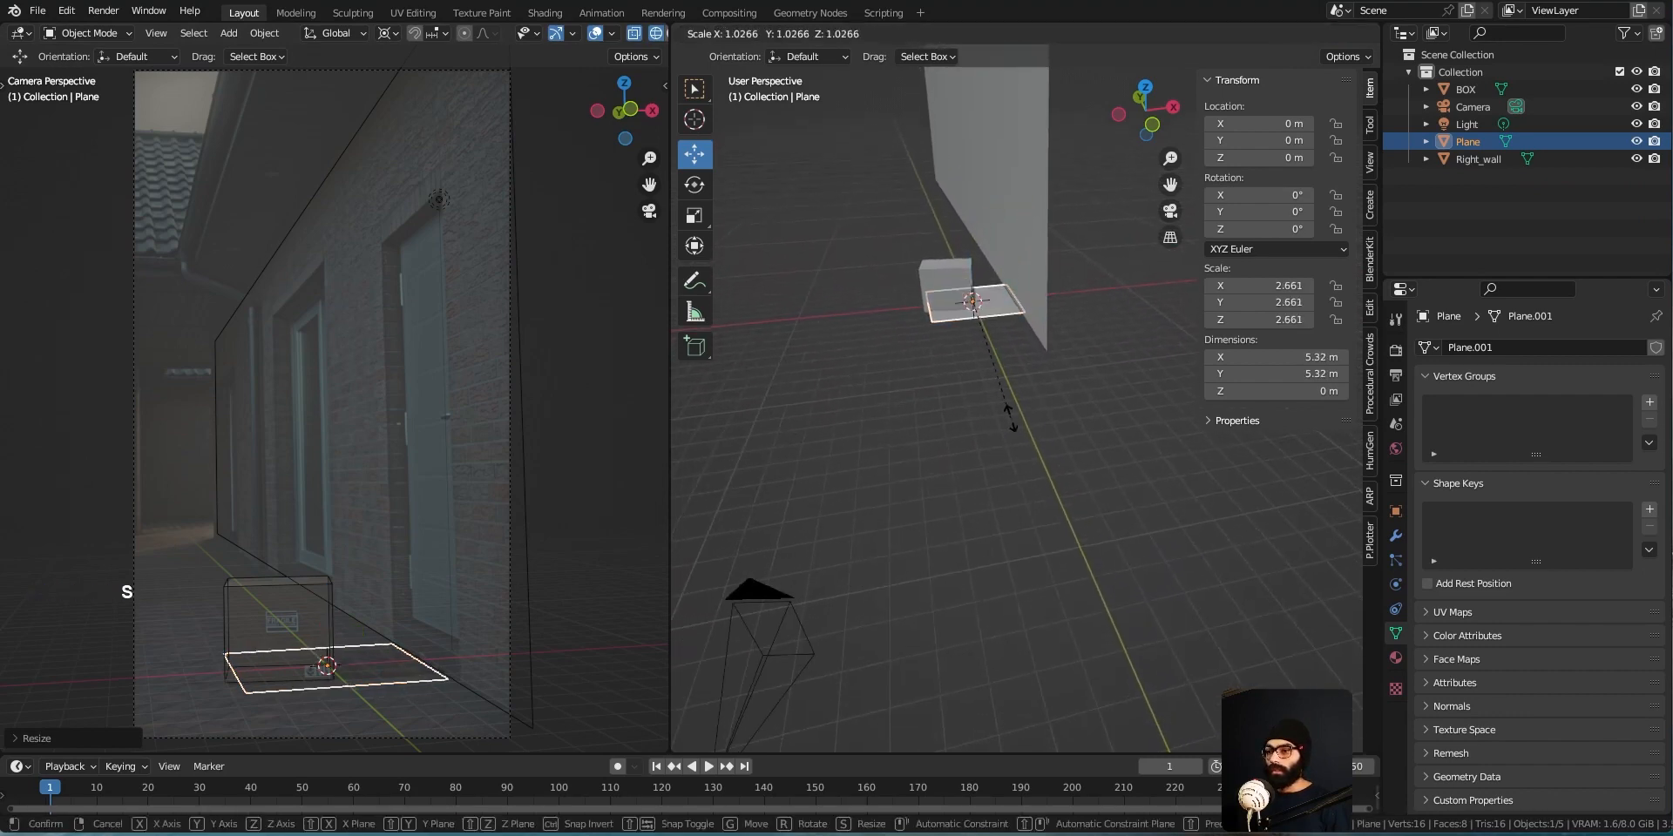
pyautogui.click(985, 418)
pyautogui.keyDown('shift'); pyautogui.moveTo(1000, 331); pyautogui.dragTo(1054, 352, button='middle'); pyautogui.keyUp('shift')
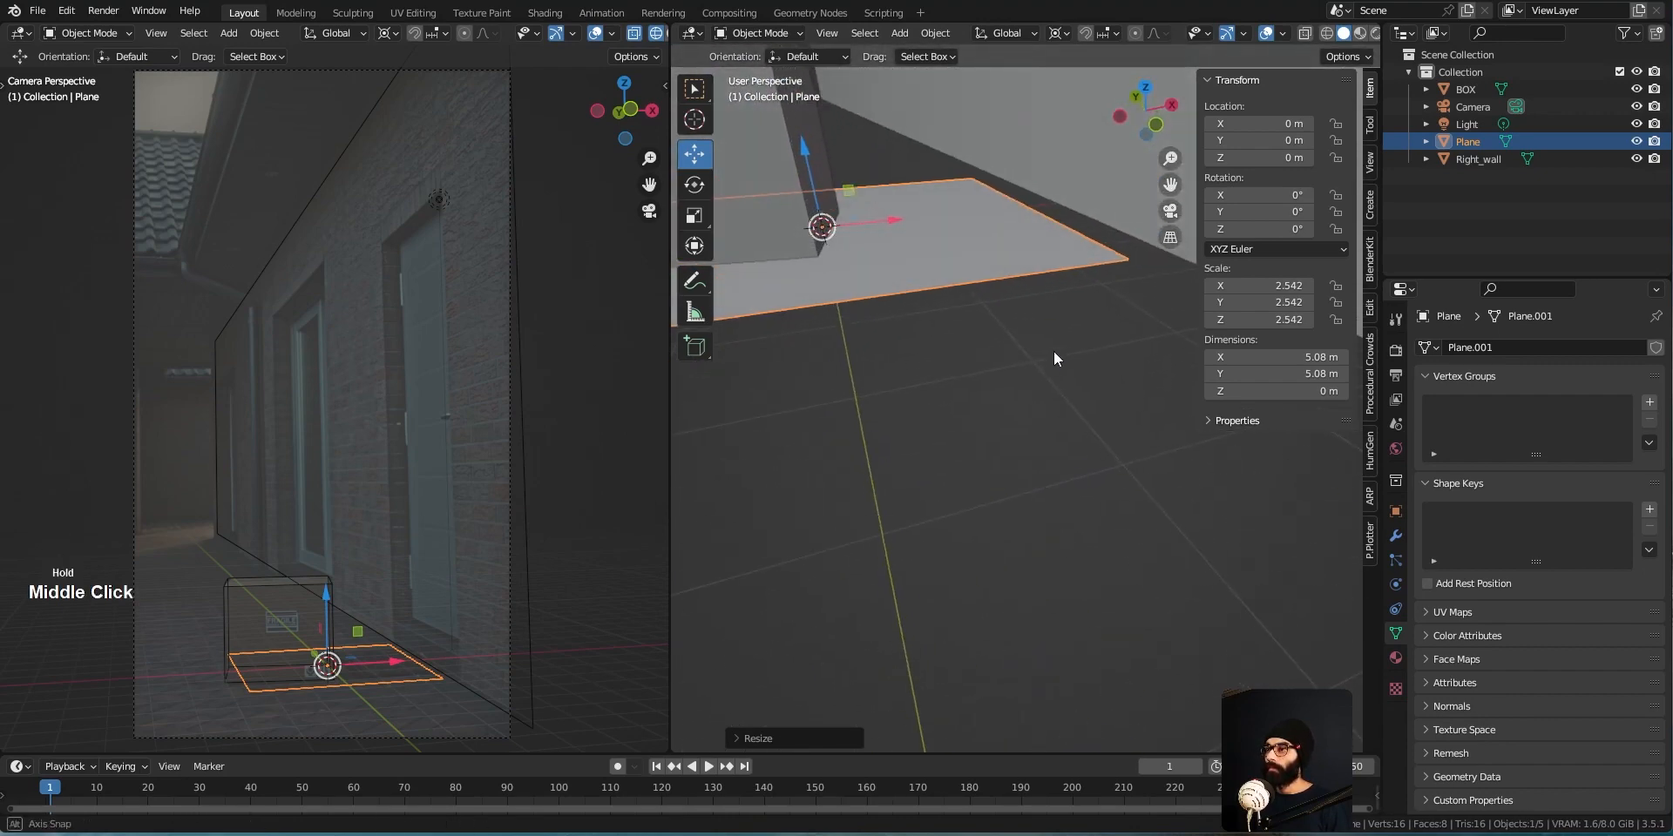
# Select the bottom edge of Right_wall in Edit Mode
pyautogui.click(979, 186)
pyautogui.press('Tab')
pyautogui.click(1113, 225)
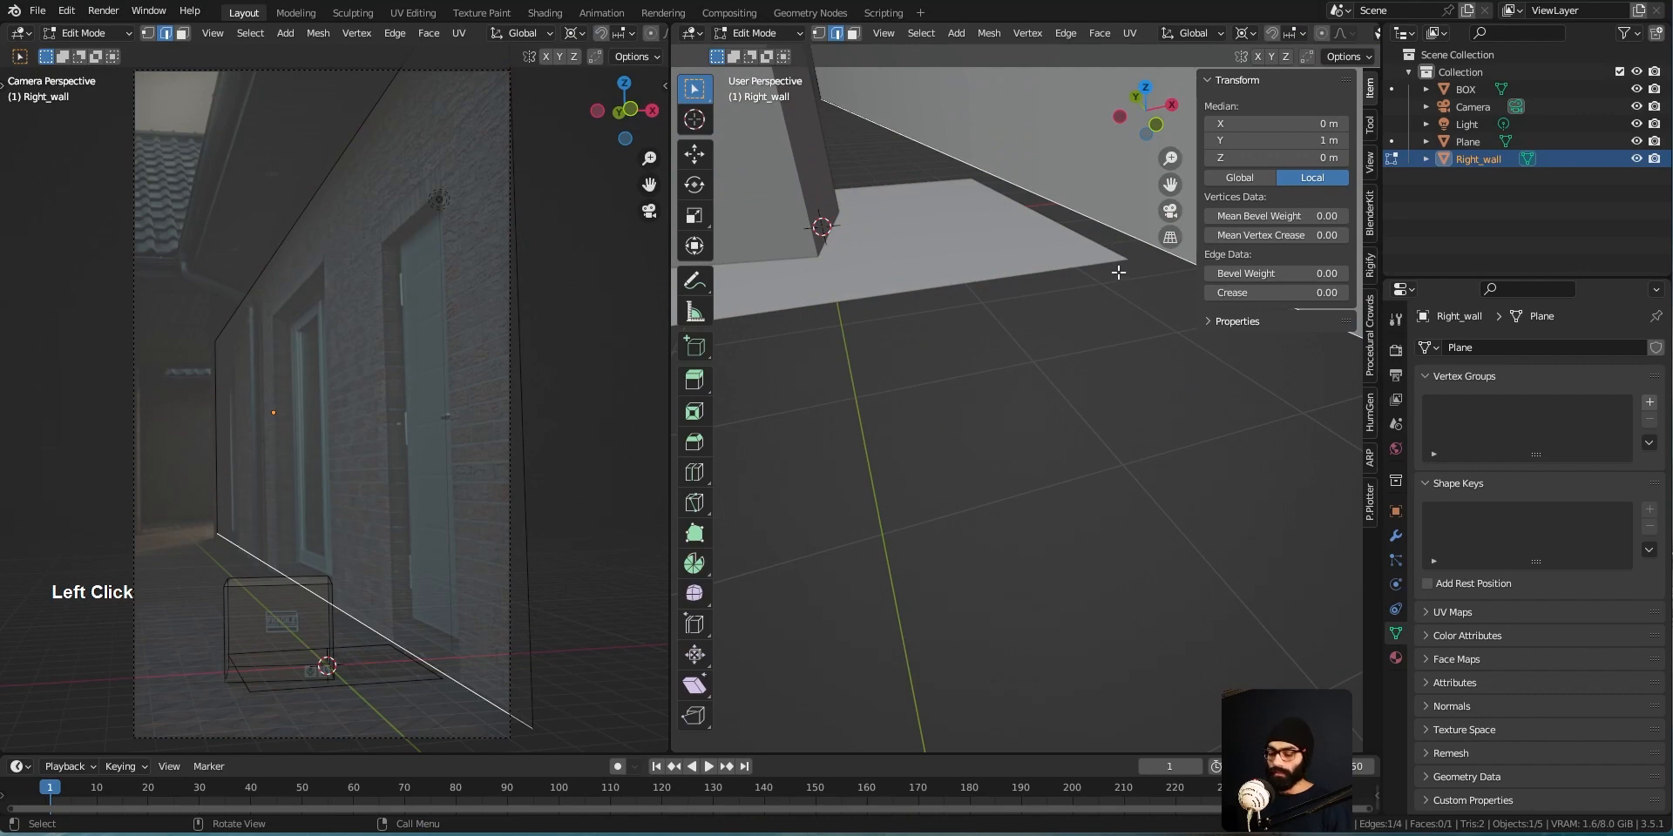
pyautogui.press('g')
pyautogui.press('z')
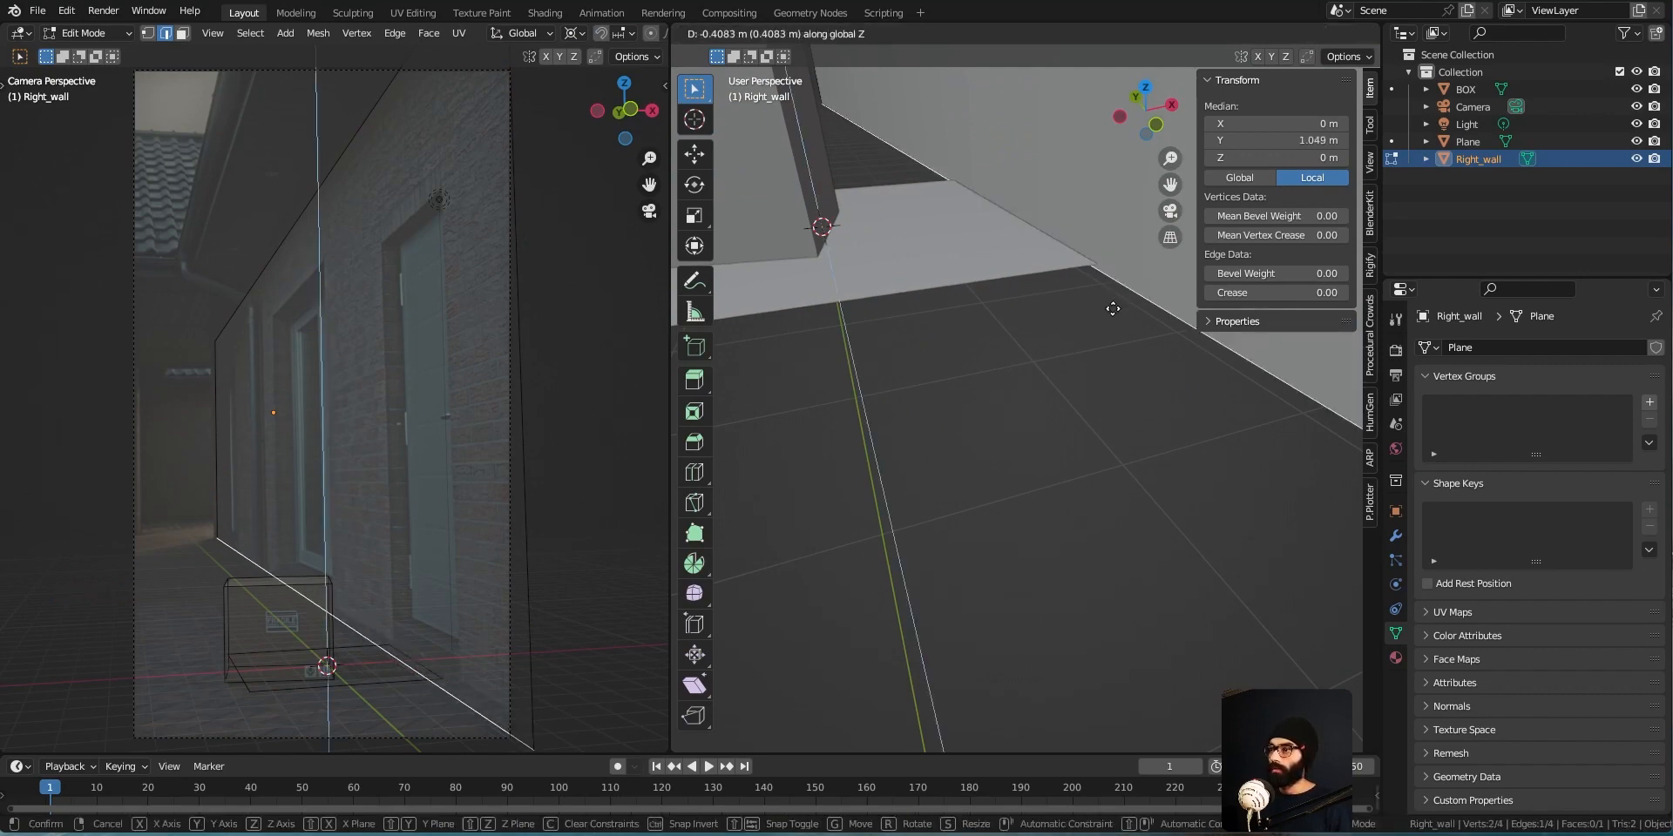
pyautogui.rightClick(1041, 273)
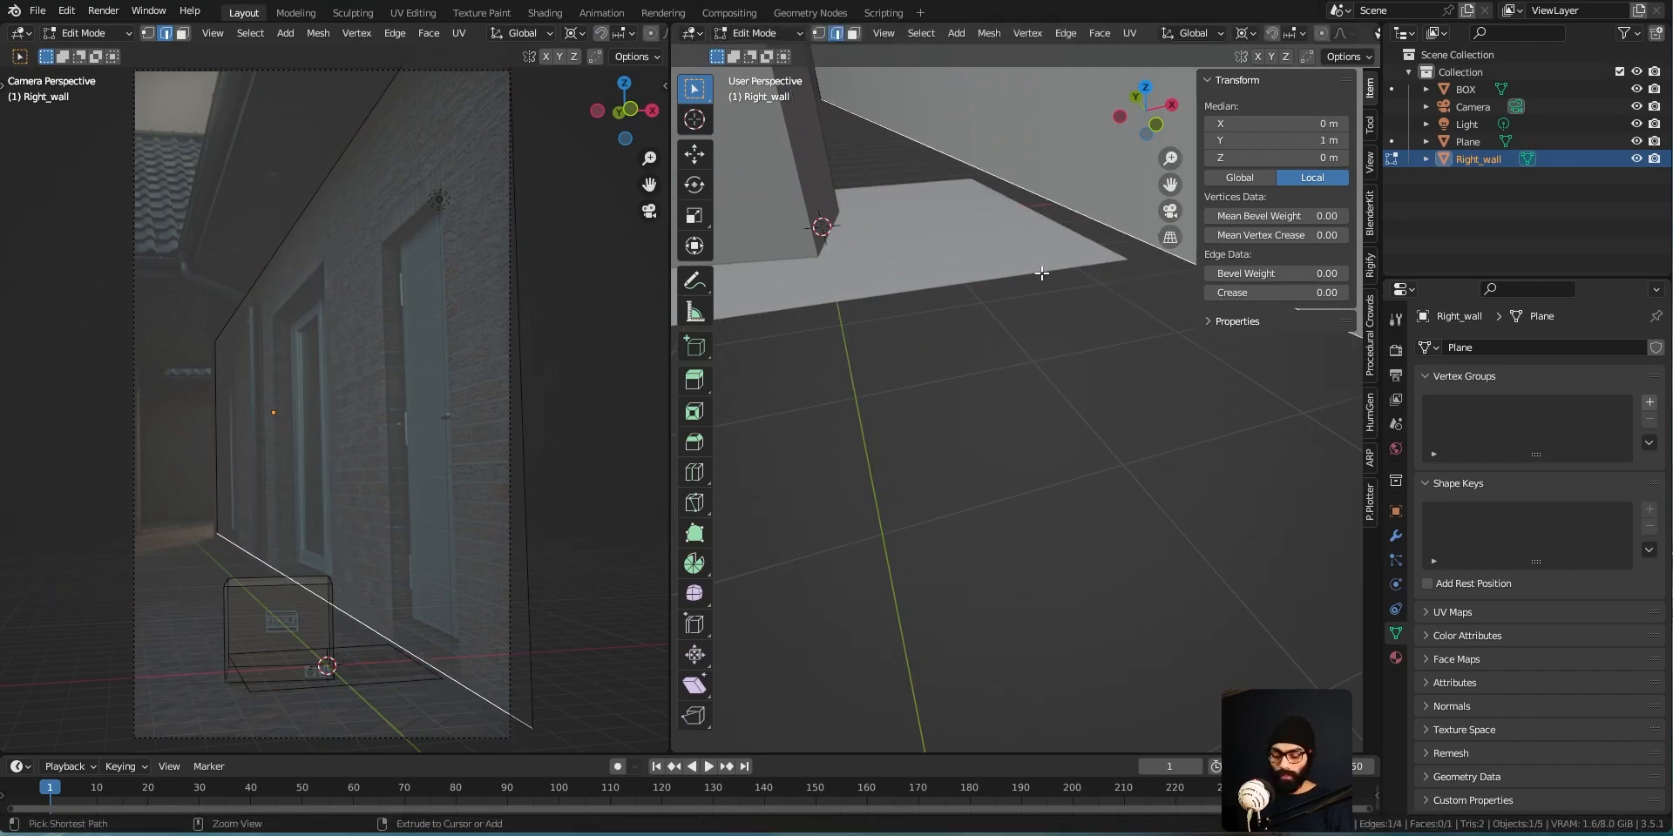
# Set snapping to Edge, lower the wall's bottom edge about 0.36 m along Z toward the ground plane's level, and return to Object Mode
pyautogui.hotkey('ctrl', 'shift', 'Tab')
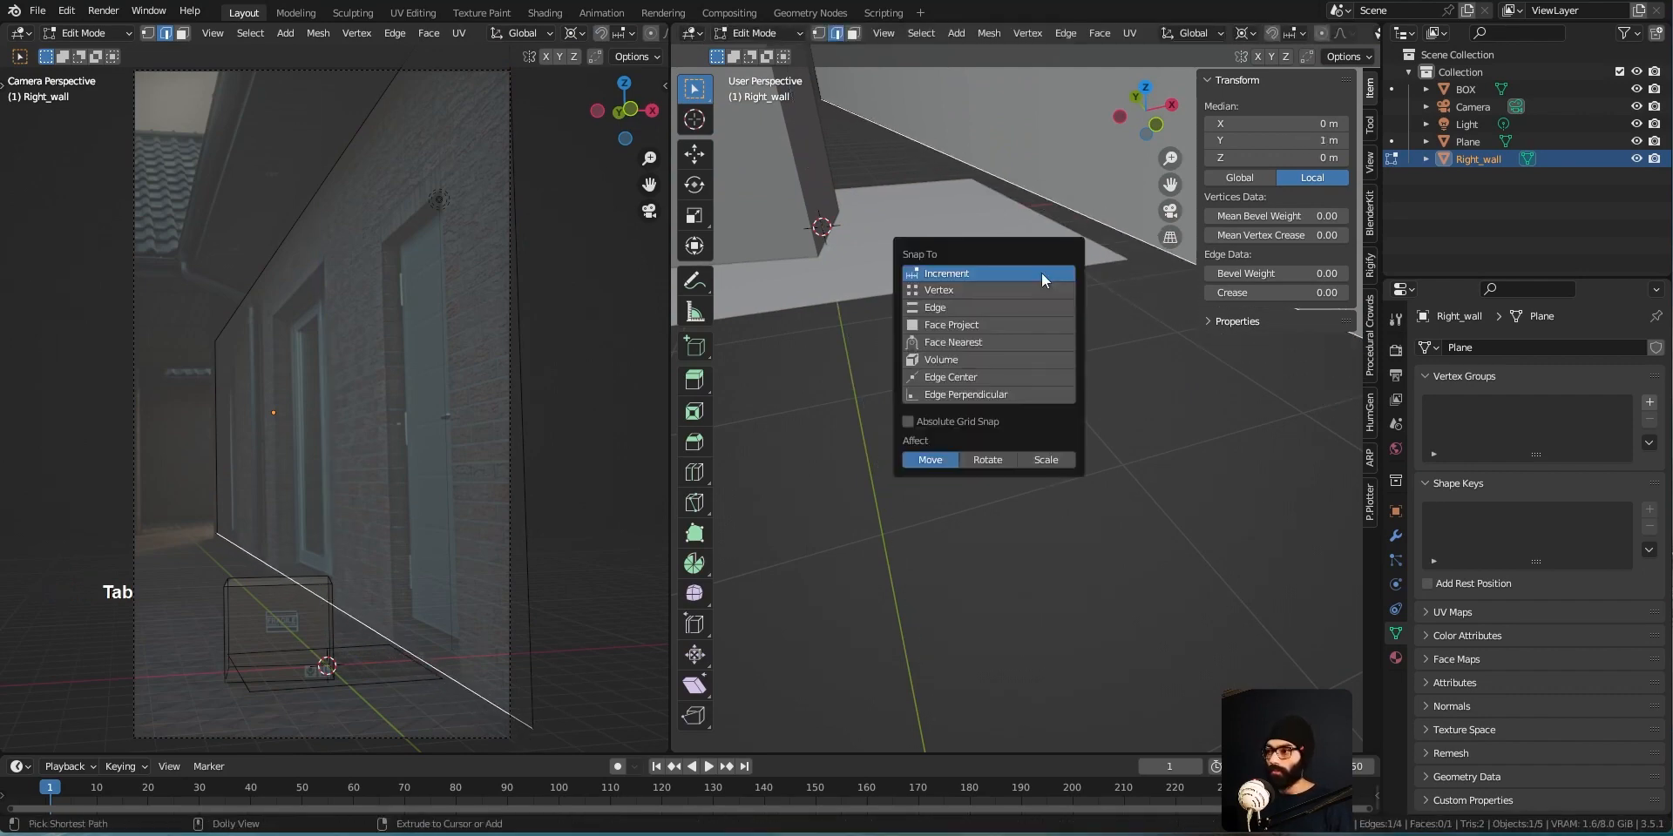
pyautogui.click(956, 308)
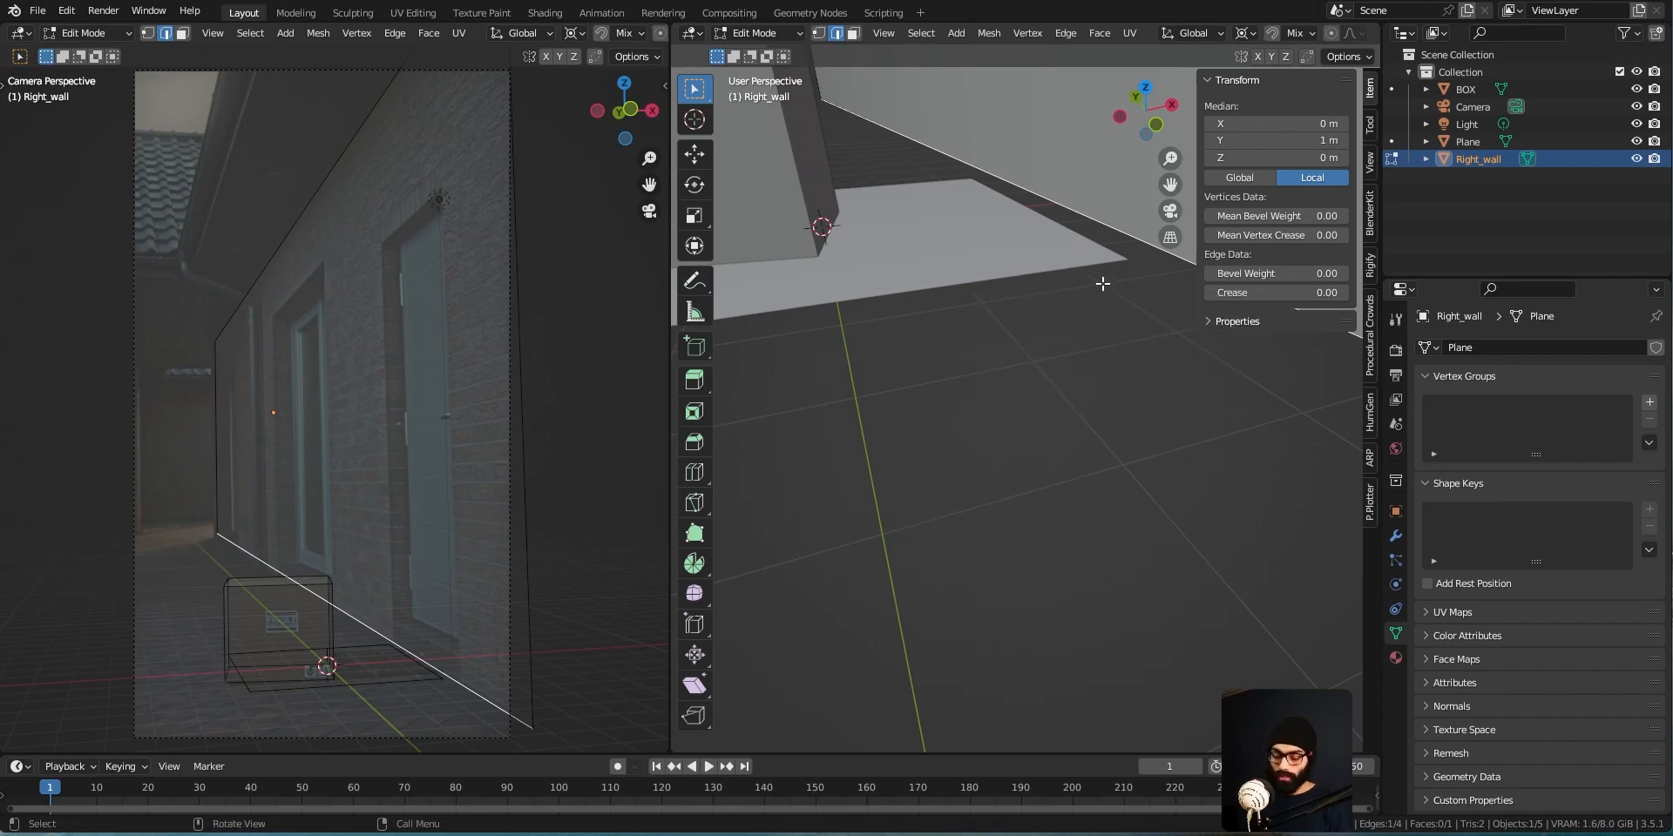
pyautogui.press('g')
pyautogui.press('z')
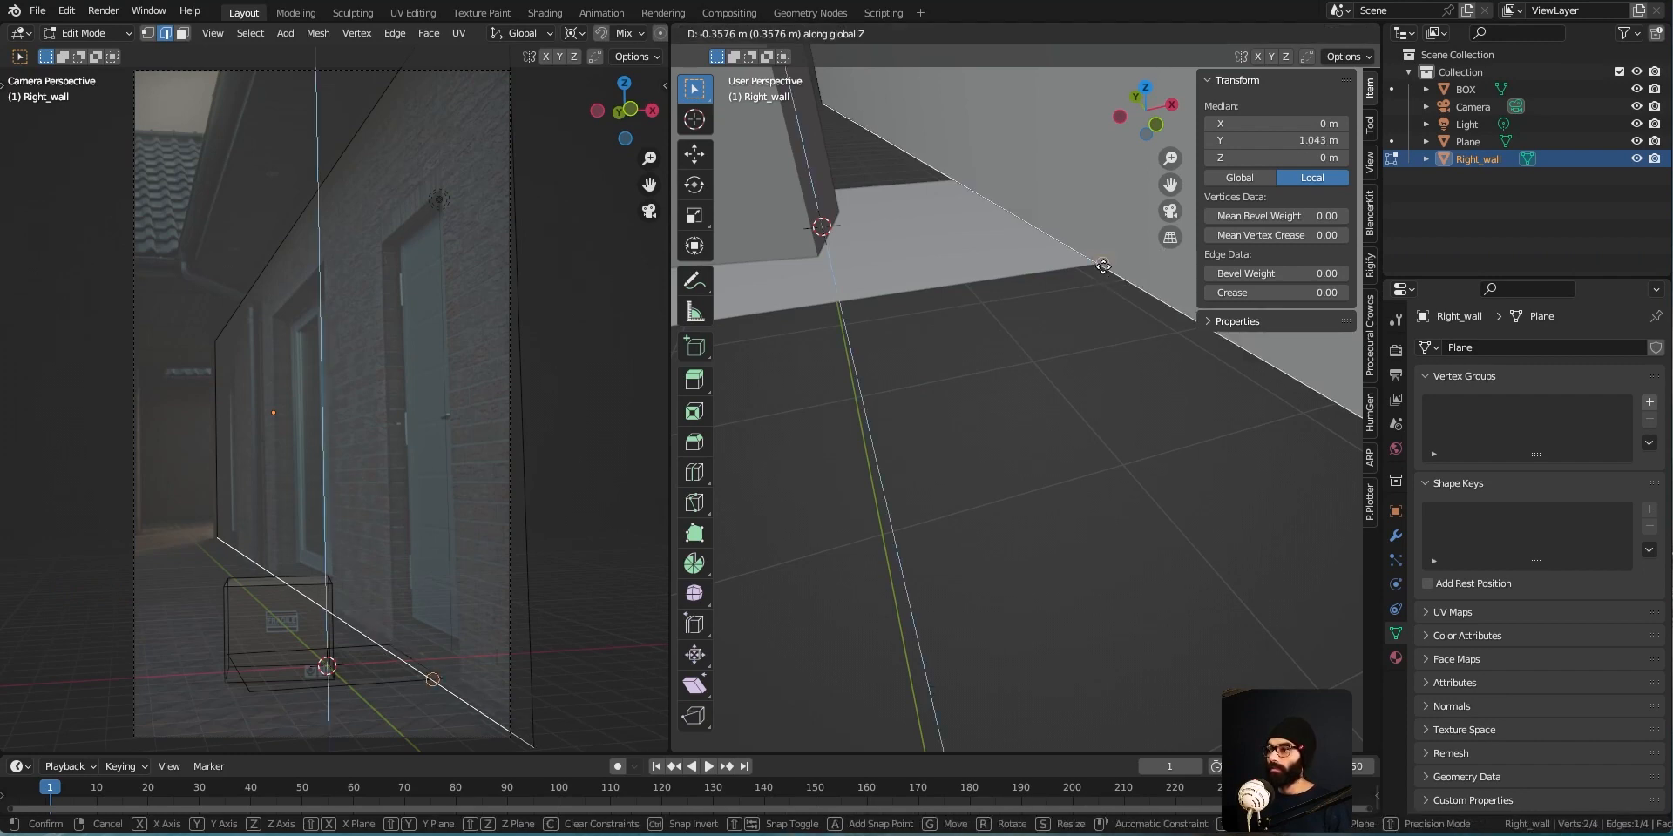
pyautogui.click(1094, 369)
pyautogui.keyDown('shift'); pyautogui.moveTo(1094, 369); pyautogui.dragTo(1057, 354, button='middle'); pyautogui.keyUp('shift')
pyautogui.press('Tab')
# Move the ground plane along the X axis to about -0.32 m with edge snapping
pyautogui.moveTo(901, 442); pyautogui.dragTo(967, 472, button='middle')
pyautogui.click(944, 380)
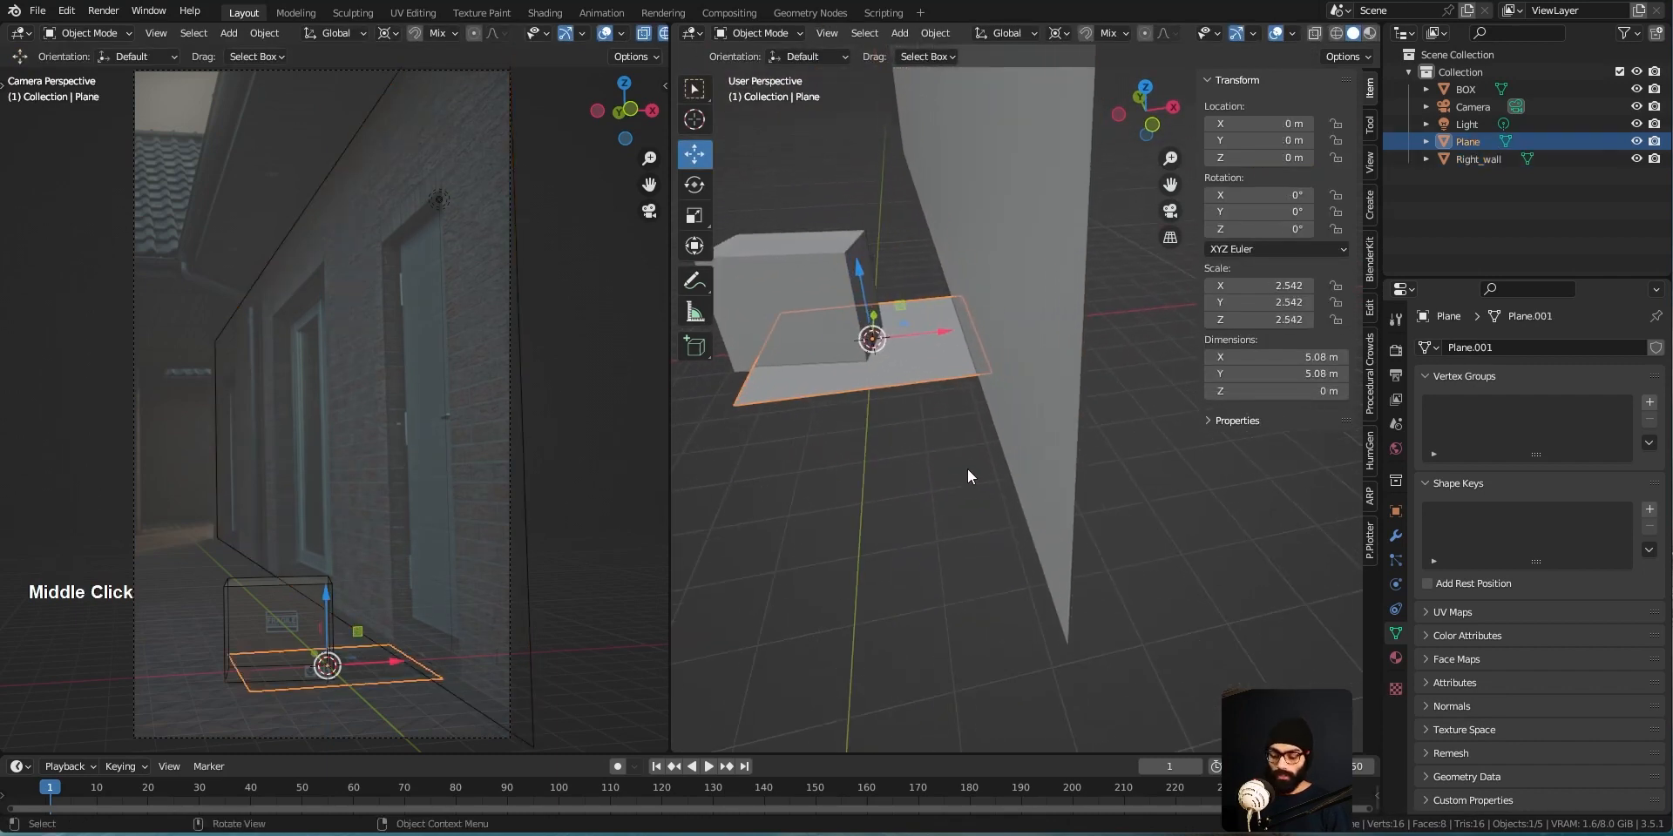
pyautogui.press('g')
pyautogui.press('x')
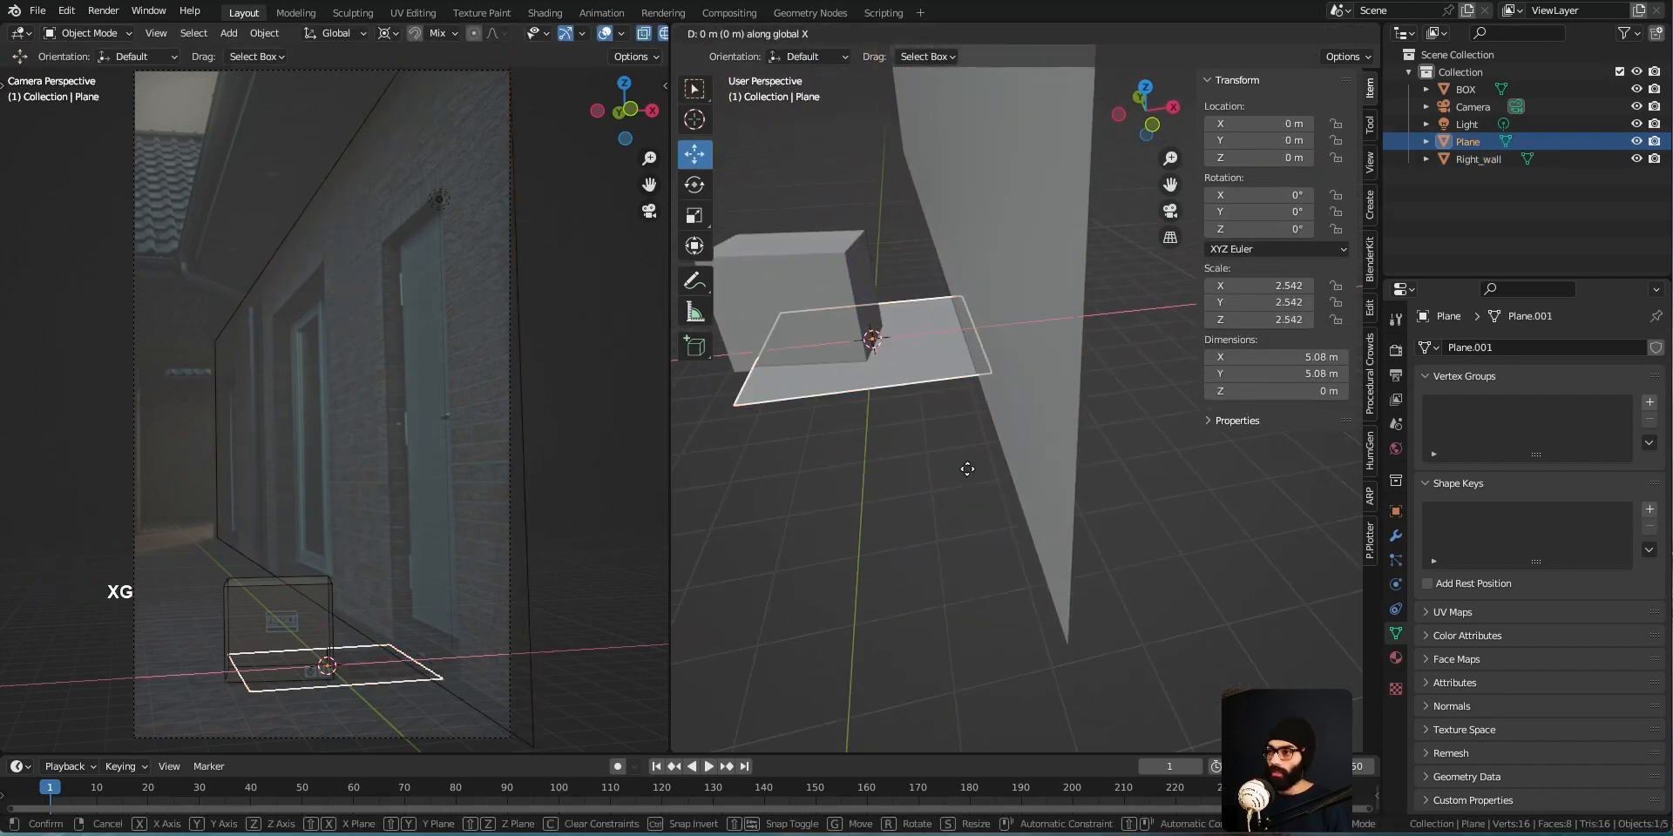
pyautogui.click(964, 336)
pyautogui.moveTo(978, 463); pyautogui.dragTo(997, 535, button='middle')
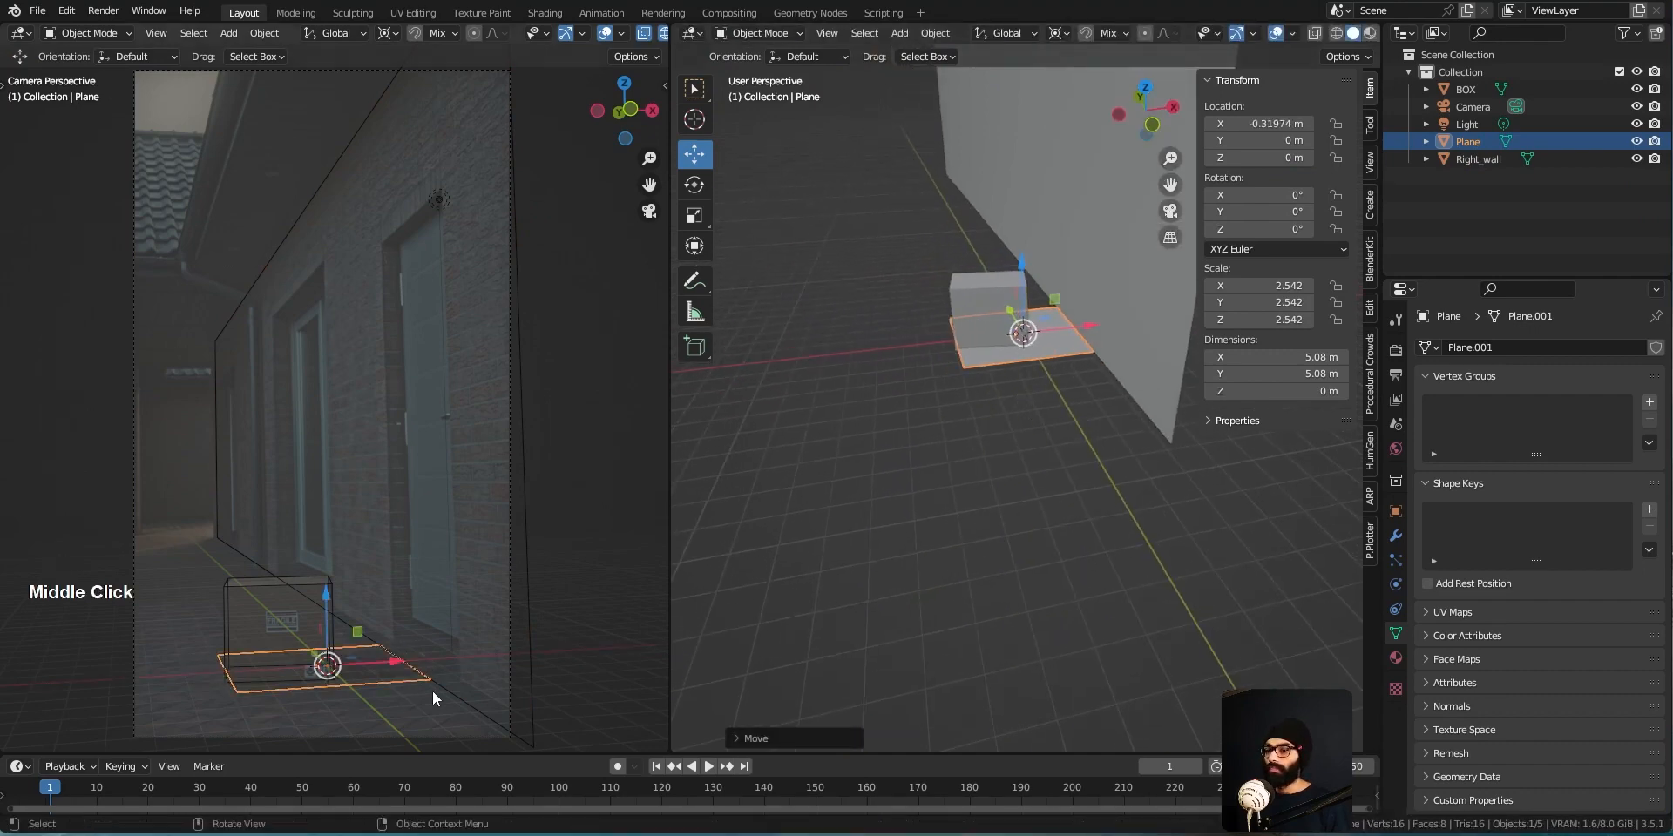
# Raise Right_wall's bottom edge along Z to a local Y of about 0.997 m in Edit Mode, then return to Object Mode
pyautogui.keyDown('shift'); pyautogui.moveTo(459, 642); pyautogui.dragTo(471, 490, button='middle'); pyautogui.keyUp('shift')
pyautogui.keyDown('ctrl'); pyautogui.moveTo(470, 490); pyautogui.dragTo(377, 607, button='middle'); pyautogui.keyUp('ctrl')
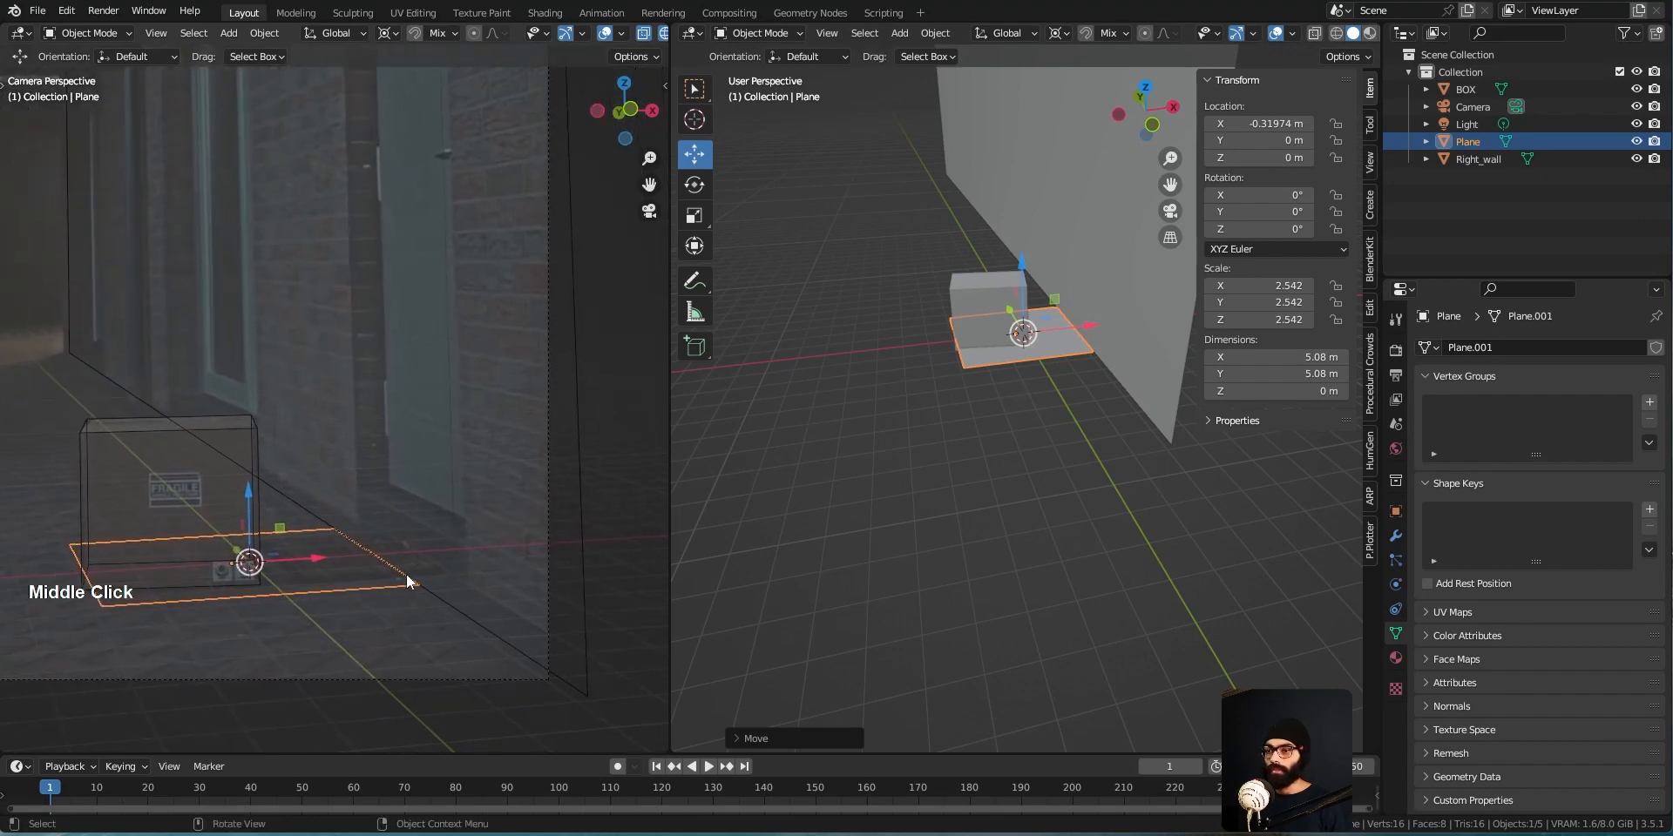
pyautogui.click(1157, 359)
pyautogui.press('Tab')
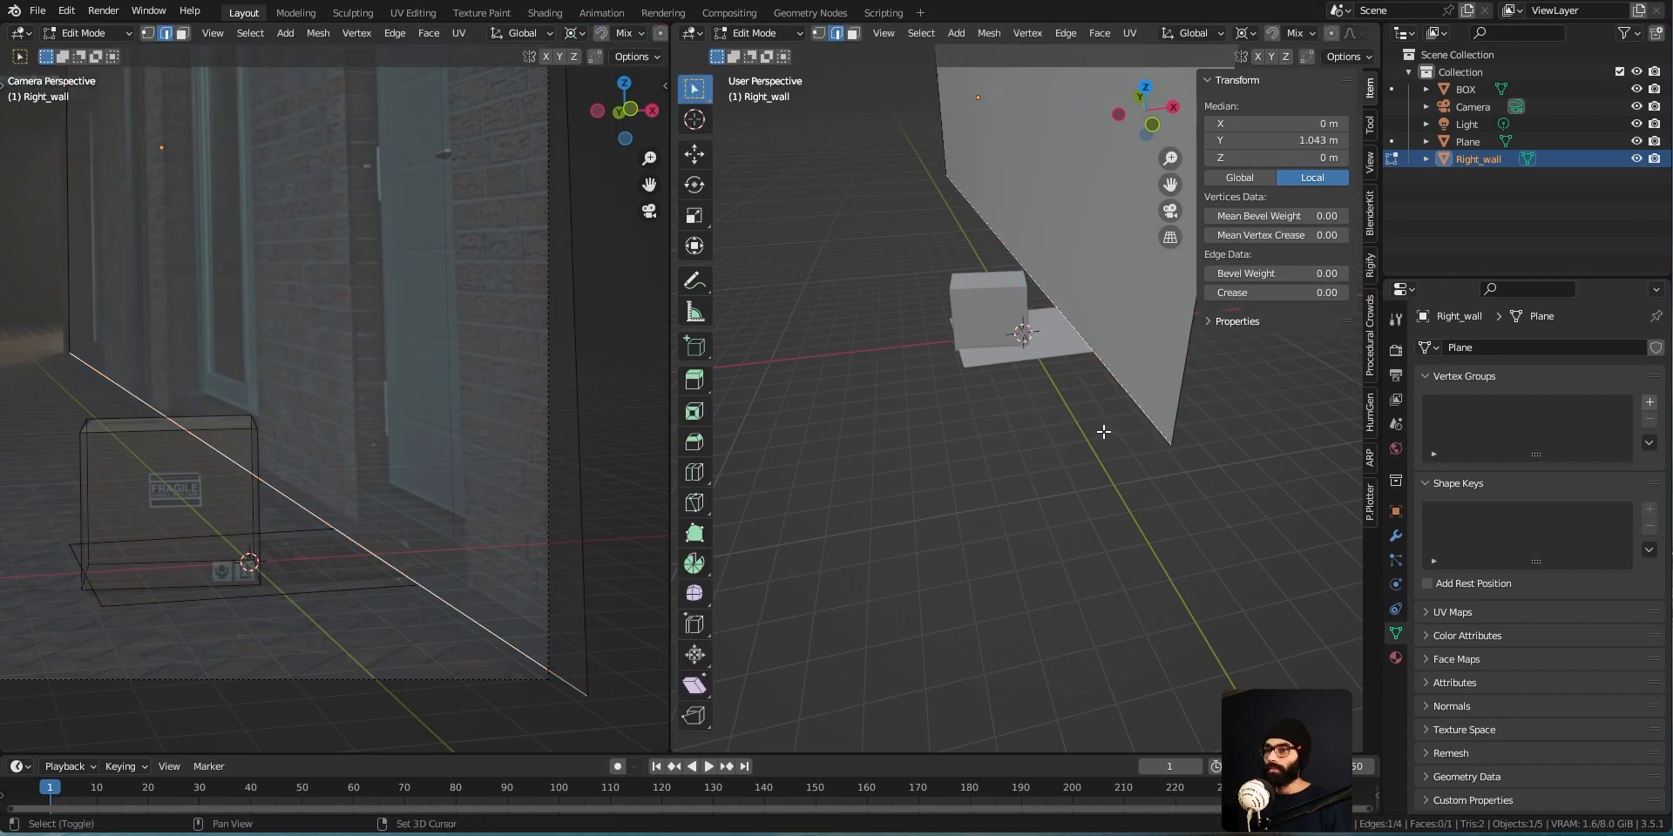
pyautogui.keyDown('shift'); pyautogui.moveTo(1102, 431); pyautogui.dragTo(1066, 436, button='middle'); pyautogui.keyUp('shift')
pyautogui.press('g')
pyautogui.press('z')
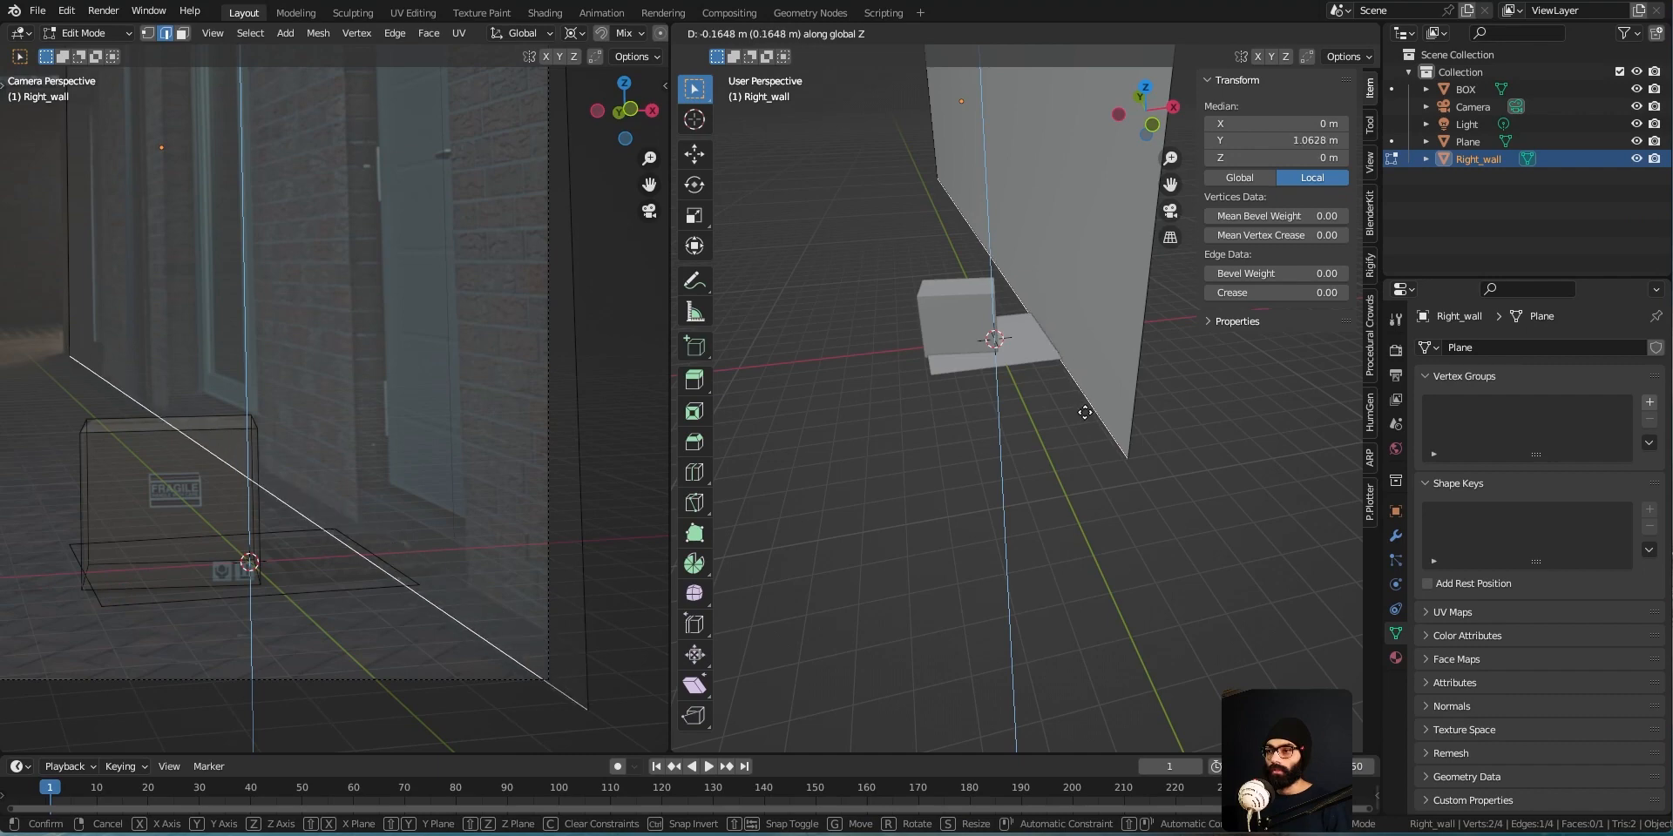
pyautogui.click(1088, 400)
pyautogui.moveTo(1040, 416); pyautogui.dragTo(1059, 316, button='middle')
pyautogui.click(1058, 315)
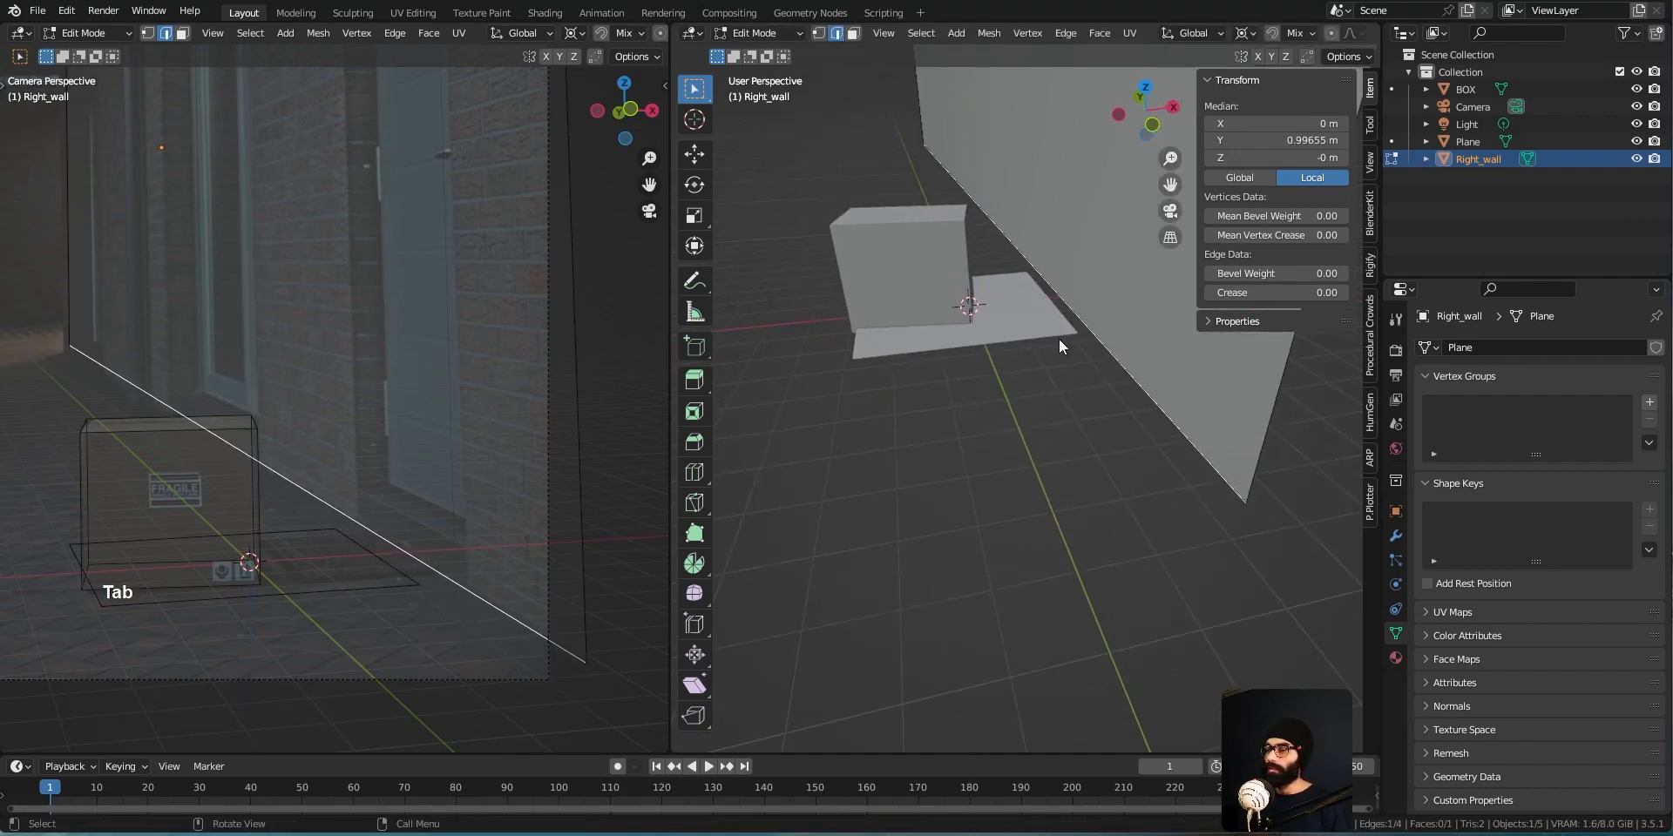
pyautogui.press('Tab')
# Extend the ground plane's wall-side edge along X in Edit Mode, making the plane about 5.29 m wide to meet the wall
pyautogui.click(979, 332)
pyautogui.press('Tab')
pyautogui.click(993, 359)
pyautogui.click(1073, 336)
pyautogui.press('g')
pyautogui.press('x')
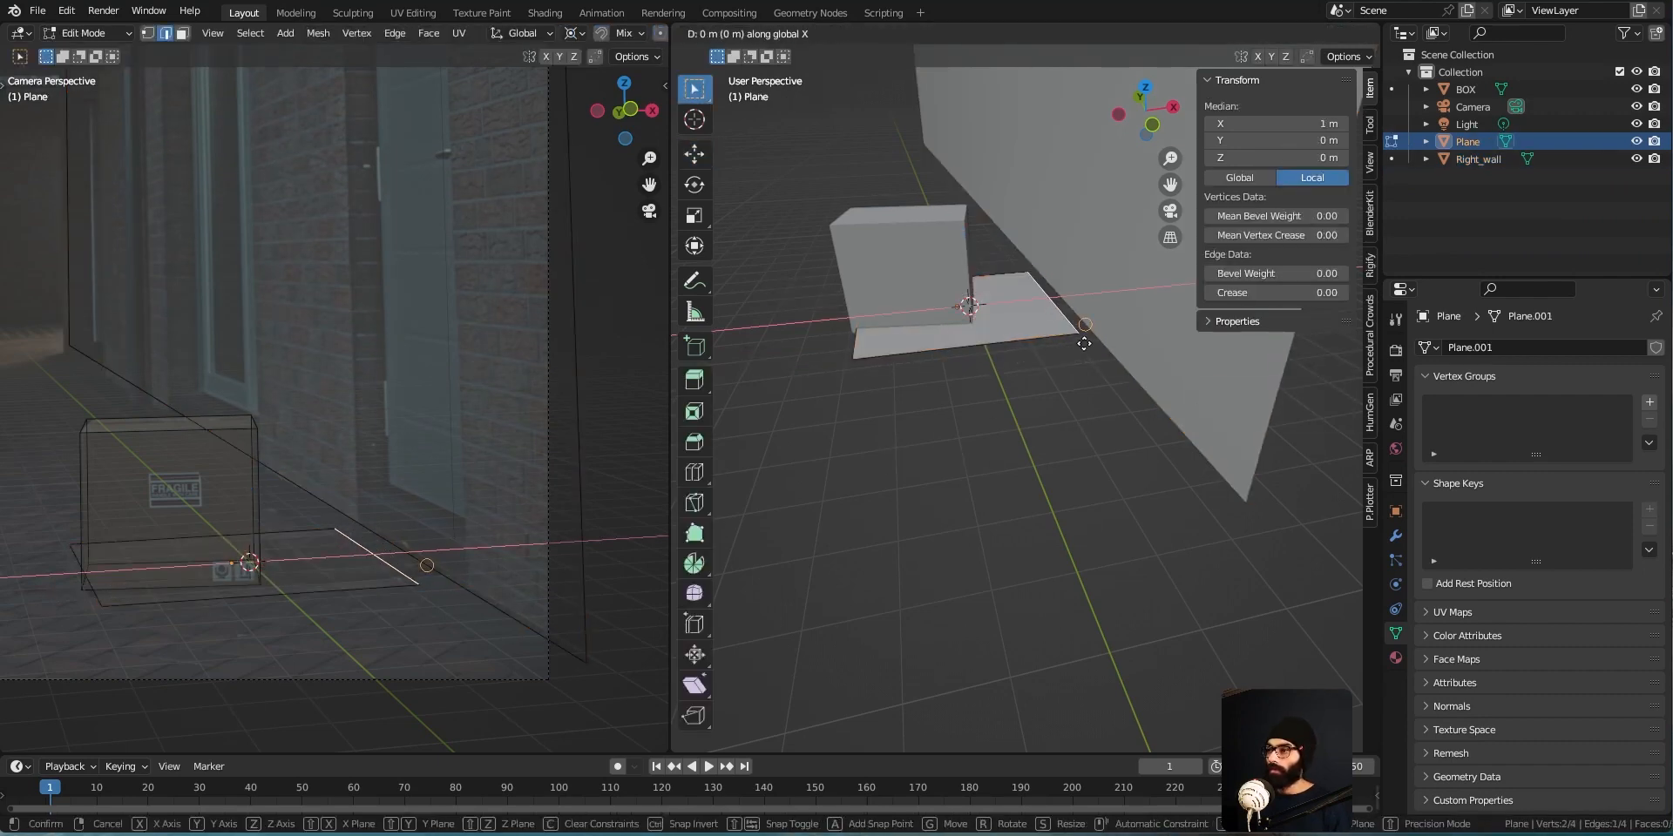
pyautogui.click(1095, 322)
pyautogui.moveTo(1095, 322); pyautogui.dragTo(1068, 360, button='middle')
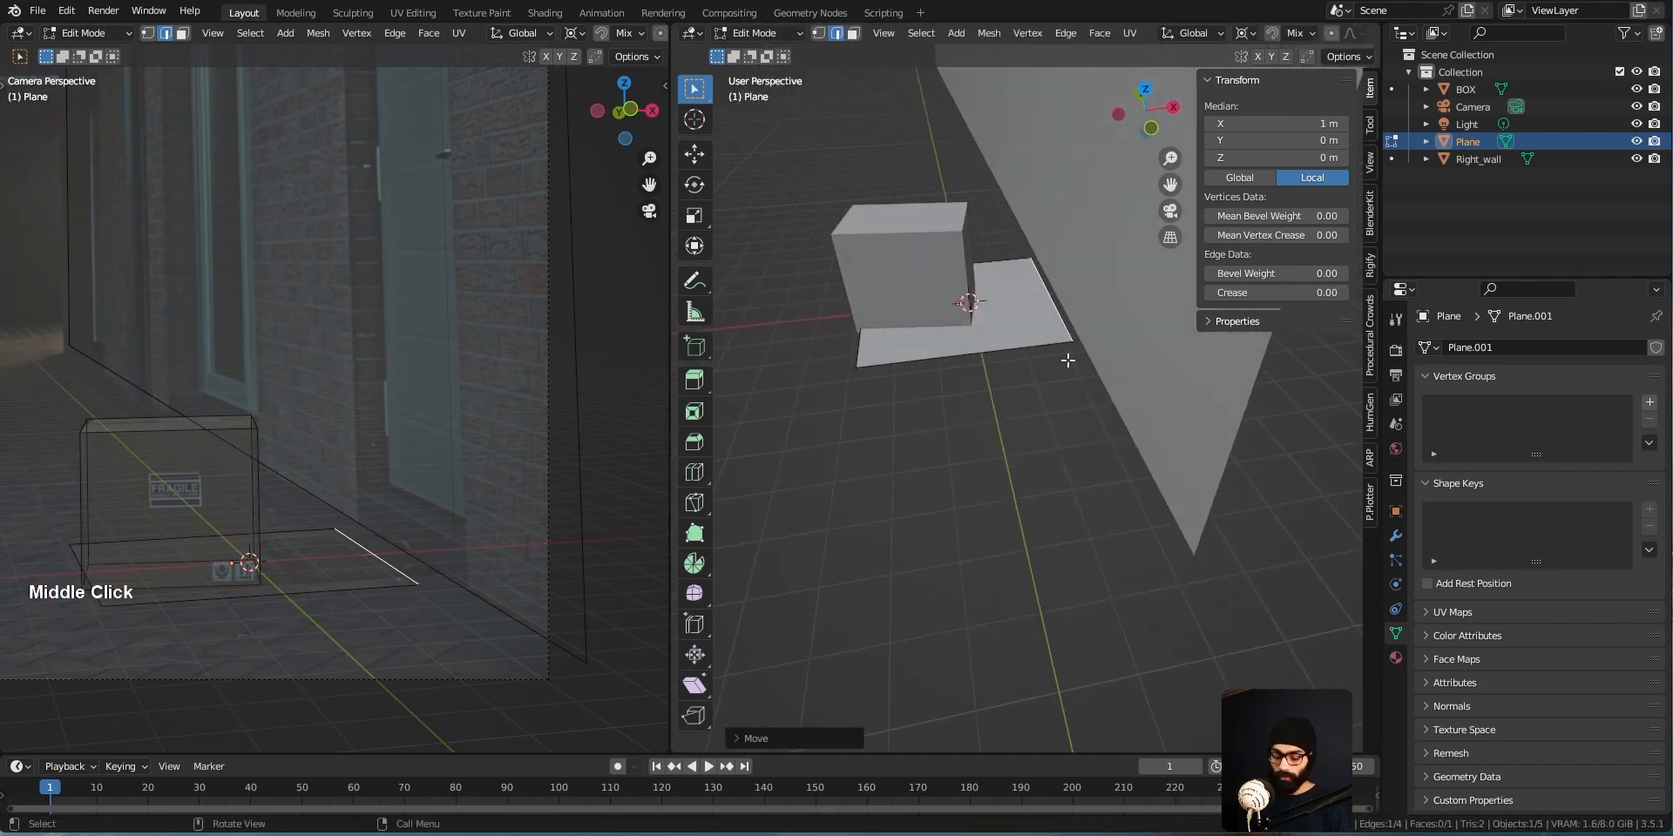
pyautogui.press('g')
pyautogui.press('x')
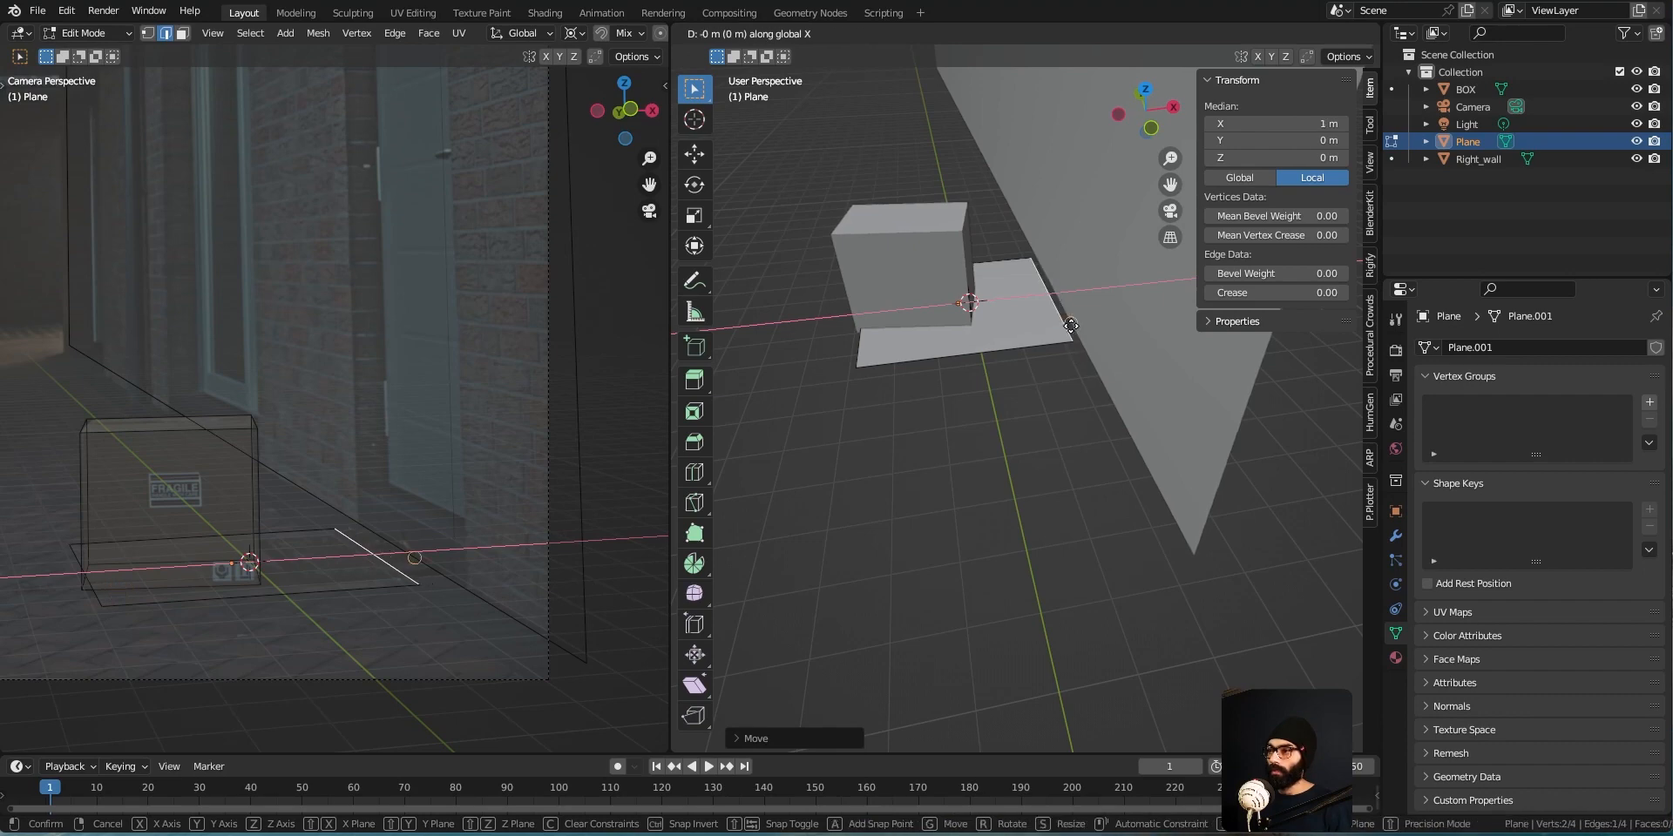
pyautogui.click(1071, 325)
# Snap the 3D cursor to the ground plane's wall-side edge and return to Object Mode
pyautogui.moveTo(1071, 325); pyautogui.dragTo(1076, 398, button='middle')
pyautogui.press('Tab')
pyautogui.press('Tab')
pyautogui.press('Tab')
pyautogui.scroll(-3, 1043, 385)
pyautogui.scroll(-3, 530, 460)
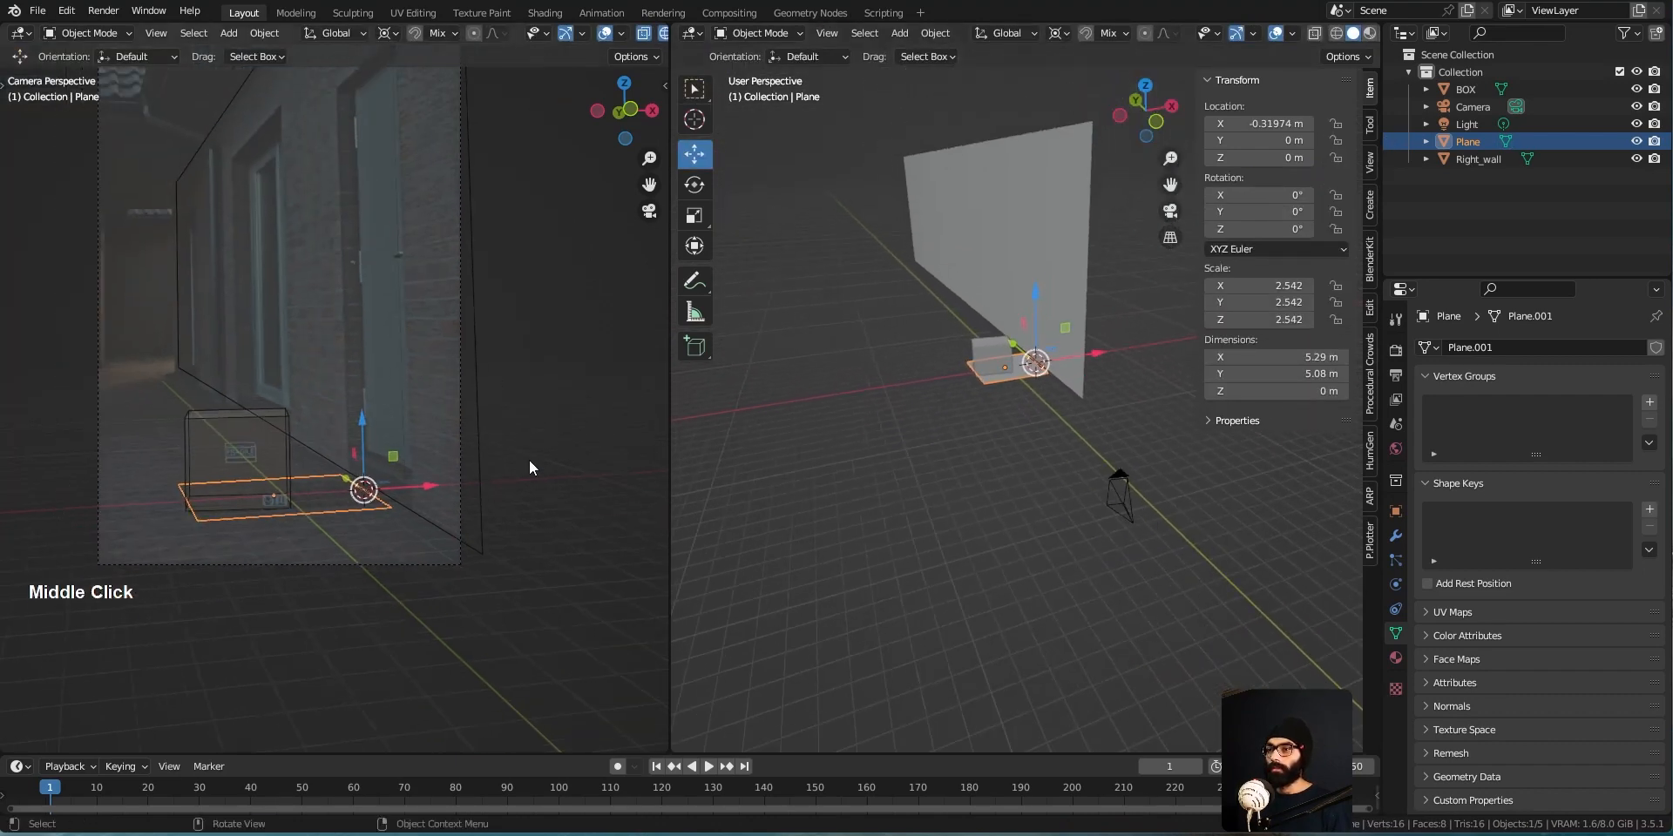
# Scale the ground plane along X to about 7.98 m and move it along Y to about -5.97 m, toward the camera
pyautogui.keyDown('shift'); pyautogui.moveTo(453, 470); pyautogui.dragTo(500, 547, button='middle'); pyautogui.keyUp('shift')
pyautogui.press('Home')
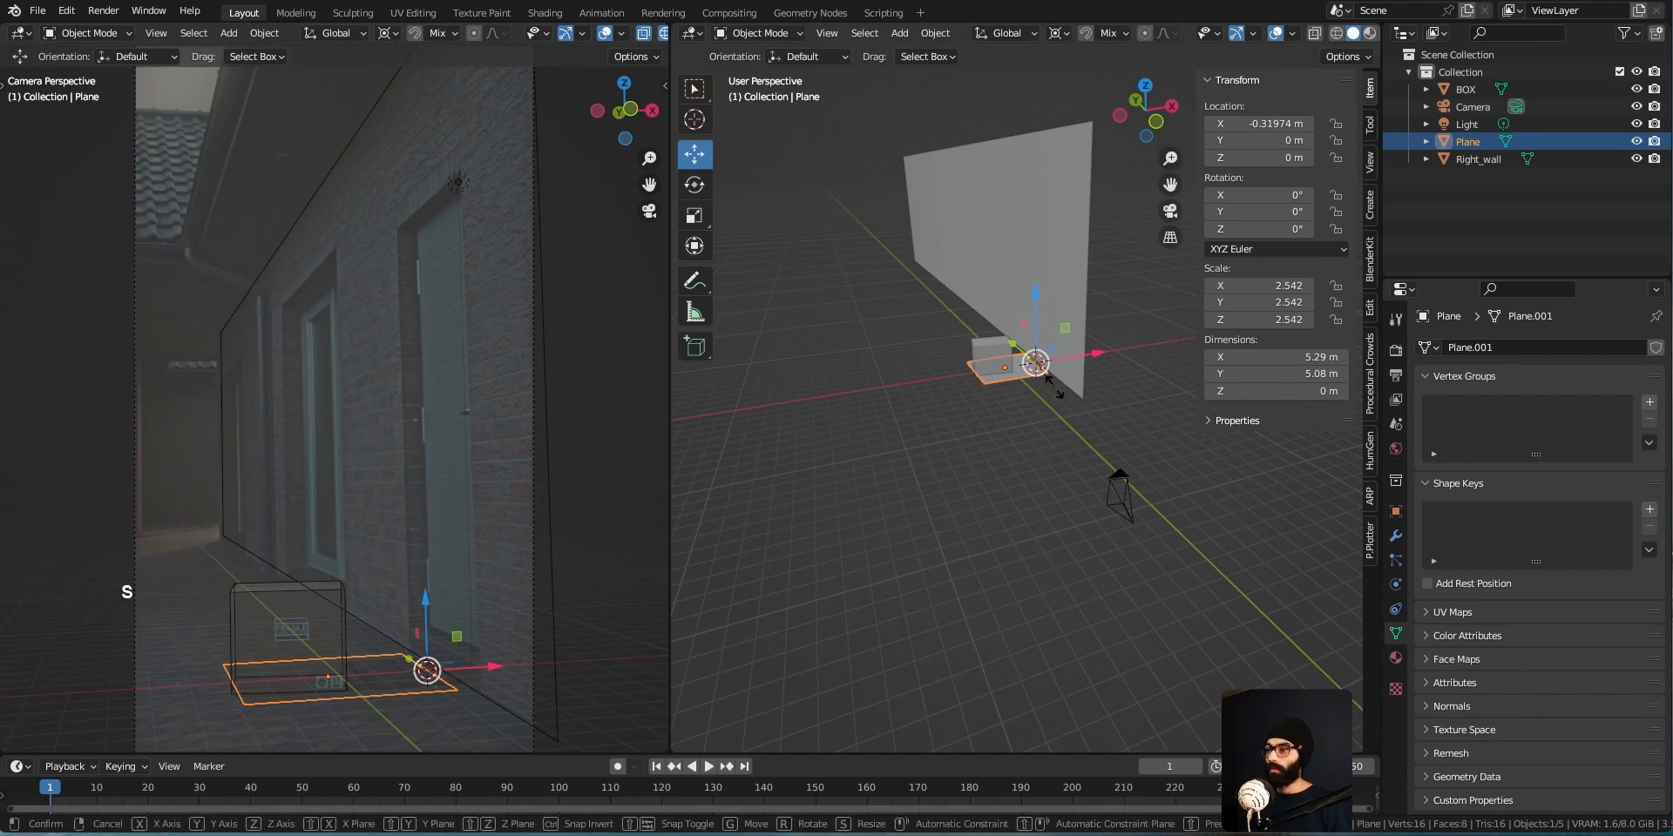
pyautogui.press('s')
pyautogui.press('x')
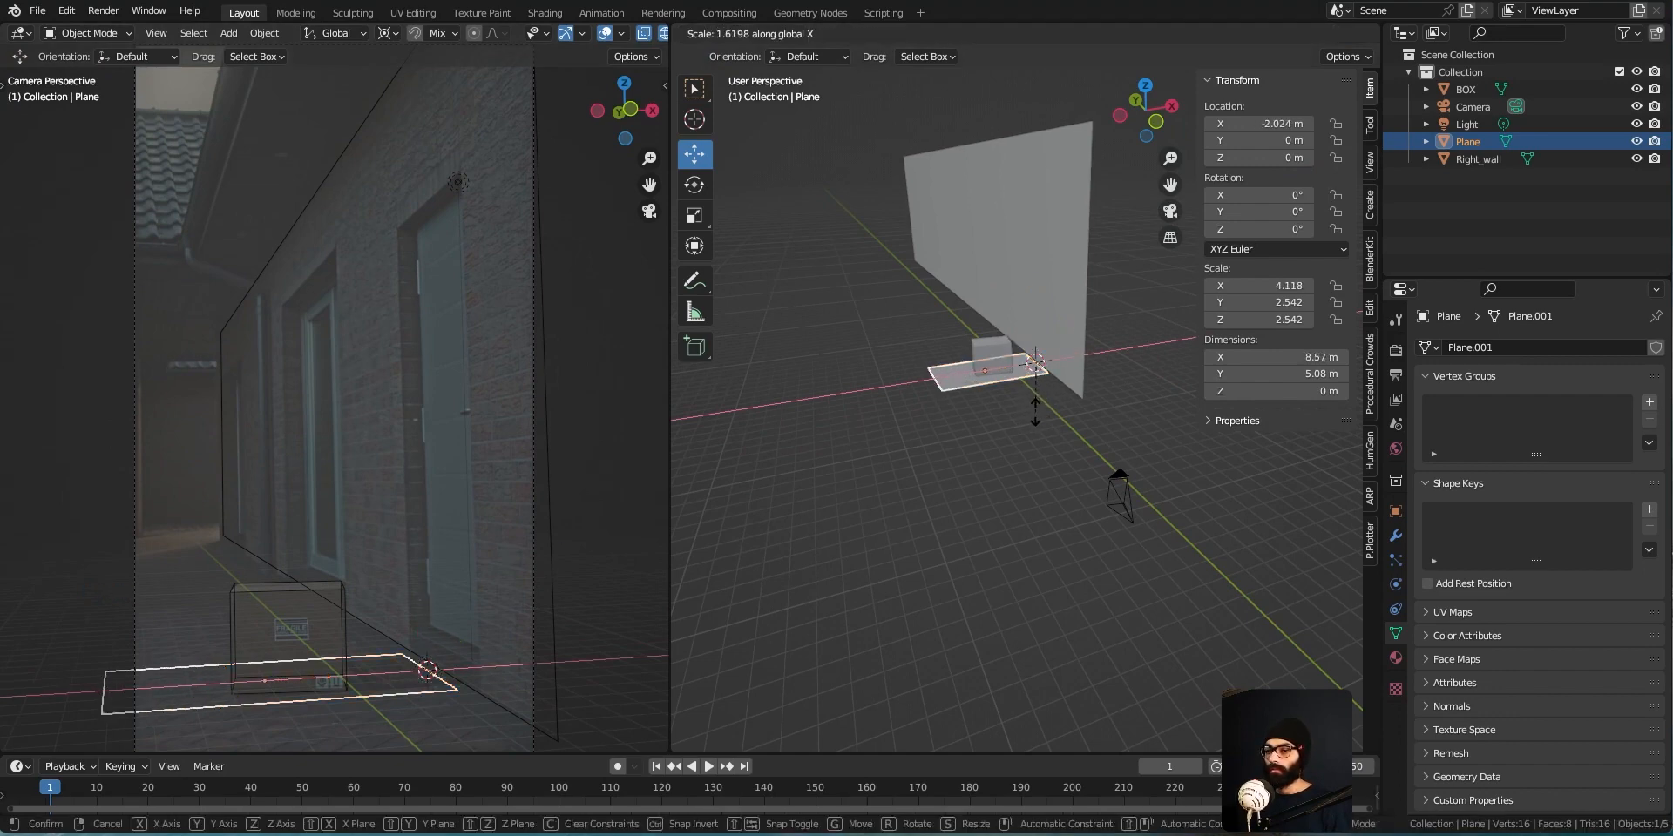
pyautogui.click(1038, 400)
pyautogui.moveTo(922, 314); pyautogui.dragTo(1032, 395, button='middle')
pyautogui.moveTo(974, 322); pyautogui.dragTo(1028, 366)
# Snap the 3D cursor to the ground plane's edge nearest the camera in Edit Mode, then return to Object Mode
pyautogui.press('Tab')
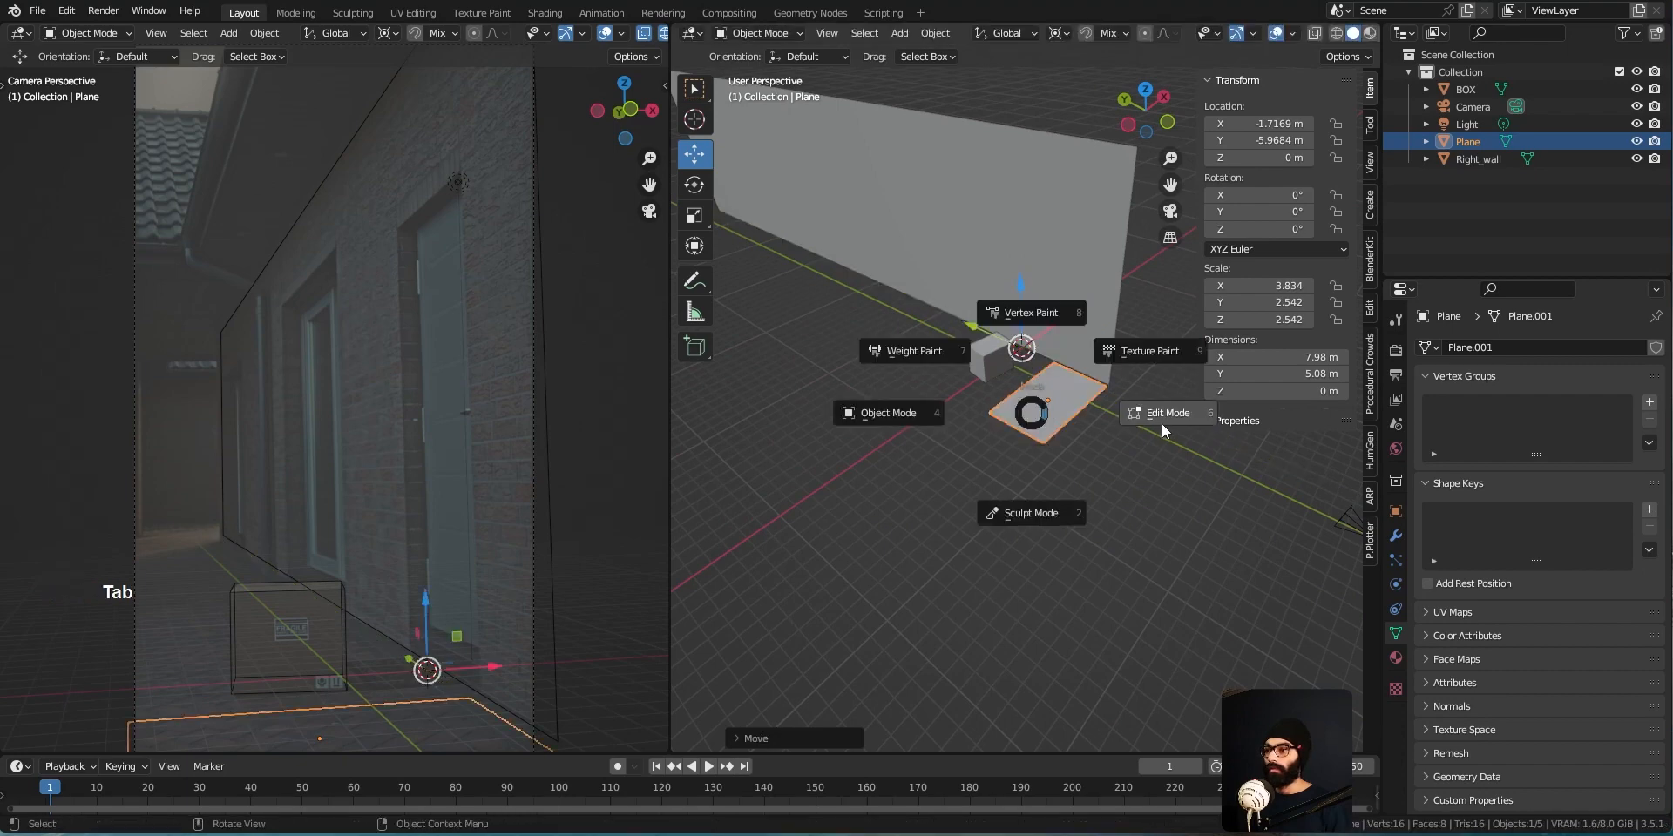
pyautogui.click(1080, 427)
pyautogui.press('Tab')
# Stretch the ground plane along the Y axis to about 89.7 m so it runs past the far end of the wall
pyautogui.moveTo(1089, 435); pyautogui.dragTo(1151, 520, button='middle')
pyautogui.press('s')
pyautogui.press('y')
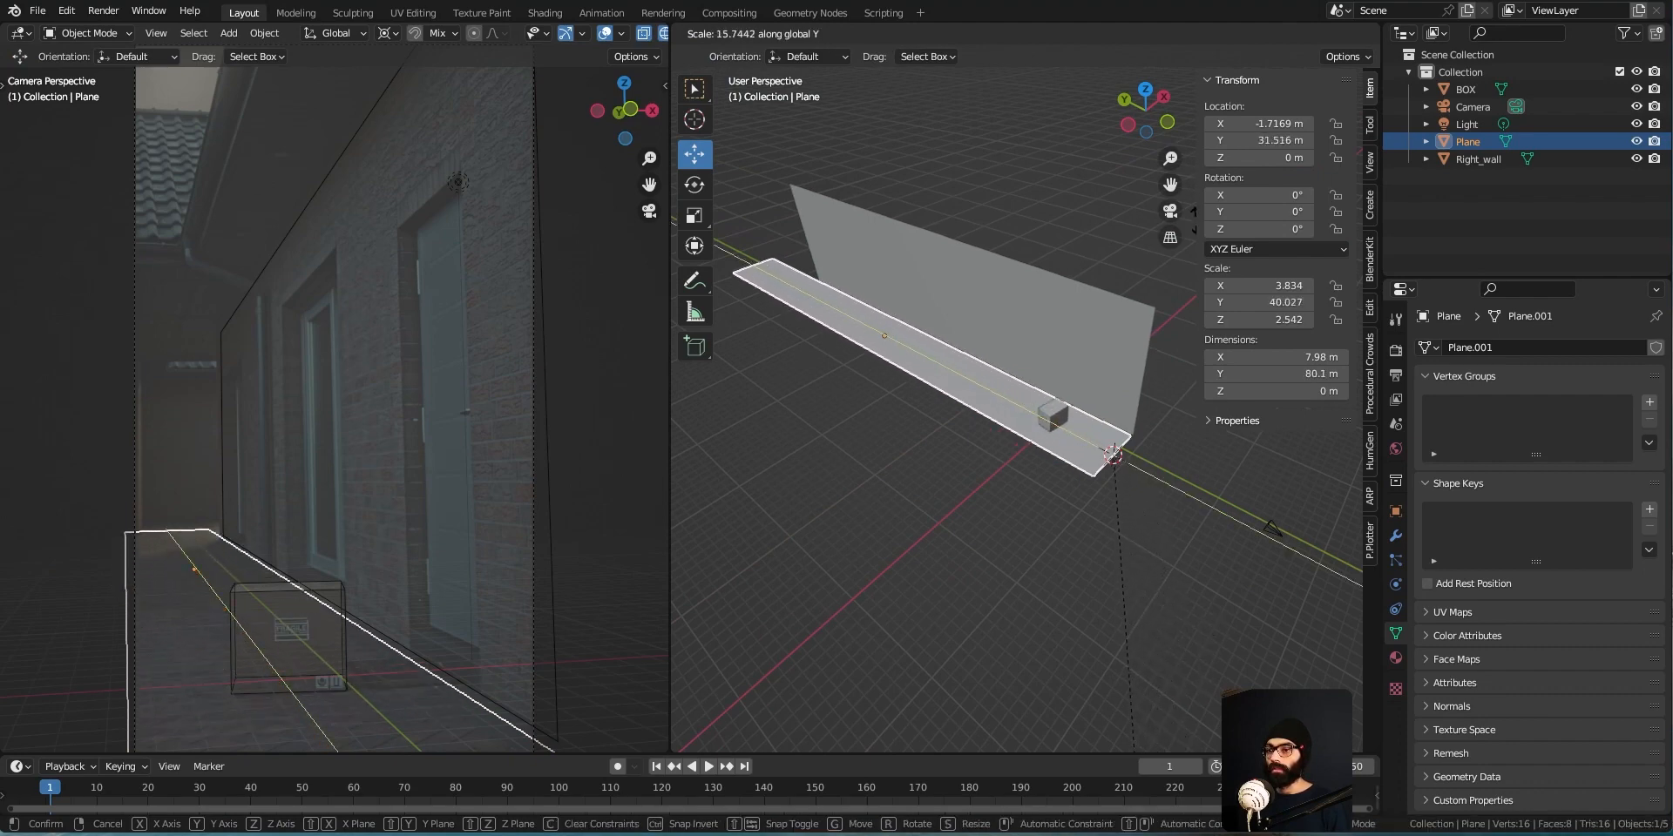
pyautogui.click(1193, 348)
pyautogui.moveTo(1106, 239); pyautogui.dragTo(995, 409, button='middle')
# Rename the ground plane to "FLOOR" and deselect it
pyautogui.scroll(2, 907, 369)
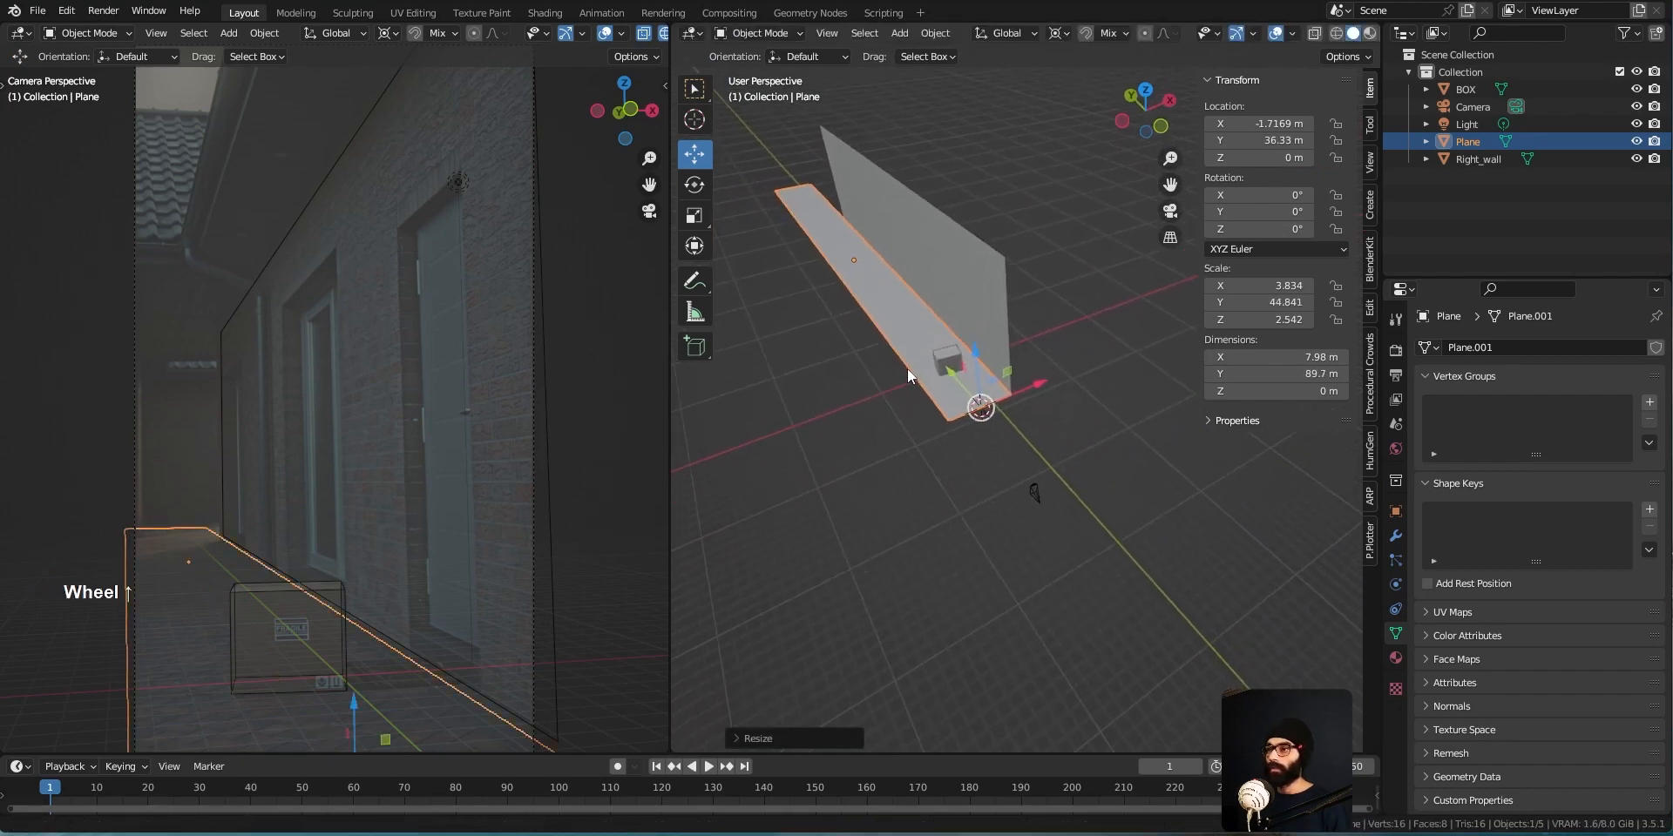
pyautogui.scroll(1, 907, 369)
pyautogui.press('F2')
pyautogui.write('FLOOR')
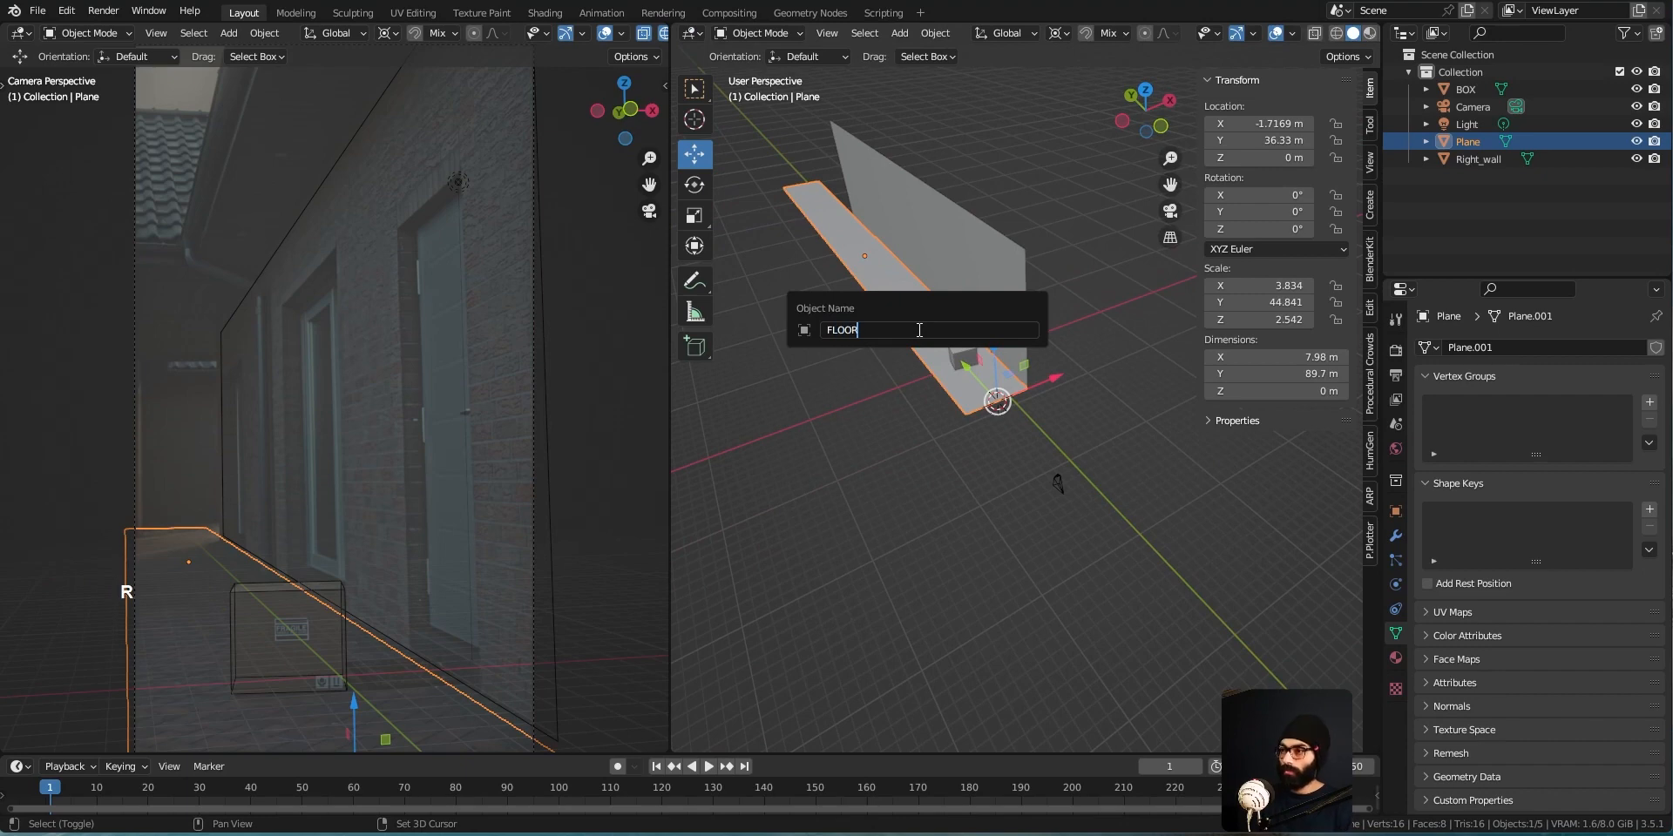
pyautogui.press('Return')
pyautogui.click(874, 446)
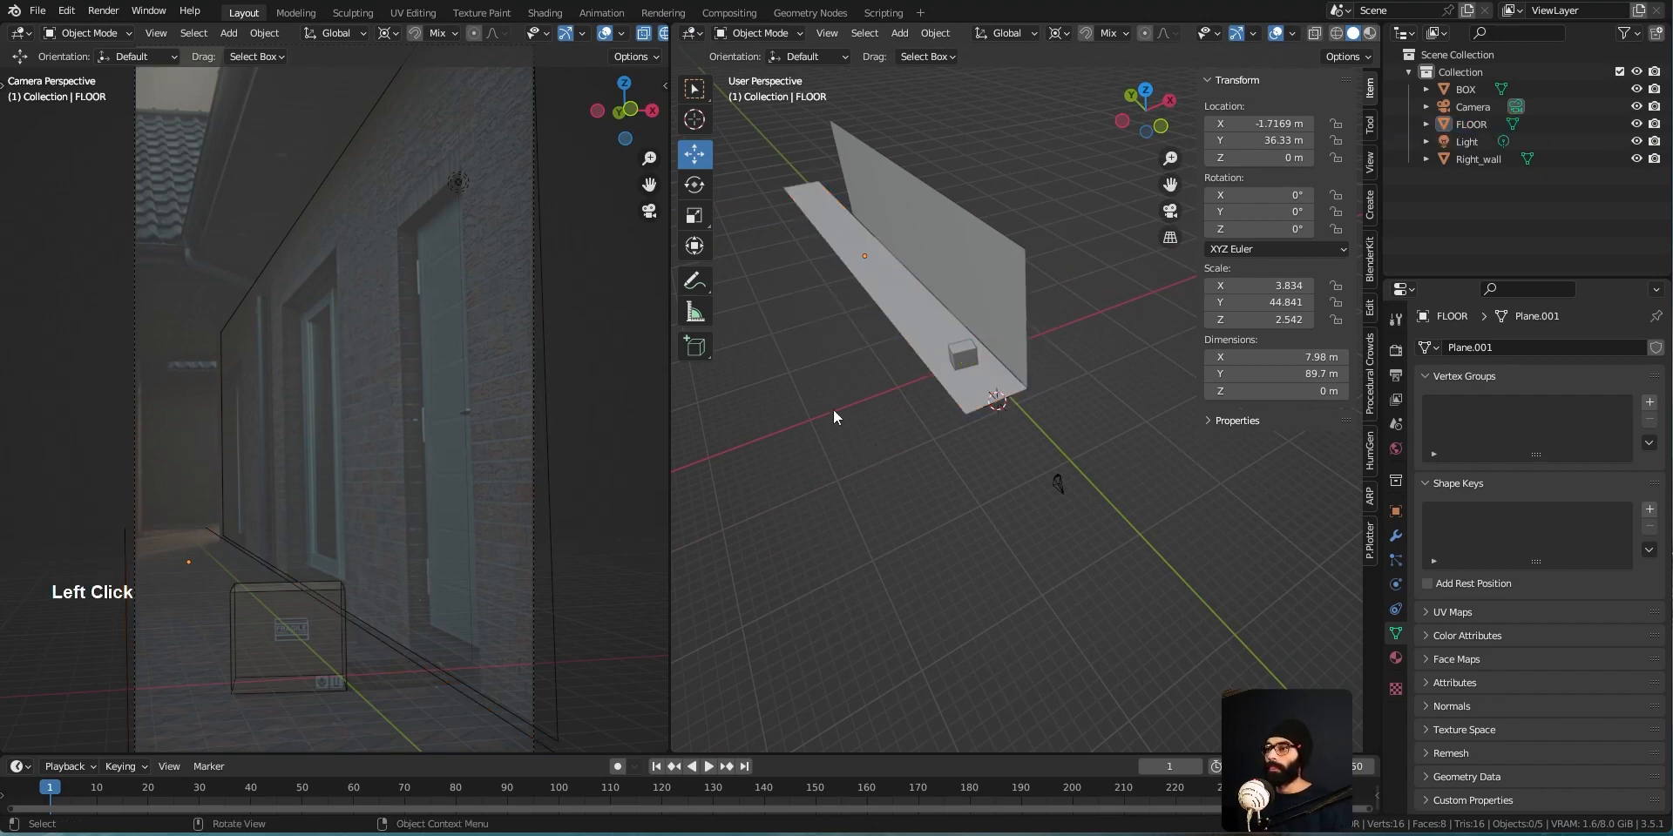
# Select Right_wall and split the perspective viewport into two stacked viewports
pyautogui.keyDown('ctrl'); pyautogui.moveTo(505, 463); pyautogui.dragTo(514, 446, button='middle'); pyautogui.keyUp('ctrl')
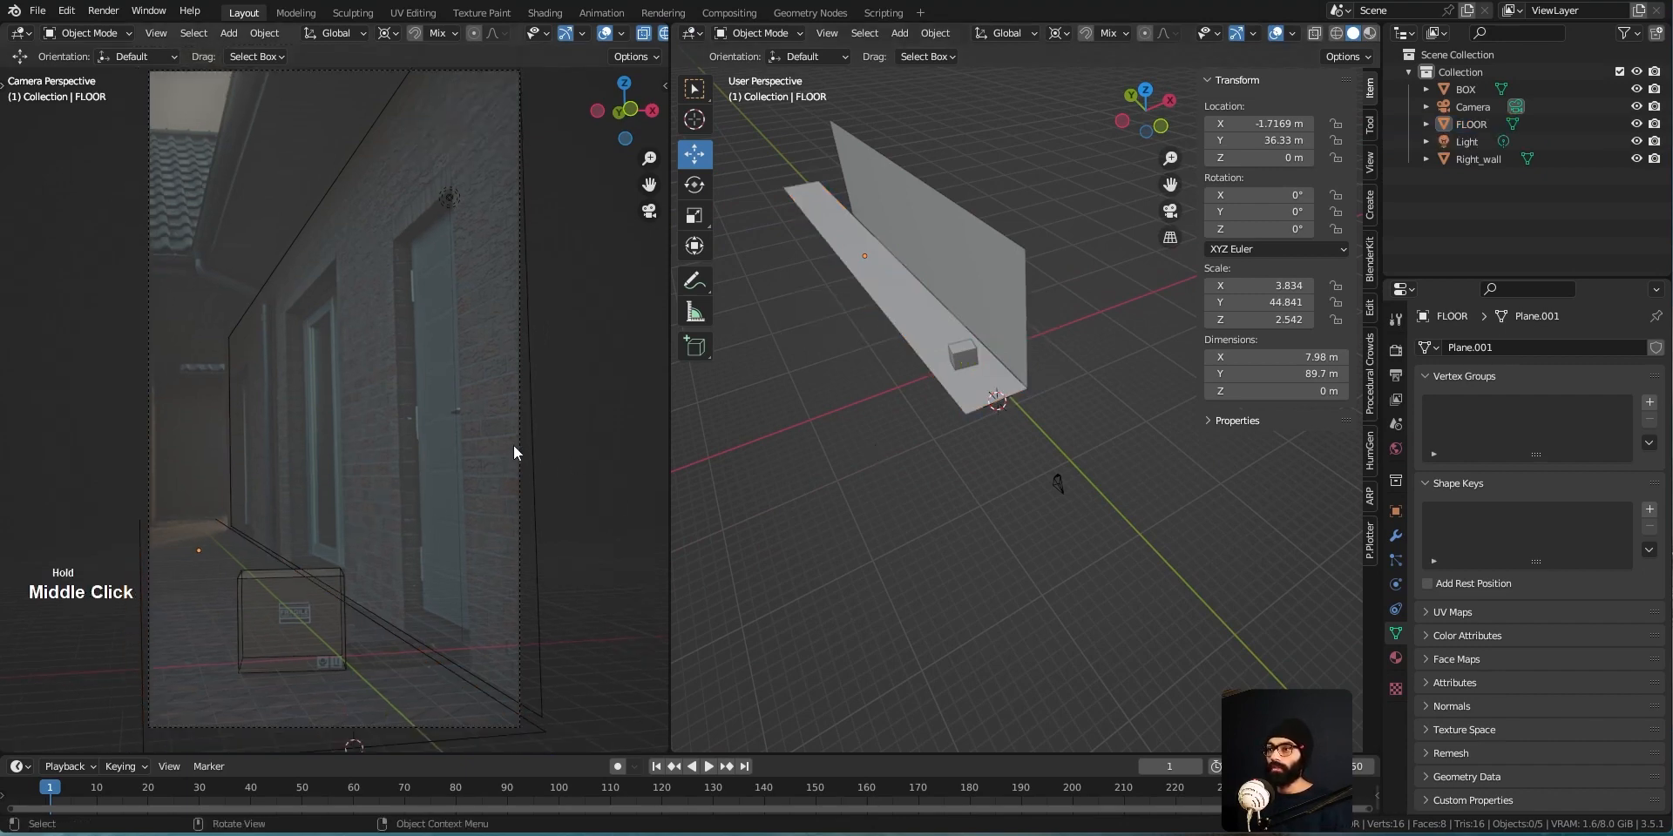
pyautogui.click(993, 329)
pyautogui.moveTo(971, 419); pyautogui.dragTo(782, 268, button='middle')
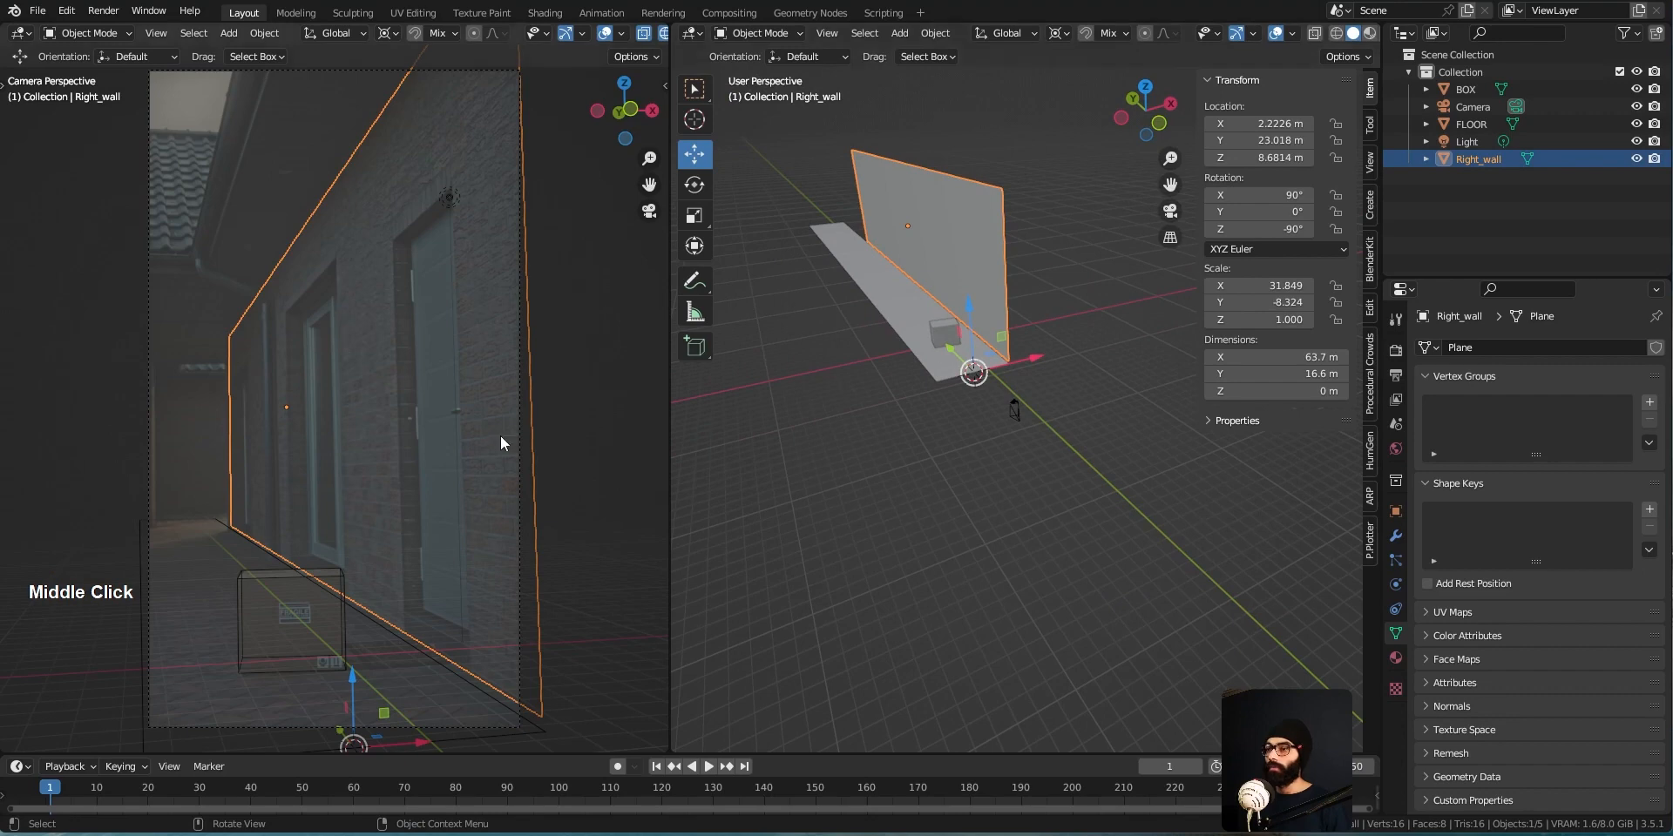
pyautogui.keyDown('shift'); pyautogui.moveTo(500, 442); pyautogui.dragTo(496, 449, button='middle'); pyautogui.keyUp('shift')
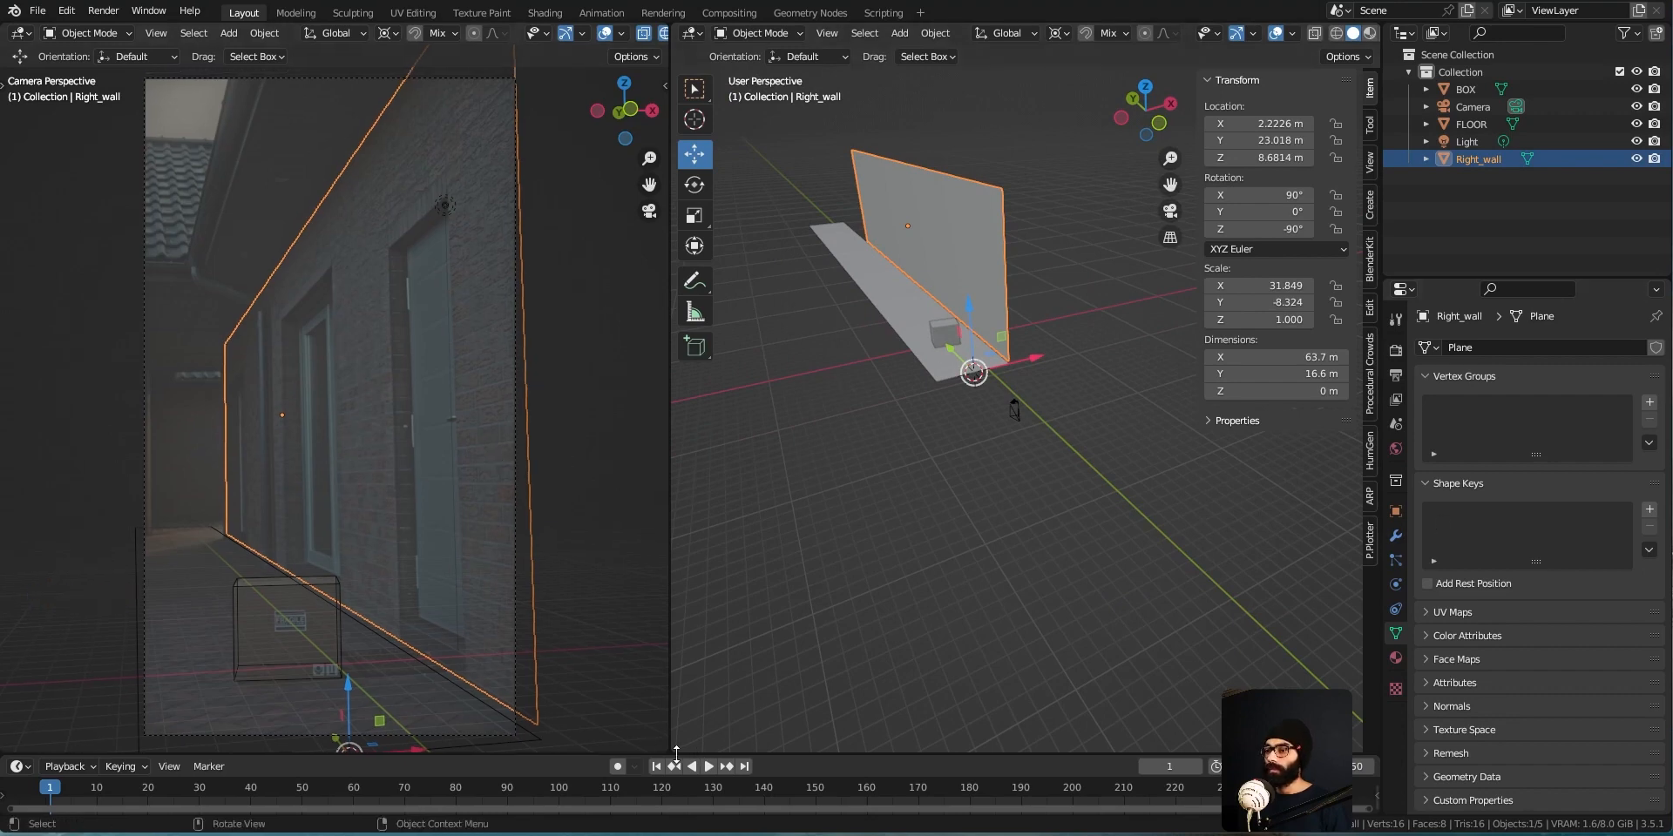
pyautogui.moveTo(672, 753); pyautogui.dragTo(871, 464)
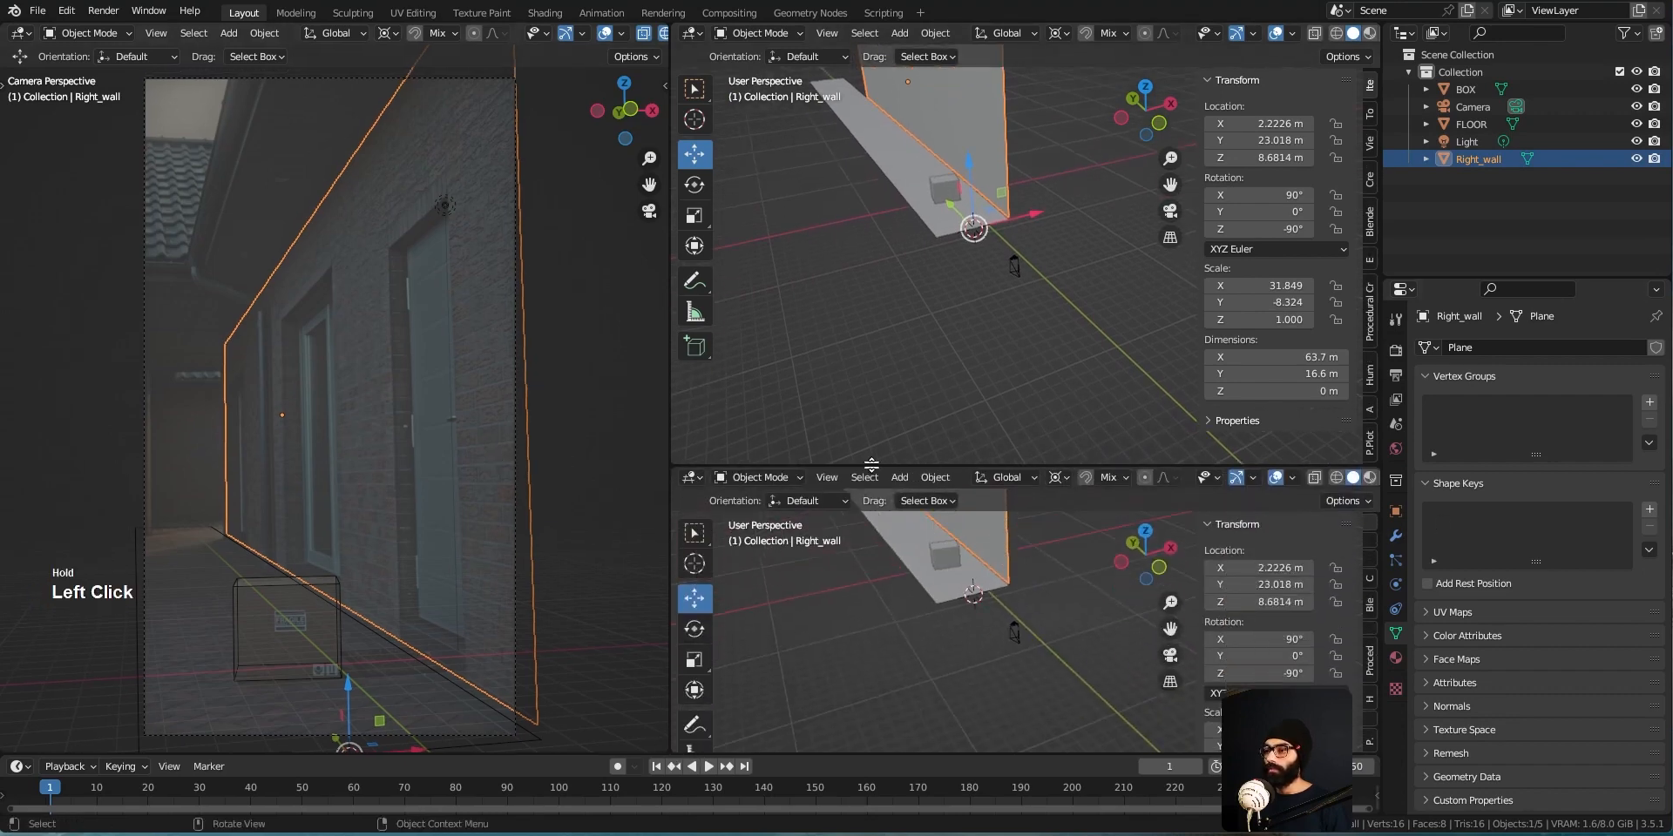
# Change the lower viewport into a Shader Editor, hide its sidebar and keep Right_wall selected
pyautogui.click(697, 479)
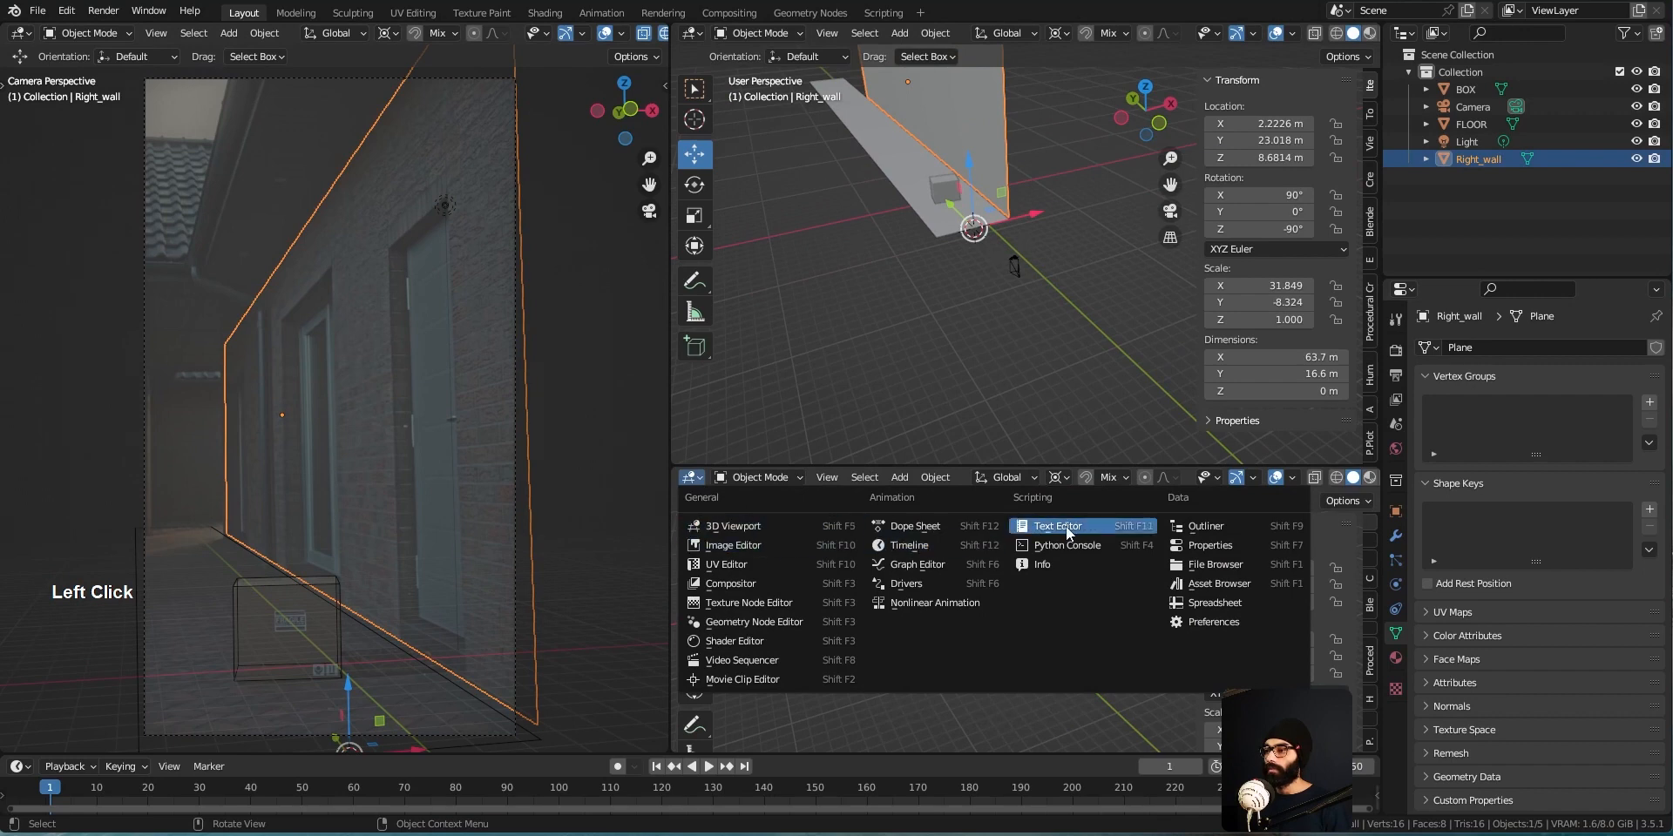
pyautogui.click(780, 642)
pyautogui.moveTo(994, 218); pyautogui.dragTo(1035, 287, button='middle')
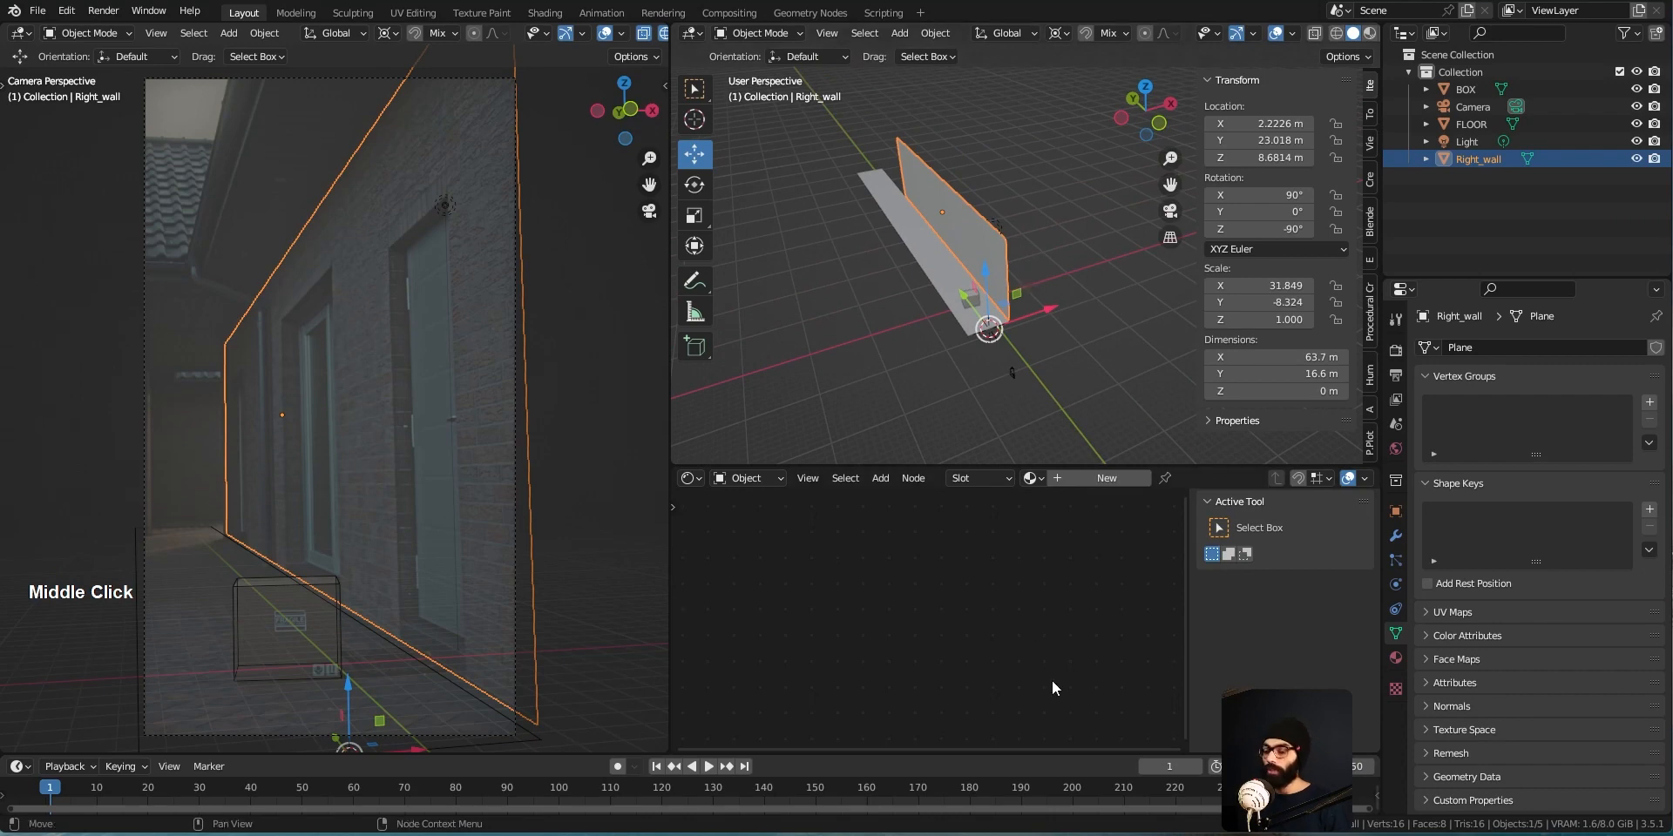
pyautogui.press('n')
pyautogui.moveTo(1018, 354); pyautogui.dragTo(1001, 351, button='middle')
pyautogui.click(1069, 190)
pyautogui.click(974, 238)
# Create a material named "BG" with a fake user on Right_wall, and hide the 3D viewport's sidebar
pyautogui.click(1106, 479)
pyautogui.moveTo(1095, 622); pyautogui.dragTo(1091, 589, button='middle')
pyautogui.scroll(5, 1094, 657)
pyautogui.click(1179, 478)
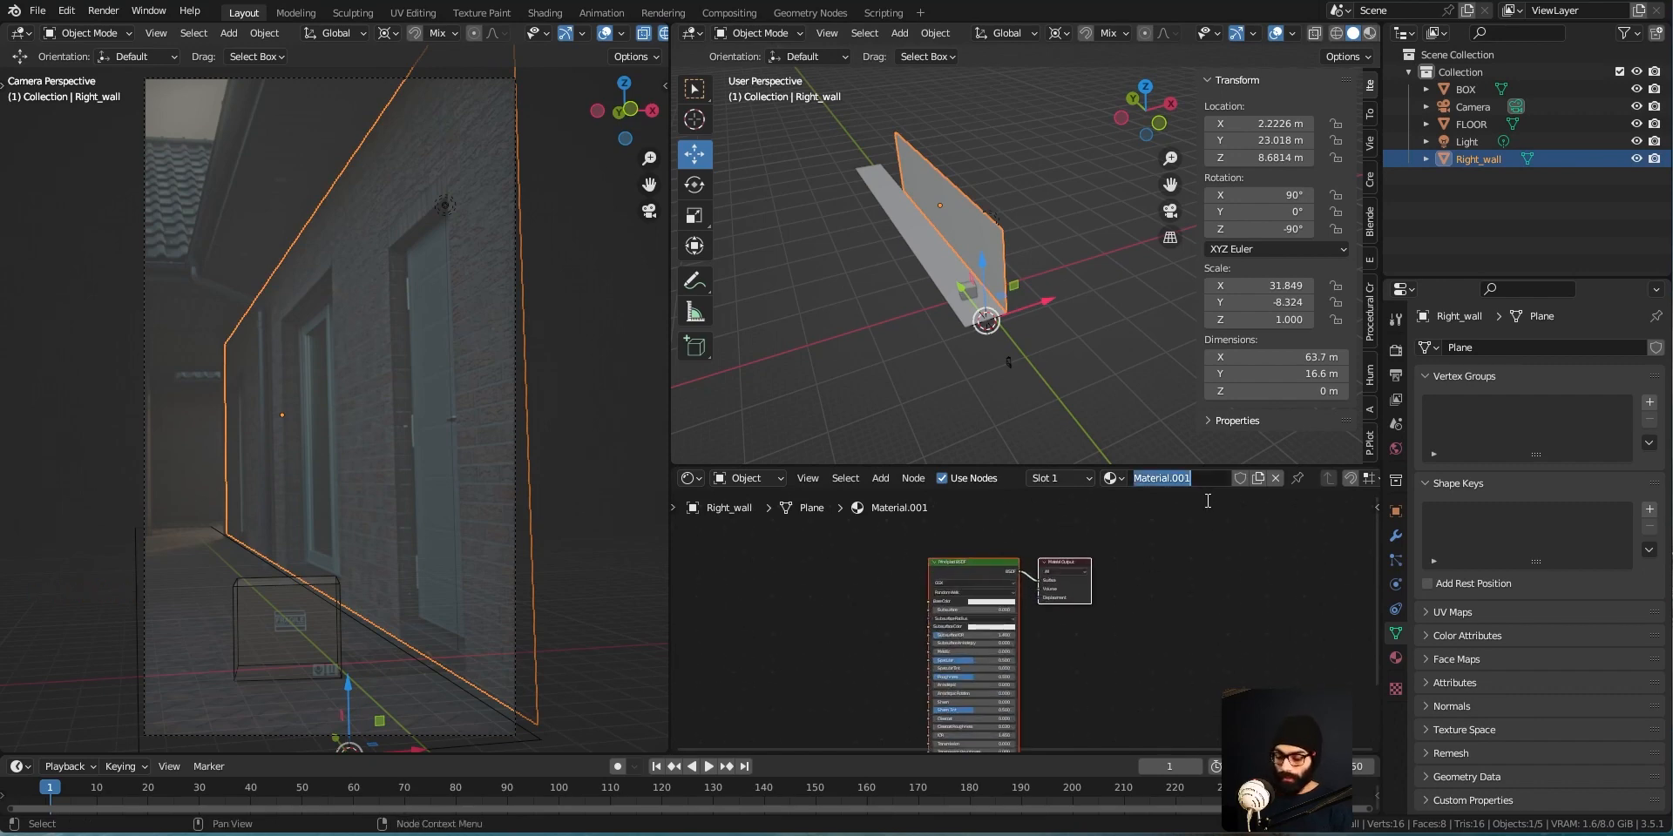
pyautogui.write('BG')
pyautogui.press('Return')
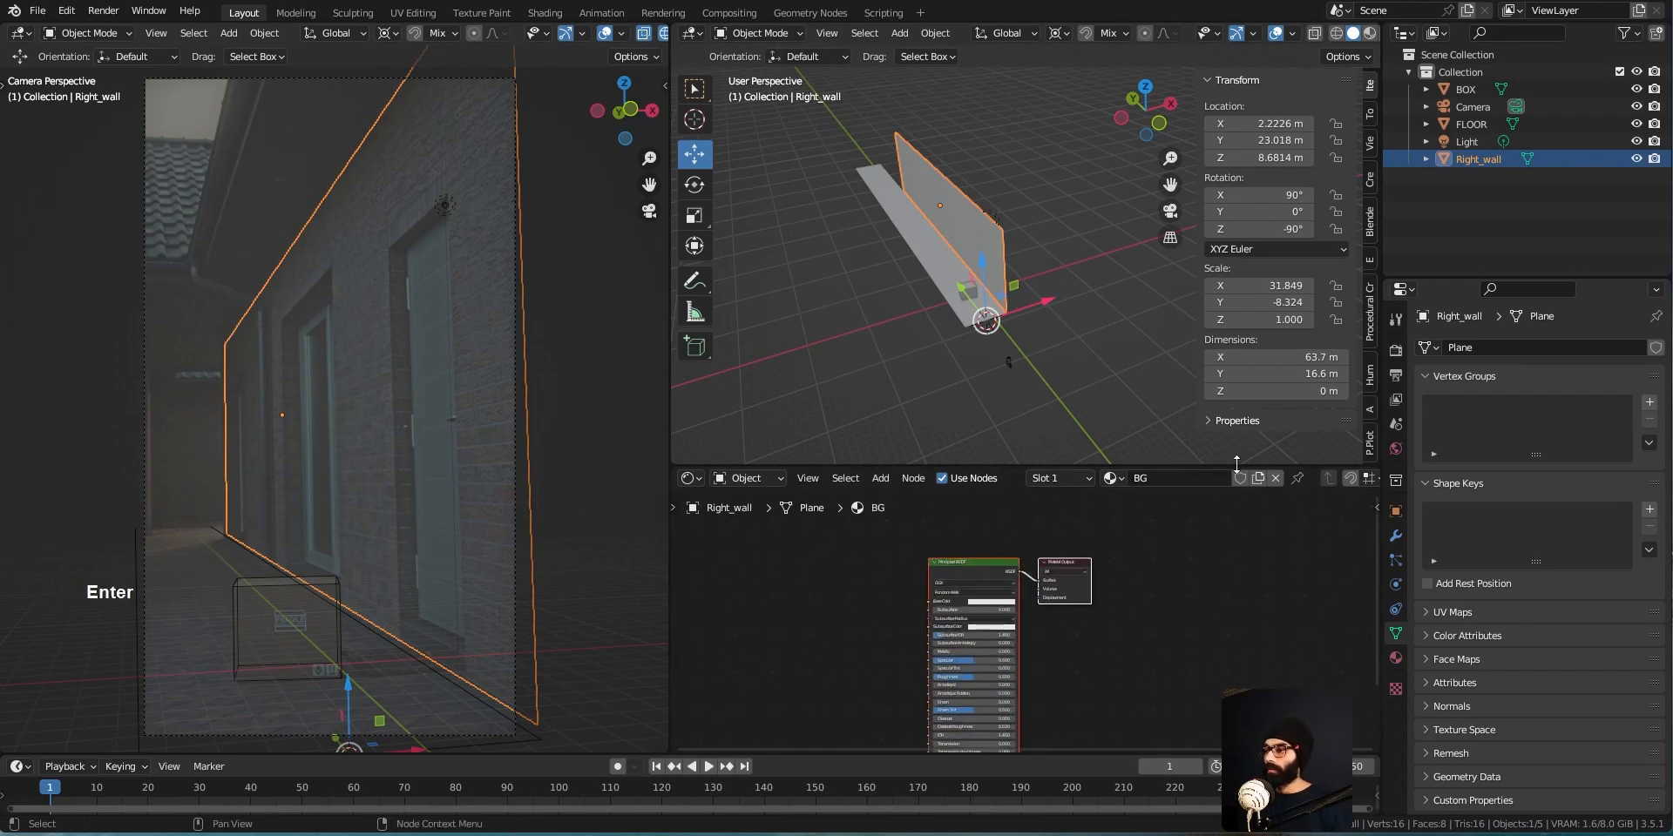
pyautogui.press('n')
pyautogui.moveTo(1068, 332); pyautogui.dragTo(1019, 320, button='middle')
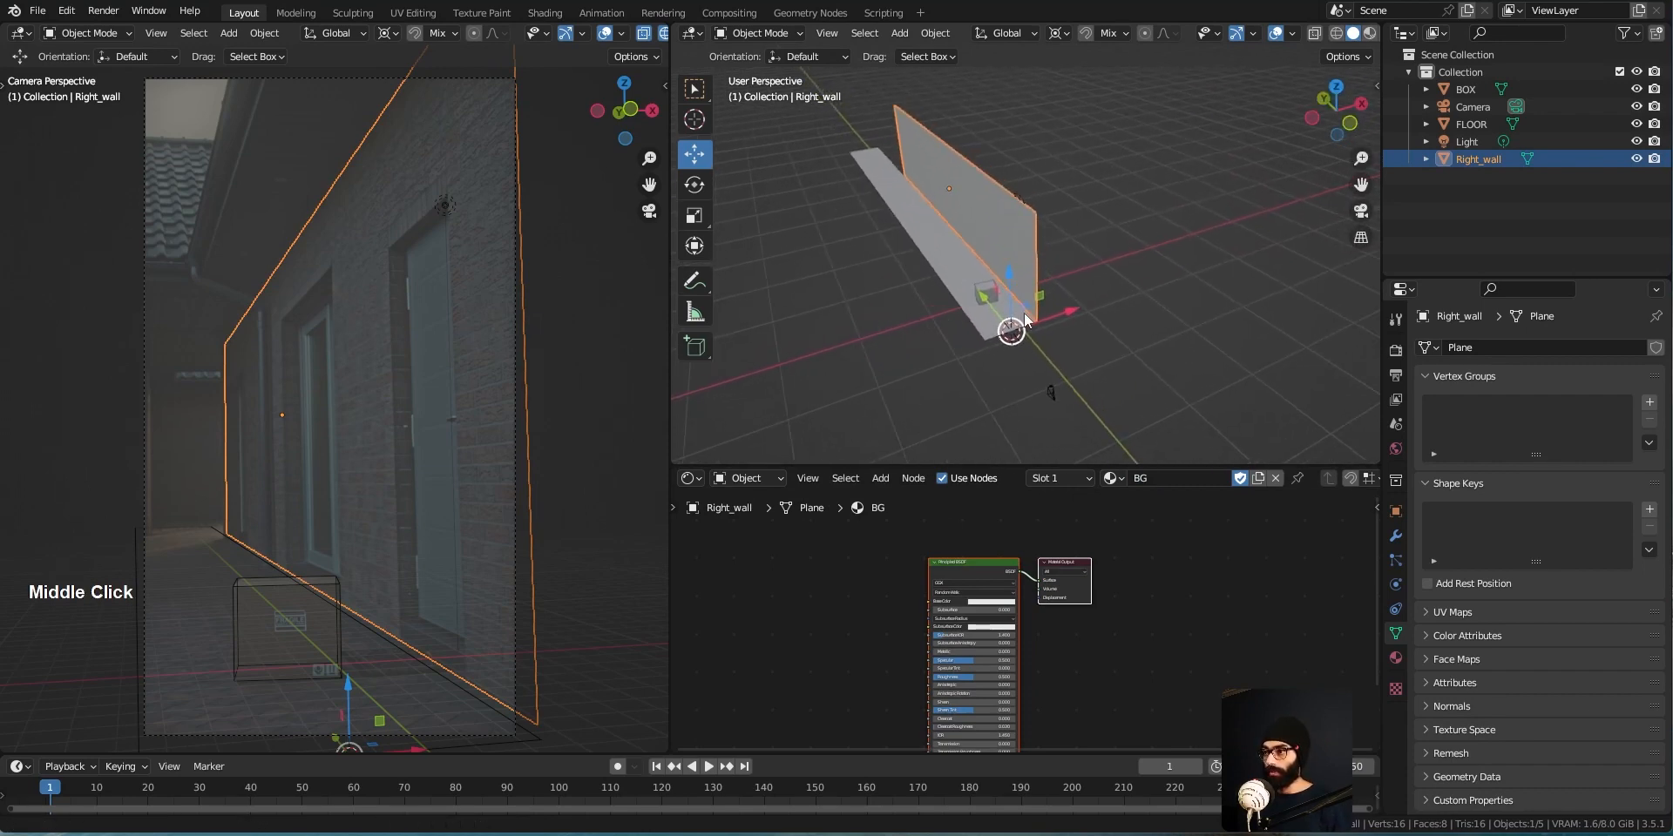
pyautogui.moveTo(932, 295); pyautogui.dragTo(934, 289, button='middle')
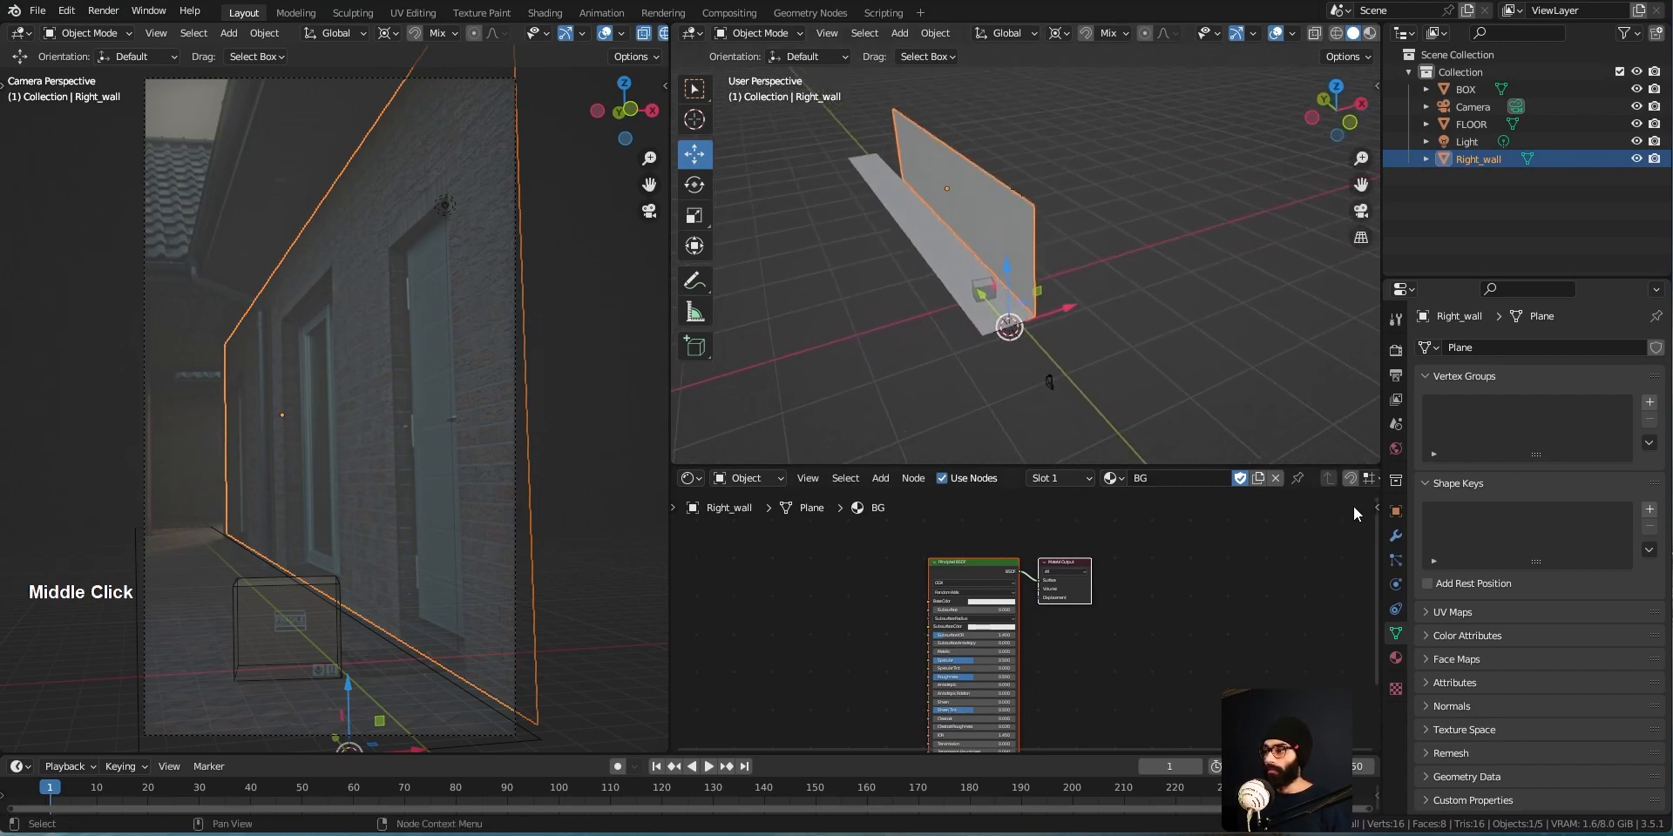
# Add a Simple Subdivision modifier to Right_wall with viewport and render levels of 5 and Optimal Display off
pyautogui.click(1394, 537)
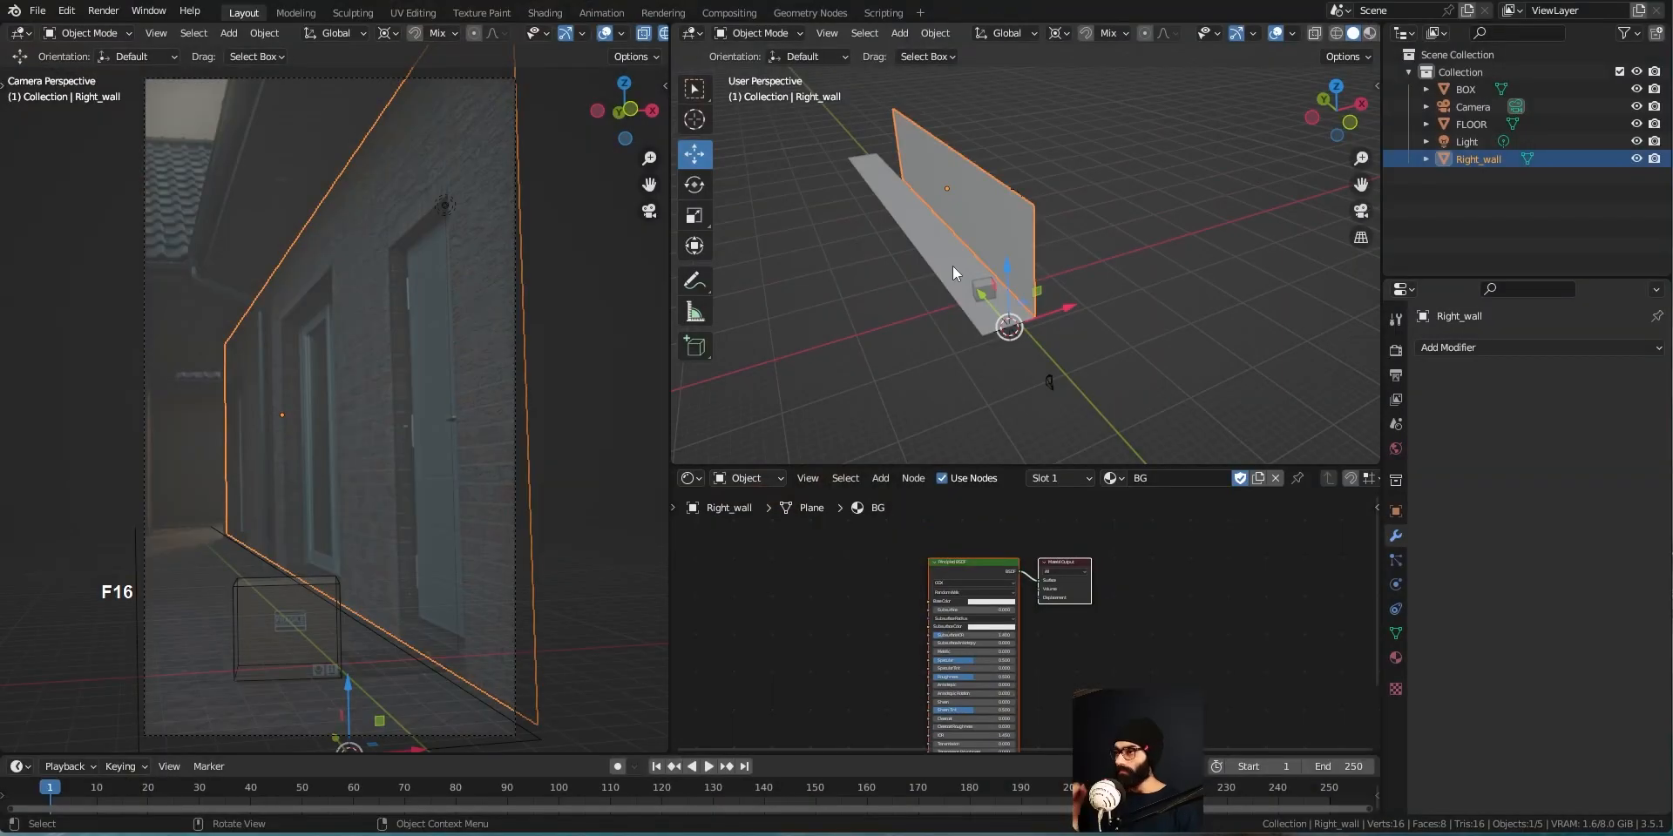
pyautogui.hotkey('ctrl', '4')
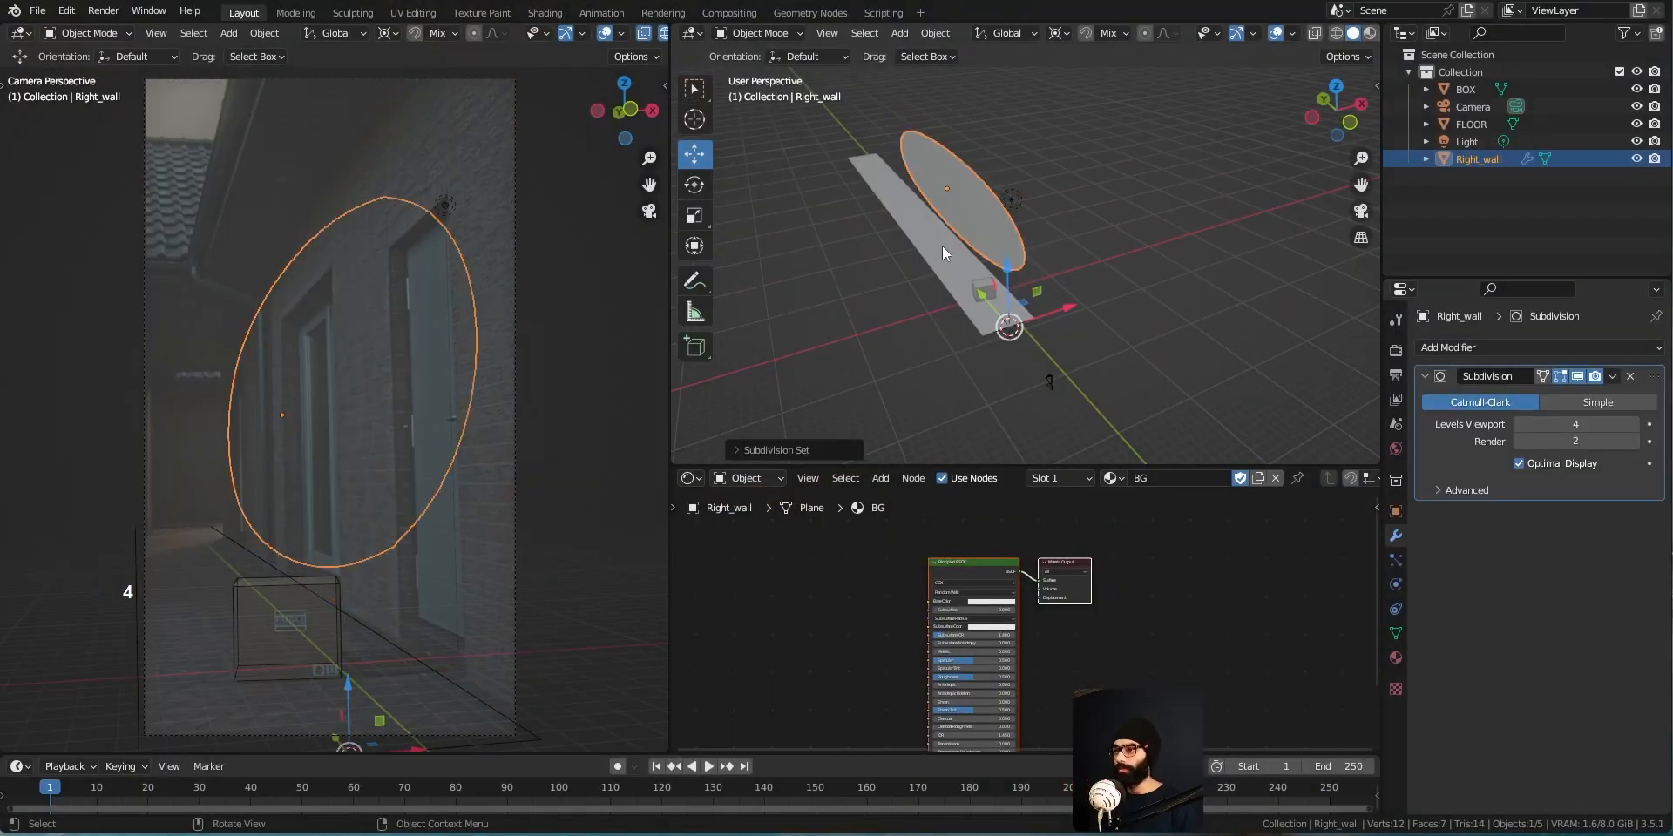
pyautogui.click(1575, 423)
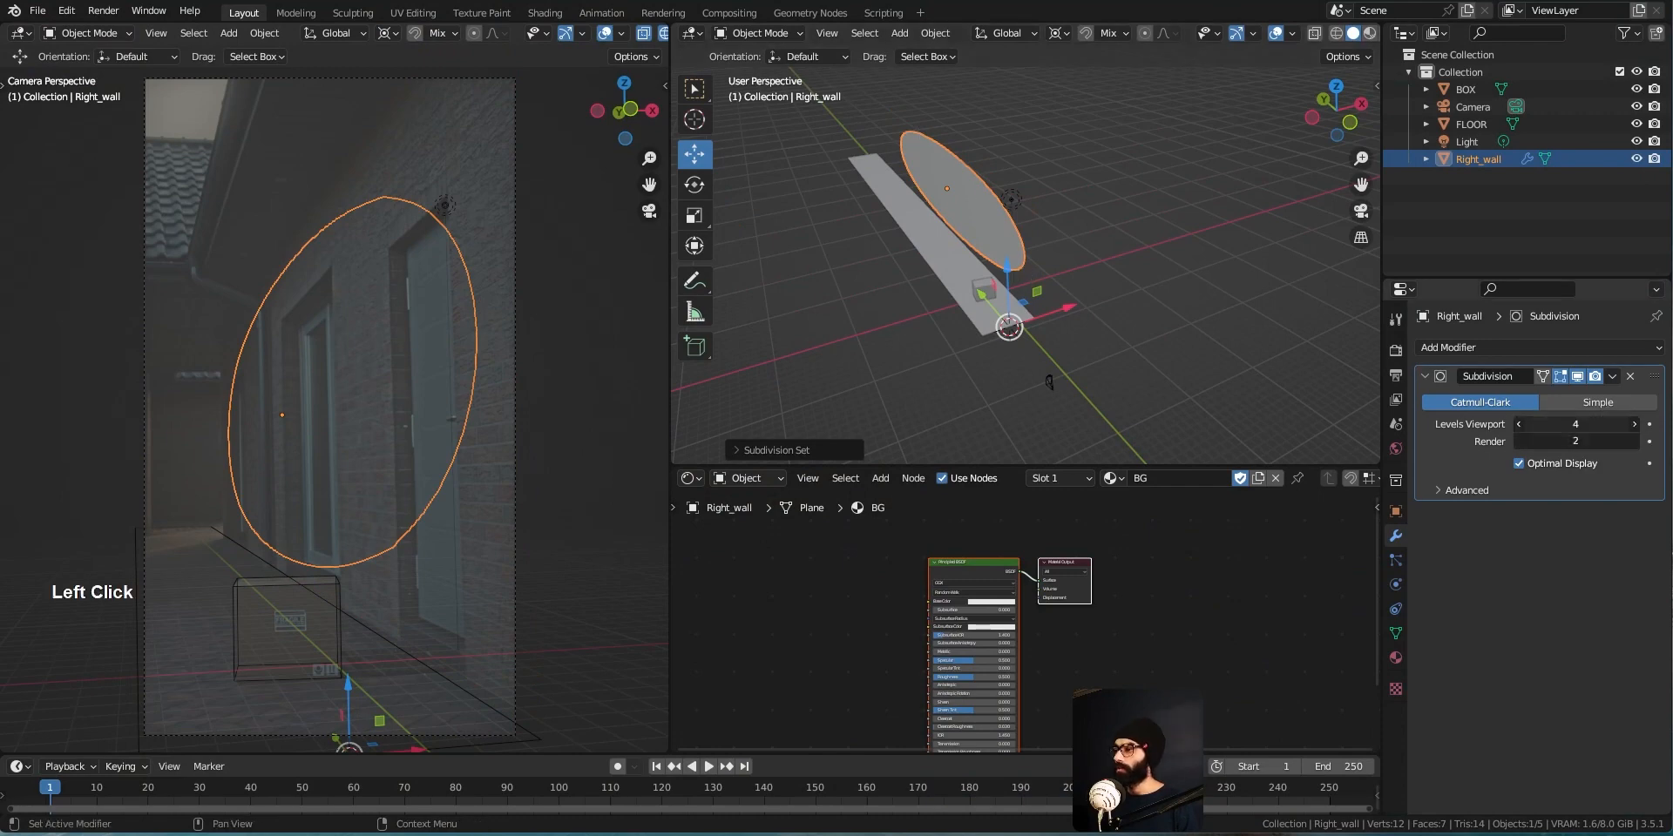
pyautogui.write('5')
pyautogui.press('KP_Enter')
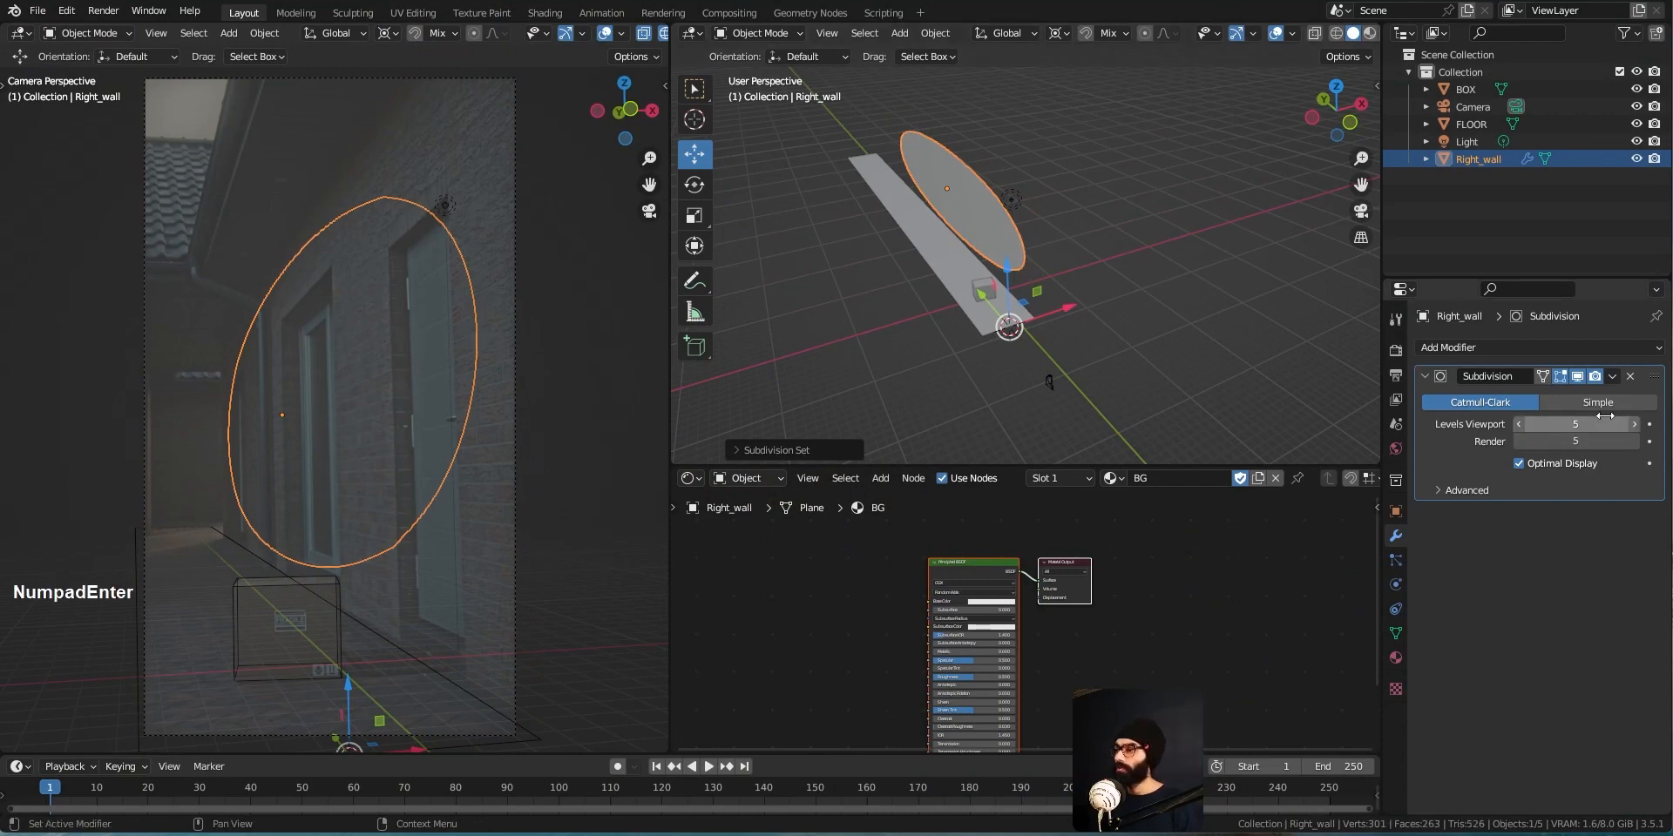
pyautogui.click(1573, 402)
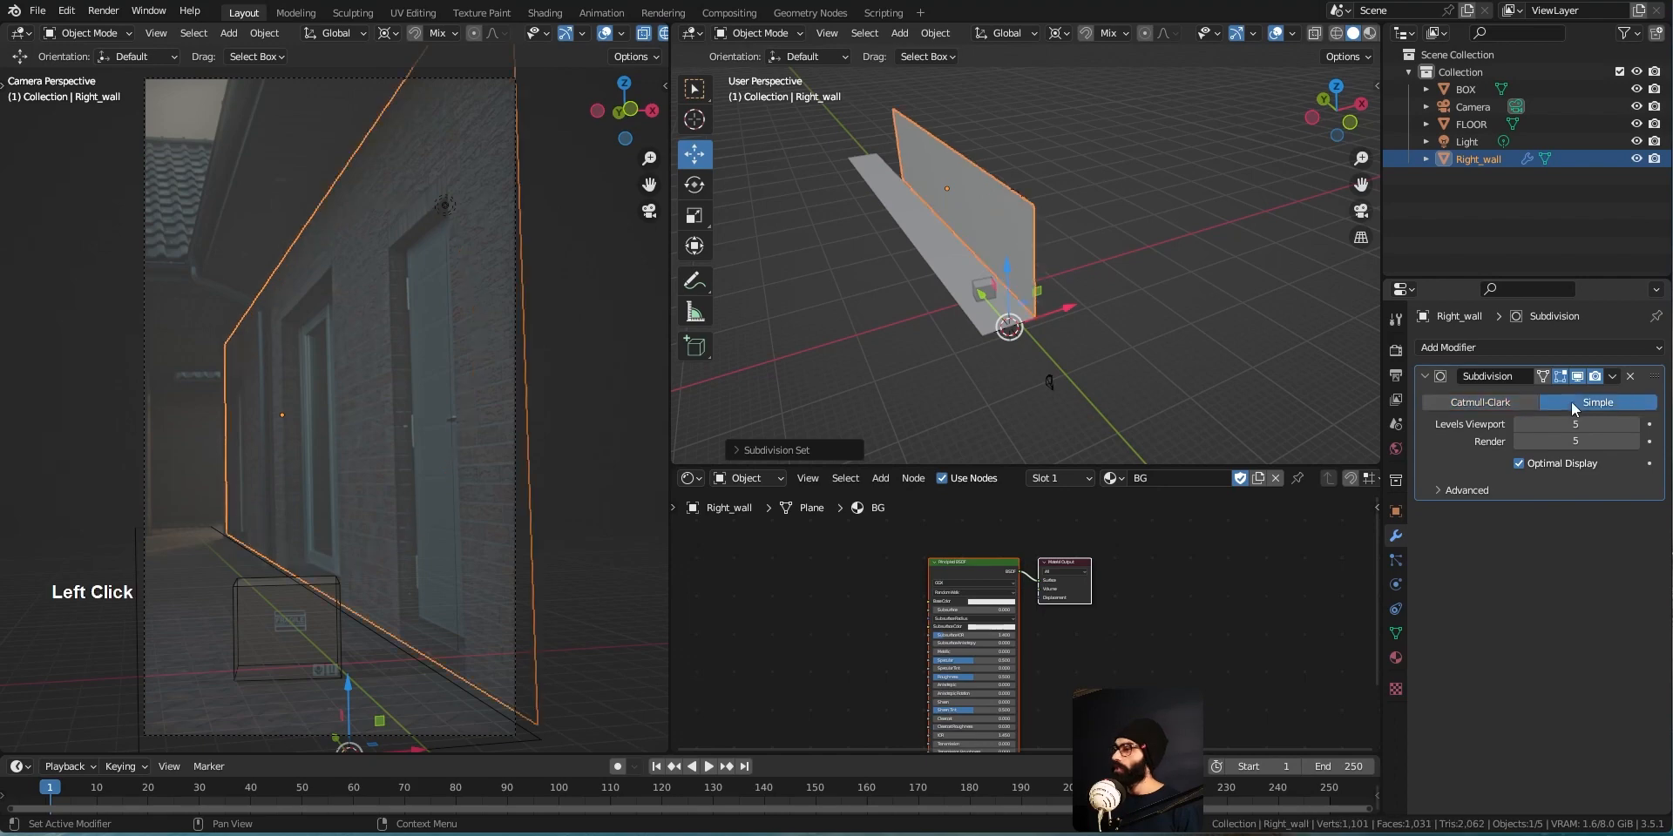
pyautogui.click(1519, 464)
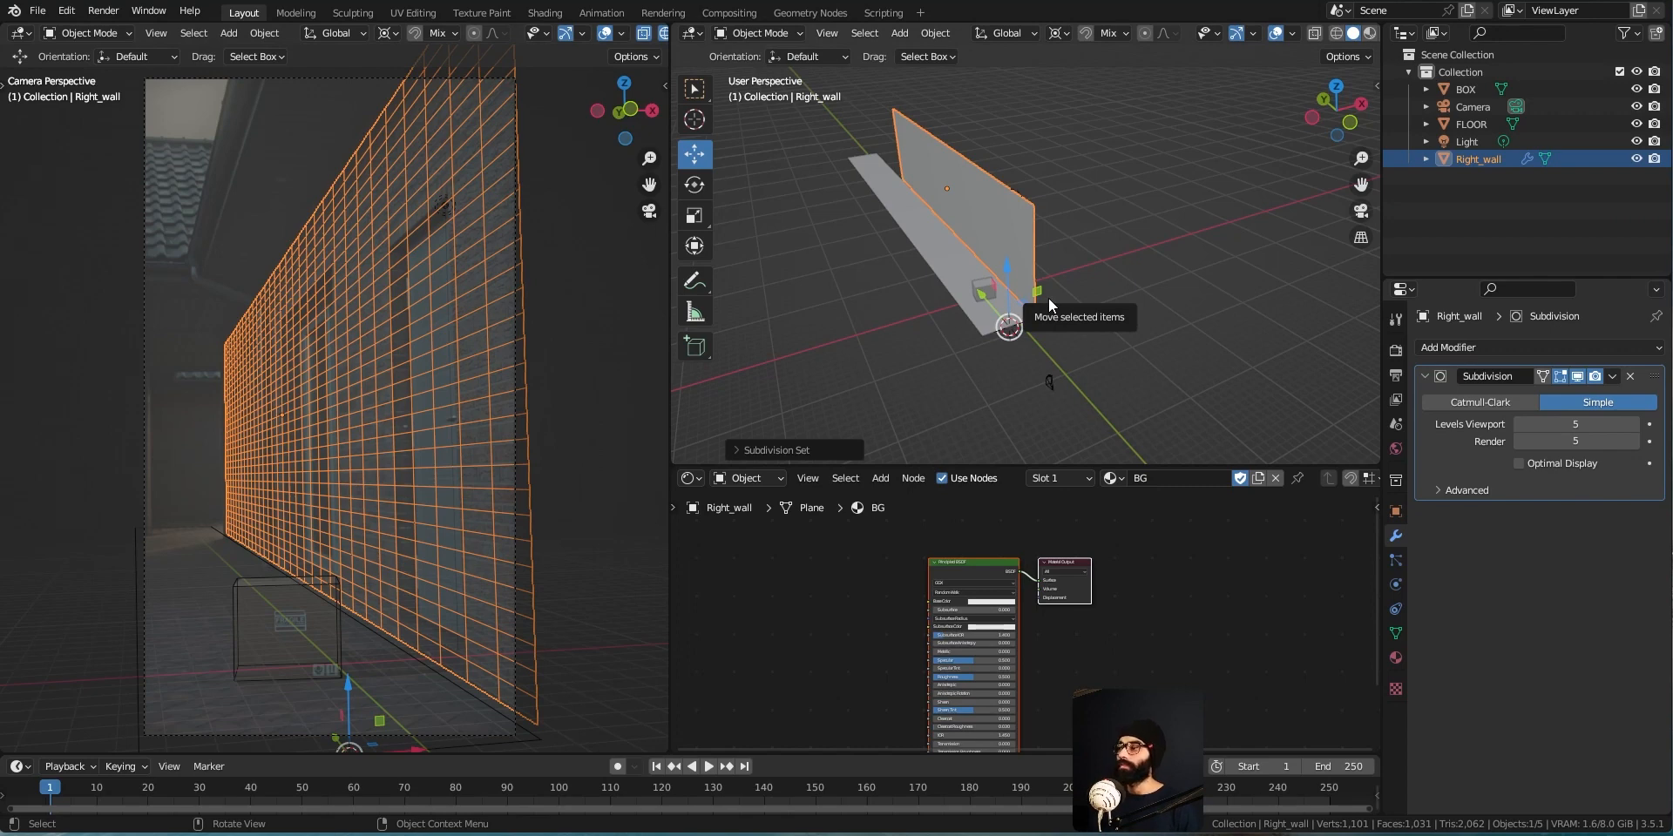
pyautogui.click(1577, 375)
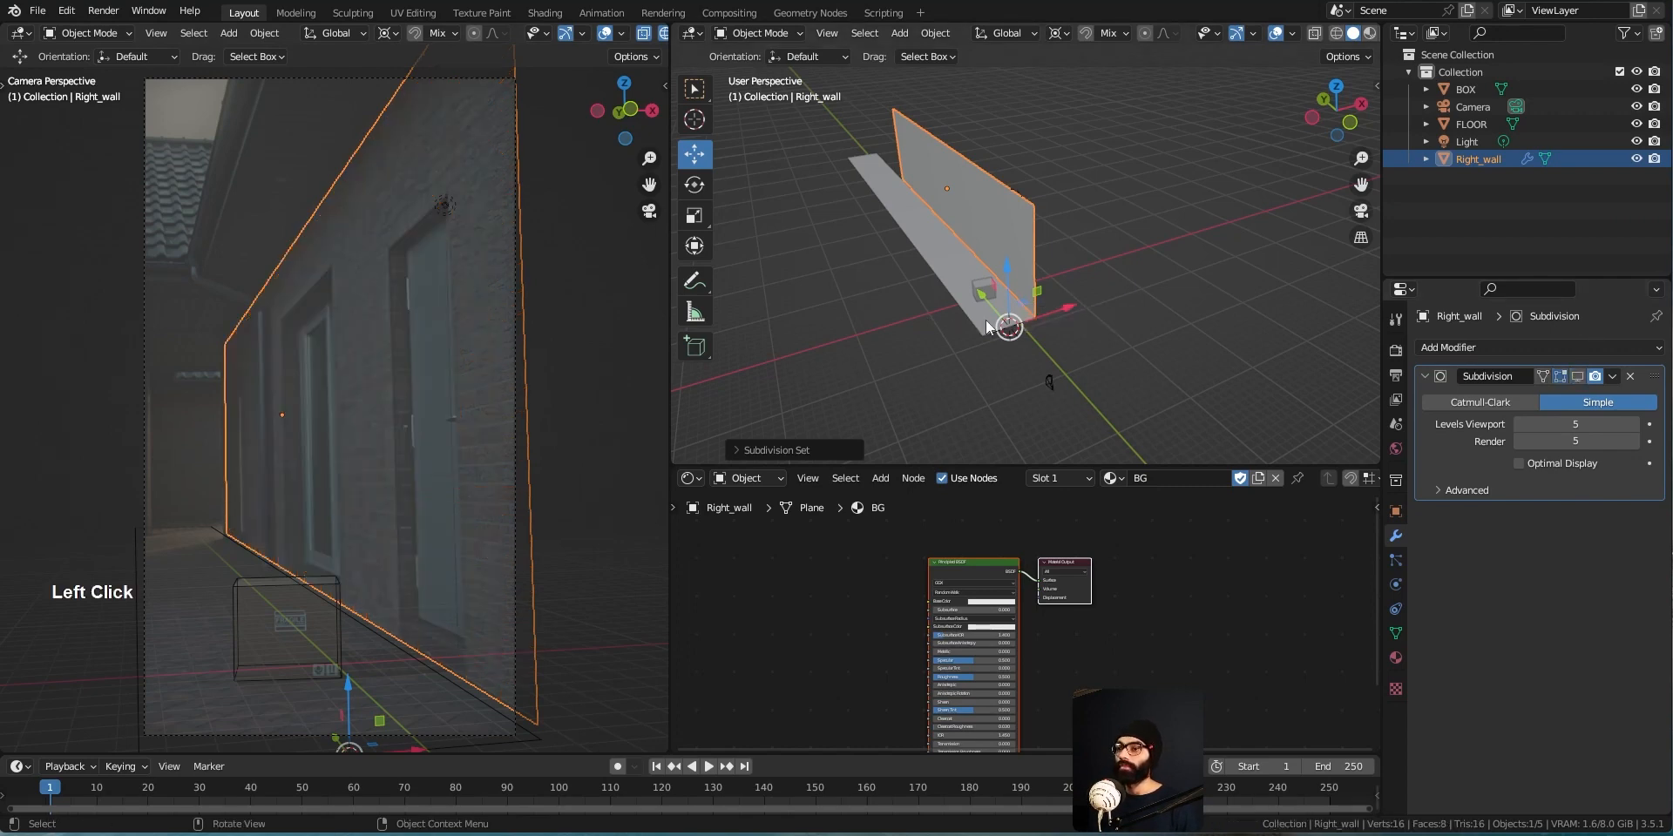
pyautogui.click(1575, 379)
pyautogui.moveTo(959, 364); pyautogui.dragTo(1011, 365, button='middle')
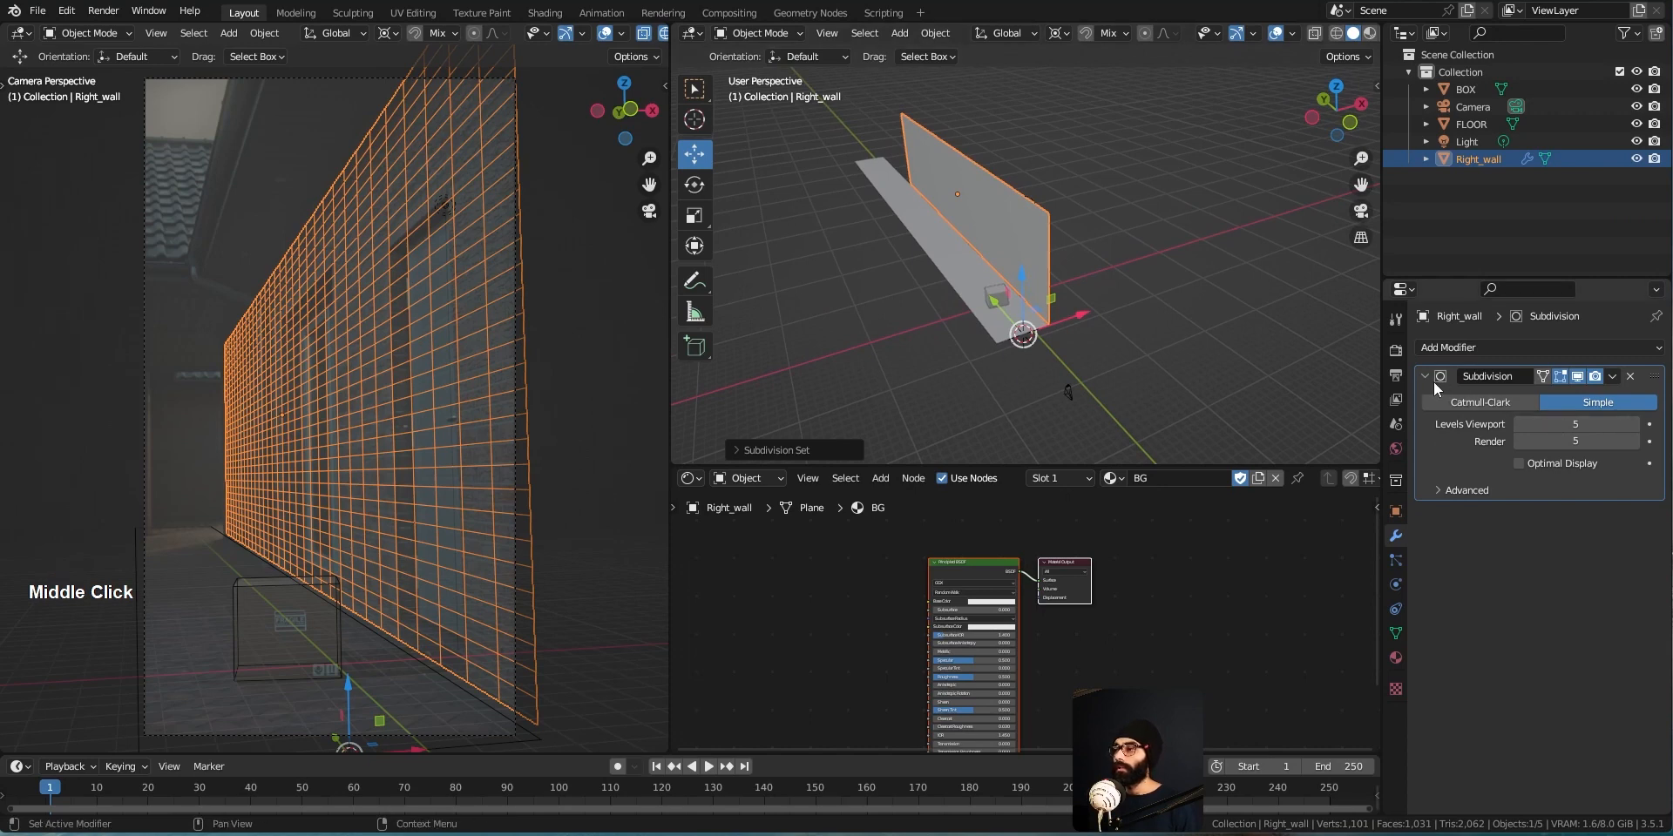
# Add a UV Project modifier to Right_wall and unwrap its whole mesh with Project from View through the camera
pyautogui.click(1469, 352)
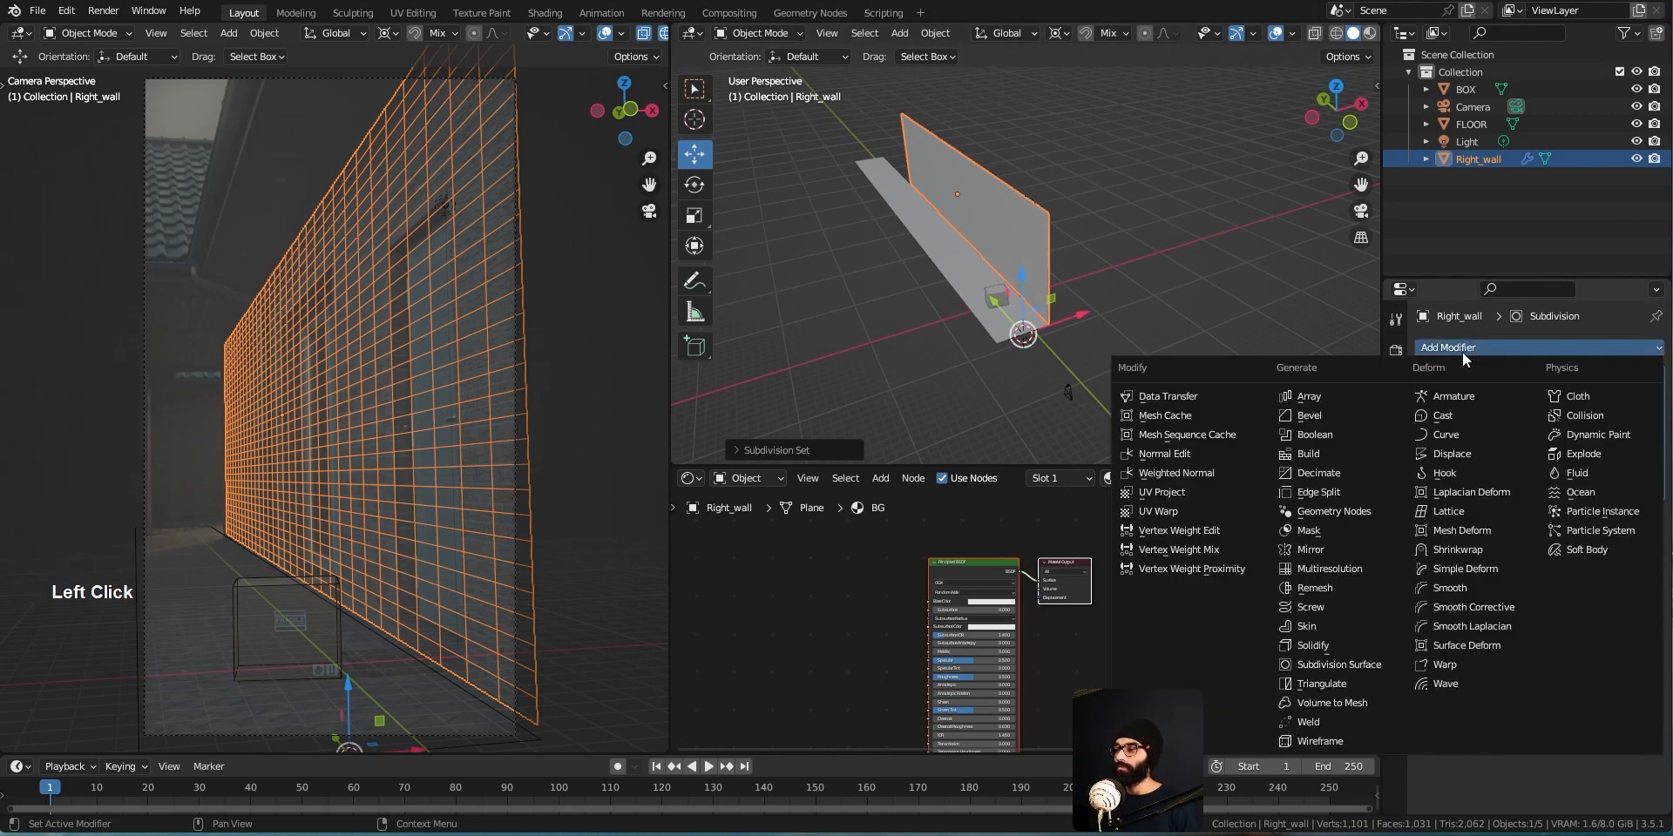
pyautogui.click(1199, 491)
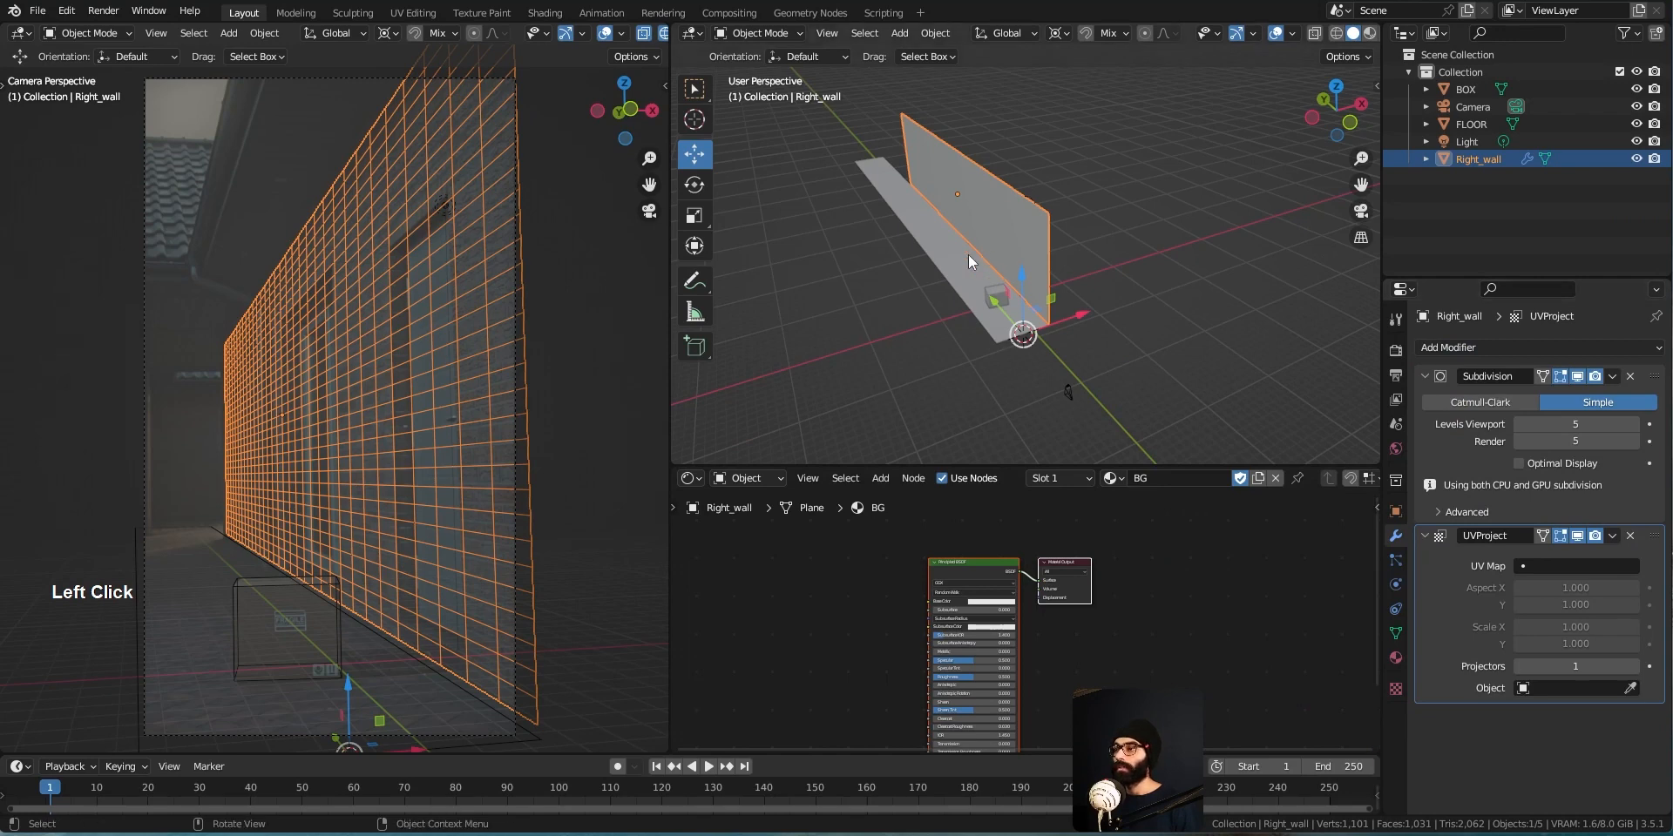
pyautogui.press('`')
pyautogui.click(865, 356)
pyautogui.press('Tab')
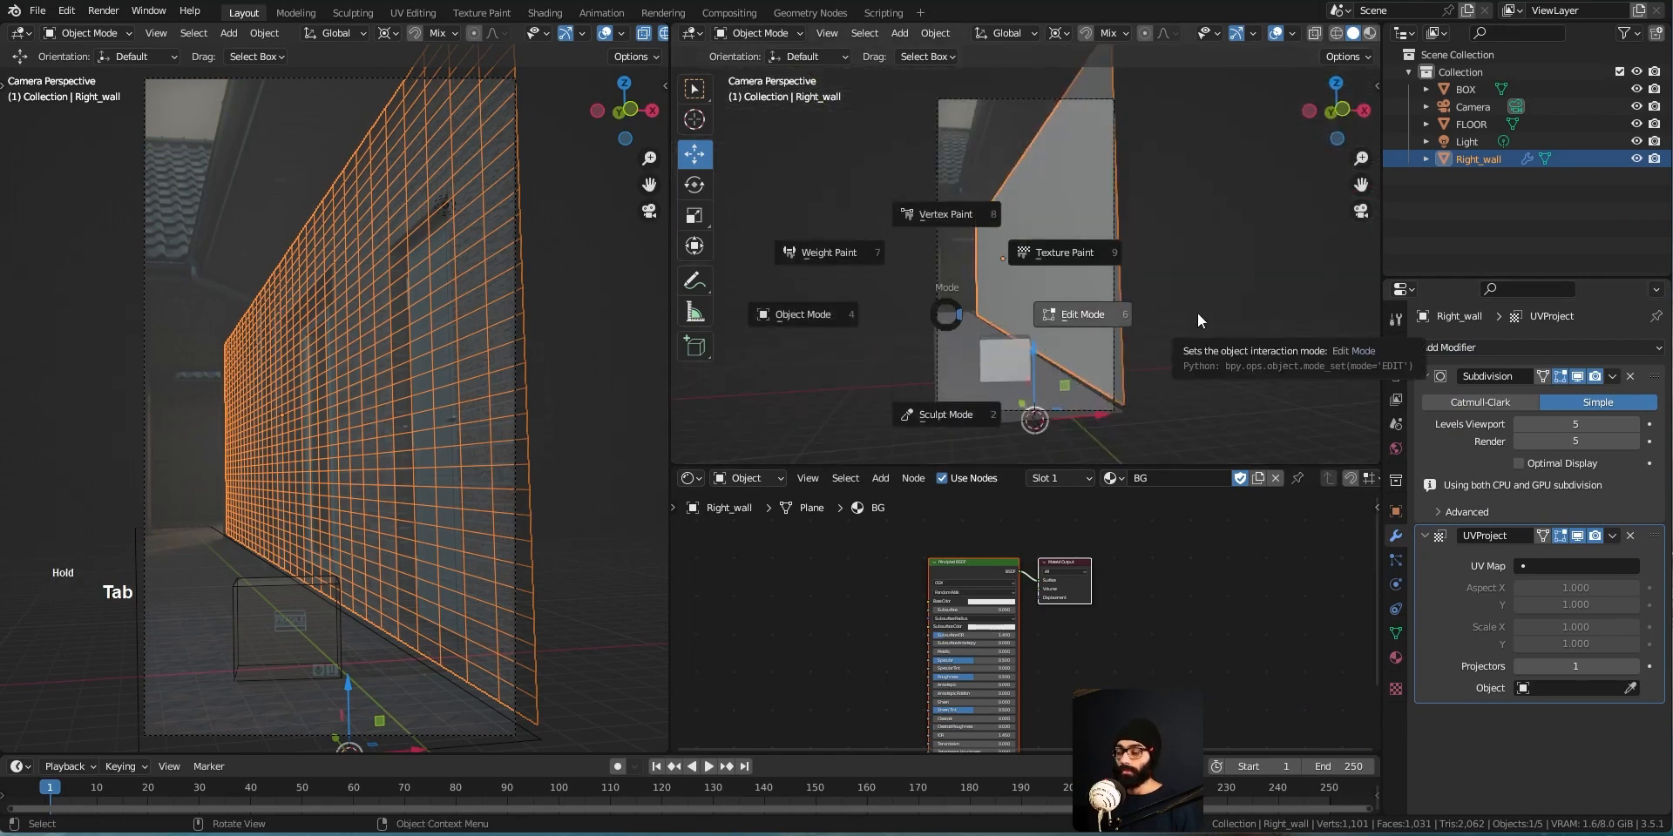
pyautogui.press('a')
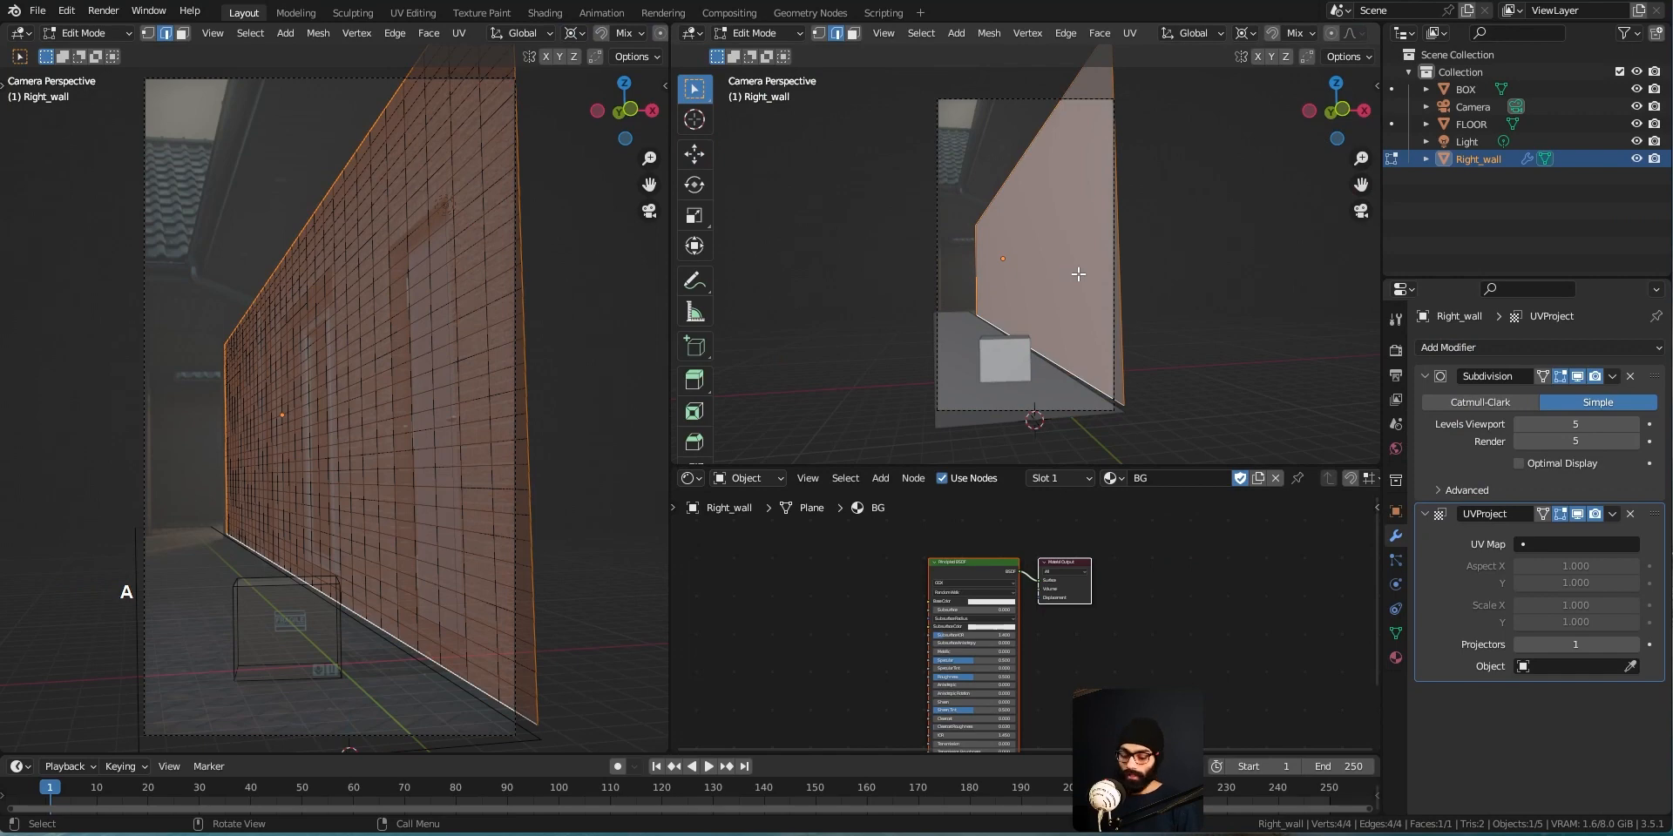
pyautogui.press('u')
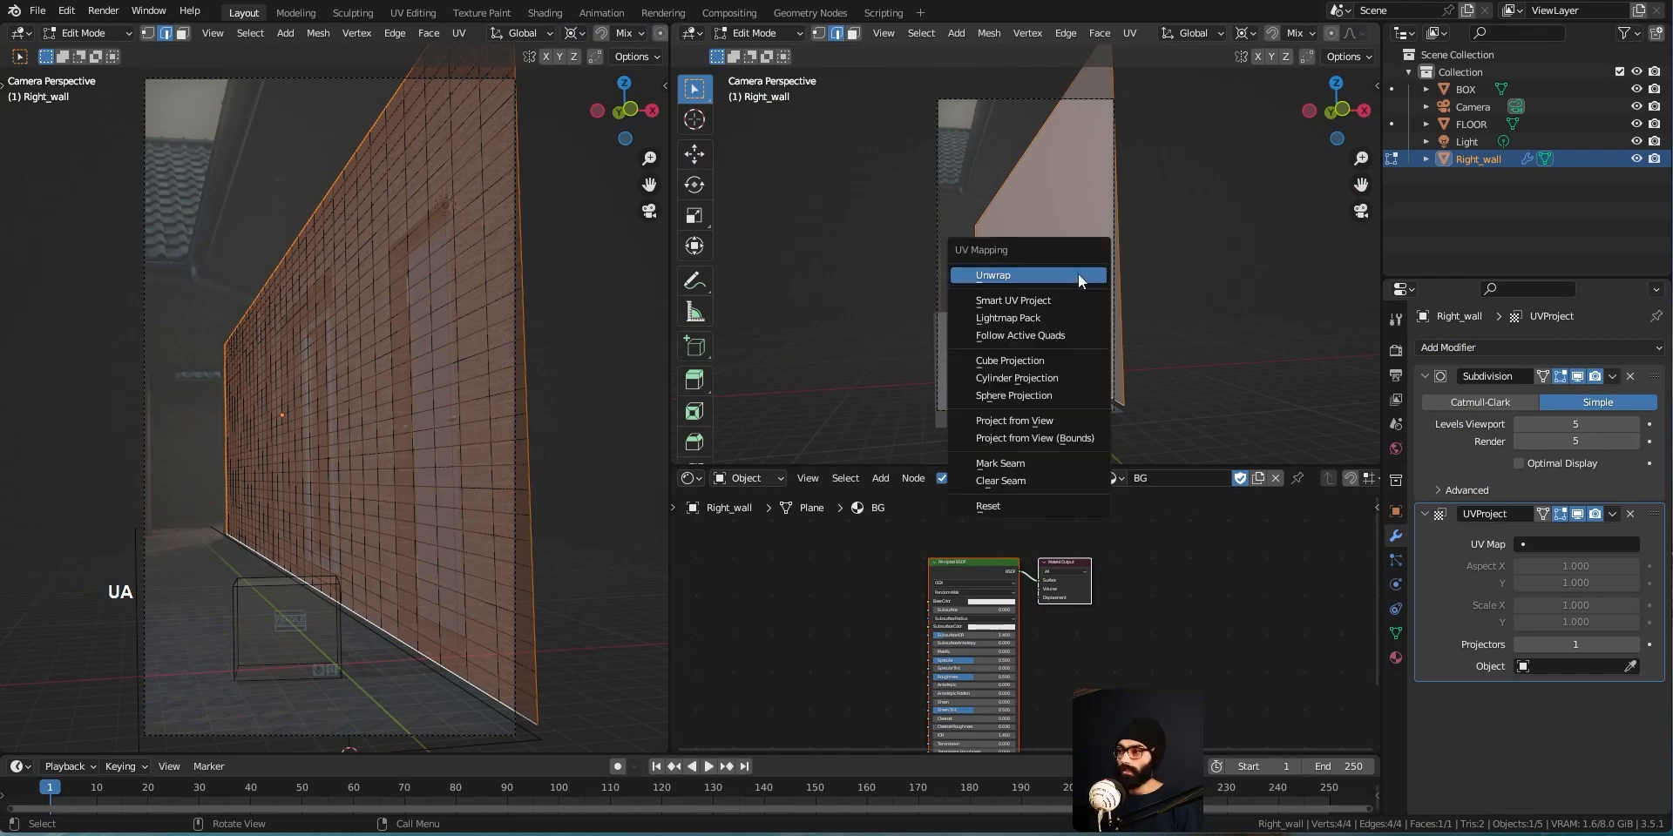
pyautogui.click(1060, 423)
pyautogui.press('Tab')
# Set Camera as the UV Project modifier's projector object and switch the perspective viewport to Material Preview shading
pyautogui.moveTo(1059, 328)
pyautogui.mouseDown(button='middle')
pyautogui.moveTo(1015, 322)
pyautogui.moveTo(1054, 342)
pyautogui.mouseUp(button='middle')
pyautogui.moveTo(1168, 369); pyautogui.dragTo(1101, 314, button='middle')
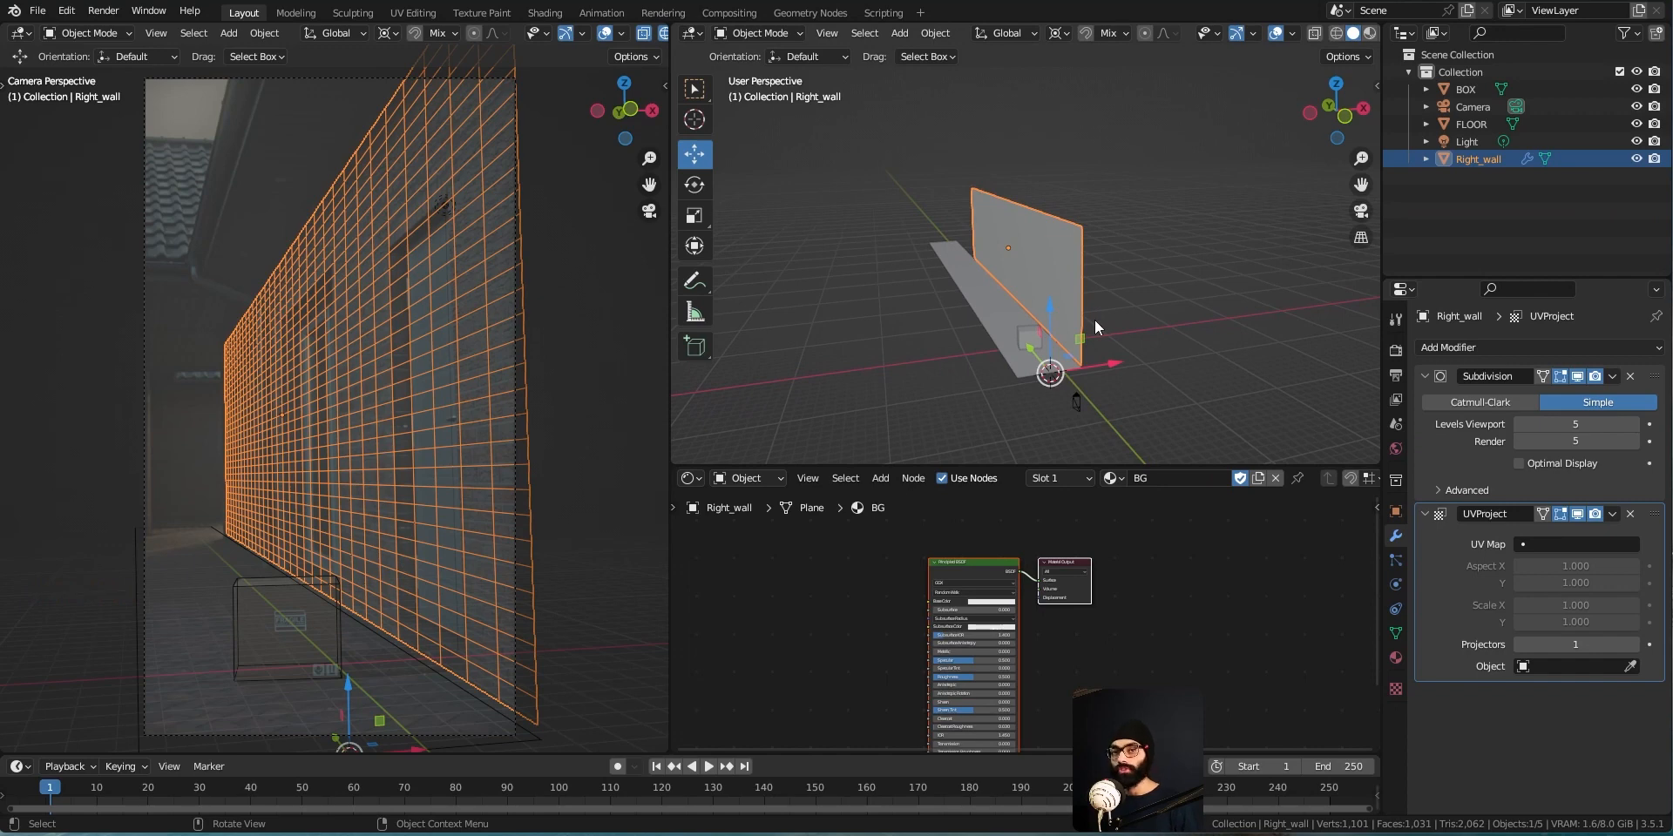
pyautogui.click(1630, 667)
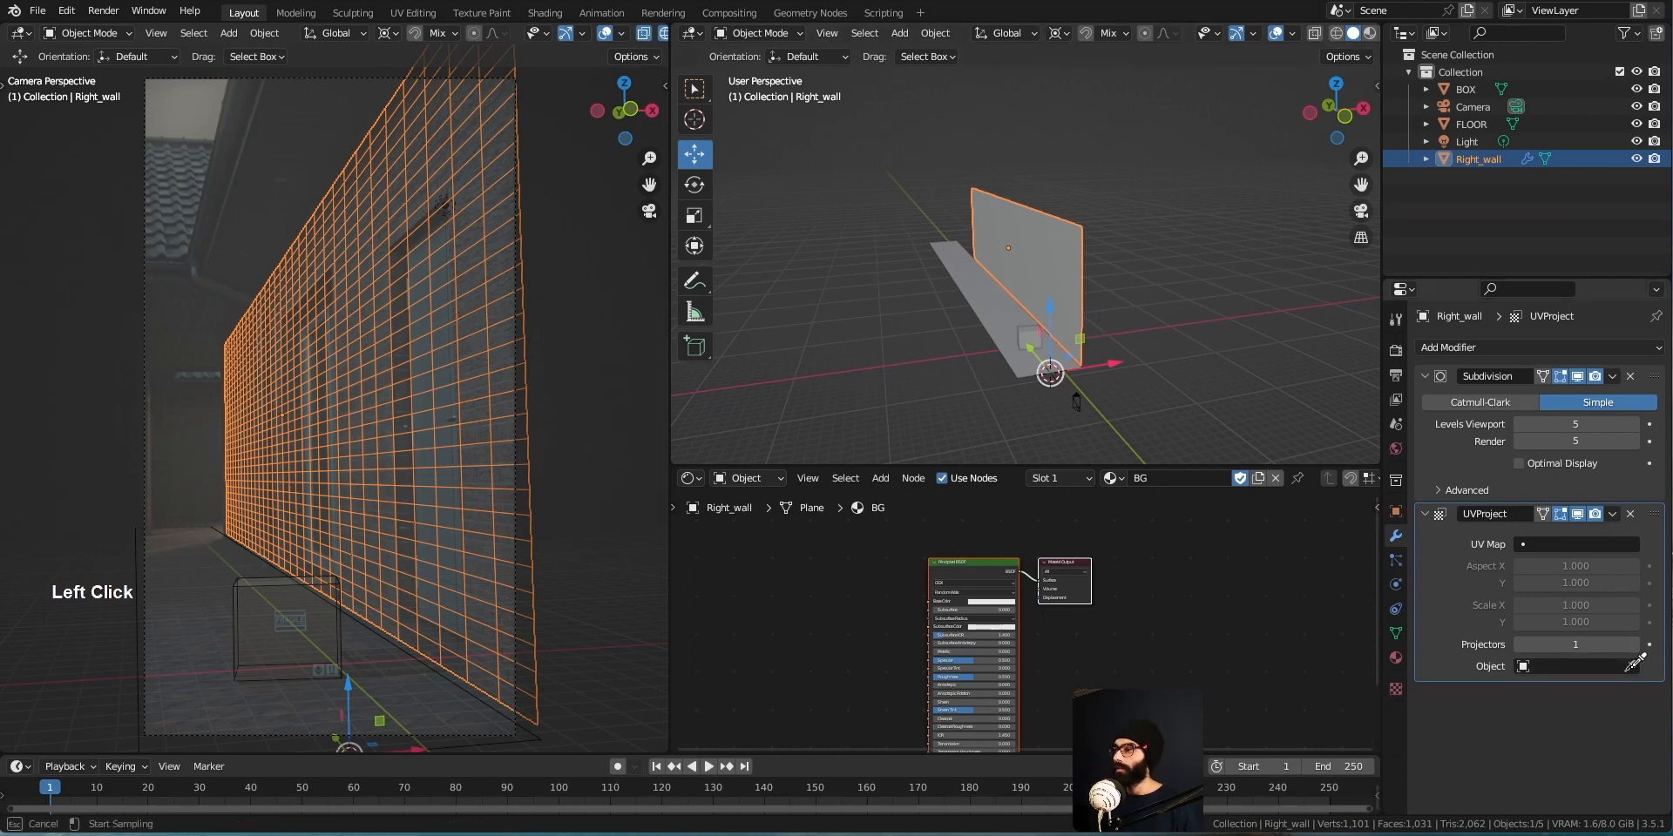
pyautogui.click(1487, 102)
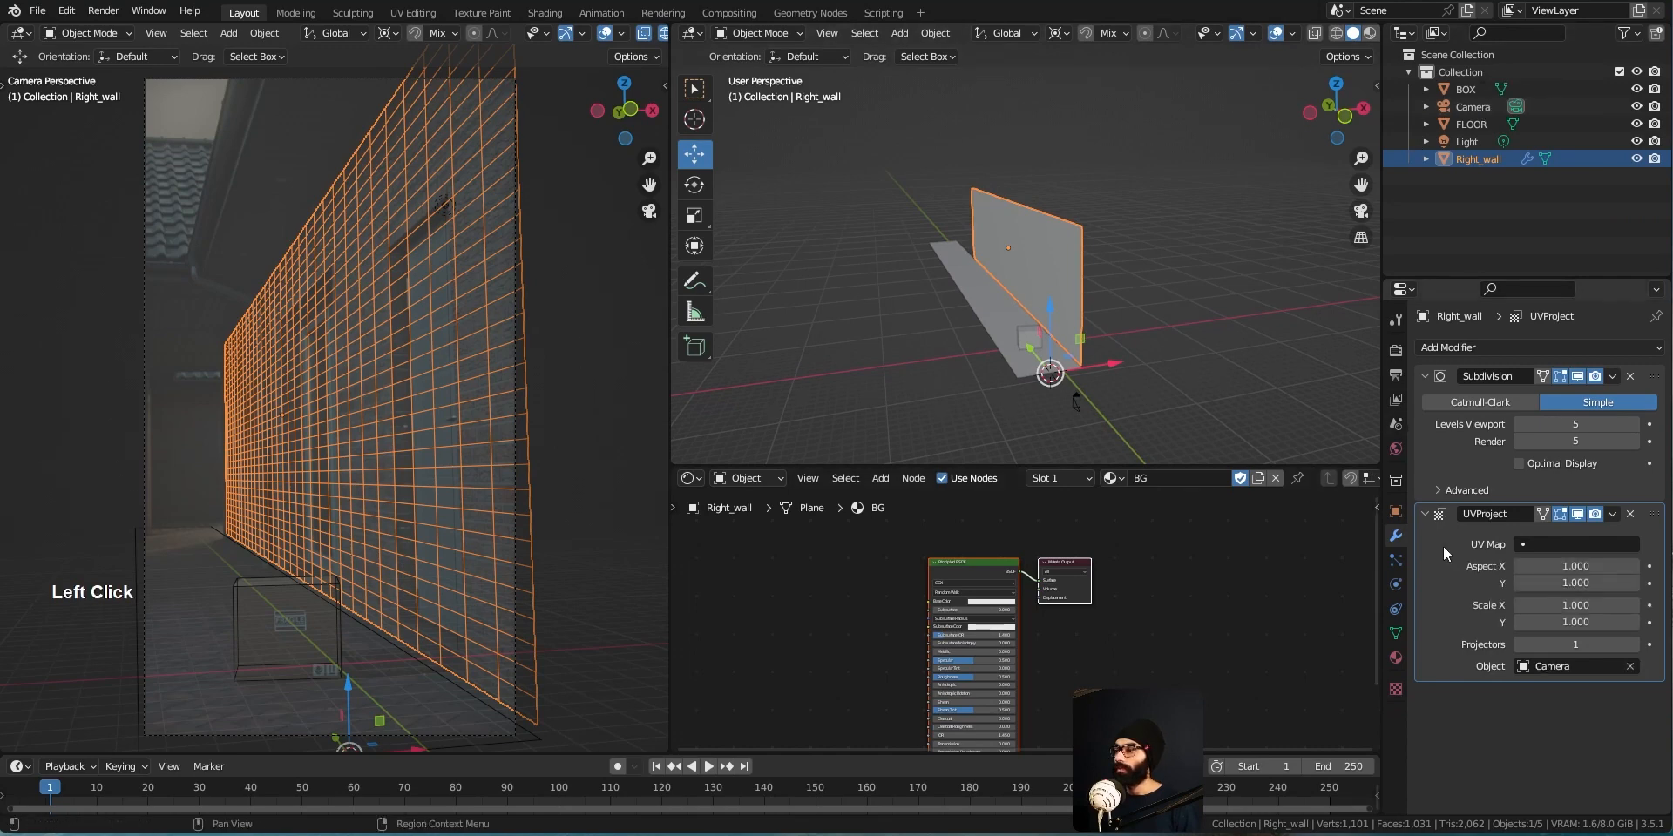
pyautogui.press('z')
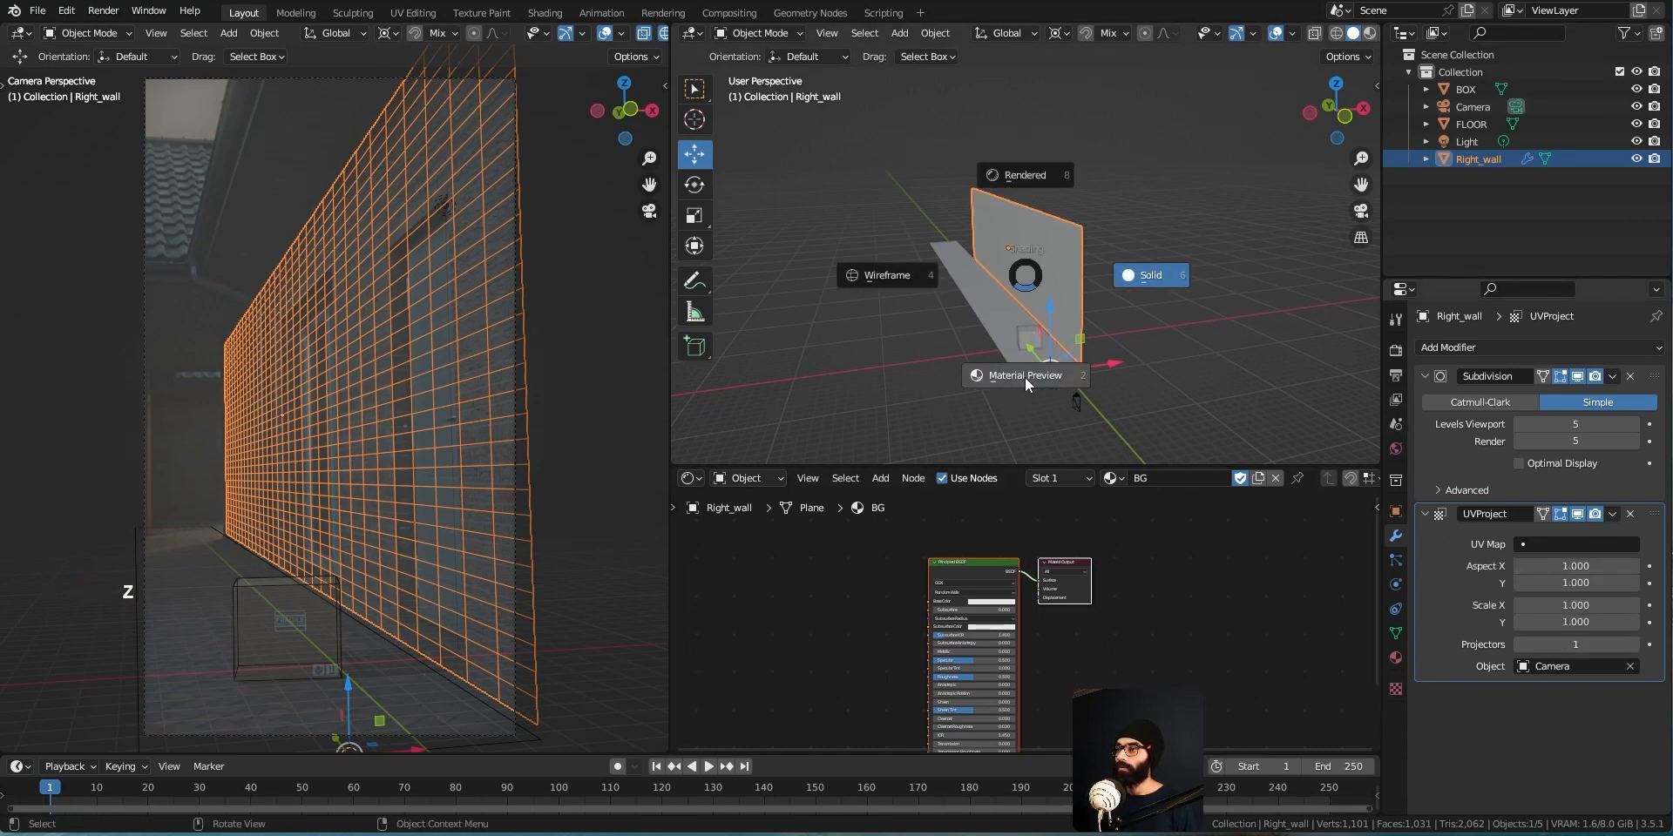
pyautogui.moveTo(1100, 359); pyautogui.dragTo(1086, 375, button='middle')
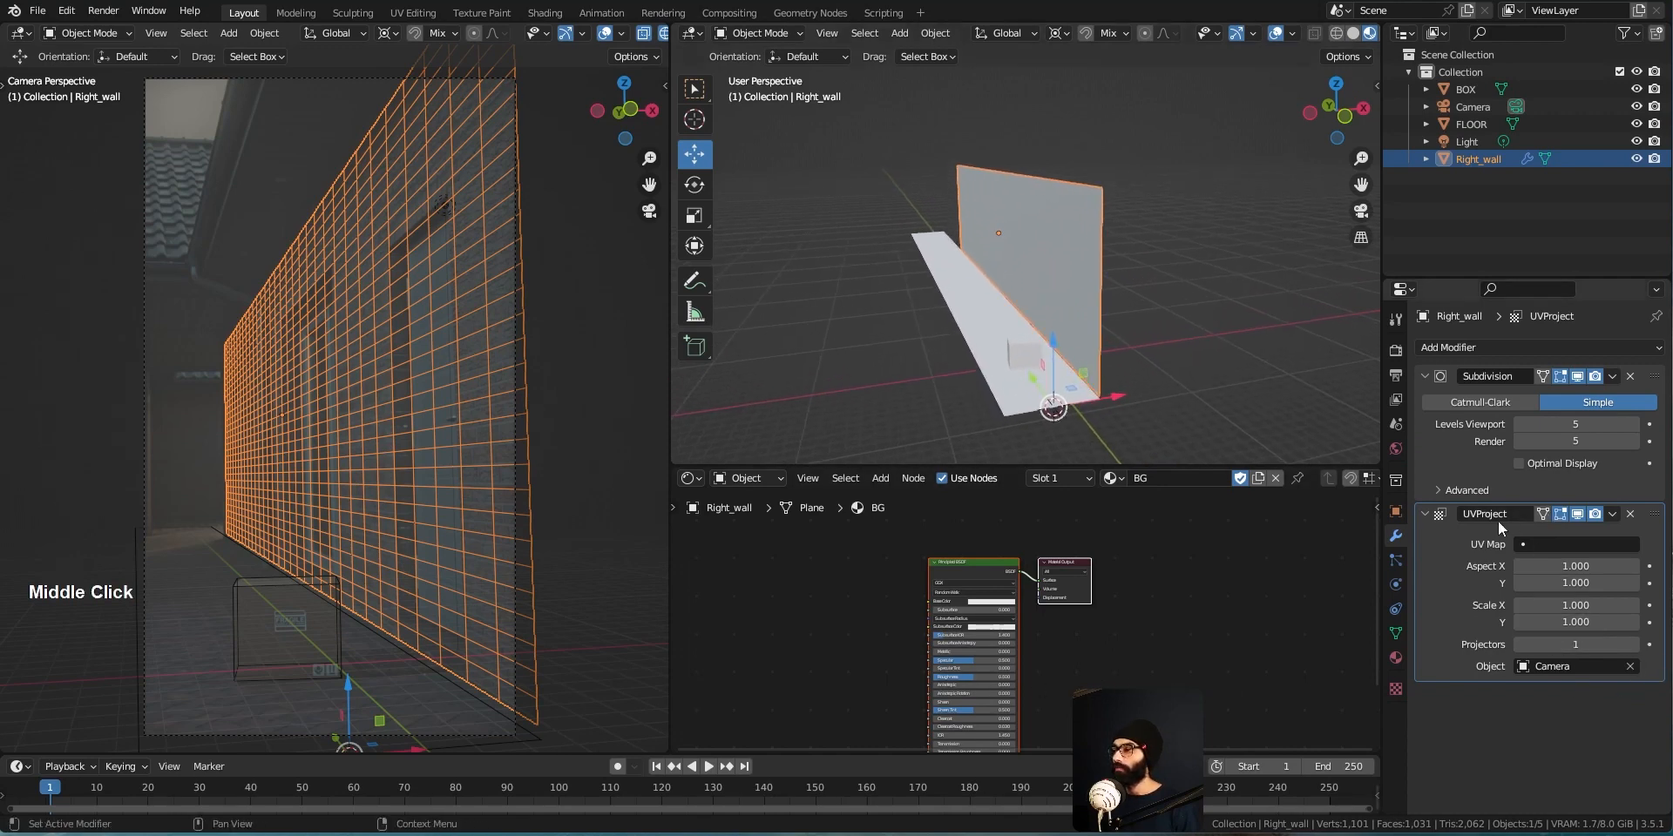
# Enlarge the Shader Editor, then switch to File Explorer and preview frame-1.1 in the Coins Spill Vfx project's Frame folder
pyautogui.moveTo(860, 673); pyautogui.dragTo(942, 664, button='middle')
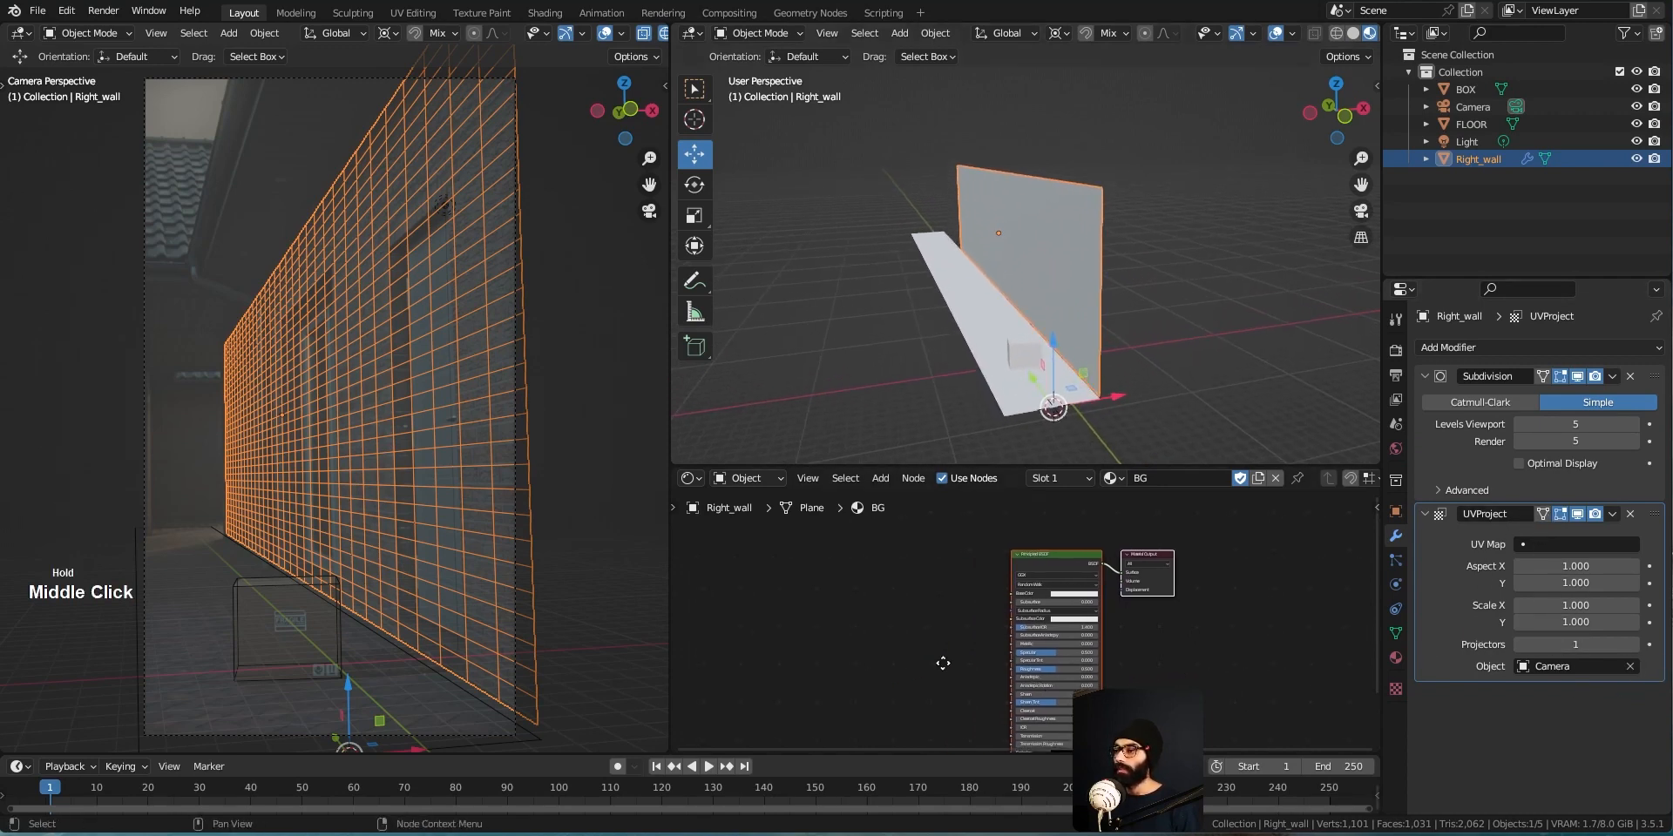
pyautogui.scroll(2, 1122, 552)
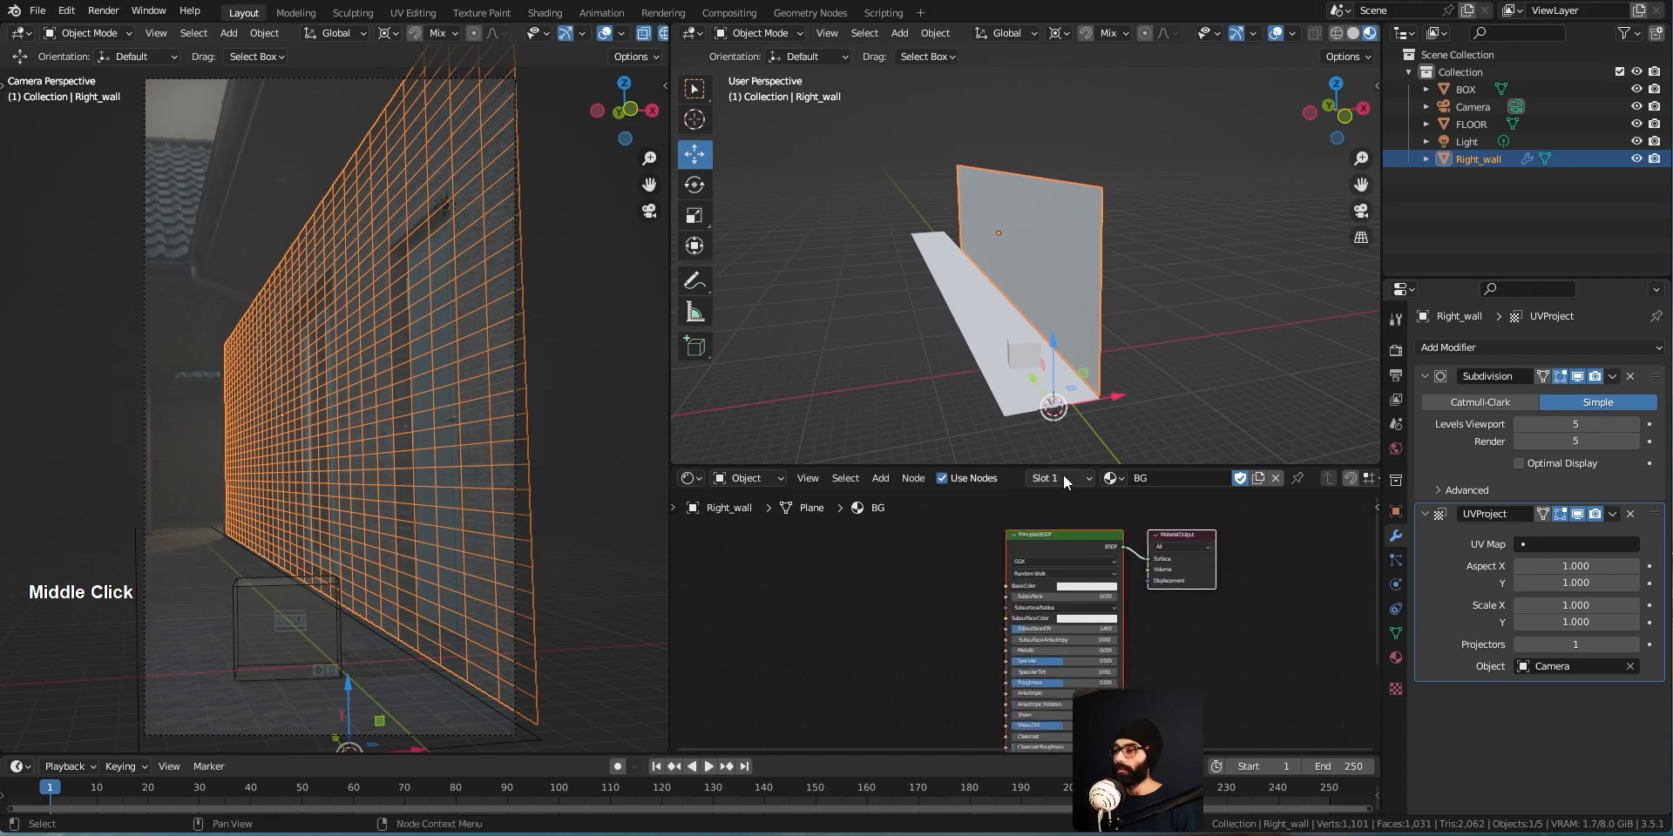
pyautogui.moveTo(1070, 467); pyautogui.dragTo(1070, 443)
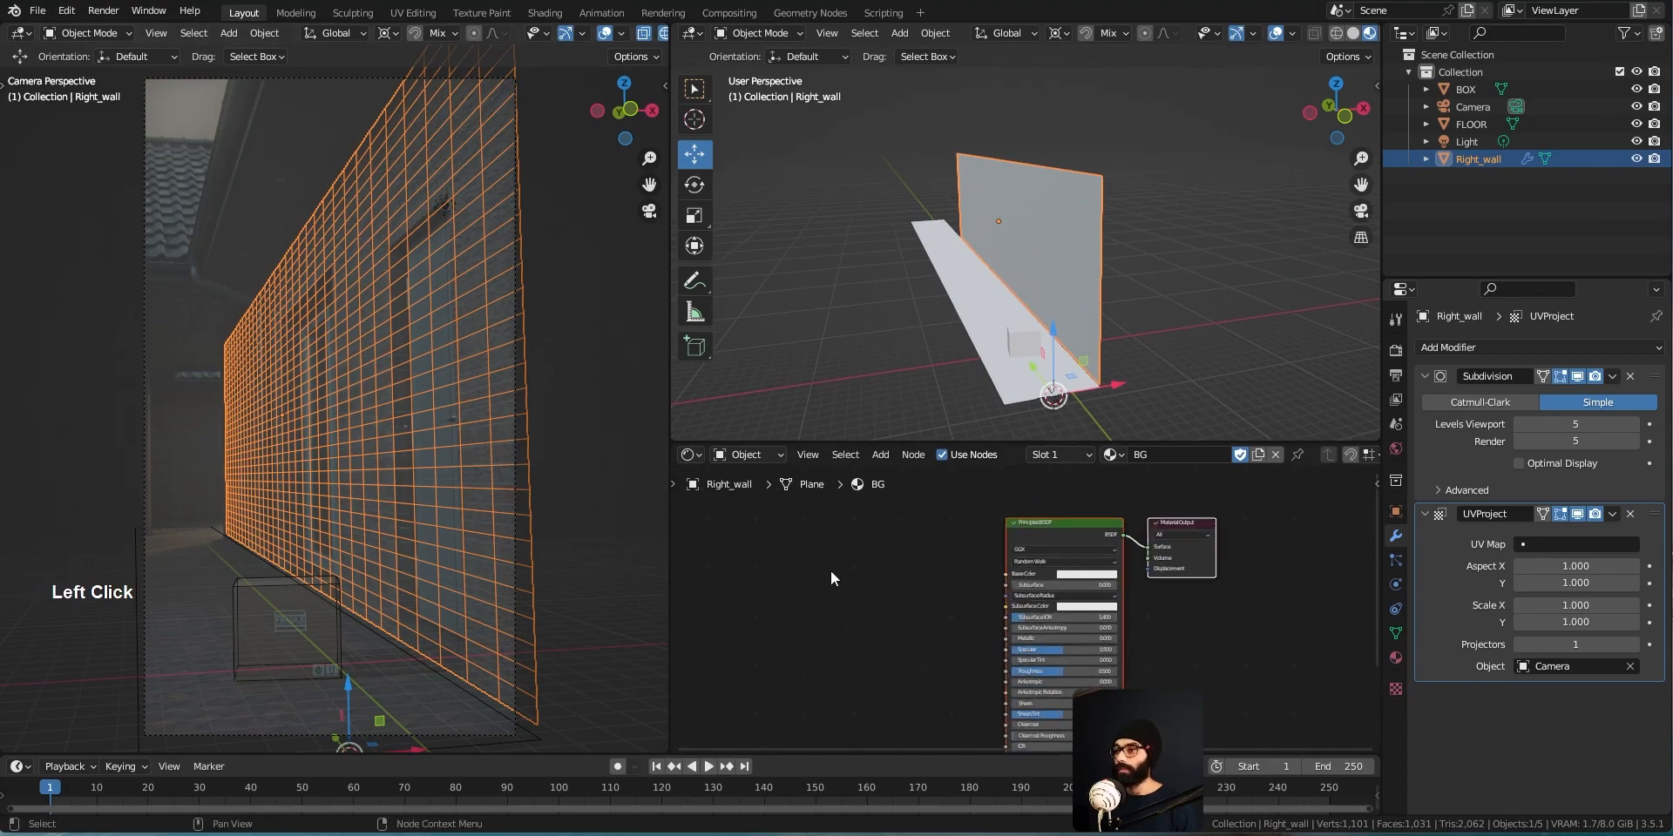
pyautogui.hotkey('alt', 'Tab')
pyautogui.hotkey('alt', 'Tab')
pyautogui.press('e')
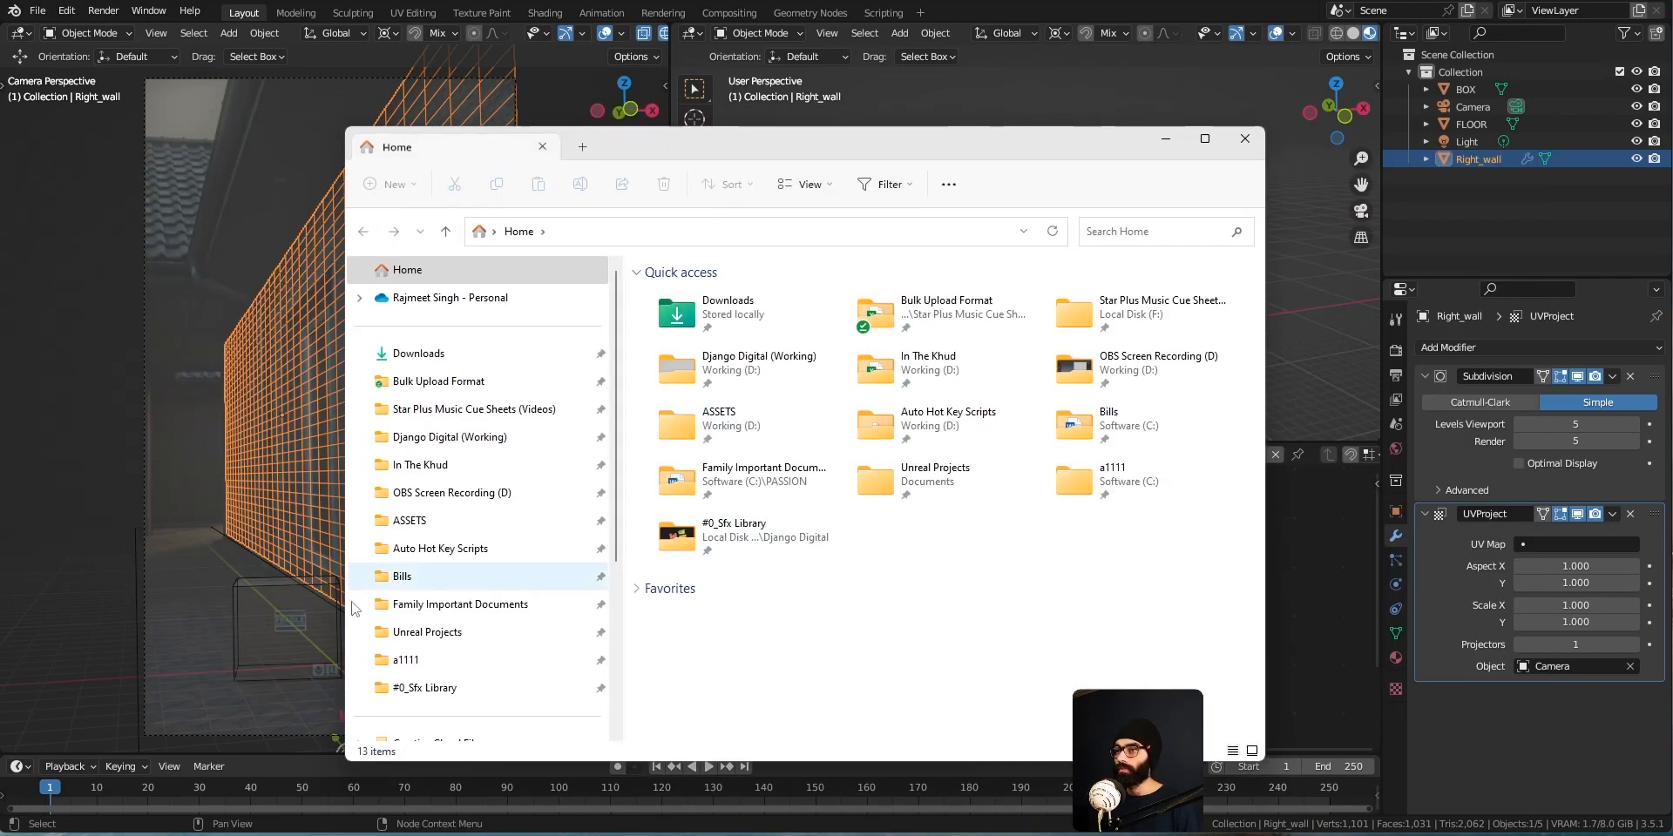
pyautogui.click(468, 436)
pyautogui.doubleClick(684, 353)
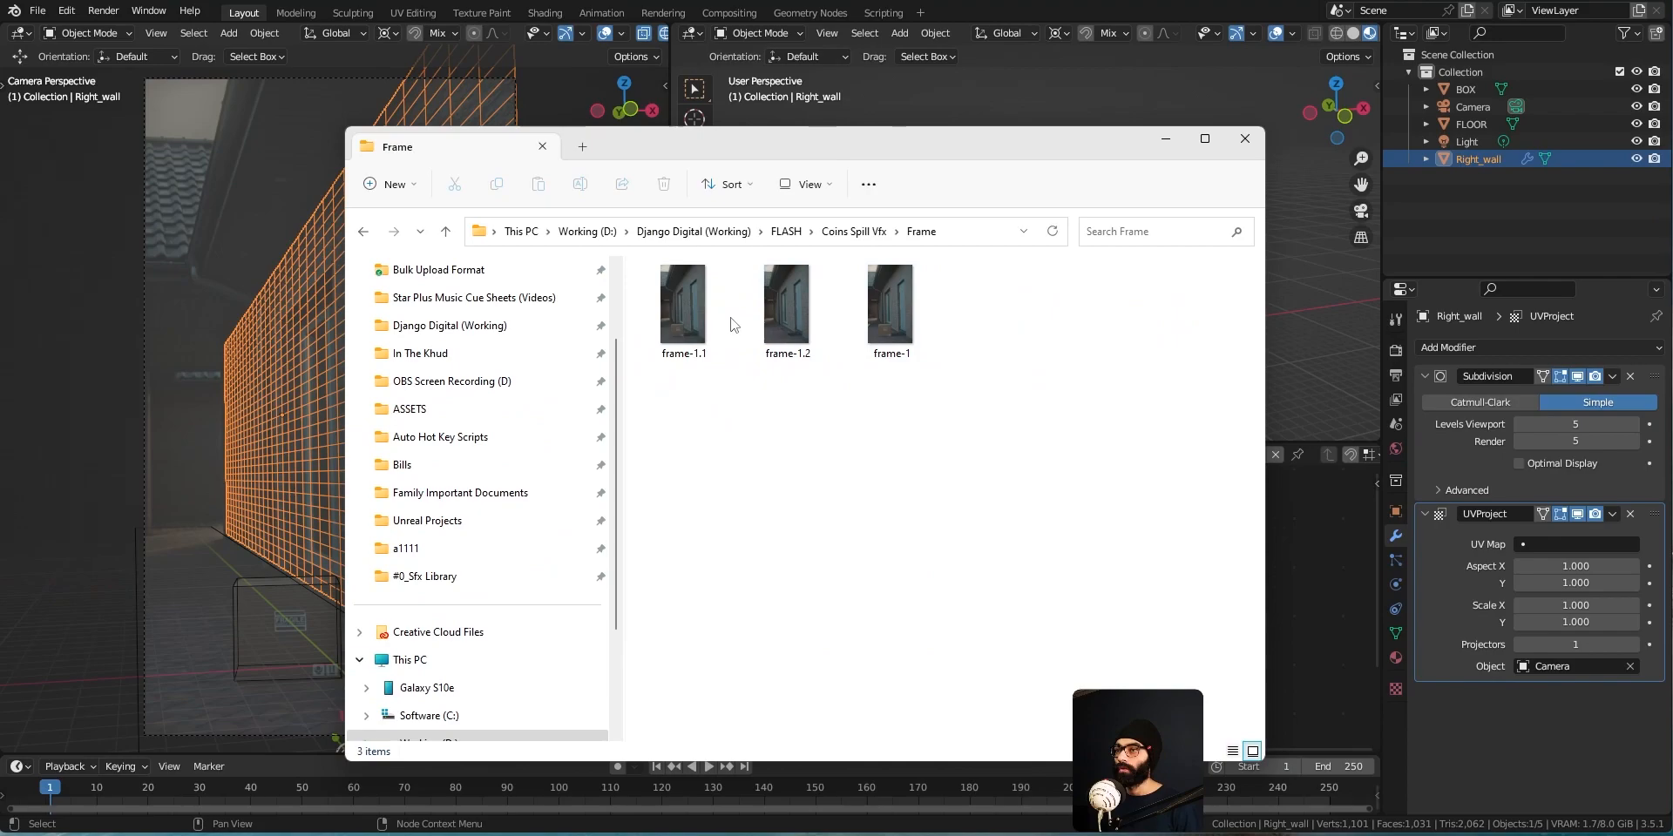
pyautogui.doubleClick(686, 320)
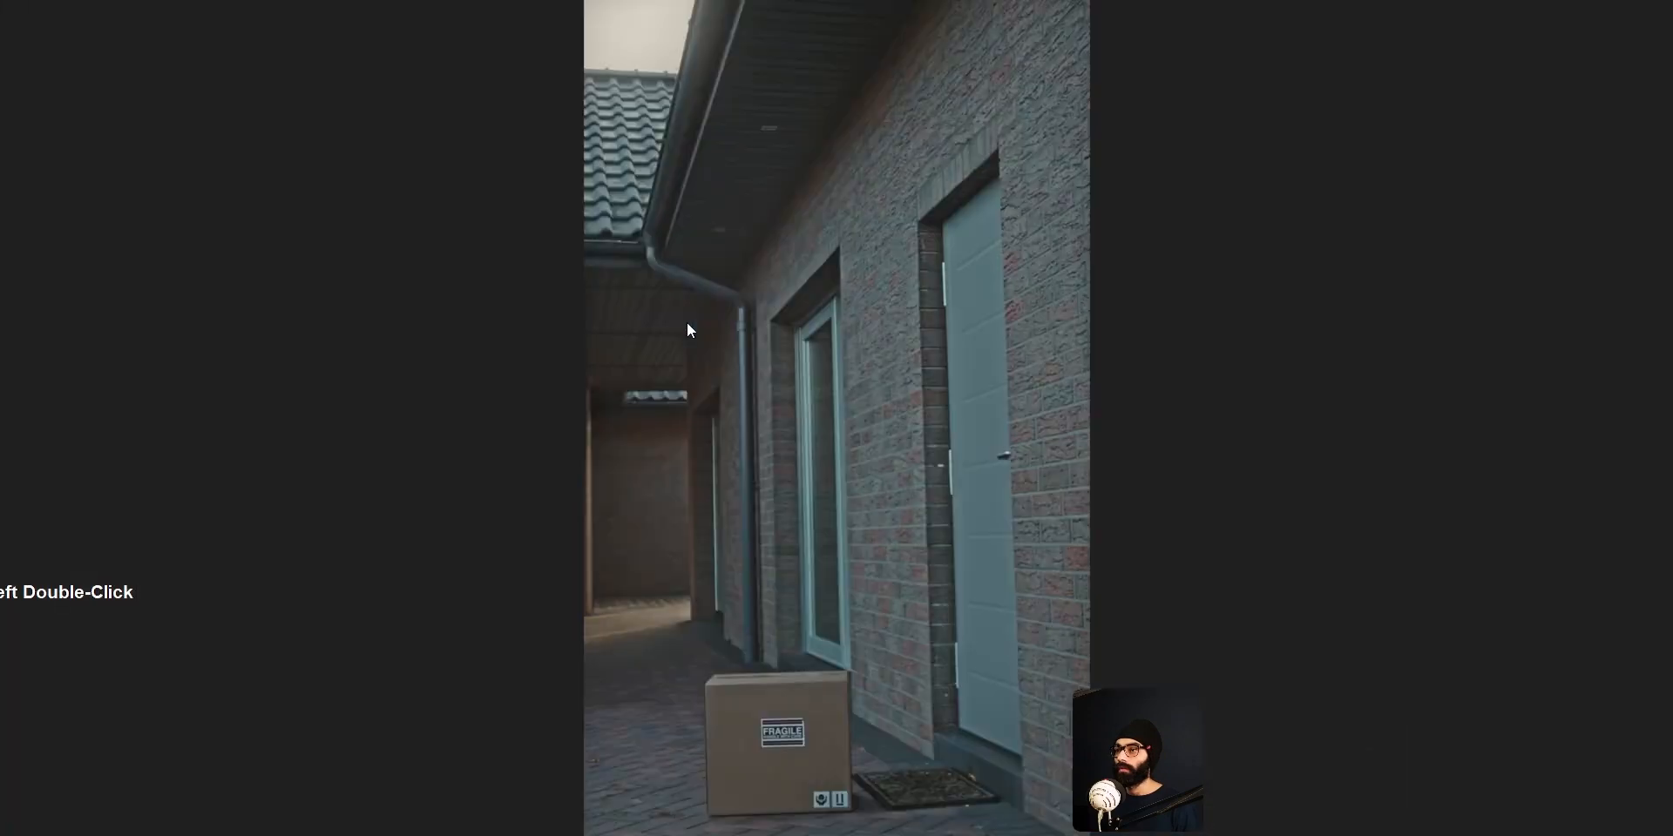
pyautogui.click(1651, 4)
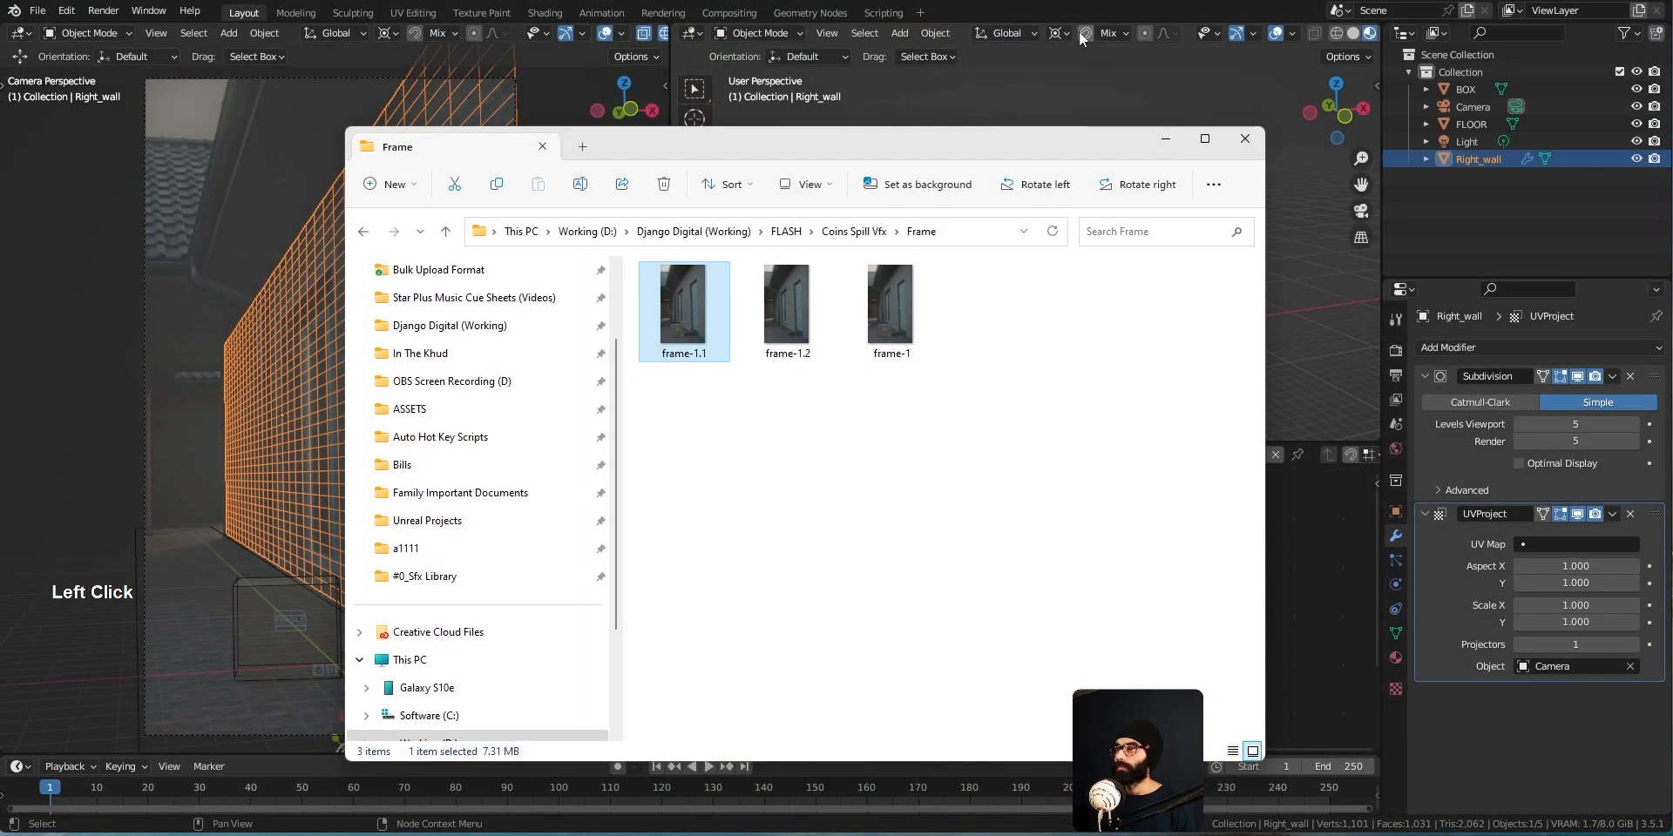
# Bring frame-1.1 from File Explorer into the BG material as an image texture node, placed beside the Principled BSDF
pyautogui.moveTo(954, 143); pyautogui.dragTo(752, 0)
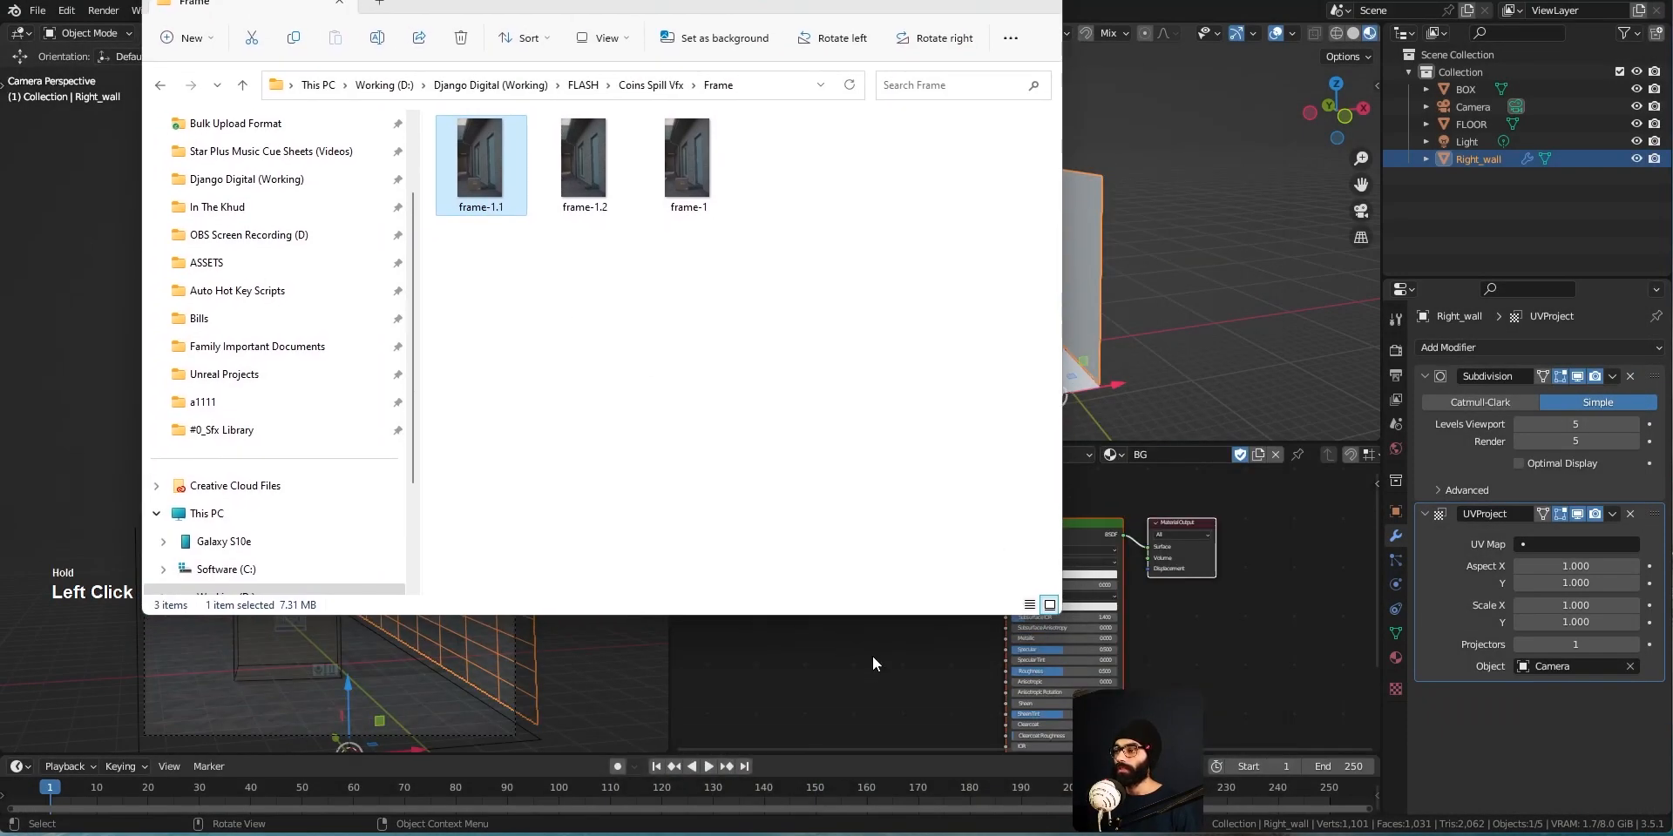
pyautogui.moveTo(875, 664); pyautogui.dragTo(857, 654)
pyautogui.click(962, 3)
pyautogui.moveTo(903, 610); pyautogui.dragTo(903, 507, button='middle')
pyautogui.keyDown('ctrl'); pyautogui.moveTo(913, 662); pyautogui.dragTo(916, 621, button='middle'); pyautogui.keyUp('ctrl')
pyautogui.moveTo(885, 547); pyautogui.dragTo(809, 544)
# Connect the image texture's Color output to the Principled BSDF's Base Color, then deselect everything and inspect the wall
pyautogui.keyDown('ctrl'); pyautogui.moveTo(872, 597); pyautogui.dragTo(974, 666, button='middle'); pyautogui.keyUp('ctrl')
pyautogui.moveTo(949, 629); pyautogui.dragTo(1036, 540)
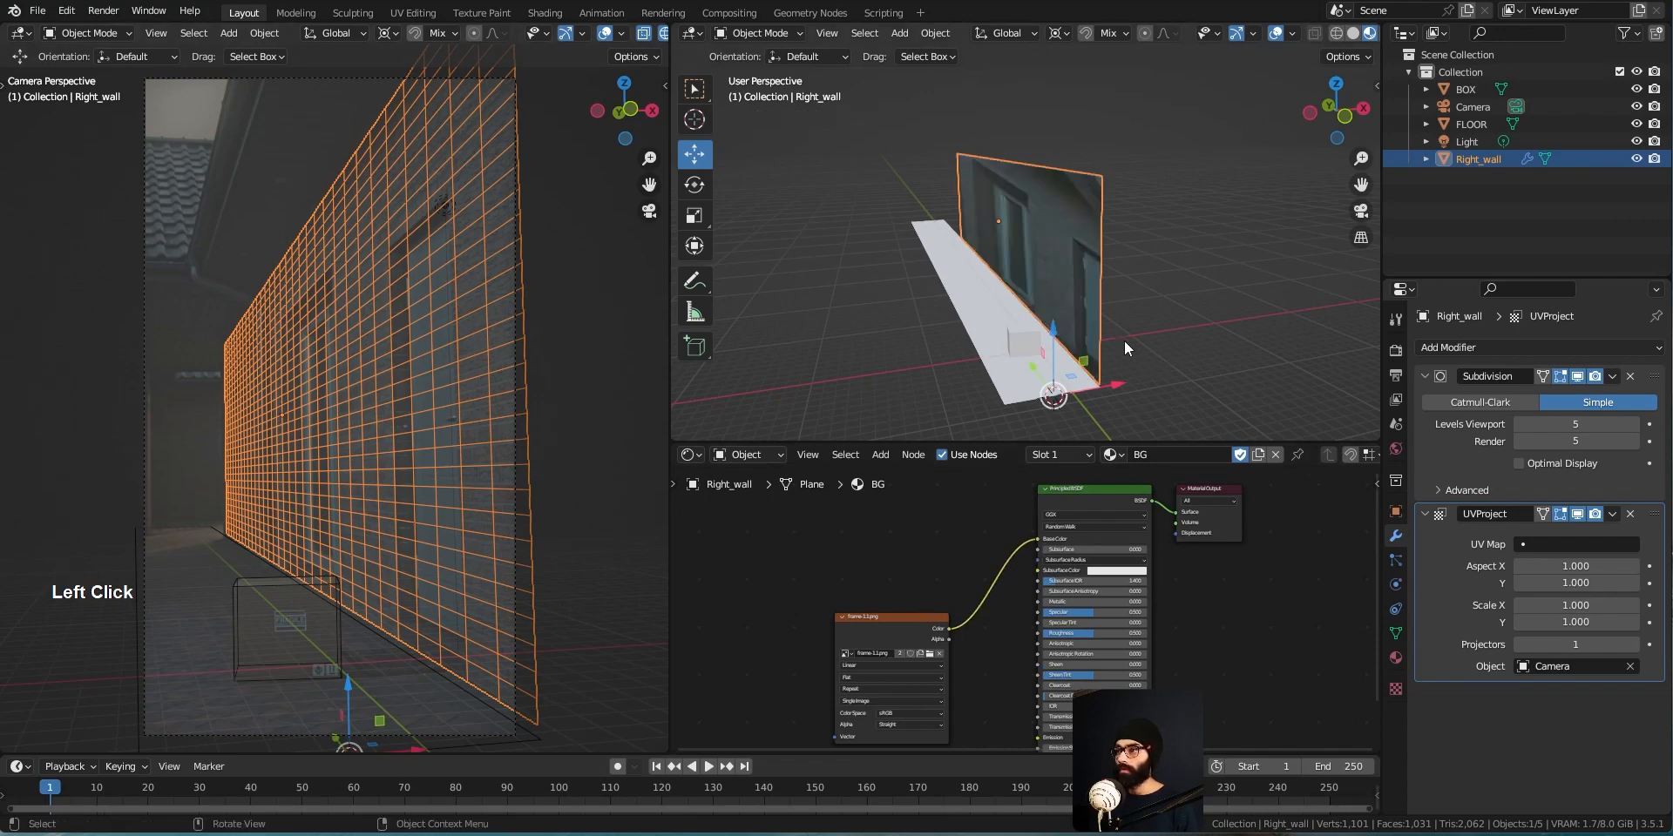
pyautogui.hotkey('alt', 'a')
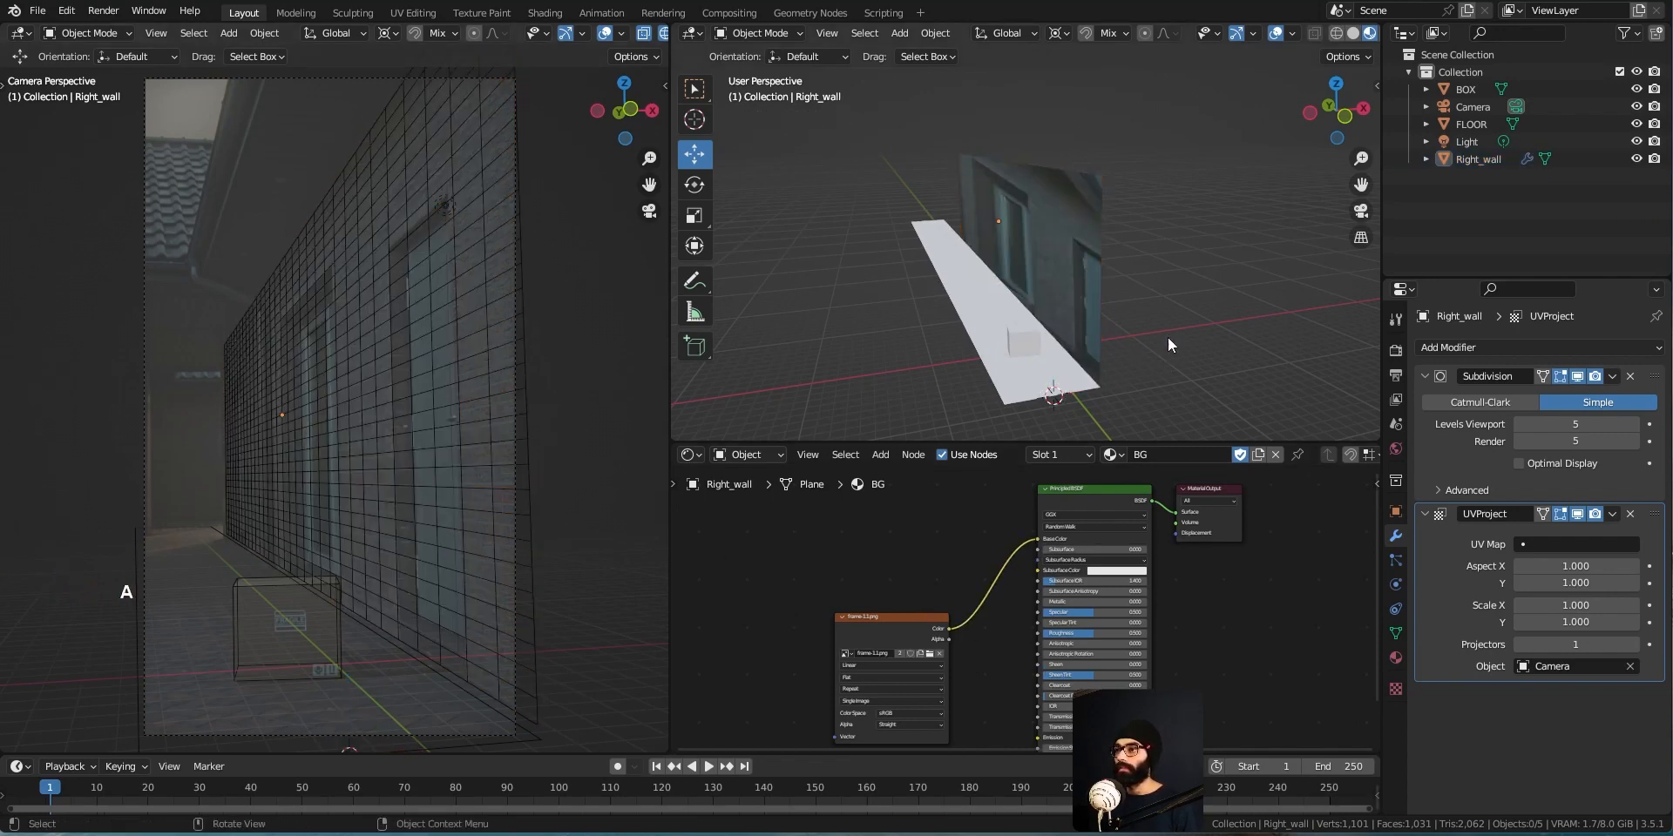
pyautogui.moveTo(976, 340); pyautogui.dragTo(1099, 273, button='middle')
pyautogui.moveTo(1078, 284); pyautogui.dragTo(1220, 245, button='middle')
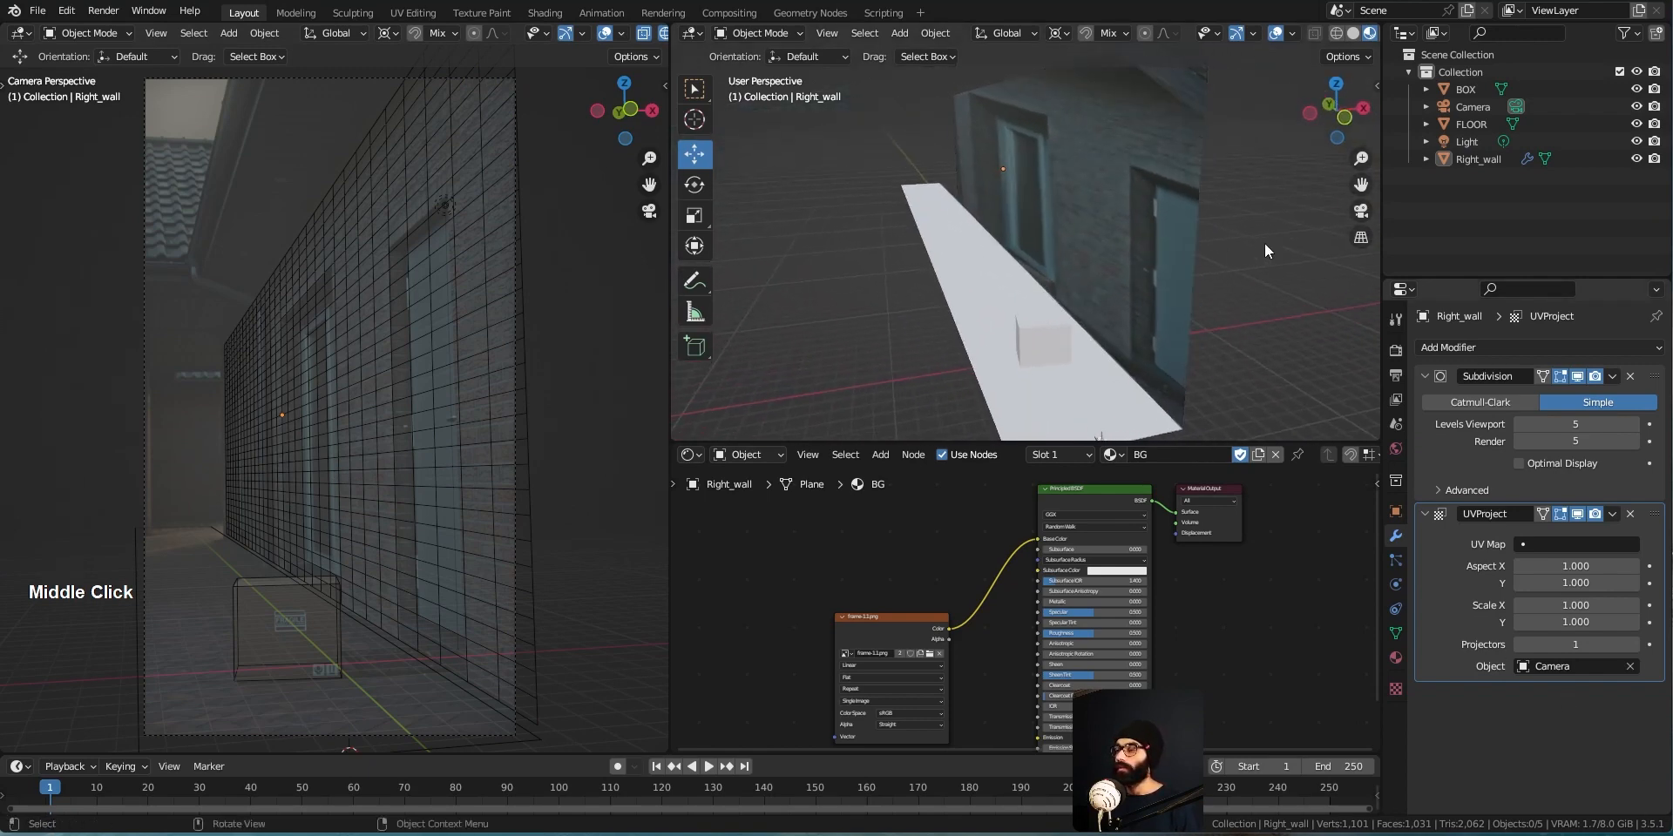
# Switch the camera-view viewport to Material Preview shading and compare the projected wall in both viewports
pyautogui.press('KP_0')
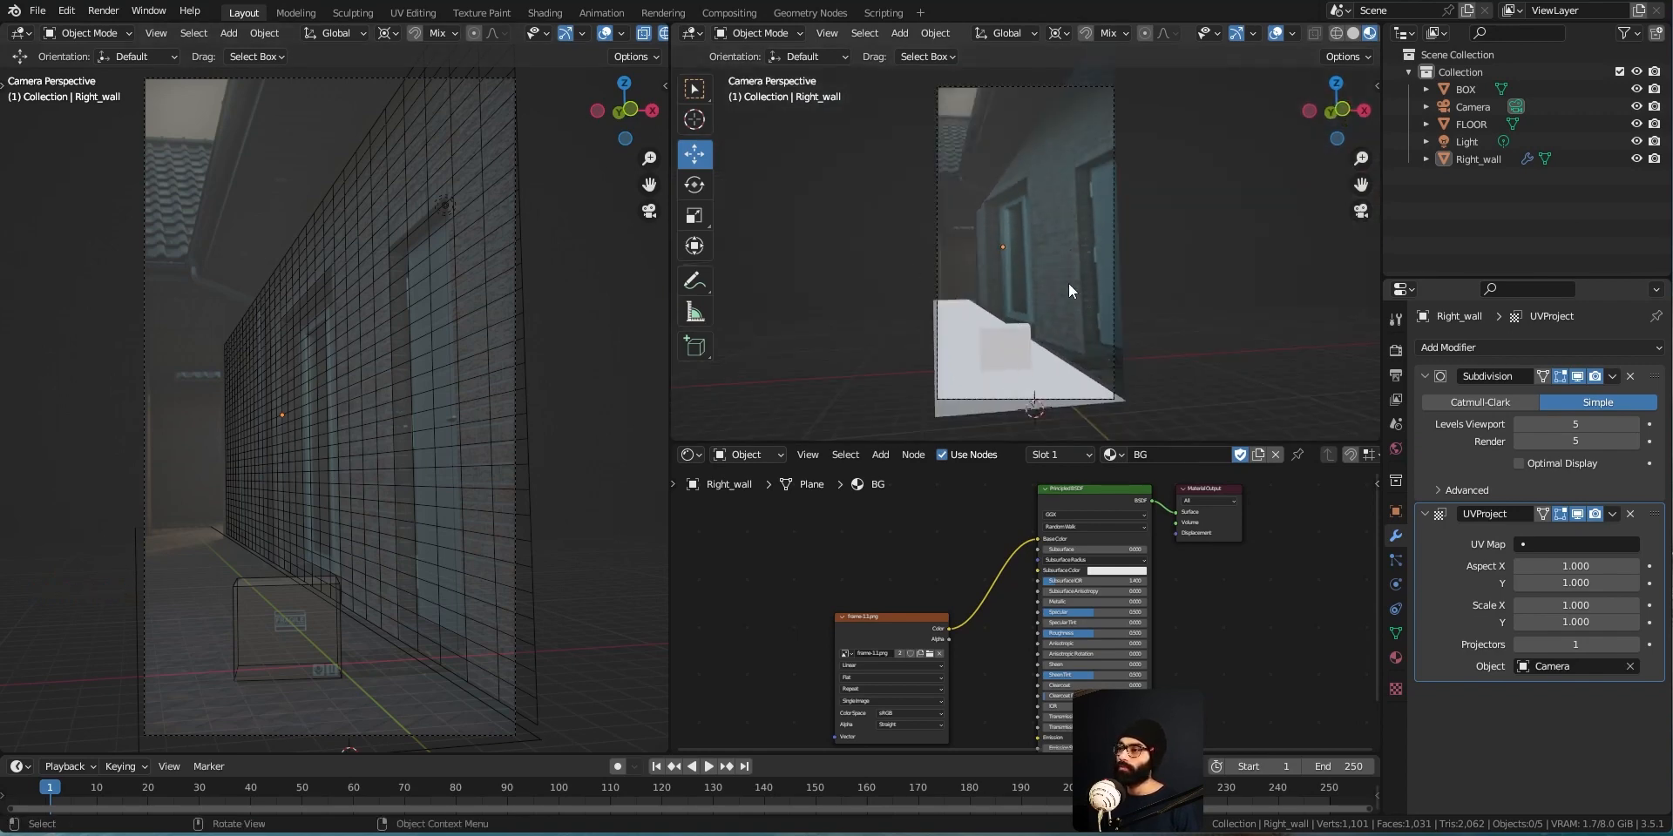
pyautogui.moveTo(1094, 331); pyautogui.dragTo(1080, 374, button='middle')
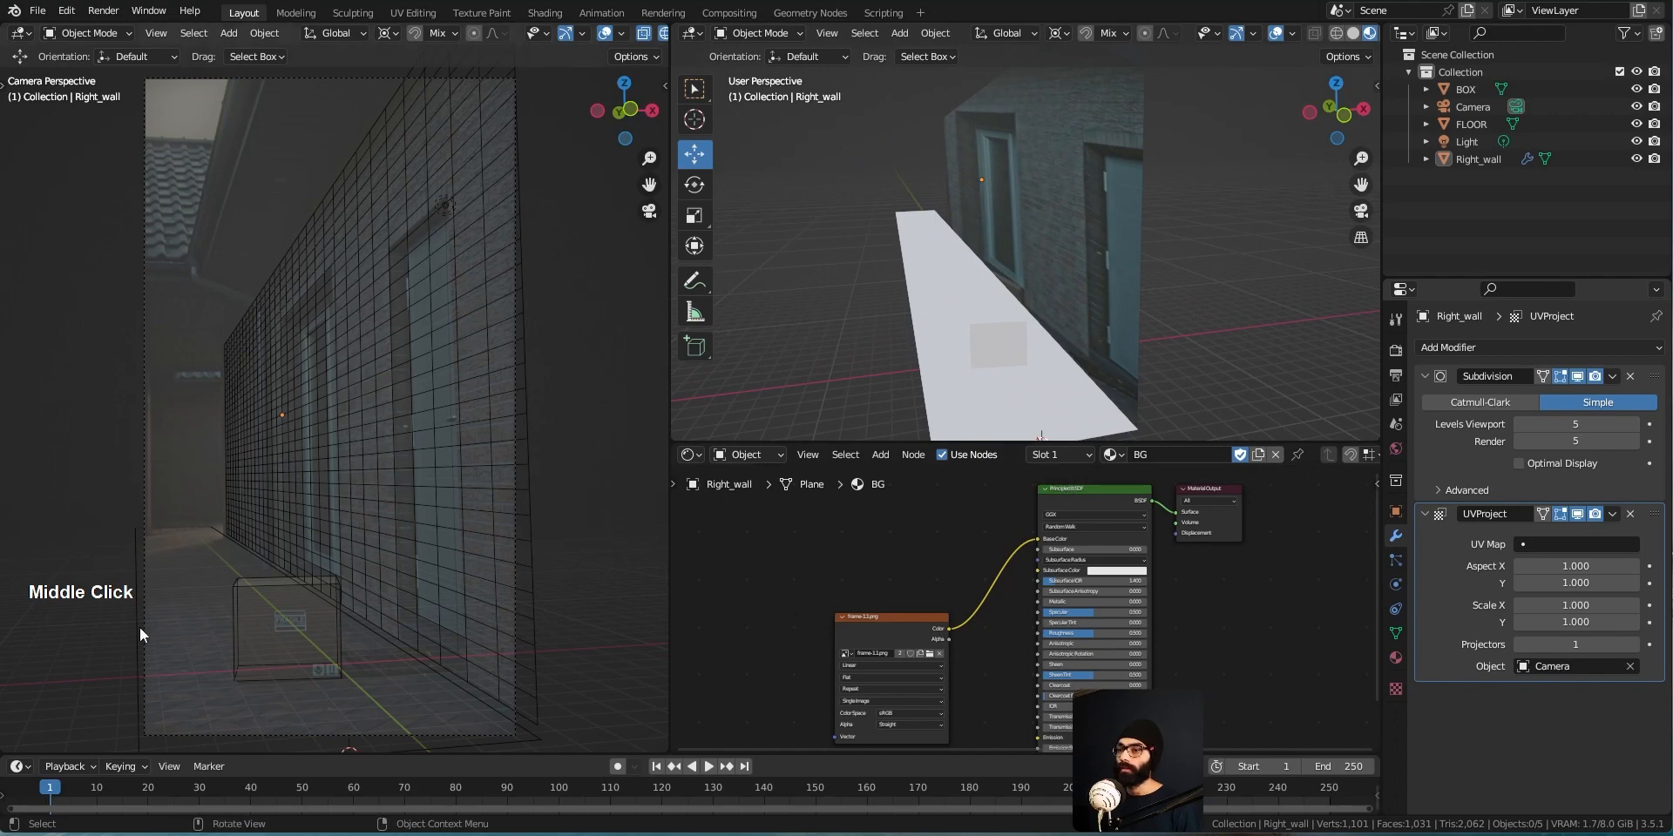
pyautogui.press('z')
pyautogui.click(284, 688)
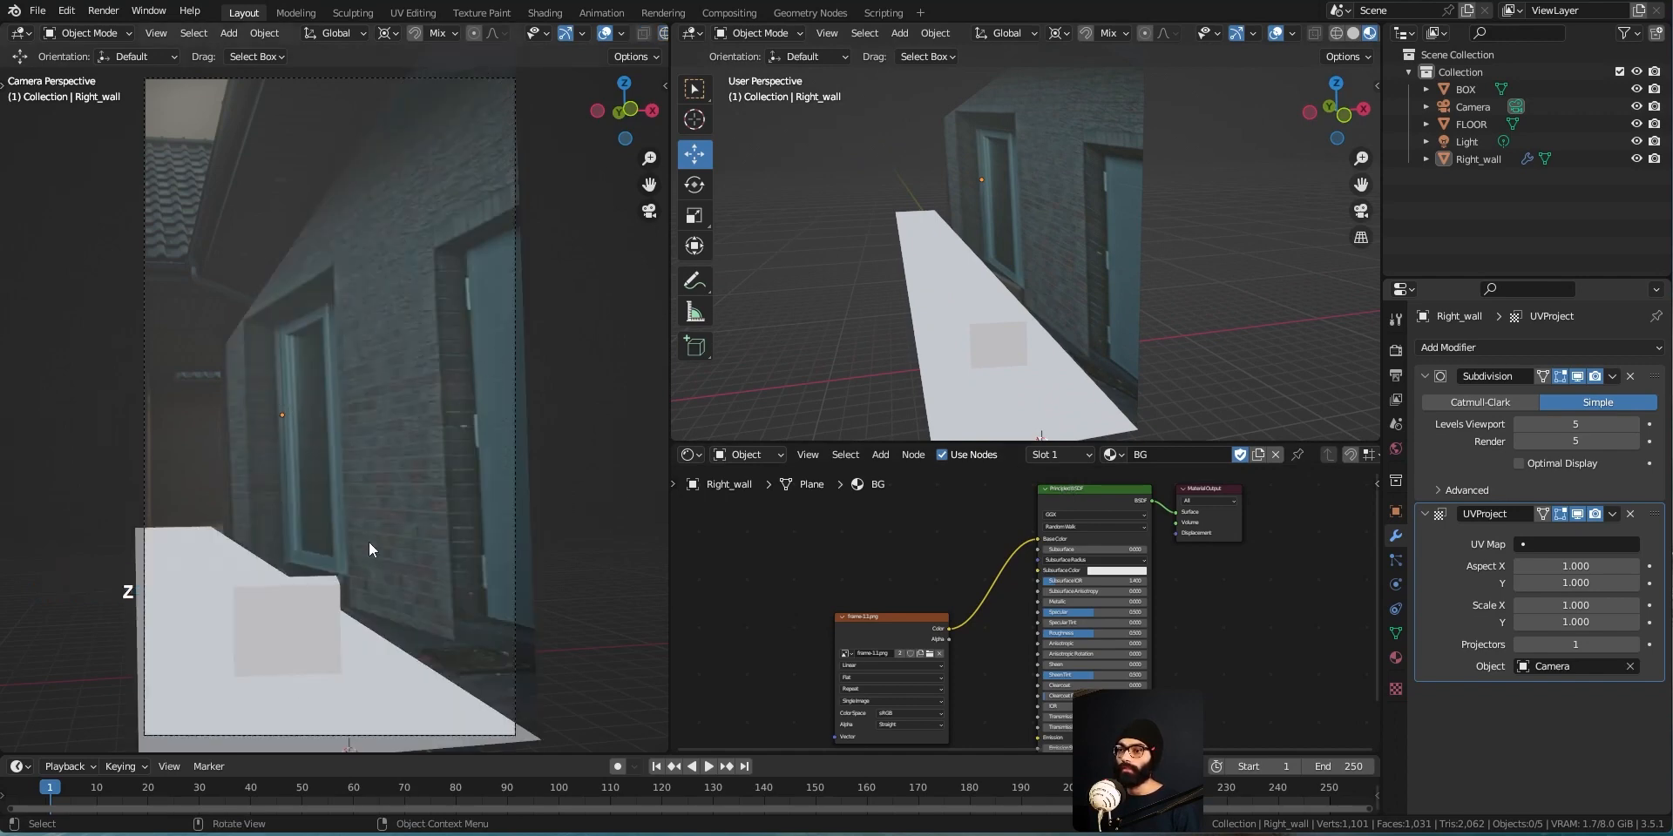
pyautogui.moveTo(1193, 251); pyautogui.dragTo(1155, 323, button='middle')
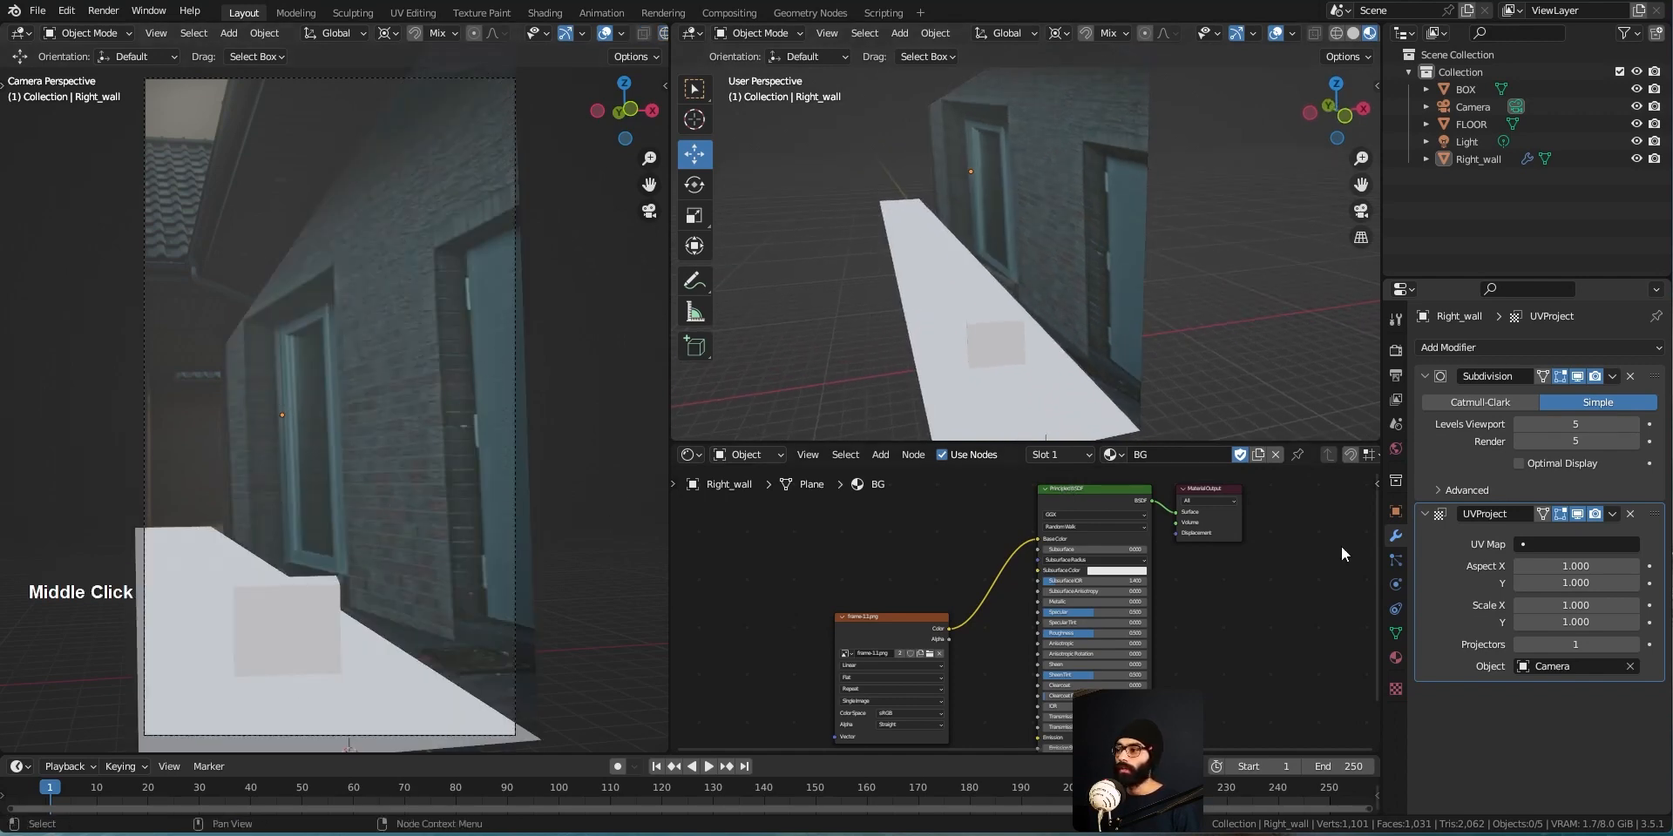
# Set the Right_wall UVProject modifier's Scale X to 0.590 so the projected photo lines up with the camera background
pyautogui.moveTo(1575, 606); pyautogui.dragTo(1538, 606)
pyautogui.keyDown('shift'); pyautogui.moveTo(277, 414); pyautogui.dragTo(409, 438, button='middle'); pyautogui.keyUp('shift')
pyautogui.scroll(6, 392, 428)
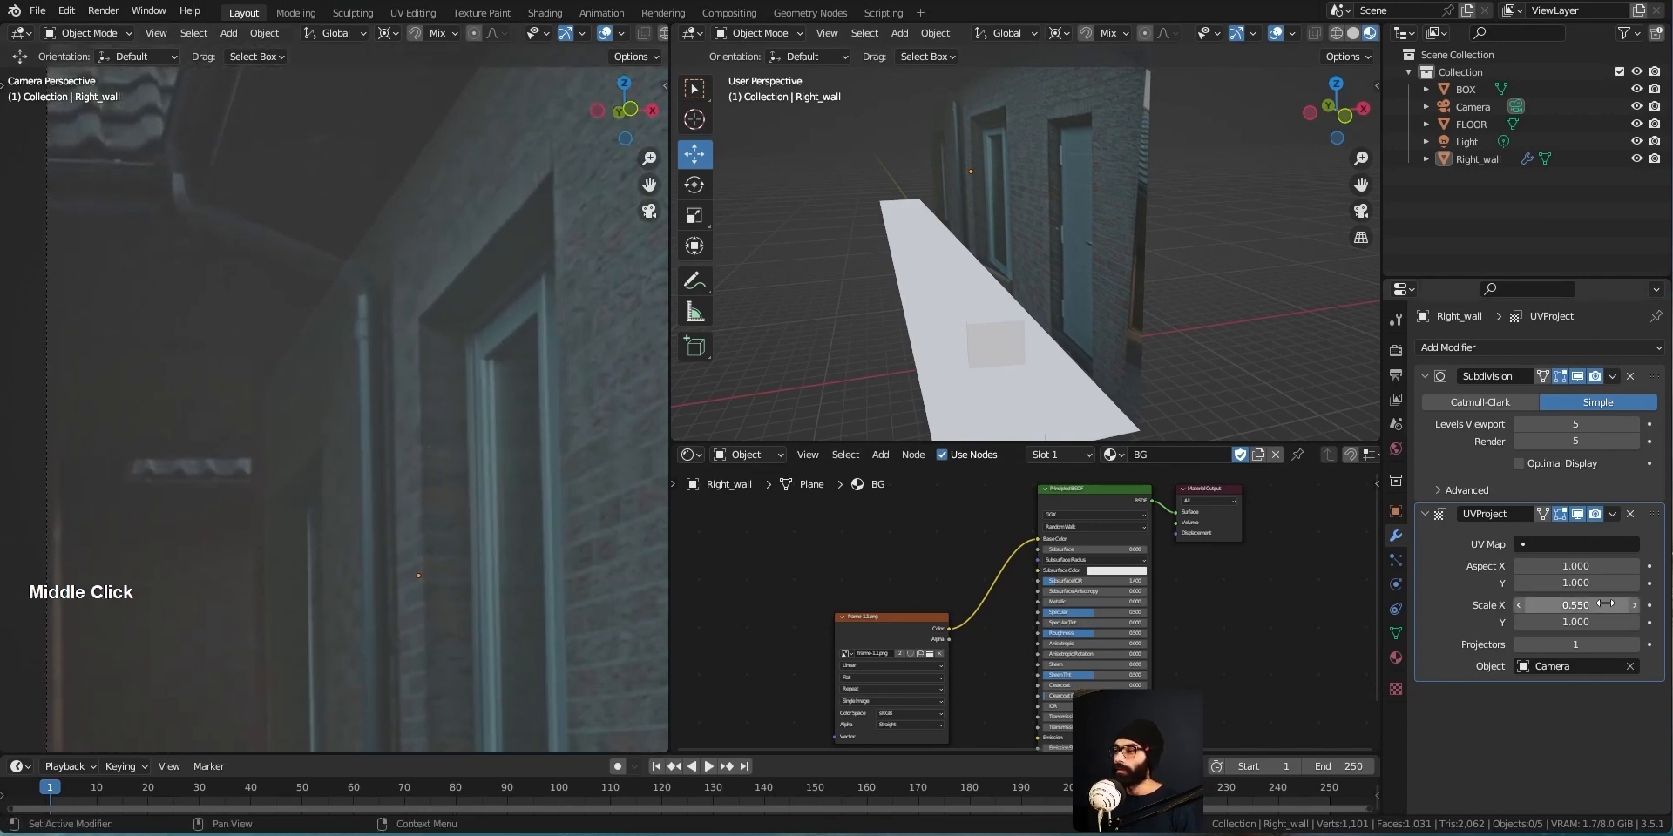
pyautogui.moveTo(1605, 605); pyautogui.dragTo(1560, 604)
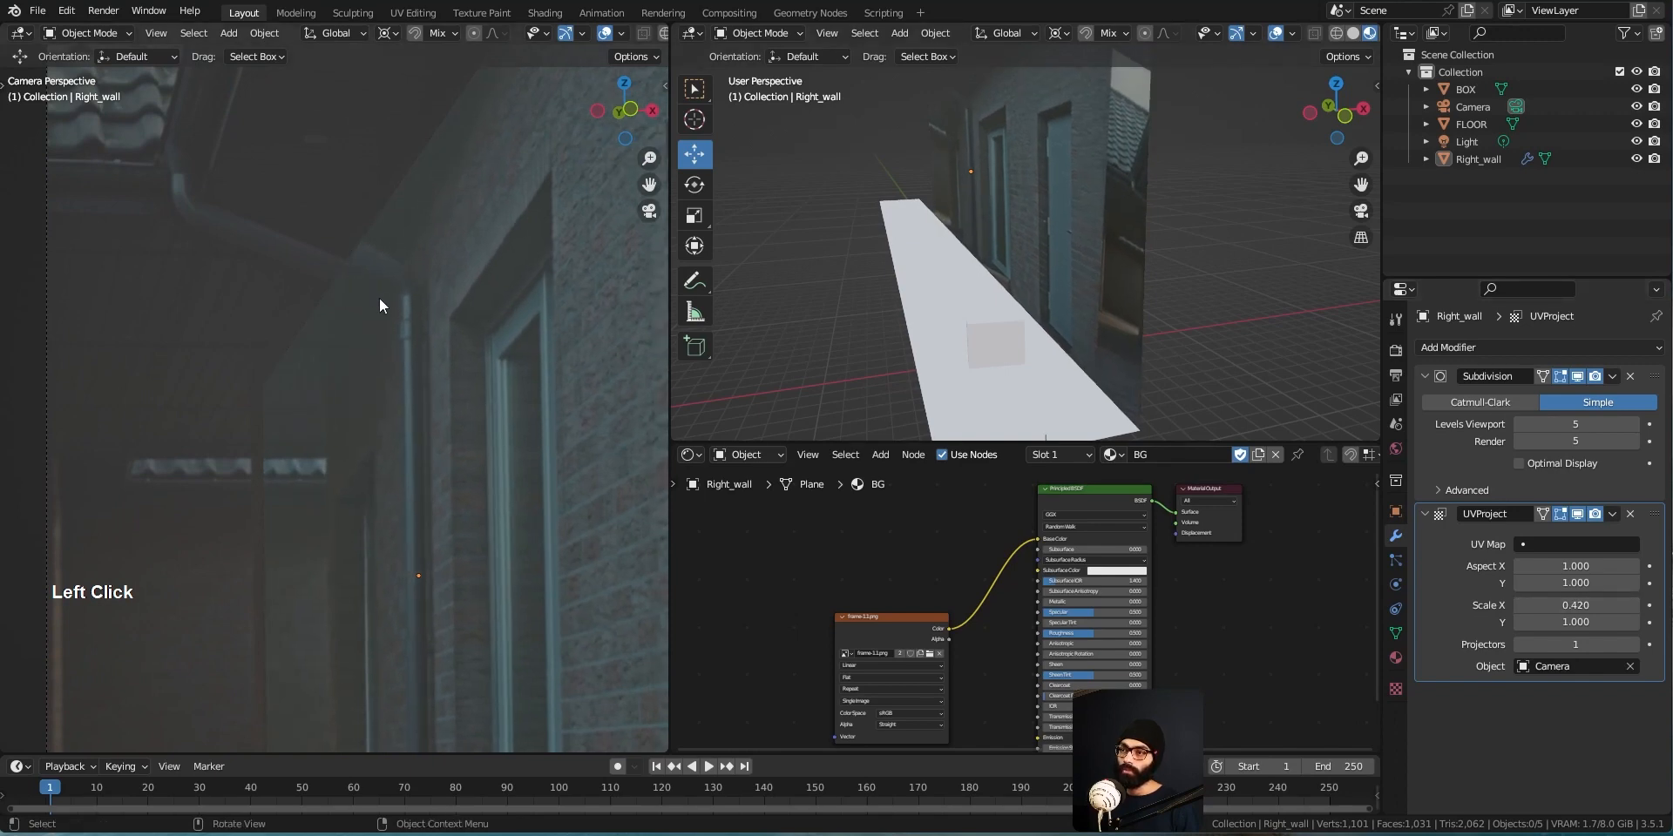
pyautogui.moveTo(1568, 605); pyautogui.dragTo(1605, 605)
pyautogui.scroll(-8, 455, 603)
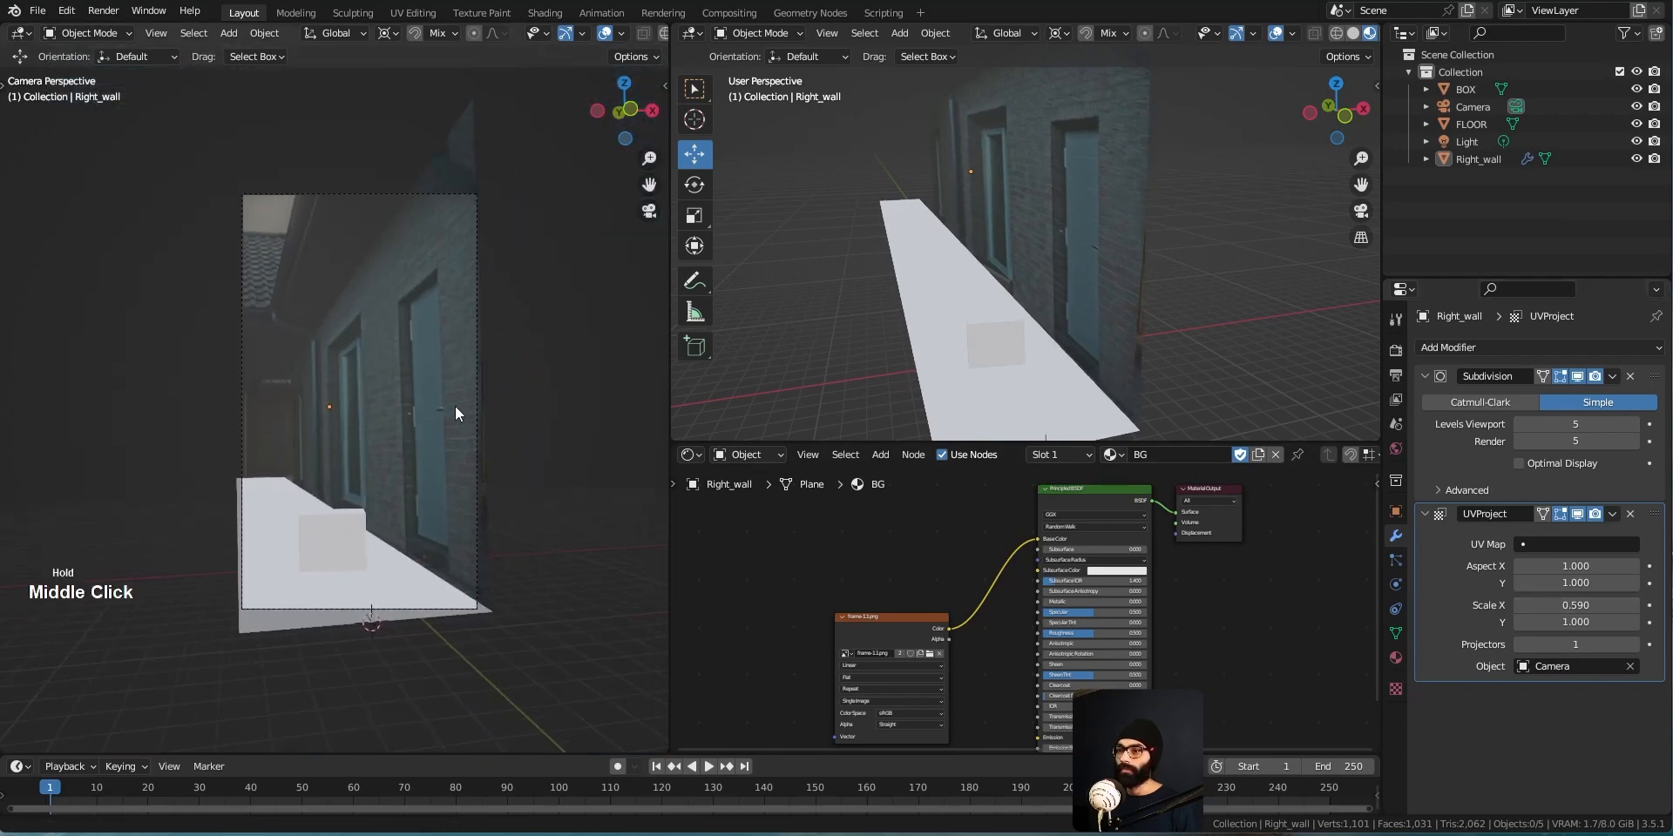
pyautogui.click(1089, 275)
pyautogui.press('Tab')
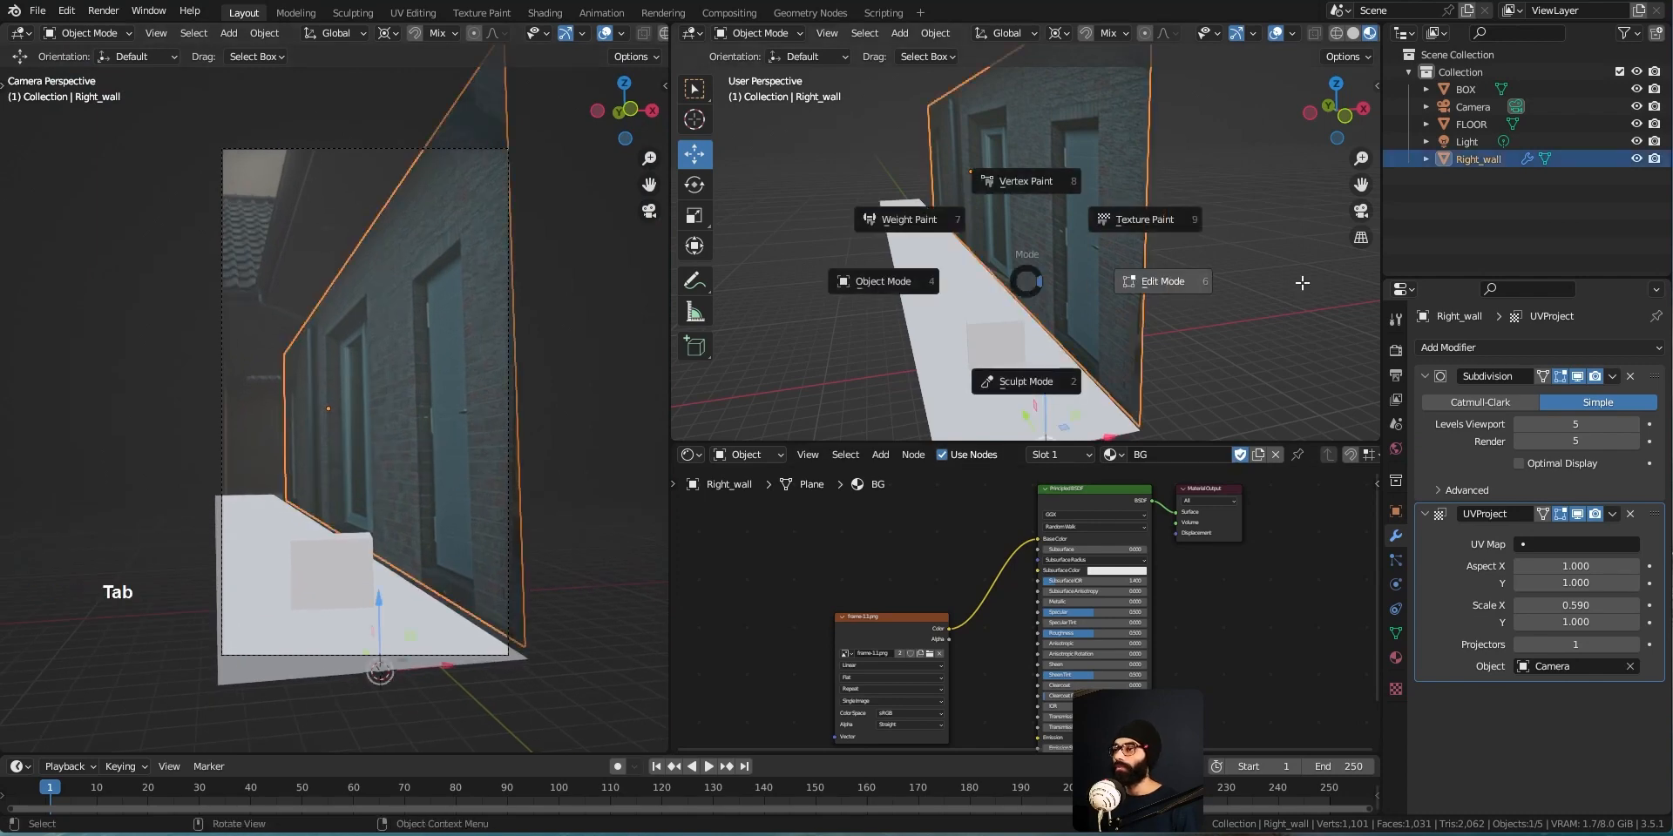
pyautogui.press('u')
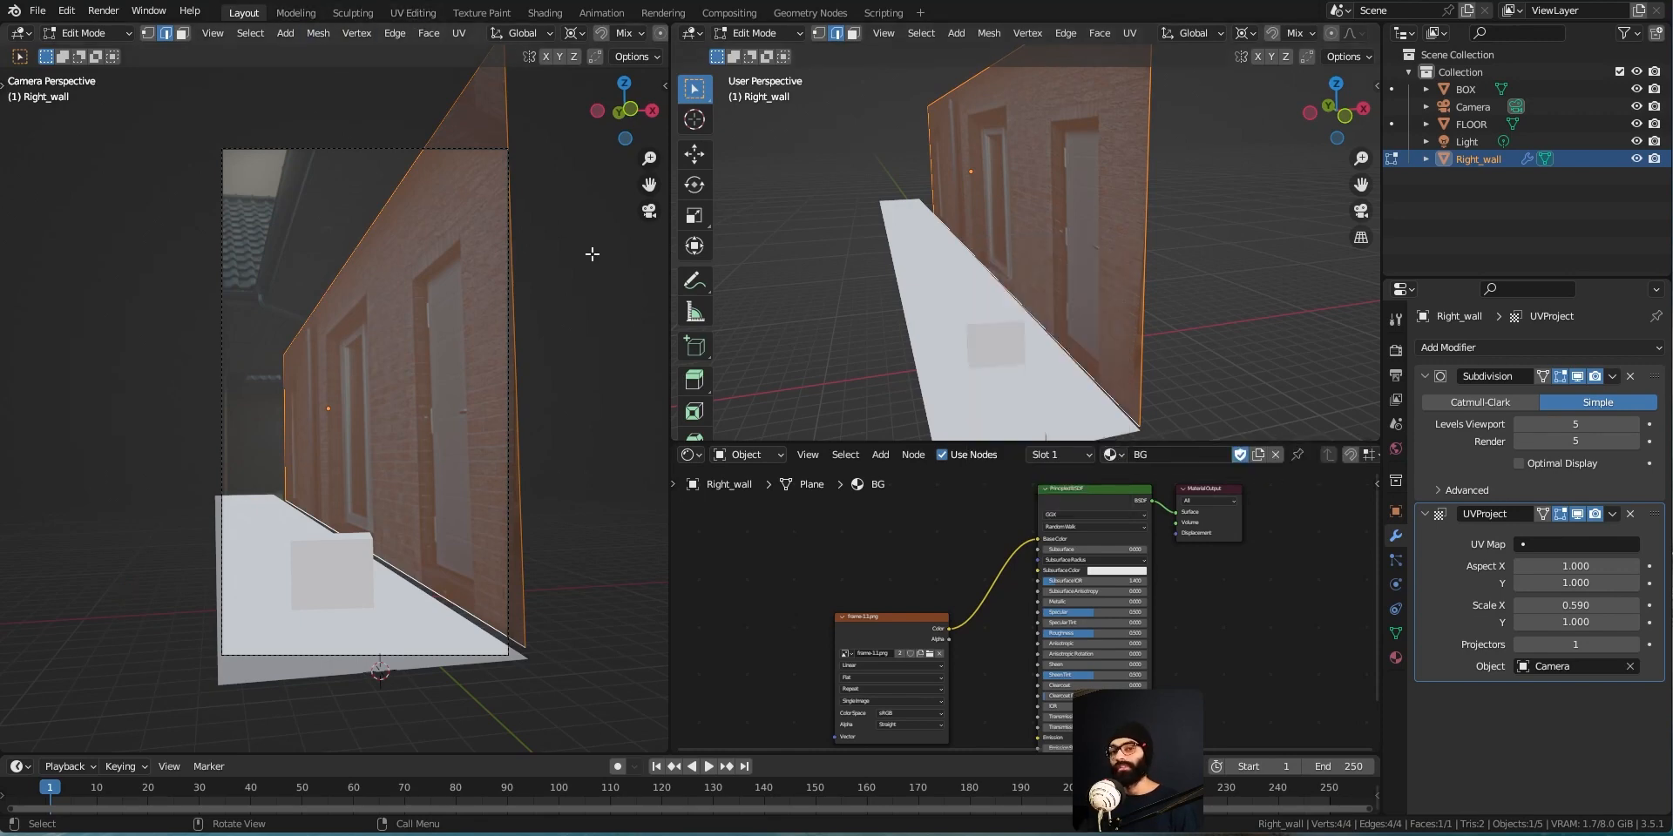
pyautogui.press('Tab')
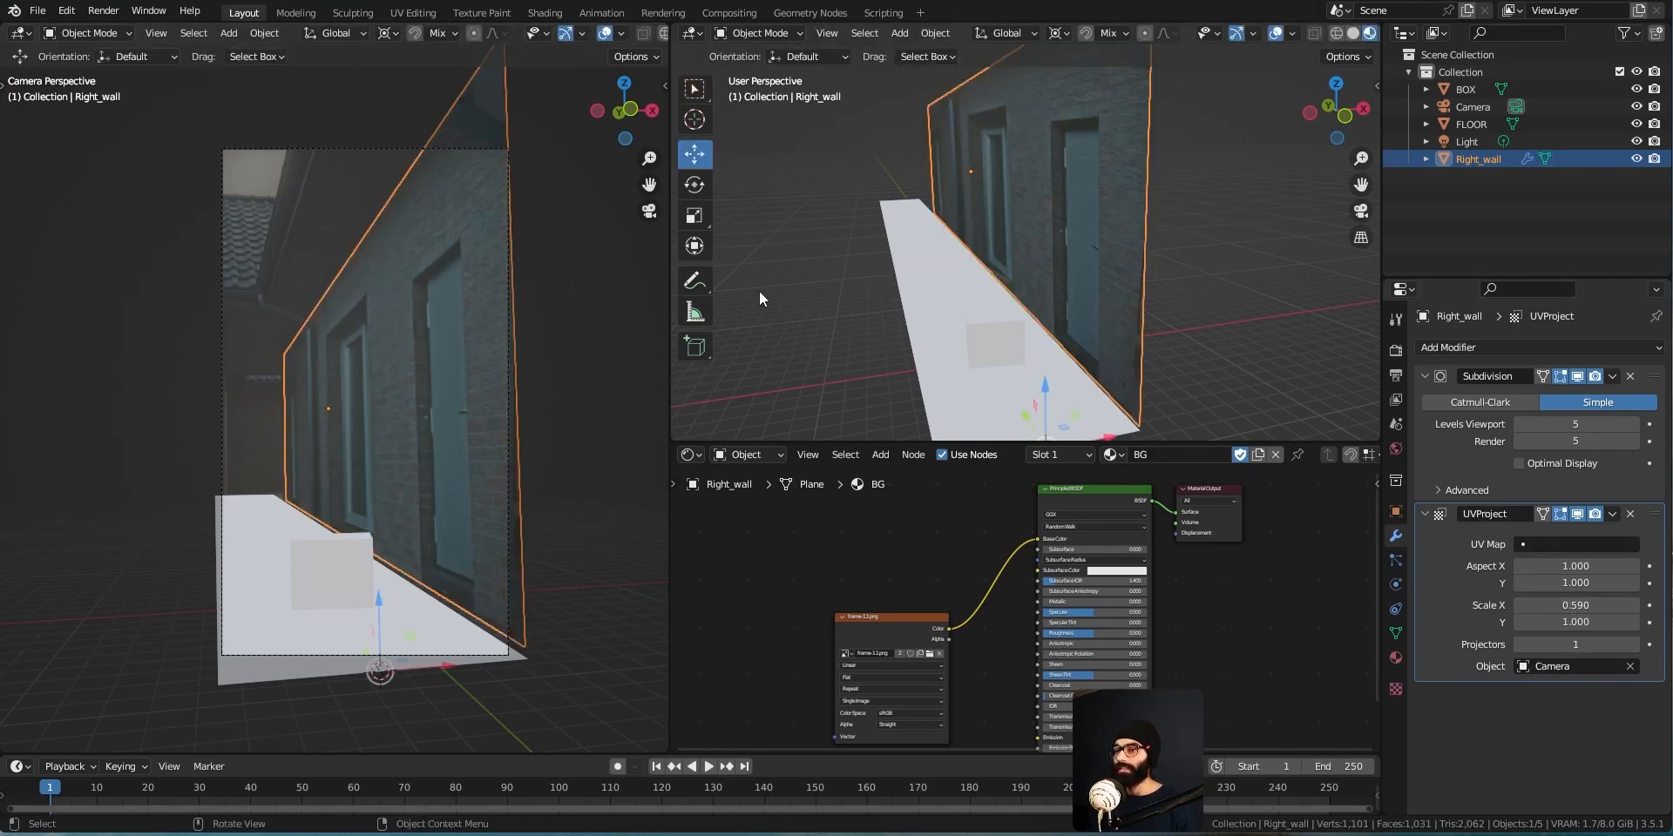
pyautogui.hotkey('alt', 'a')
# Assign the existing BG material to the FLOOR plane
pyautogui.moveTo(1170, 222); pyautogui.dragTo(996, 397, button='middle')
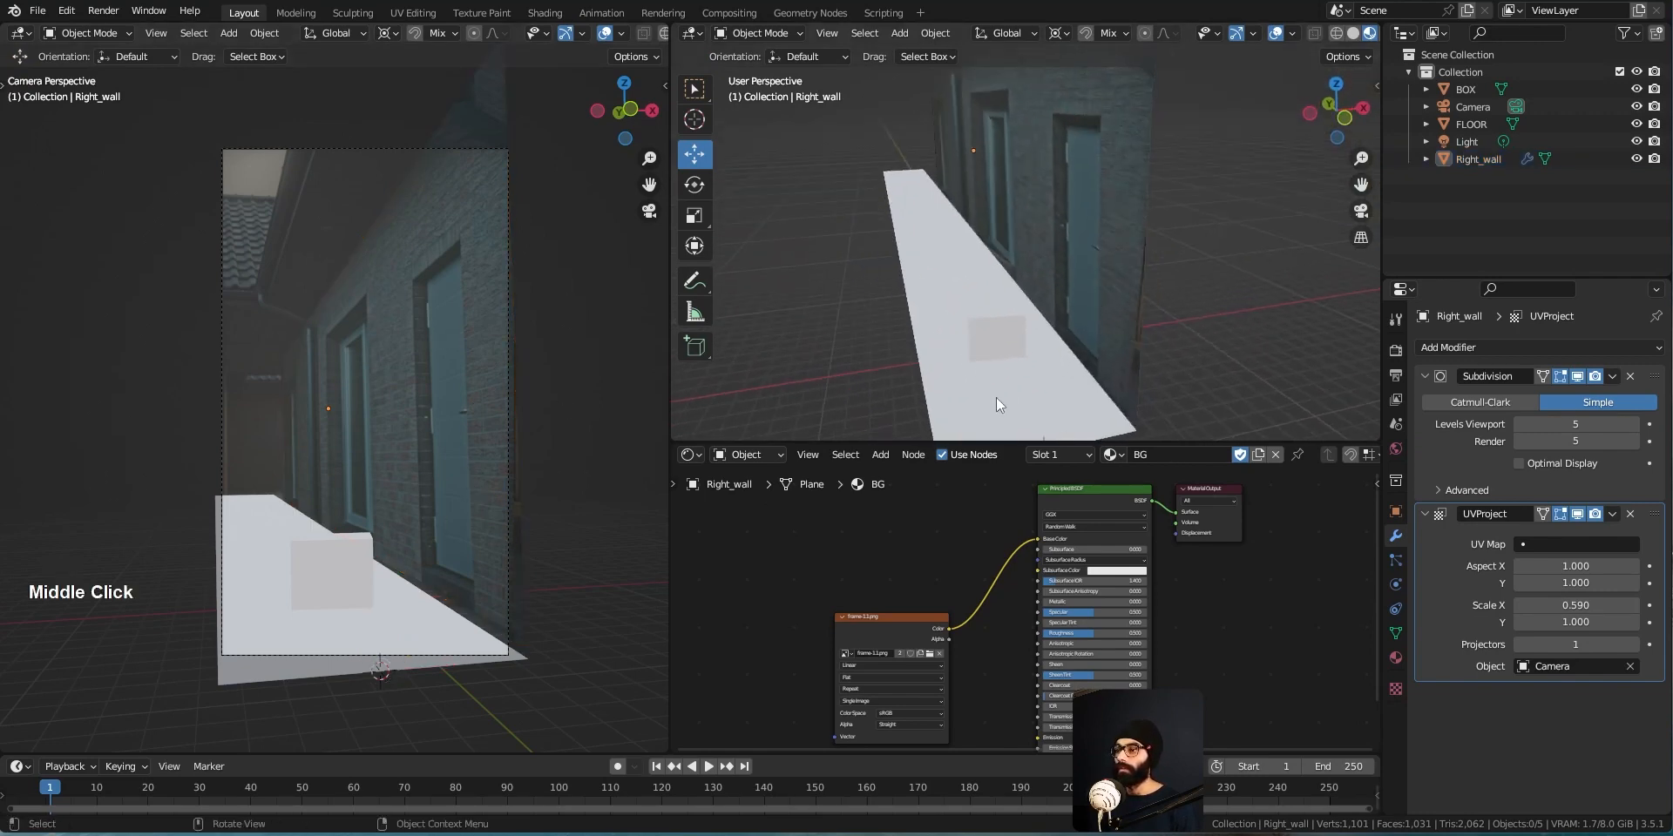
pyautogui.click(1027, 405)
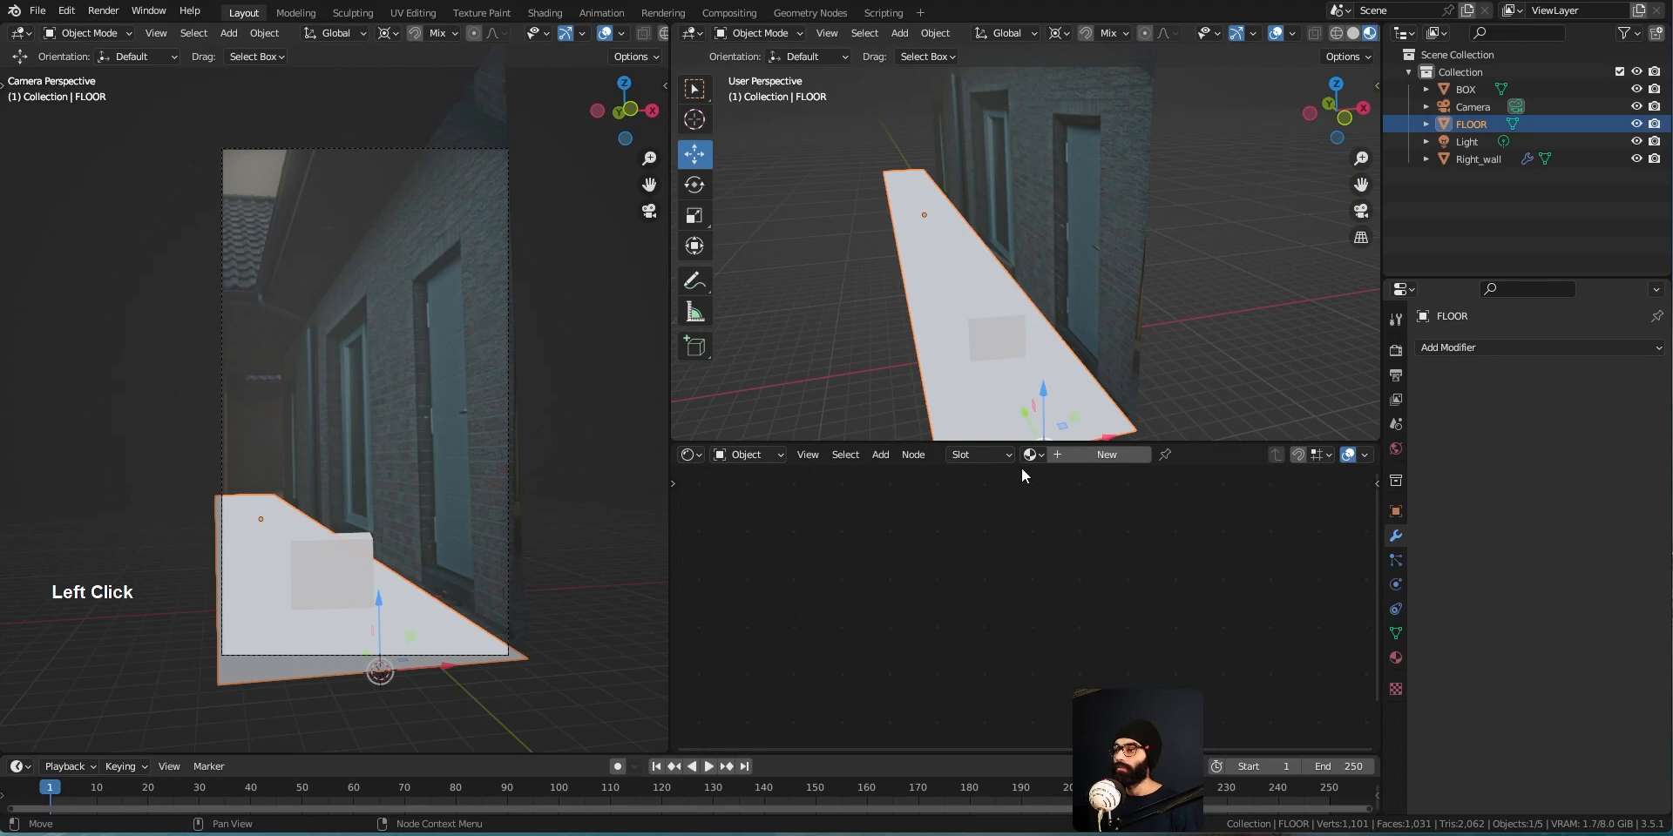
pyautogui.click(1031, 454)
pyautogui.click(1083, 481)
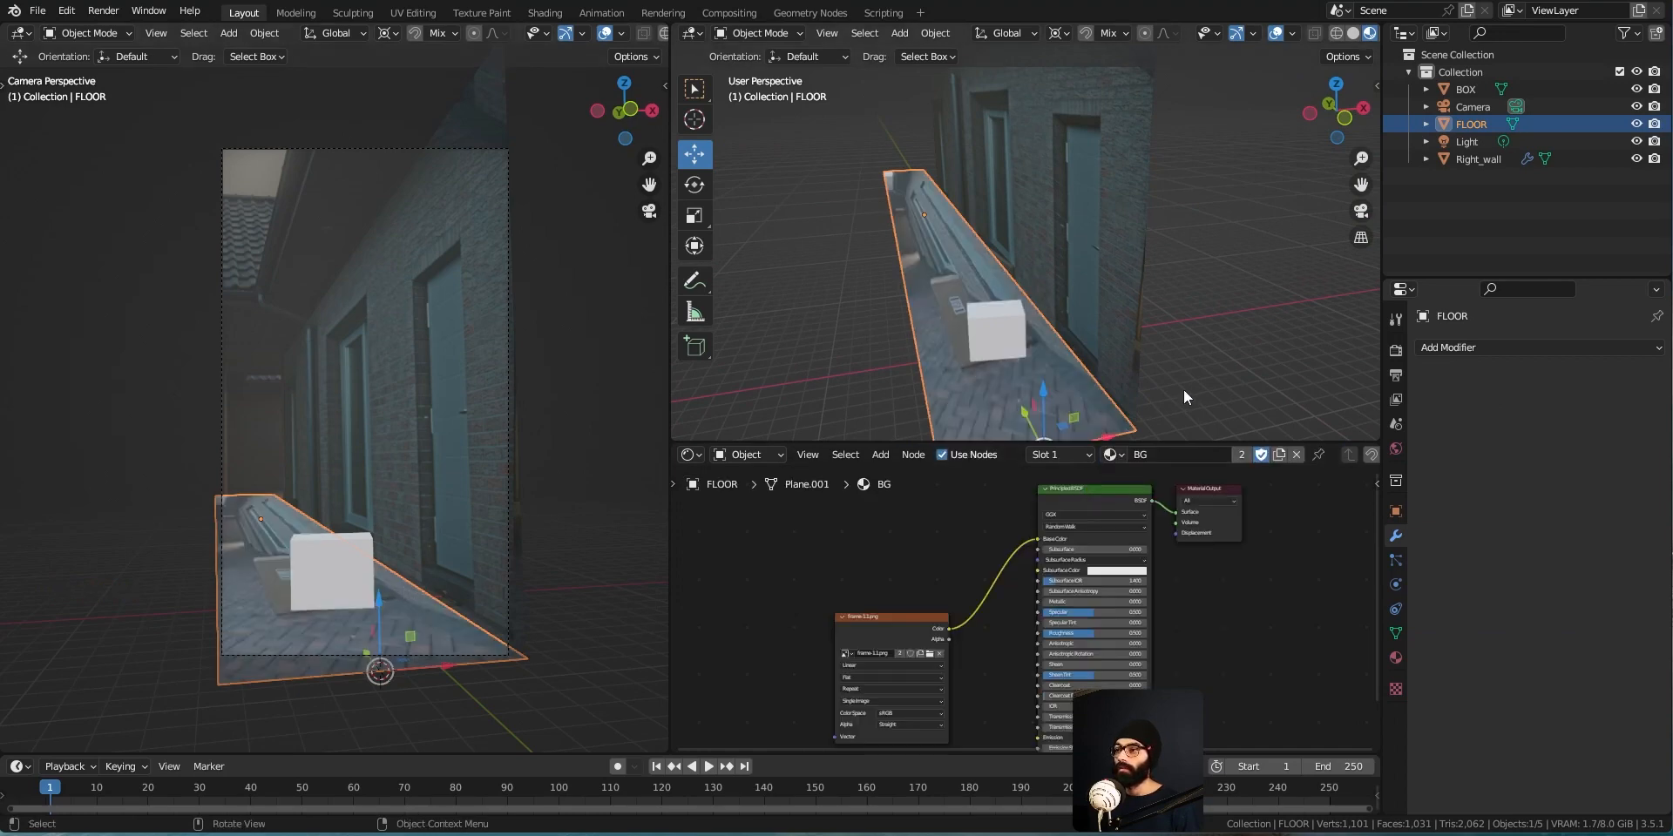
# Hide the BOX object in the viewports and inspect the floor texture beneath it
pyautogui.click(357, 584)
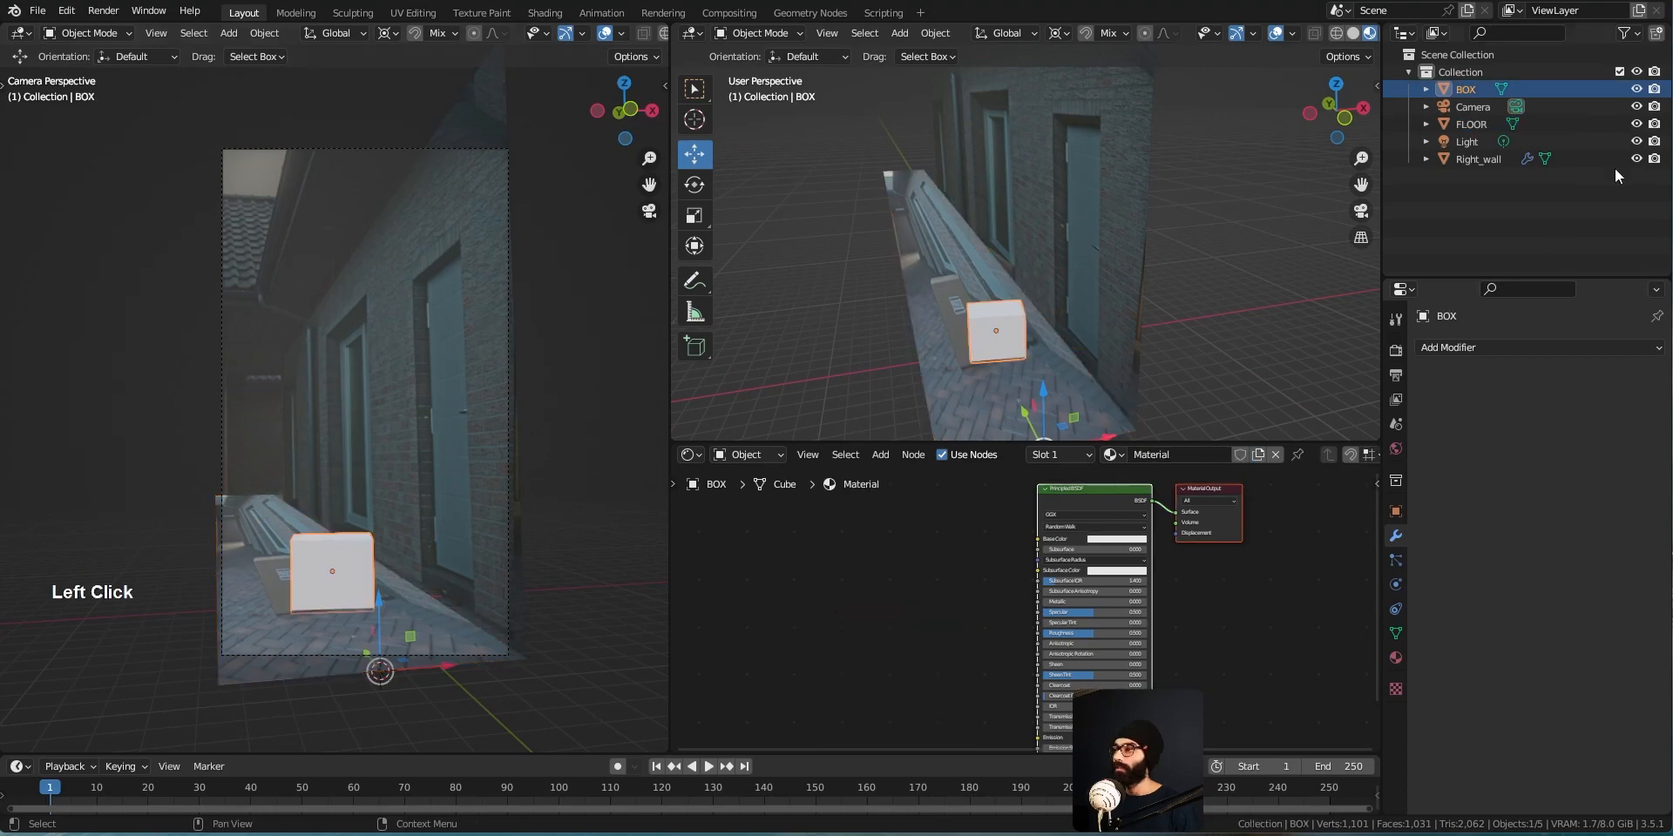
pyautogui.click(1637, 89)
pyautogui.moveTo(279, 552); pyautogui.dragTo(343, 583, button='middle')
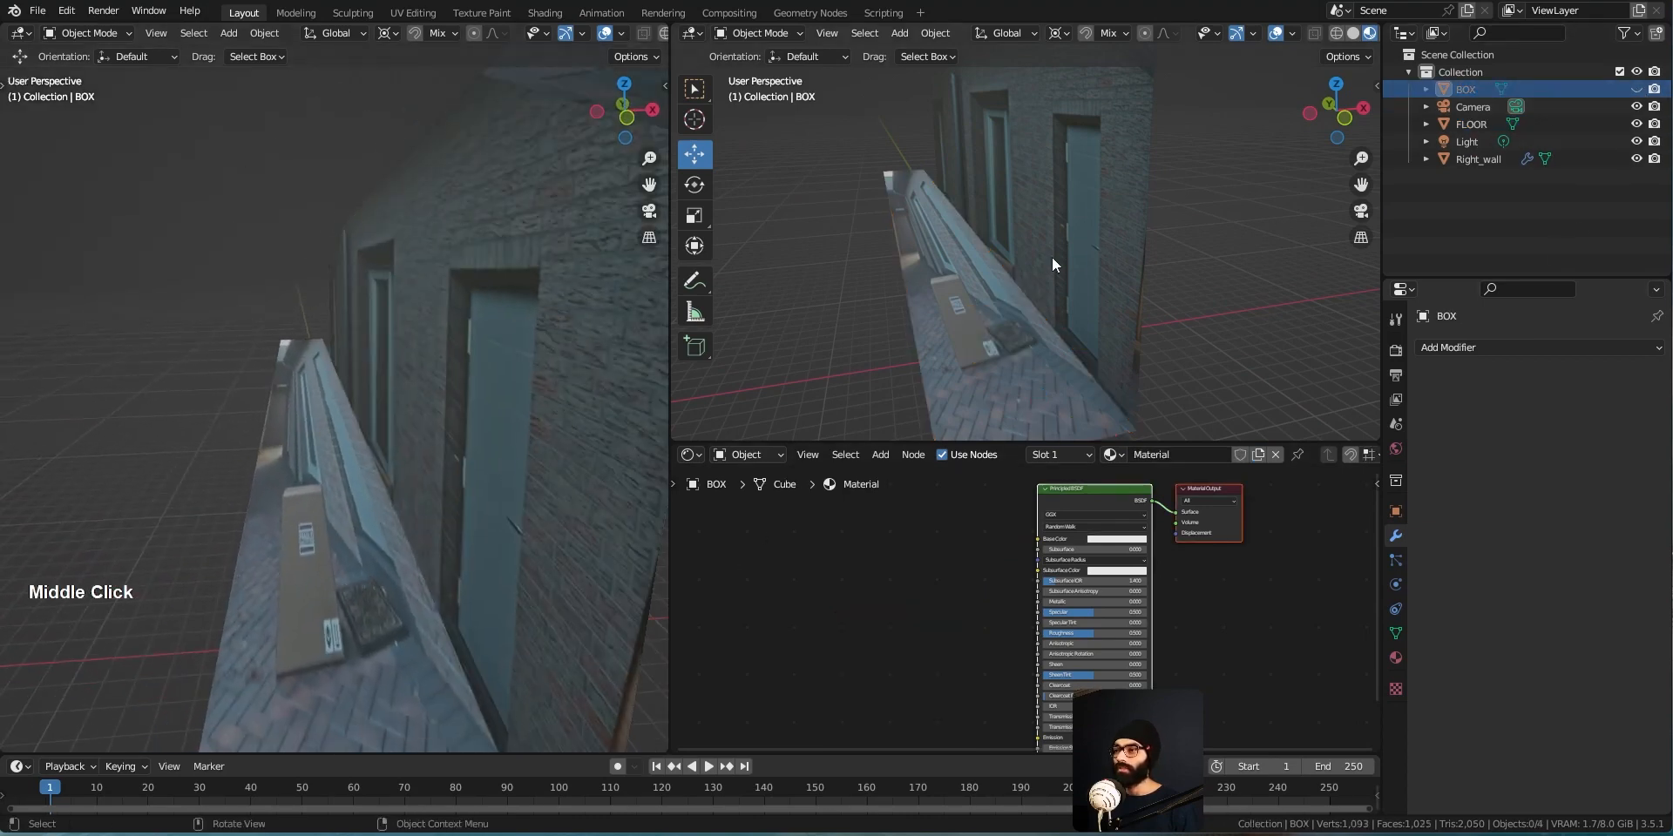
# Copy the modifiers from Right_wall to FLOOR with Copy Attributes, keeping Right_wall as the active object
pyautogui.click(1010, 422)
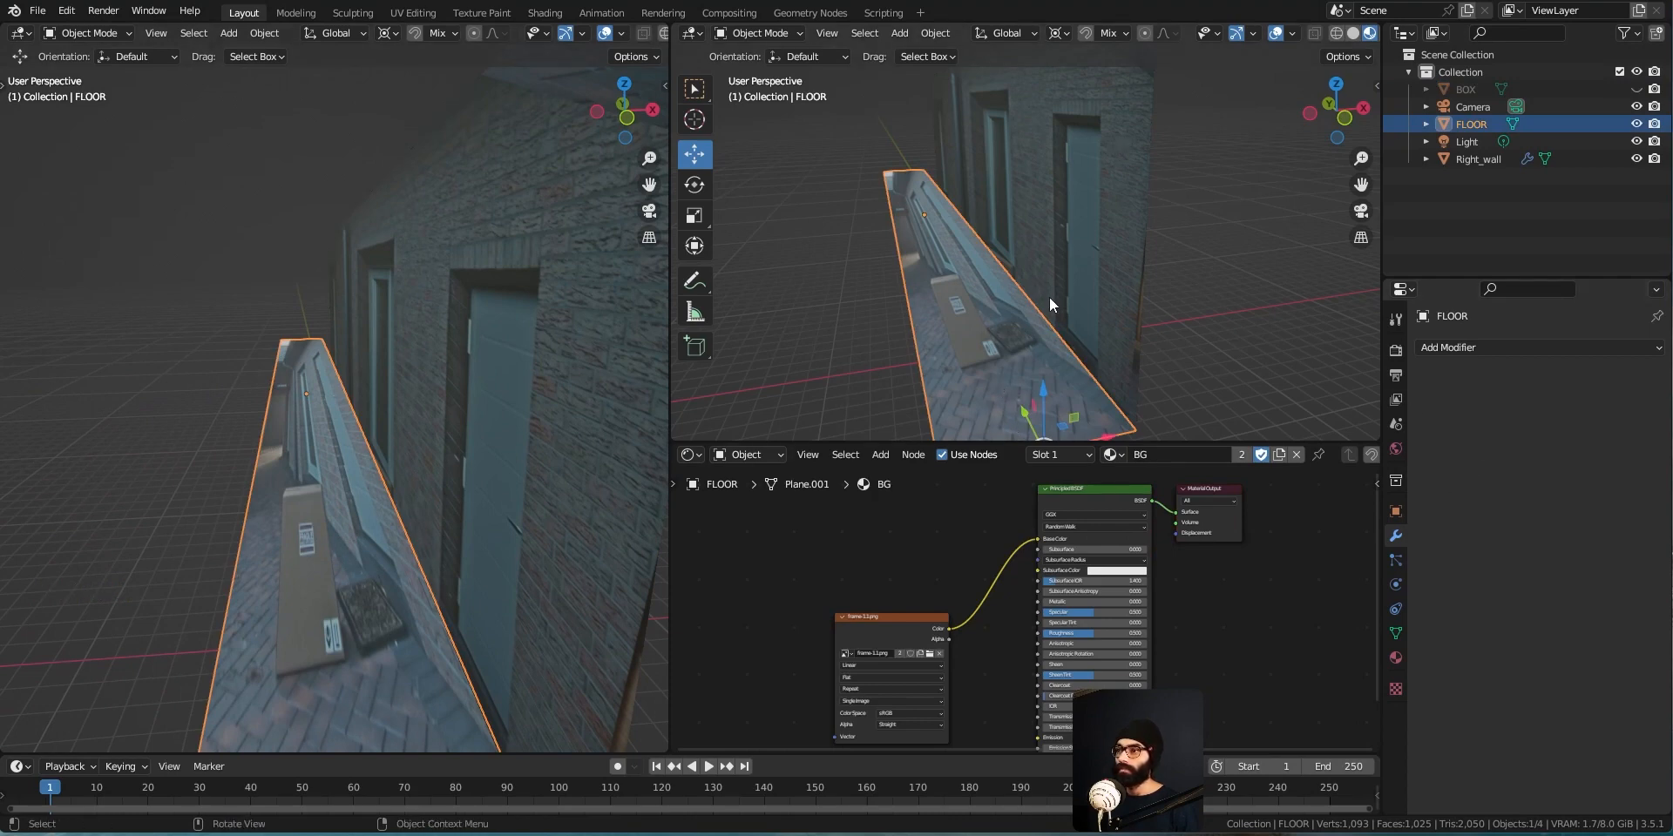
pyautogui.click(1076, 274)
pyautogui.click(1018, 367)
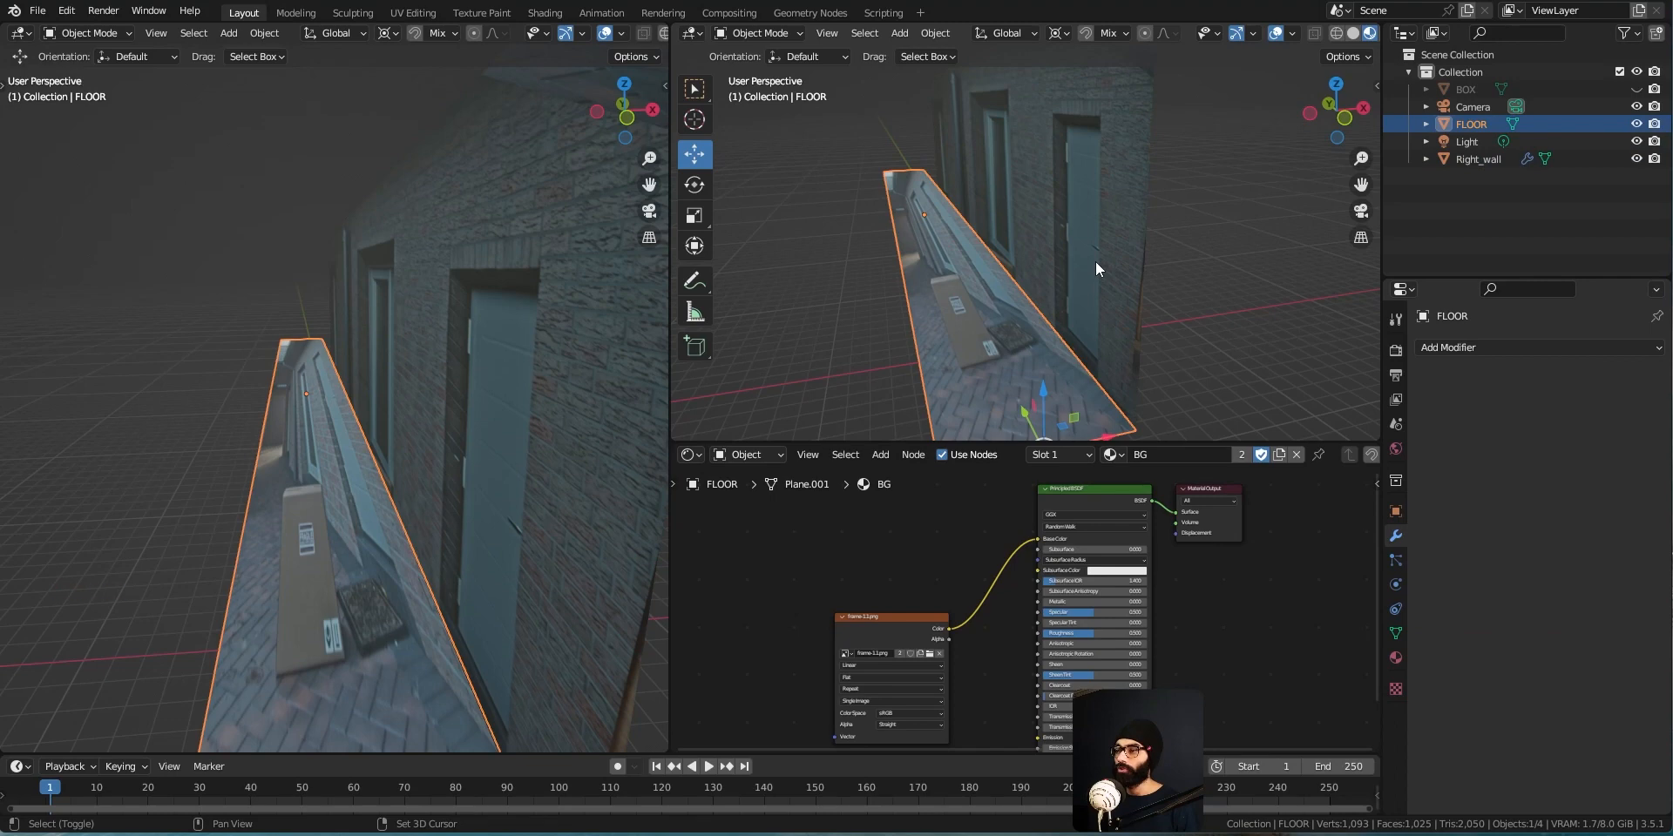
pyautogui.keyDown('shift'); pyautogui.click(1095, 264); pyautogui.keyUp('shift')
pyautogui.hotkey('ctrl', 'c')
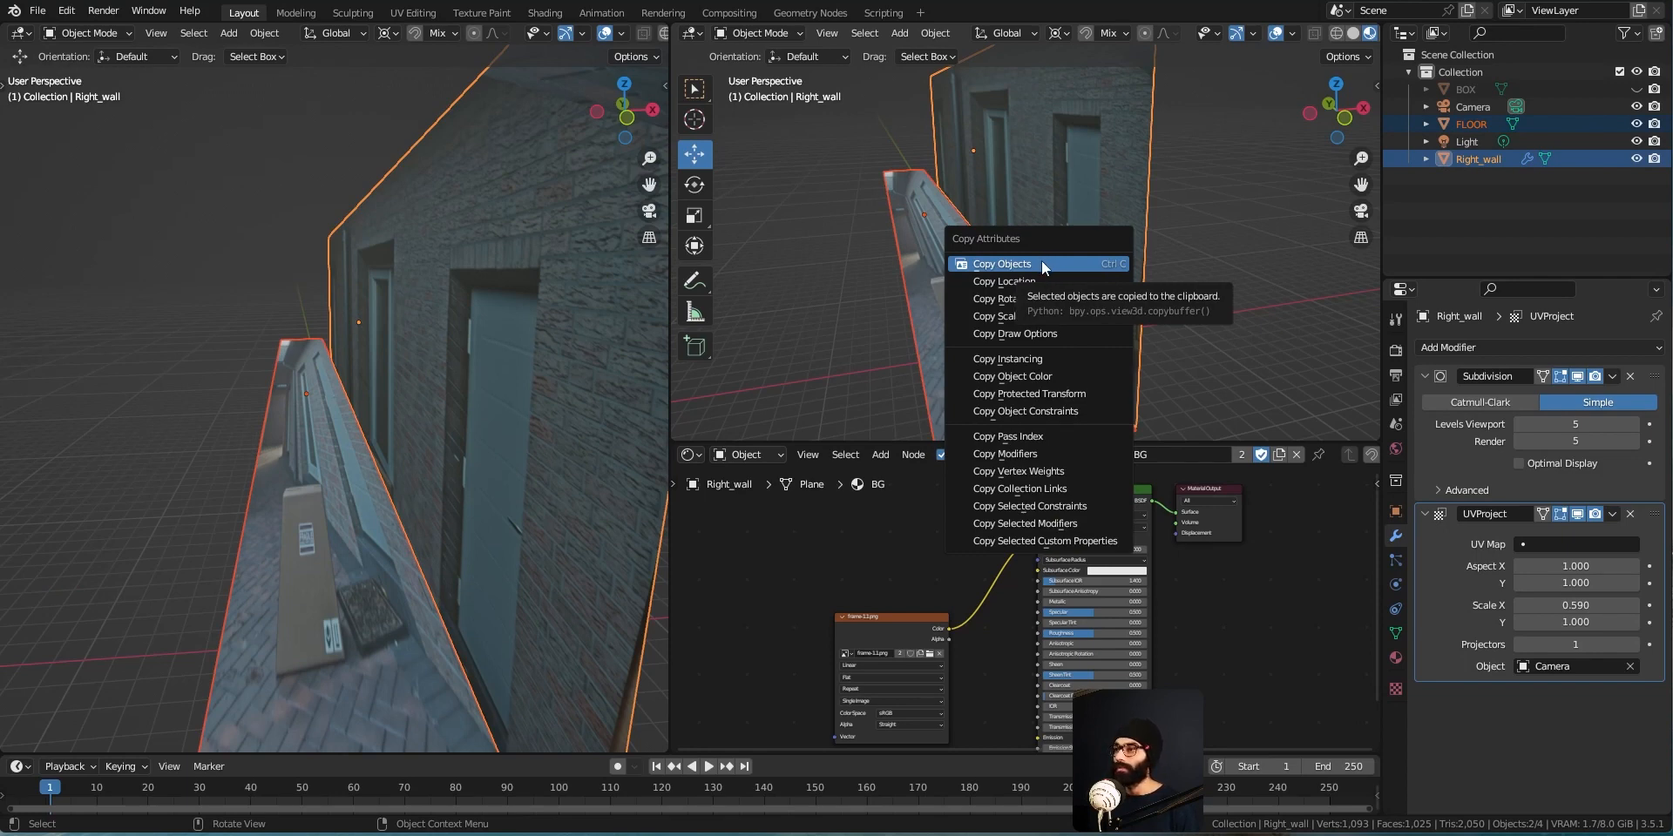
pyautogui.click(1033, 453)
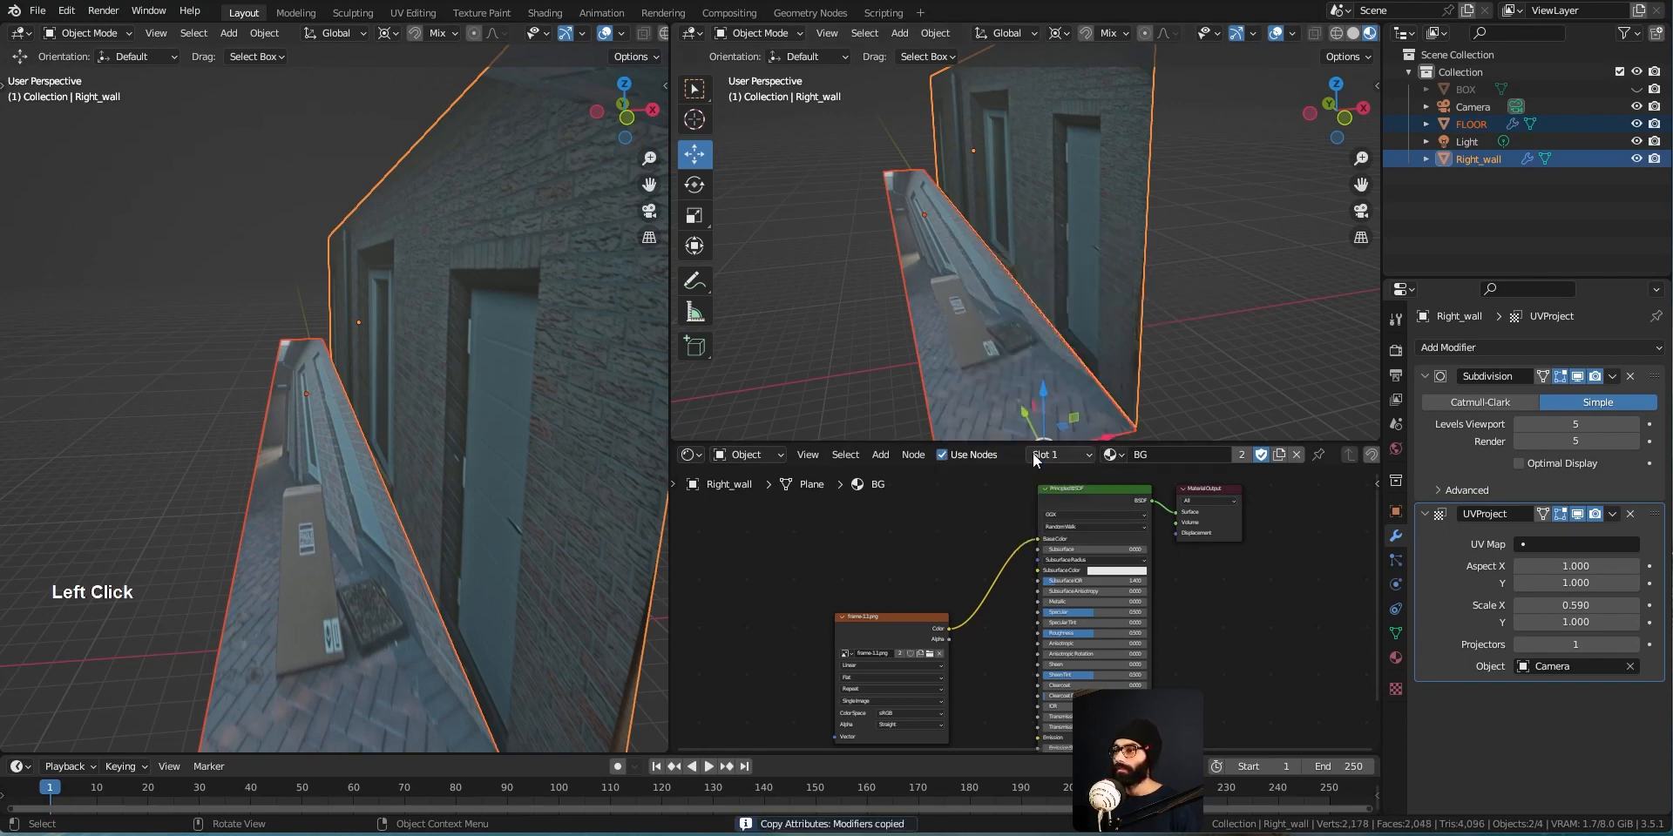
# Set Camera as the projector object of FLOOR's UVProject modifier, check it in camera view and deselect everything
pyautogui.click(1000, 388)
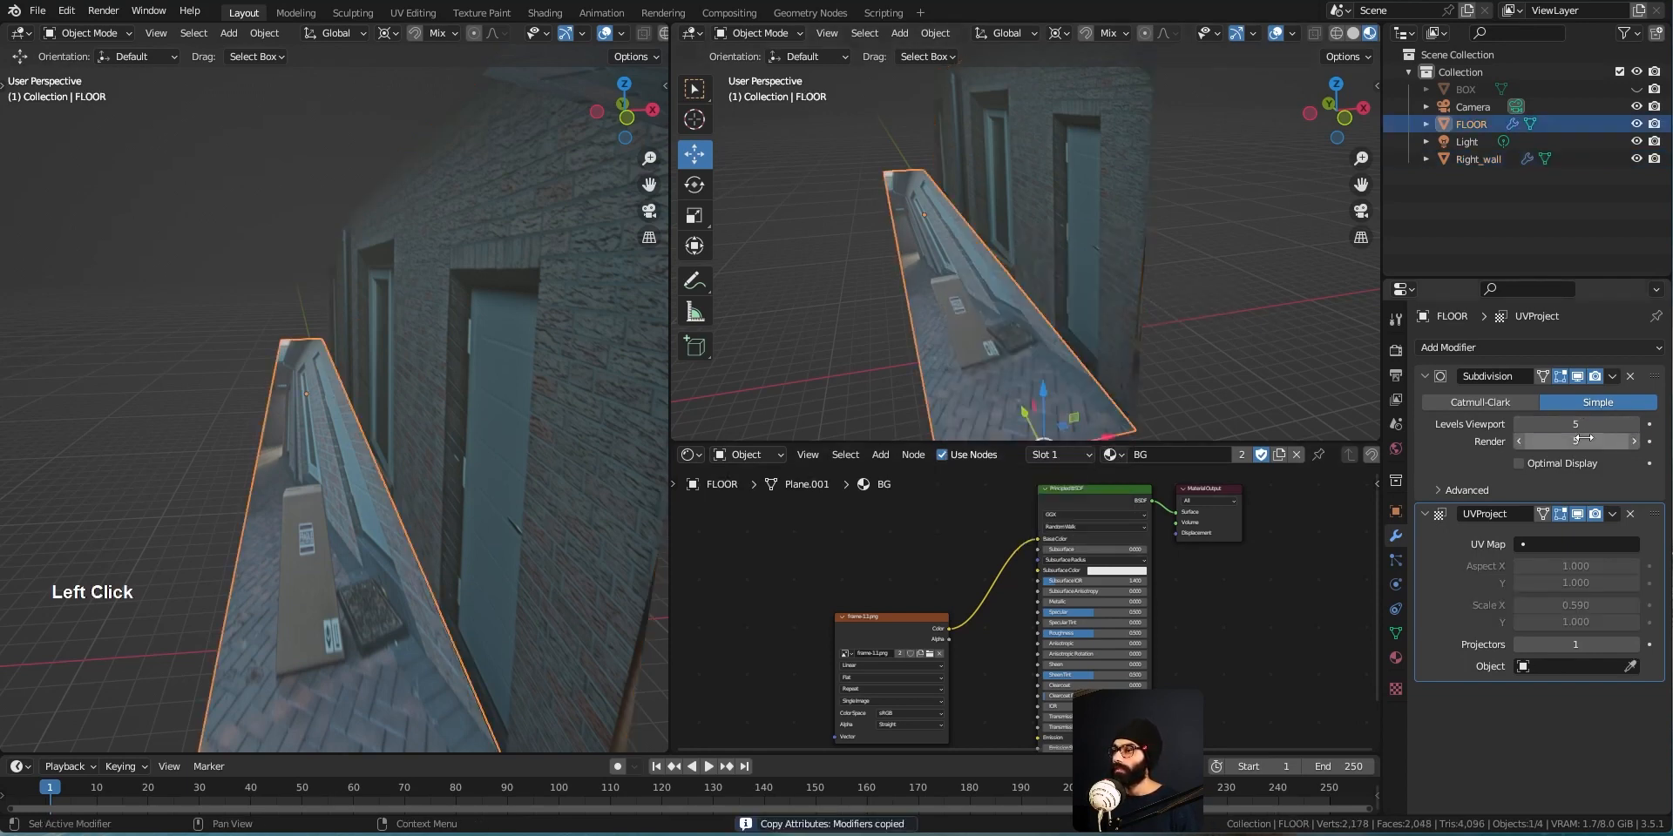
pyautogui.click(1629, 666)
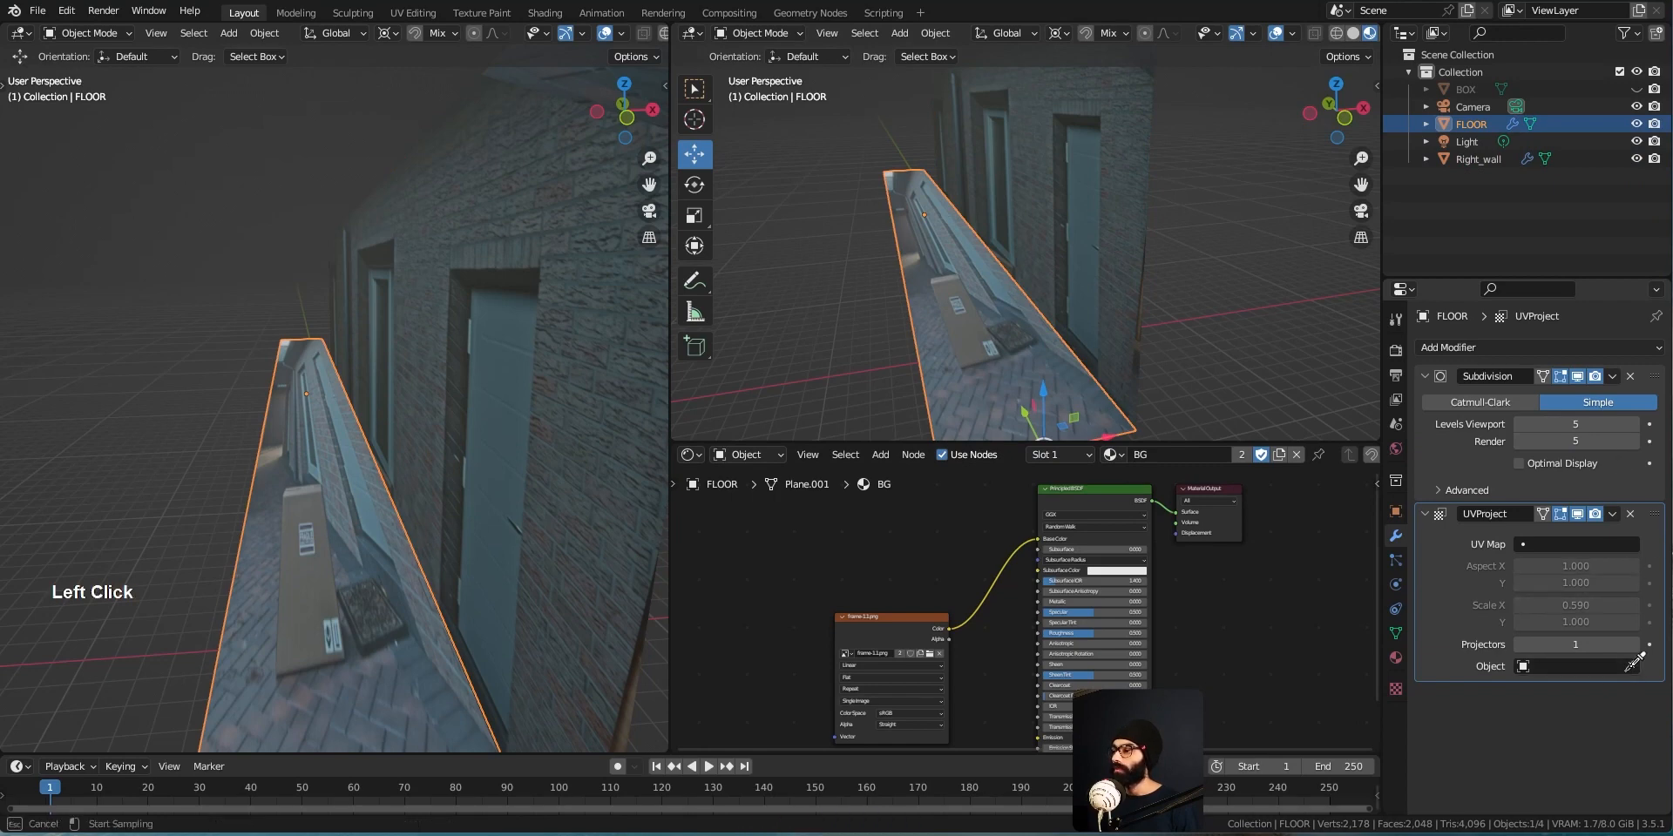
pyautogui.click(1478, 110)
pyautogui.moveTo(336, 582); pyautogui.dragTo(302, 615, button='middle')
pyautogui.press('KP_0')
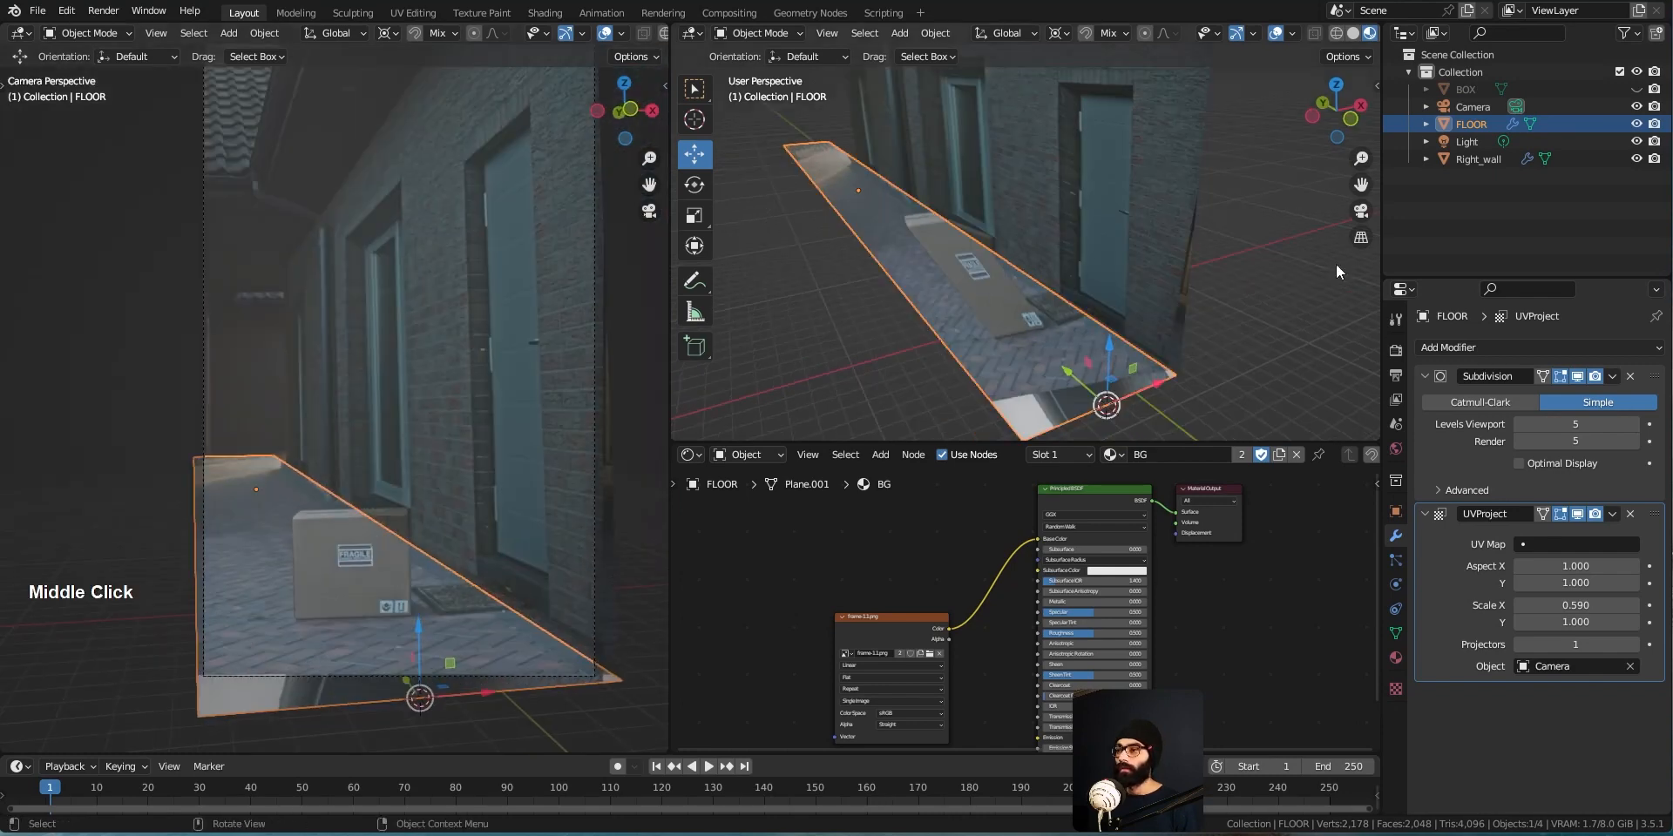
pyautogui.click(1311, 308)
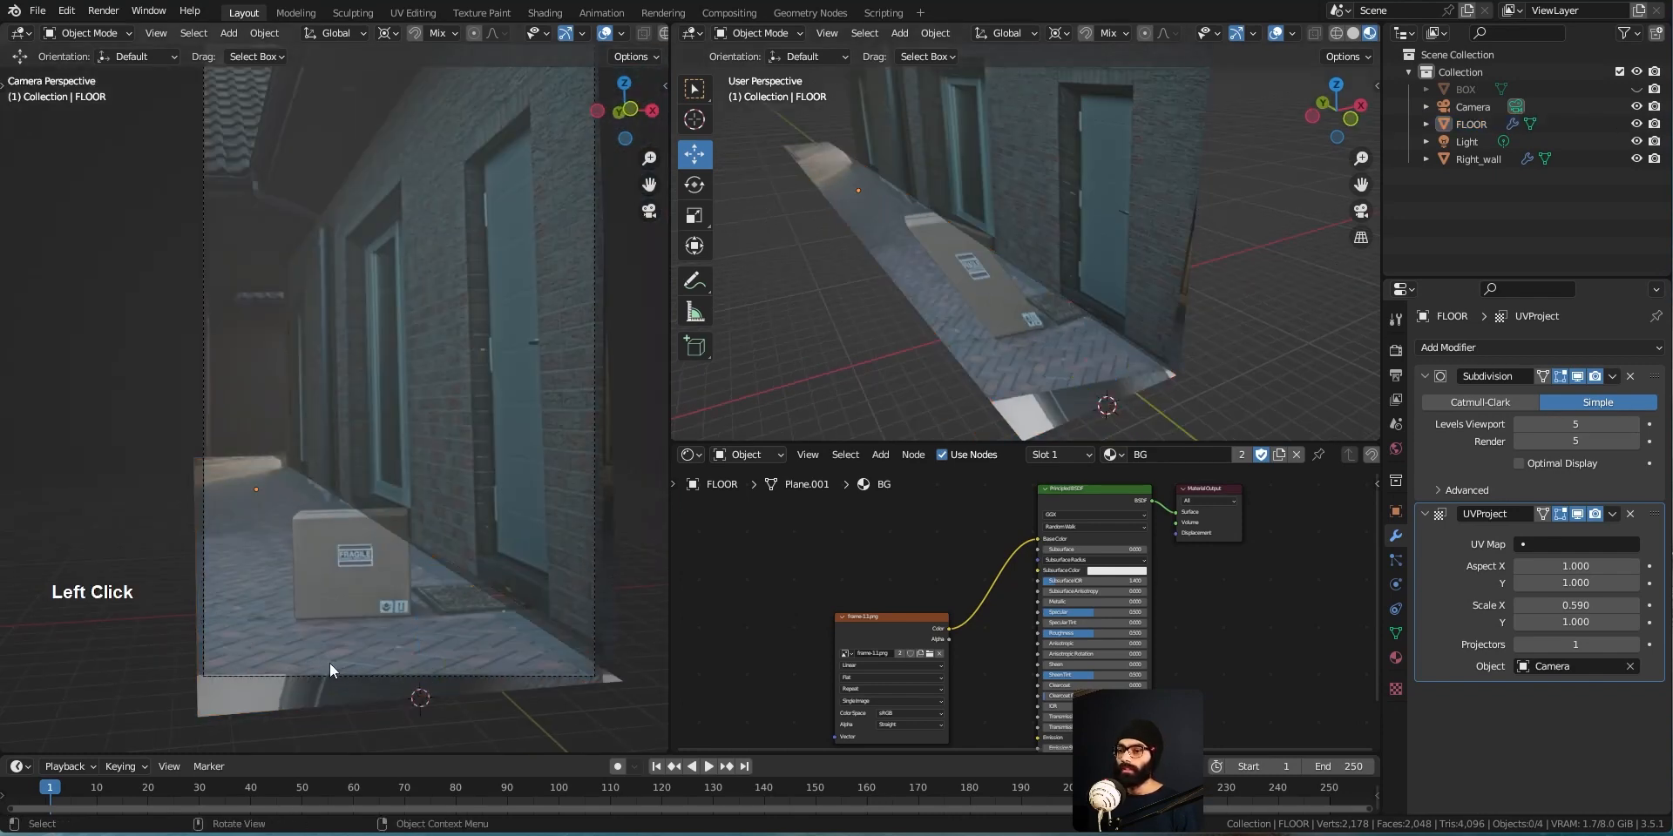
# Move FLOOR about 0.39 m along the X axis so its edge meets the base of the right wall, then deselect it
pyautogui.keyDown('shift'); pyautogui.moveTo(387, 655); pyautogui.dragTo(345, 693, button='middle'); pyautogui.keyUp('shift')
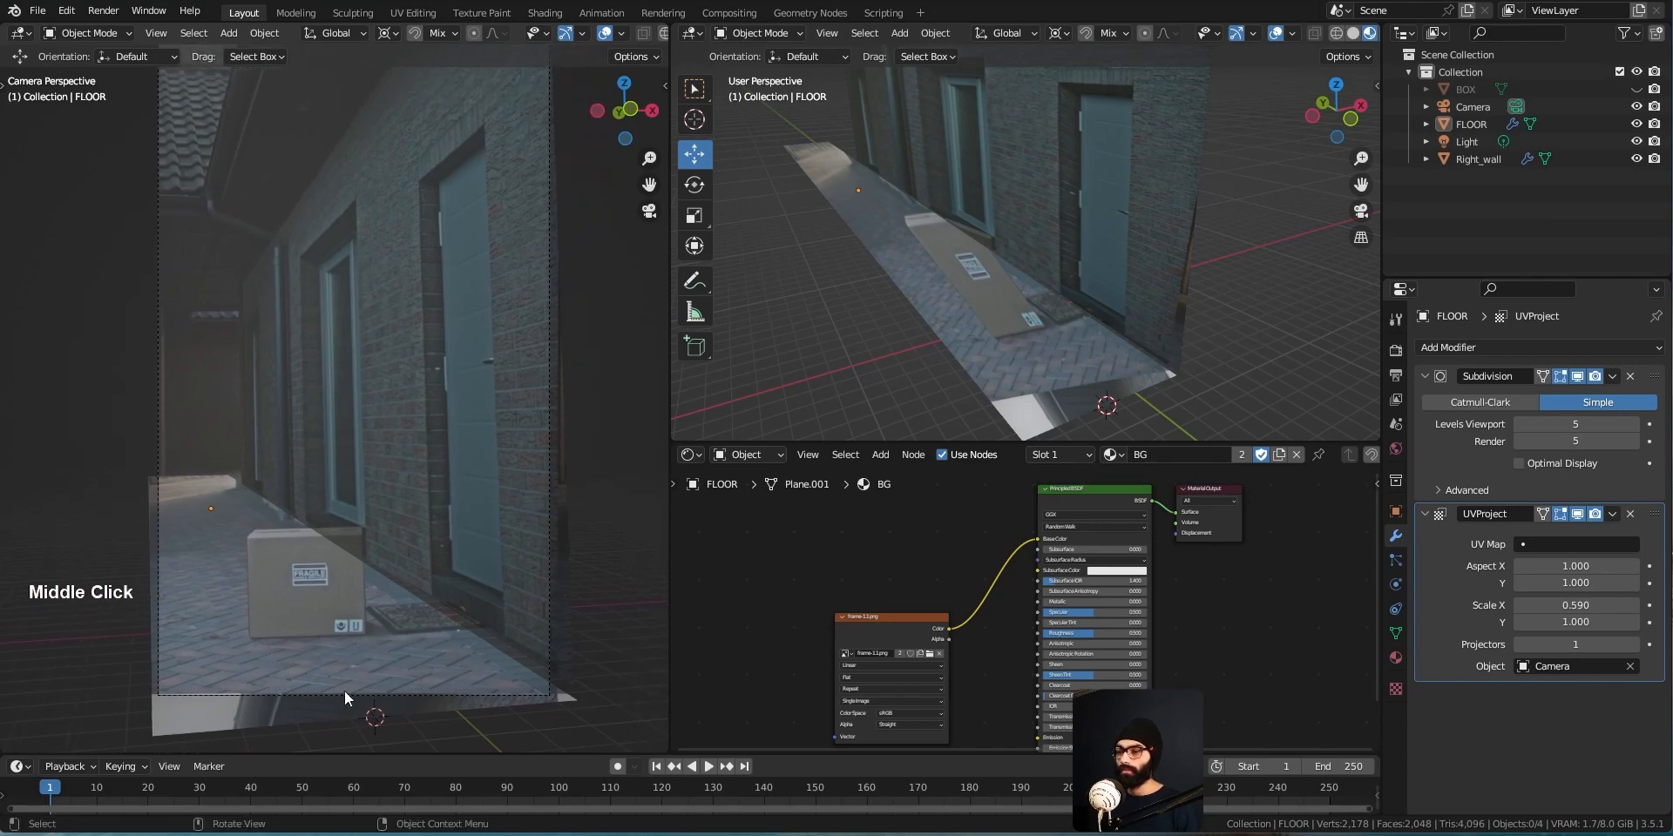
pyautogui.moveTo(1096, 374); pyautogui.dragTo(1096, 362, button='middle')
pyautogui.click(1096, 362)
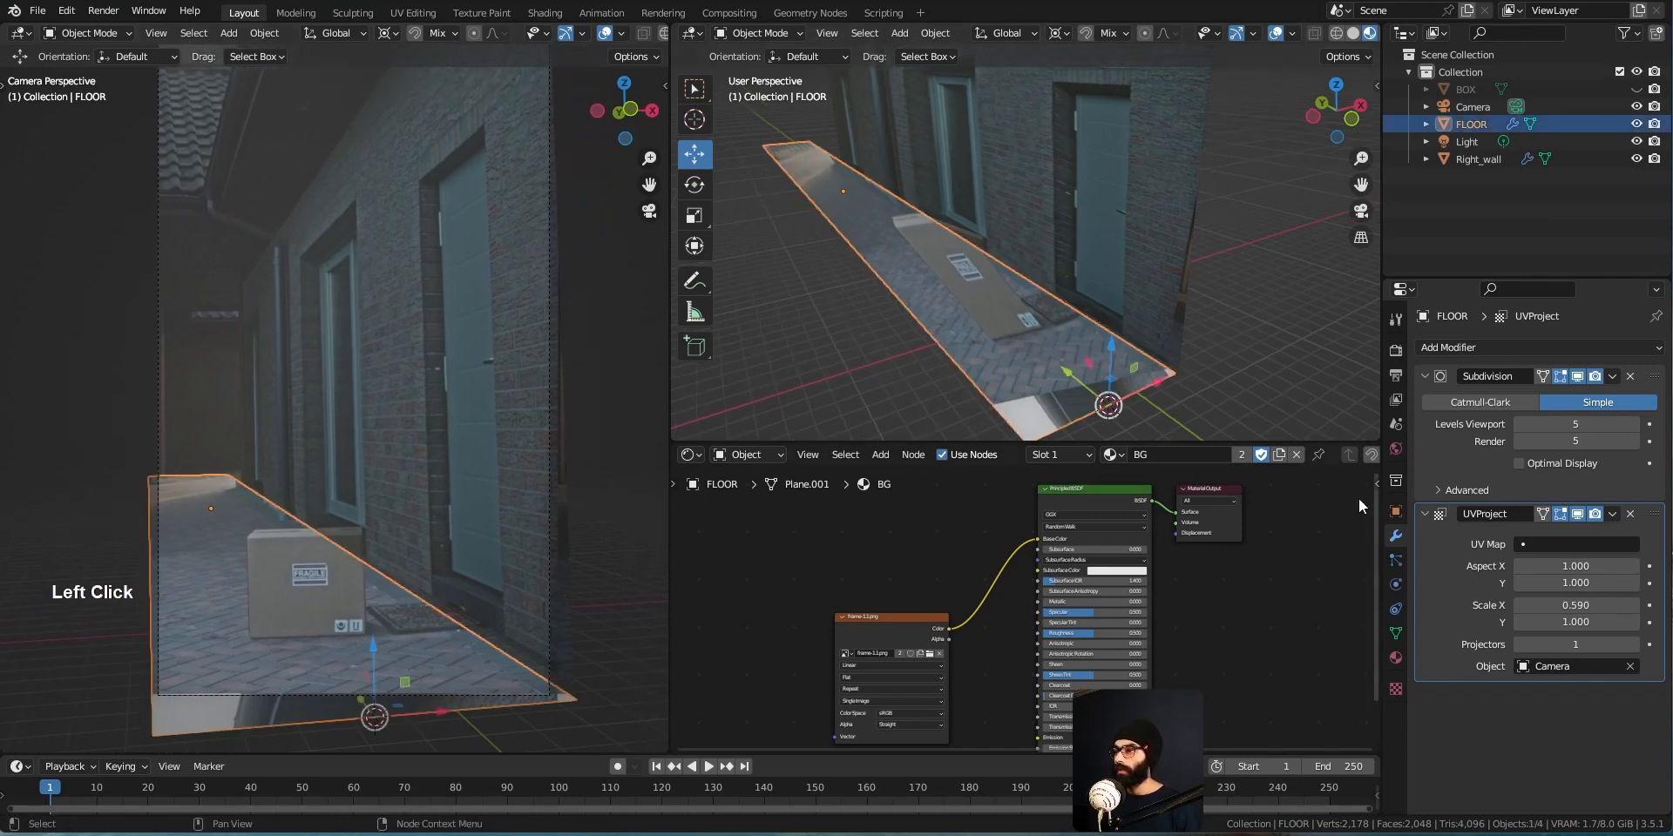
pyautogui.hotkey('ctrl', 'z')
pyautogui.moveTo(373, 667); pyautogui.dragTo(373, 636)
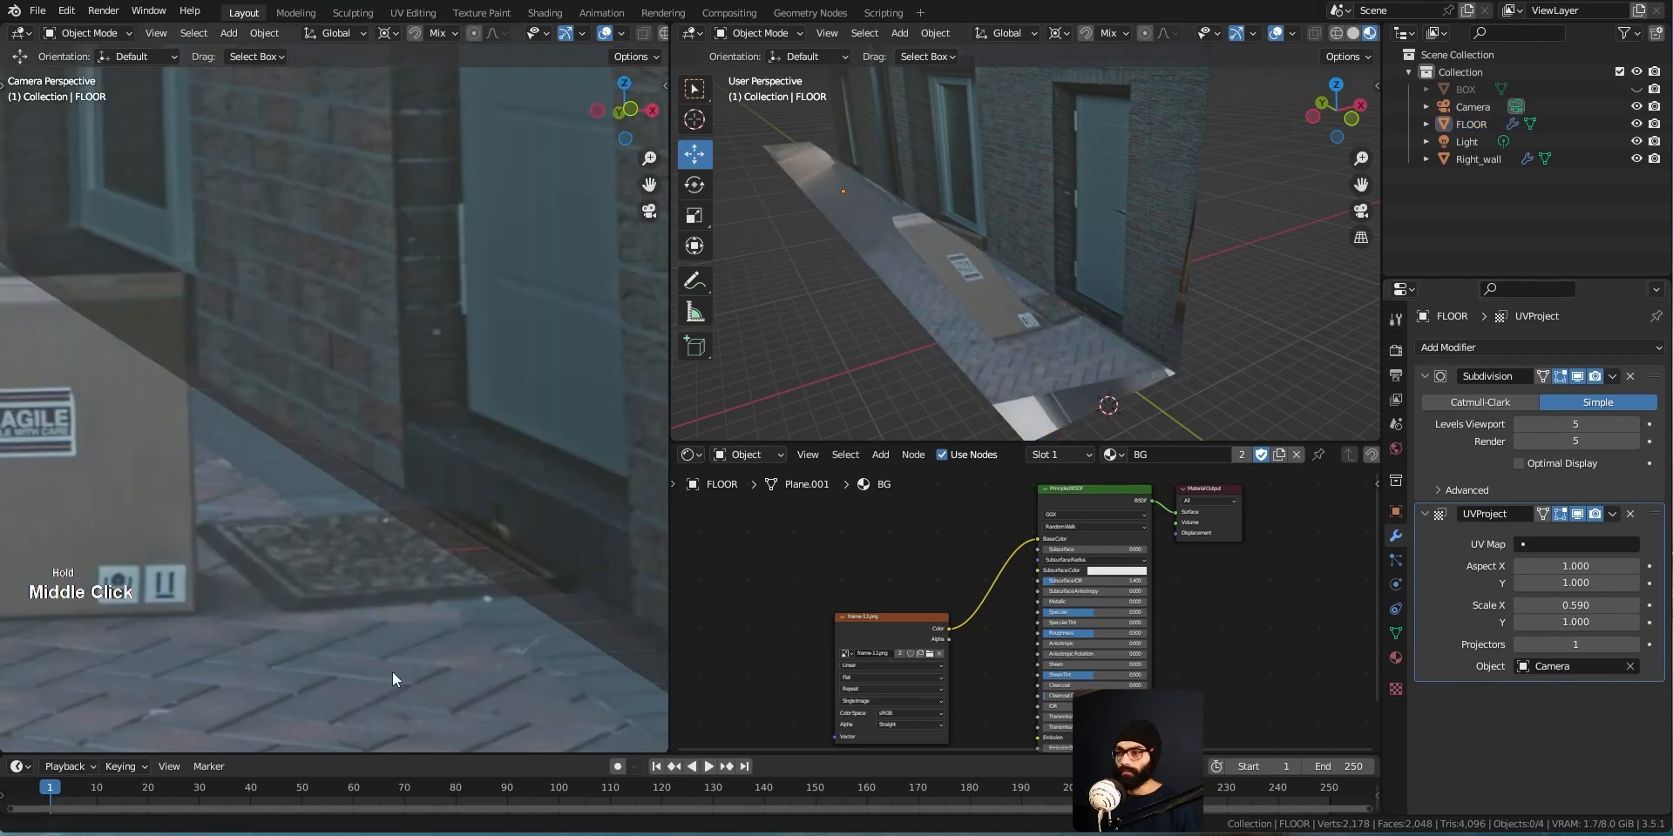
pyautogui.click(1028, 380)
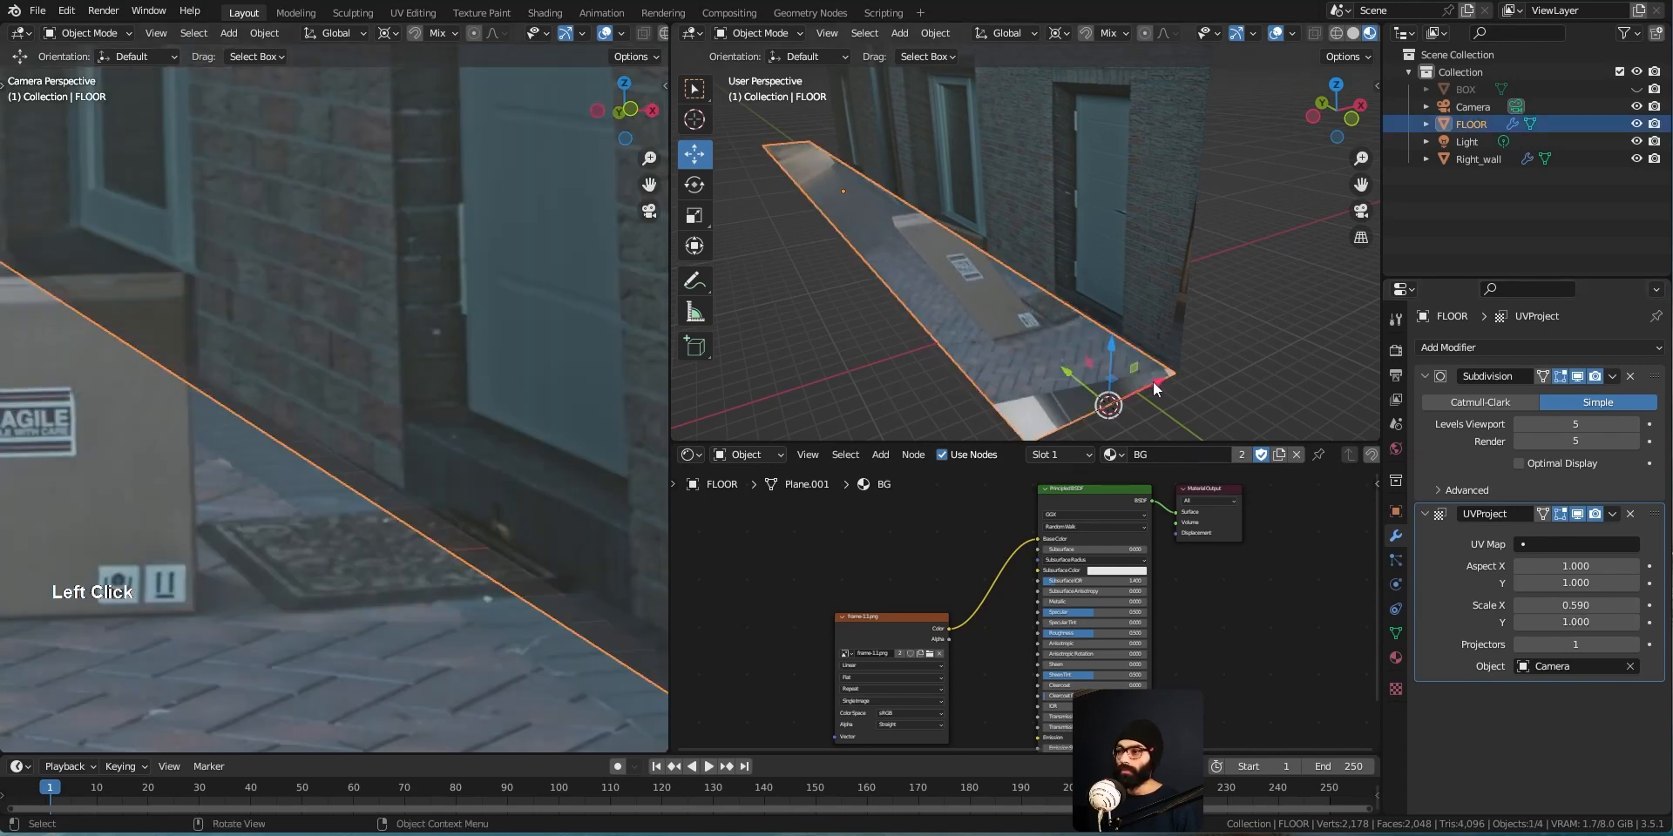
pyautogui.moveTo(1156, 388)
pyautogui.mouseDown()
pyautogui.moveTo(1176, 377)
pyautogui.moveTo(1168, 388)
pyautogui.mouseUp()
pyautogui.moveTo(536, 414); pyautogui.dragTo(236, 357, button='middle')
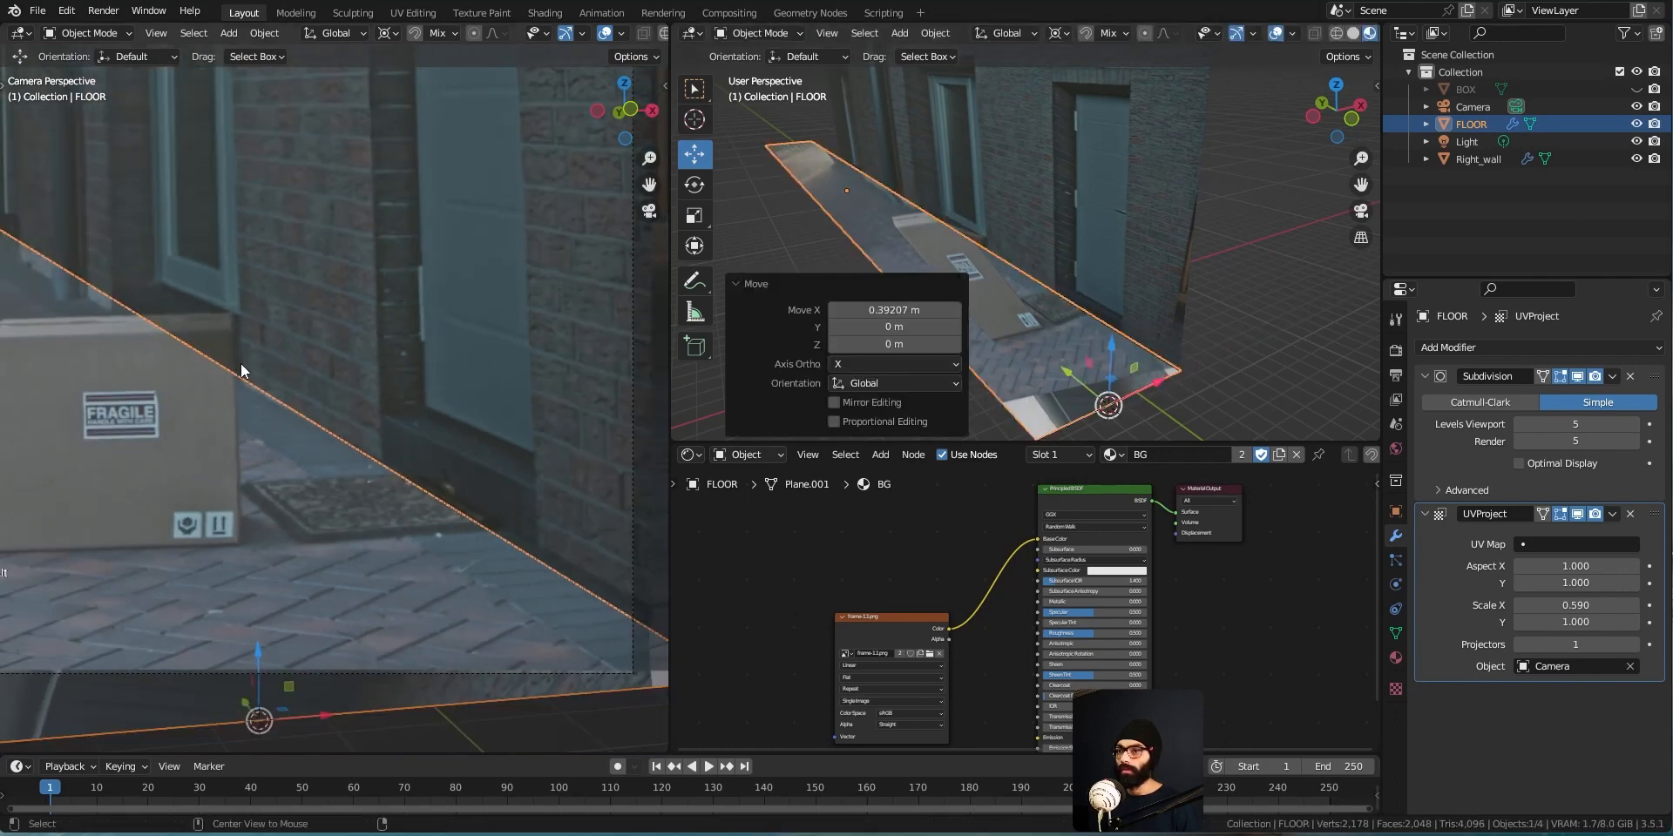
pyautogui.hotkey('alt', 'a')
pyautogui.keyDown('ctrl'); pyautogui.moveTo(266, 473); pyautogui.dragTo(321, 490, button='middle'); pyautogui.keyUp('ctrl')
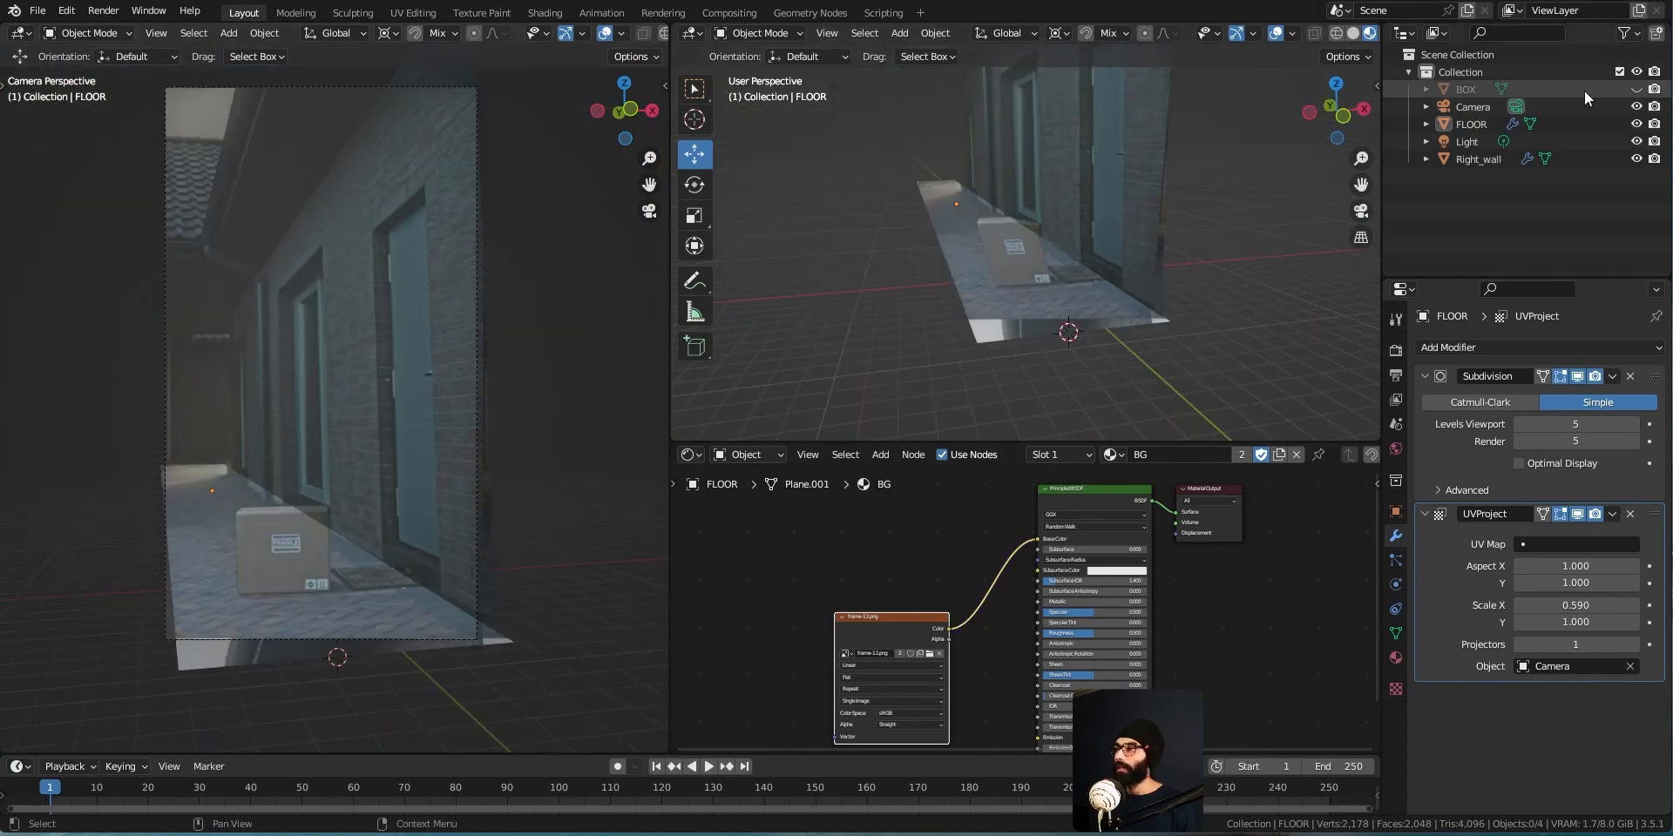
# Unhide the BOX object and assign the BG material to it
pyautogui.click(1637, 90)
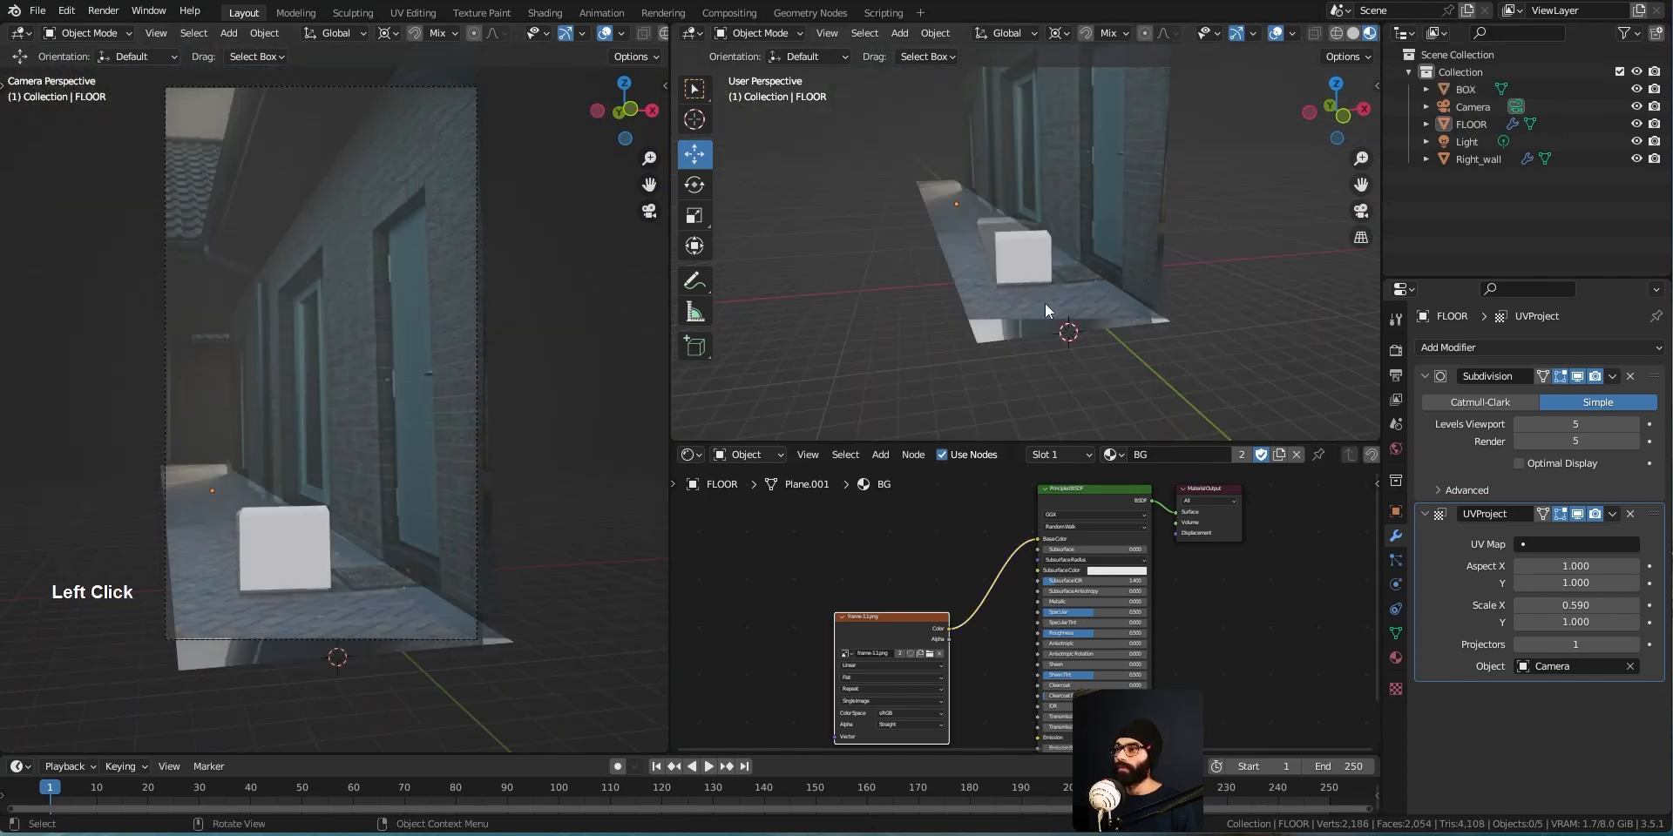
pyautogui.click(1112, 454)
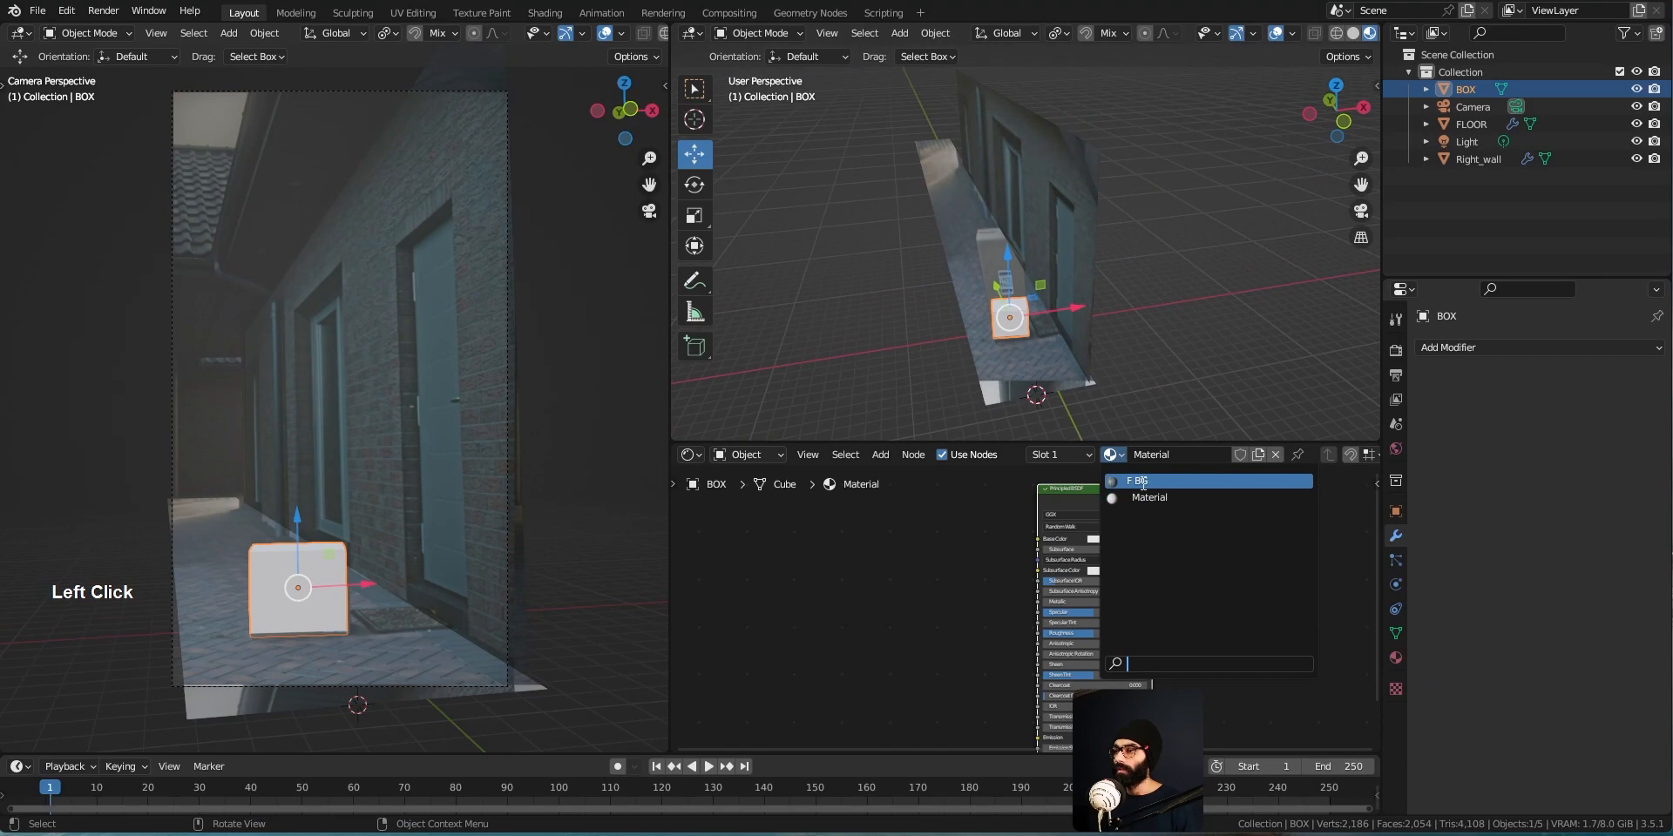
pyautogui.click(1141, 482)
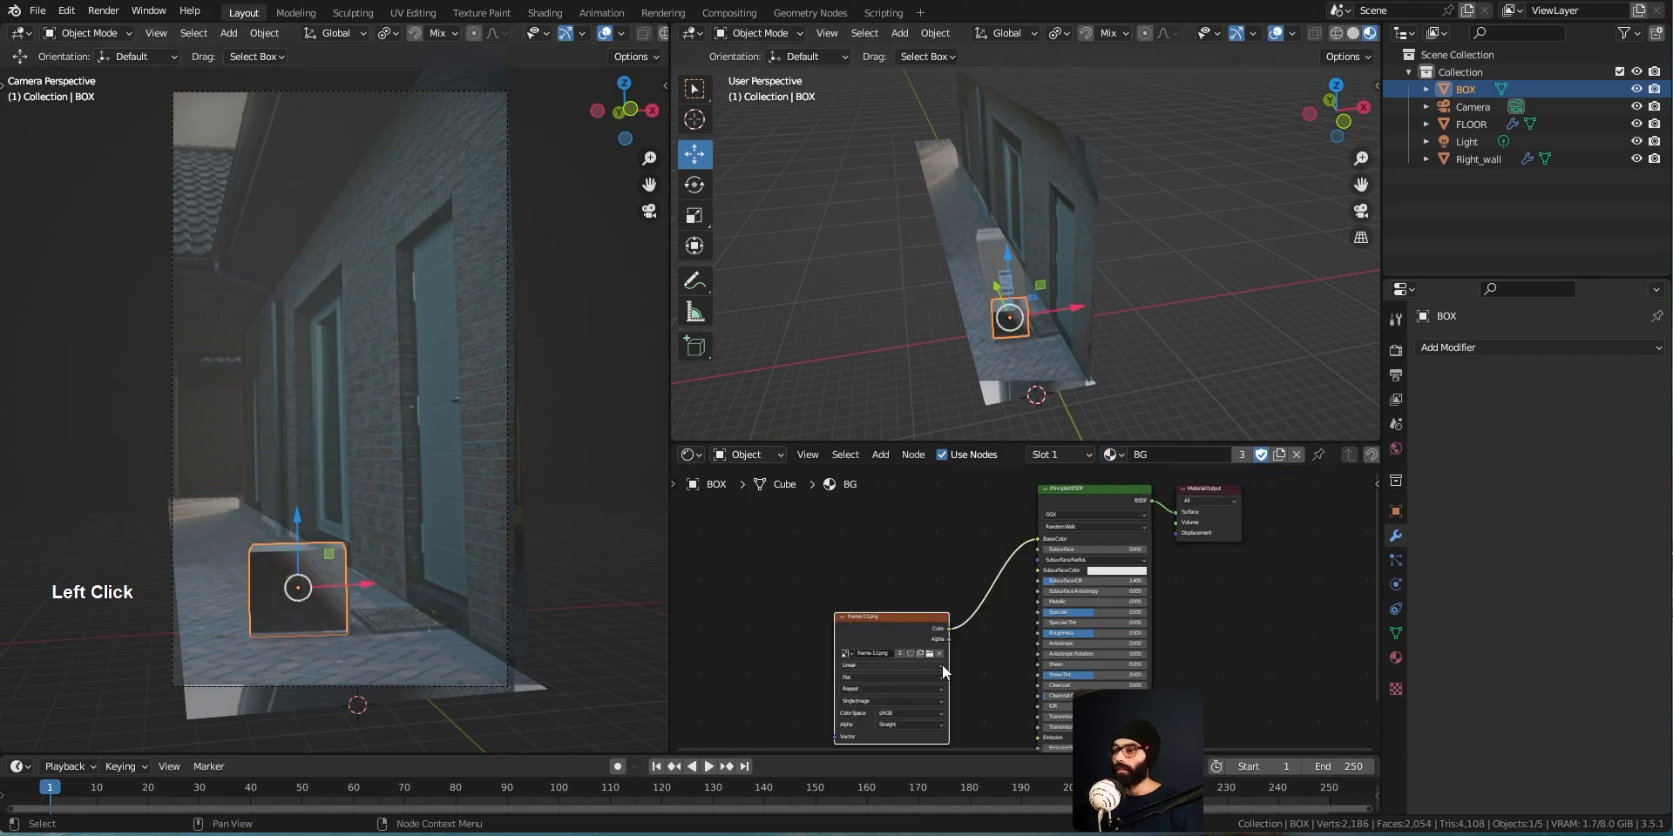
pyautogui.keyDown('shift'); pyautogui.click(1050, 361); pyautogui.keyUp('shift')
pyautogui.keyDown('shift'); pyautogui.click(1050, 361); pyautogui.keyUp('shift')
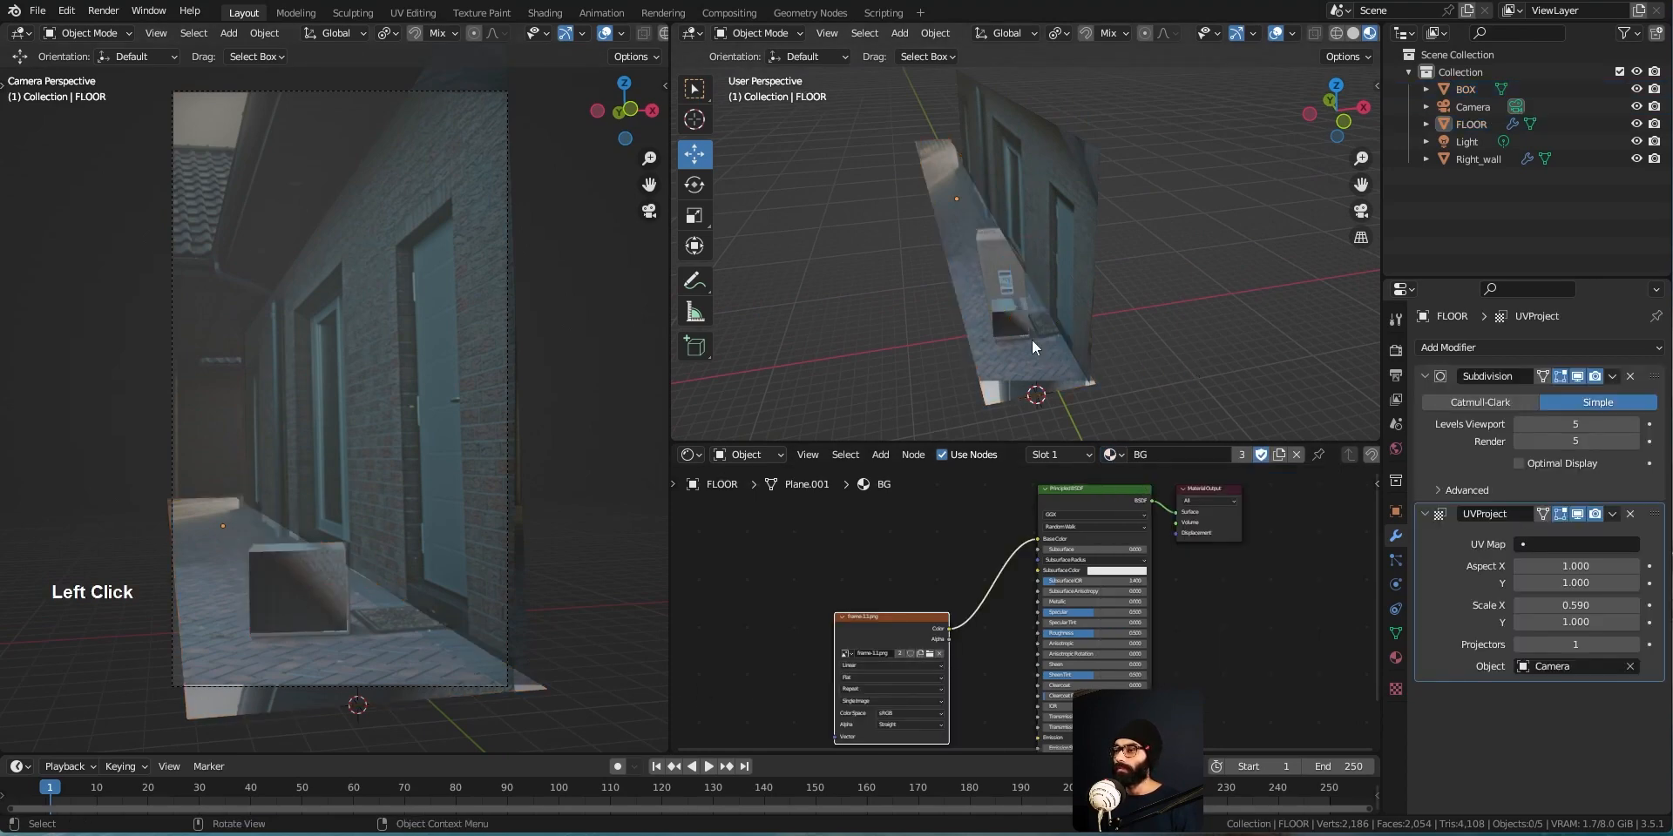
# Add a UV Project modifier to BOX and set Camera as its projector object
pyautogui.click(1009, 318)
pyautogui.click(1461, 349)
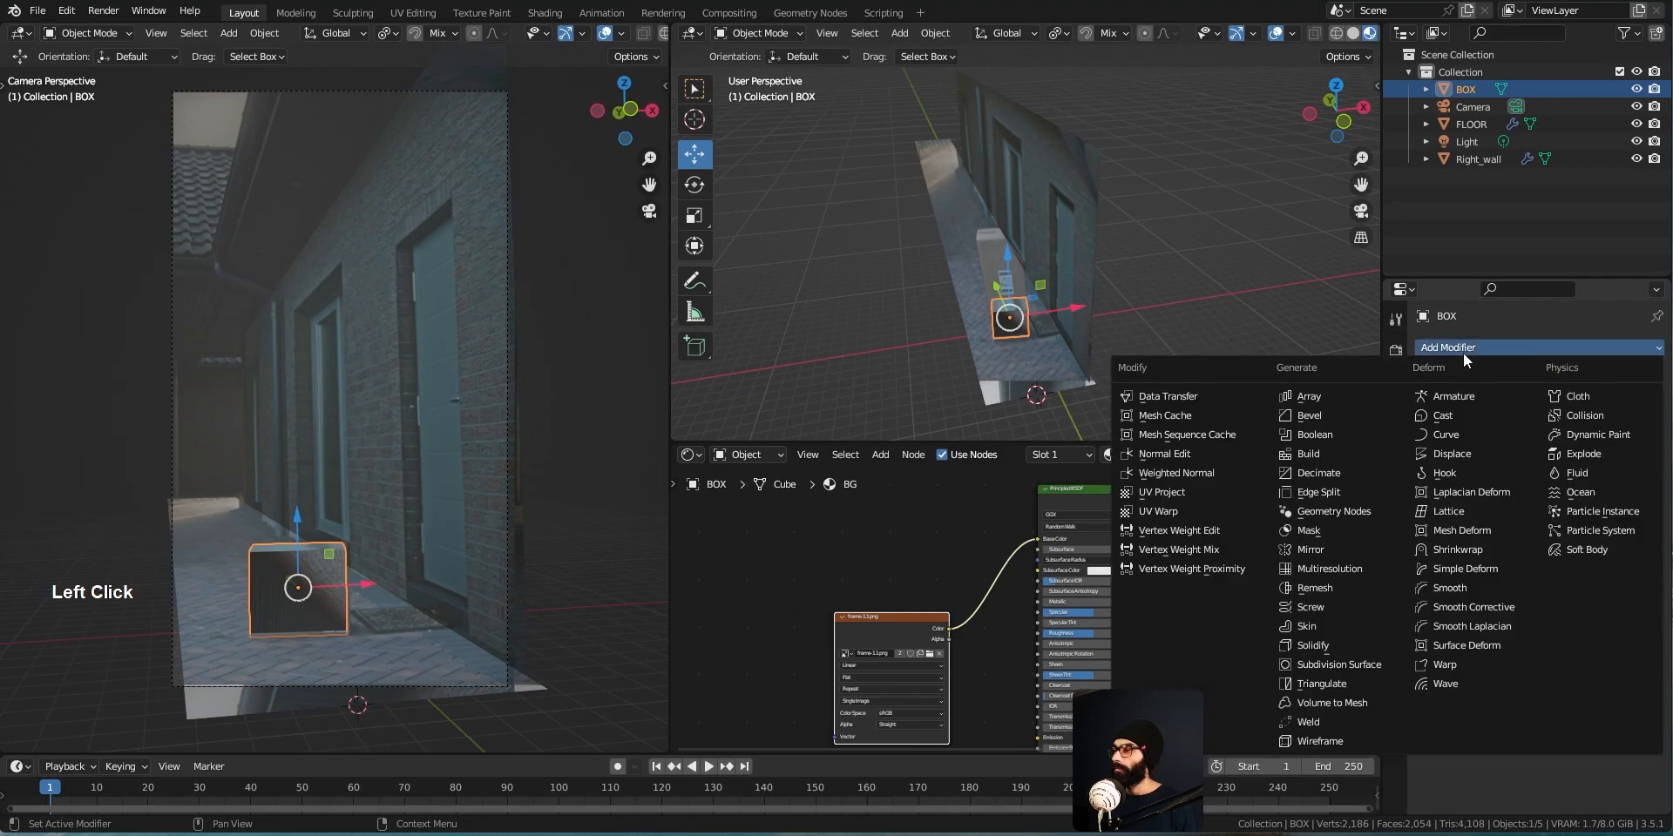
pyautogui.click(1529, 348)
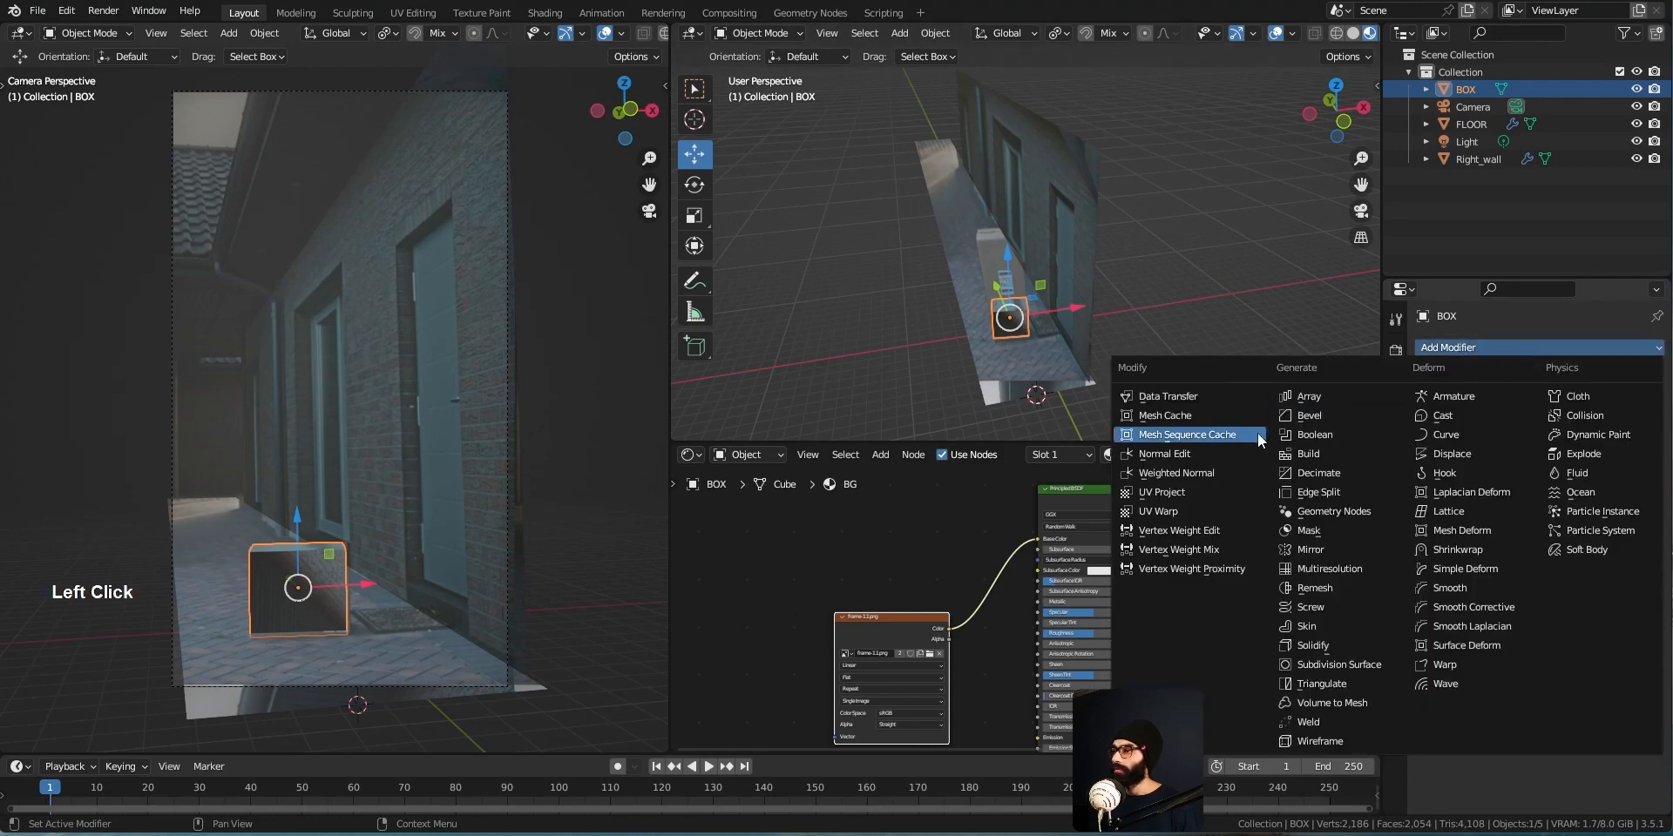
pyautogui.click(1201, 492)
pyautogui.click(1627, 530)
pyautogui.click(1487, 108)
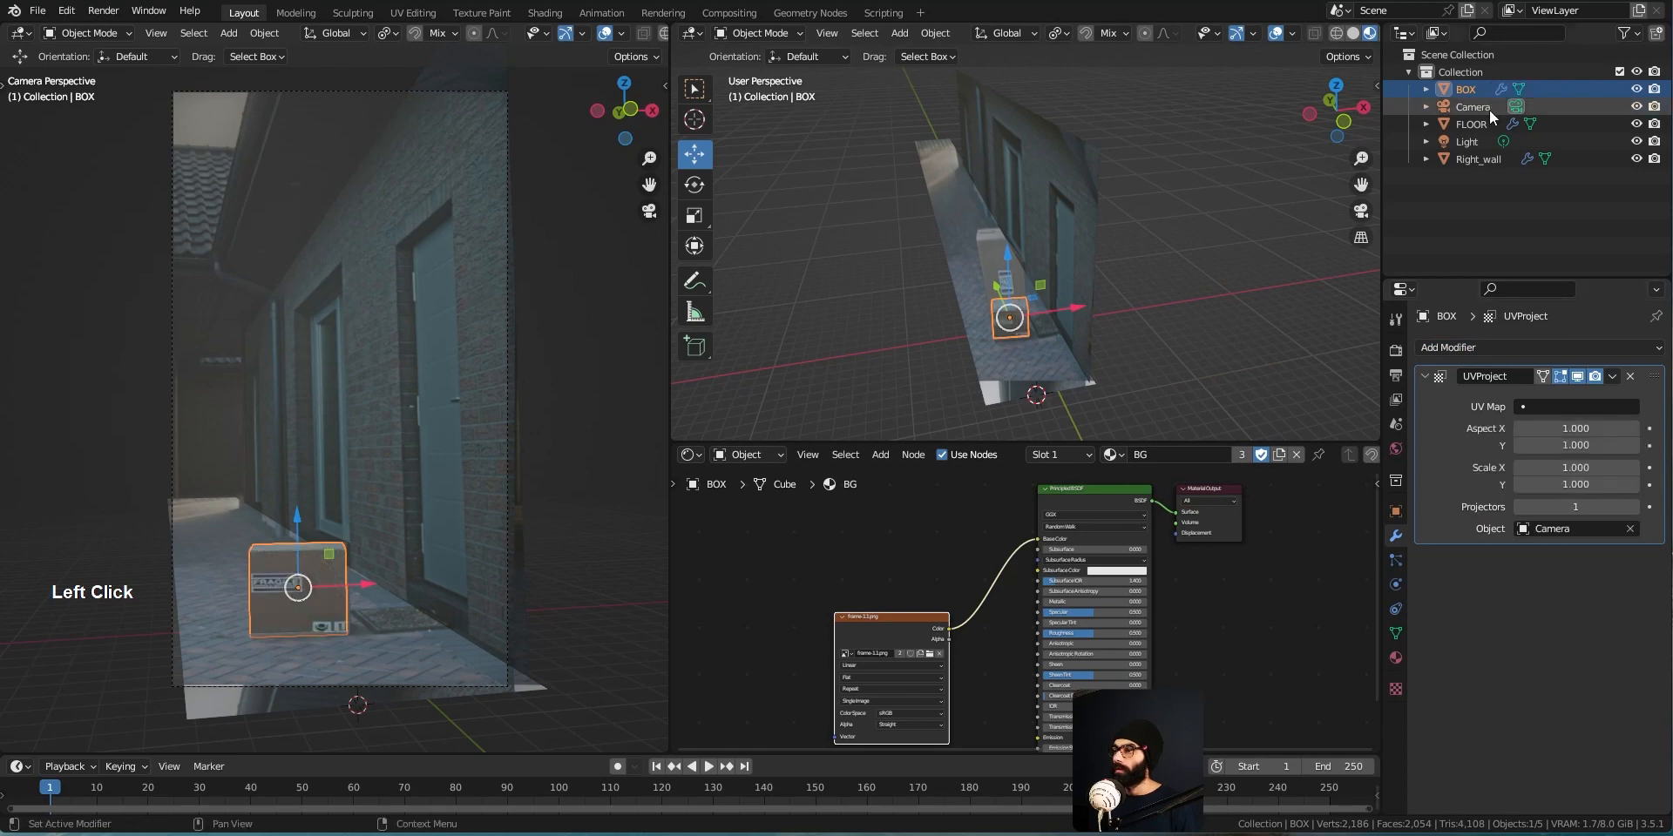
# Set the Scale X of BOX's UVProject modifier to 0.590 and deselect the box
pyautogui.moveTo(234, 639); pyautogui.dragTo(317, 641, button='middle')
pyautogui.press('`')
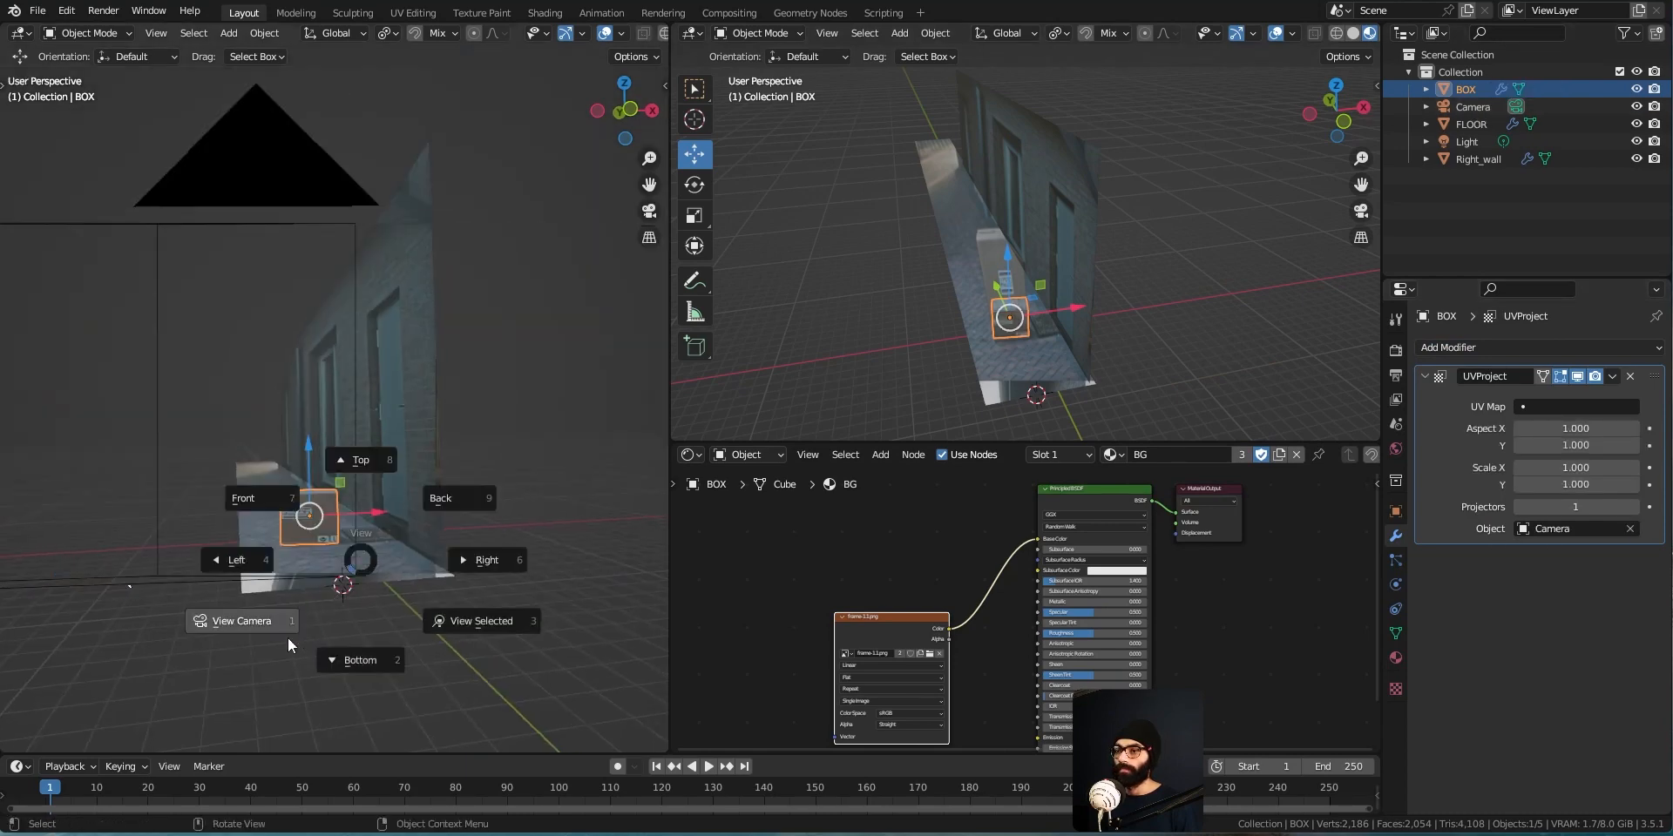
pyautogui.click(288, 638)
pyautogui.hotkey('alt', 'a')
pyautogui.keyDown('ctrl'); pyautogui.moveTo(301, 732); pyautogui.dragTo(316, 585, button='middle'); pyautogui.keyUp('ctrl')
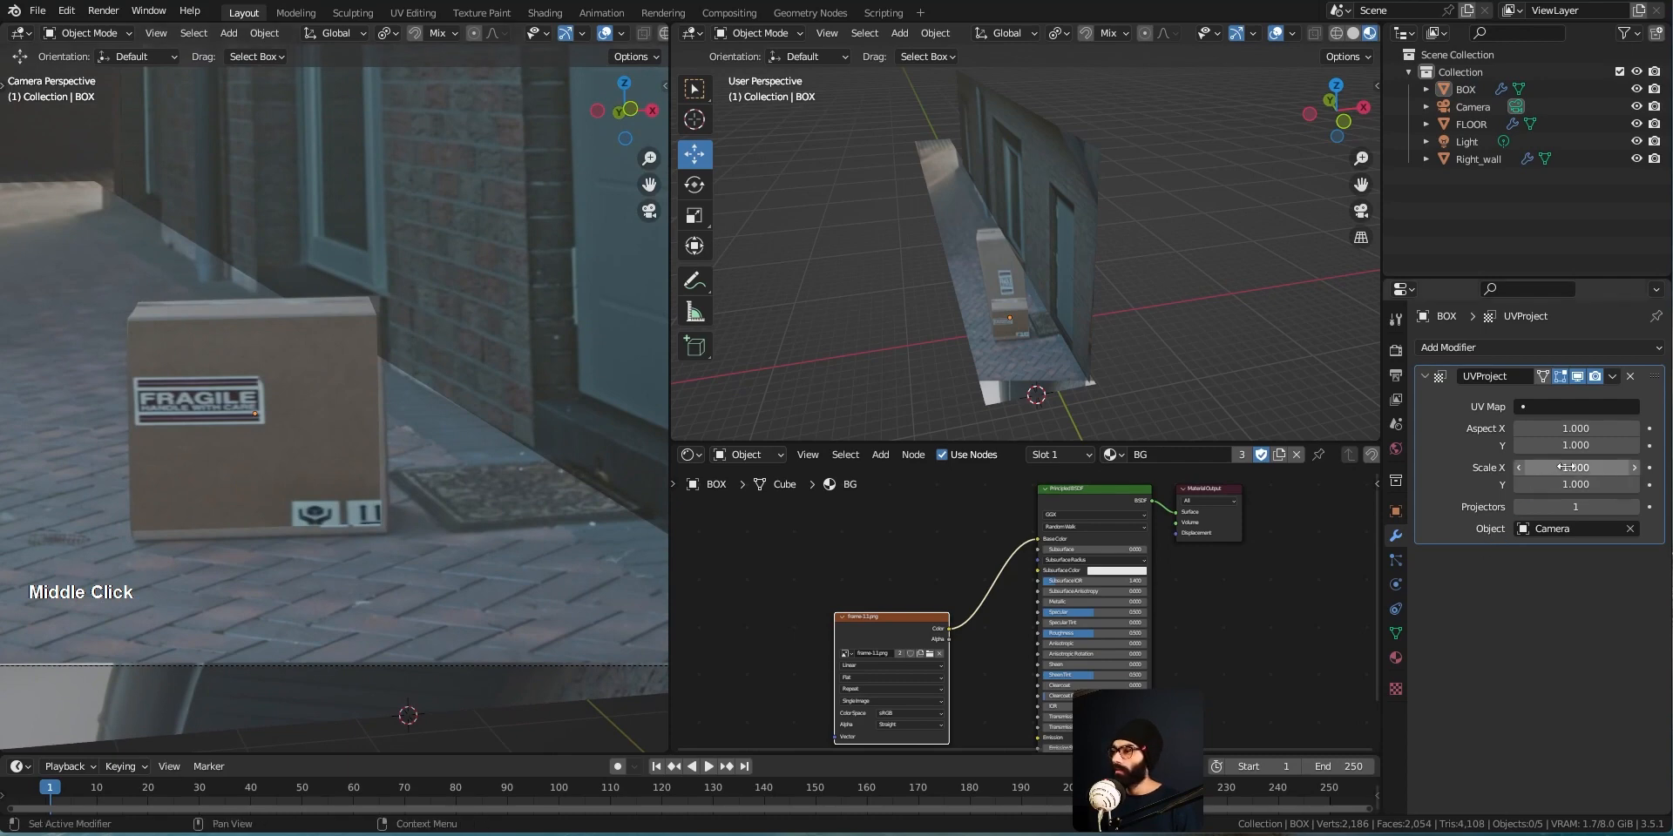
pyautogui.moveTo(1564, 467); pyautogui.dragTo(1507, 467)
pyautogui.moveTo(1307, 314); pyautogui.dragTo(862, 262, button='middle')
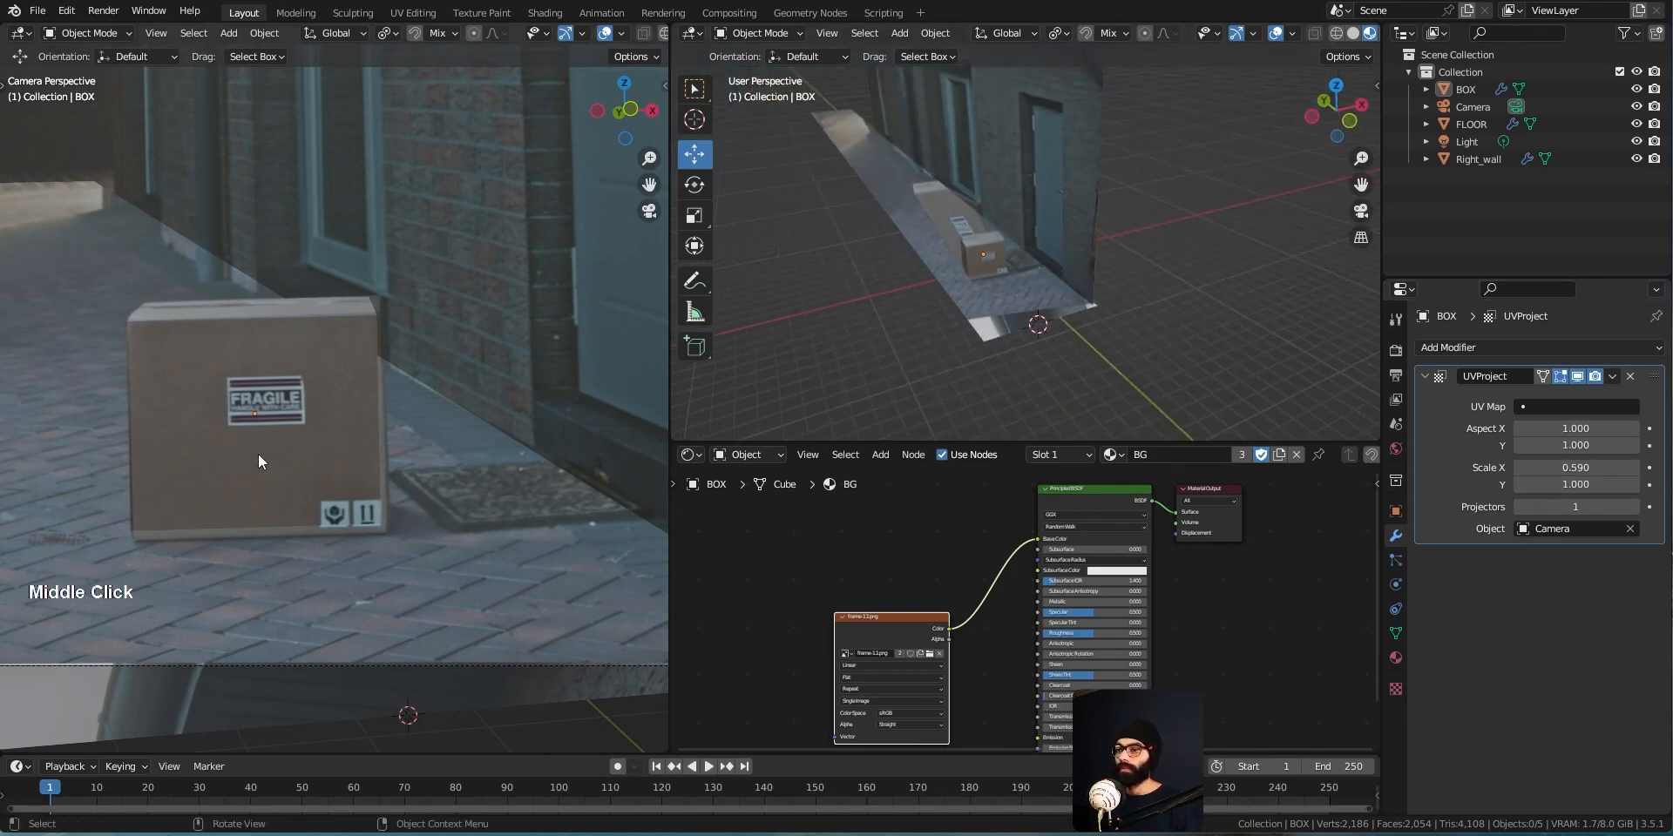
# Try moving BOX against the projected photo in the camera view, undo the move and deselect it
pyautogui.moveTo(346, 479); pyautogui.dragTo(341, 498, button='middle')
pyautogui.click(312, 434)
pyautogui.moveTo(239, 350)
pyautogui.mouseDown()
pyautogui.moveTo(257, 239)
pyautogui.moveTo(266, 351)
pyautogui.moveTo(259, 113)
pyautogui.moveTo(262, 348)
pyautogui.mouseUp()
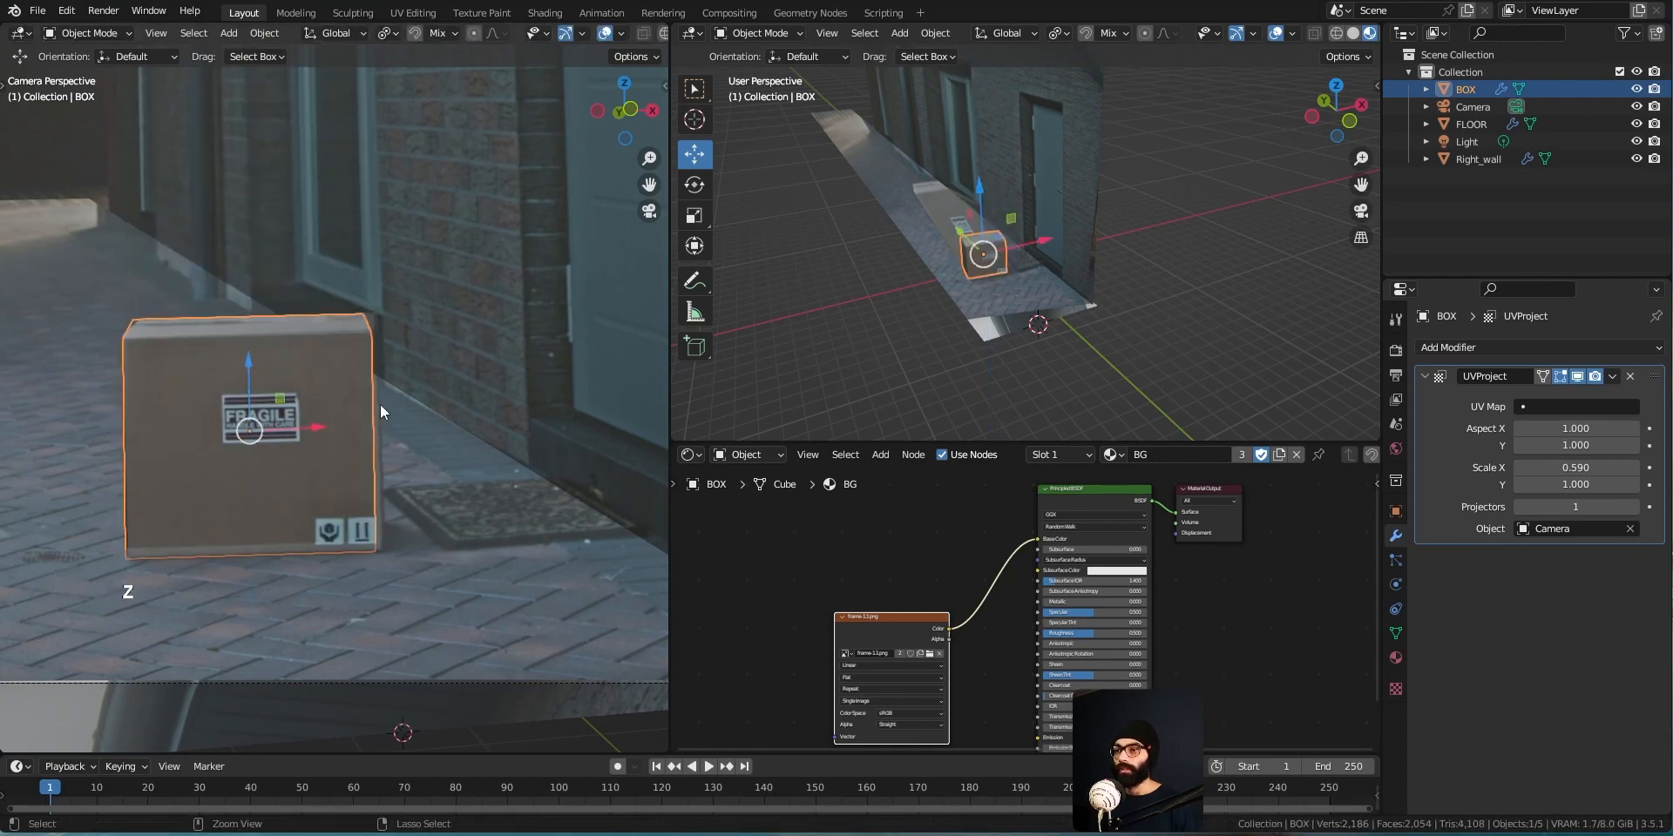
pyautogui.moveTo(339, 435); pyautogui.dragTo(307, 535, button='middle')
pyautogui.hotkey('alt', 'a')
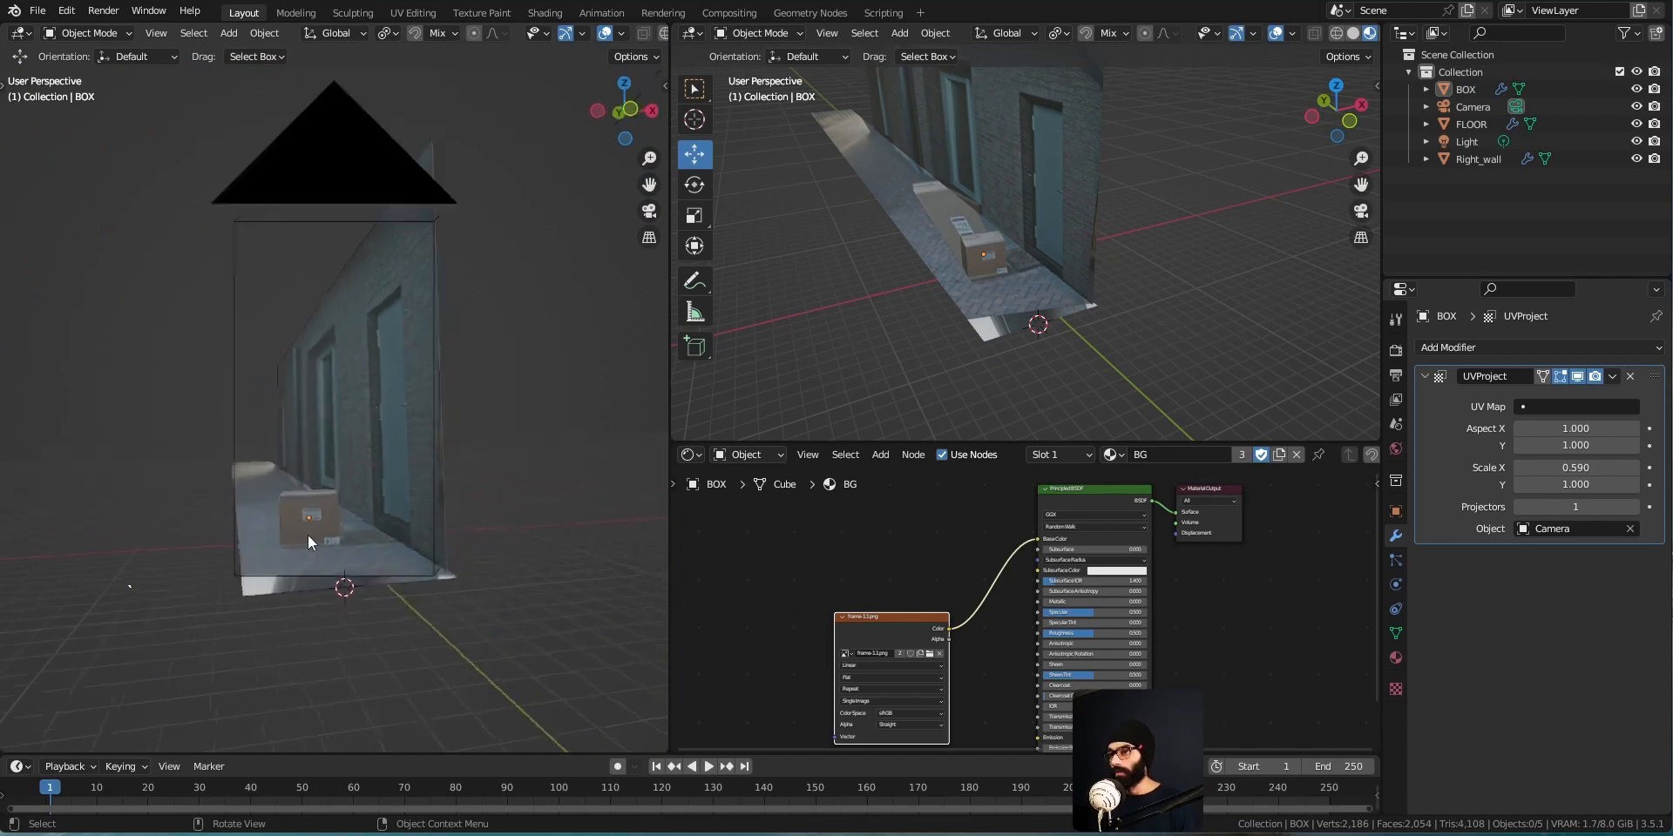
# Return to the camera view, select the Light object and preview the camera viewport in Rendered shading
pyautogui.press('KP_0')
pyautogui.press('Home')
pyautogui.moveTo(1021, 332)
pyautogui.mouseDown(button='middle')
pyautogui.moveTo(1003, 285)
pyautogui.moveTo(1038, 310)
pyautogui.mouseUp(button='middle')
pyautogui.moveTo(961, 550); pyautogui.dragTo(938, 534, button='middle')
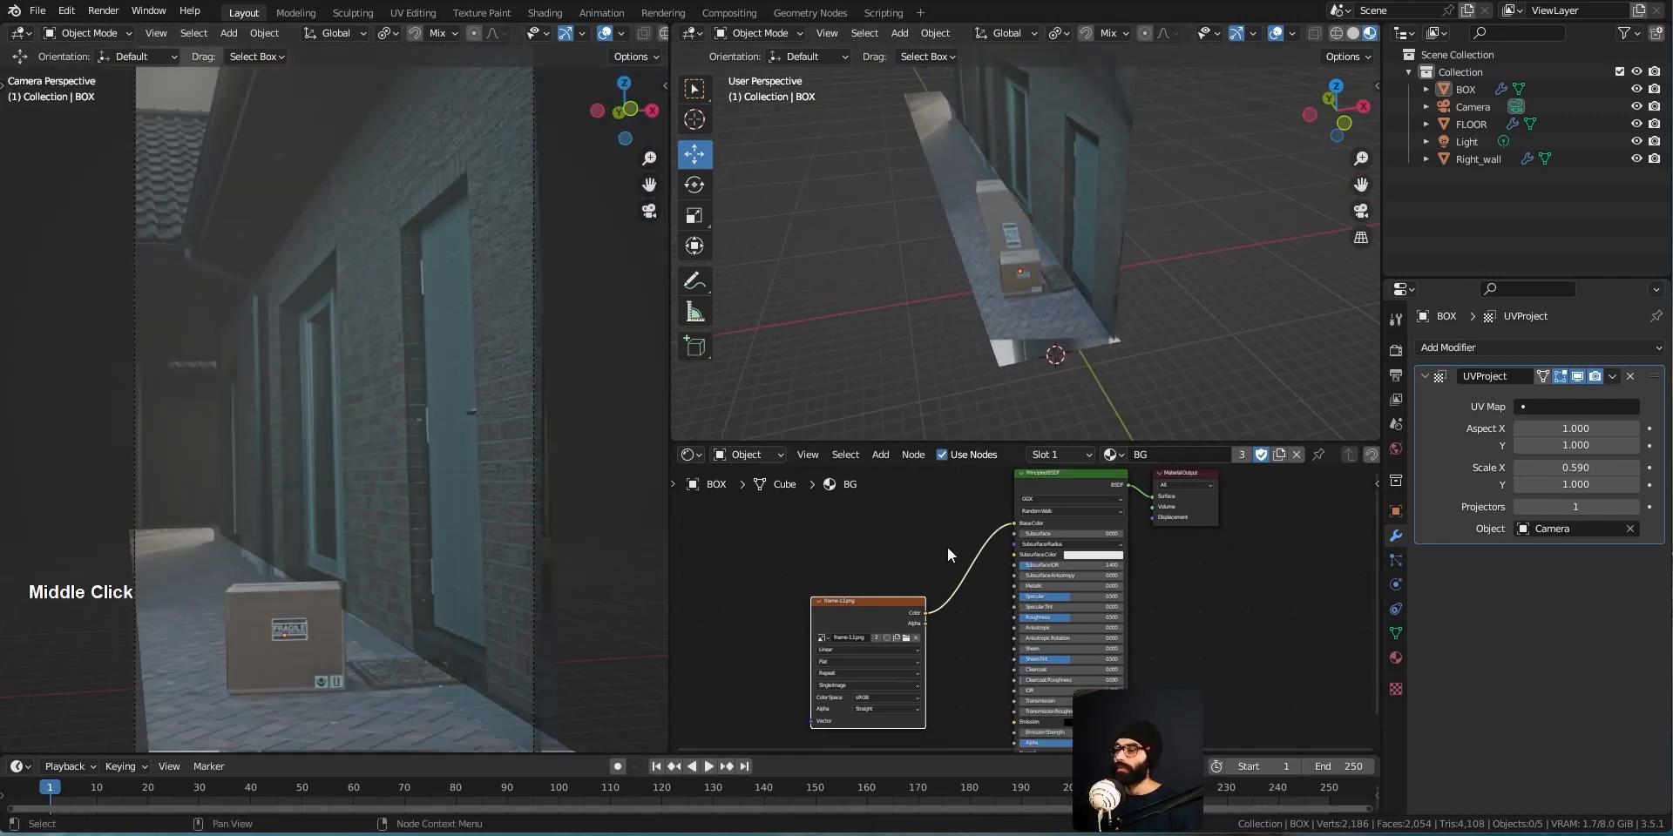
pyautogui.moveTo(1041, 316); pyautogui.dragTo(1080, 346, button='middle')
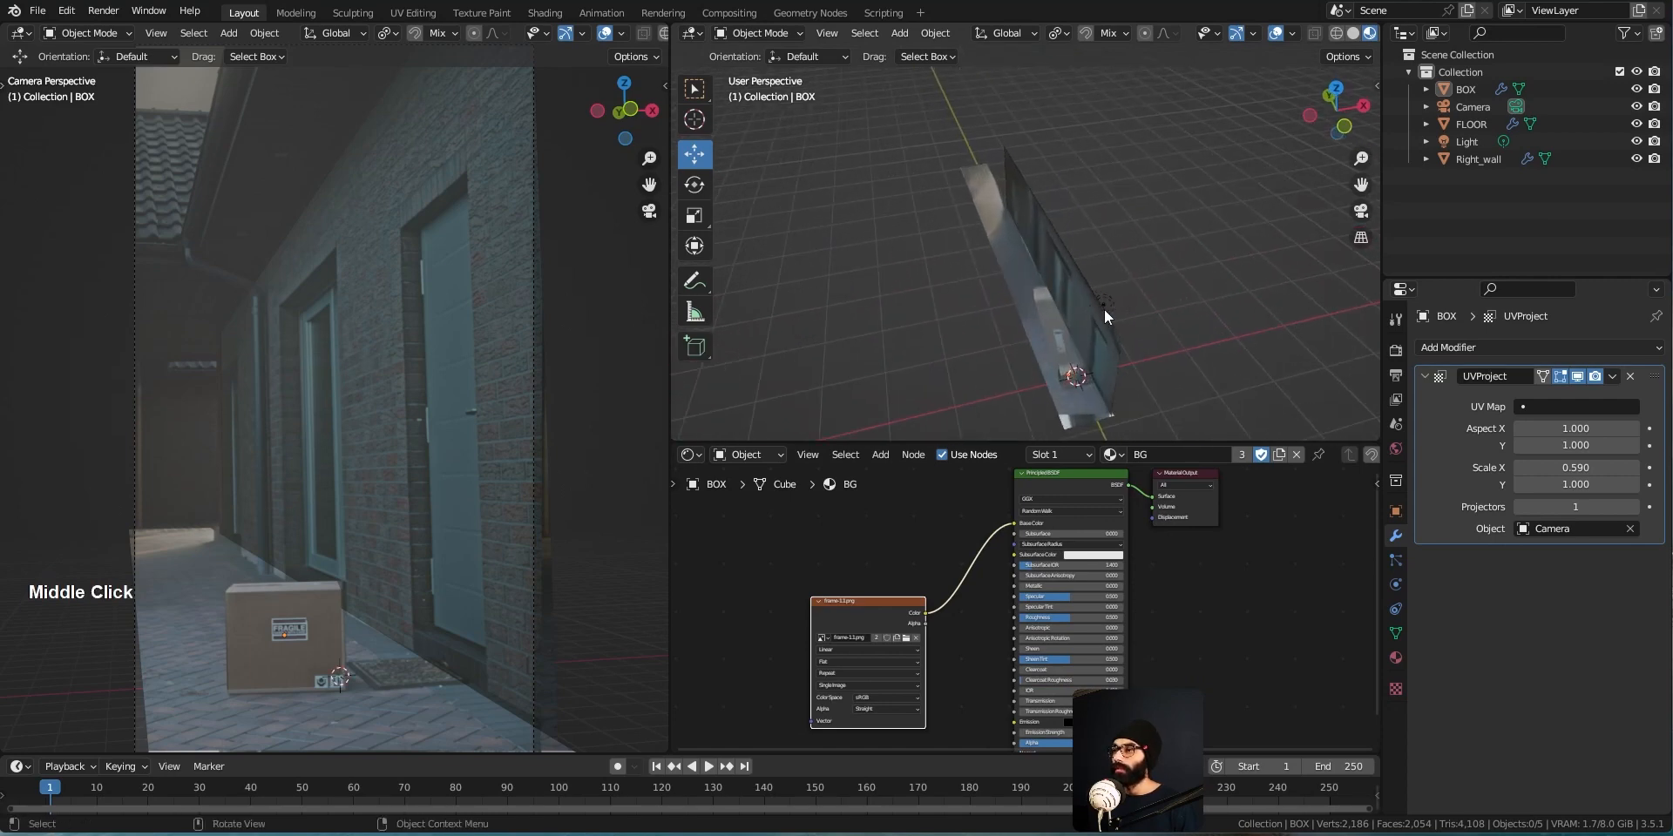
pyautogui.click(1104, 307)
pyautogui.press('z')
pyautogui.click(360, 438)
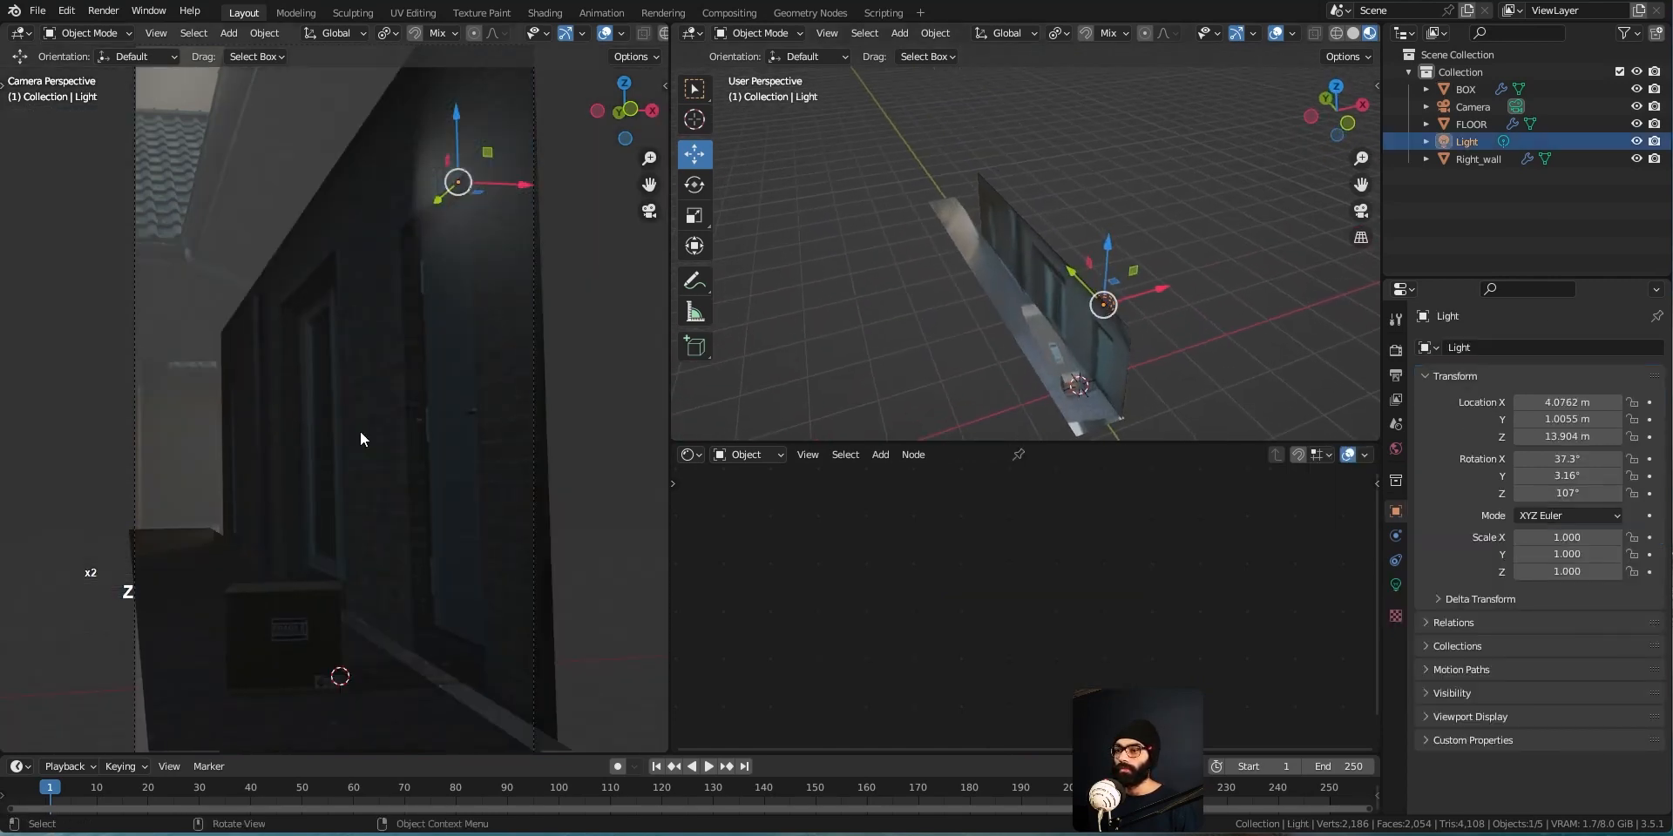
# Move the light along the Y axis and about 3.09 m up in Z, and change its type to Area
pyautogui.moveTo(1251, 233); pyautogui.dragTo(1232, 291, button='middle')
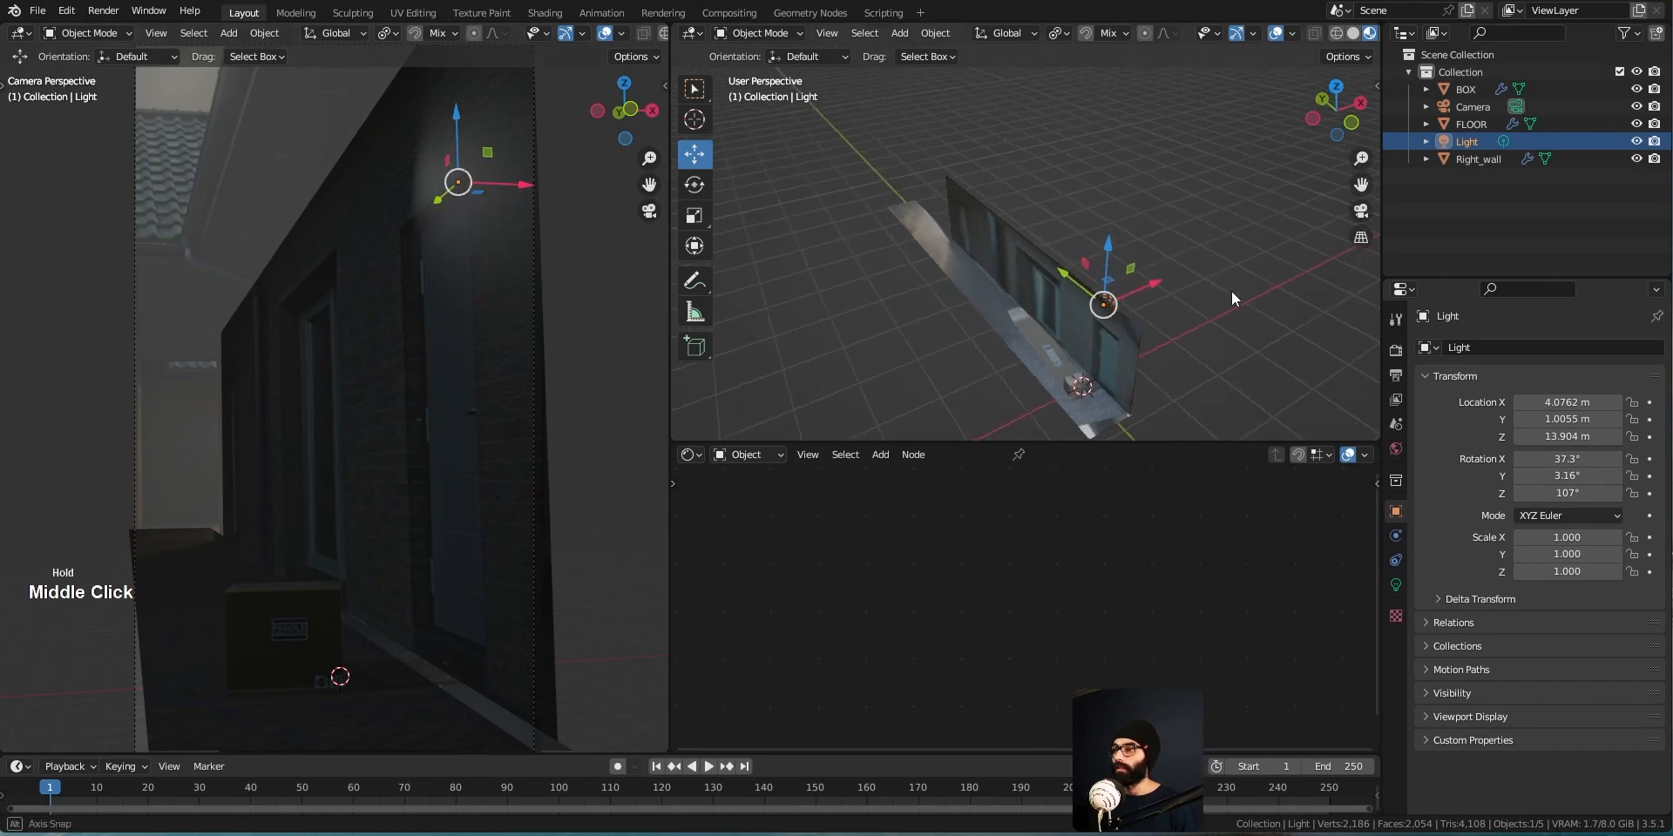
pyautogui.moveTo(1067, 282); pyautogui.dragTo(1032, 267)
pyautogui.click(1395, 584)
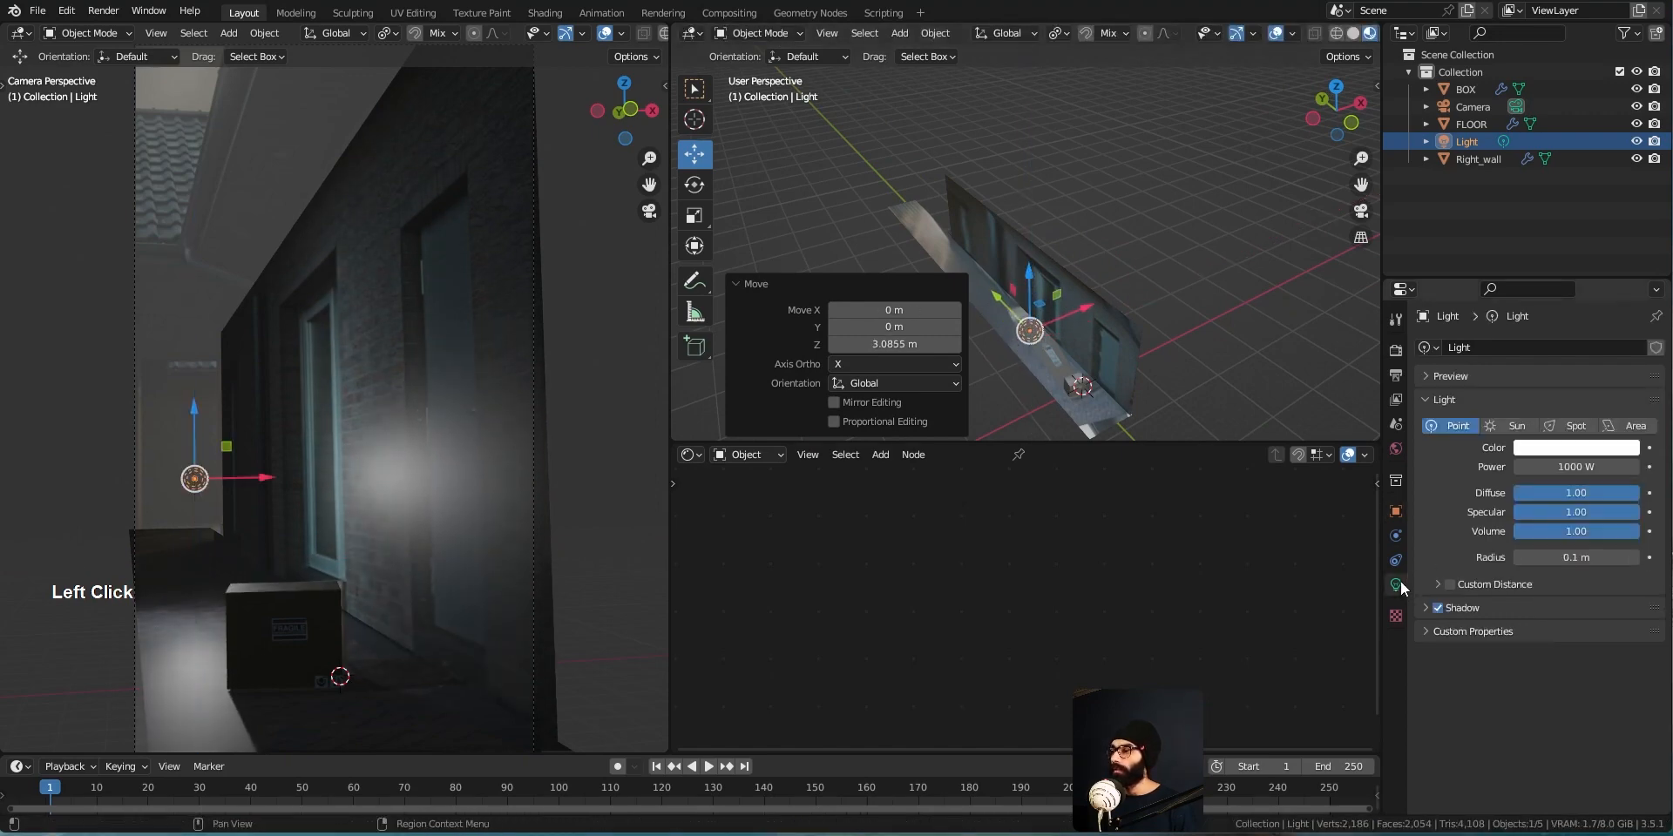
pyautogui.click(1632, 426)
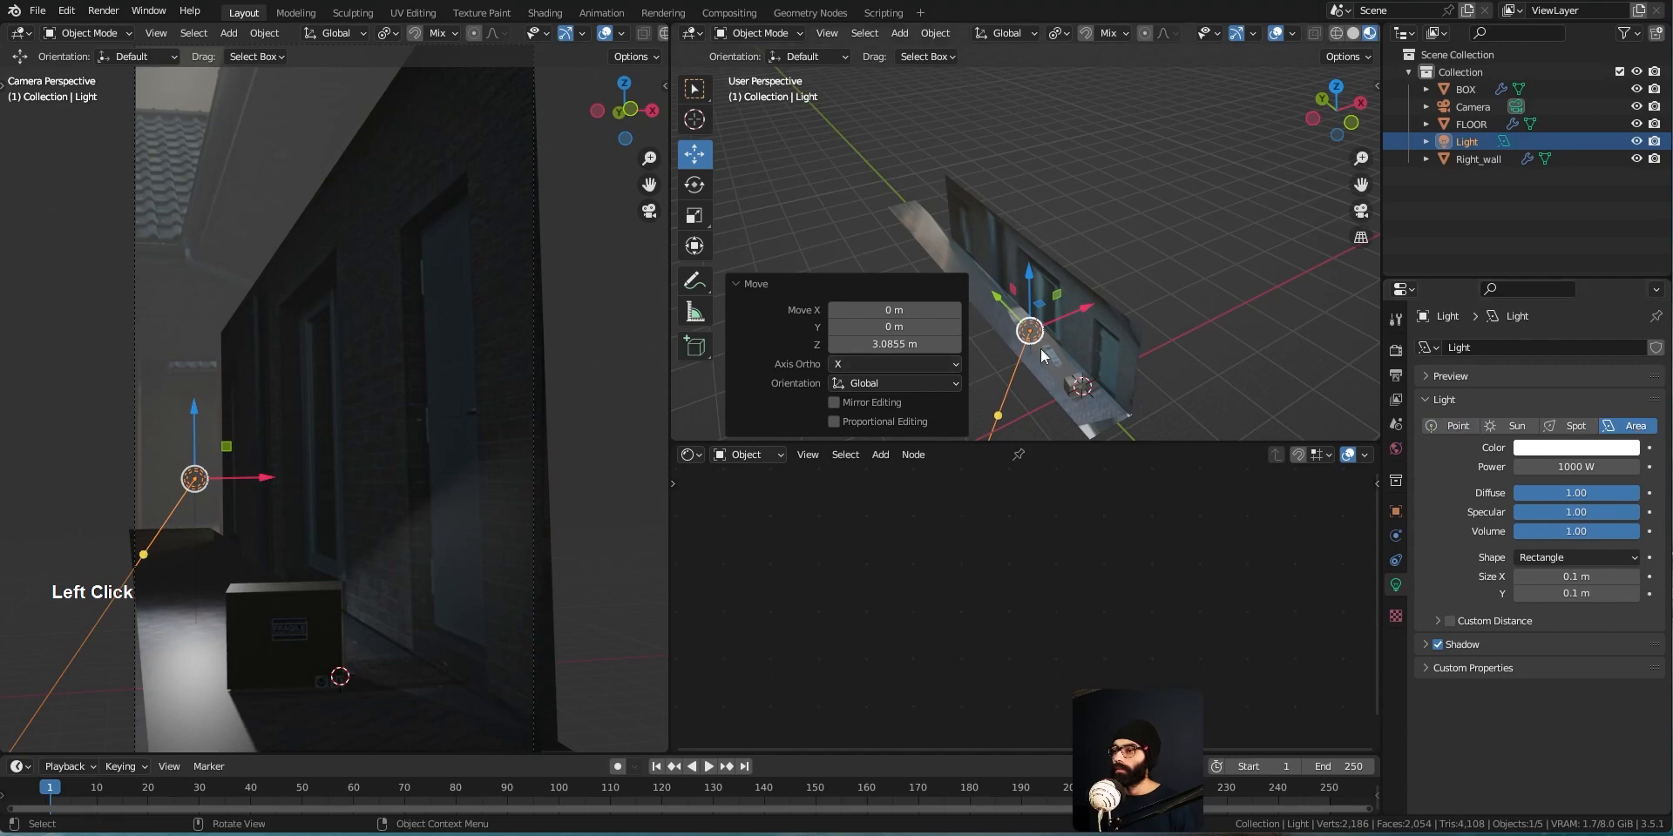
# Rotate the area light and move it about -14.38 m along the Y axis
pyautogui.press('r')
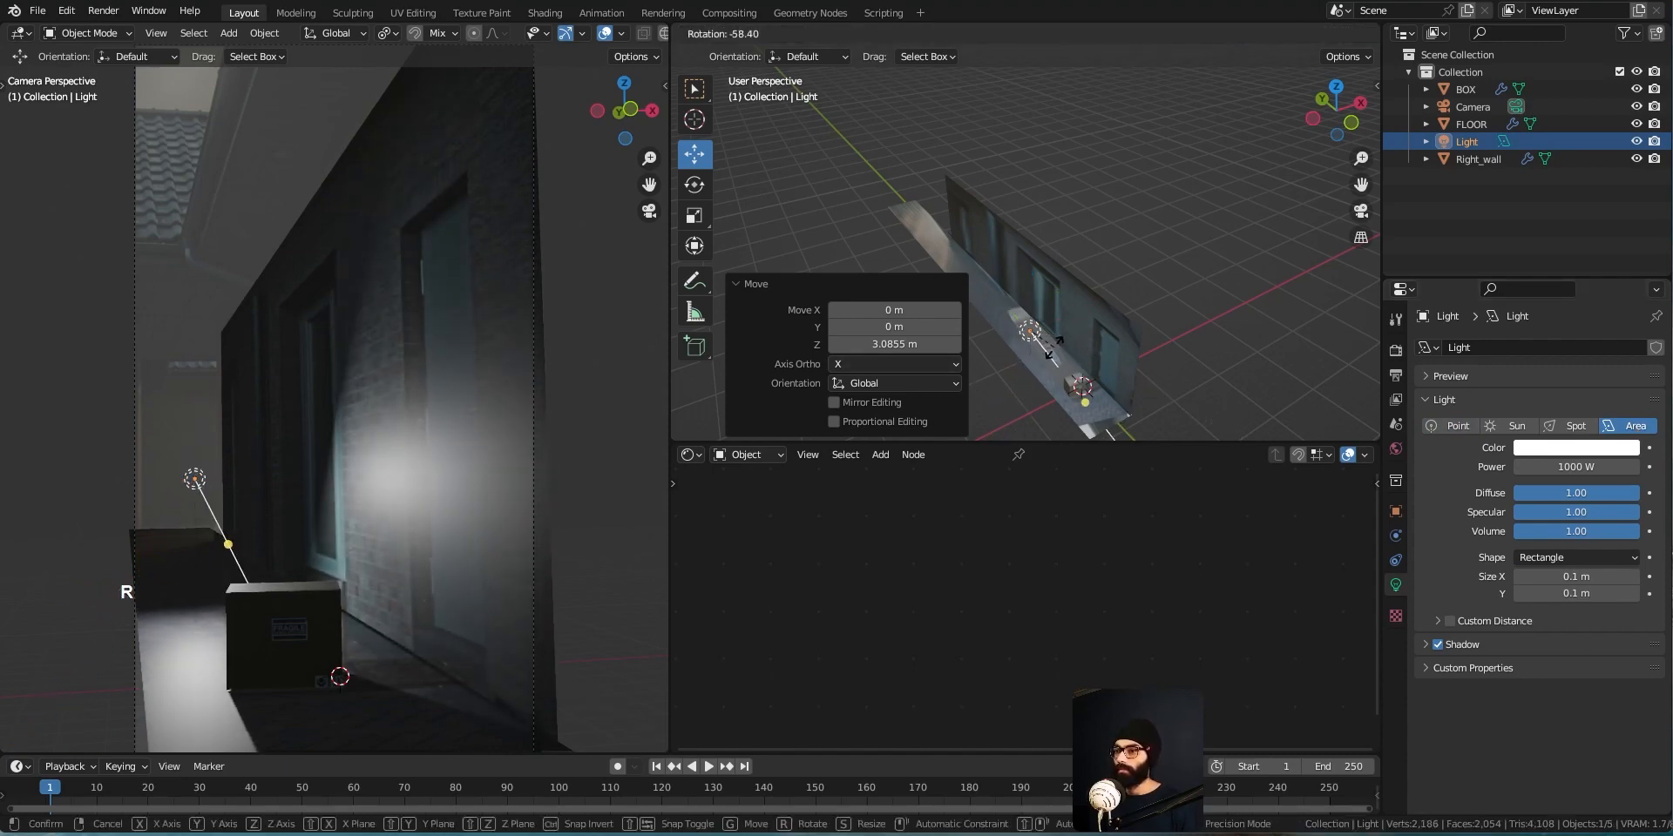
pyautogui.click(1074, 368)
pyautogui.moveTo(1074, 366); pyautogui.dragTo(1078, 294, button='middle')
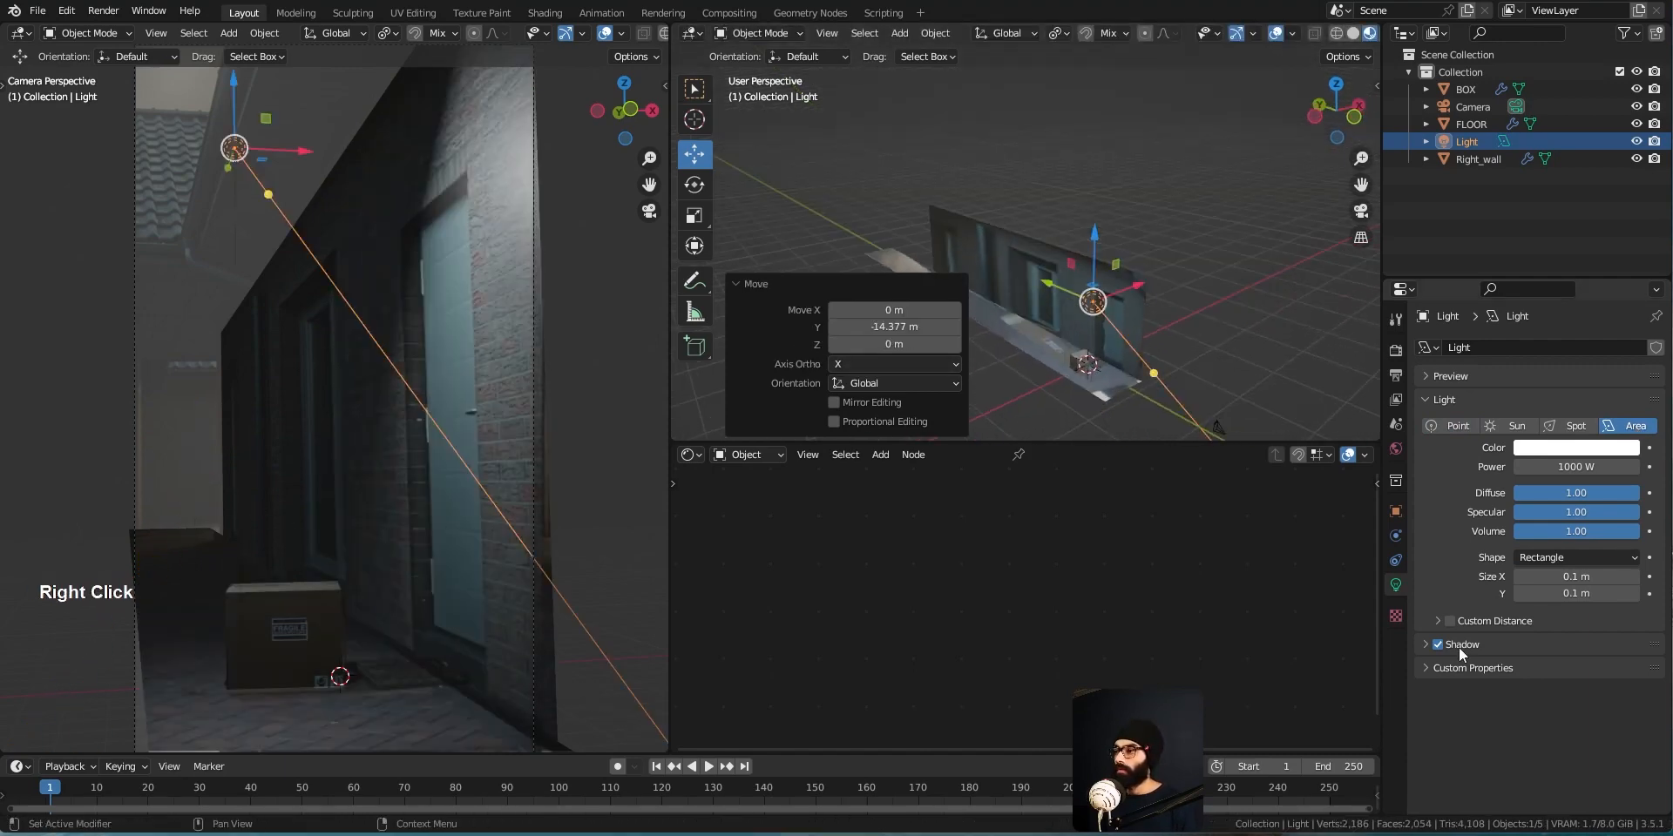
# Add a Track To constraint to the light with BOX as its target
pyautogui.click(1395, 560)
pyautogui.click(1487, 347)
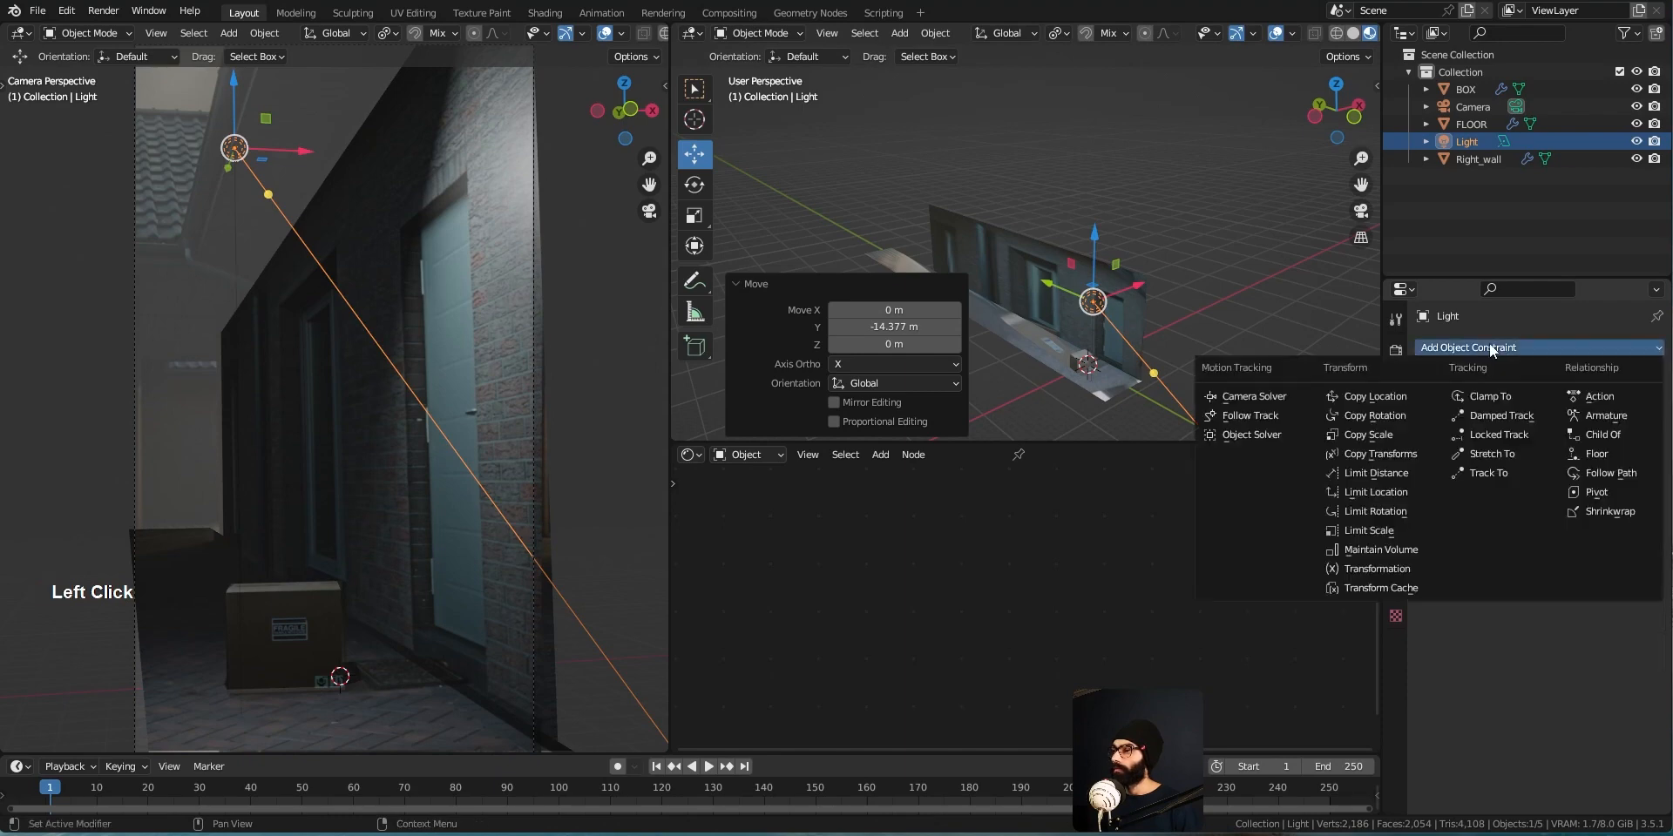
pyautogui.click(1525, 465)
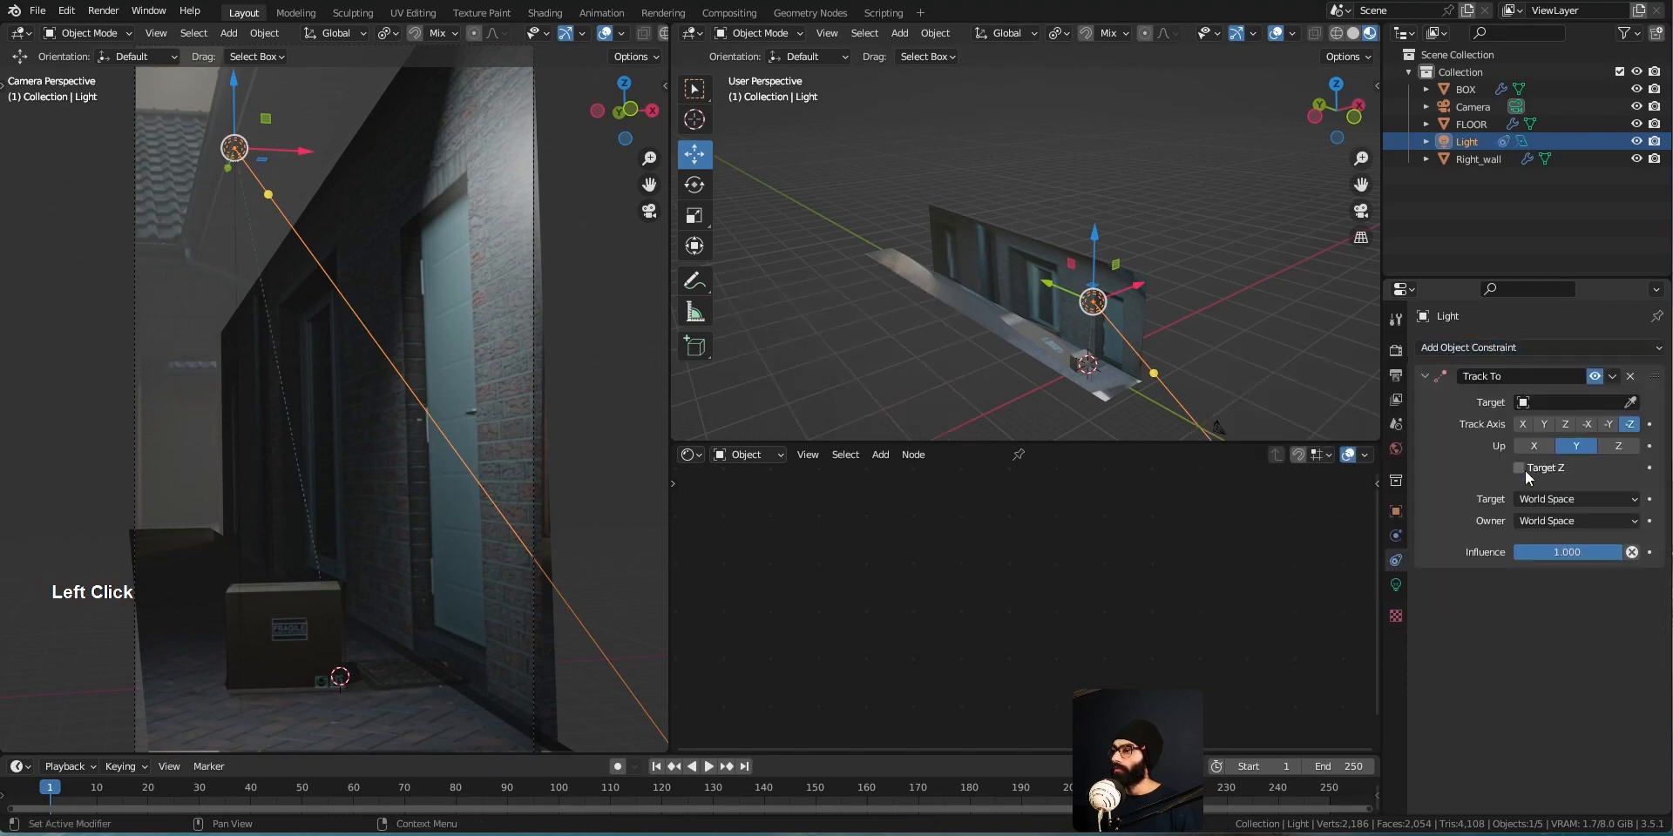
pyautogui.click(1629, 402)
pyautogui.click(1082, 352)
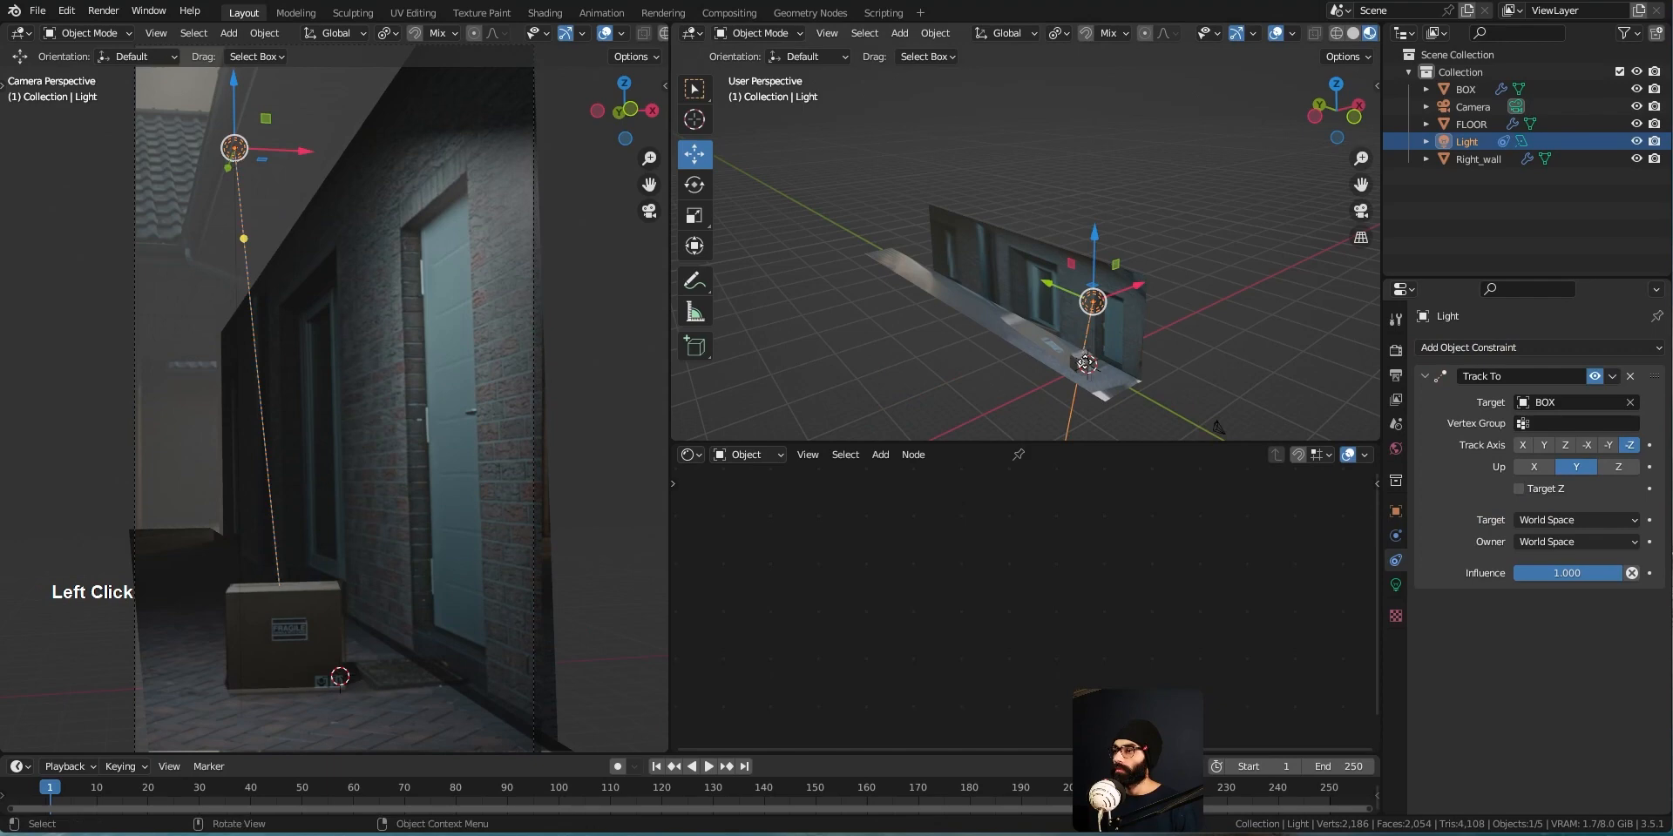
# Move the light about -7.36 m along the X axis and lower it about 1.86 m in Z
pyautogui.moveTo(1105, 381); pyautogui.dragTo(1157, 295, button='middle')
pyautogui.moveTo(1157, 294); pyautogui.dragTo(1108, 324)
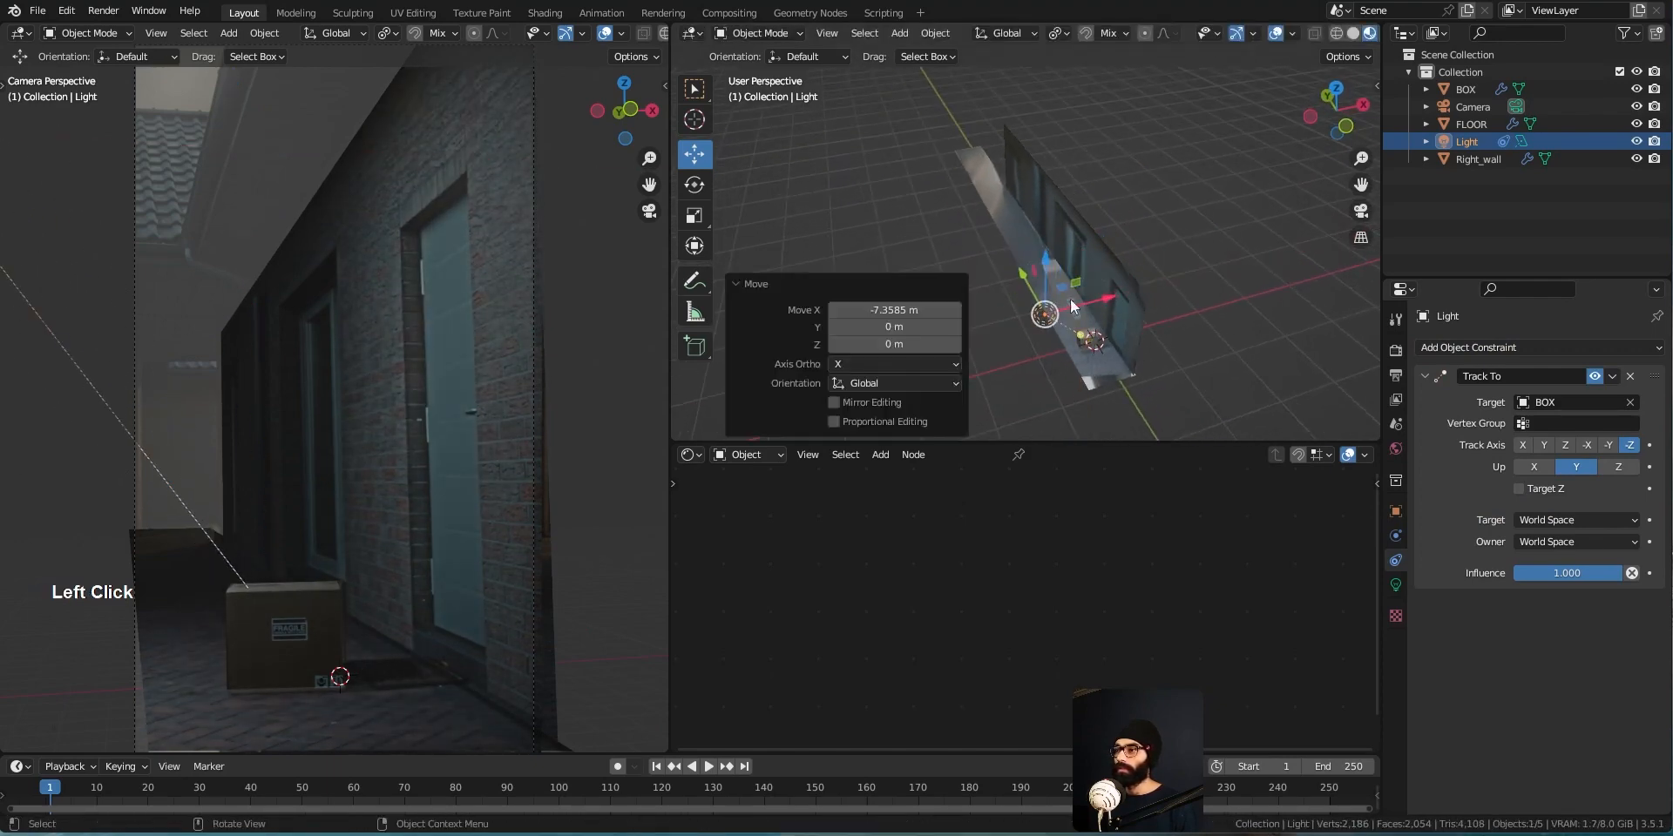
# Try a different light power and undo it, and try the Sun light type before returning to Area
pyautogui.click(1395, 584)
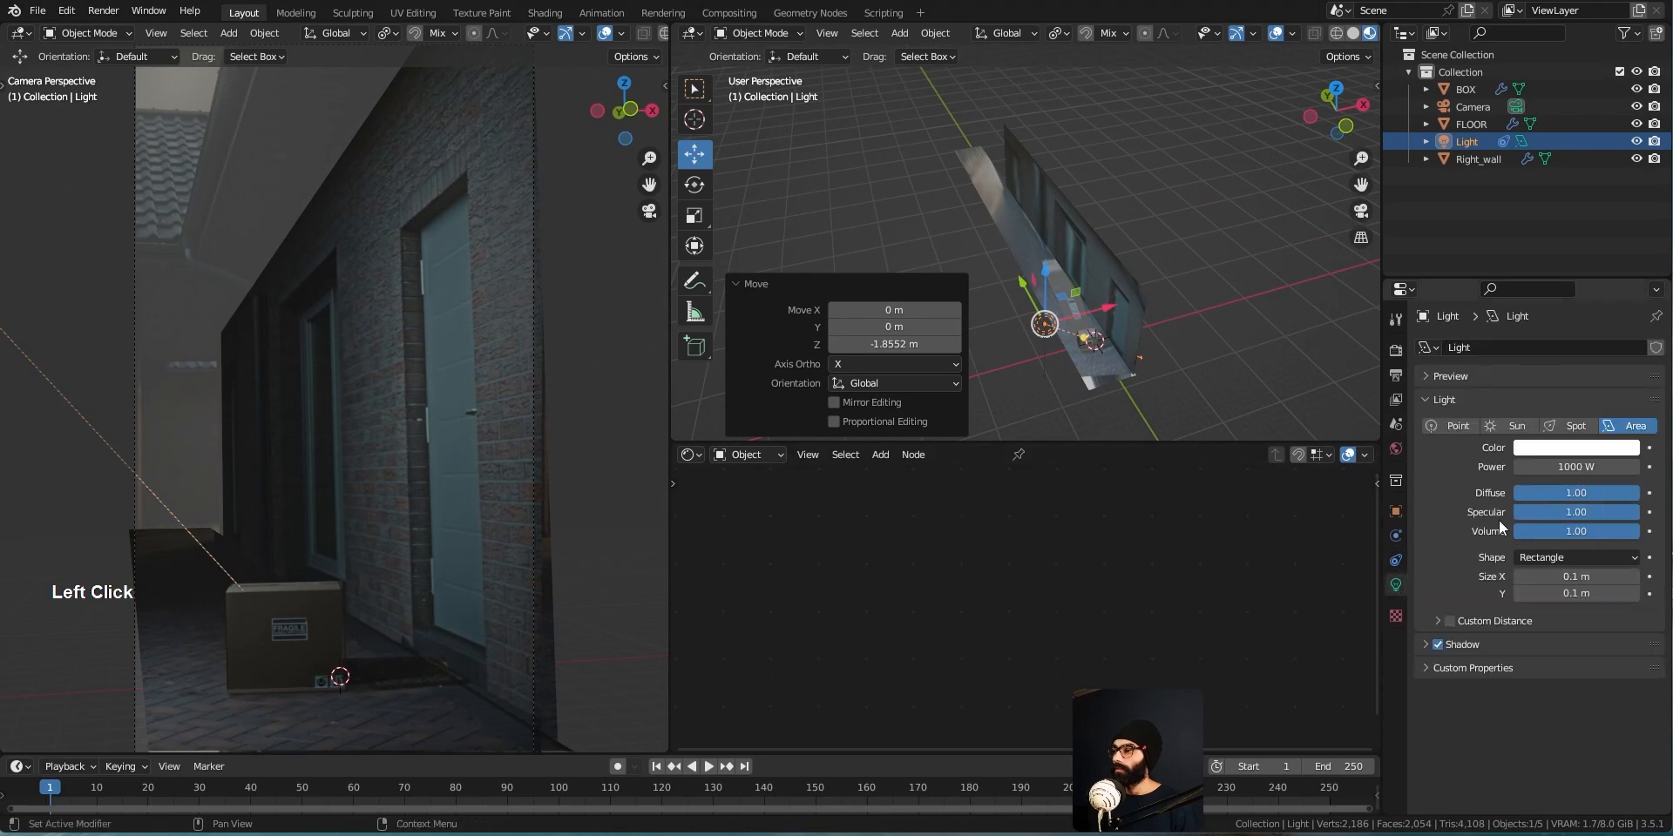
pyautogui.moveTo(1575, 467); pyautogui.dragTo(1581, 467)
pyautogui.hotkey('ctrl', 'z')
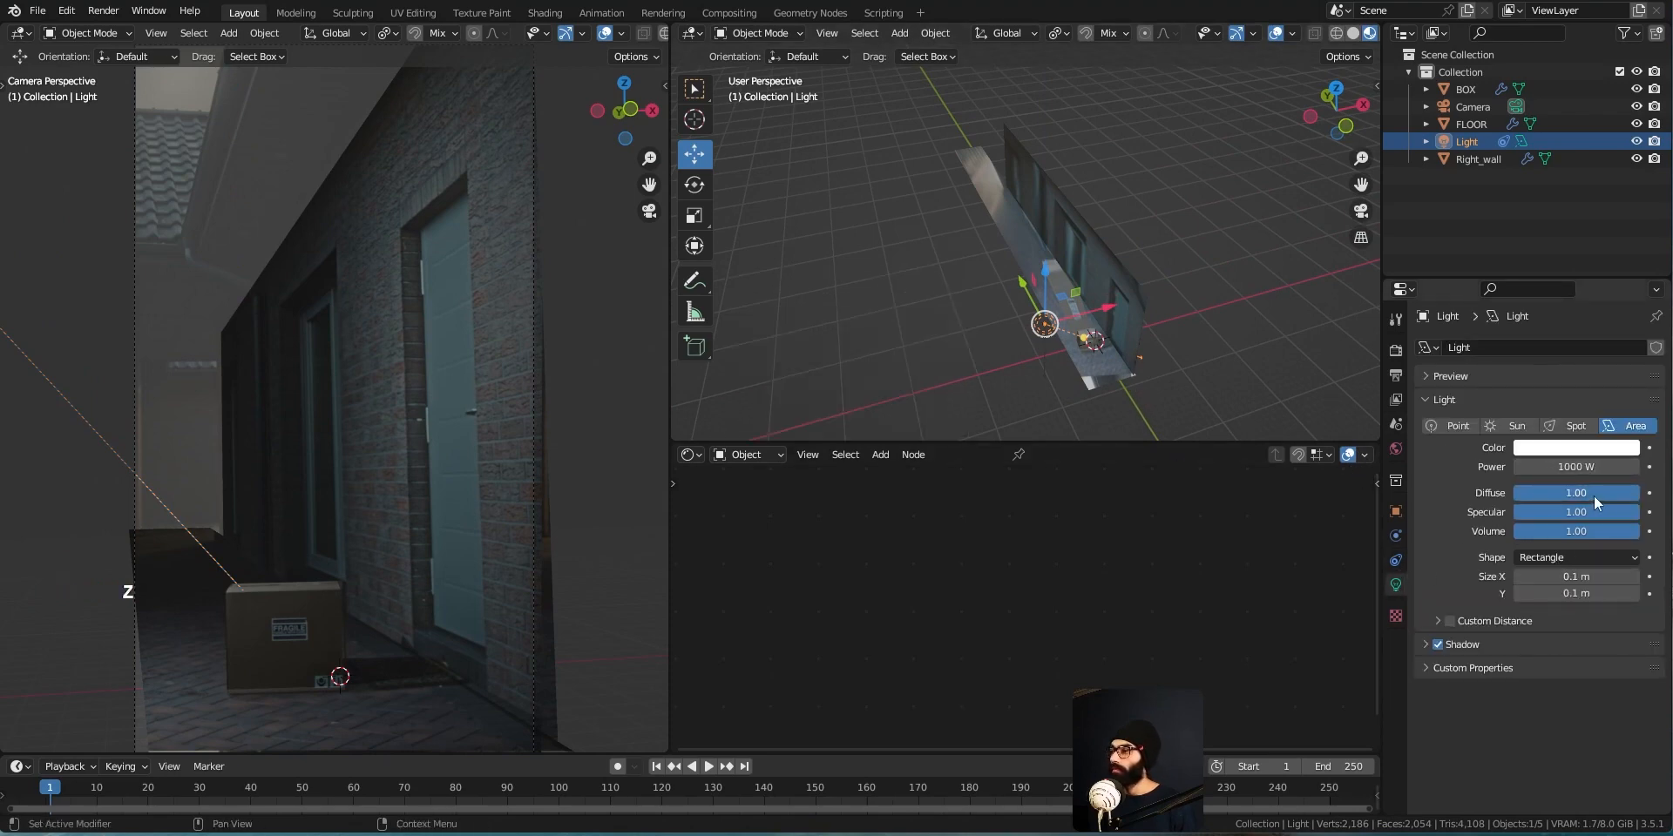
pyautogui.moveTo(1076, 275); pyautogui.dragTo(1039, 340, button='middle')
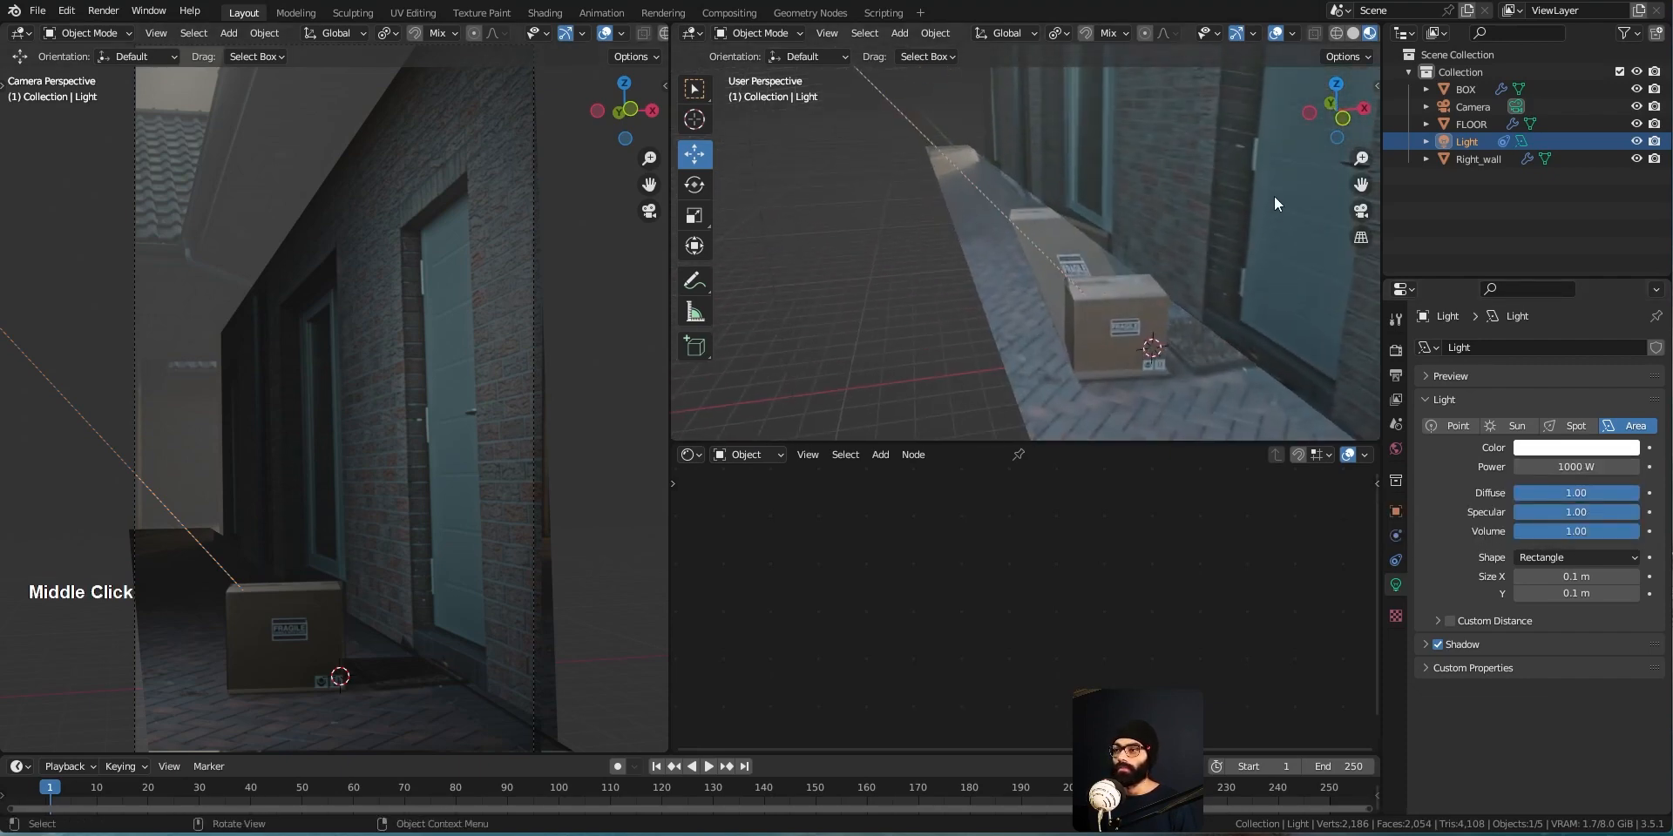
pyautogui.click(1517, 426)
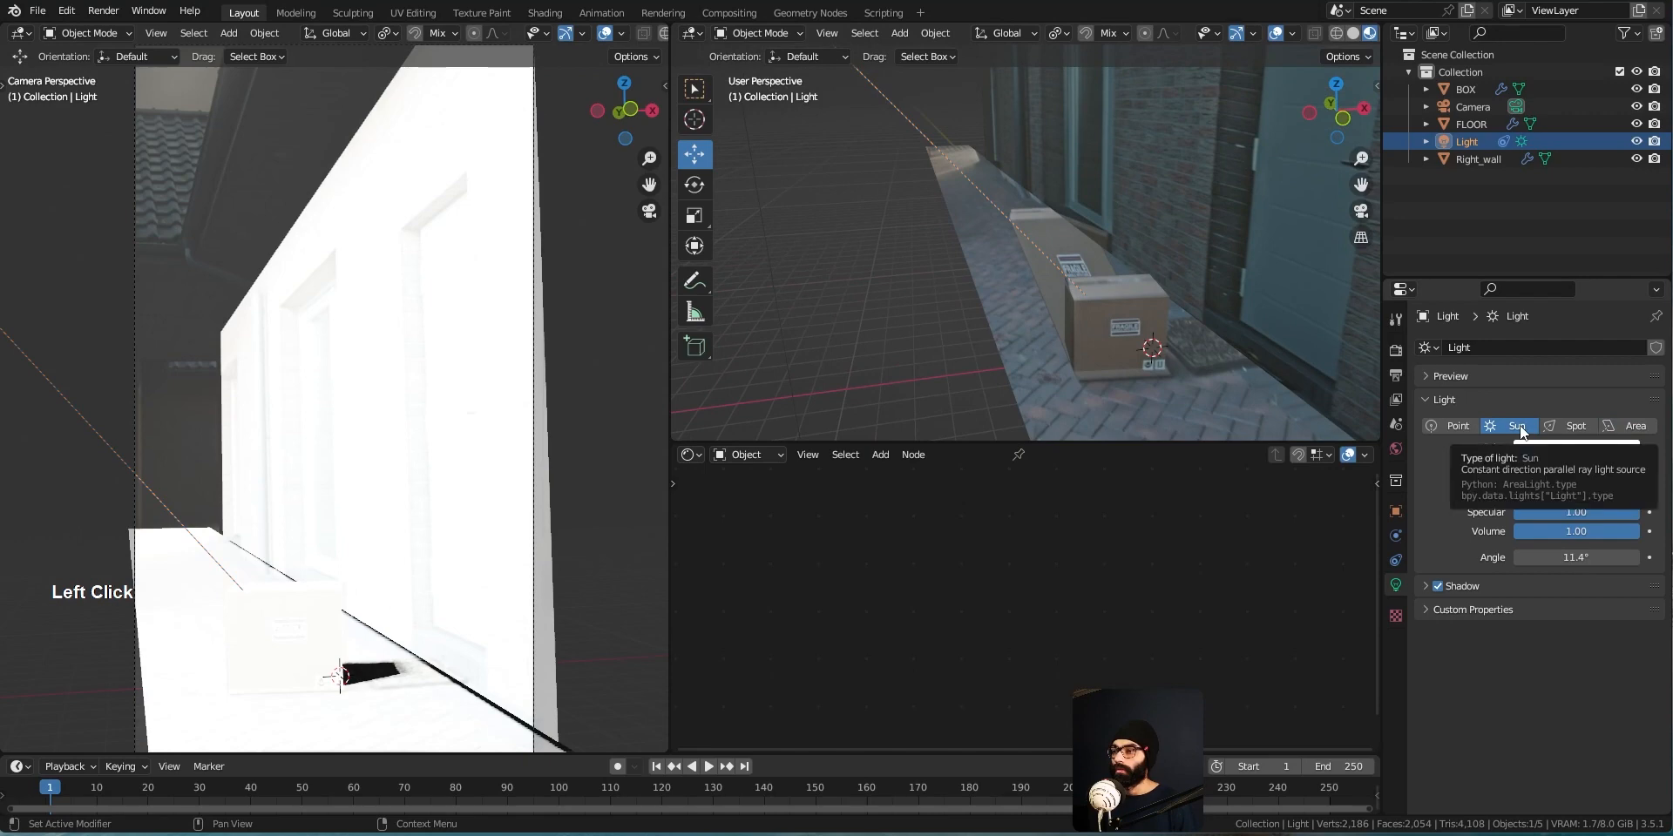
pyautogui.click(1626, 426)
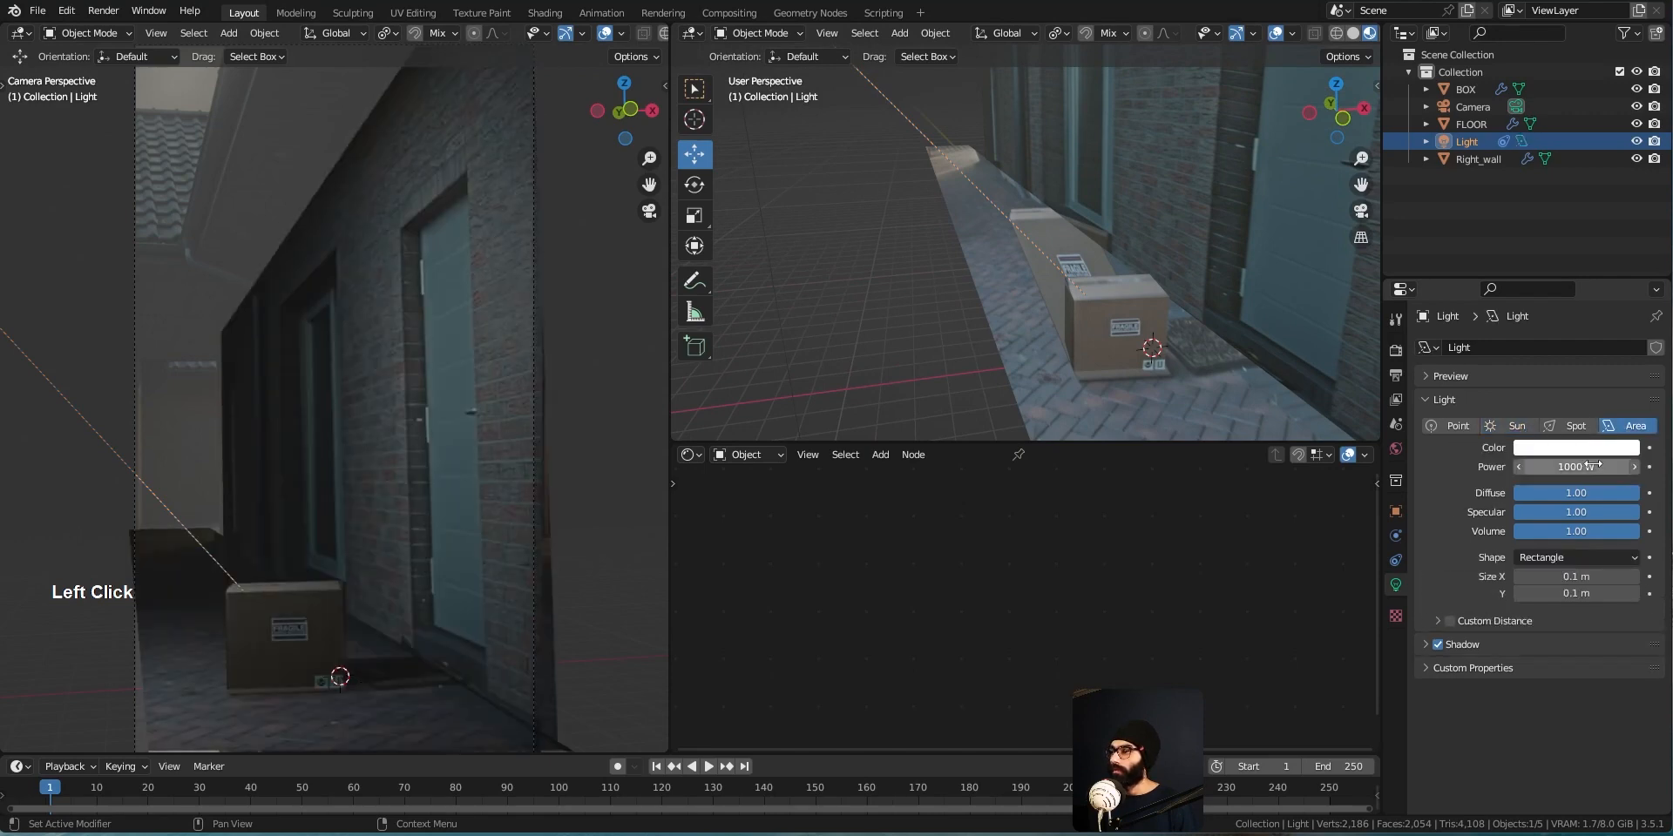
# Set the area light's power to 10000 W and check the lighting in the camera view
pyautogui.click(1559, 467)
pyautogui.click(1536, 467)
pyautogui.write('0')
pyautogui.press('Return')
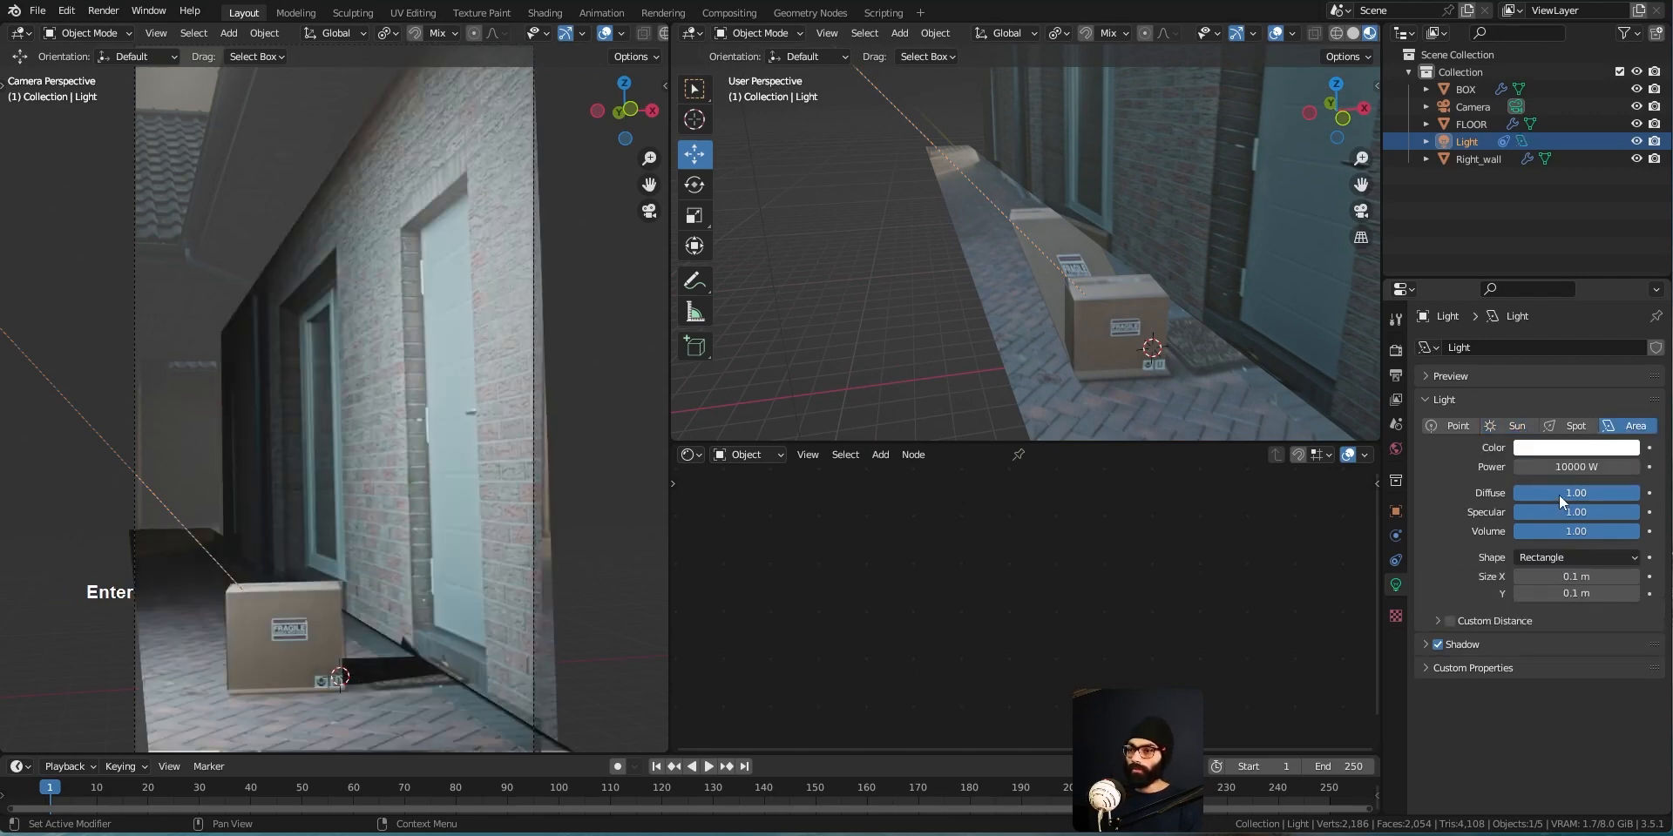
pyautogui.moveTo(533, 313); pyautogui.dragTo(378, 453, button='middle')
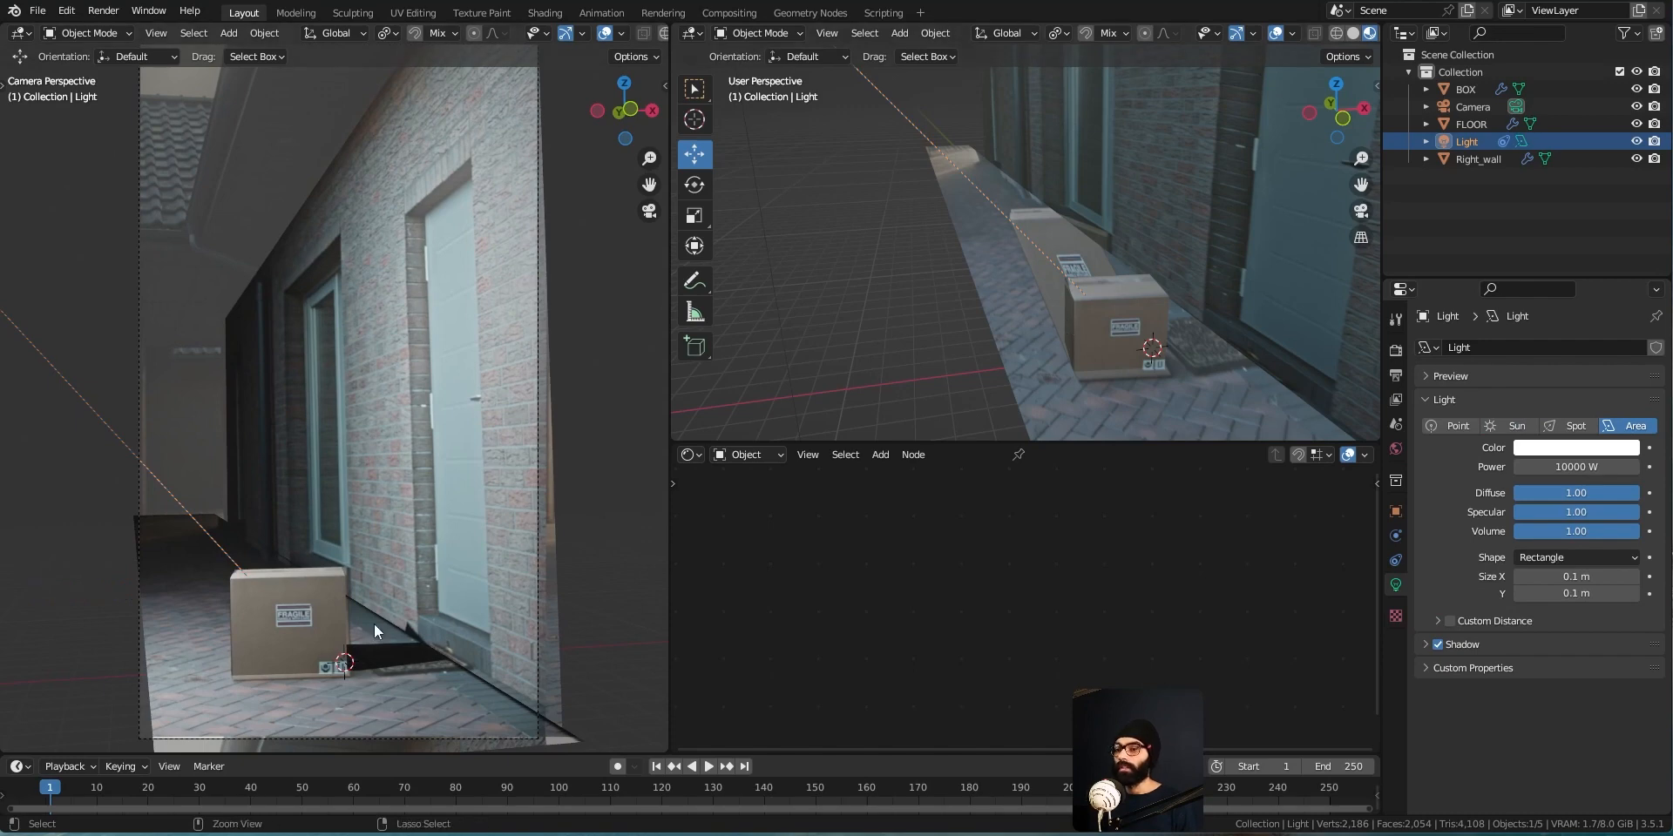
pyautogui.keyDown('ctrl'); pyautogui.moveTo(371, 630); pyautogui.dragTo(381, 605, button='middle'); pyautogui.keyUp('ctrl')
# Select Right_wall and delete the Principled BSDF node from its BG material
pyautogui.moveTo(1101, 364); pyautogui.dragTo(1085, 208, button='middle')
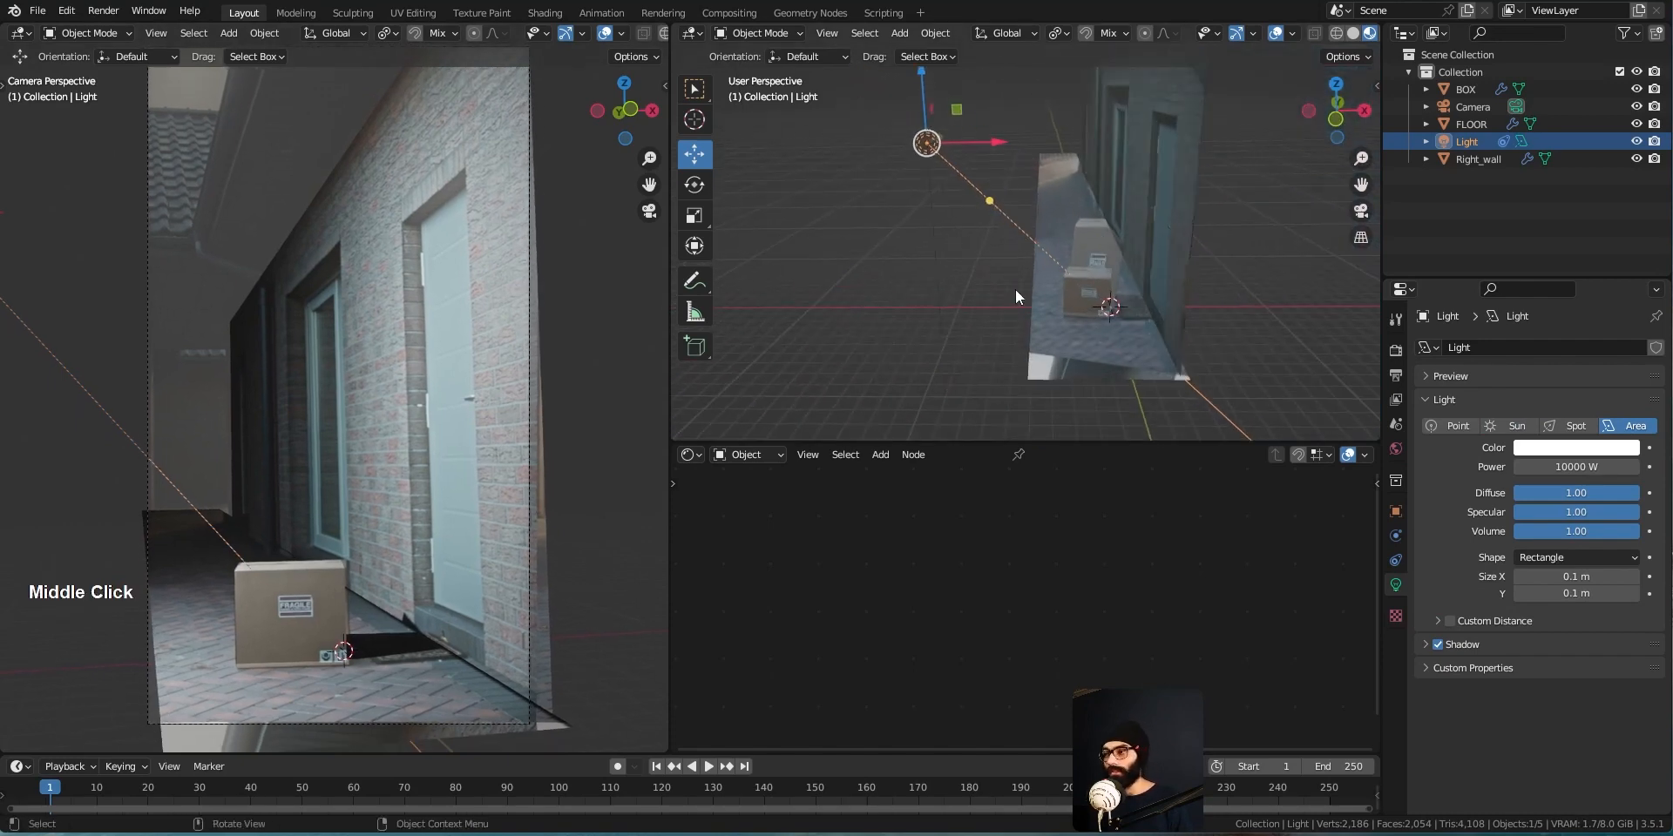
pyautogui.click(1099, 303)
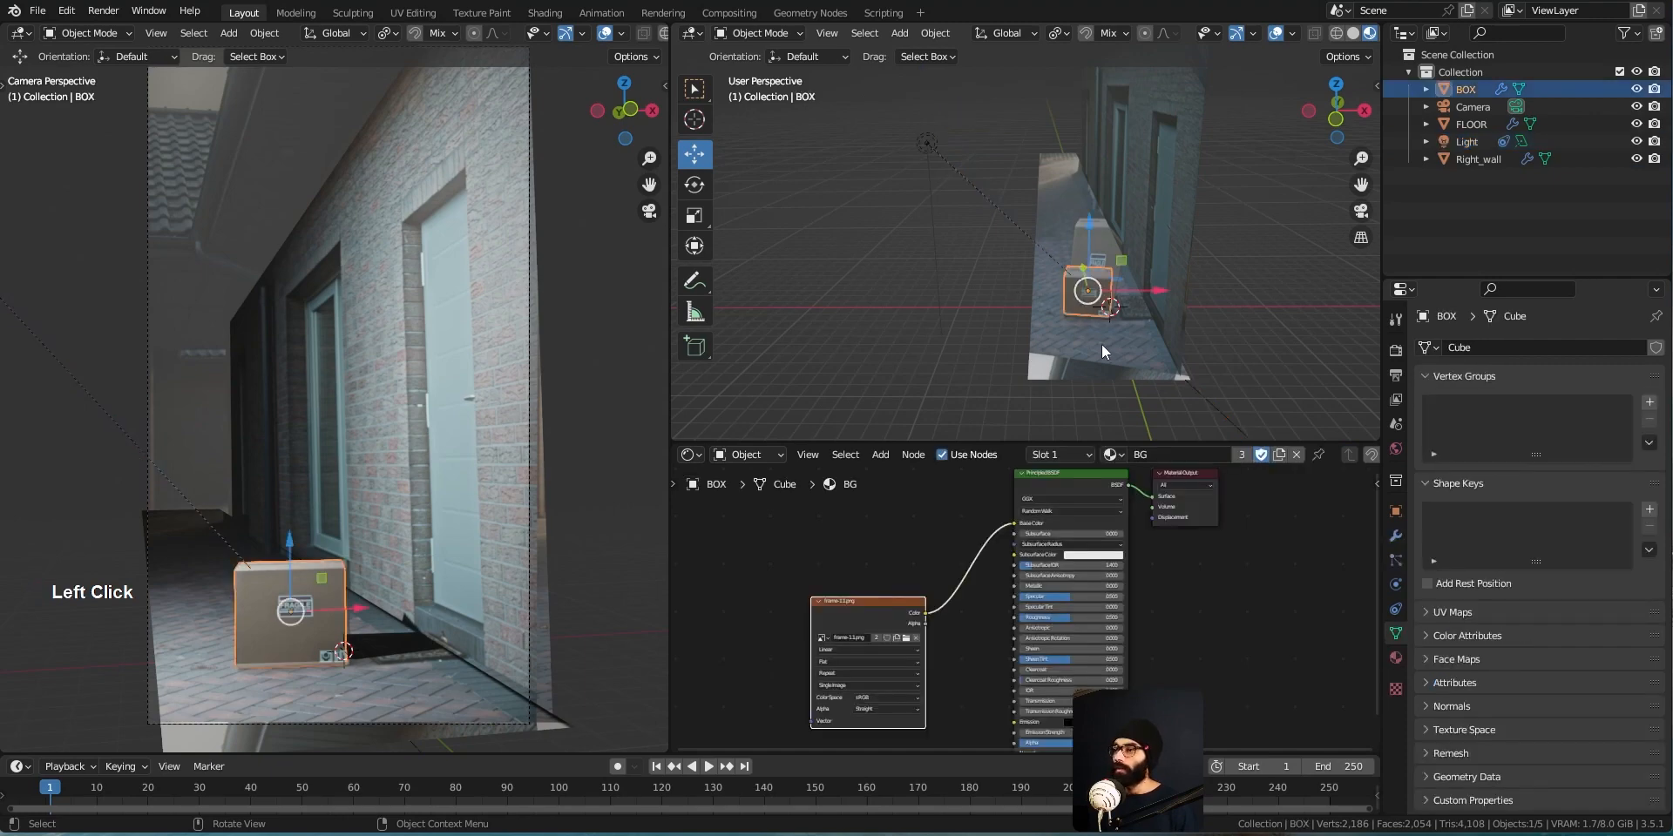
pyautogui.click(1168, 261)
pyautogui.moveTo(948, 603); pyautogui.dragTo(982, 551, button='middle')
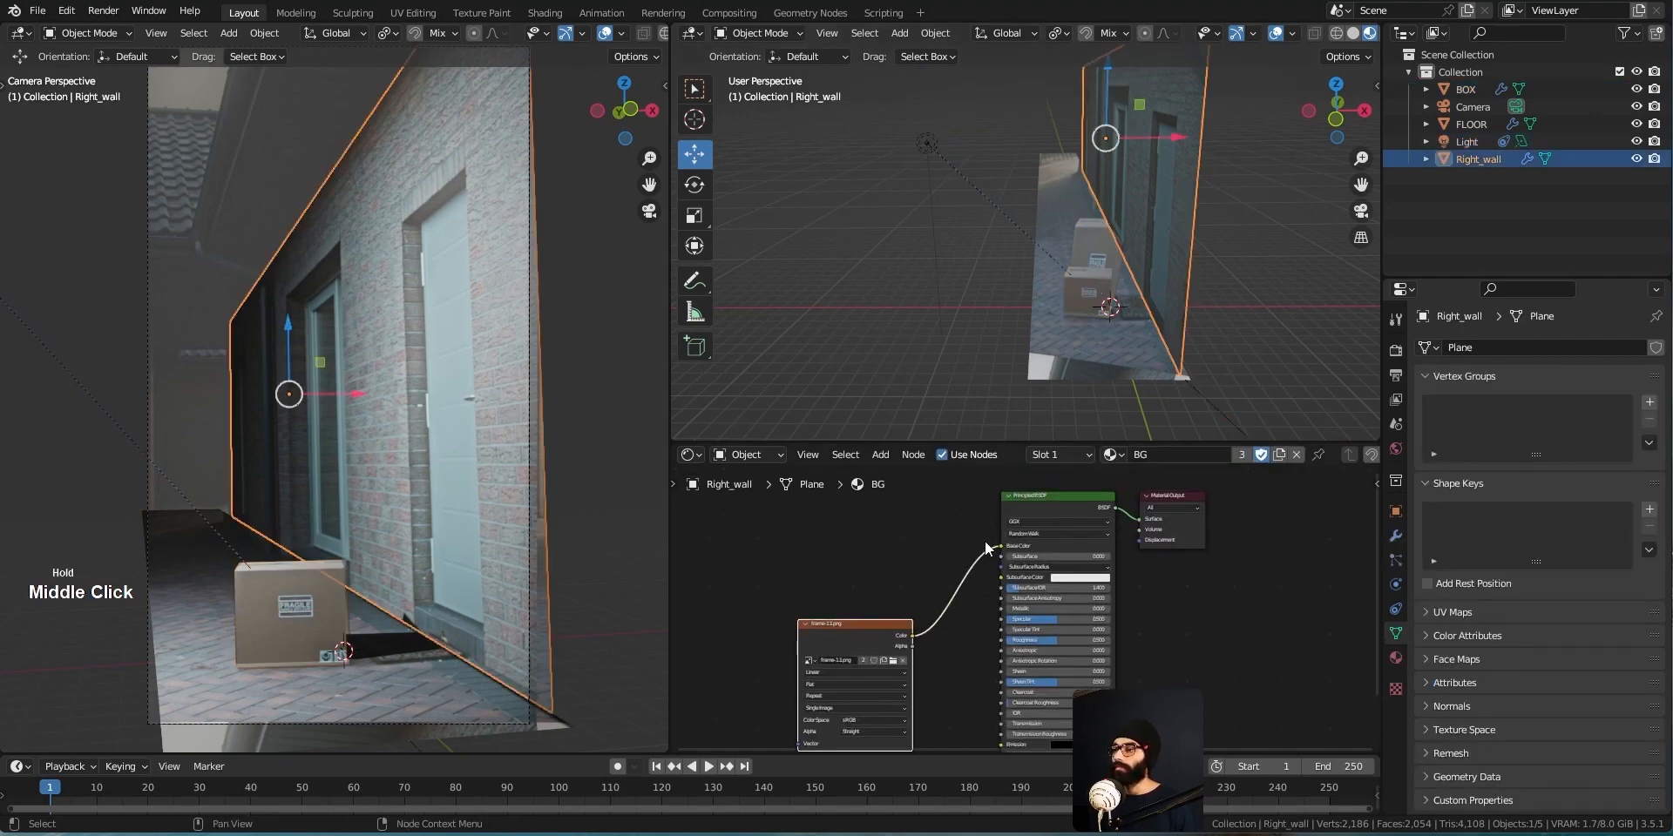
pyautogui.click(1042, 504)
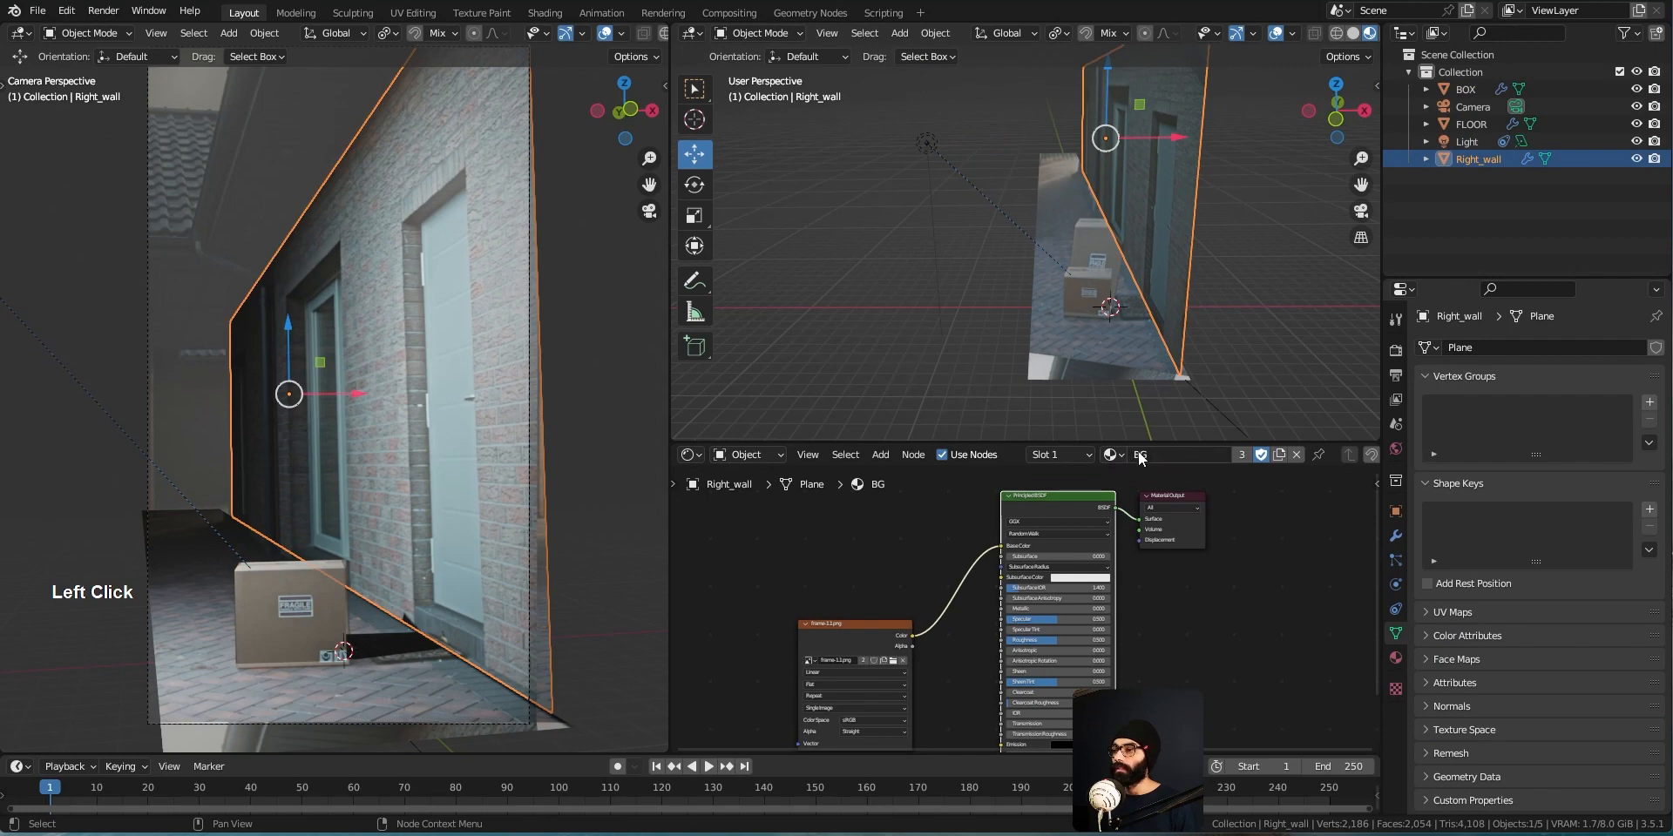
pyautogui.click(1067, 519)
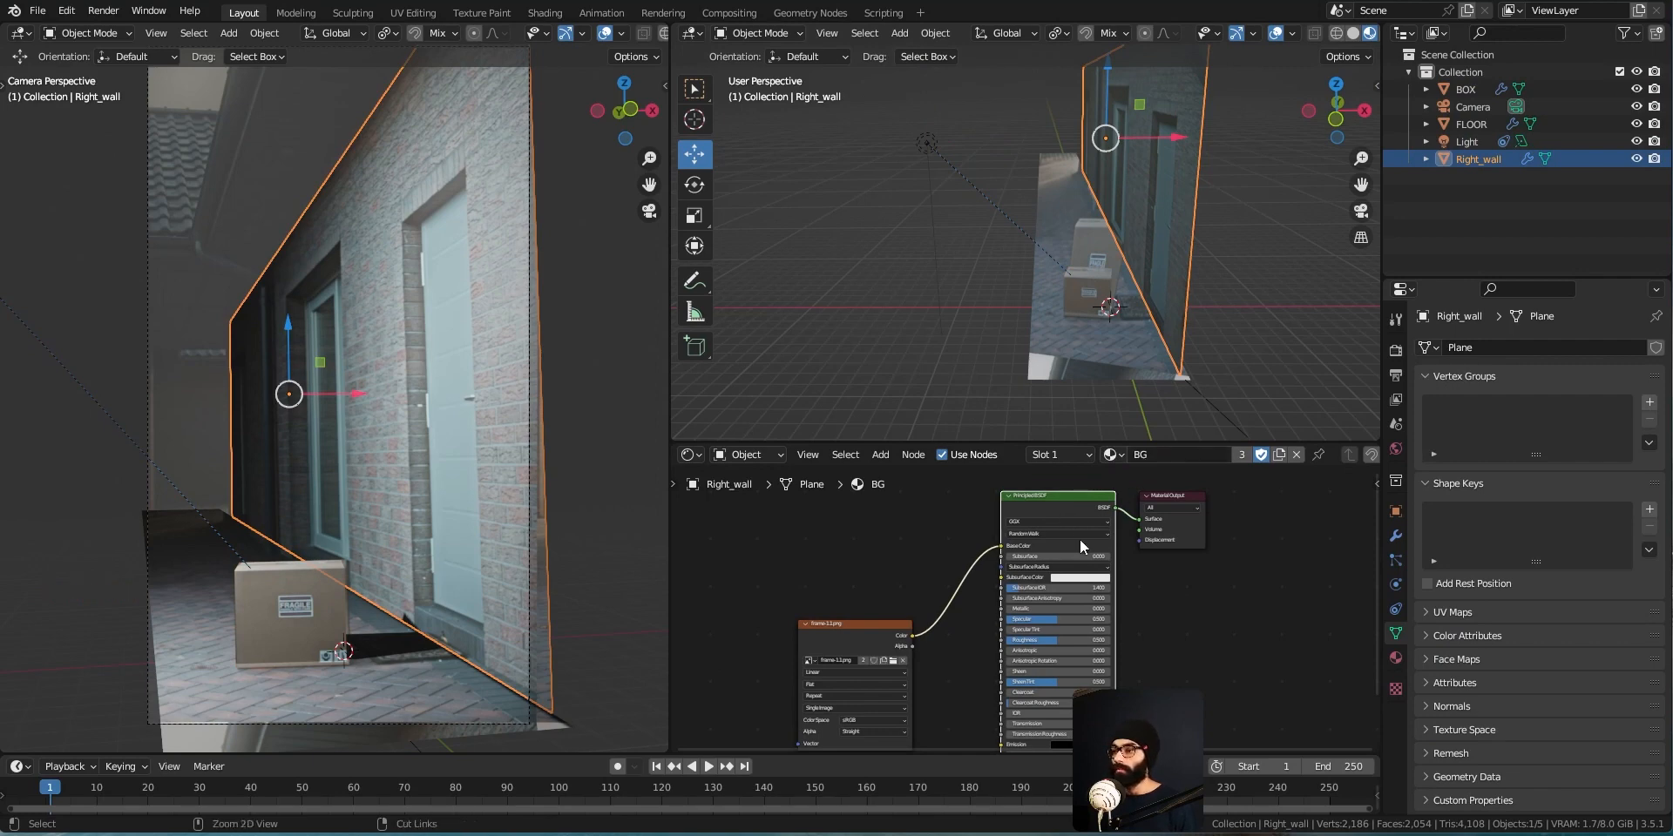
pyautogui.press('x')
# Connect the image texture's Color output directly to the Material Output's Surface, move the texture node closer and deselect the wall
pyautogui.moveTo(911, 636); pyautogui.dragTo(1138, 519)
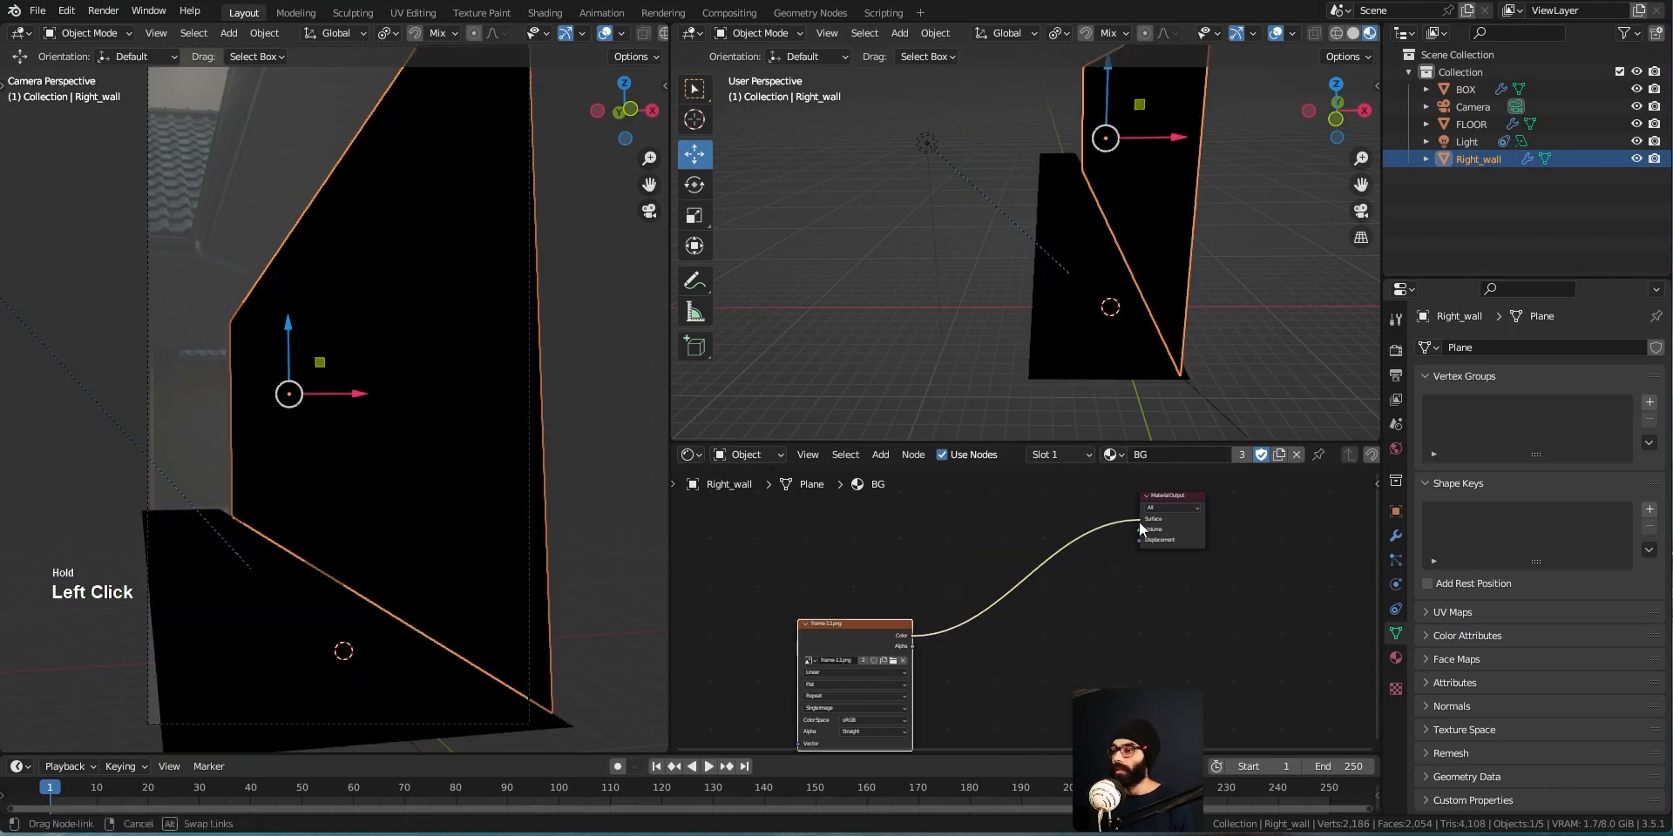
pyautogui.moveTo(865, 623); pyautogui.dragTo(953, 565)
pyautogui.click(1283, 311)
pyautogui.moveTo(1283, 310); pyautogui.dragTo(1159, 278, button='middle')
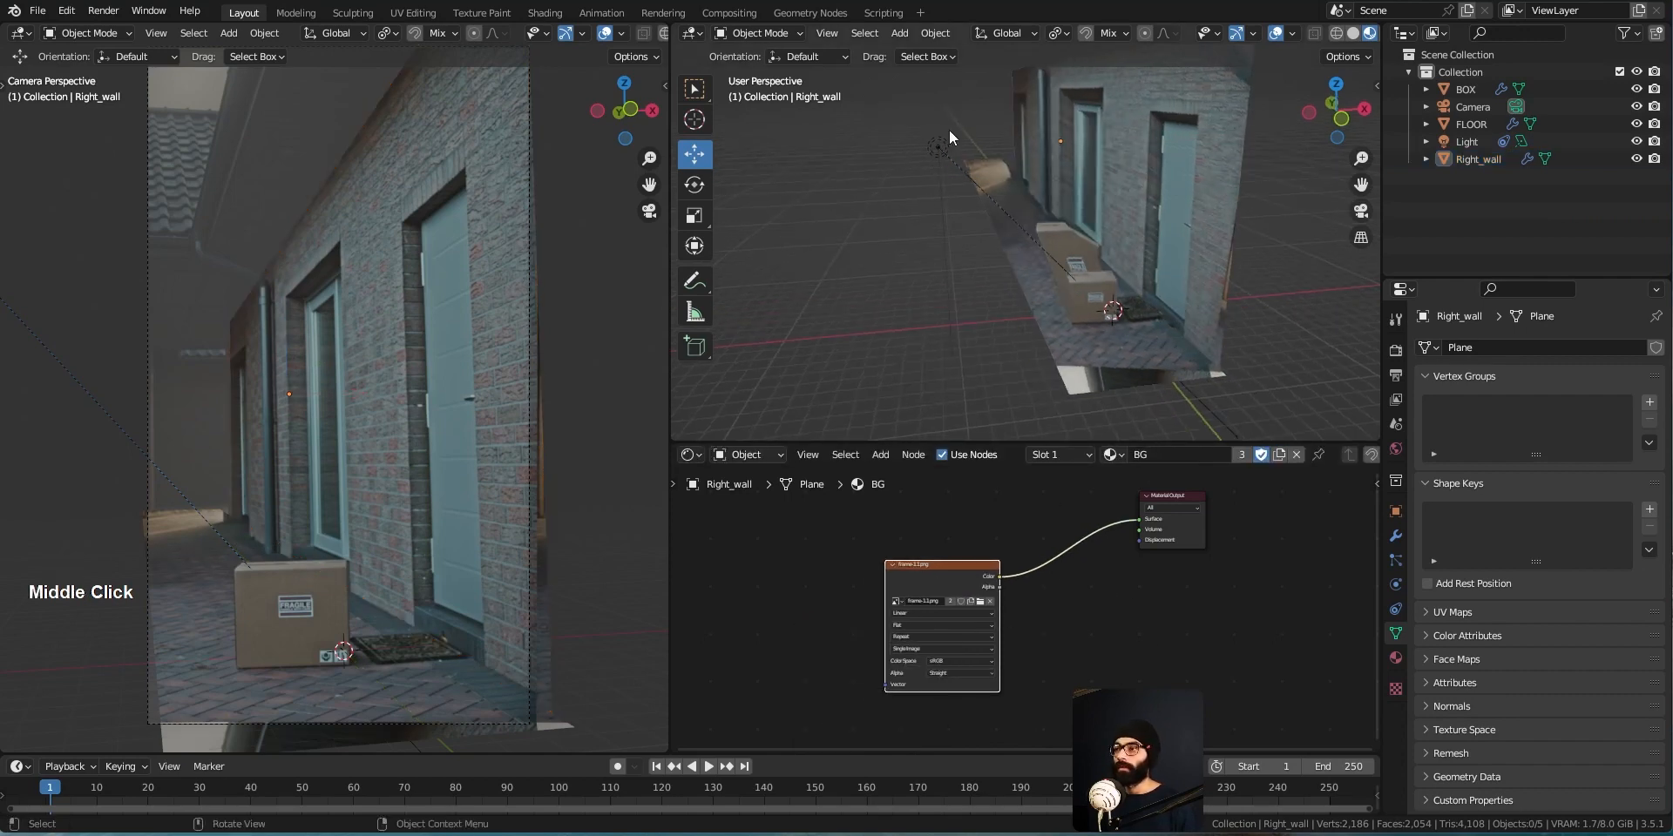
pyautogui.click(932, 150)
pyautogui.press('z')
pyautogui.press('z')
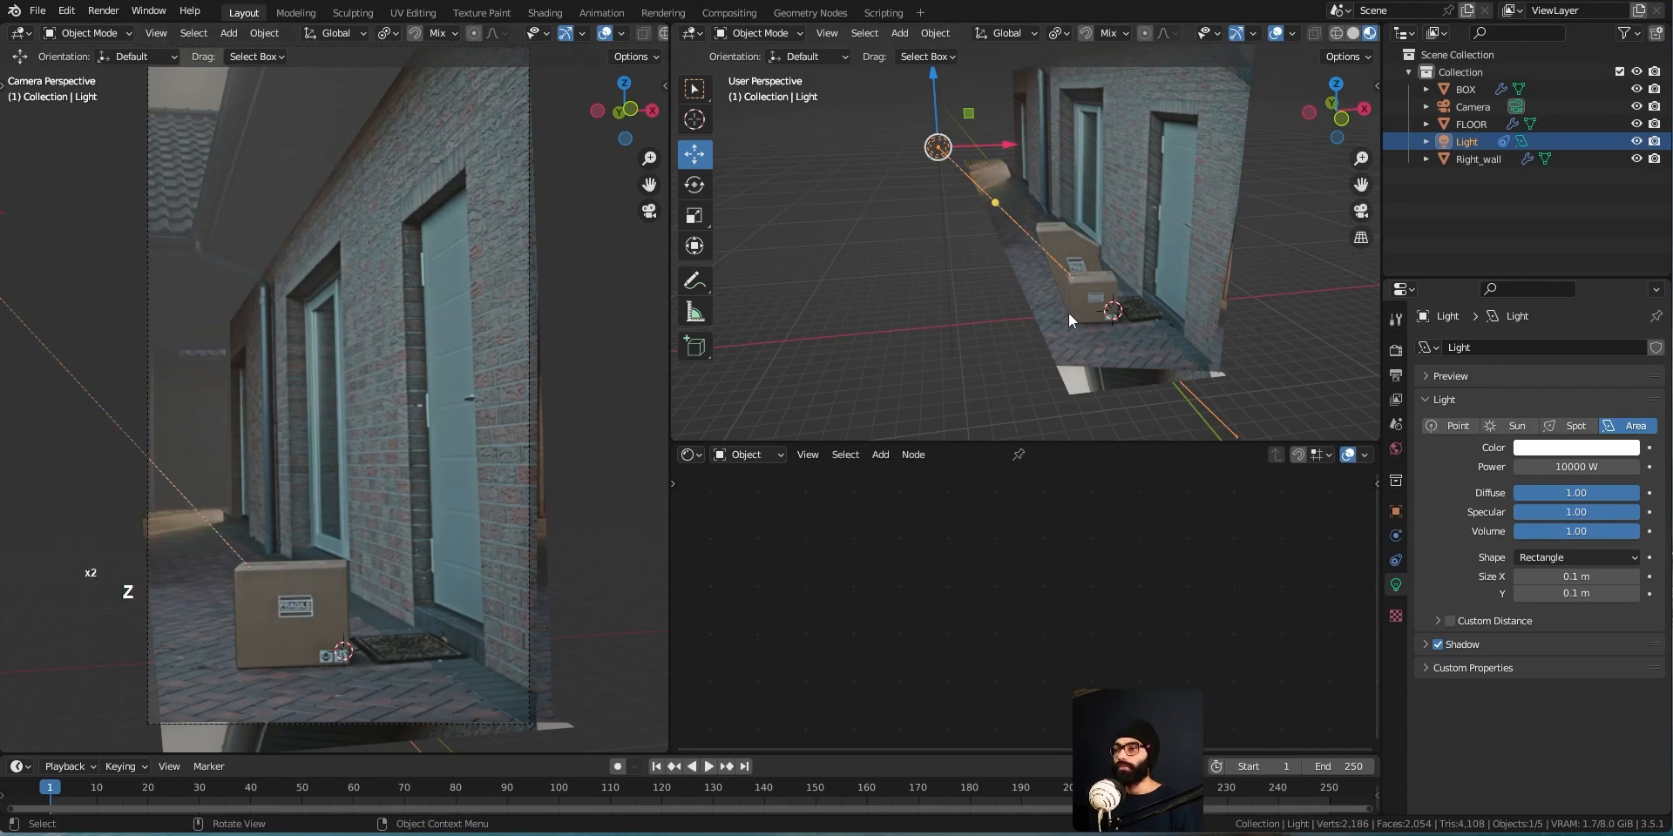
# Insert a Diffuse BSDF node between the frame-1.1.png texture and the Material Output in Right_wall's BG material
pyautogui.click(1169, 226)
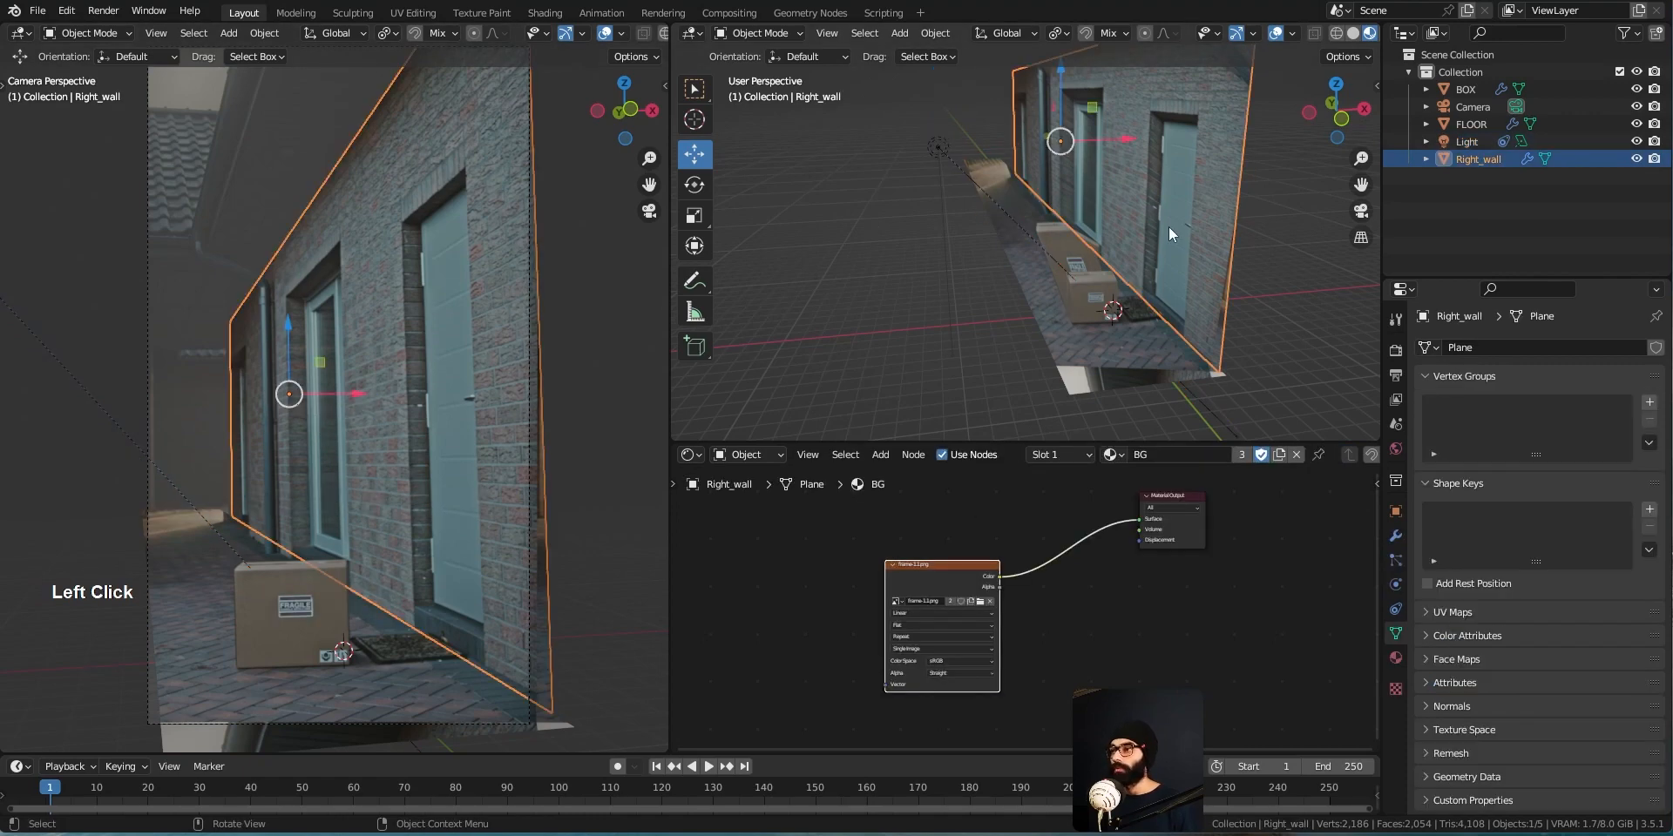
pyautogui.moveTo(961, 625); pyautogui.dragTo(1002, 609, button='middle')
pyautogui.scroll(2, 1001, 610)
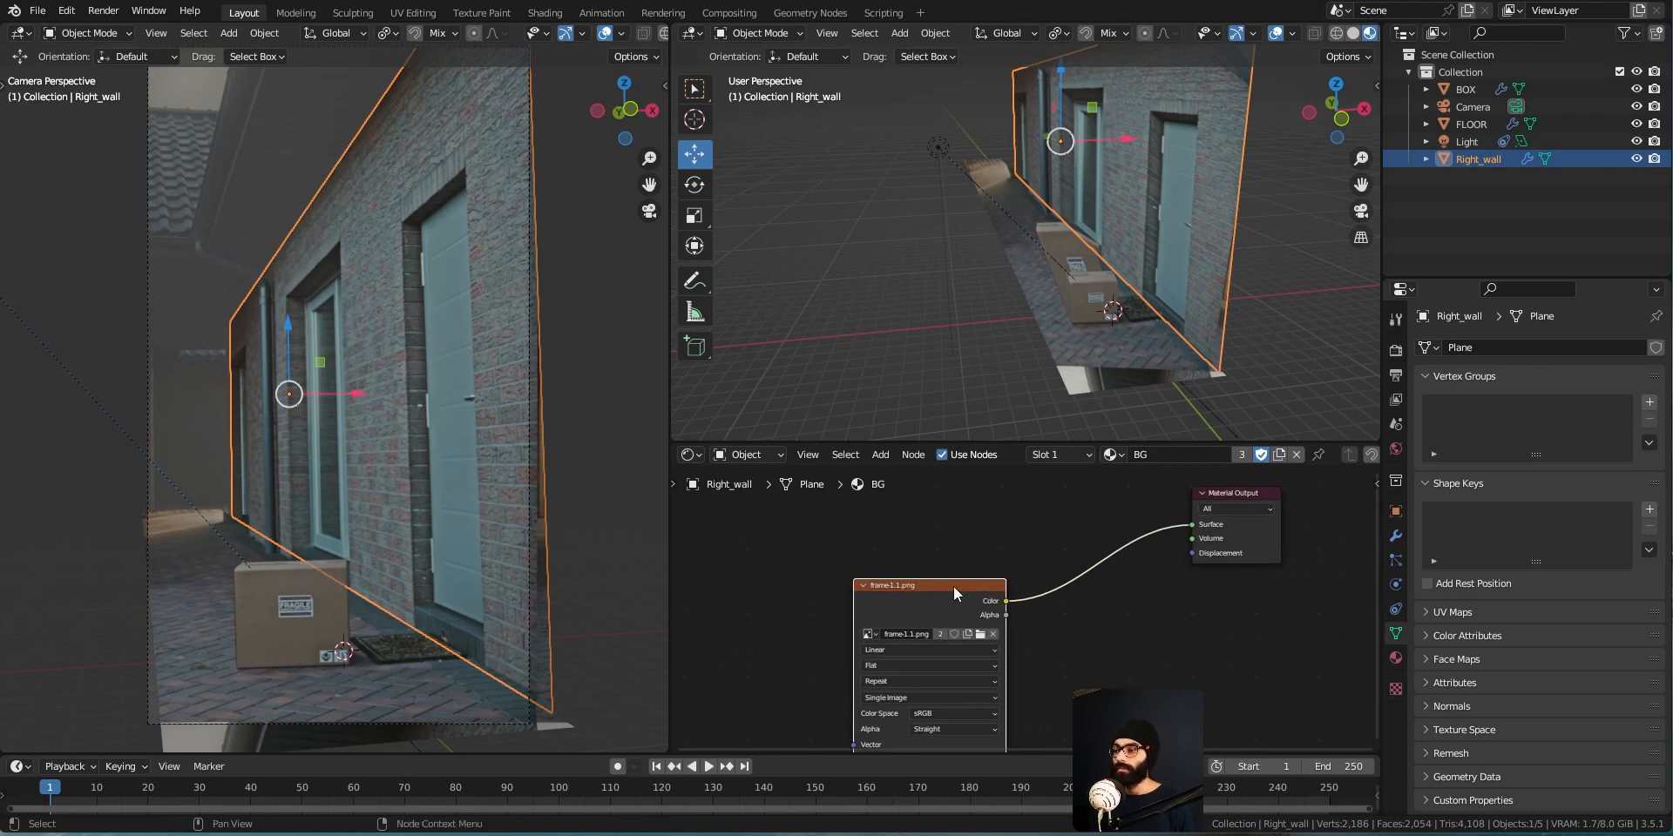
pyautogui.moveTo(953, 587); pyautogui.dragTo(855, 571)
pyautogui.hotkey('shift', 'a')
pyautogui.write('di')
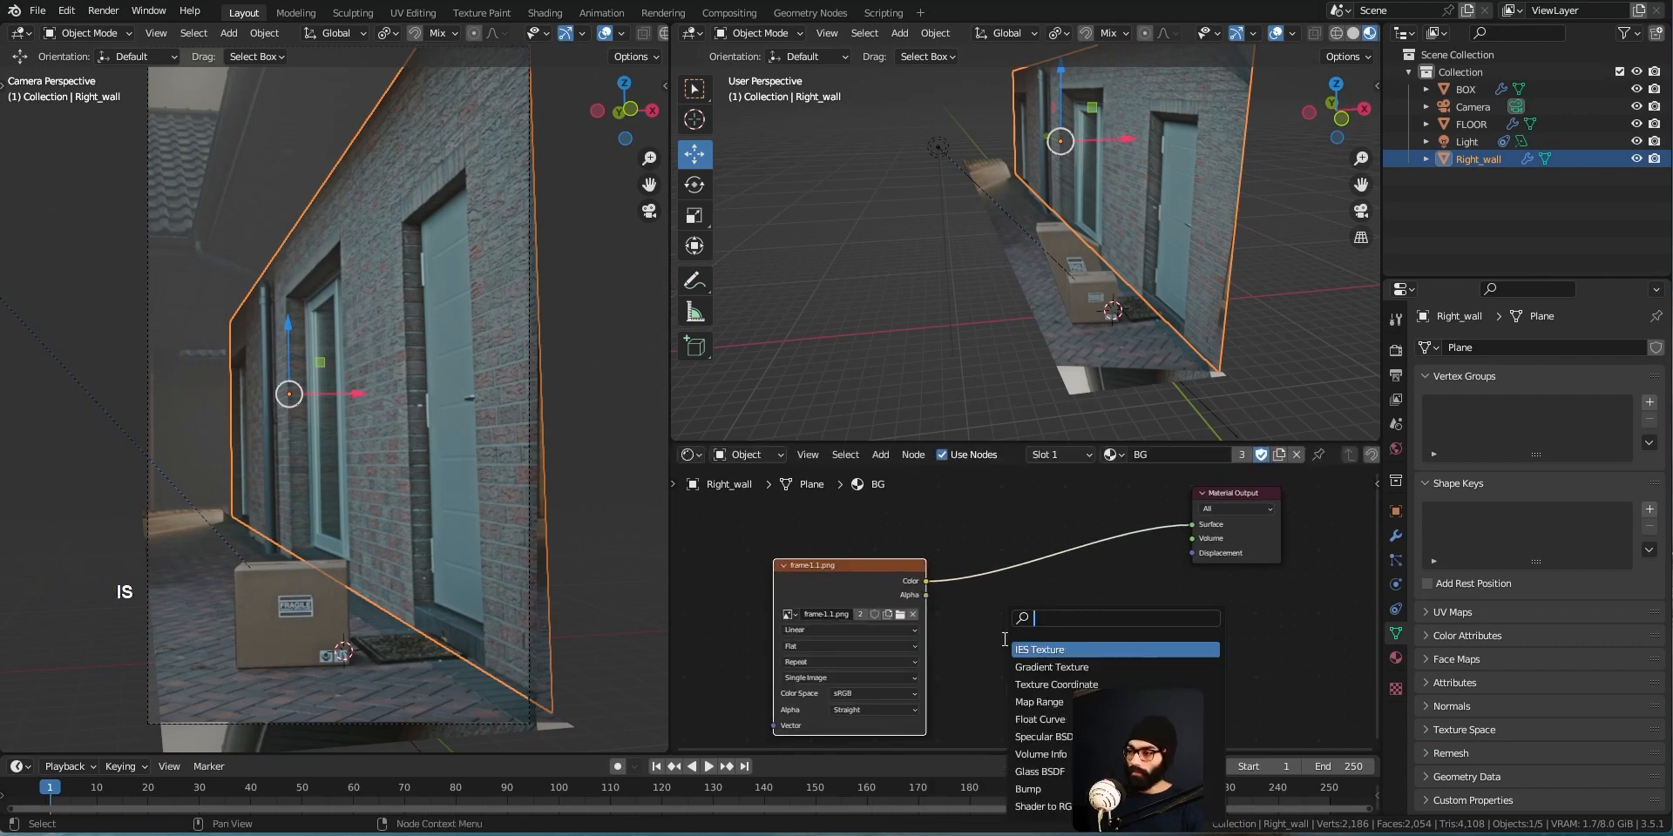
pyautogui.write('ffu')
pyautogui.press('Return')
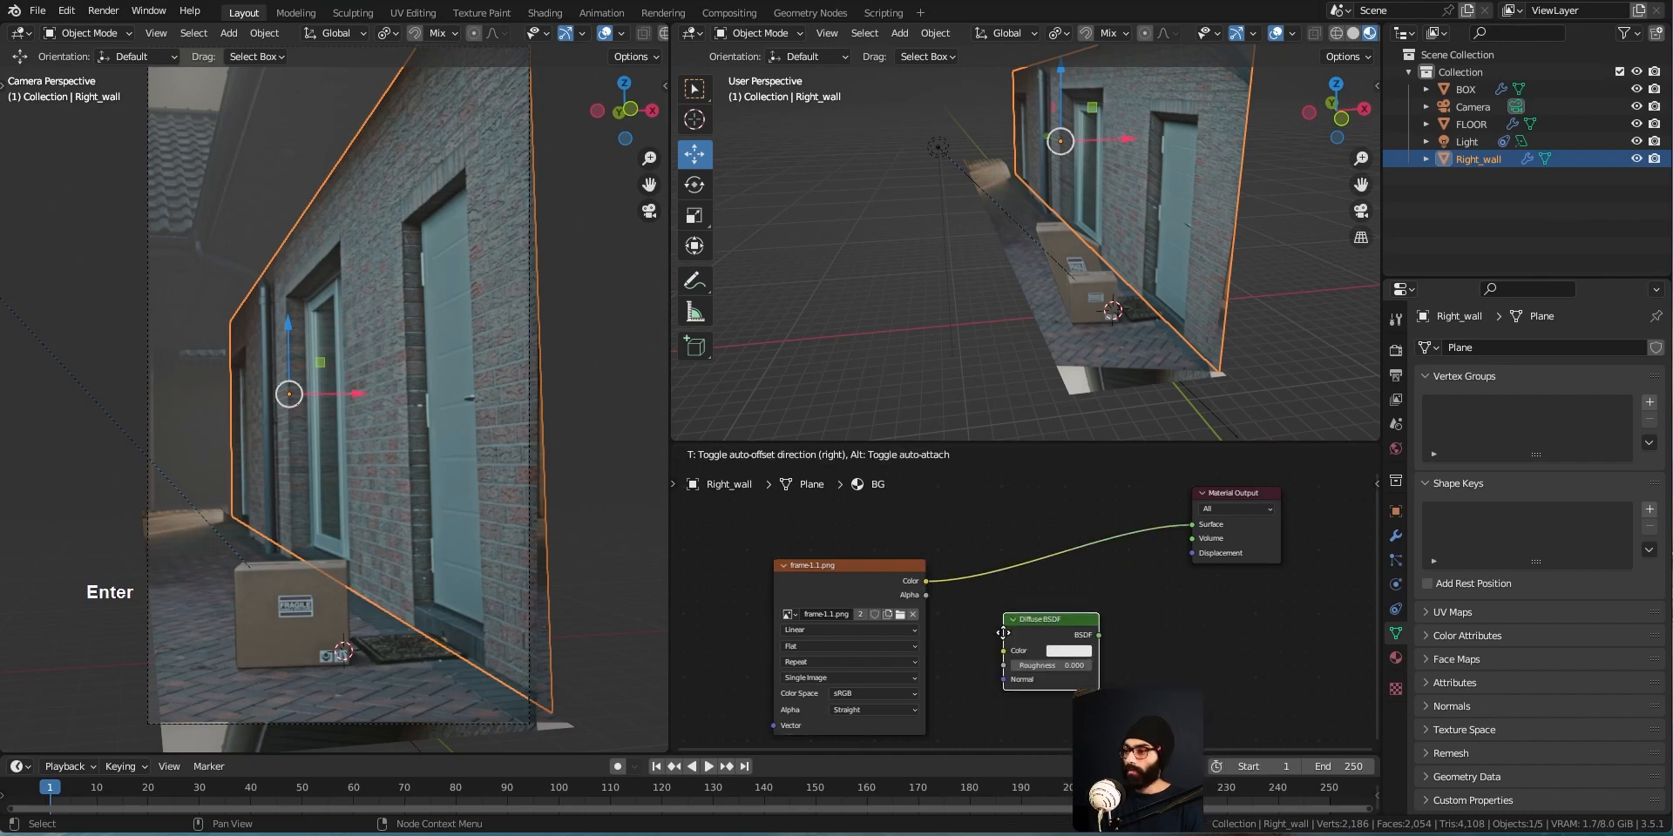
pyautogui.click(1021, 659)
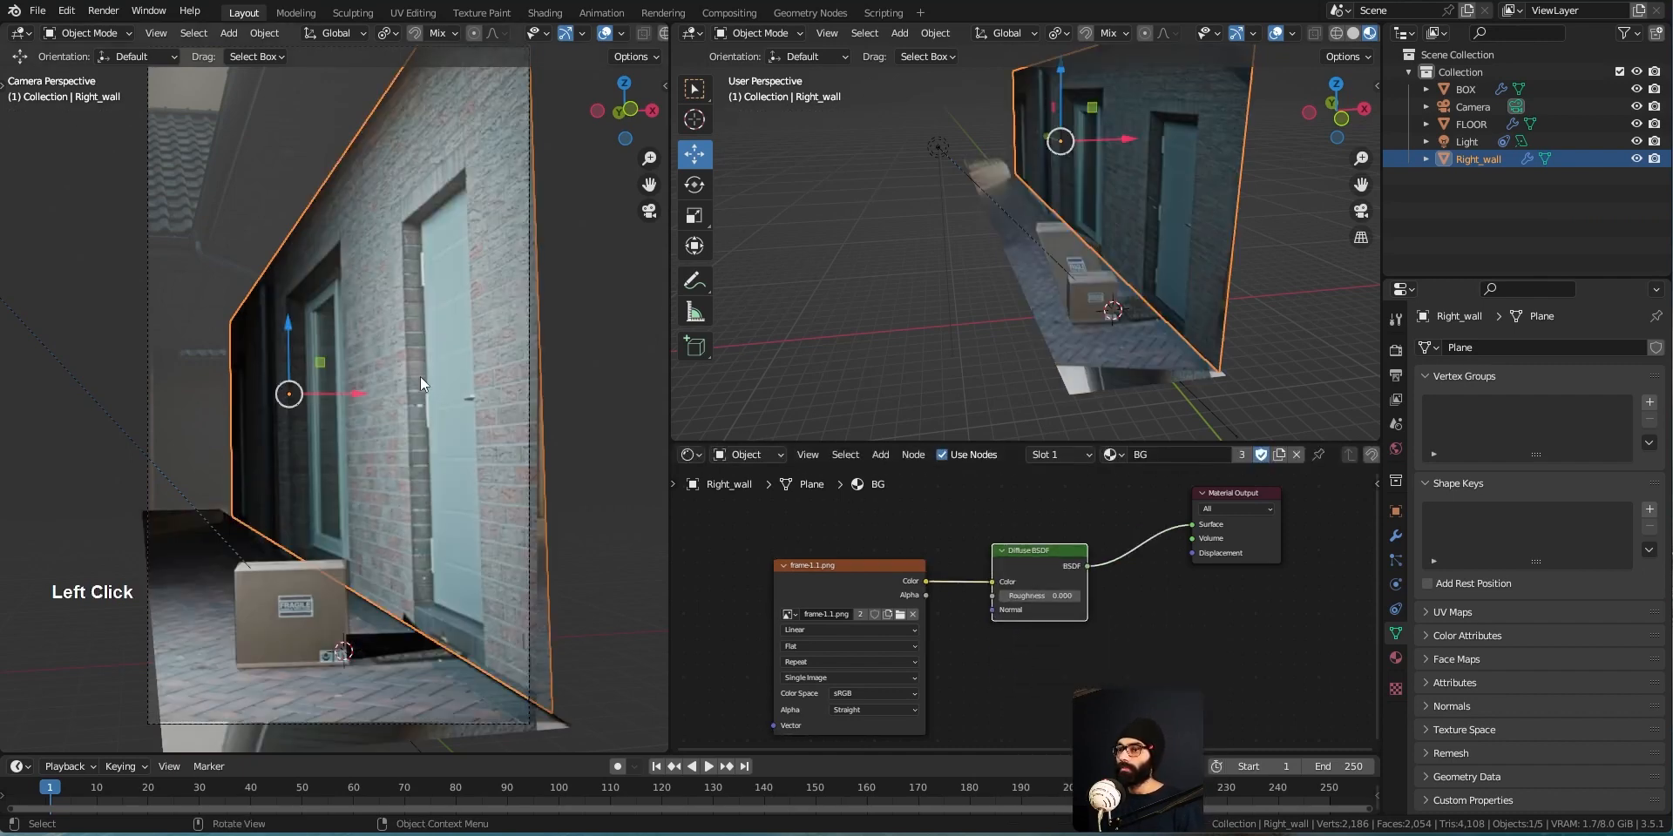
# Select the area light and move it along X a little closer to the right wall
pyautogui.click(991, 183)
pyautogui.click(939, 146)
pyautogui.moveTo(1009, 146); pyautogui.dragTo(1050, 146)
# Reselect Right_wall and space out the Diffuse BSDF and image texture nodes of its BG material
pyautogui.click(1225, 285)
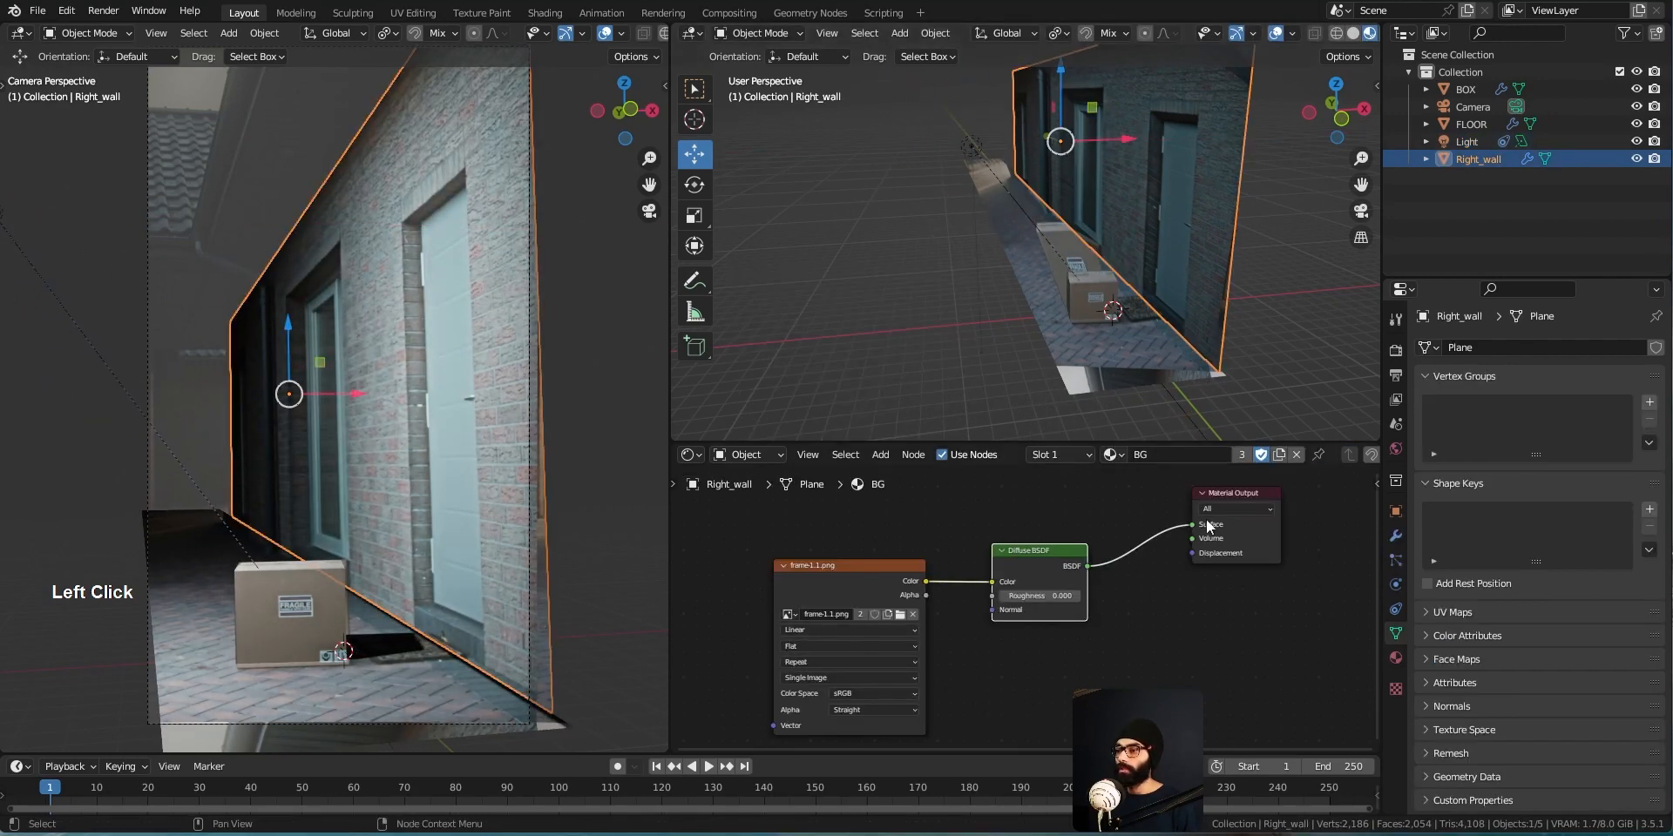
pyautogui.moveTo(1031, 559); pyautogui.dragTo(1055, 556)
pyautogui.moveTo(894, 577); pyautogui.dragTo(899, 573)
# Select the area light and try a power of 500 W
pyautogui.moveTo(1157, 297); pyautogui.dragTo(1031, 188, button='middle')
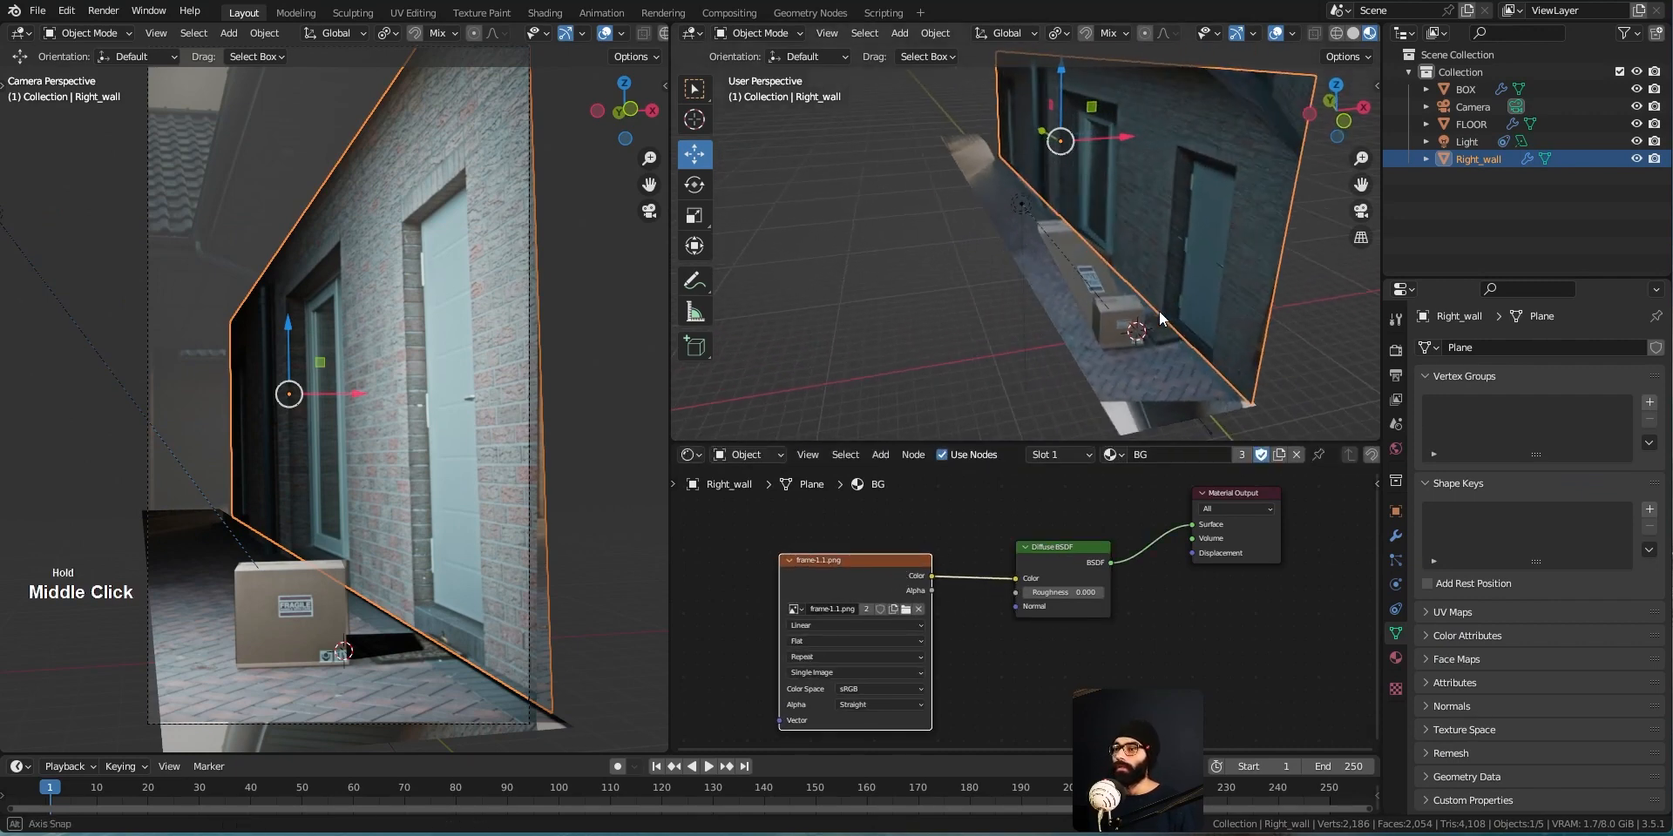
pyautogui.click(1021, 206)
pyautogui.click(1543, 469)
pyautogui.hotkey('ctrl', 'a')
pyautogui.write('500')
pyautogui.press('Return')
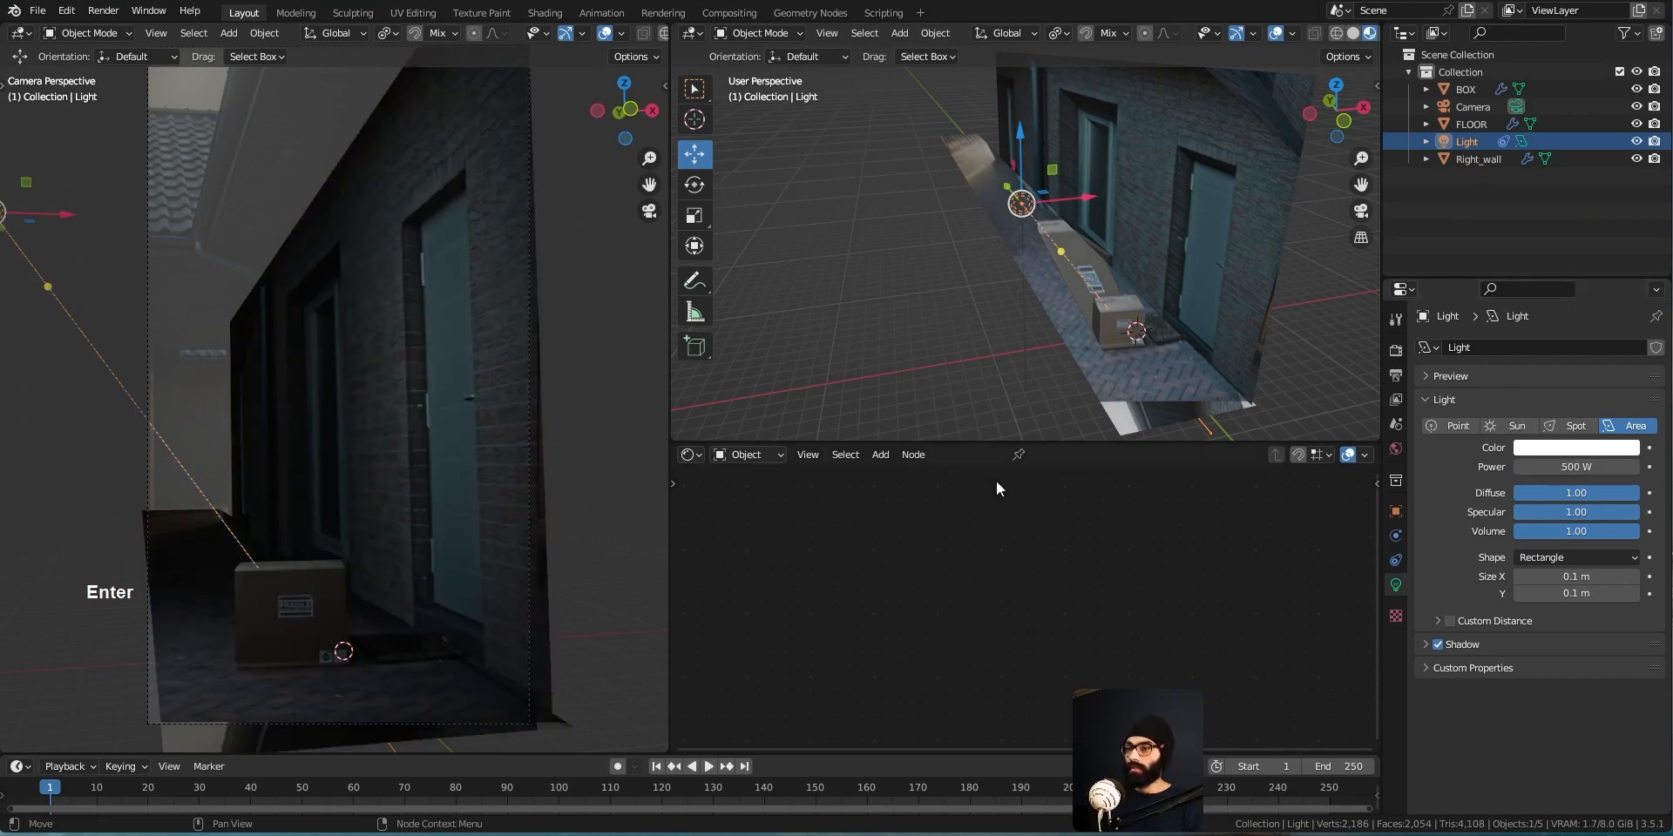
# Set the area light's power to 5000 W and deselect the light
pyautogui.click(1568, 468)
pyautogui.write('5000')
pyautogui.press('Return')
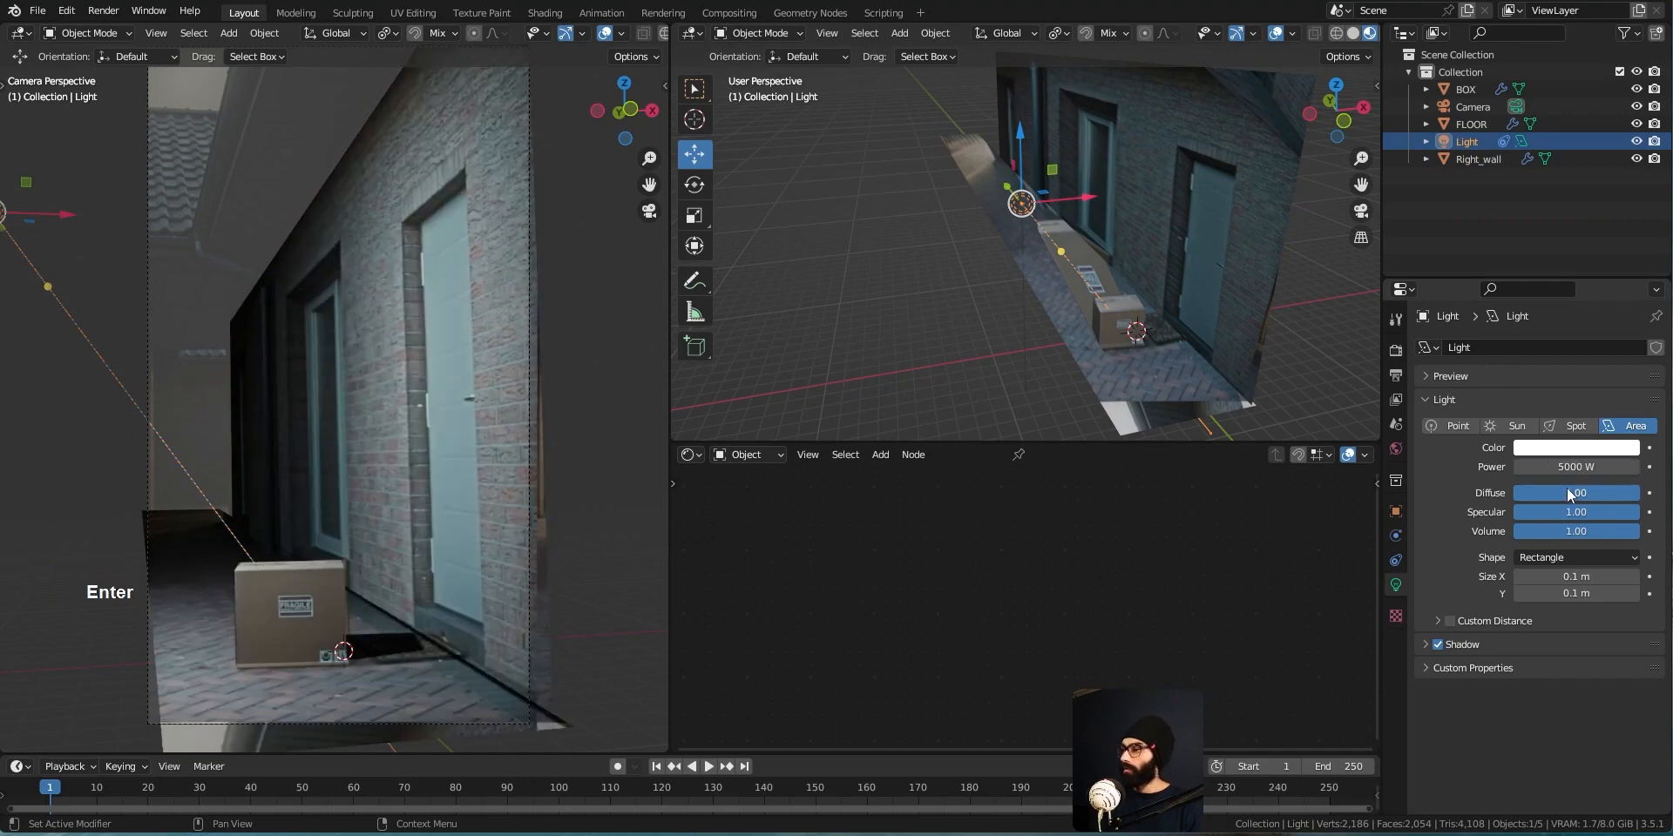
pyautogui.hotkey('alt', 'a')
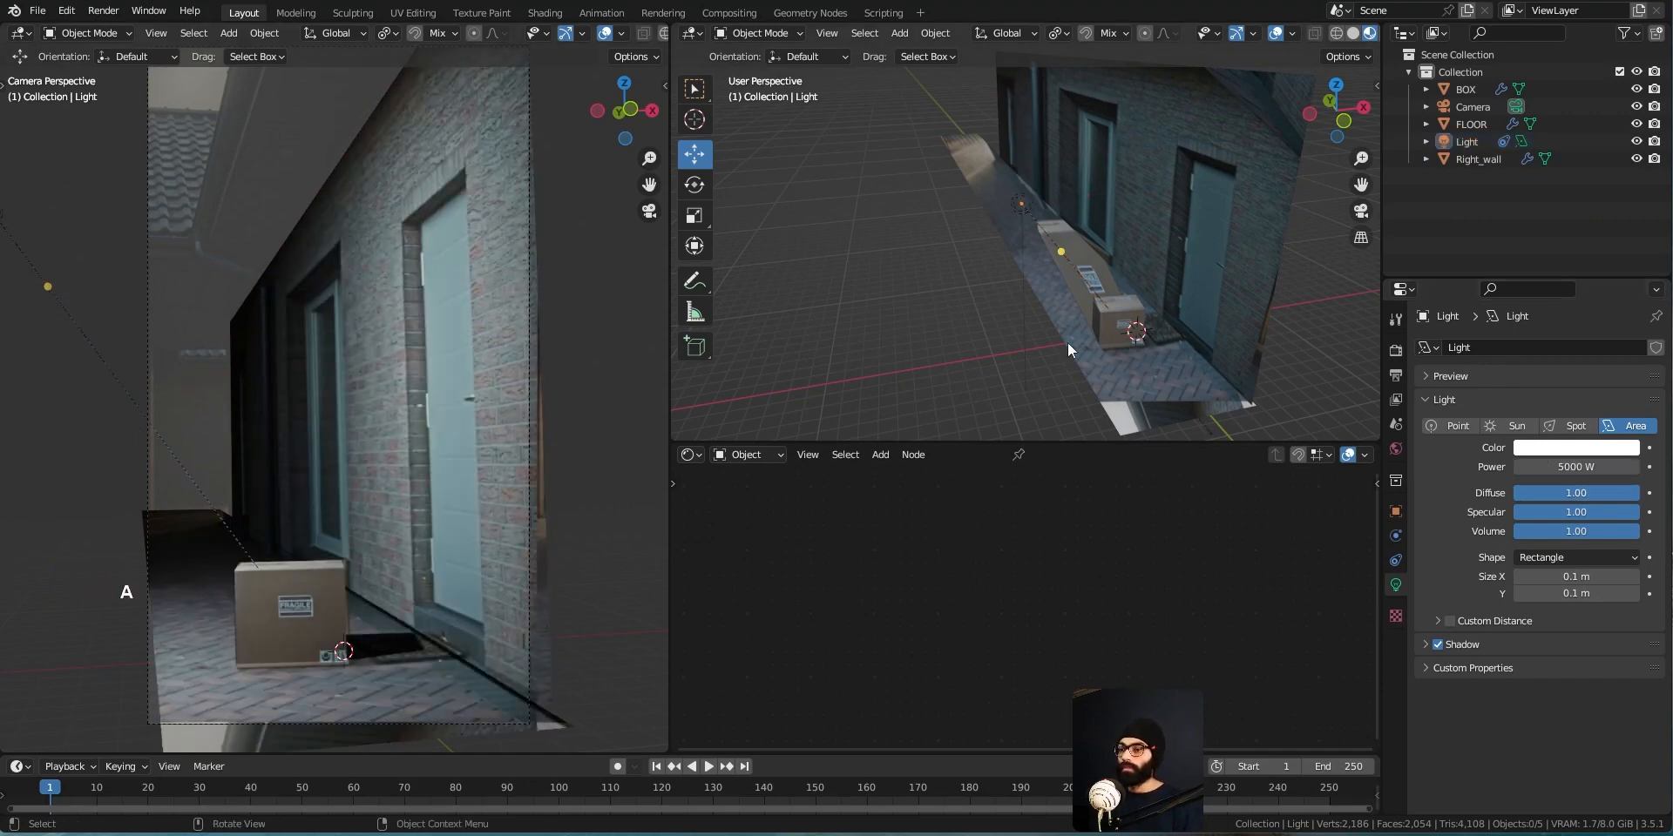
# Select the box and the floor in turn to check their BG material and shading
pyautogui.keyDown('shift'); pyautogui.moveTo(1068, 342); pyautogui.dragTo(1001, 311, button='middle'); pyautogui.keyUp('shift')
pyautogui.click(344, 618)
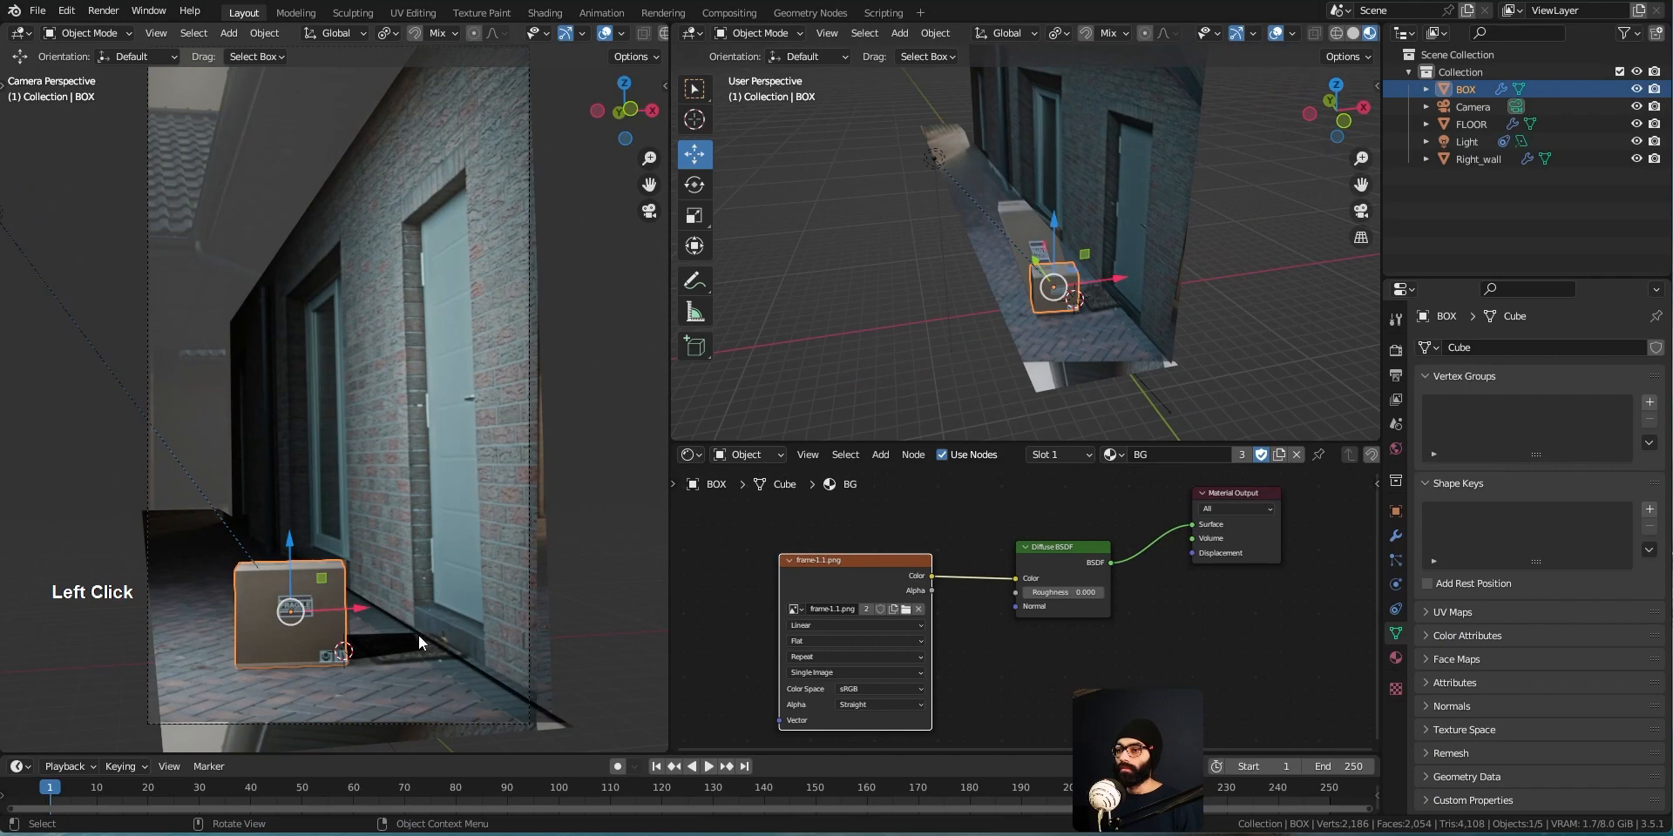
pyautogui.keyDown('shift'); pyautogui.moveTo(1079, 307); pyautogui.dragTo(1079, 301, button='middle'); pyautogui.keyUp('shift')
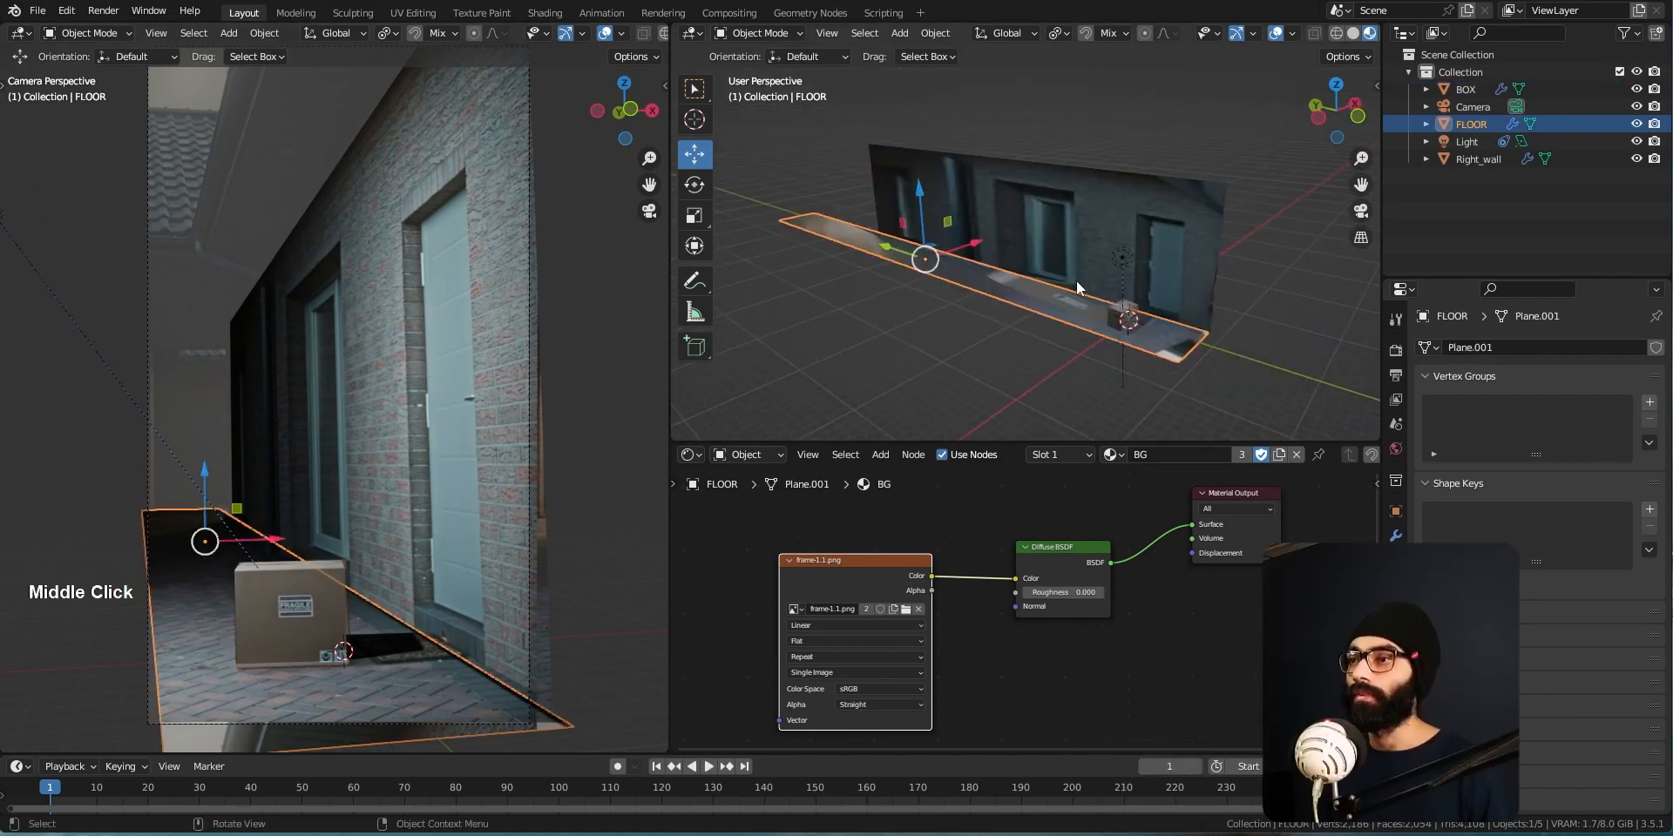
# Duplicate Right_wall and move the copy about 95.8 m along Y, beyond the far end of the scene
pyautogui.click(1070, 237)
pyautogui.moveTo(1070, 238); pyautogui.dragTo(967, 305, button='middle')
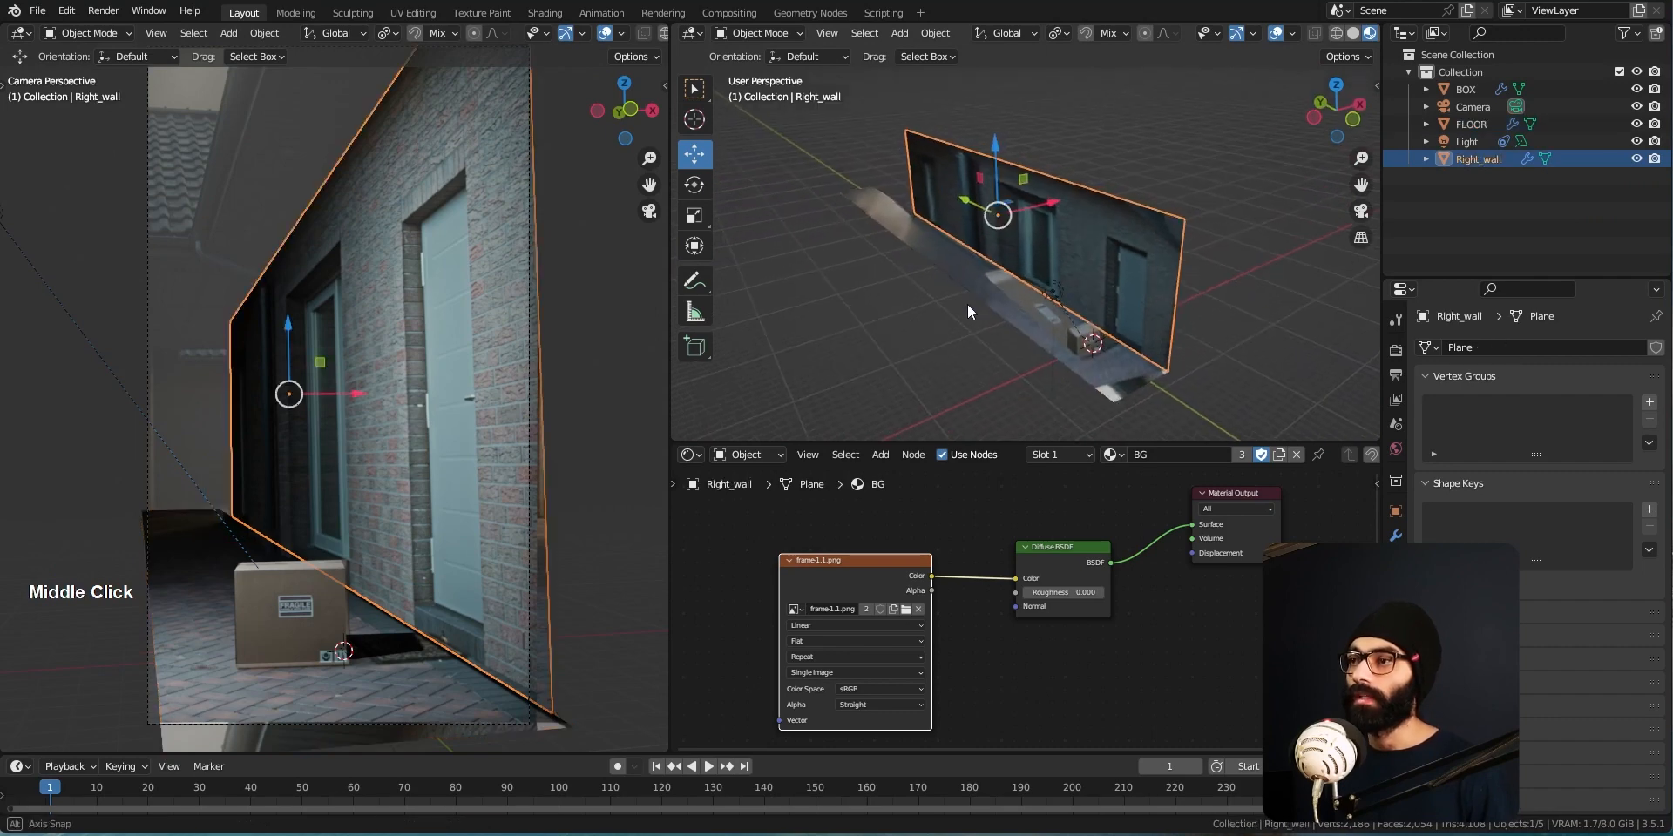
pyautogui.hotkey('shift', 'd')
pyautogui.rightClick(1100, 295)
pyautogui.moveTo(965, 201); pyautogui.dragTo(887, 175)
# Rotate the duplicated wall 90° about the Z axis
pyautogui.press('space')
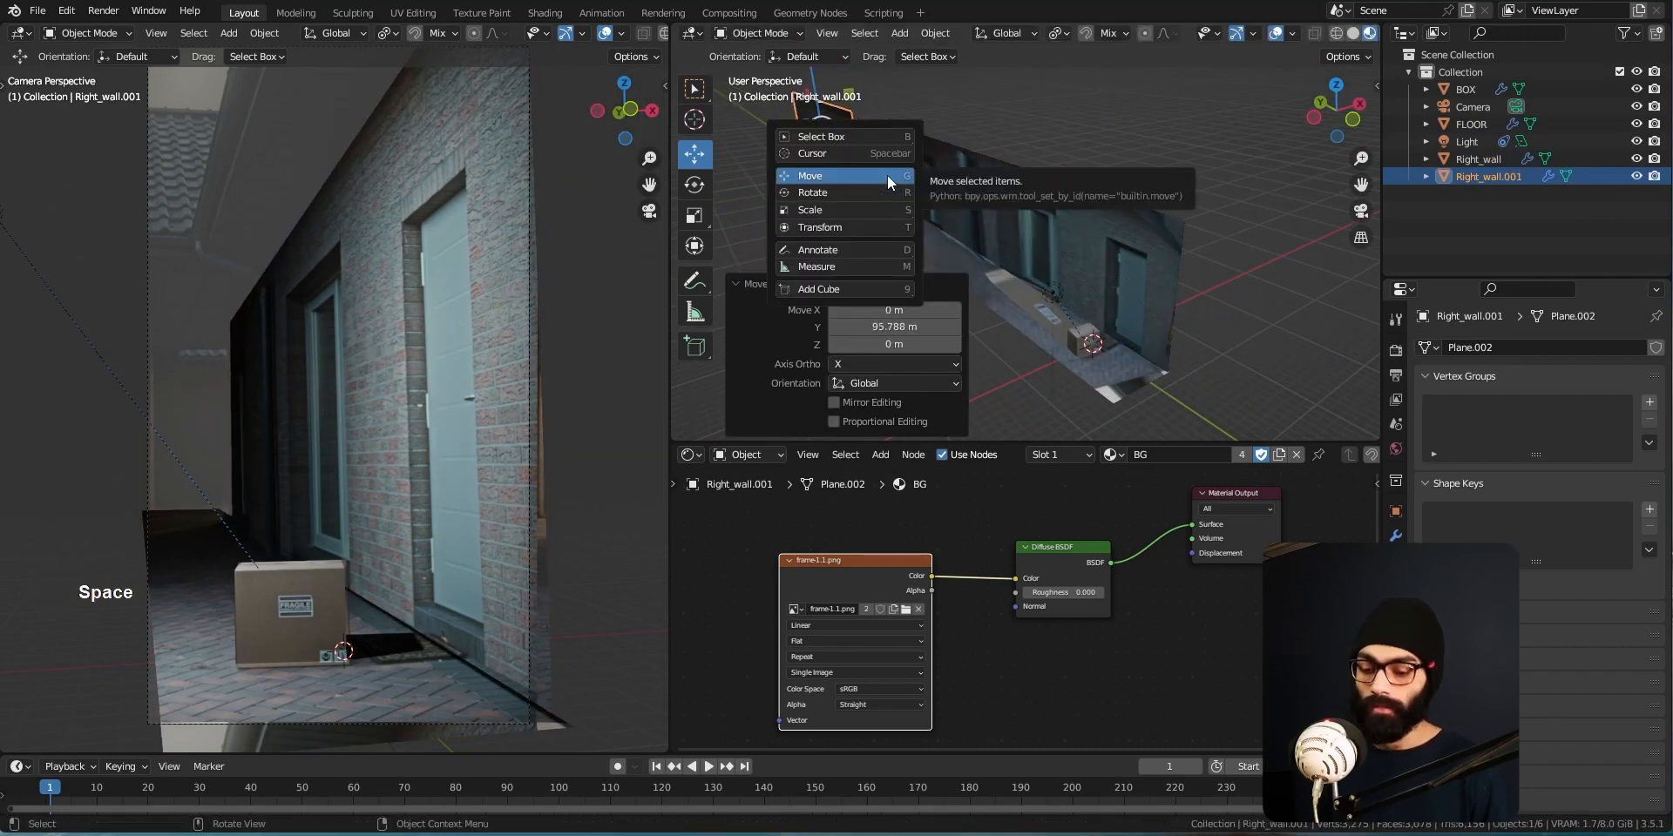
pyautogui.press('r')
pyautogui.press('z')
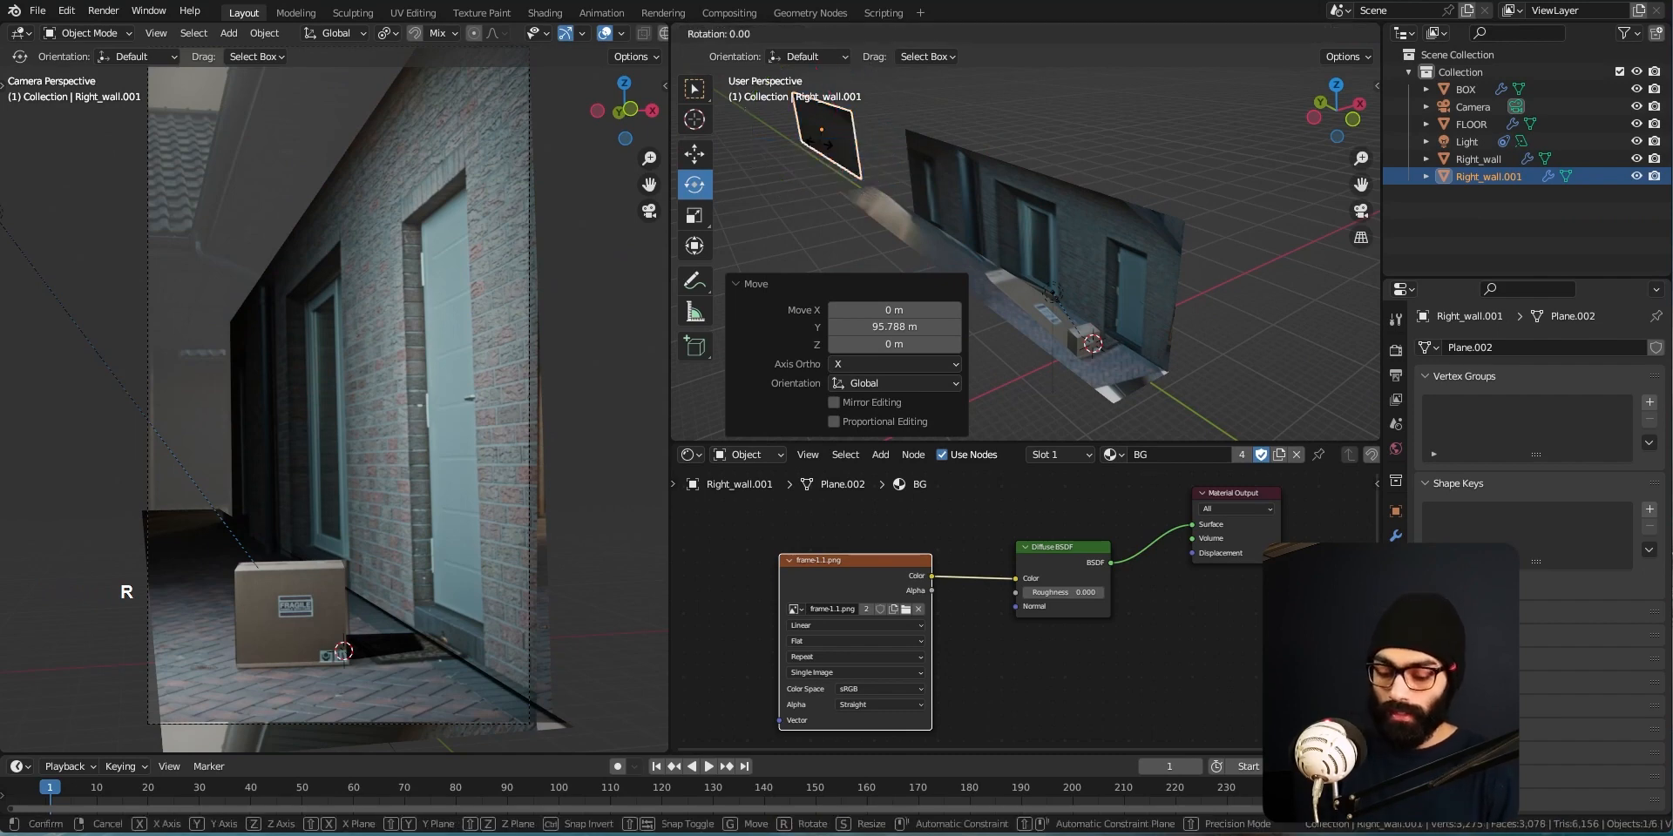
pyautogui.press('9')
pyautogui.press('0')
pyautogui.press('Return')
# Move the rotated wall about -51.1 m along Y and scale it up along Z by about 5.6
pyautogui.moveTo(1028, 306); pyautogui.dragTo(1052, 238, button='middle')
pyautogui.press('space')
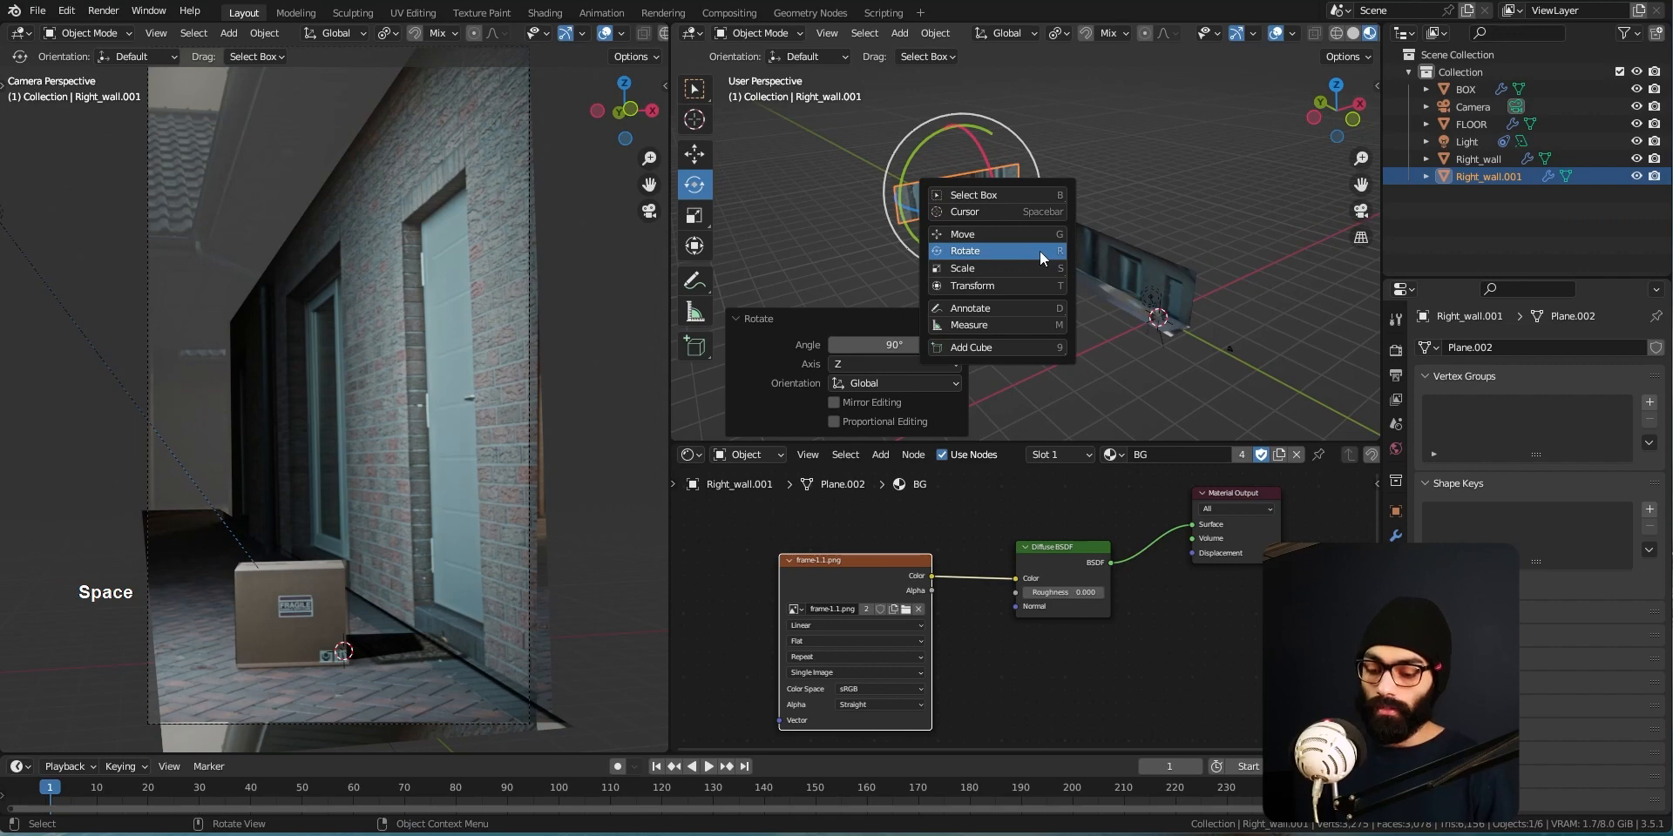
pyautogui.click(993, 234)
pyautogui.moveTo(980, 219); pyautogui.dragTo(1051, 239)
pyautogui.press('s')
pyautogui.press('z')
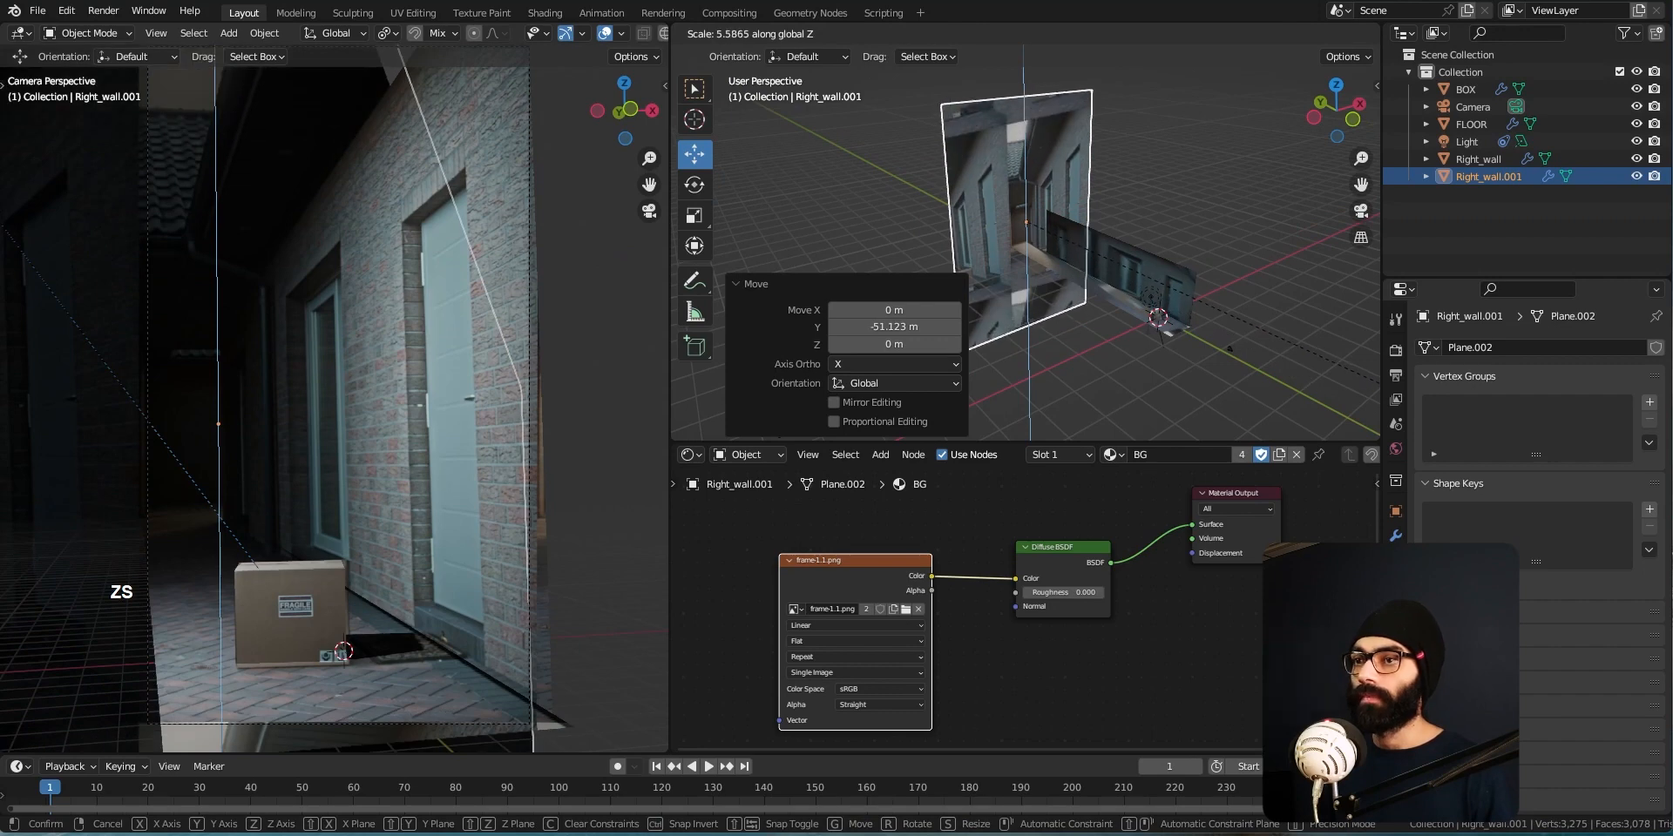
pyautogui.click(1202, 321)
# Select the FLOOR plane and examine the box image smeared along its projected texture
pyautogui.moveTo(1203, 321); pyautogui.dragTo(1106, 268, button='middle')
pyautogui.click(1074, 251)
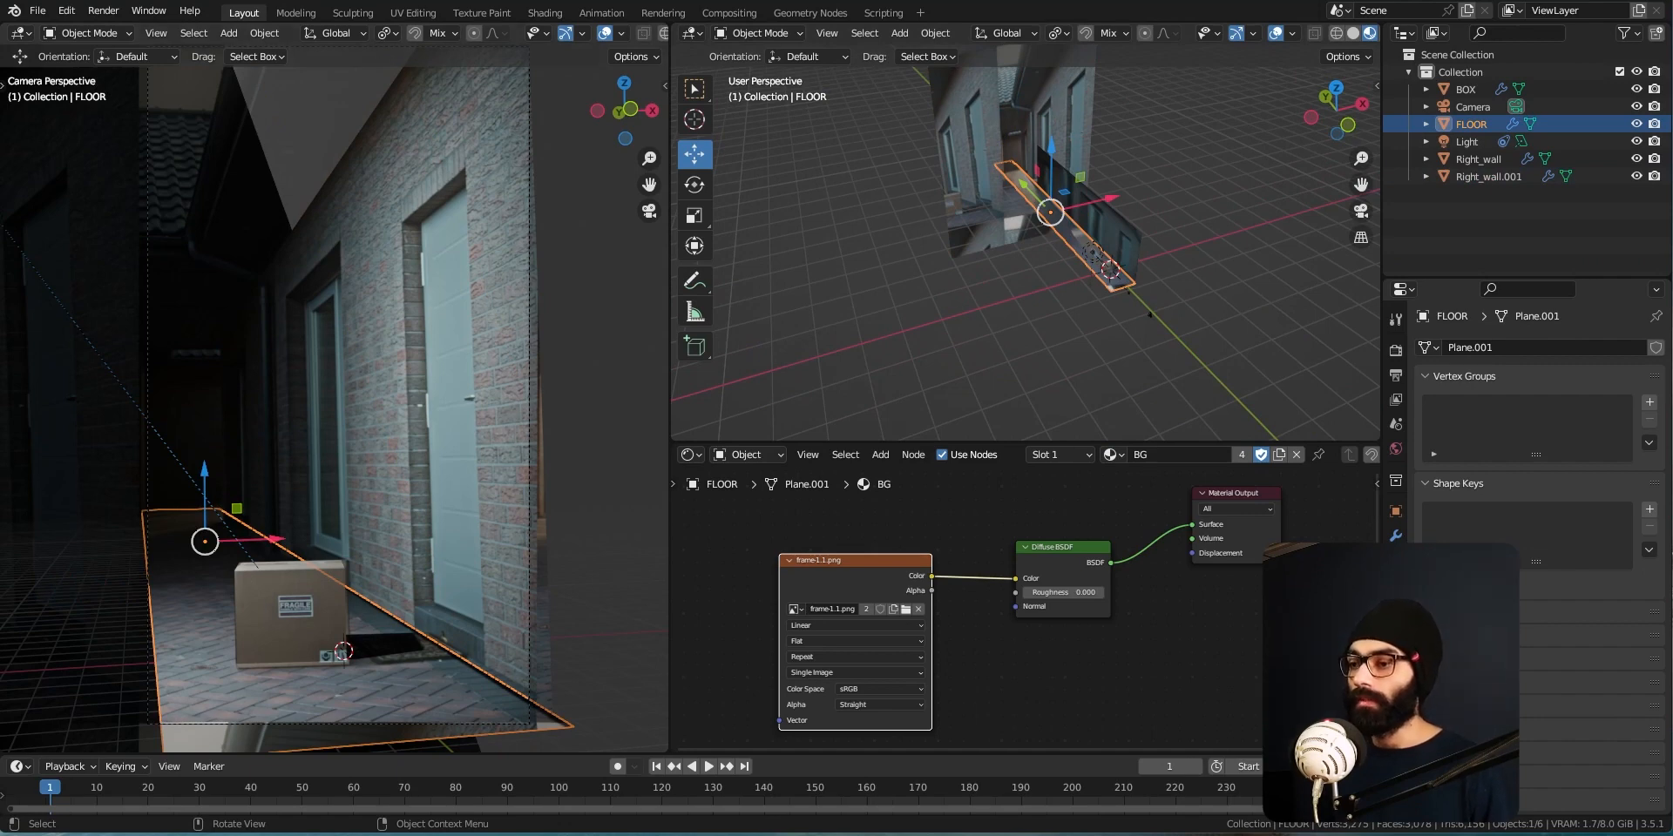
pyautogui.moveTo(1046, 245); pyautogui.dragTo(1019, 316, button='middle')
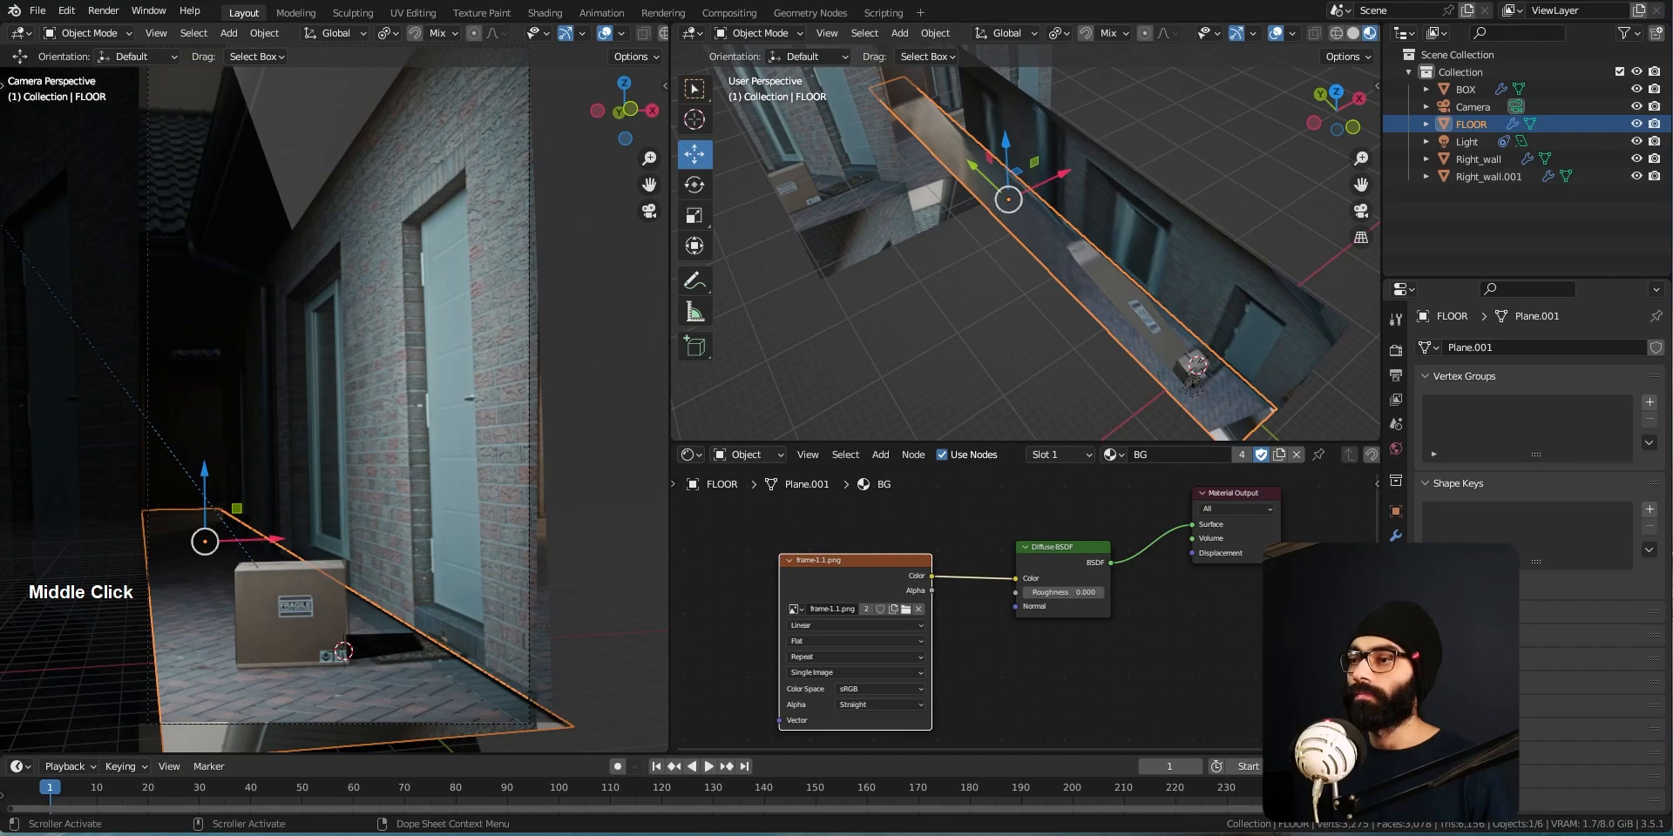
# Switch to Photoshop, marquee an area about 6.4 x 43.5 cm around the person at frame-1.png's edge, and remove them with unprompted Generative Fill
pyautogui.click(802, 627)
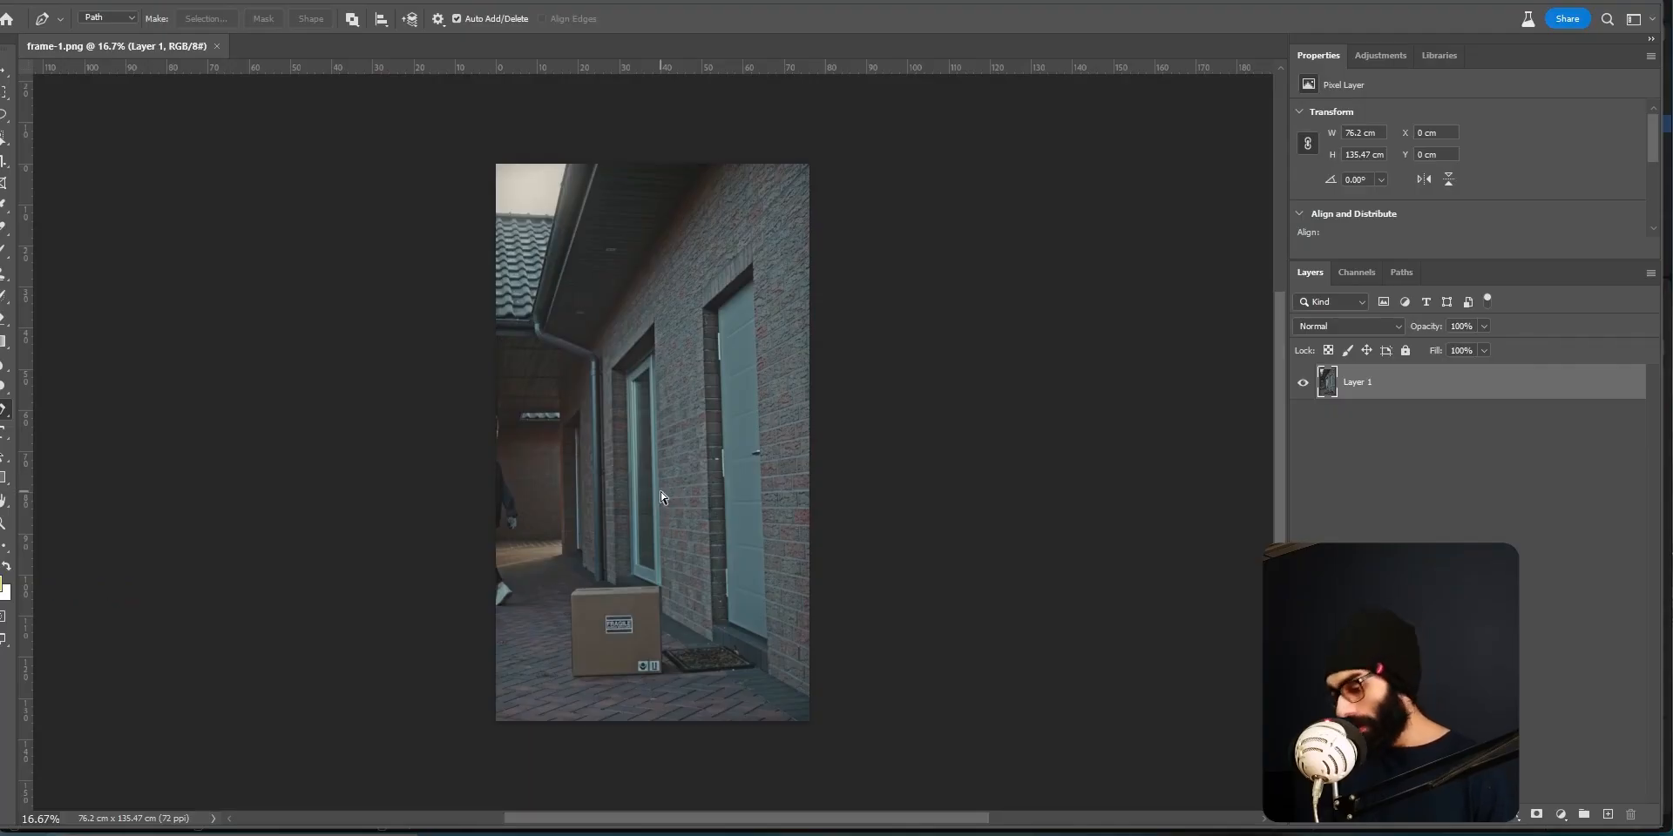
pyautogui.keyDown('alt'); pyautogui.scroll(2, 660, 497); pyautogui.keyUp('alt')
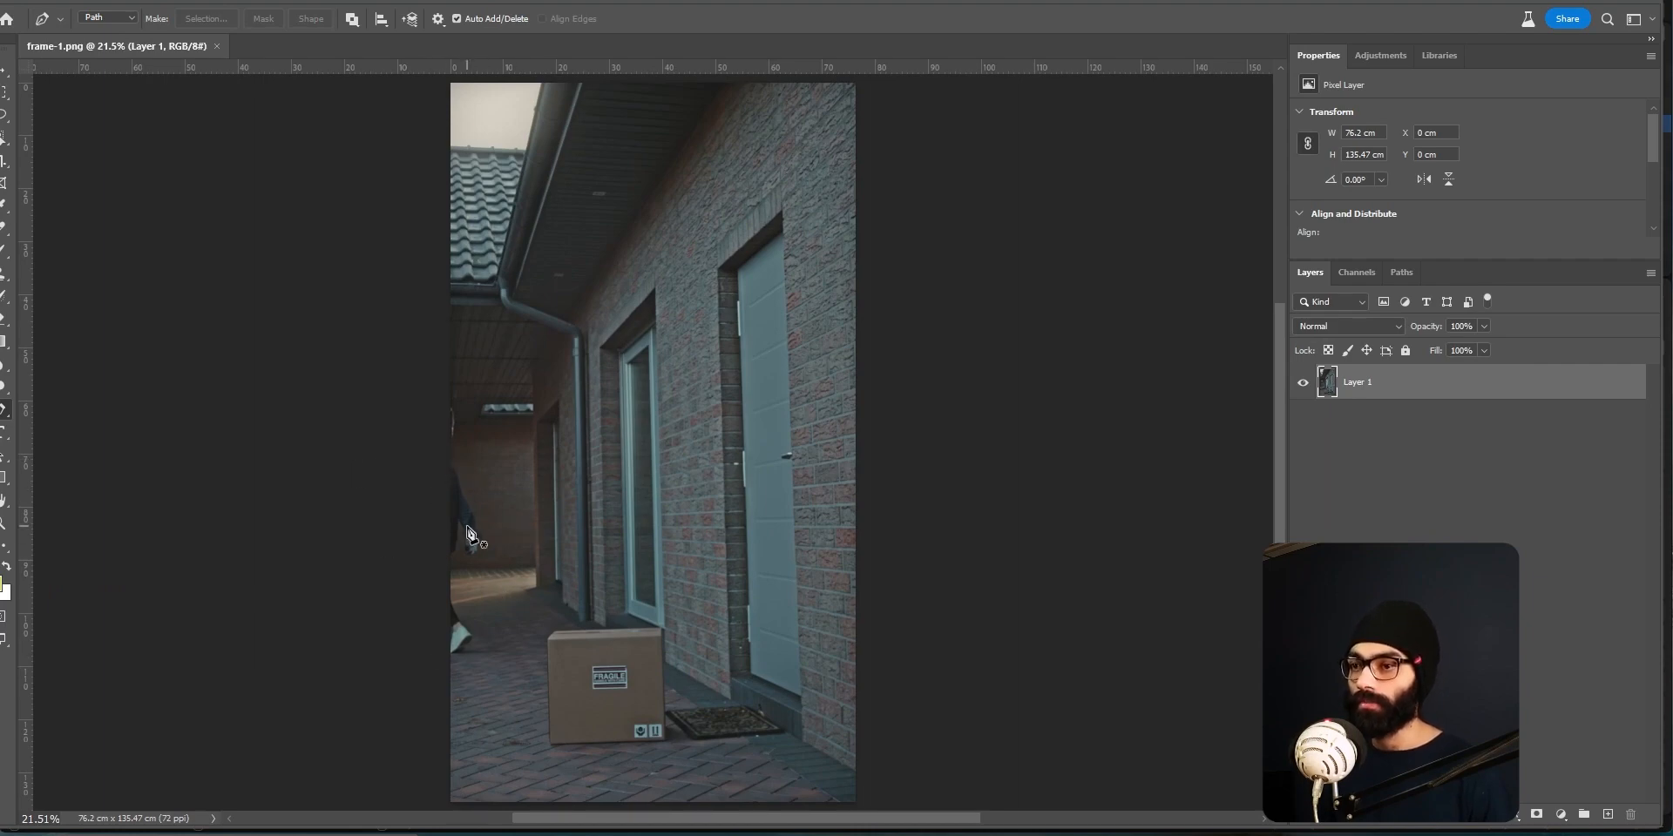
pyautogui.press('m')
pyautogui.moveTo(430, 441); pyautogui.dragTo(484, 672)
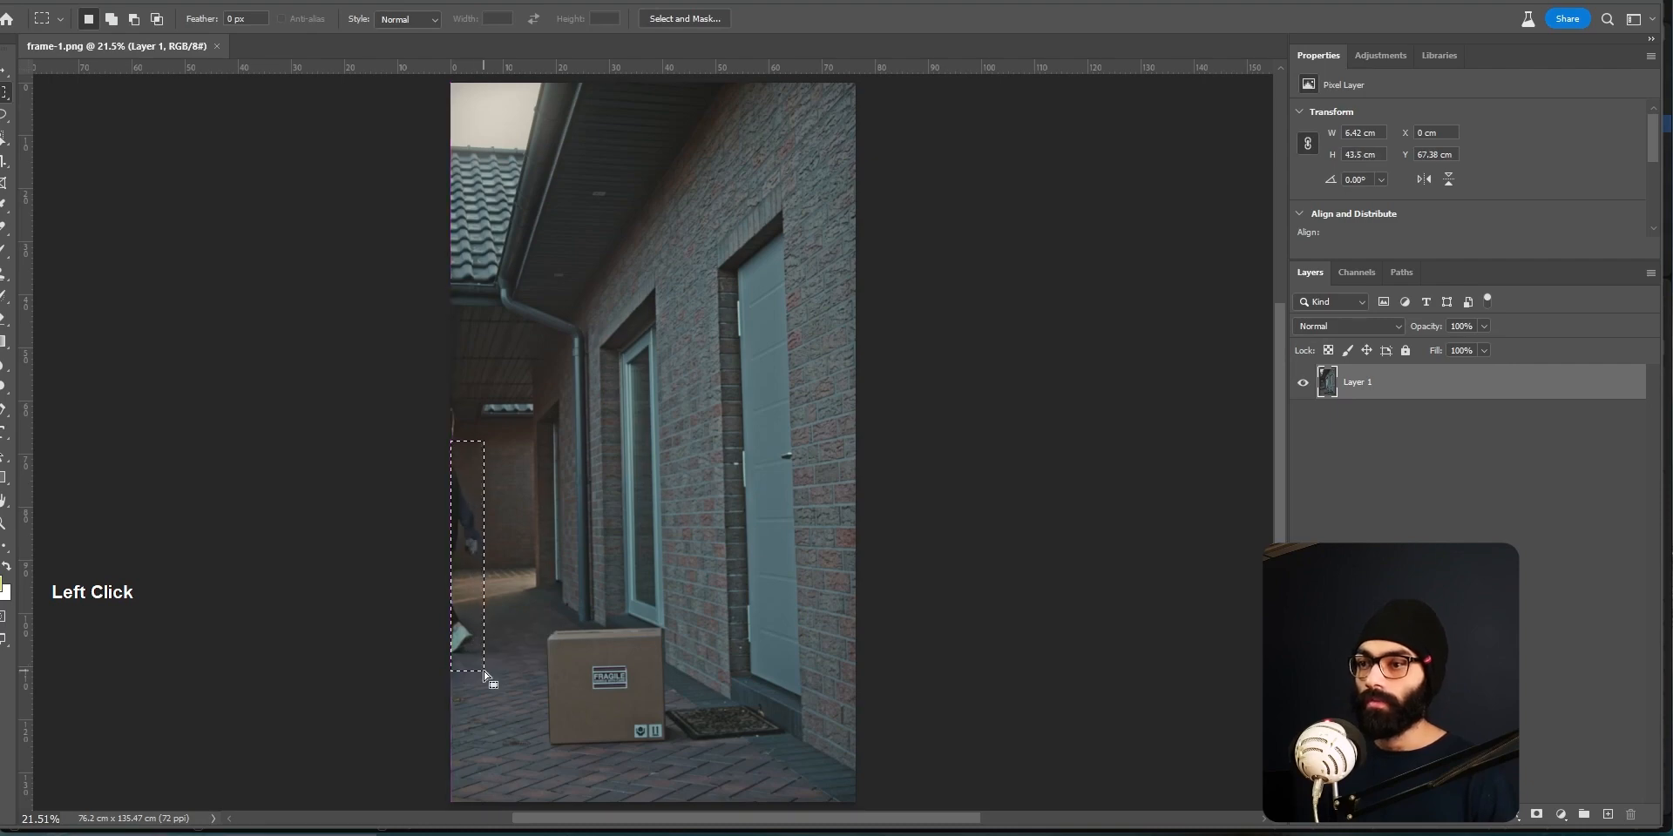
pyautogui.press('F17')
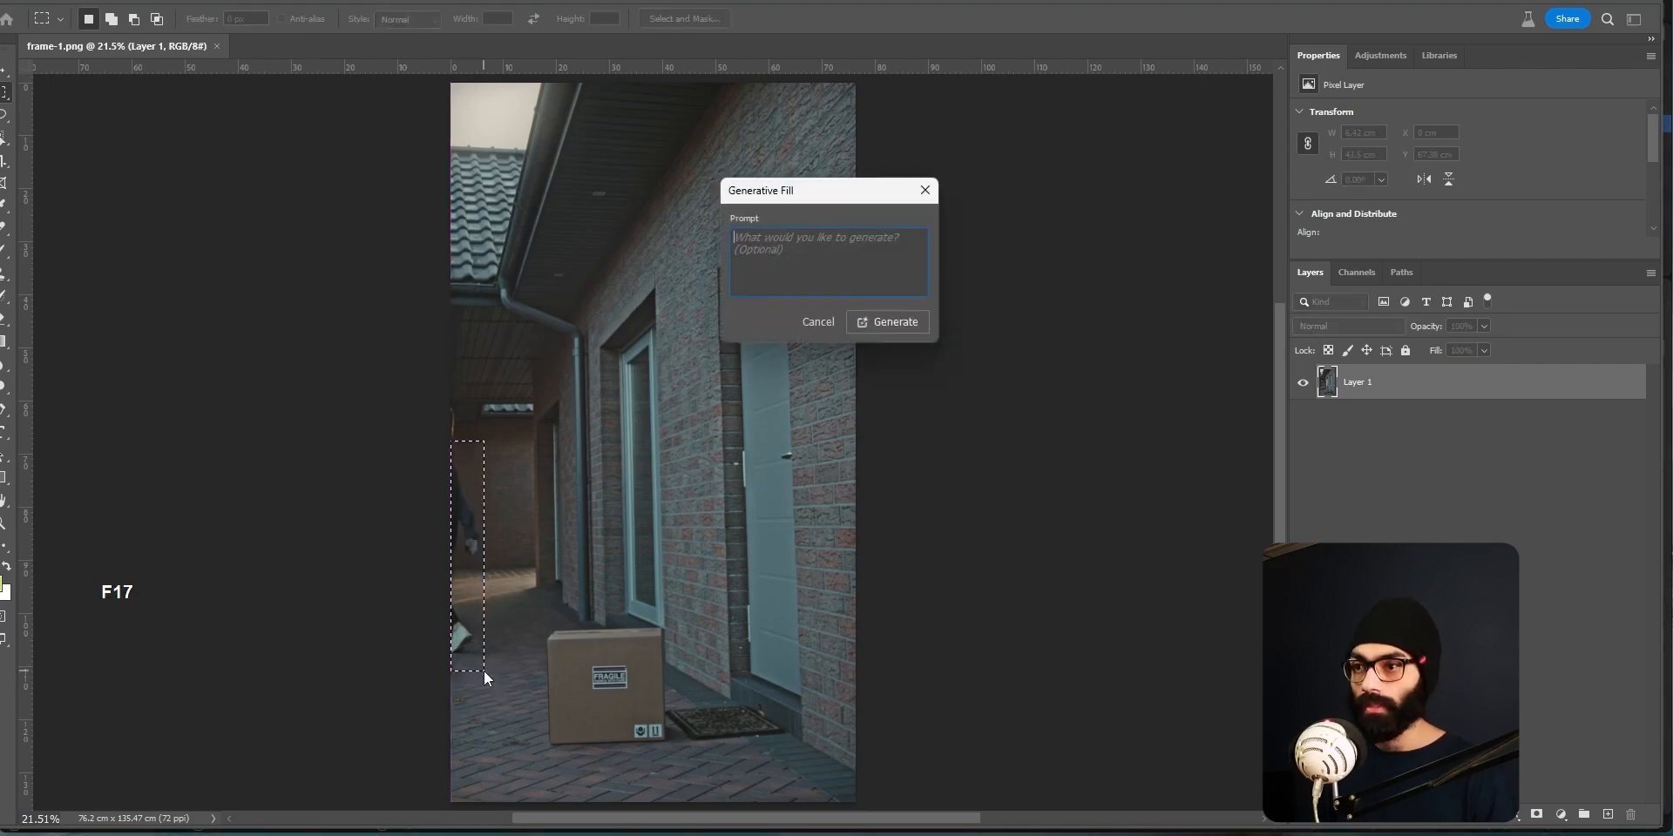
pyautogui.click(897, 326)
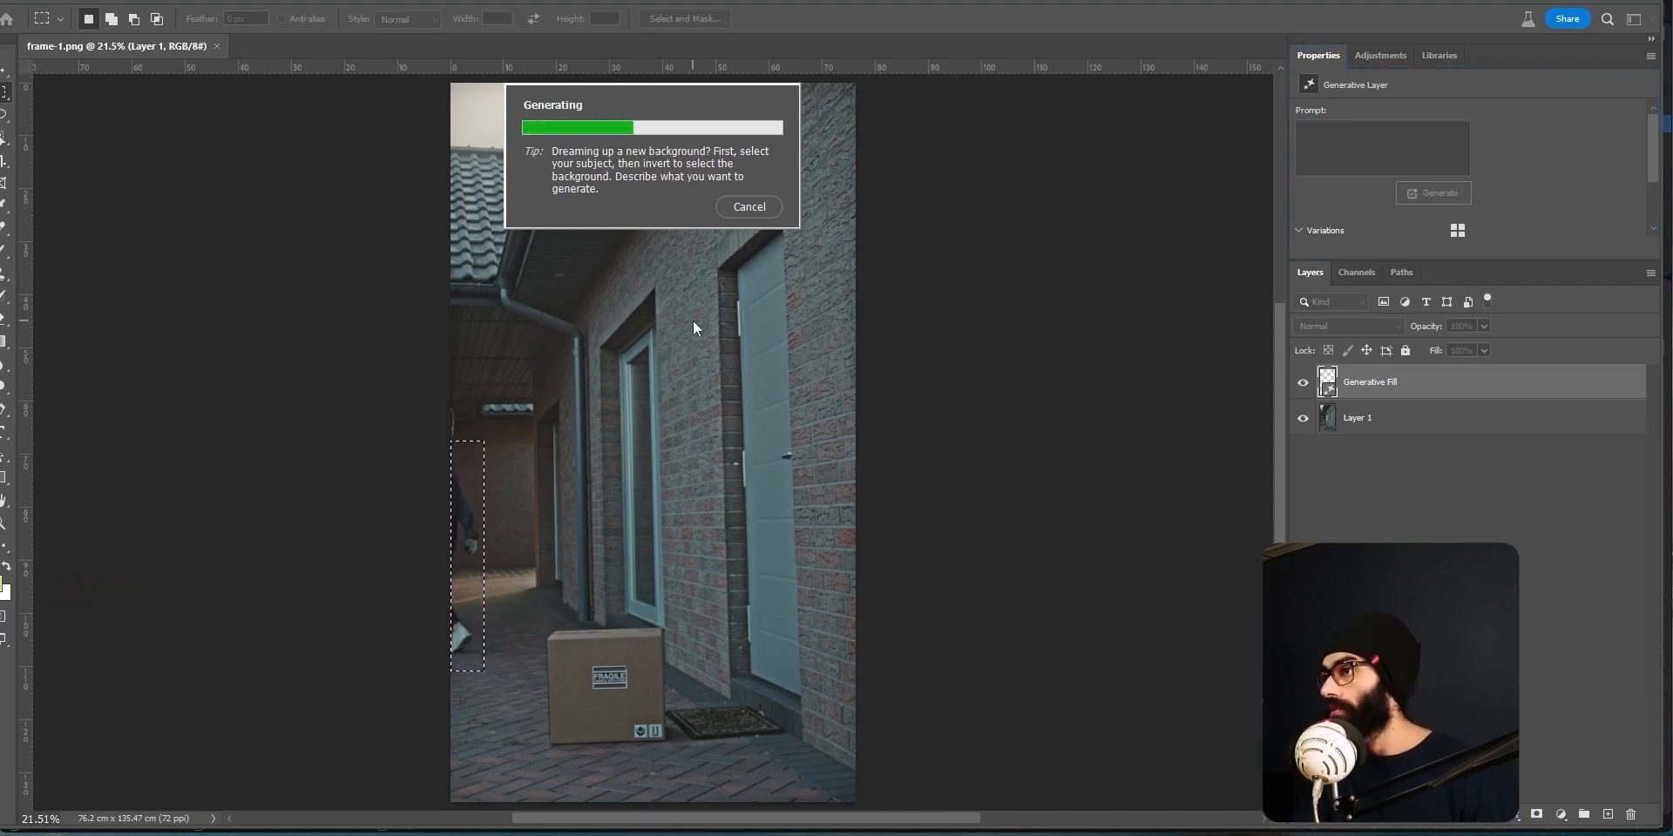
pyautogui.press('Tab')
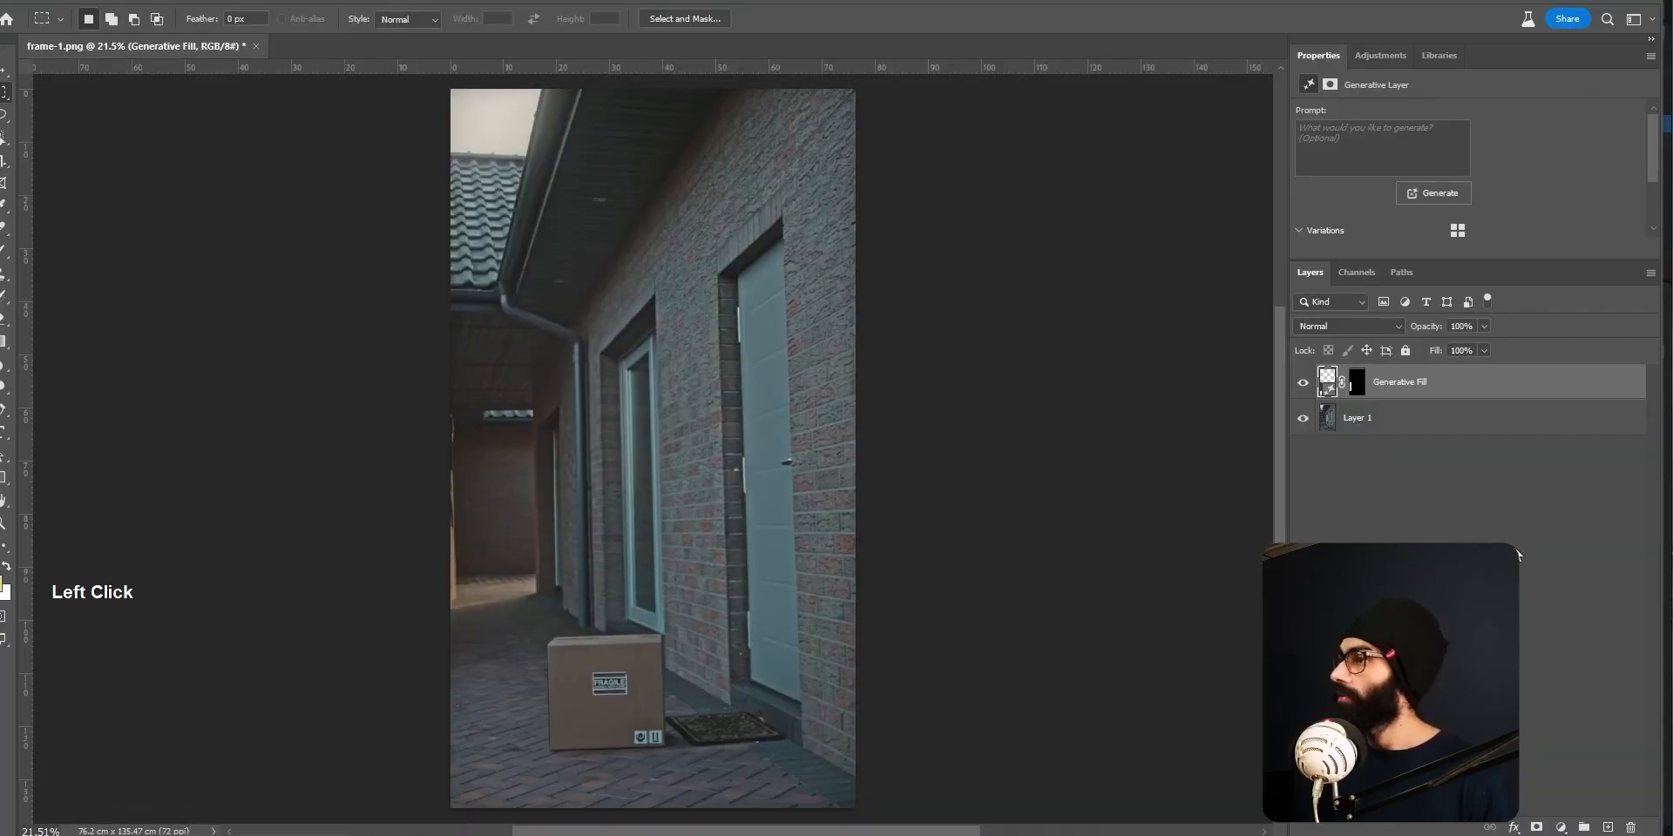
pyautogui.moveTo(1663, 336); pyautogui.dragTo(1669, 336)
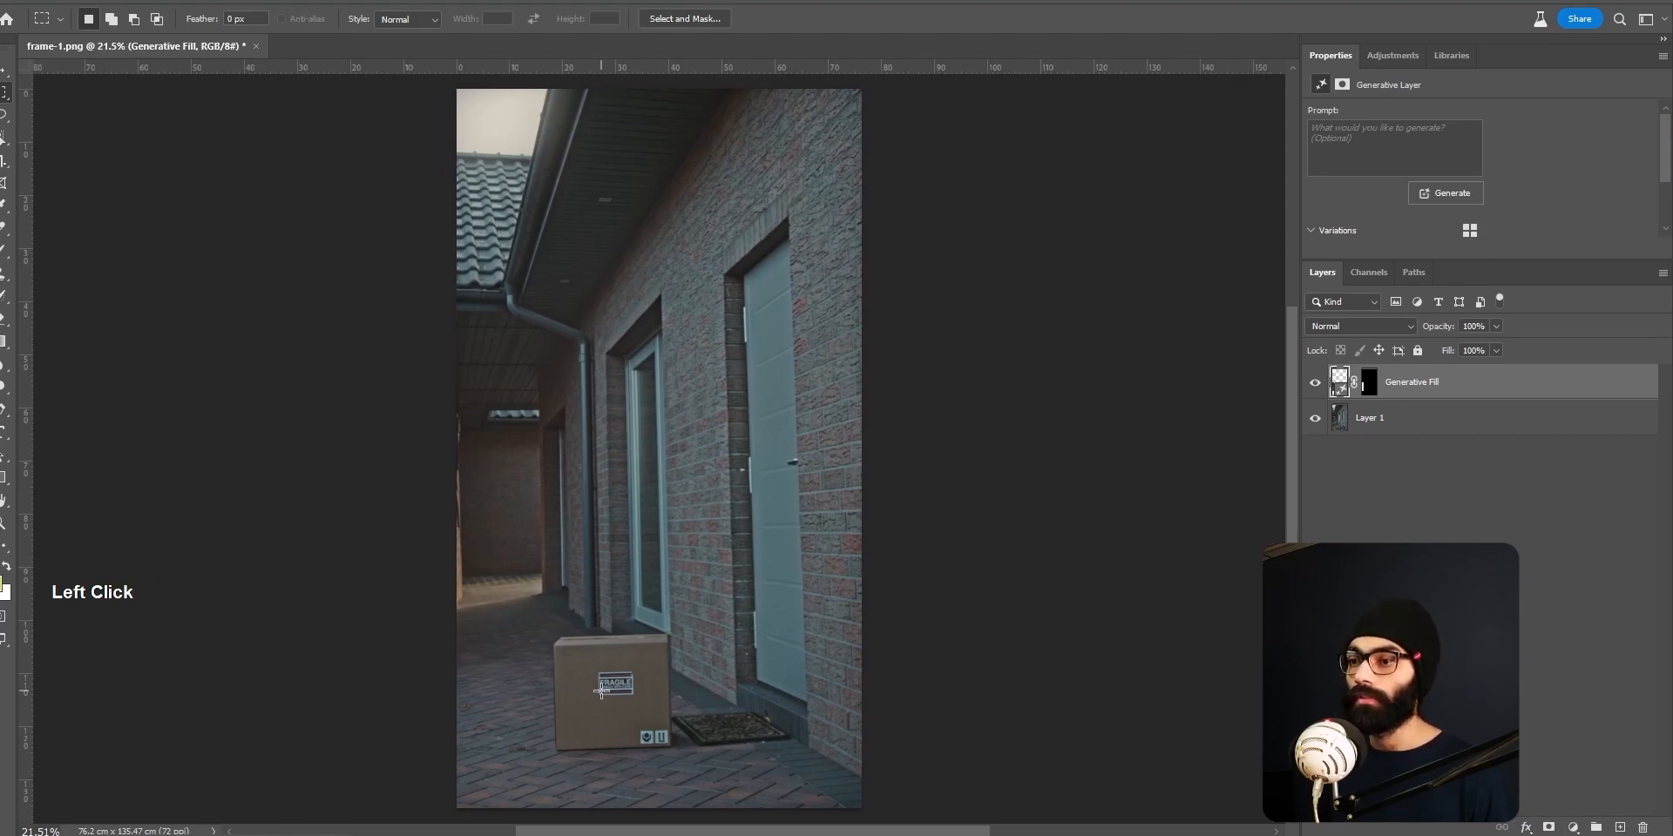
# Select the cardboard box on Layer 1 and replace it using Generative Fill without a prompt
pyautogui.click(1411, 420)
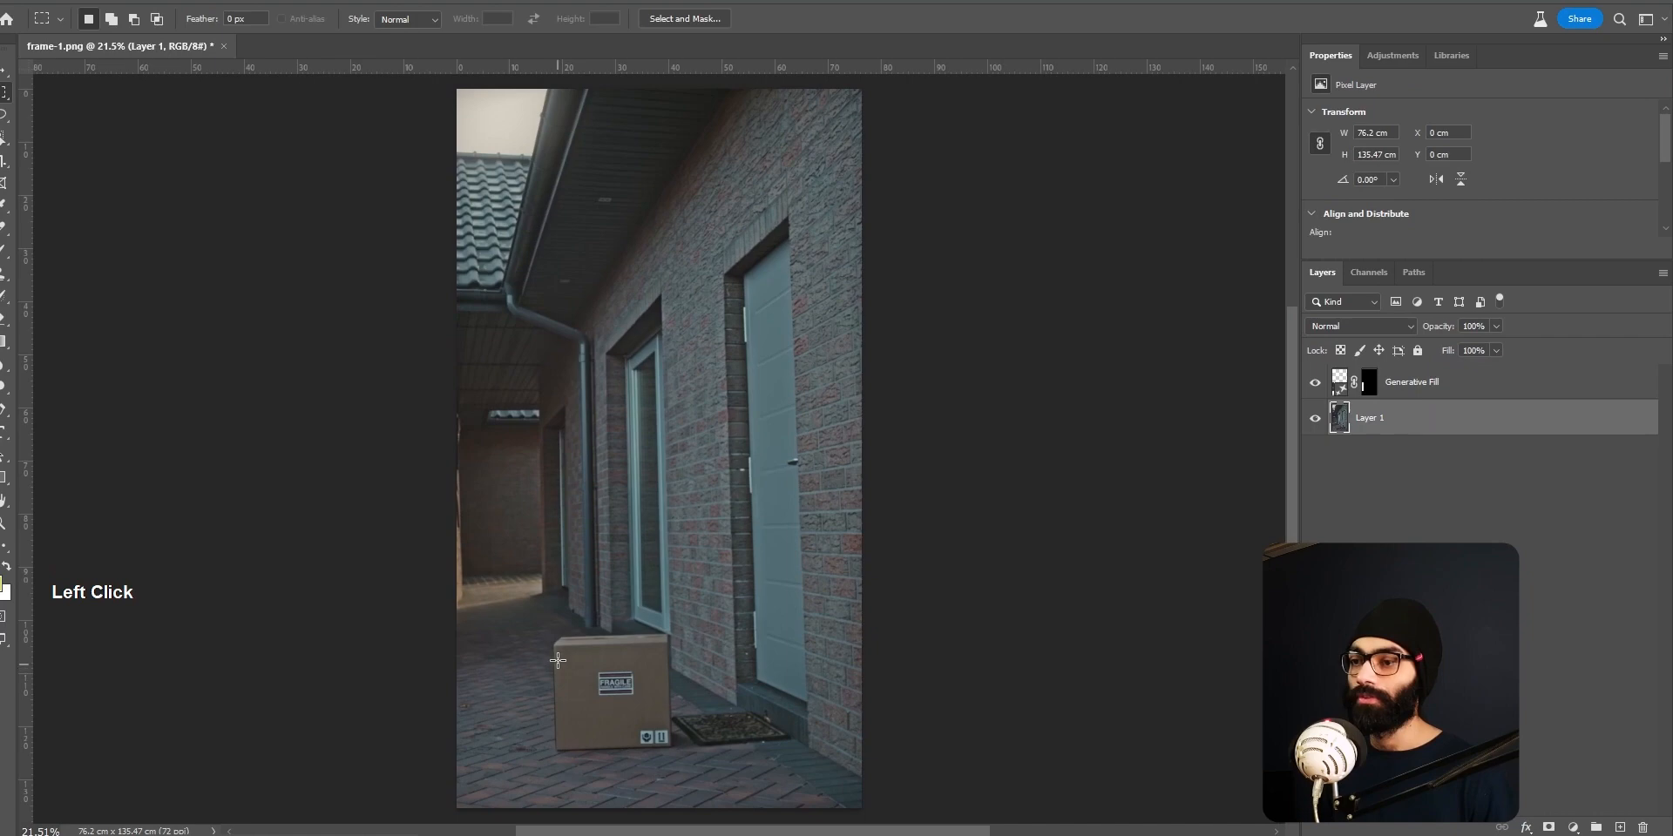
pyautogui.moveTo(552, 637); pyautogui.dragTo(677, 760)
pyautogui.hotkey('ctrl', 'd')
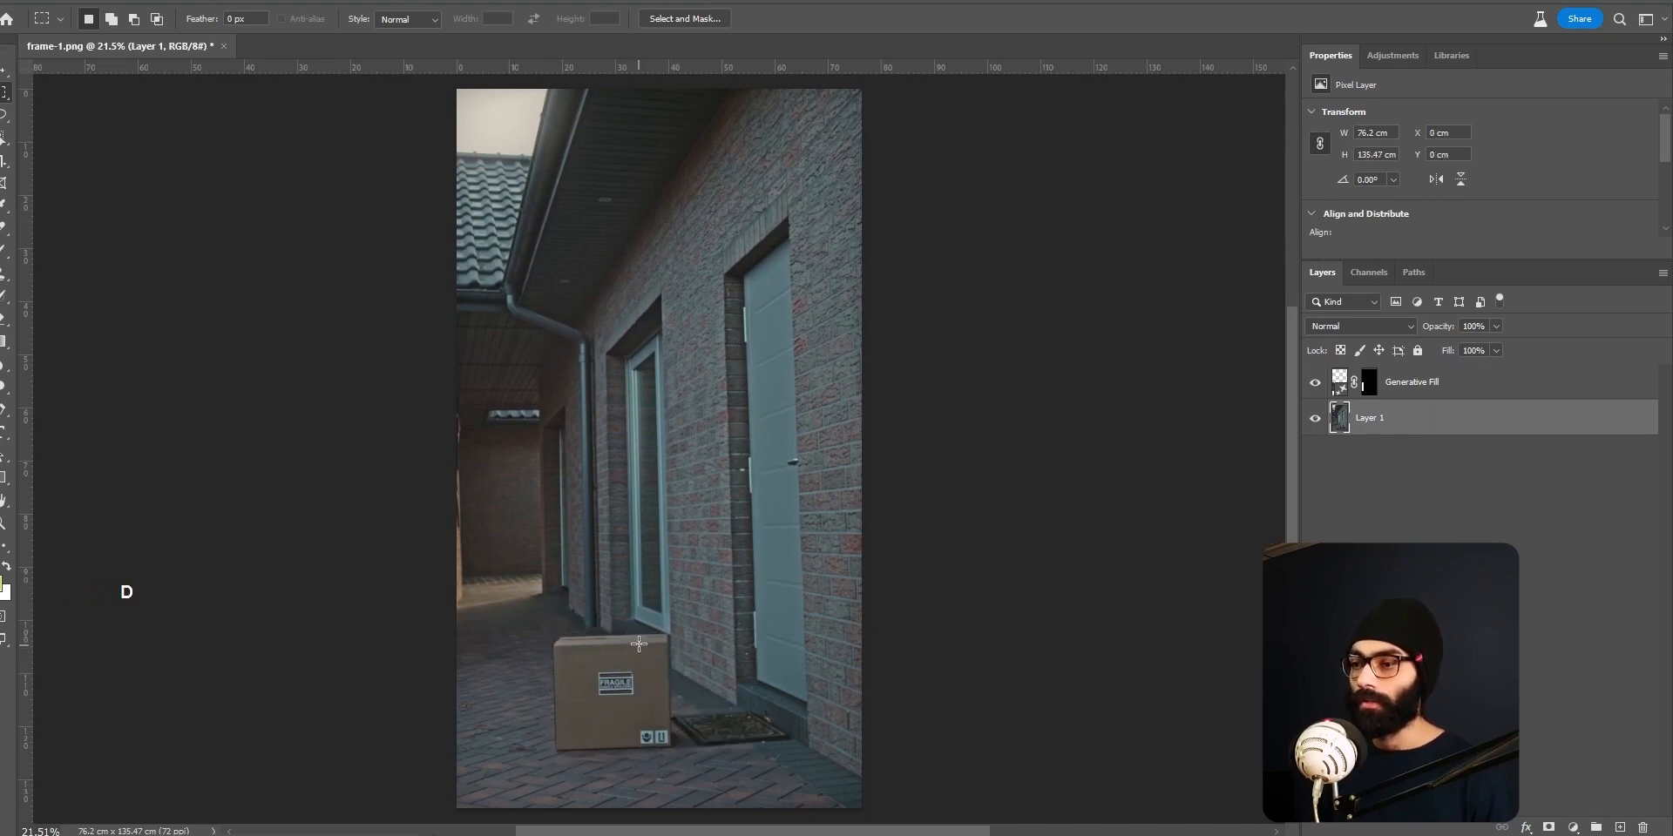
pyautogui.scroll(5, 638, 644)
pyautogui.middleClick(633, 671)
pyautogui.press('space')
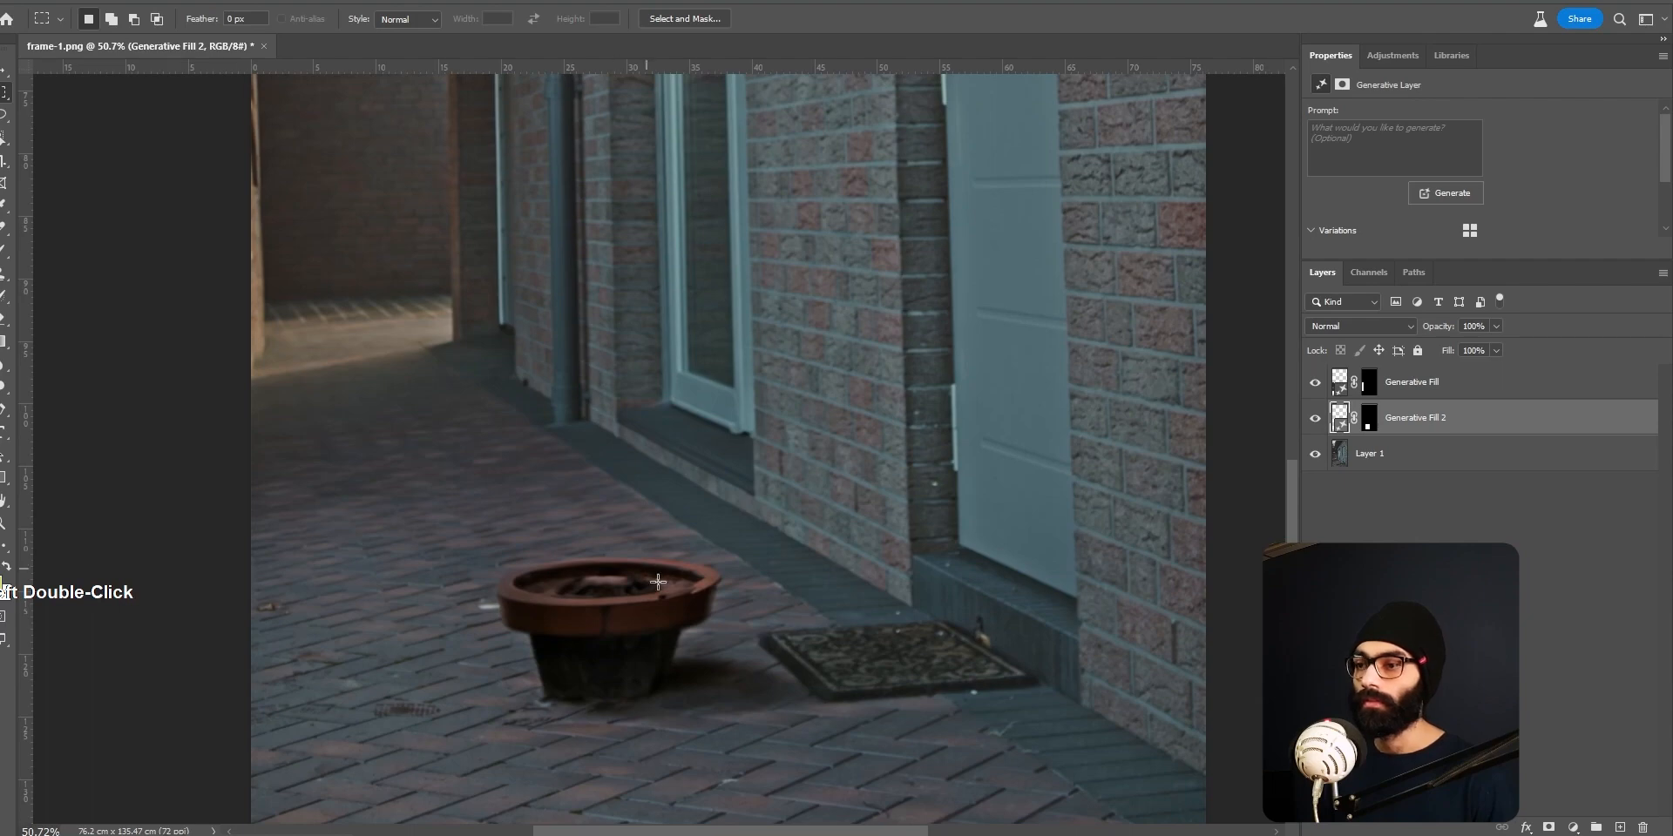
# Draw a freehand Lasso selection around the generated terracotta pot and its shadow
pyautogui.moveTo(693, 610); pyautogui.dragTo(693, 549, button='middle')
pyautogui.moveTo(706, 634); pyautogui.dragTo(701, 549, button='middle')
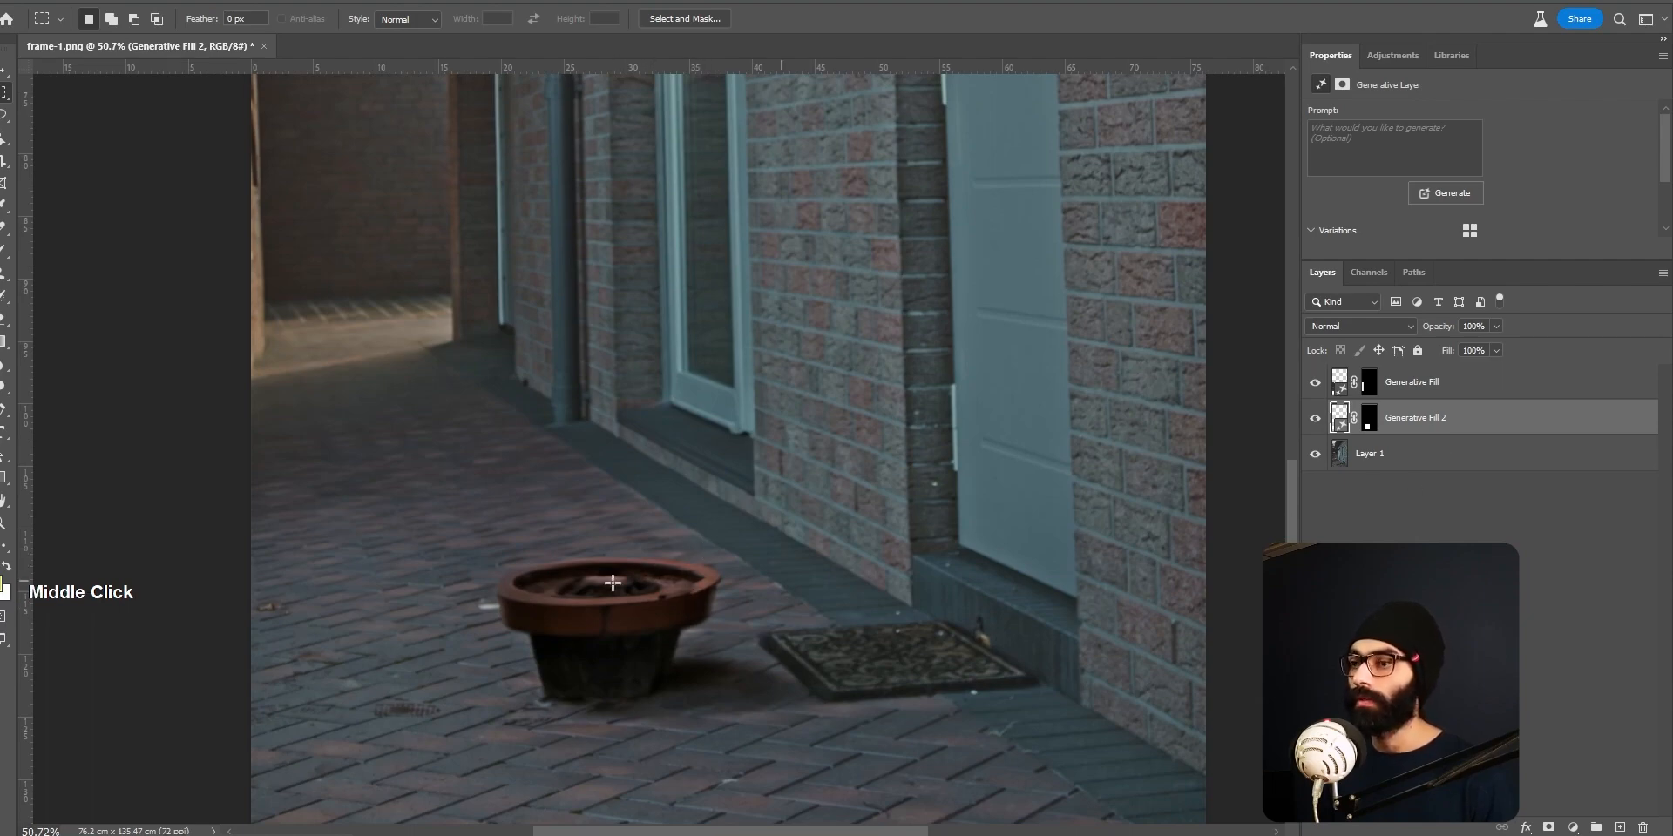
pyautogui.moveTo(481, 537); pyautogui.dragTo(719, 715)
pyautogui.click(693, 627)
pyautogui.press('l')
pyautogui.moveTo(596, 536)
pyautogui.mouseDown()
pyautogui.moveTo(512, 565)
pyautogui.moveTo(514, 706)
pyautogui.moveTo(683, 719)
pyautogui.moveTo(716, 683)
pyautogui.mouseUp()
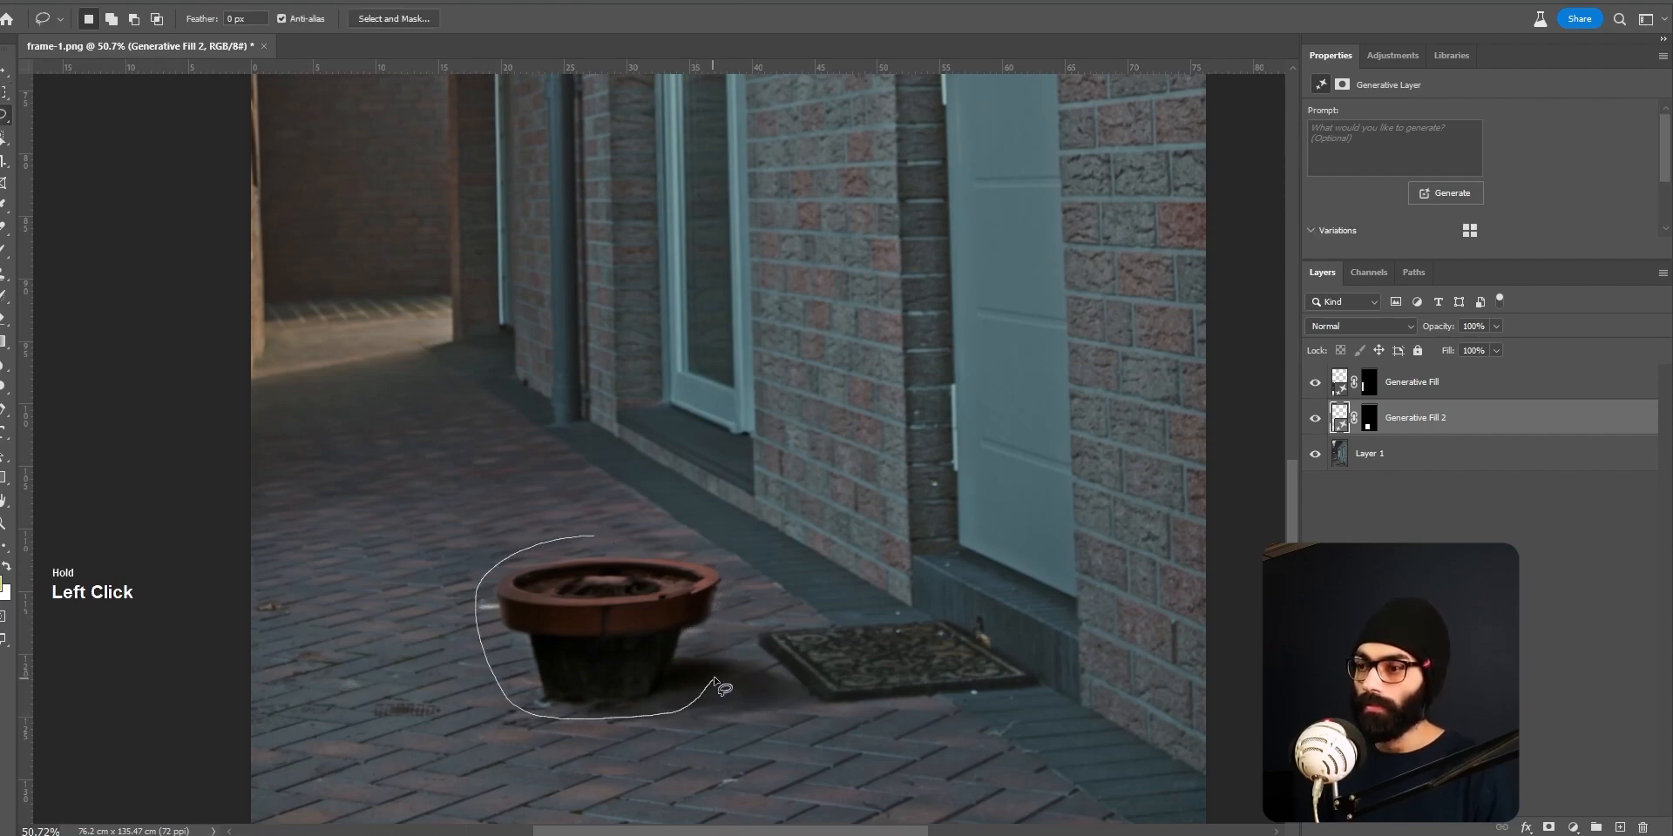
pyautogui.moveTo(729, 562); pyautogui.dragTo(573, 533)
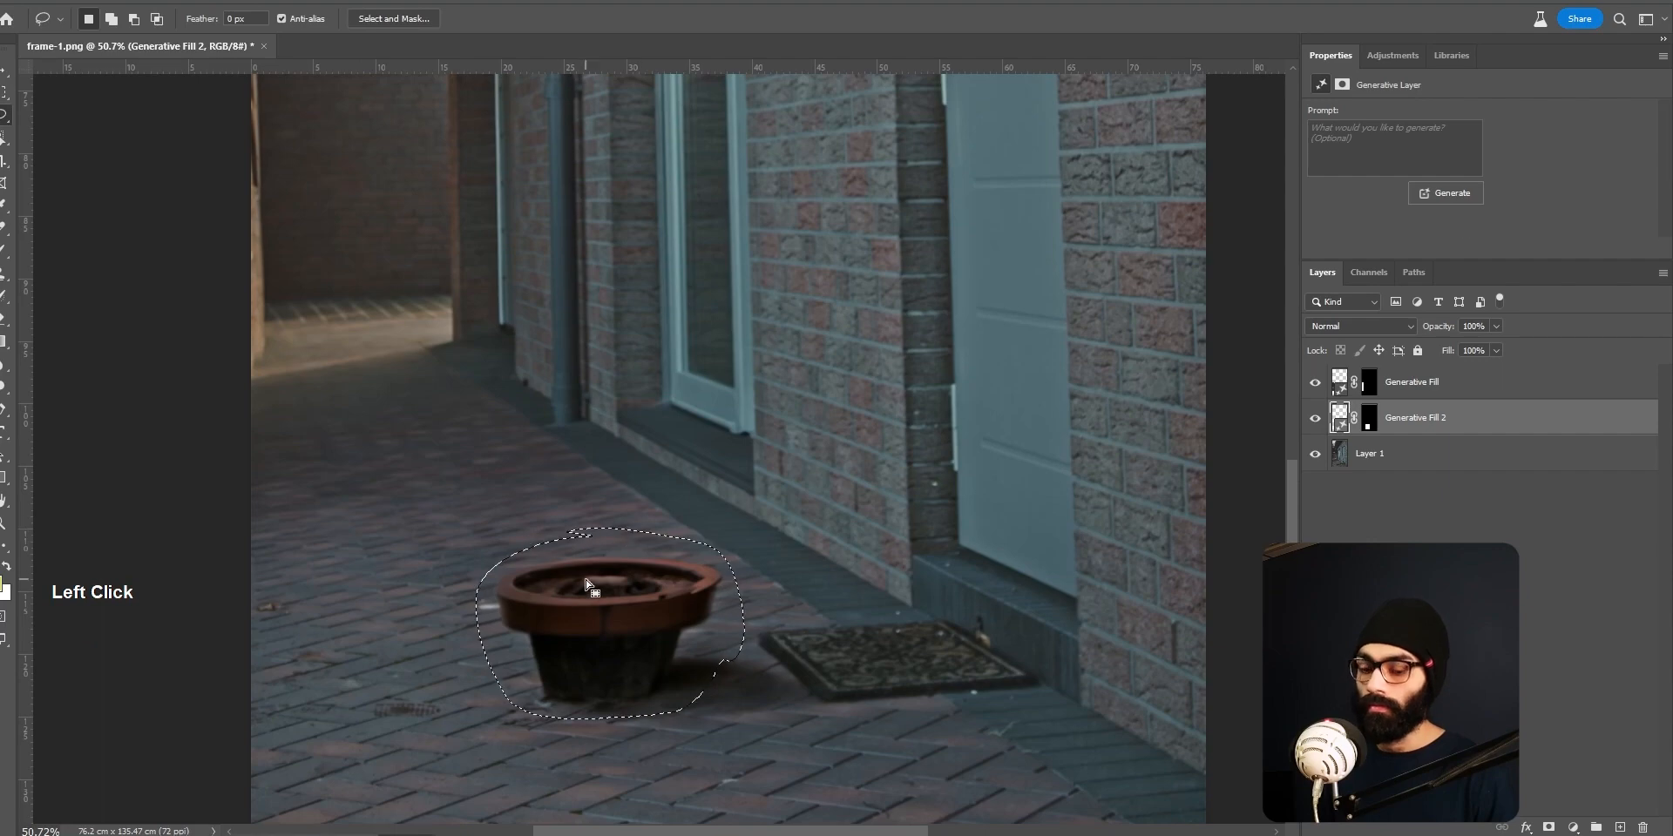
# Run Generative Fill without a prompt on the lassoed pot area and inspect the filled pavement
pyautogui.press('F17')
pyautogui.click(887, 322)
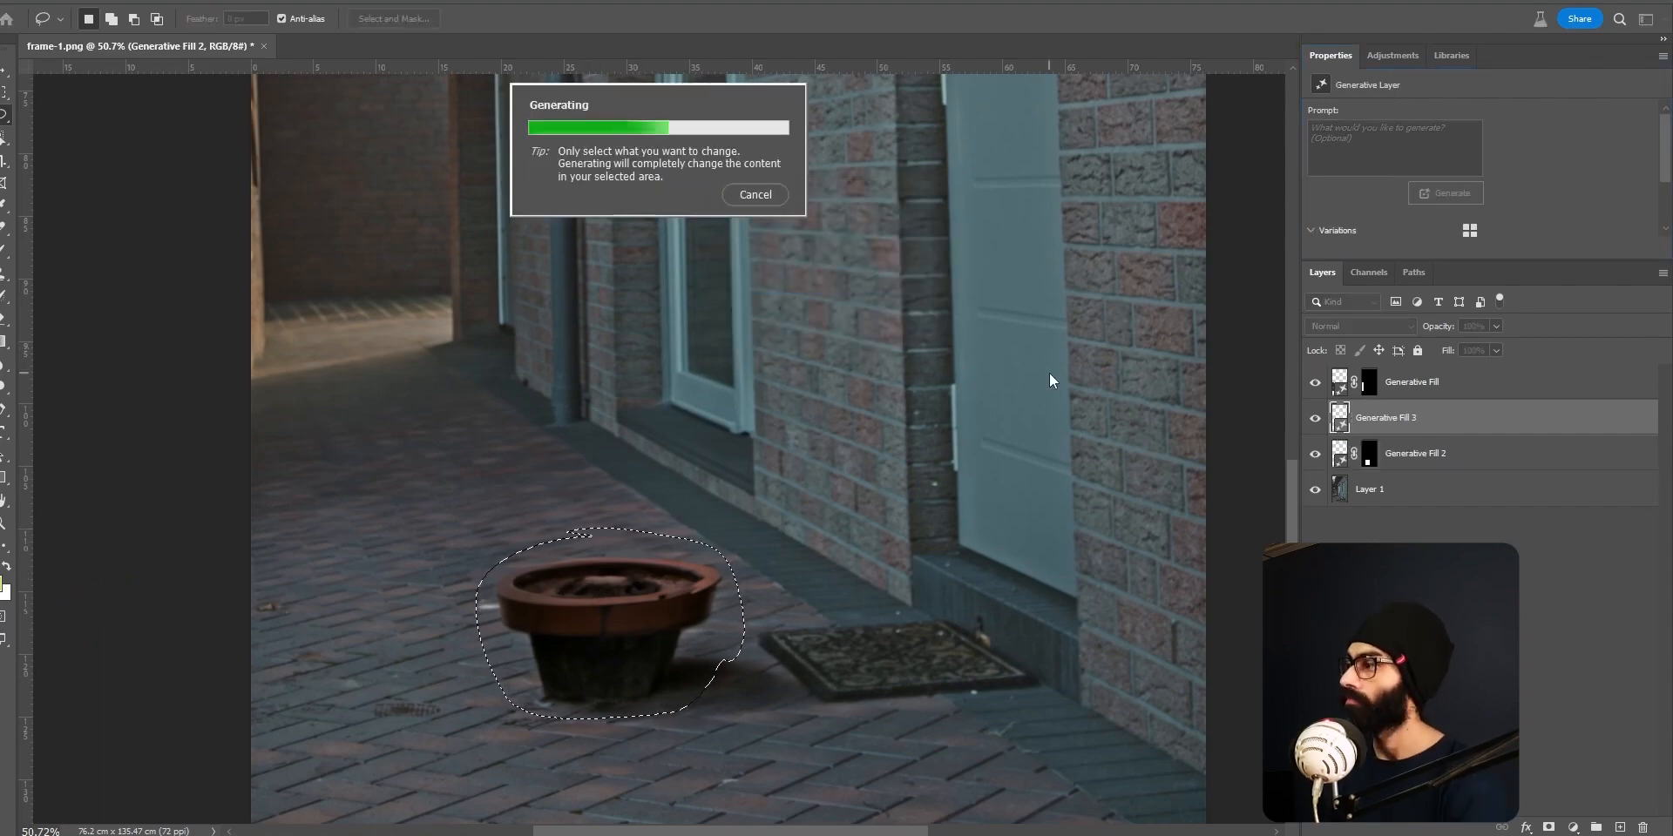
pyautogui.middleClick(730, 530)
pyautogui.middleClick(726, 599)
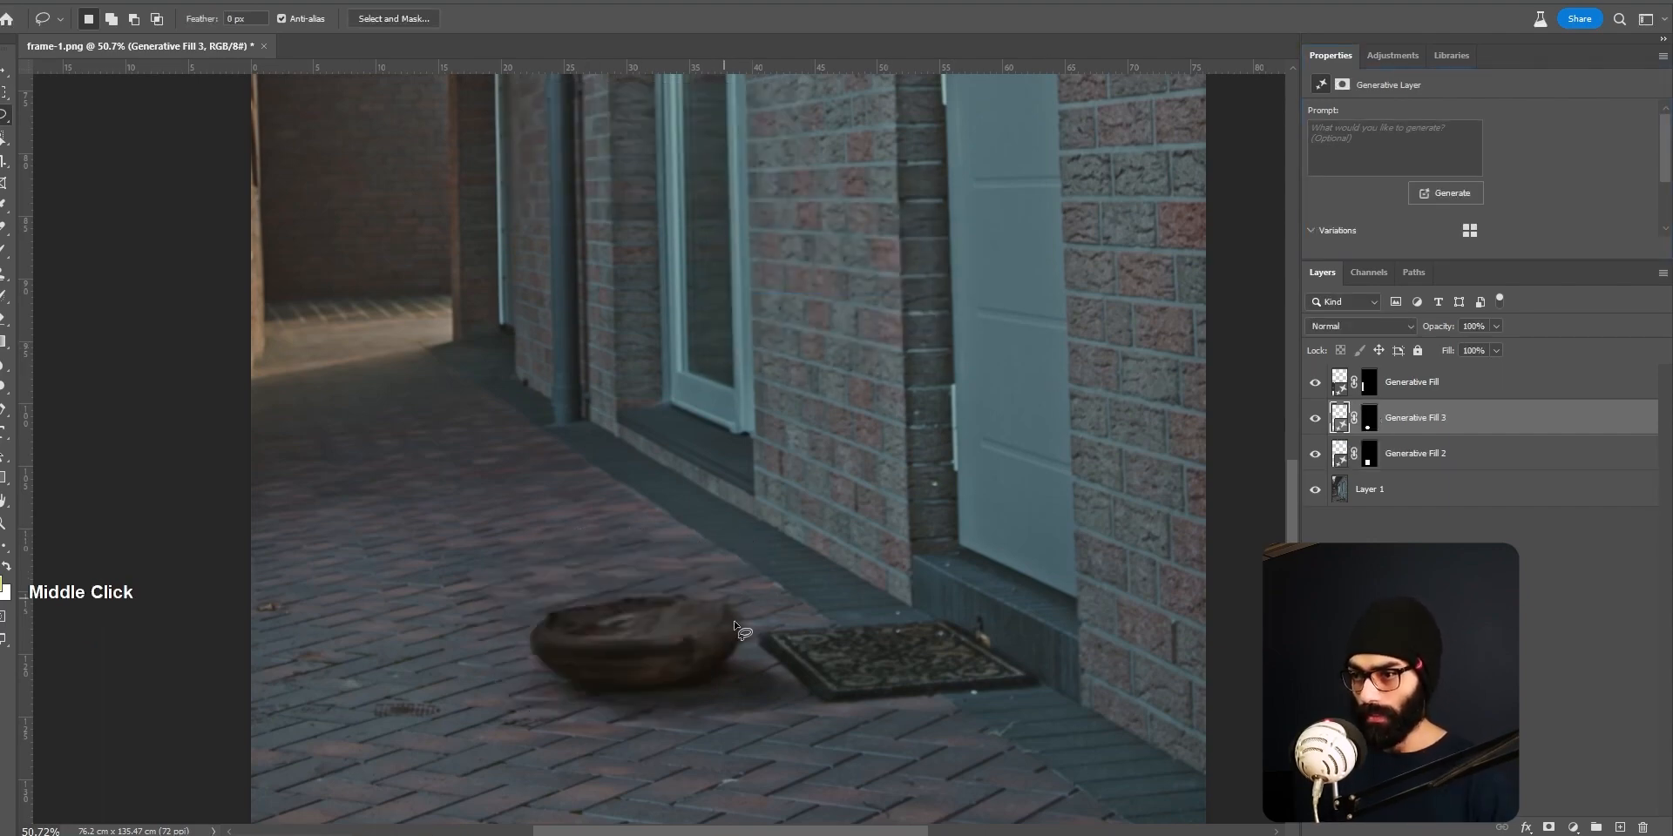
# Marquee the dark bowl on the pavement beside the doormat and replace it using Generative Fill without a prompt
pyautogui.moveTo(725, 564); pyautogui.dragTo(720, 497, button='middle')
pyautogui.press('Return')
pyautogui.press('m')
pyautogui.moveTo(515, 511); pyautogui.dragTo(745, 646)
pyautogui.press('F17')
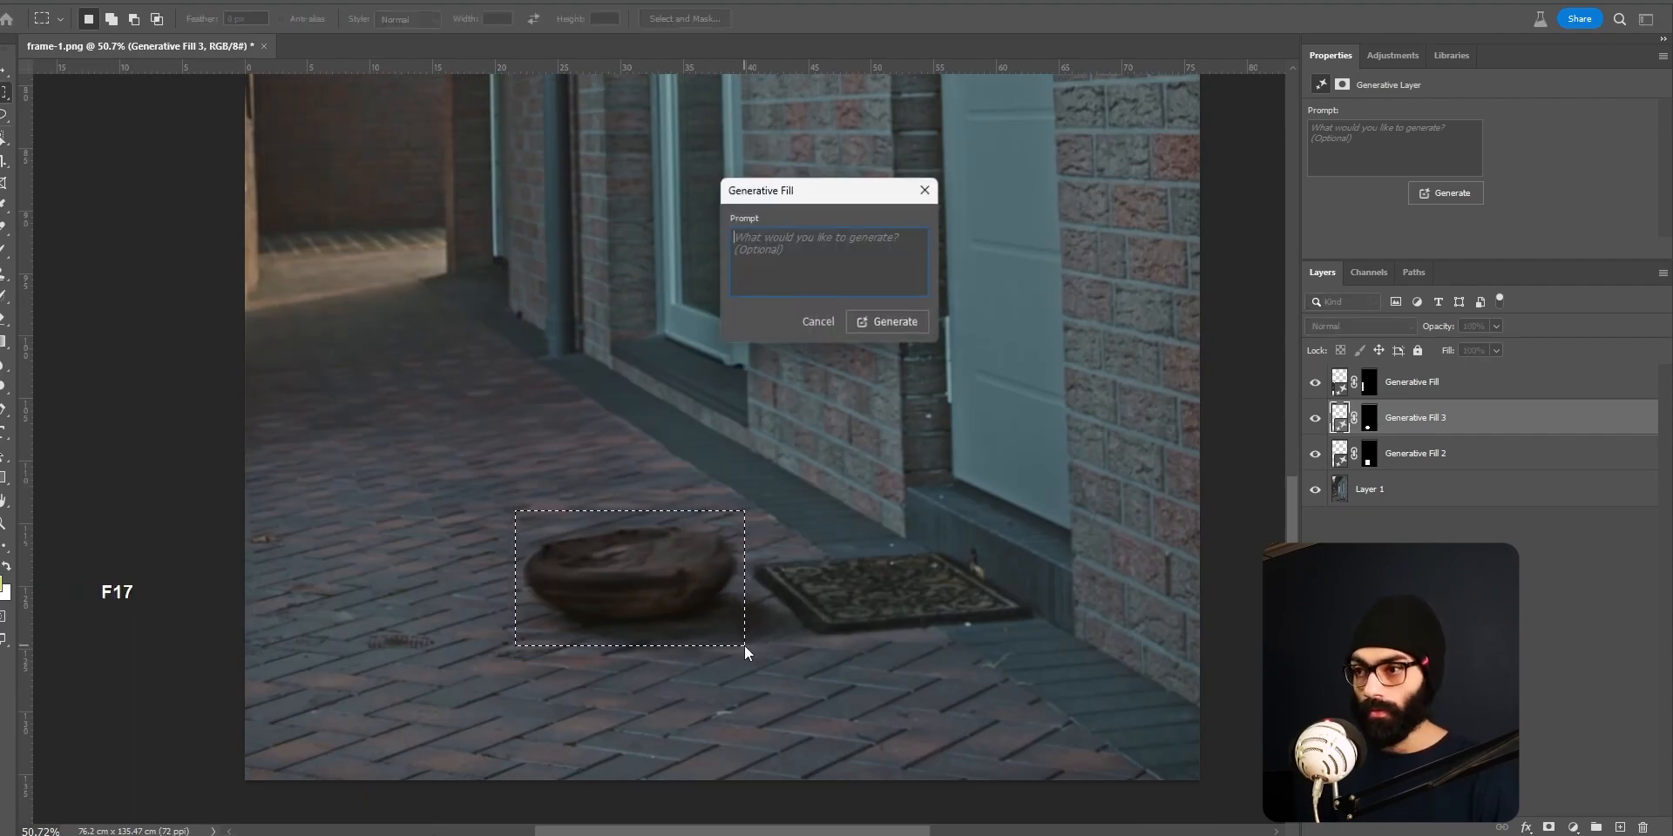
pyautogui.click(901, 323)
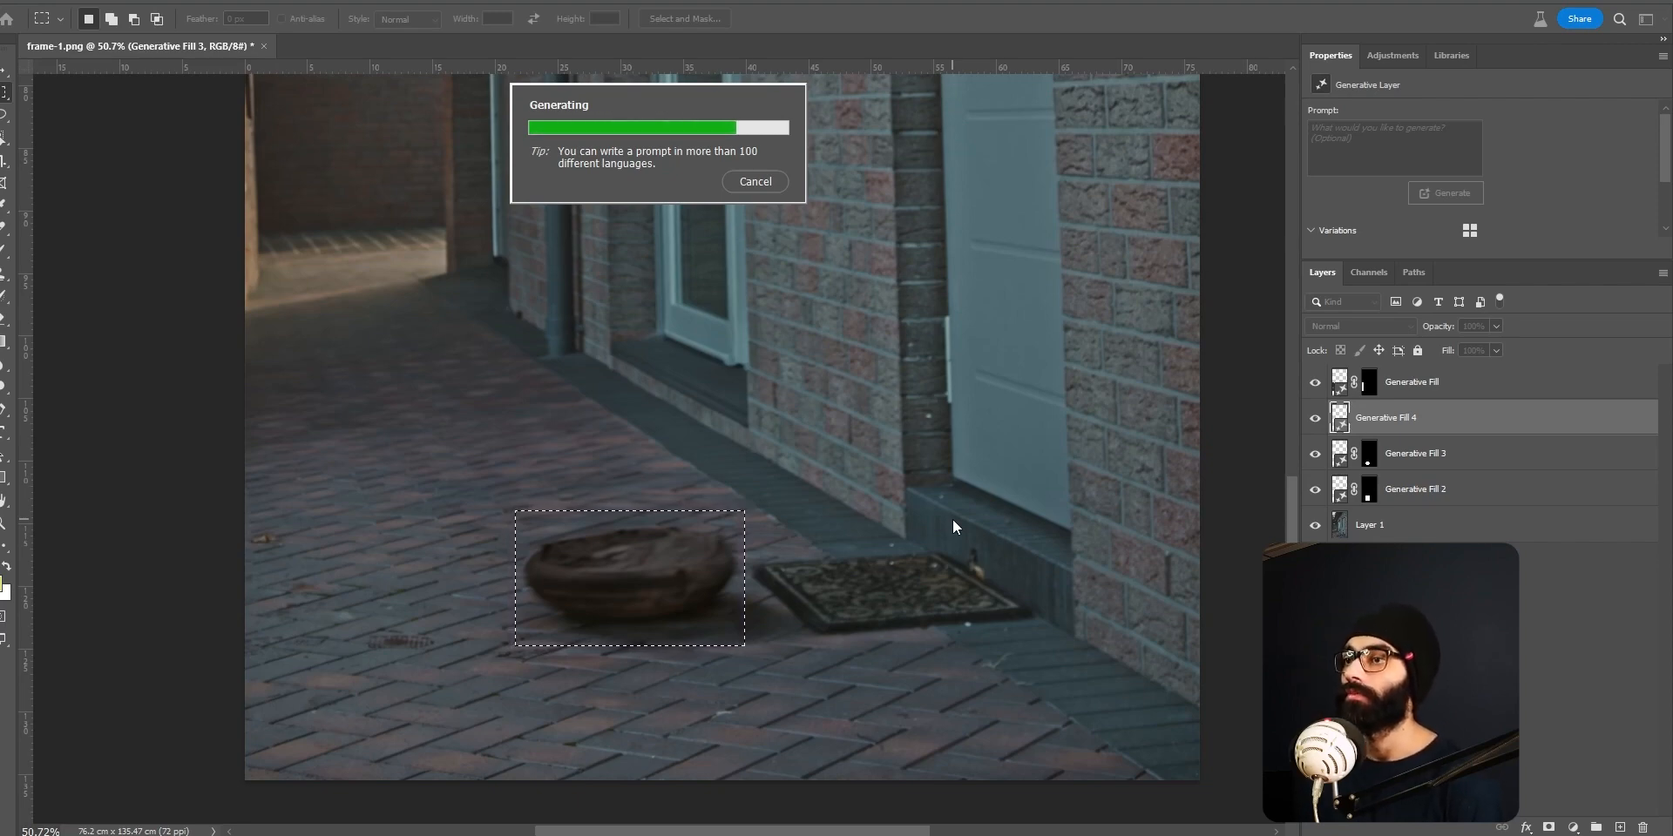
pyautogui.click(953, 519)
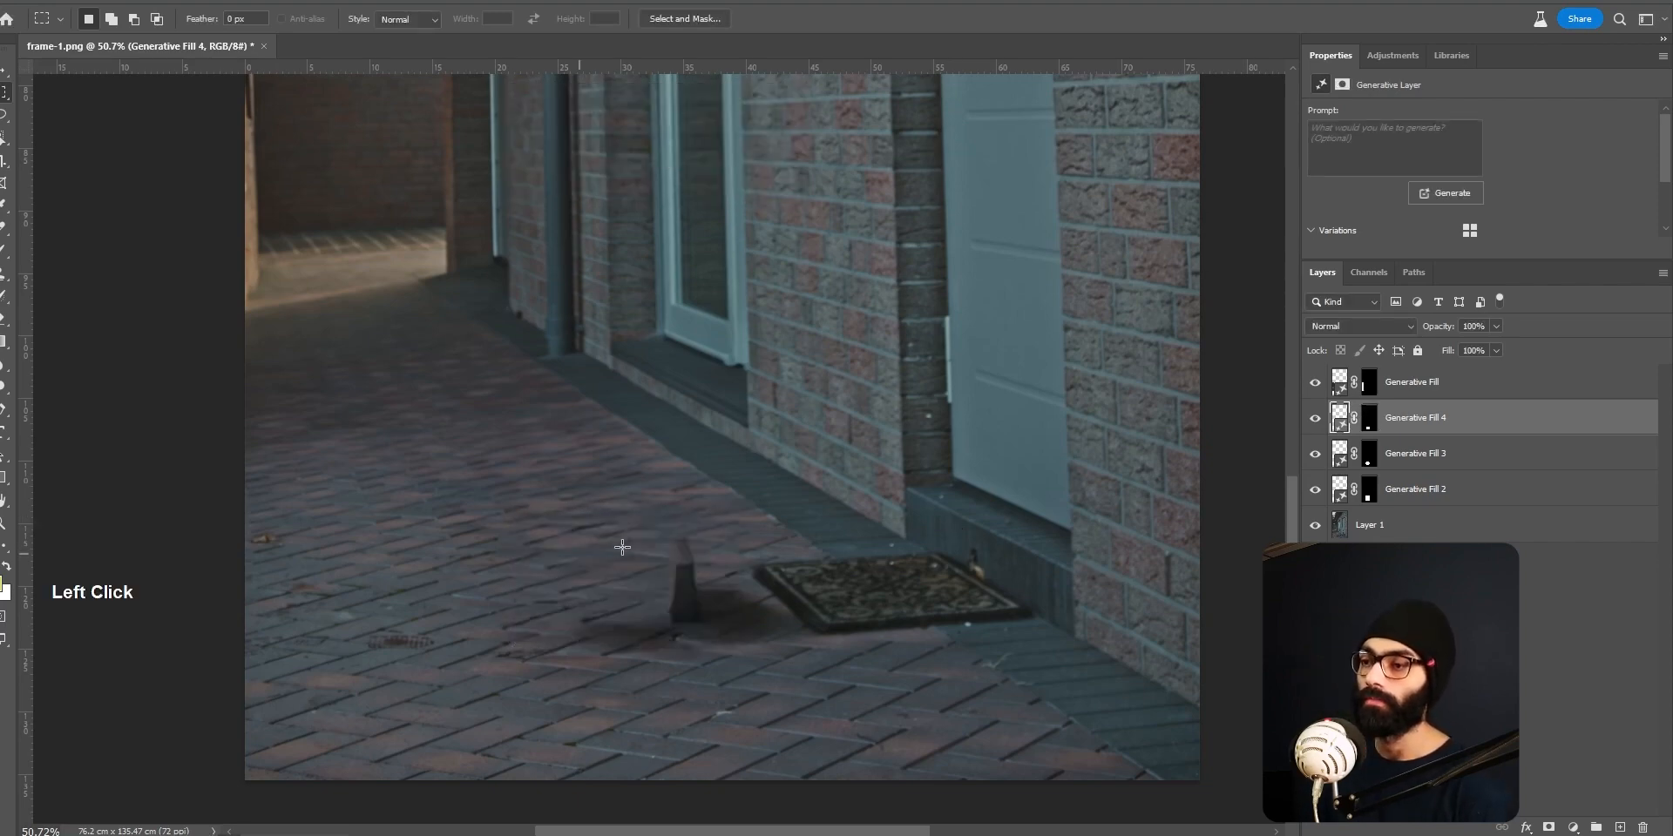
# Marquee the leftover cone-shaped object beside the doormat and run Generative Fill on it without a prompt
pyautogui.moveTo(726, 651); pyautogui.dragTo(726, 652)
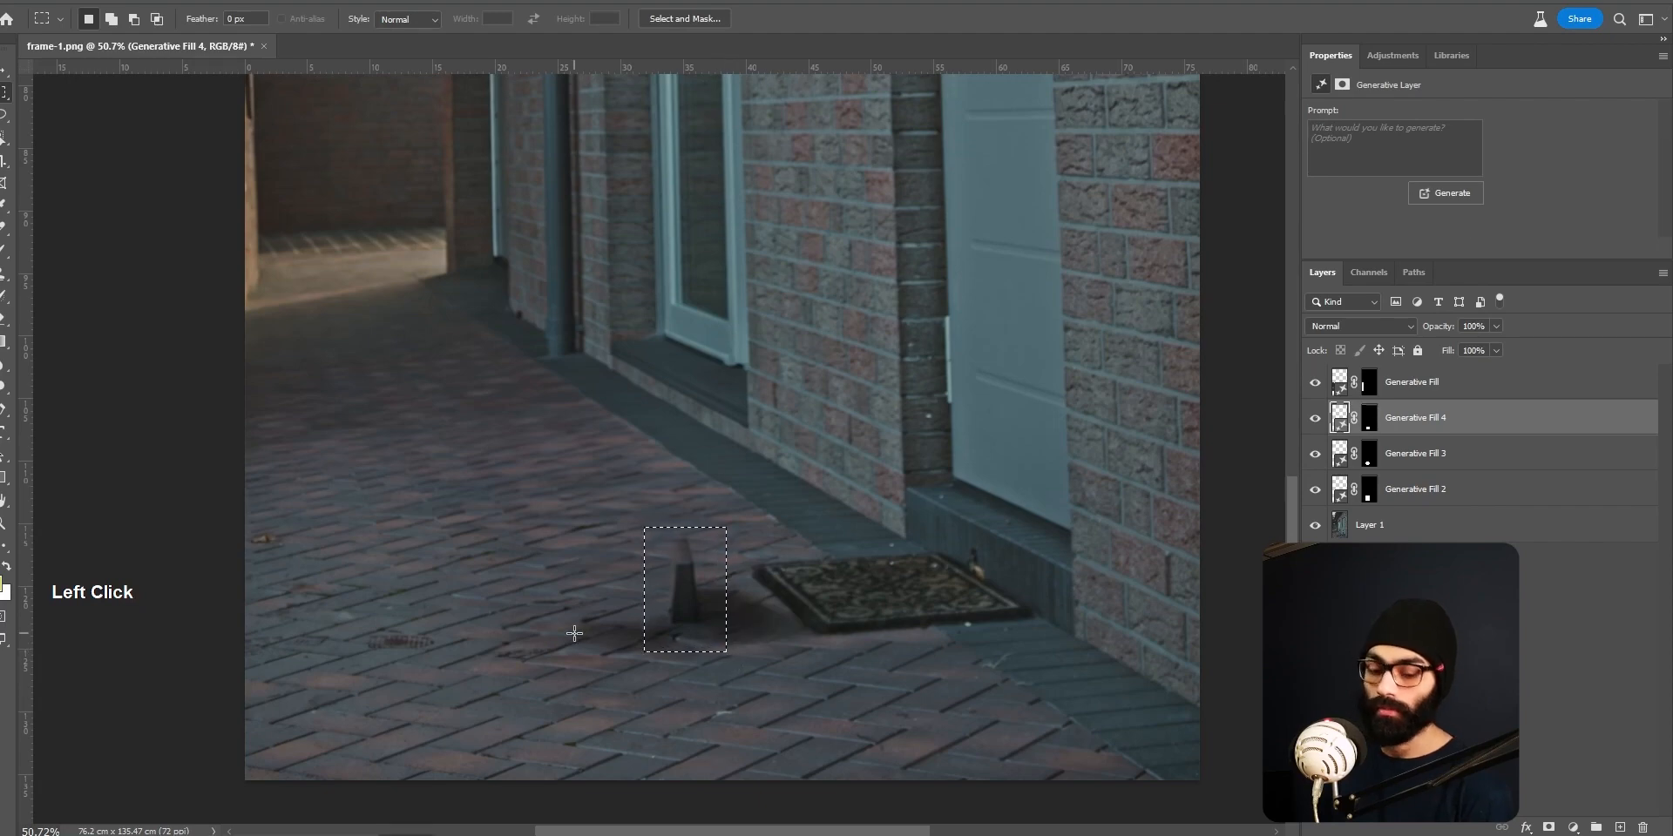
pyautogui.press('F17')
pyautogui.click(919, 324)
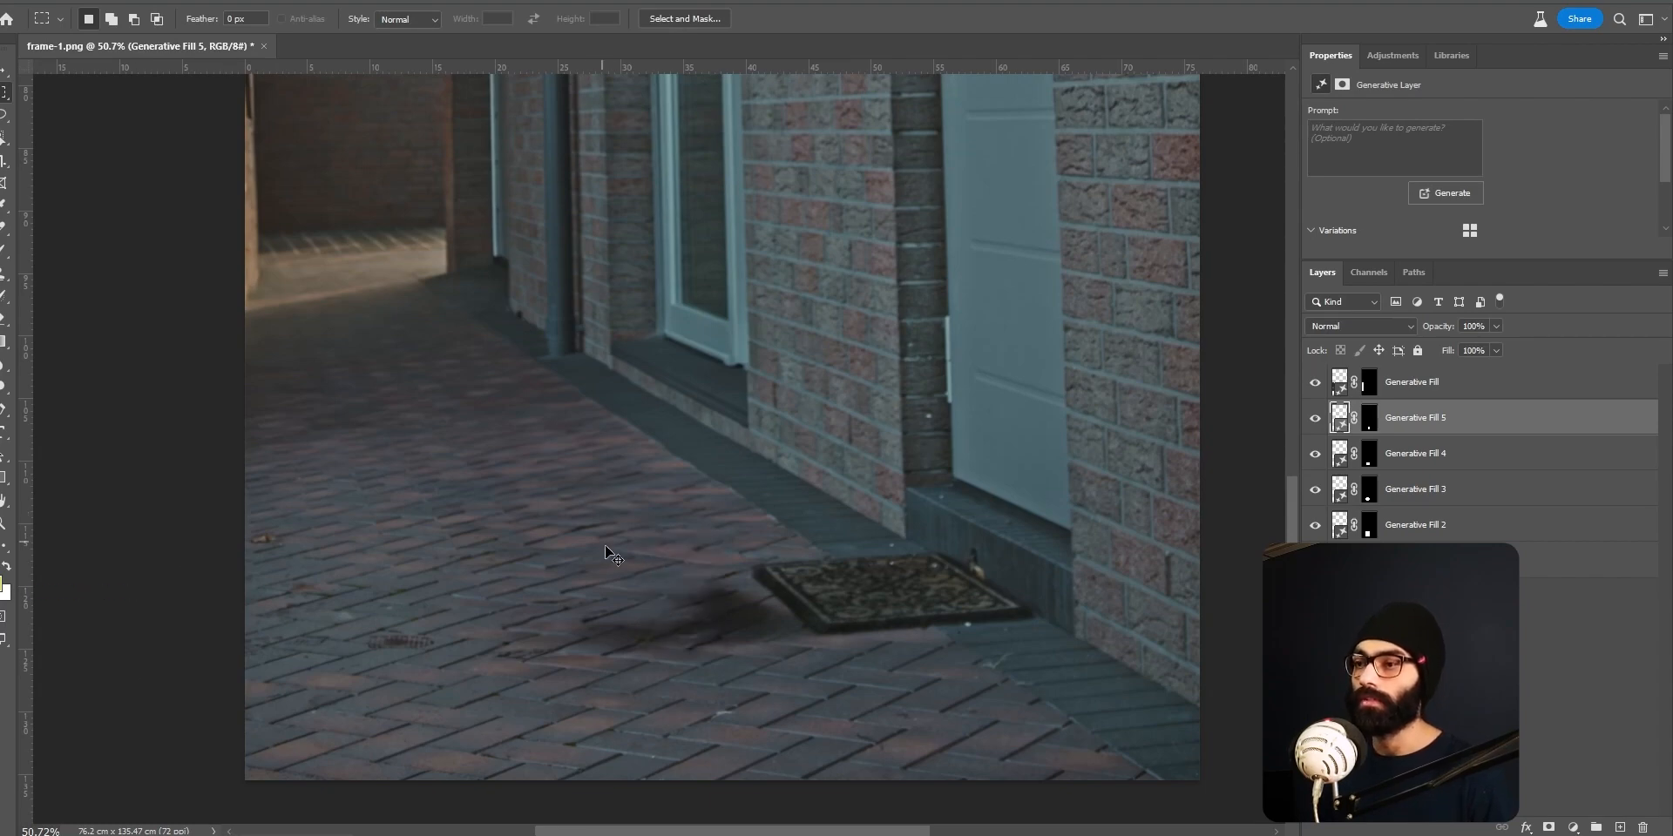
pyautogui.moveTo(639, 463); pyautogui.dragTo(644, 534, button='middle')
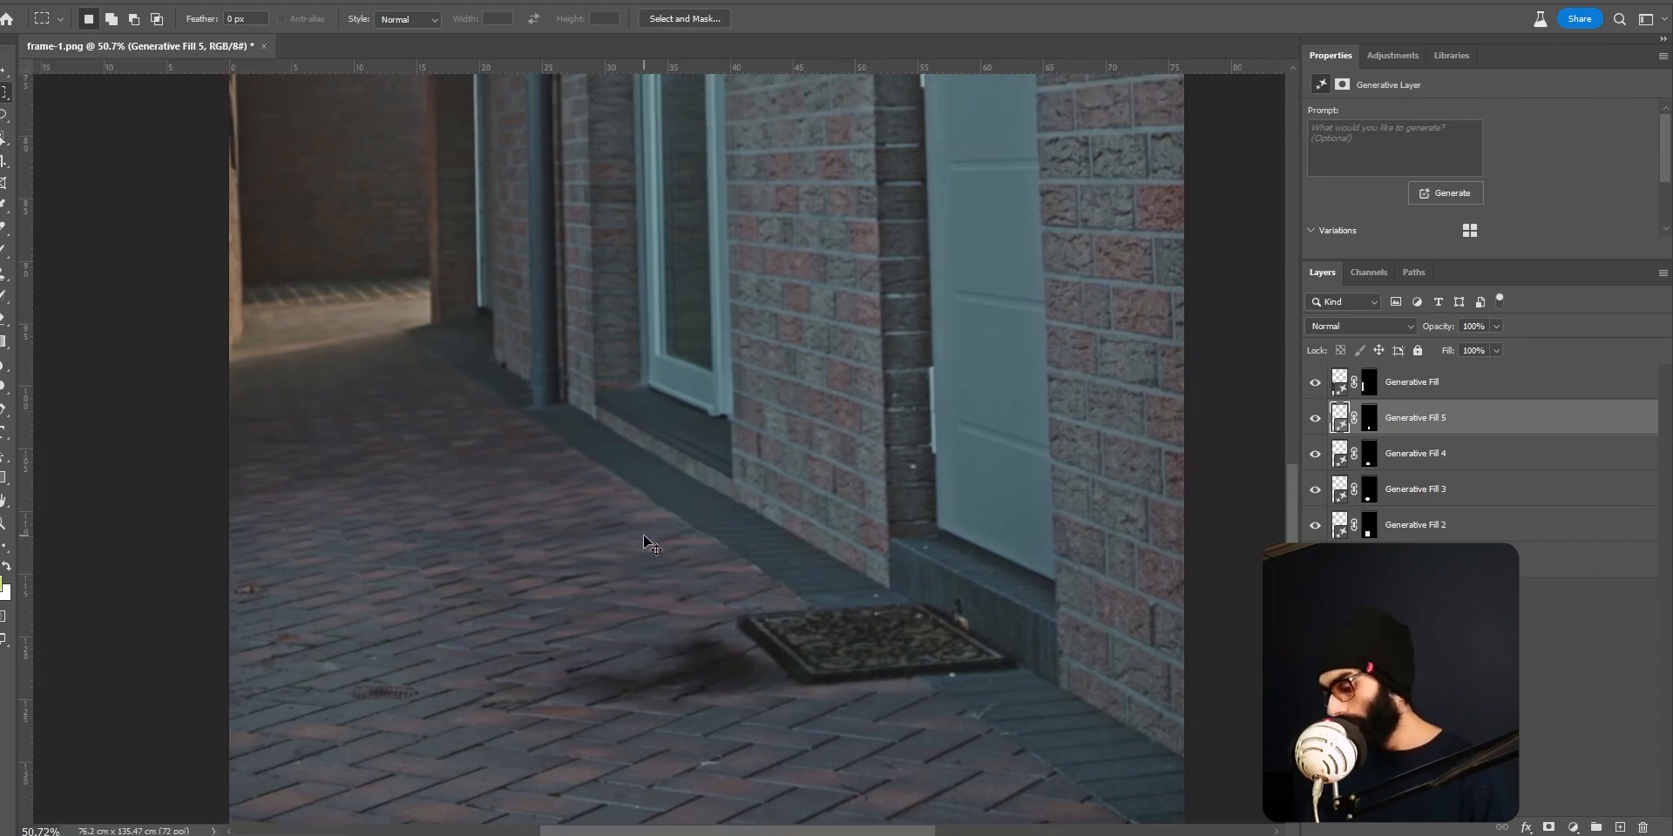
# Lasso the dark shadow next to the doormat and remove it using Generative Fill without a prompt
pyautogui.hotkey('ctrl', '0')
pyautogui.press('l')
pyautogui.moveTo(608, 716)
pyautogui.mouseDown()
pyautogui.moveTo(593, 747)
pyautogui.moveTo(647, 781)
pyautogui.moveTo(691, 766)
pyautogui.mouseUp()
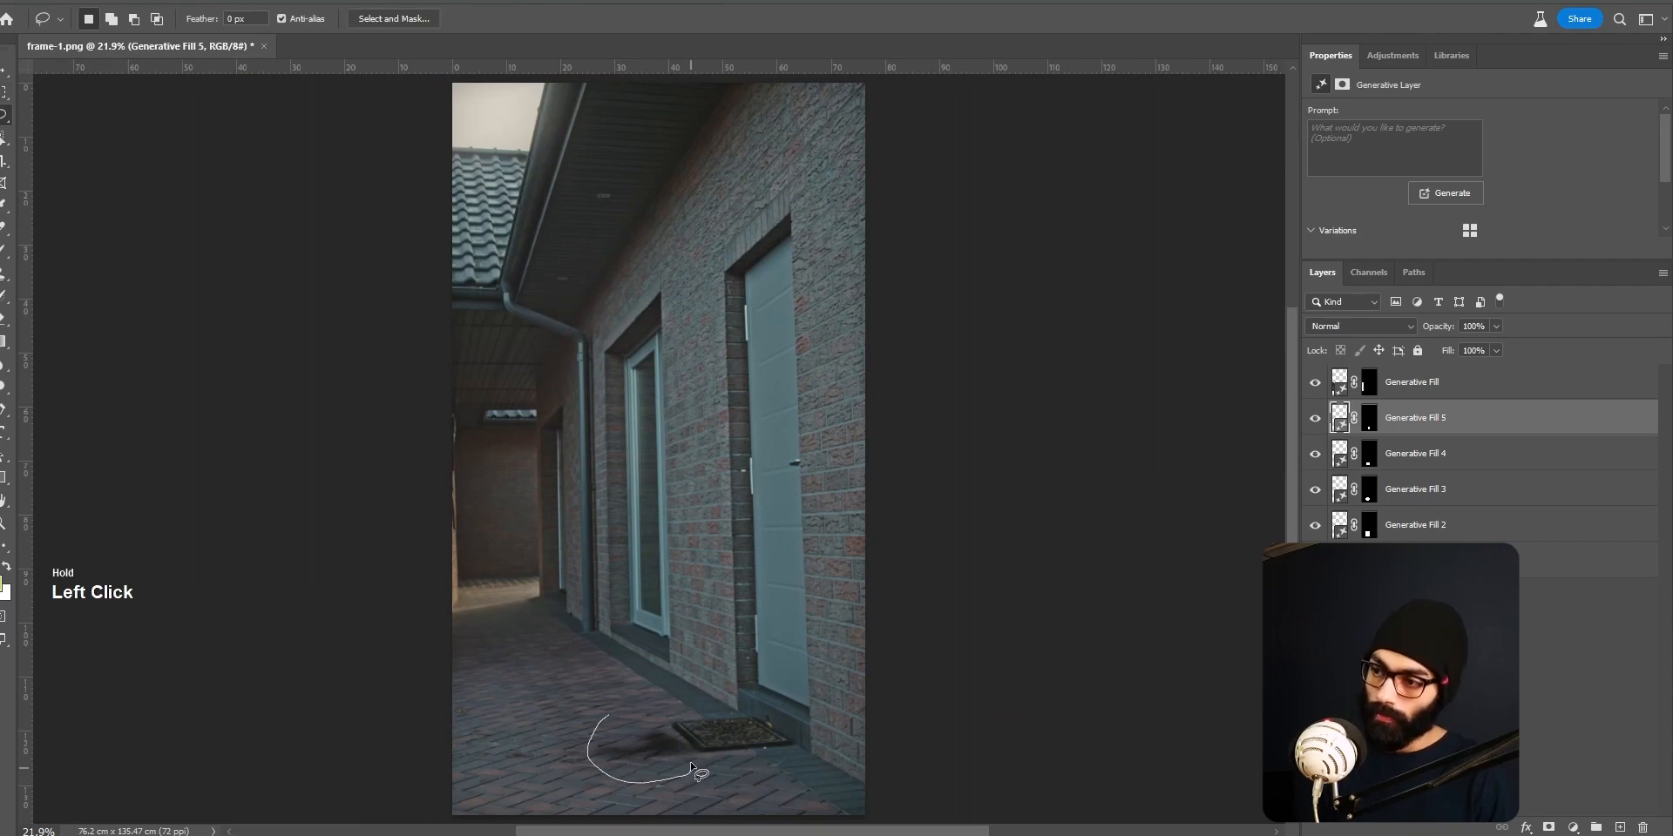
pyautogui.moveTo(623, 714); pyautogui.dragTo(620, 710)
pyautogui.press('F17')
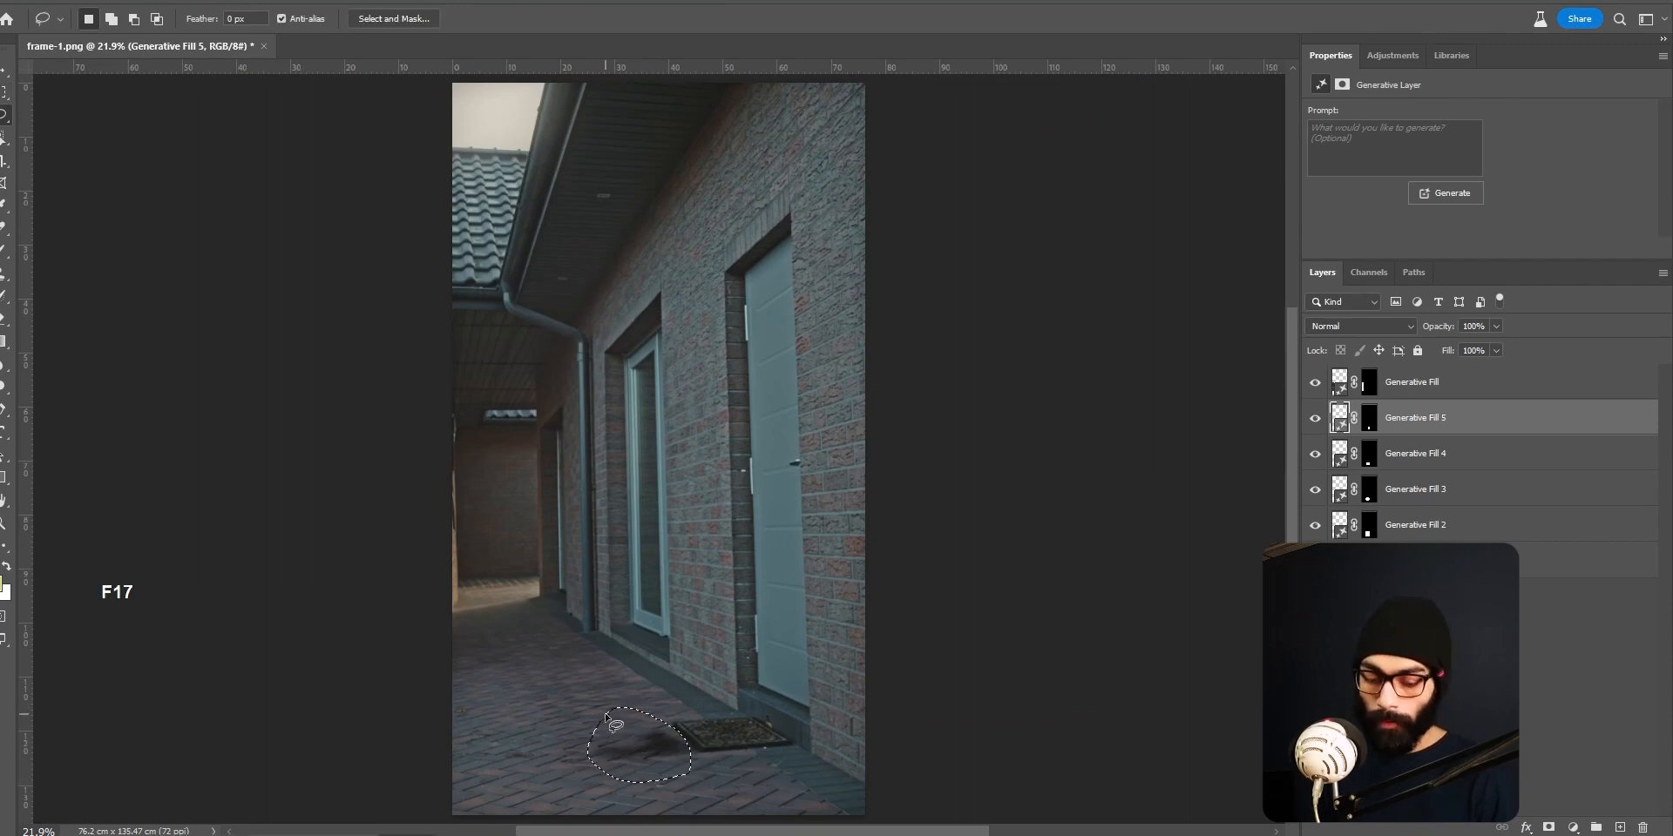
pyautogui.click(884, 323)
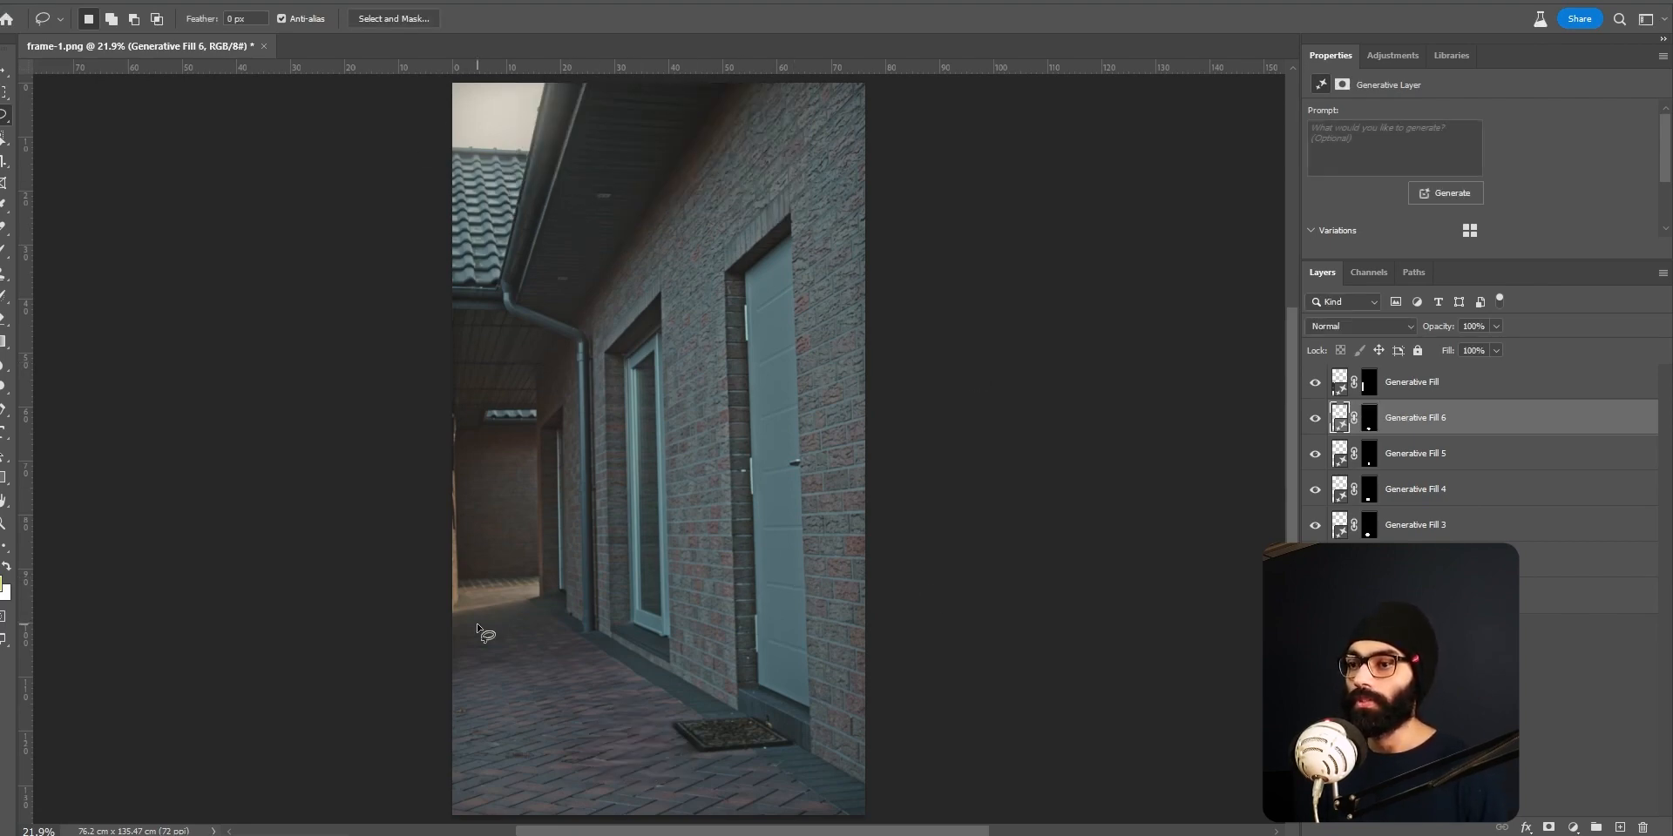
# Select all layers, from Generative Fill down to Layer 1, and convert them into a single smart object
pyautogui.click(7, 73)
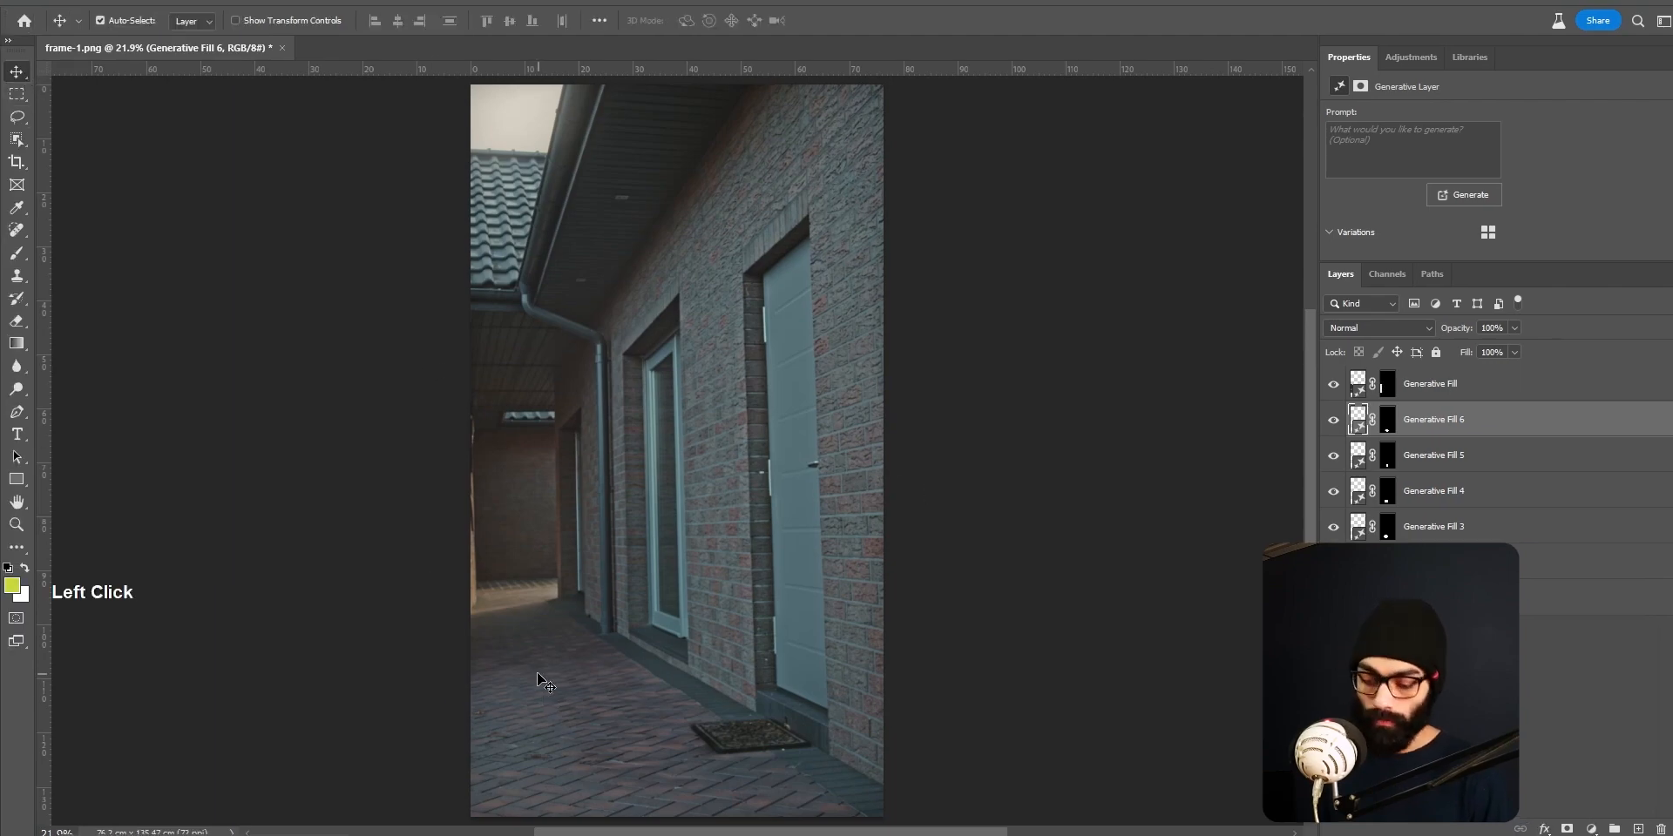
pyautogui.press('p')
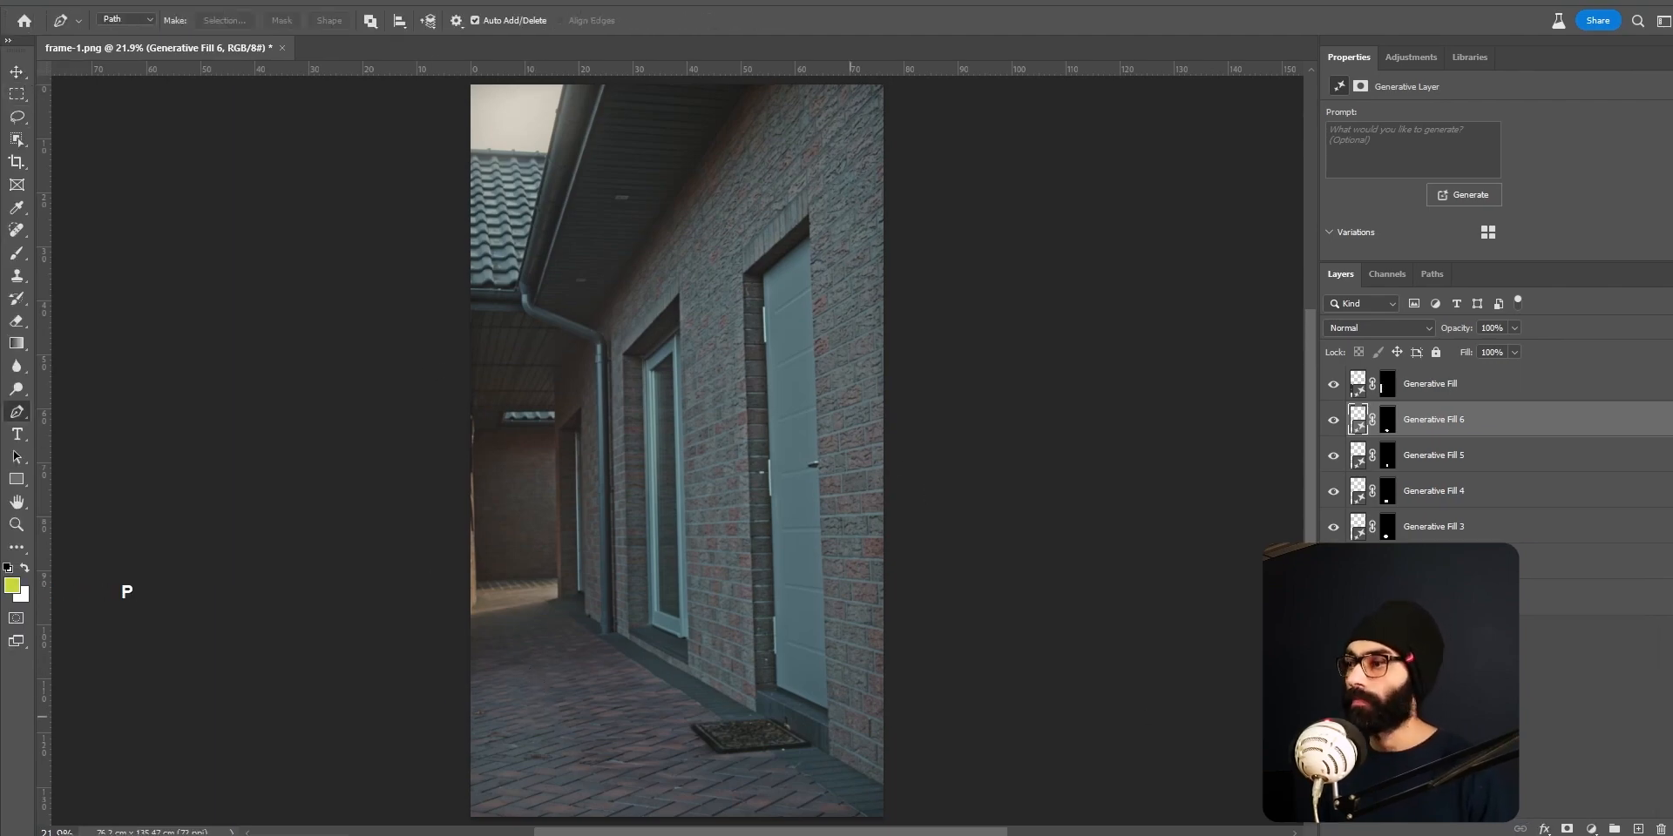
pyautogui.click(1507, 394)
pyautogui.keyDown('shift'); pyautogui.click(1500, 597); pyautogui.keyUp('shift')
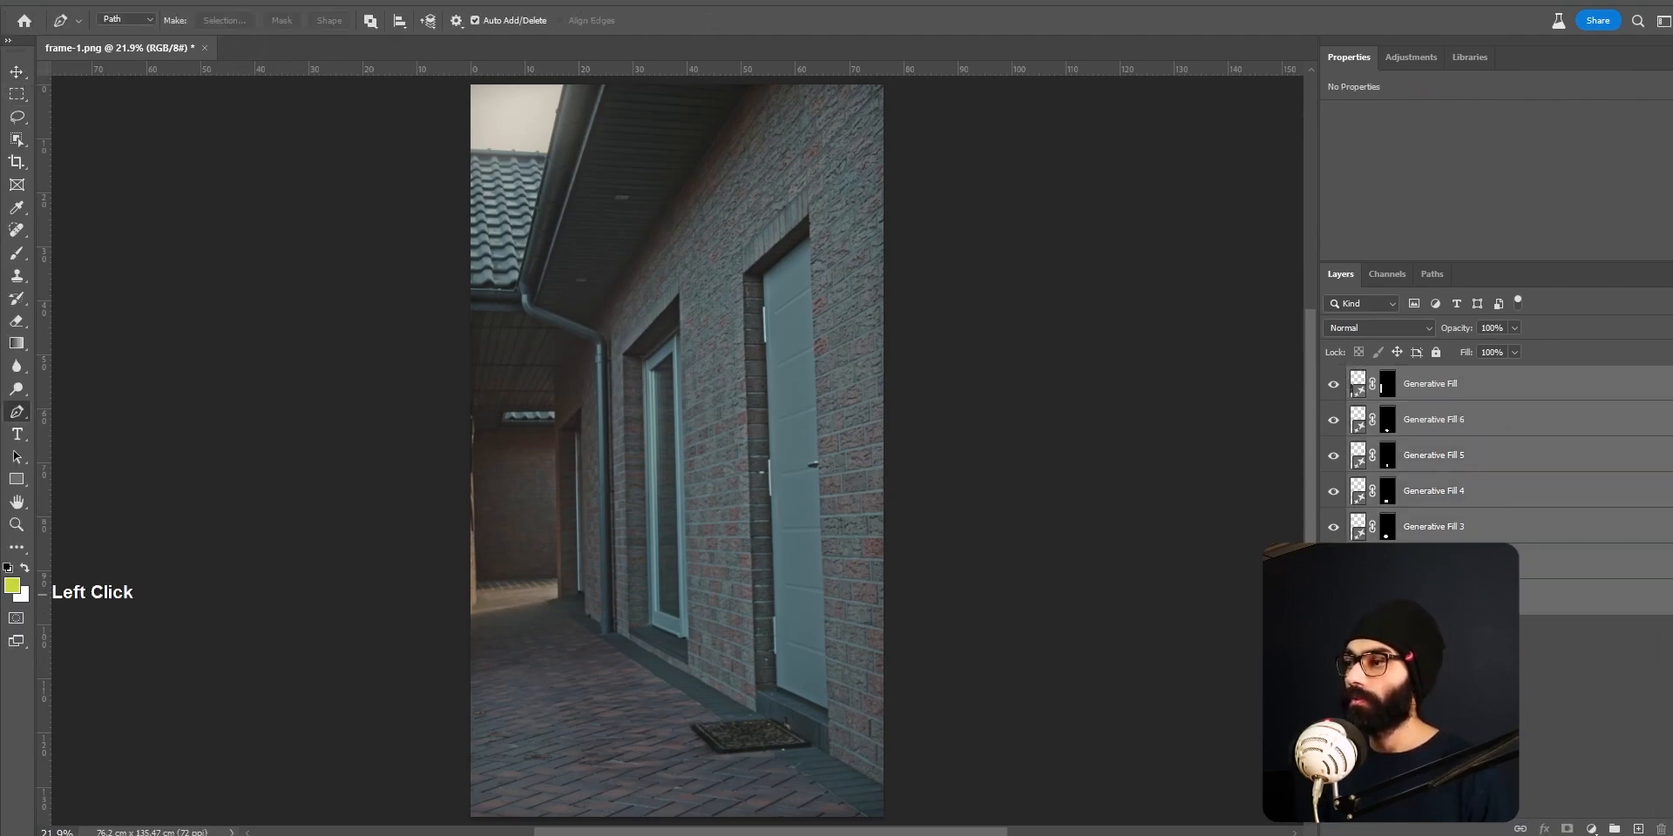
pyautogui.click(263, 4)
pyautogui.click(288, 35)
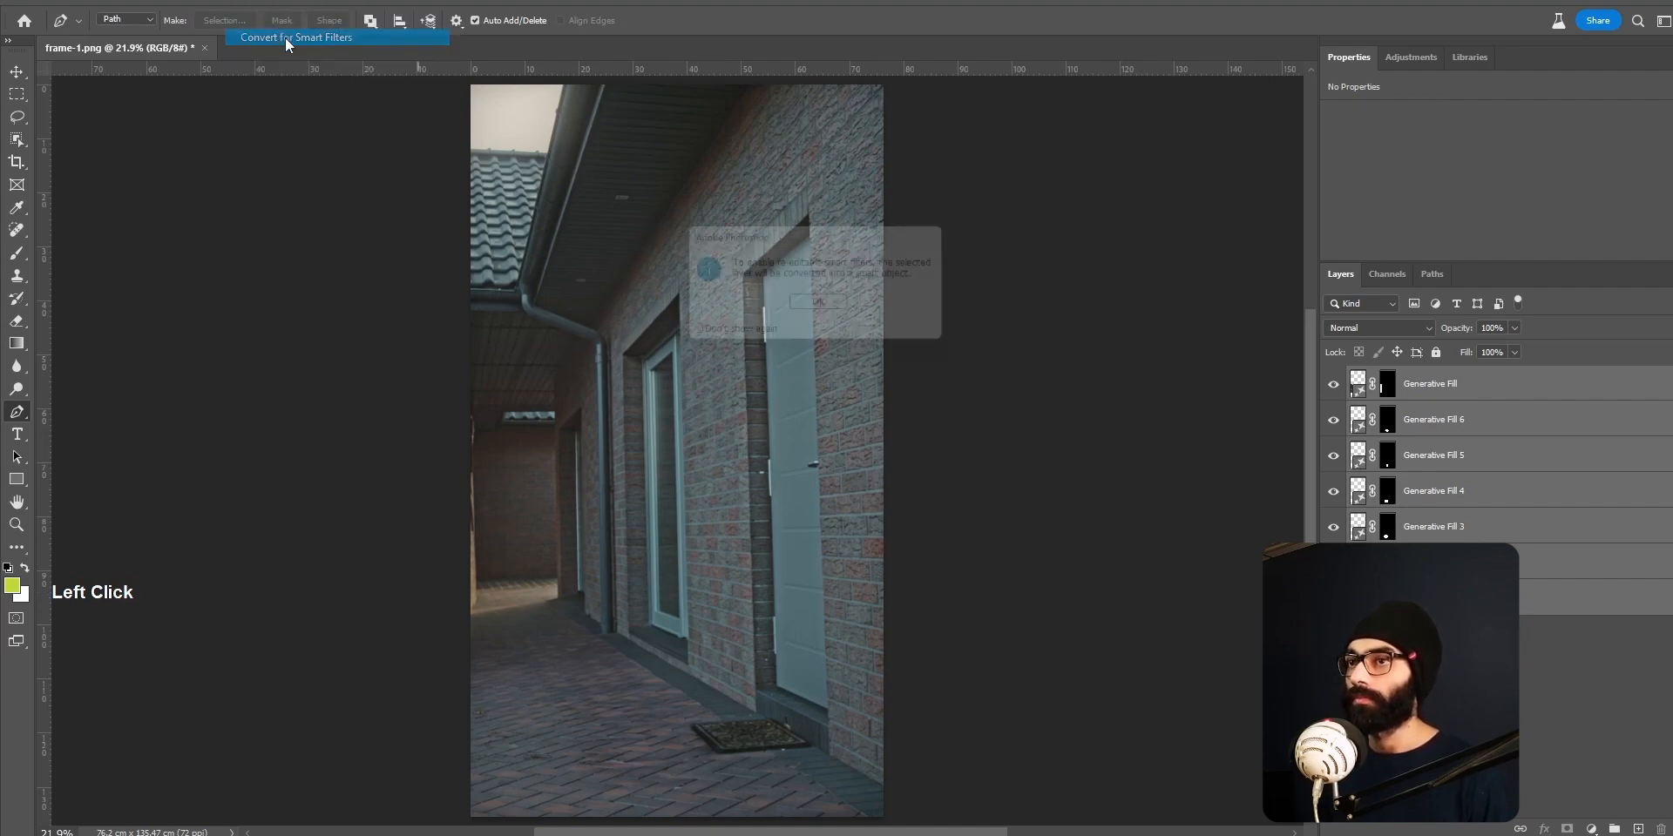
pyautogui.click(825, 309)
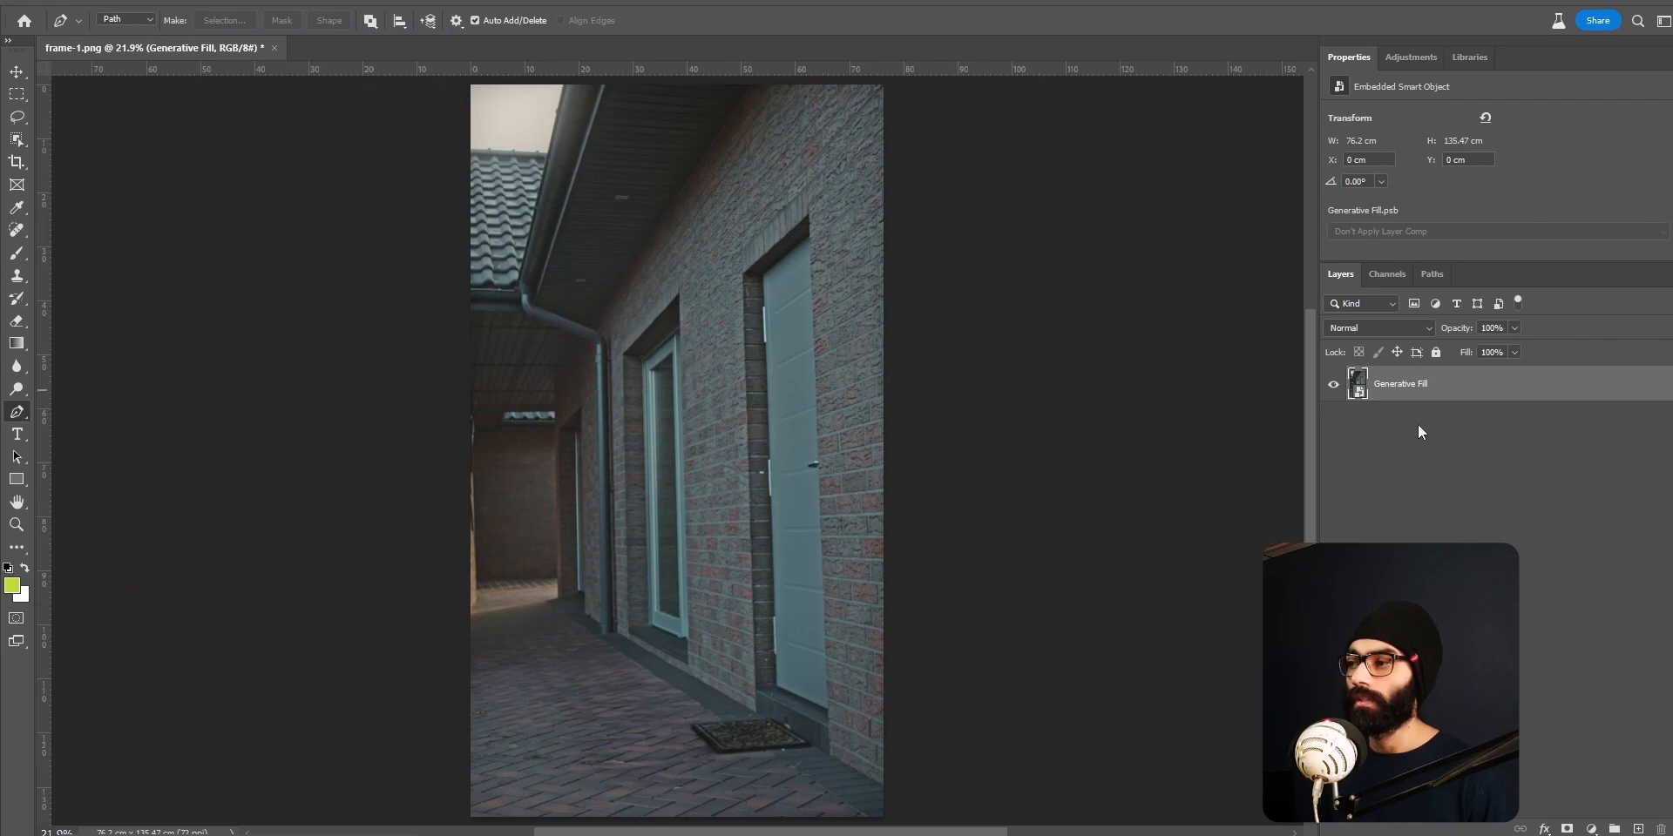
# Duplicate the Generative Fill smart object without a layer mask and hide the original underneath
pyautogui.click(1566, 828)
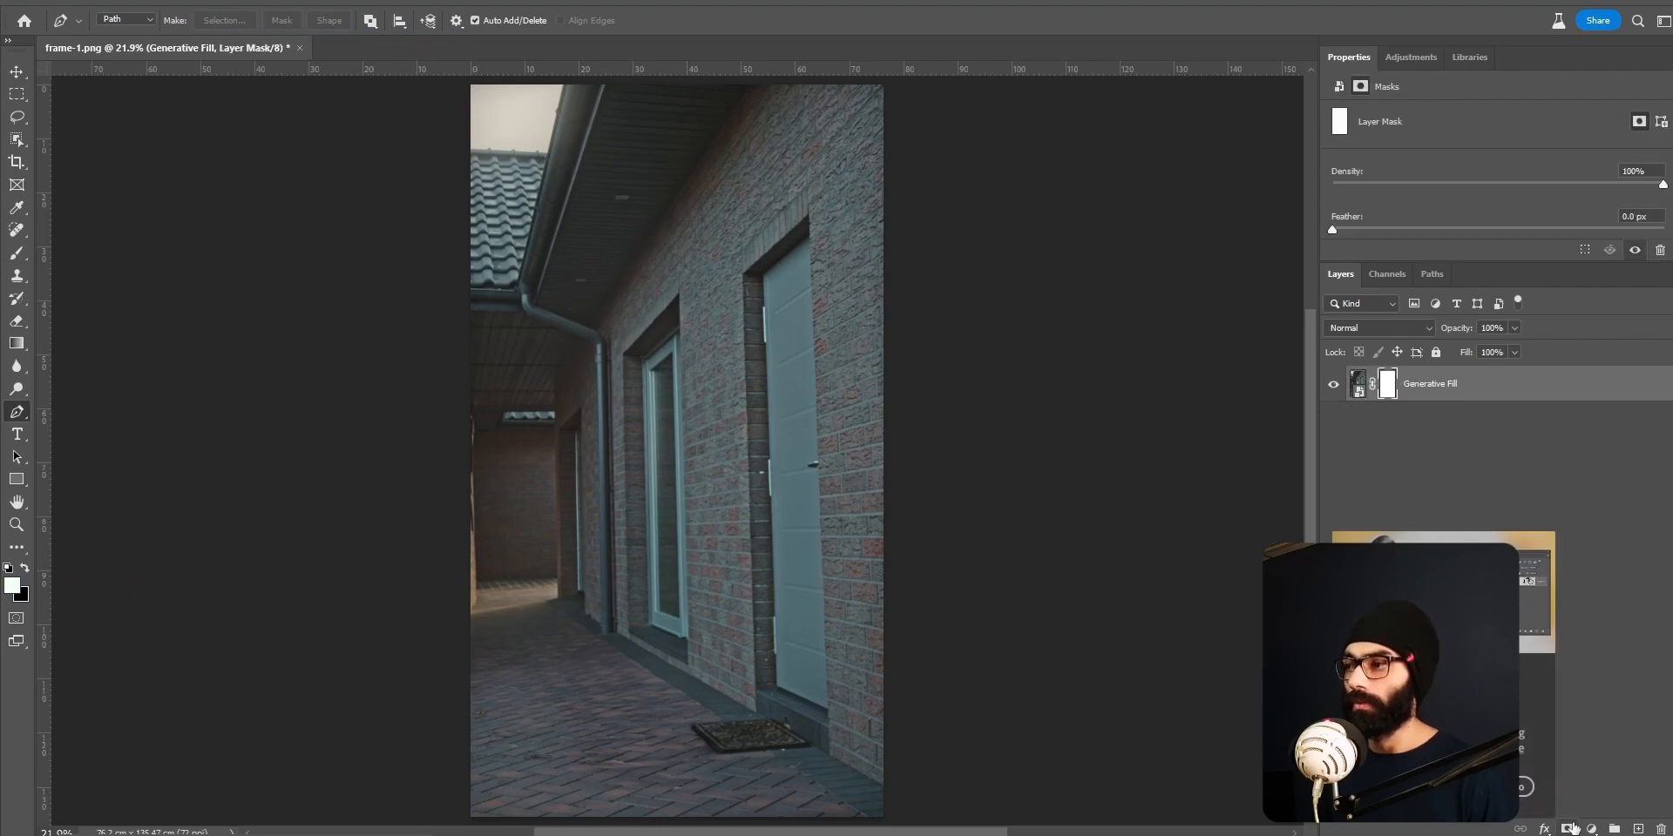
pyautogui.hotkey('ctrl', 'z')
pyautogui.moveTo(577, 656); pyautogui.dragTo(458, 612)
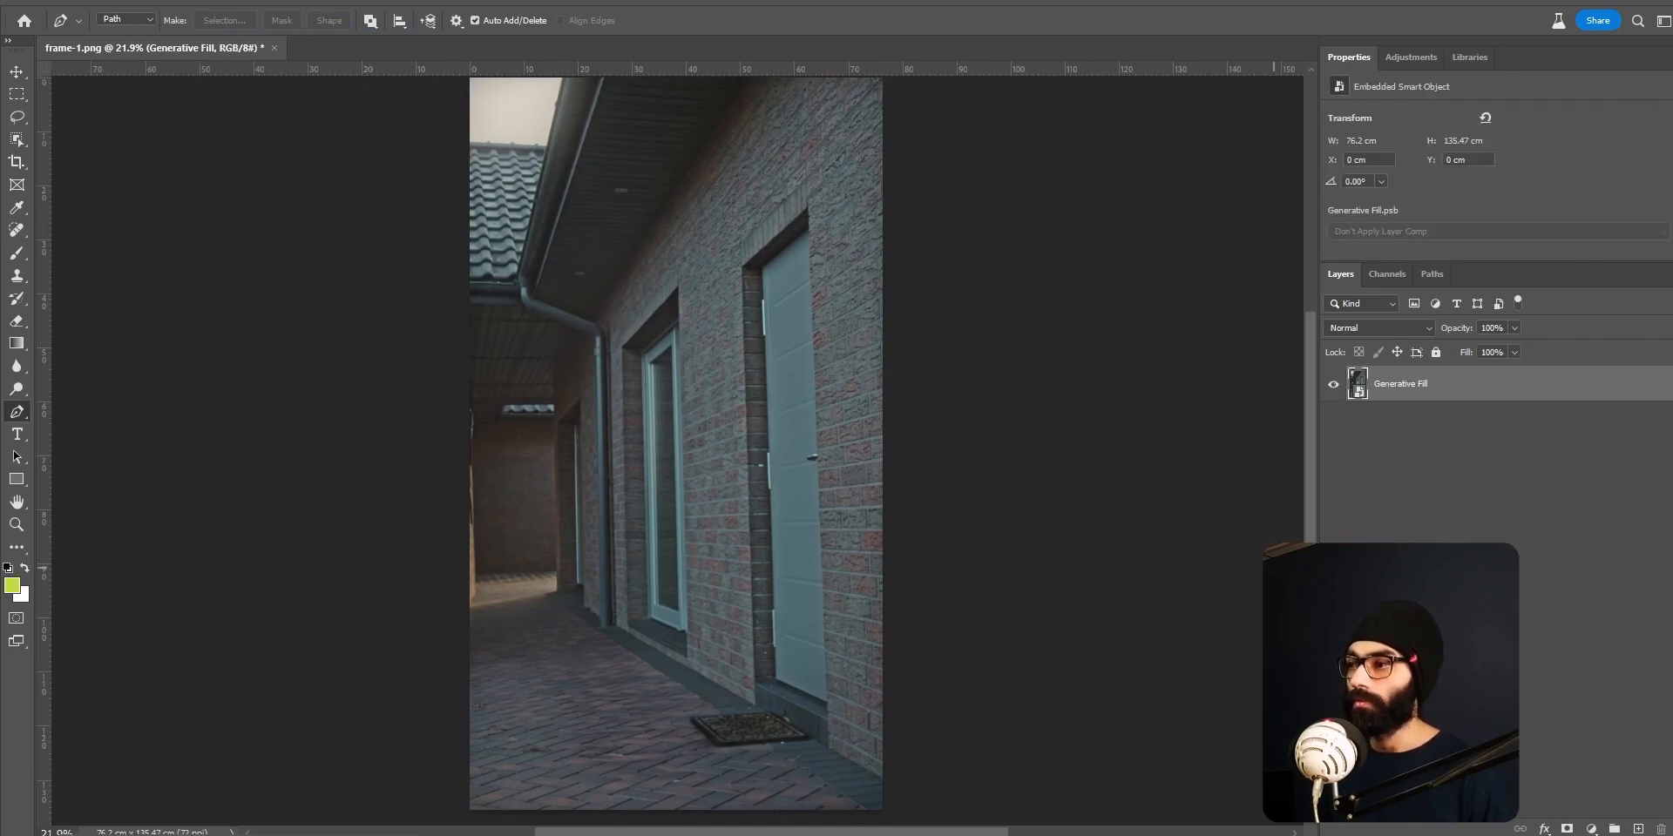
pyautogui.hotkey('ctrl', 'j')
pyautogui.click(1331, 422)
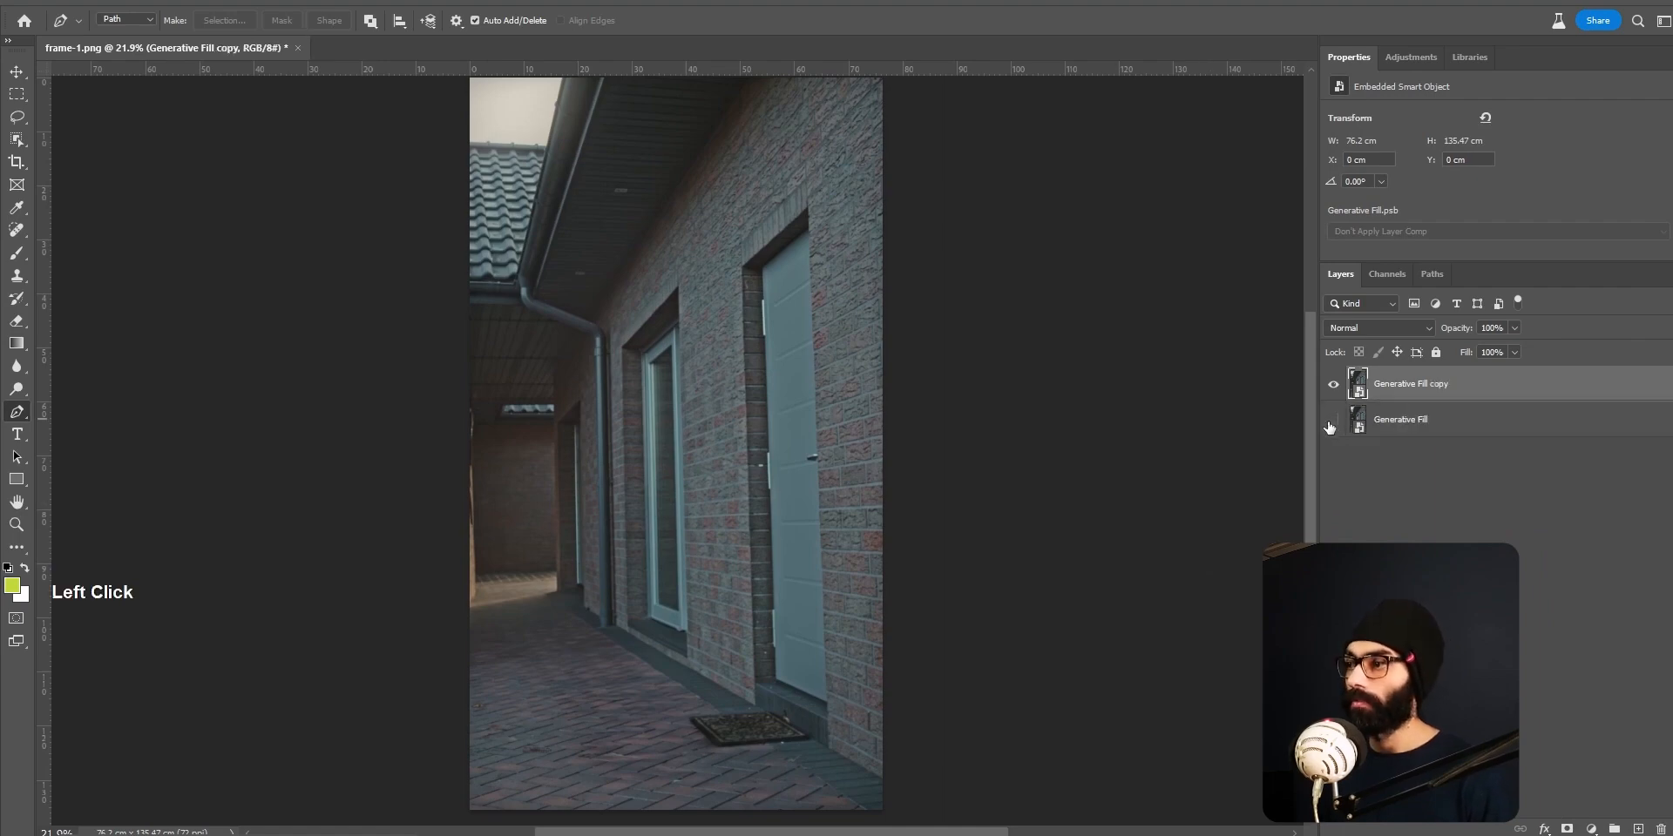
# Outline the paved ground along the back wall and house base with a Pen path, and mask Generative Fill copy to that selection
pyautogui.click(461, 579)
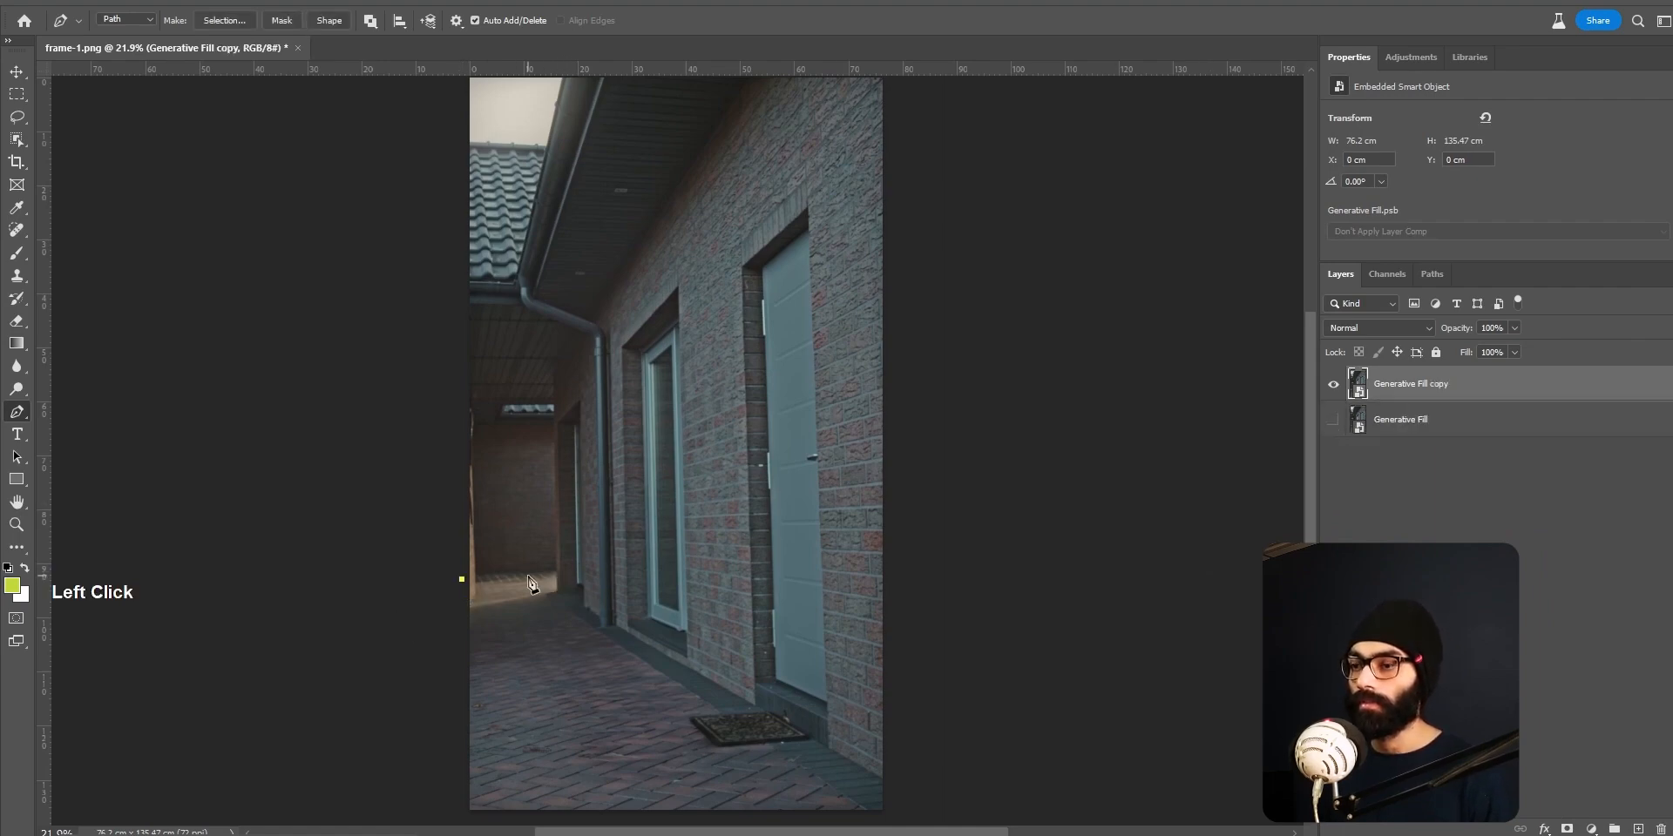
pyautogui.click(555, 574)
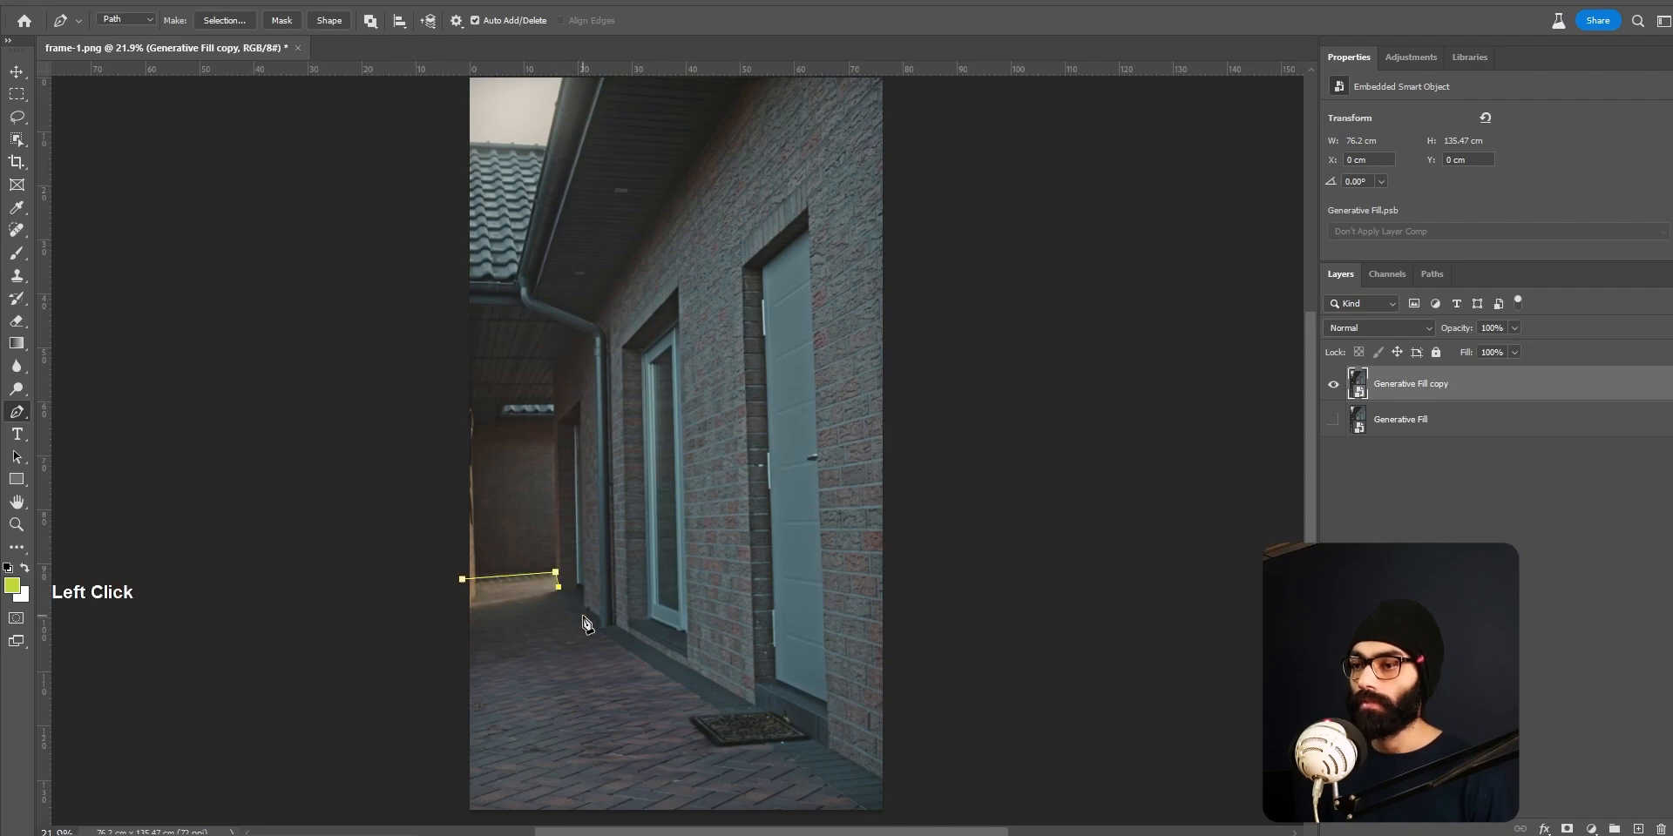
pyautogui.click(744, 699)
pyautogui.click(887, 780)
pyautogui.click(890, 809)
pyautogui.click(456, 816)
pyautogui.click(462, 579)
pyautogui.press('Return')
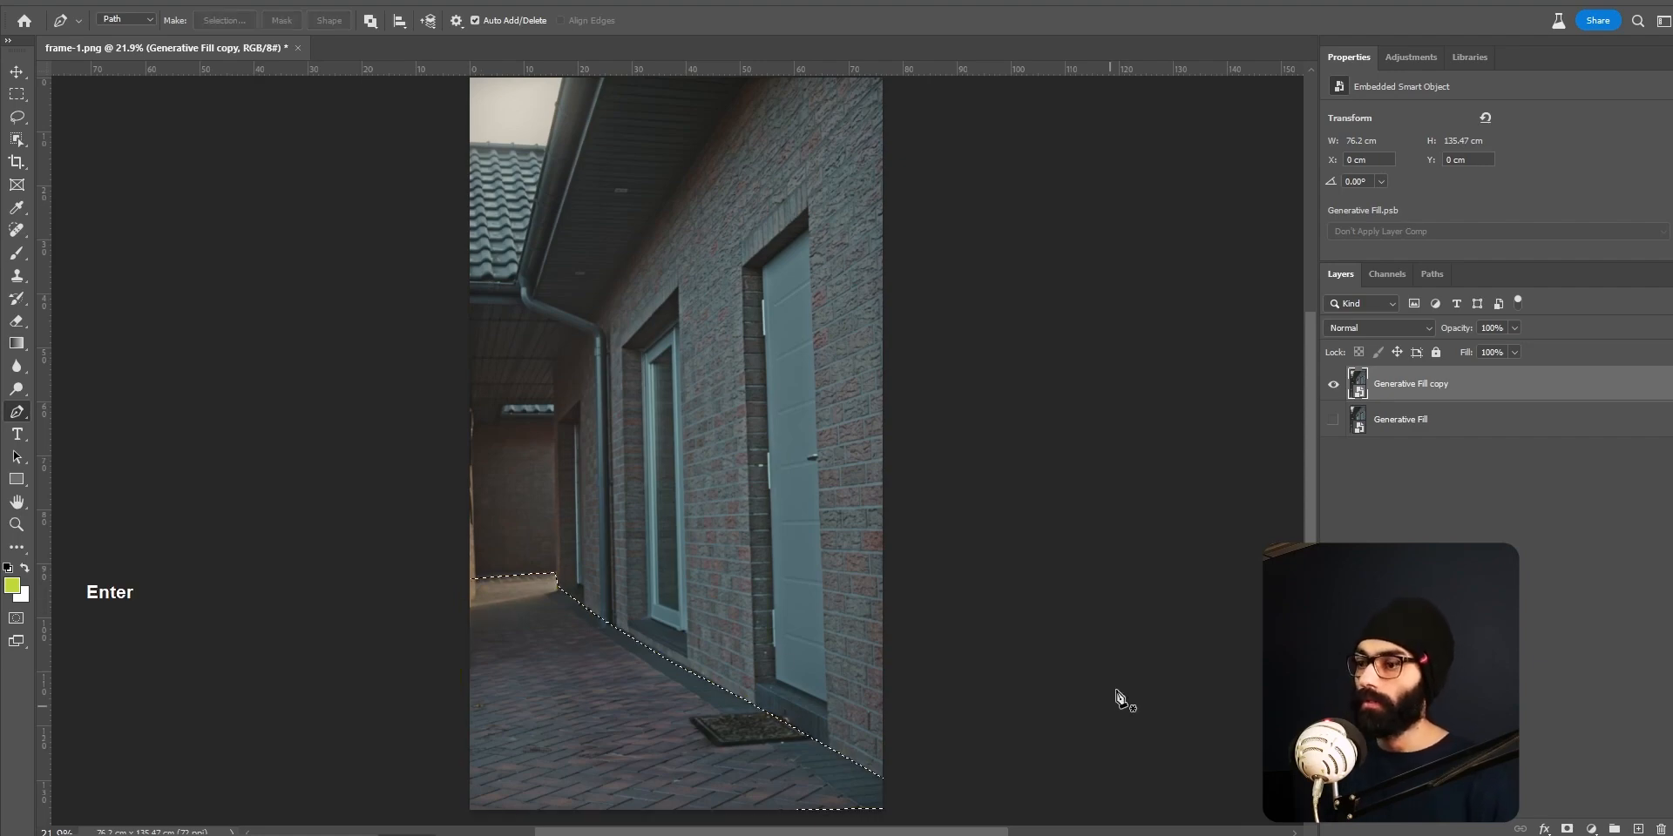
pyautogui.click(1566, 829)
# Lasso the bluish downpipe remnant on the ground's upper edge and replace it using Generative Fill without a prompt
pyautogui.press('l')
pyautogui.moveTo(589, 667); pyautogui.dragTo(581, 575)
pyautogui.scroll(5, 697, 666)
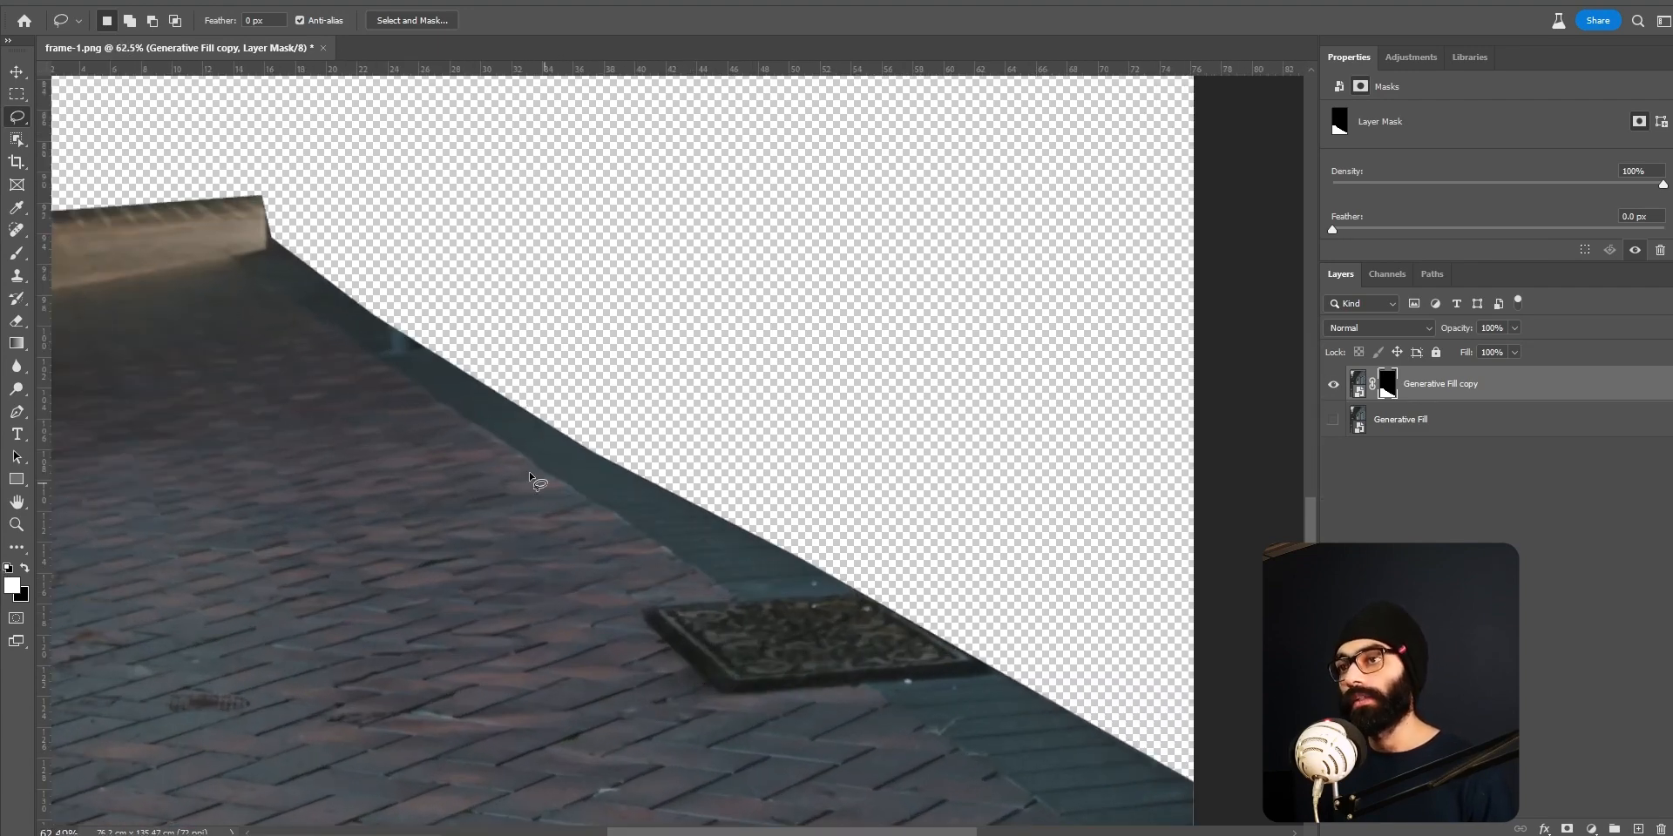
pyautogui.scroll(3, 410, 357)
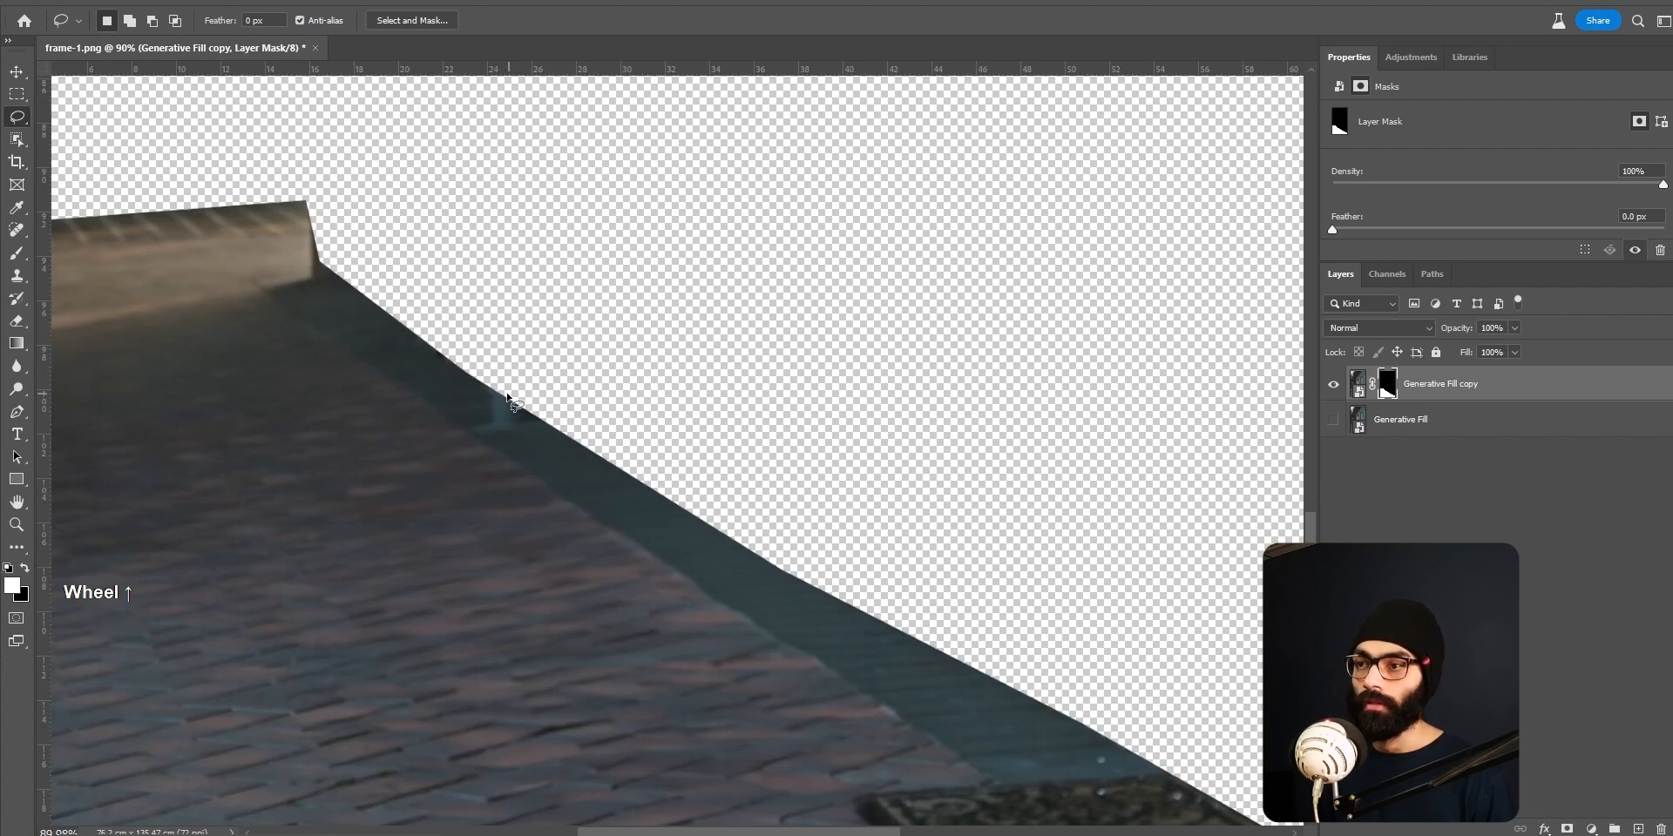
pyautogui.moveTo(506, 396)
pyautogui.mouseDown()
pyautogui.moveTo(469, 419)
pyautogui.moveTo(507, 394)
pyautogui.mouseUp()
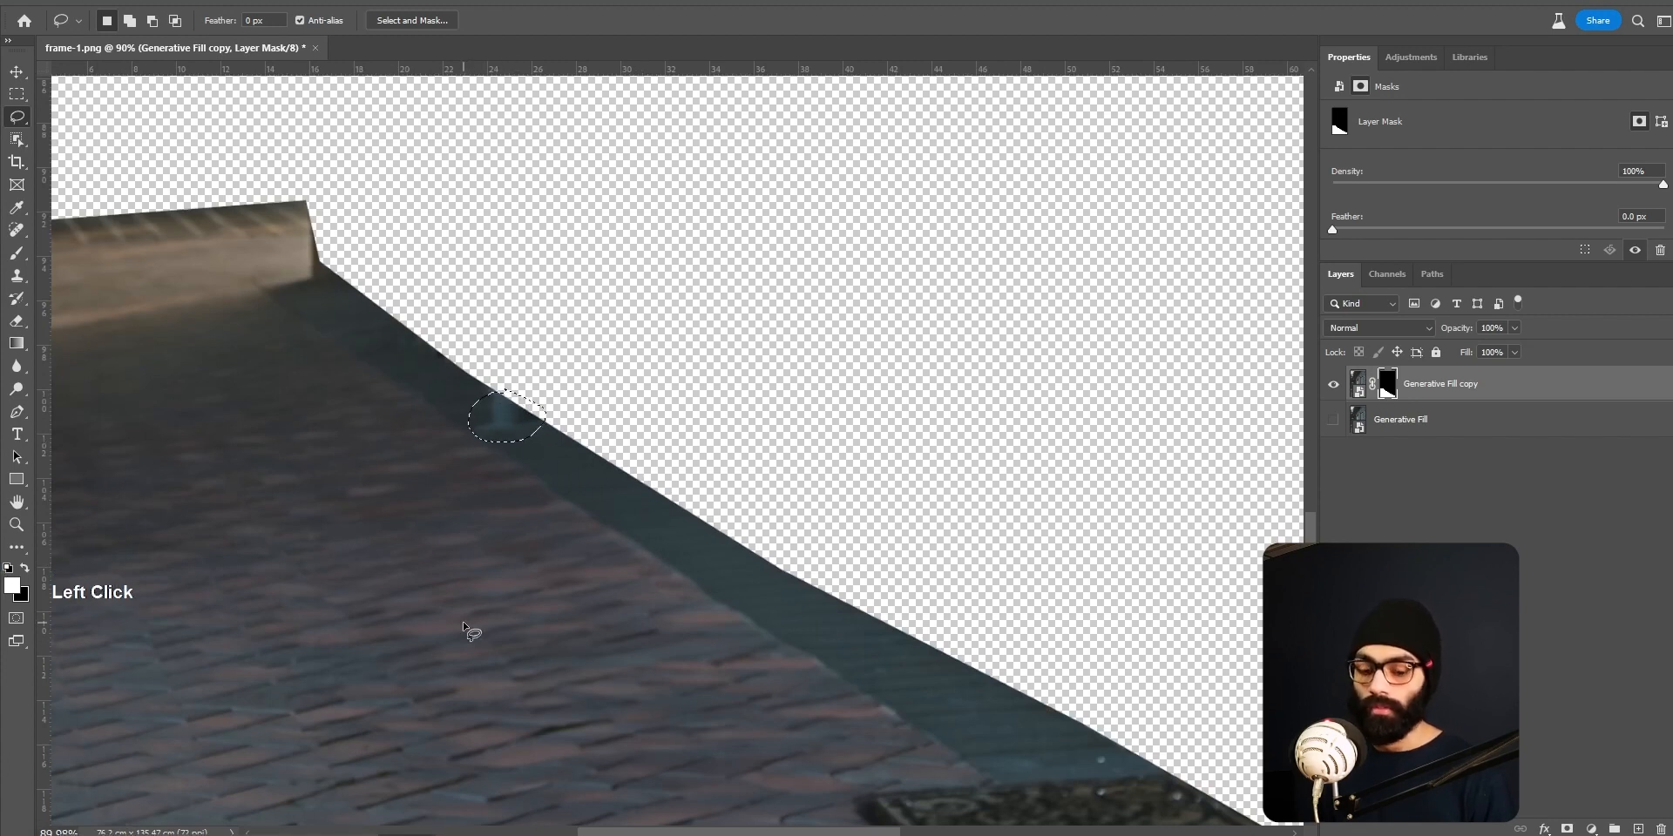
pyautogui.click(887, 323)
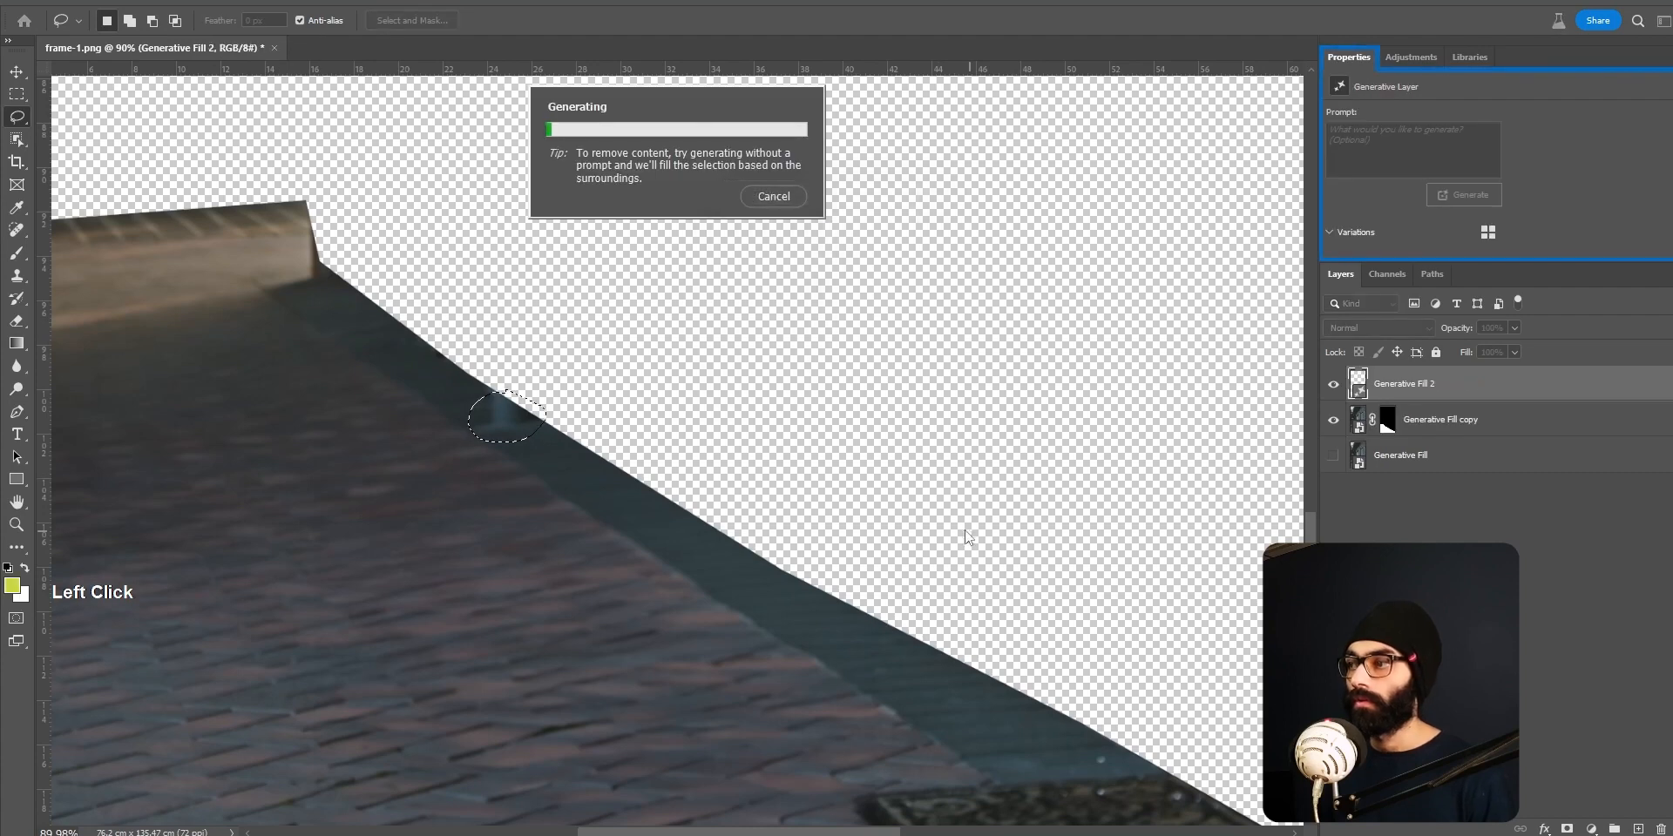
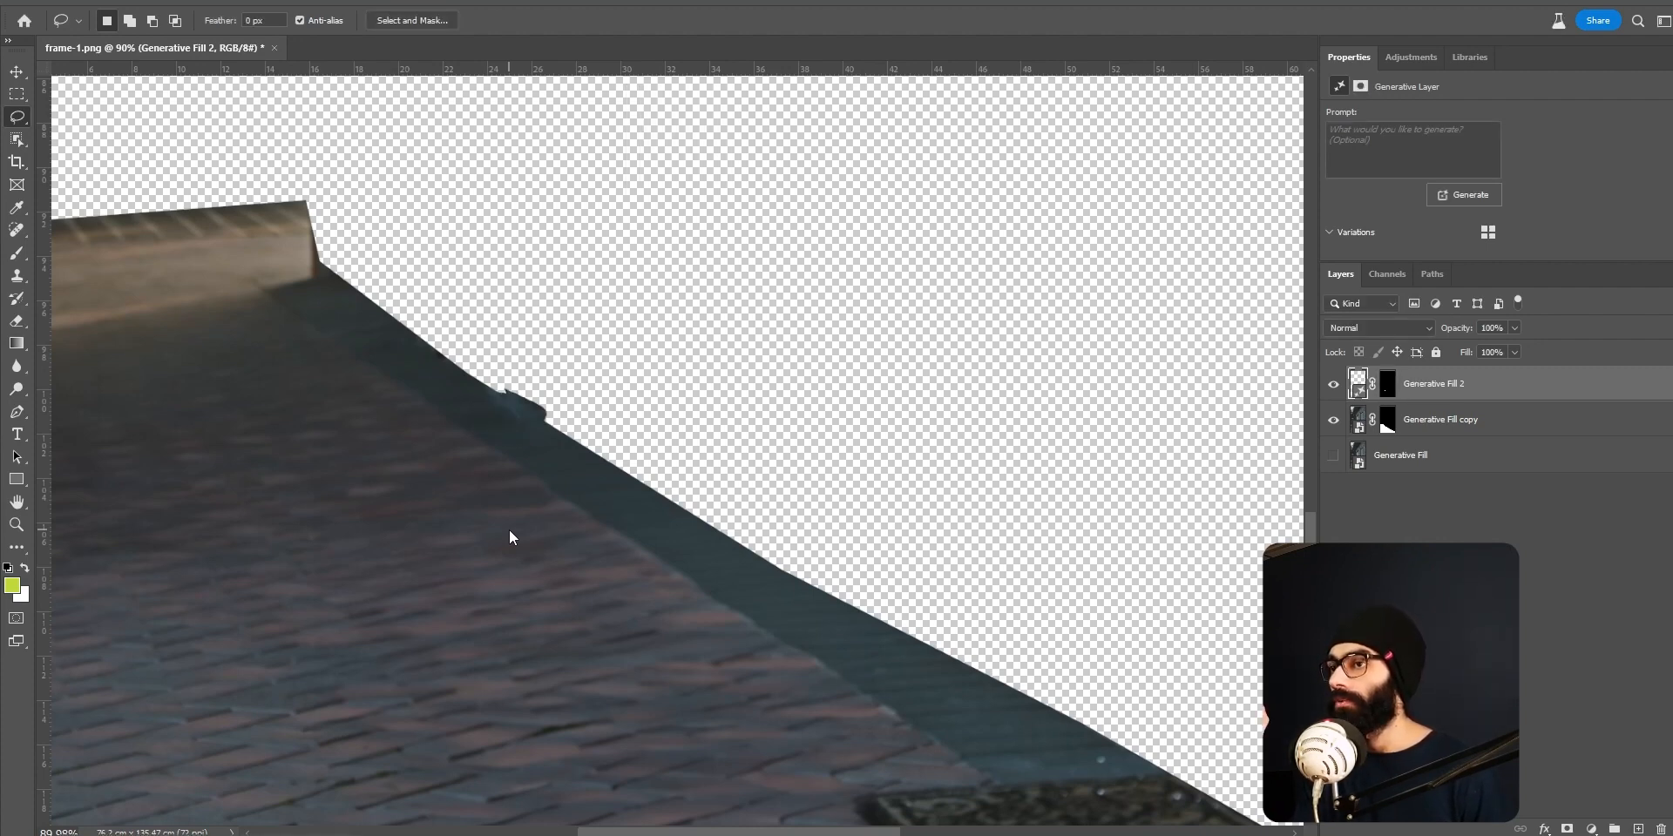
# Outline the generated patch overhanging the ground's edge with a four-point Pen path and convert it into a selection
pyautogui.scroll(3, 533, 438)
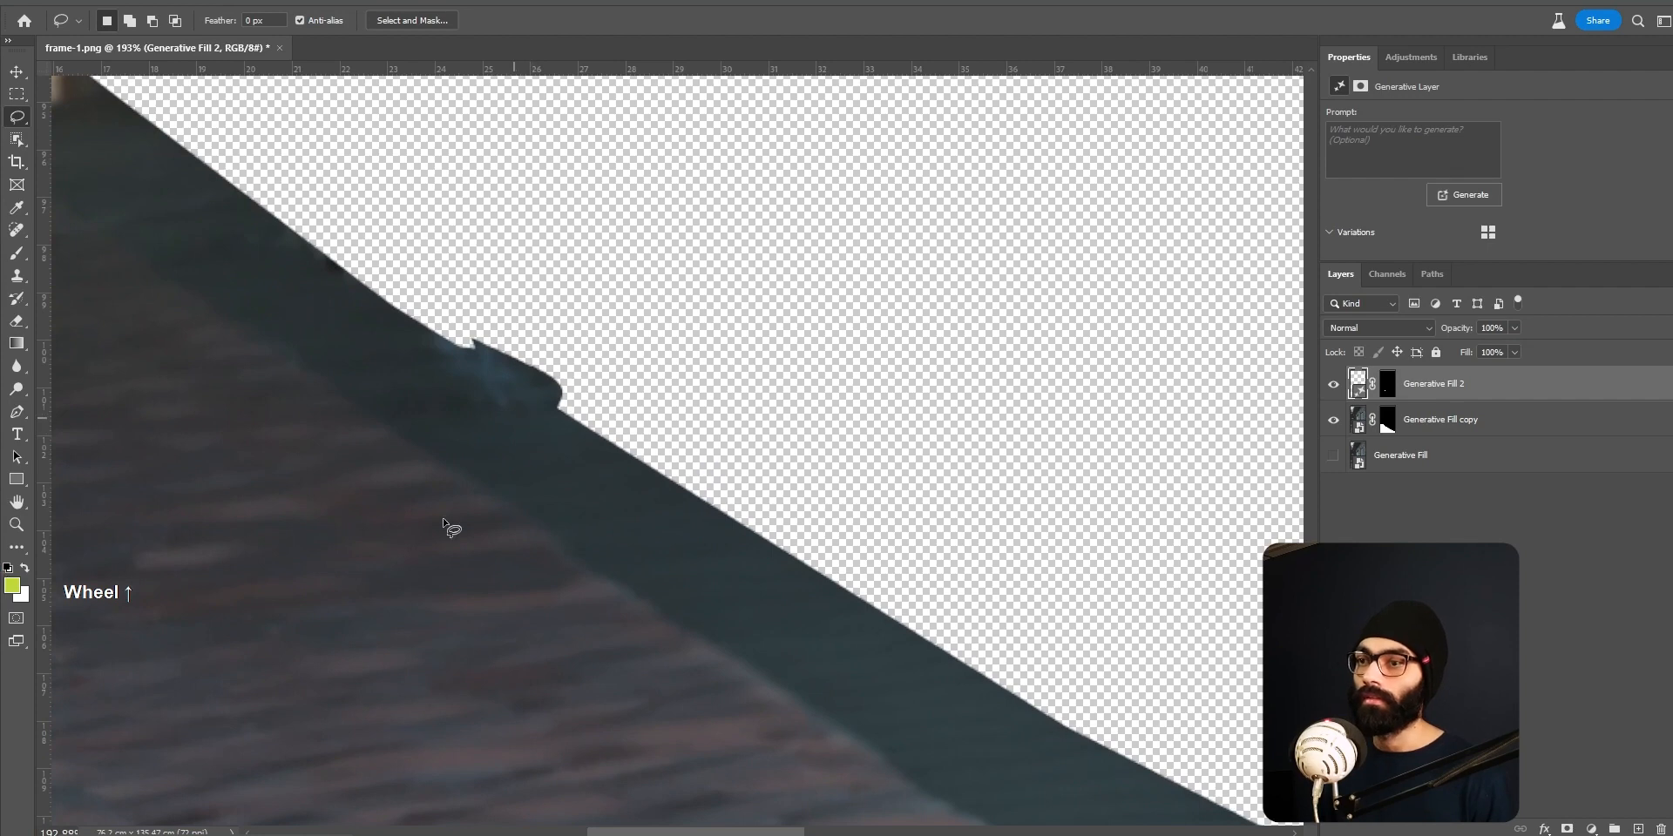
pyautogui.press('p')
pyautogui.click(447, 340)
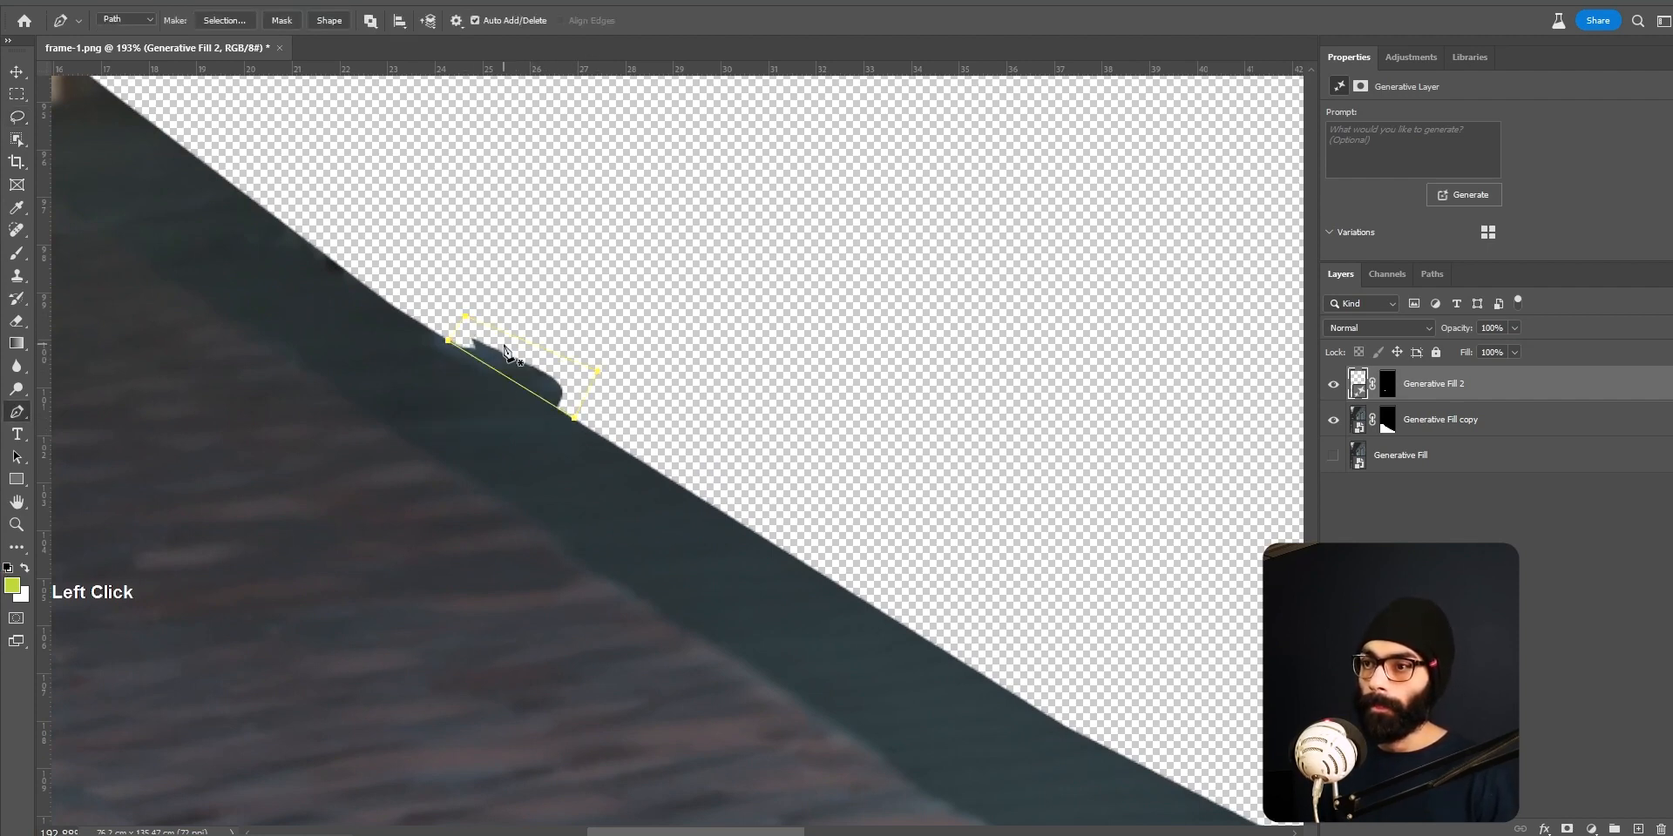
pyautogui.press('Return')
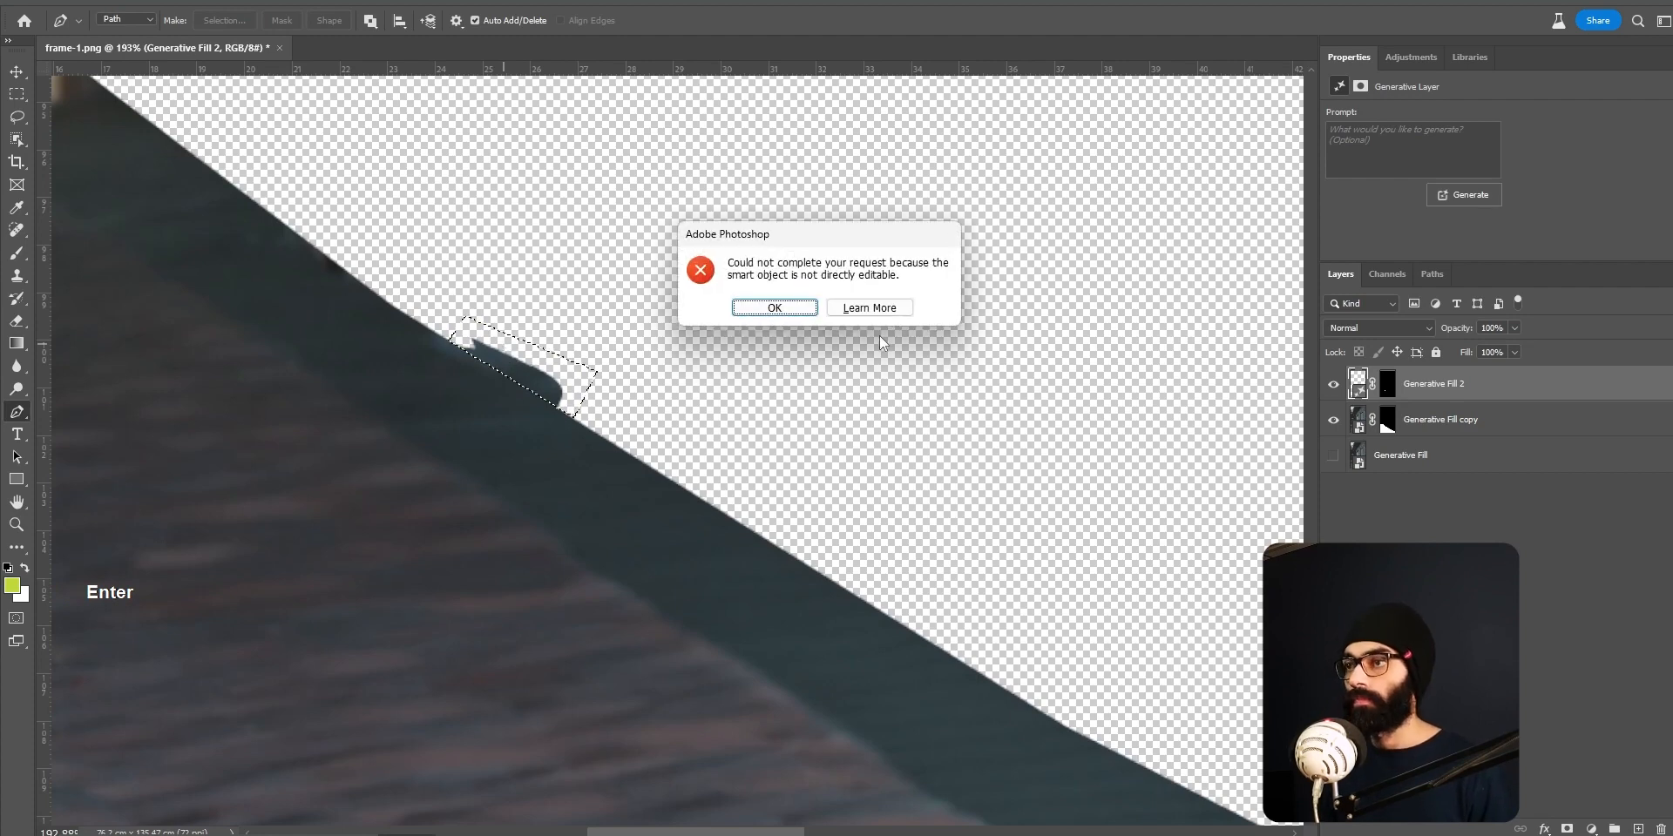
pyautogui.press('Return')
pyautogui.click(1433, 432)
pyautogui.click(1386, 420)
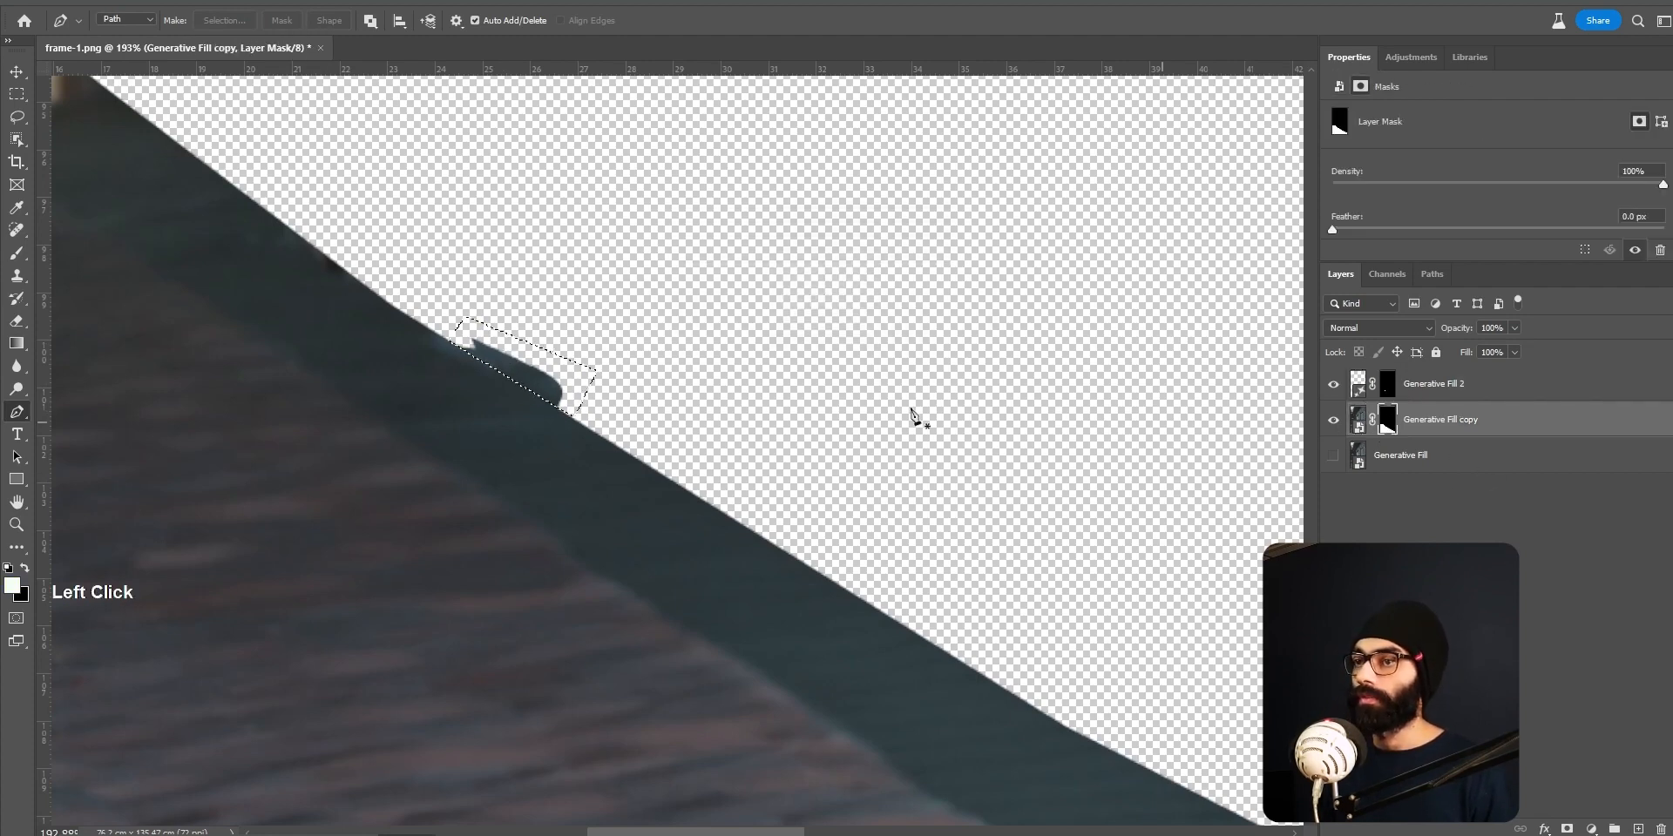
pyautogui.click(1400, 387)
pyautogui.press('F5')
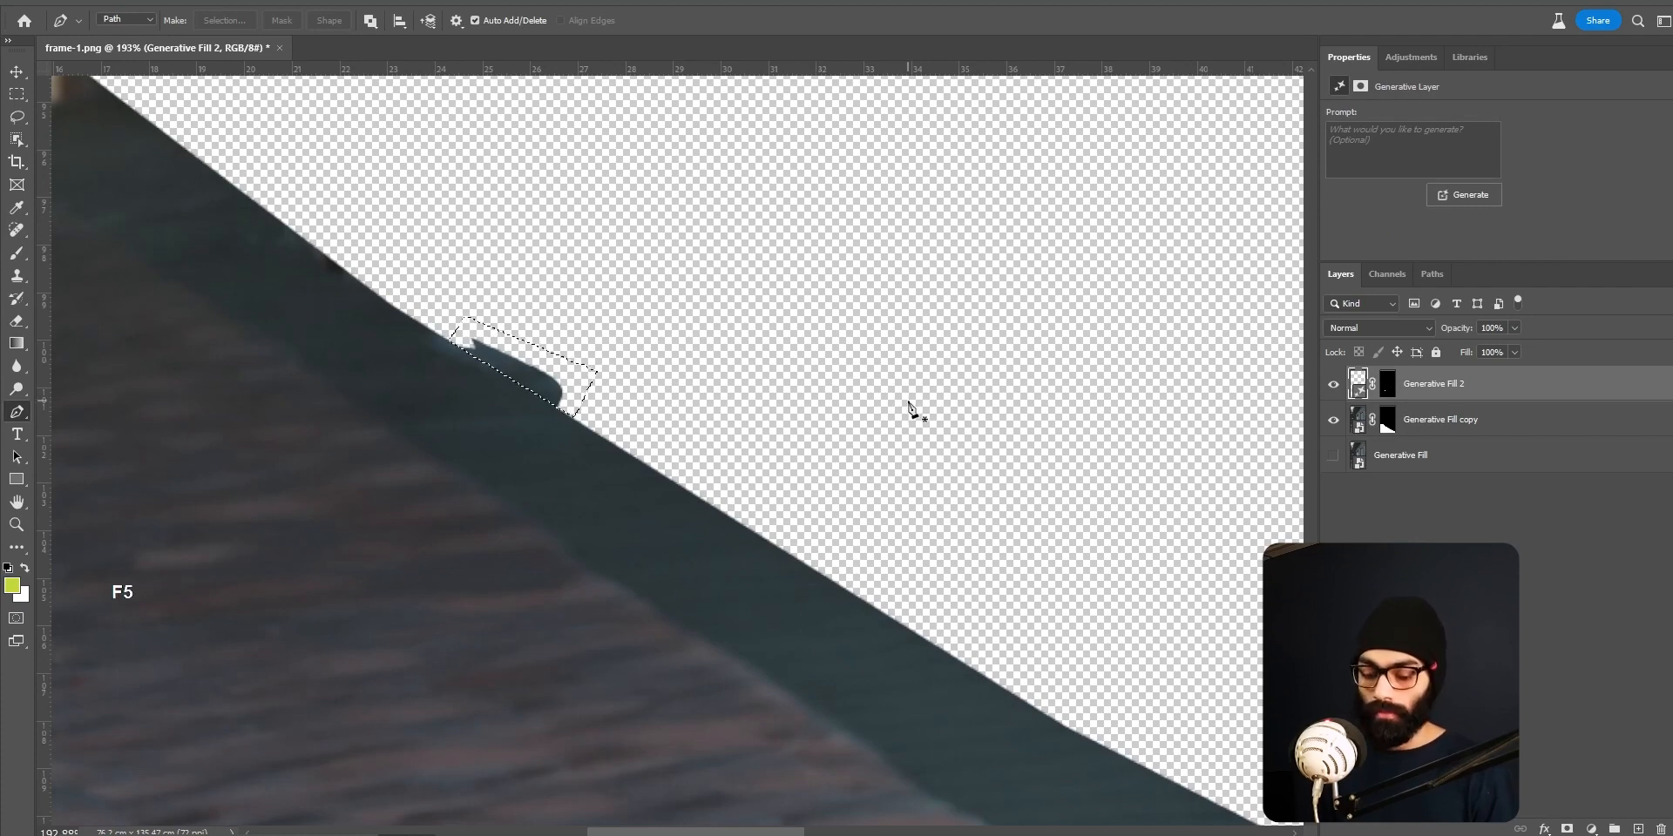
pyautogui.press('v')
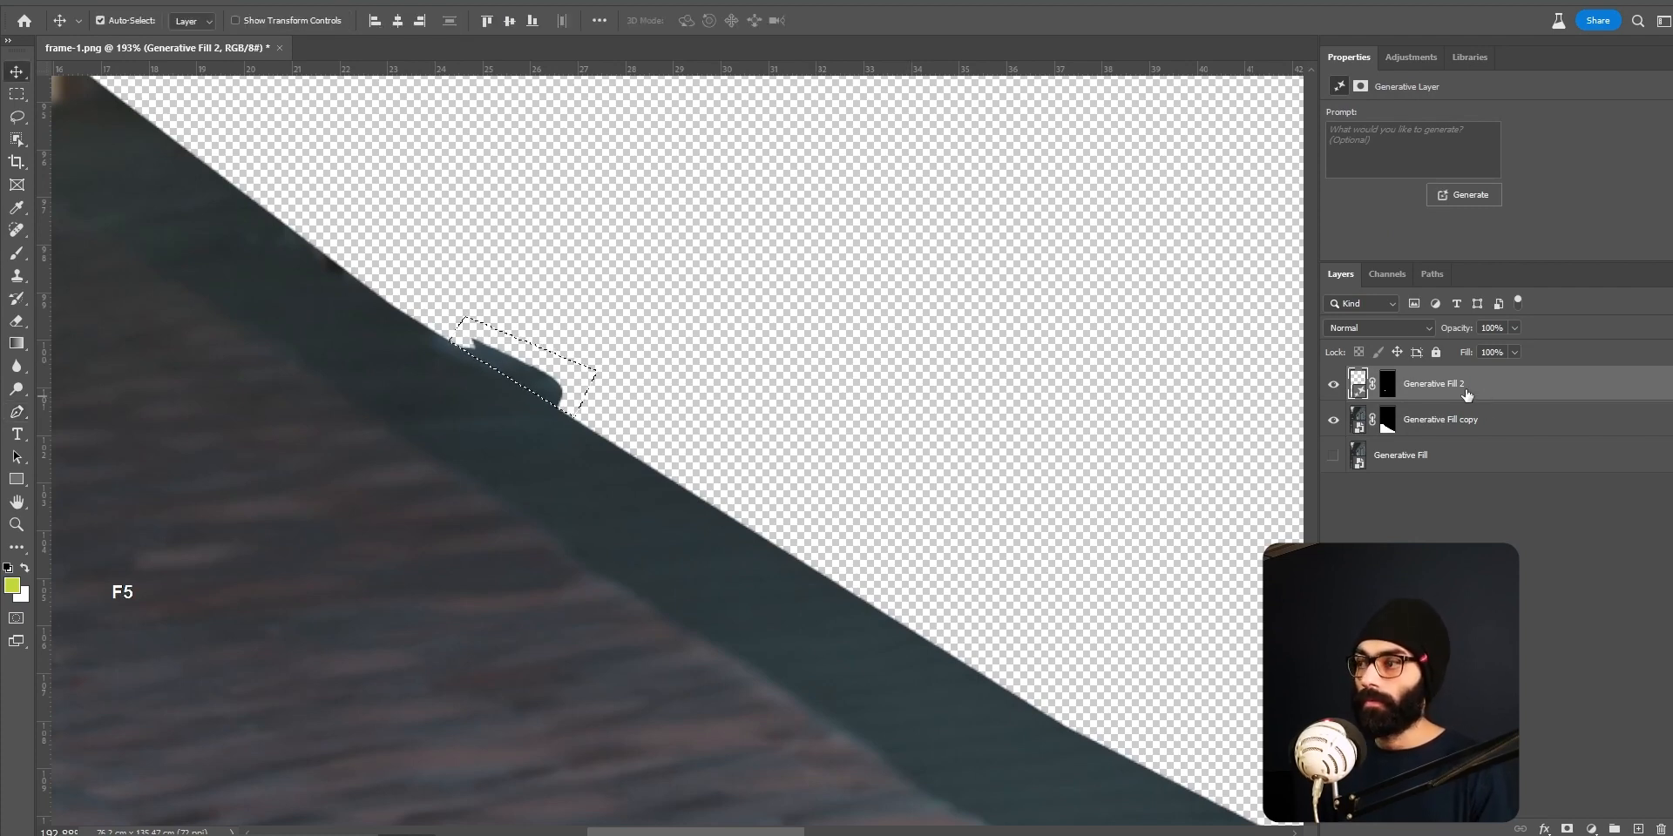
# Fill the selected overhang with black on Generative Fill 2's layer mask, and deselect
pyautogui.click(1391, 389)
pyautogui.hotkey('shift', 'F5')
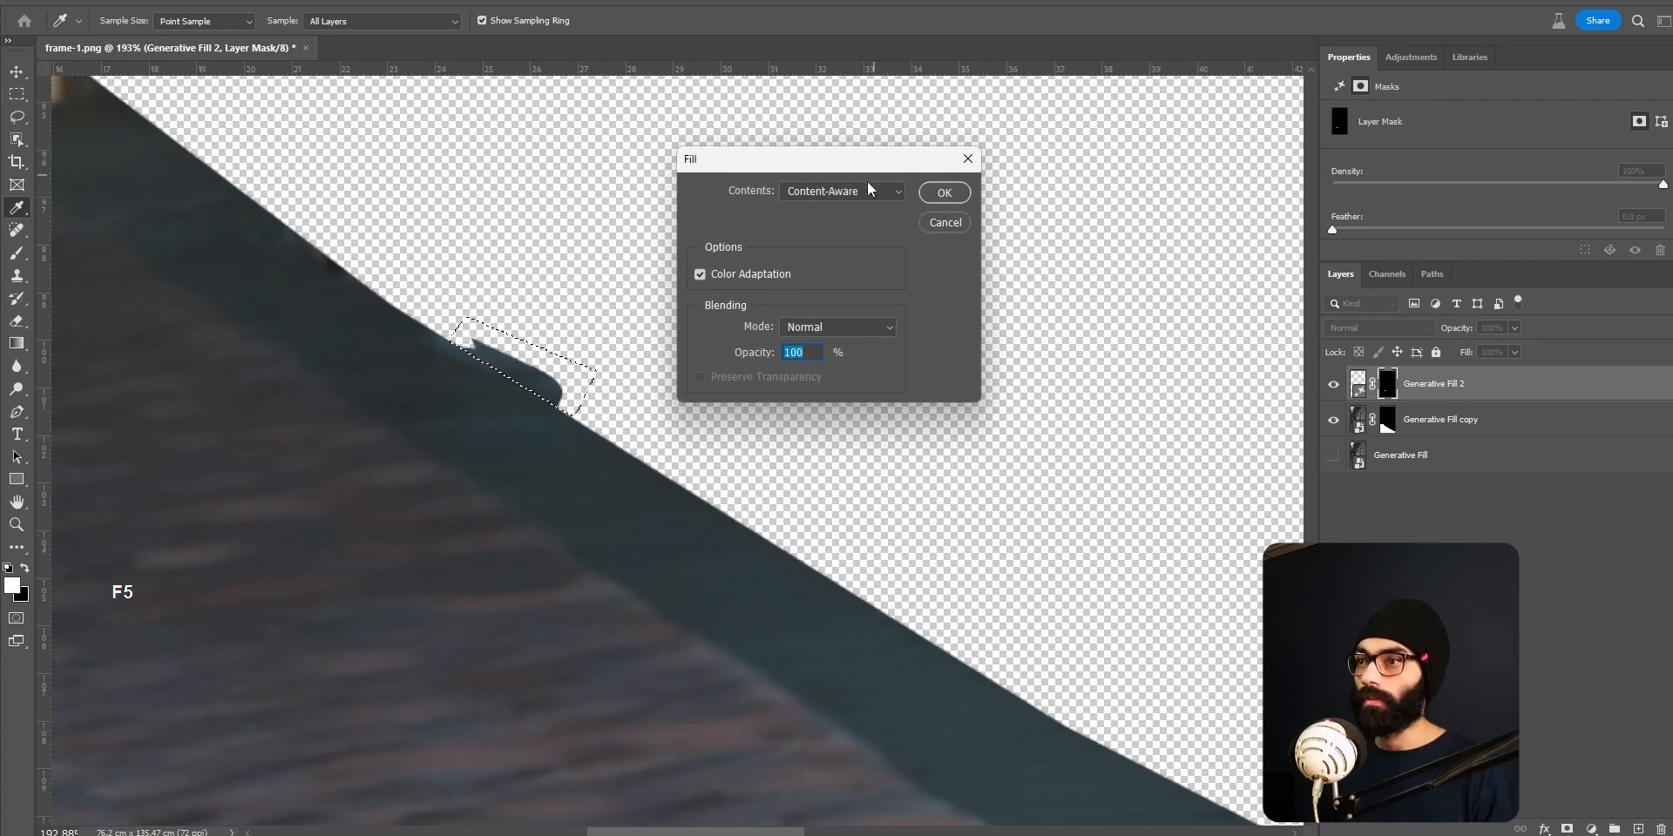
pyautogui.click(858, 191)
pyautogui.click(818, 326)
pyautogui.click(944, 192)
pyautogui.hotkey('ctrl', 'd')
pyautogui.keyDown('alt'); pyautogui.scroll(-8, 659, 438); pyautogui.keyUp('alt')
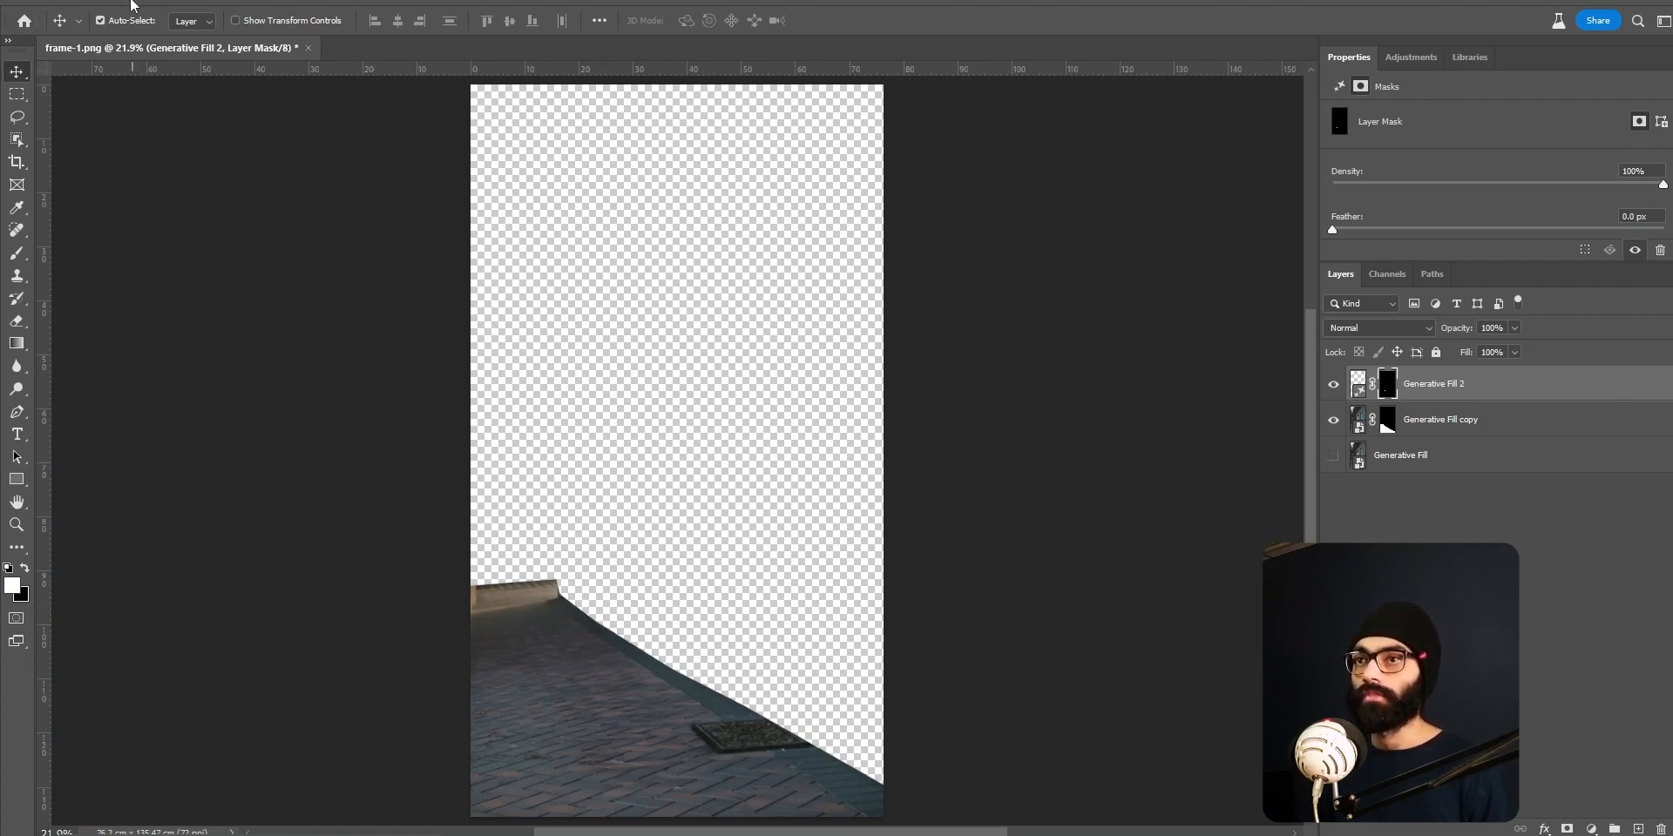
# Trim the canvas on all four sides based on transparent pixels
pyautogui.click(132, 5)
pyautogui.click(139, 191)
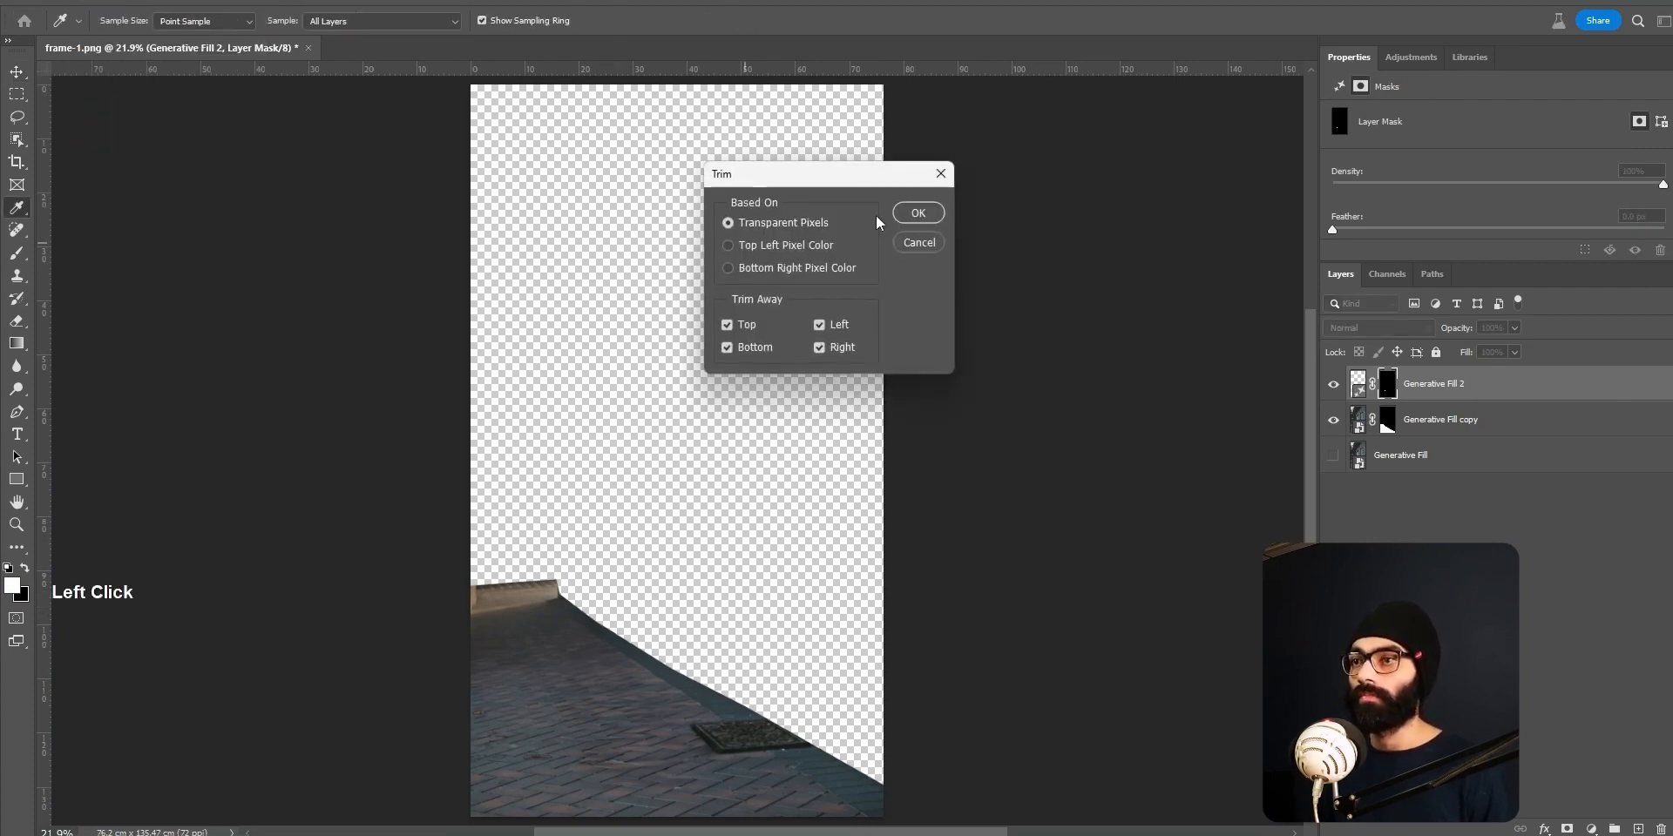
pyautogui.click(915, 214)
pyautogui.press('v')
pyautogui.moveTo(681, 354); pyautogui.dragTo(687, 512, button='middle')
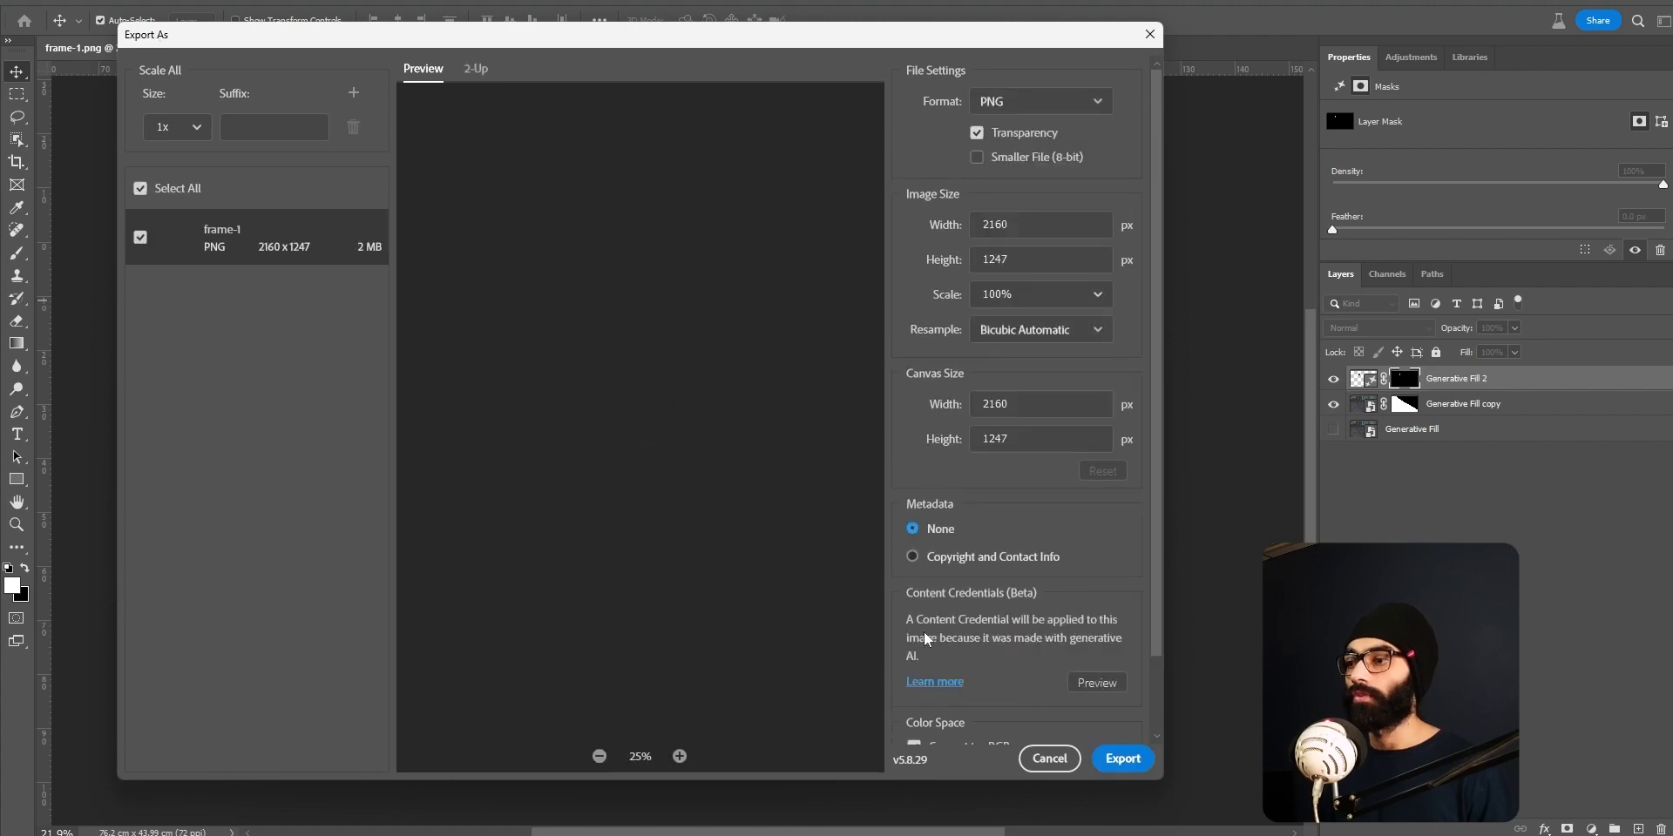
# Export the trimmed ground image as a transparent PNG named floor_4 in the Individual Assets folder
pyautogui.click(1122, 758)
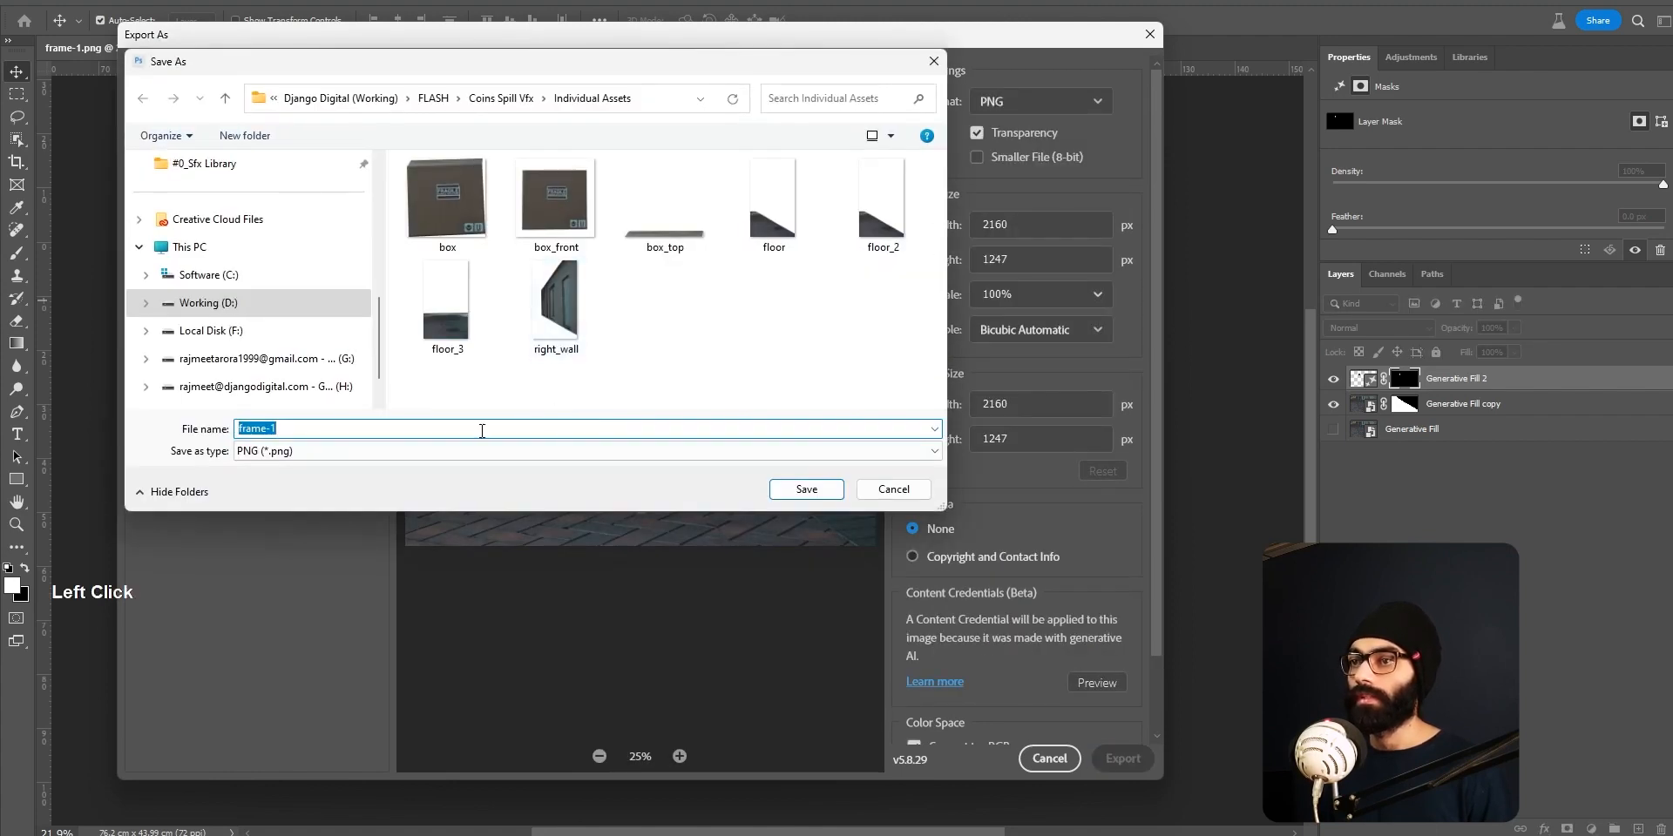
pyautogui.click(440, 329)
pyautogui.doubleClick(373, 432)
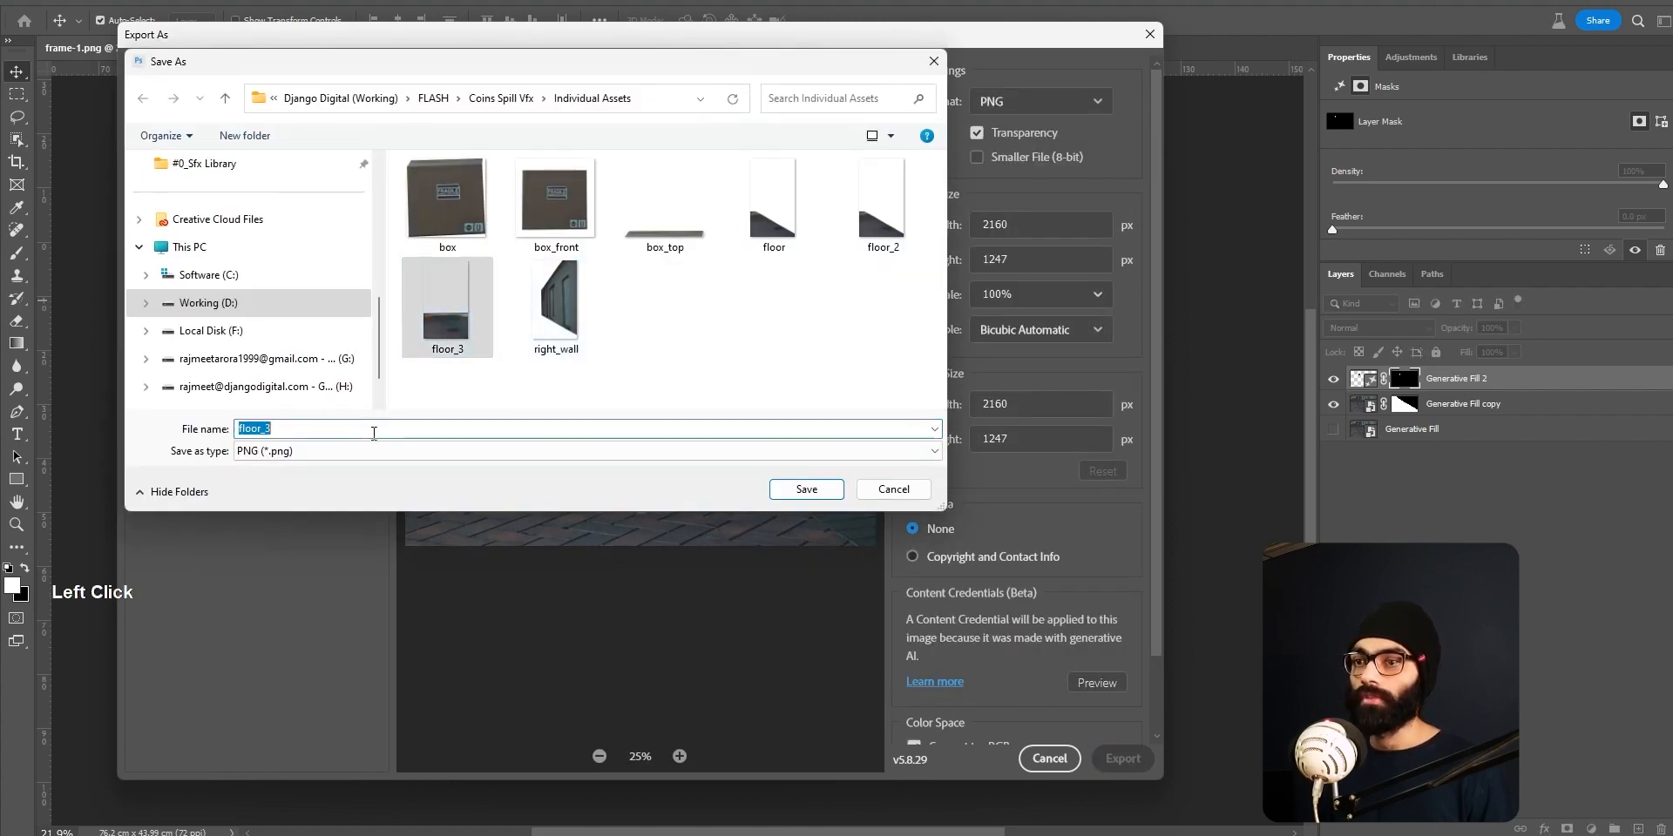
pyautogui.press('BackSpace')
pyautogui.write('4')
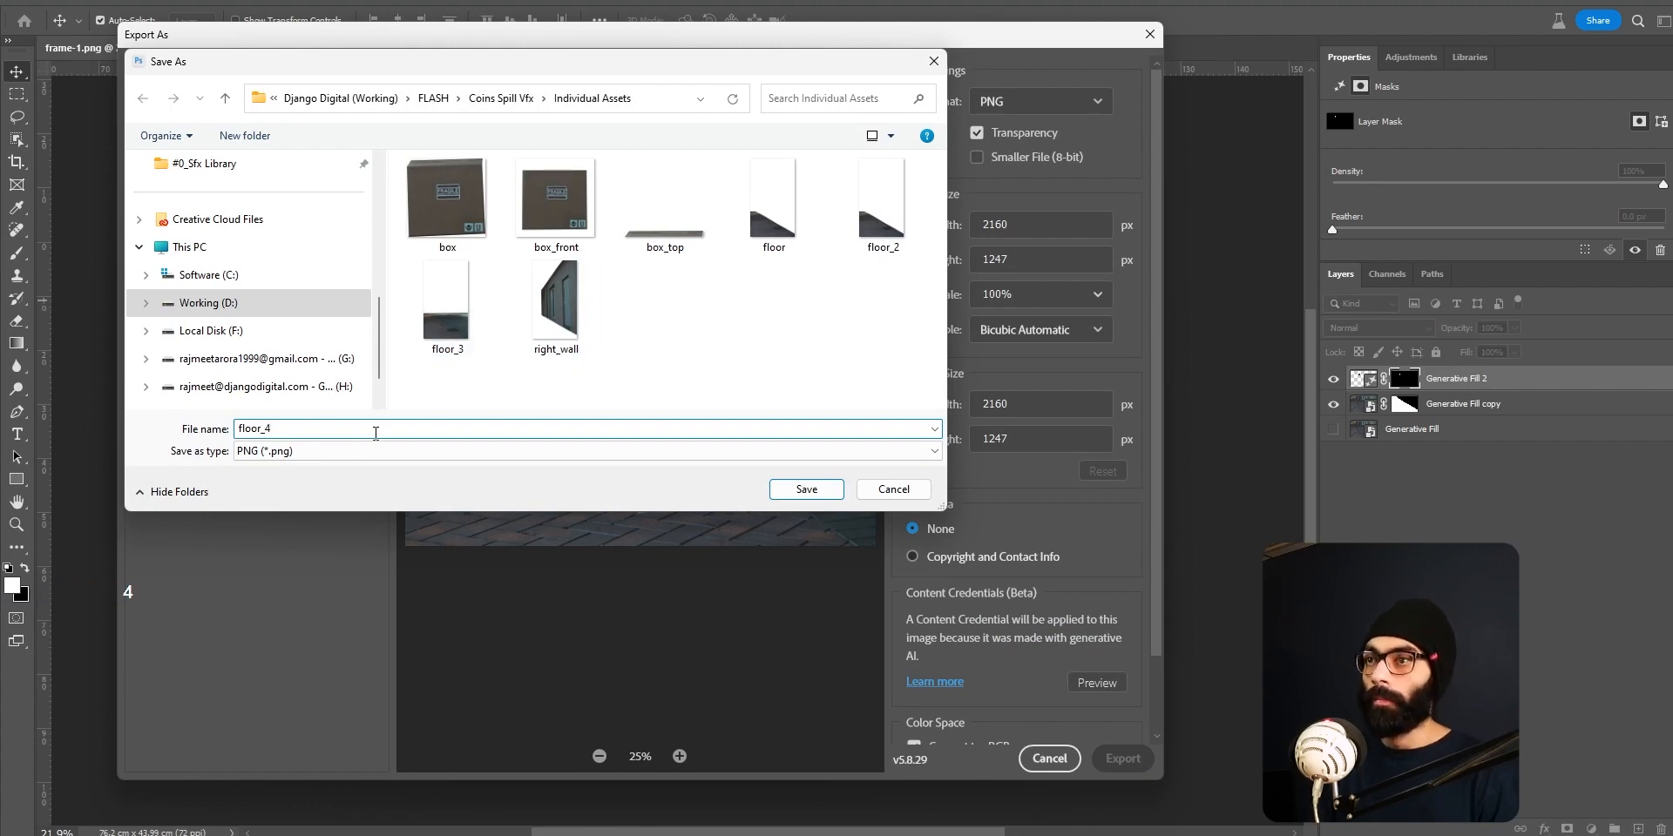
pyautogui.click(667, 105)
pyautogui.click(461, 428)
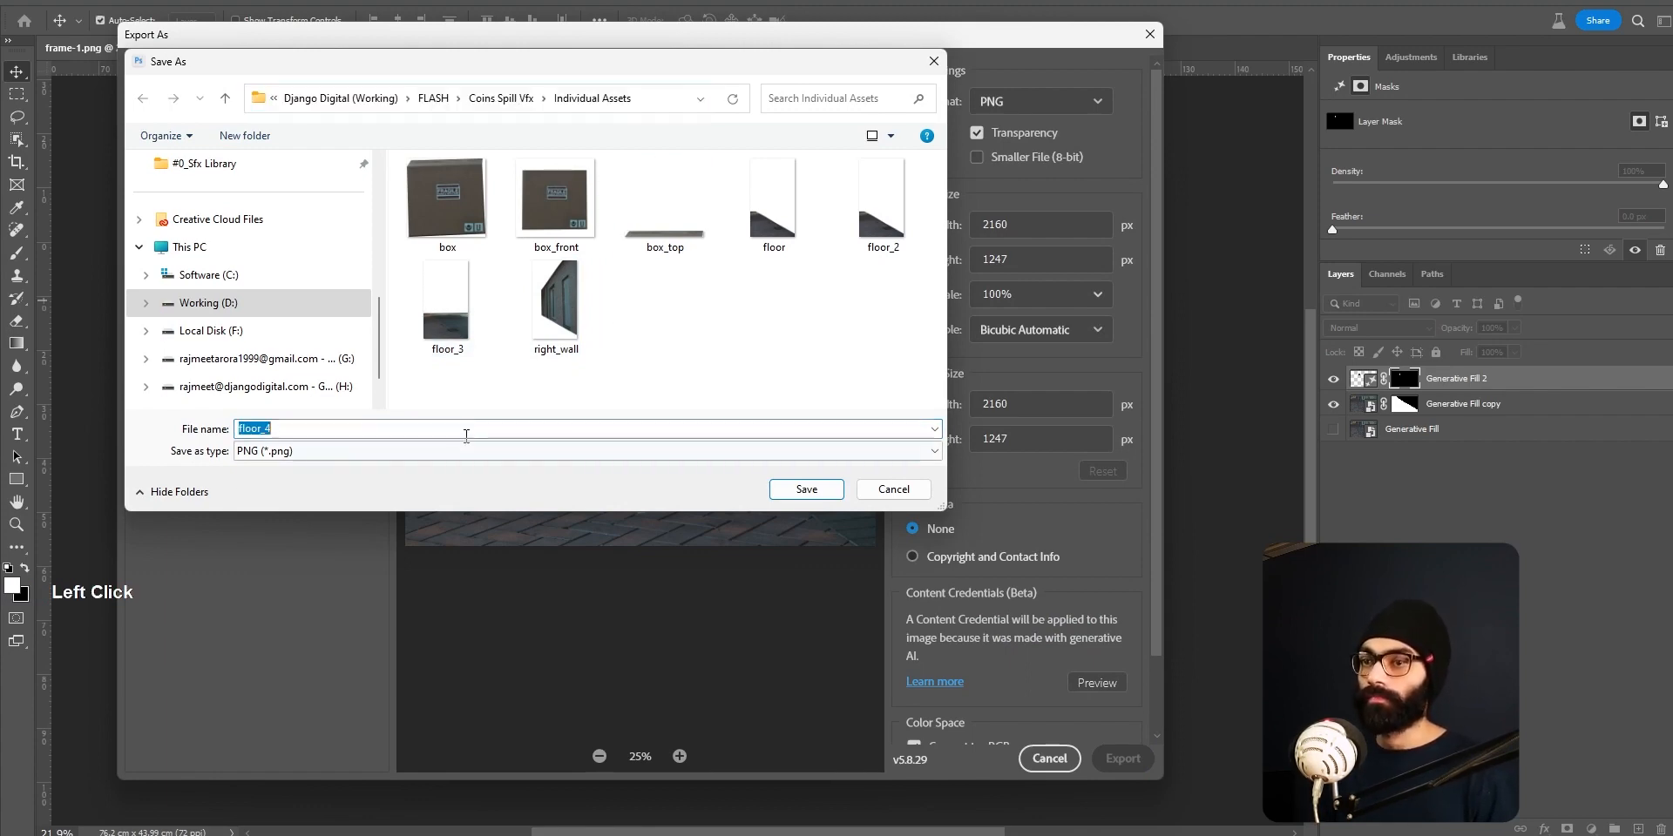
pyautogui.press('KP_Enter')
# Switch to Blender and give the FLOOR plane its own copy of the BG material, named FLOOR
pyautogui.hotkey('alt', 'Tab')
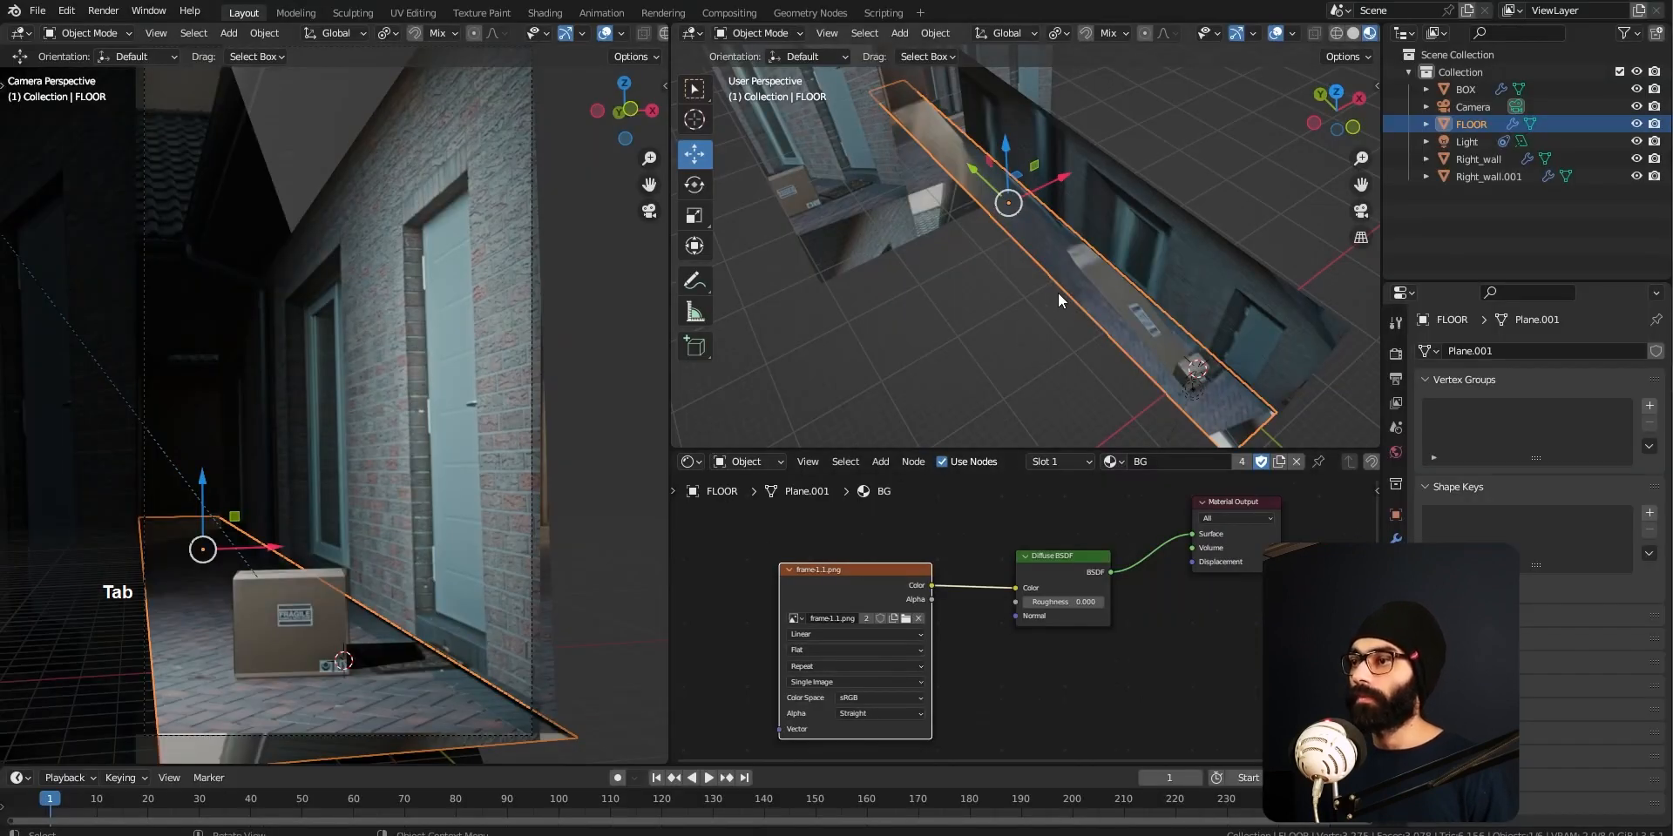
pyautogui.moveTo(1058, 292); pyautogui.dragTo(1062, 288, button='middle')
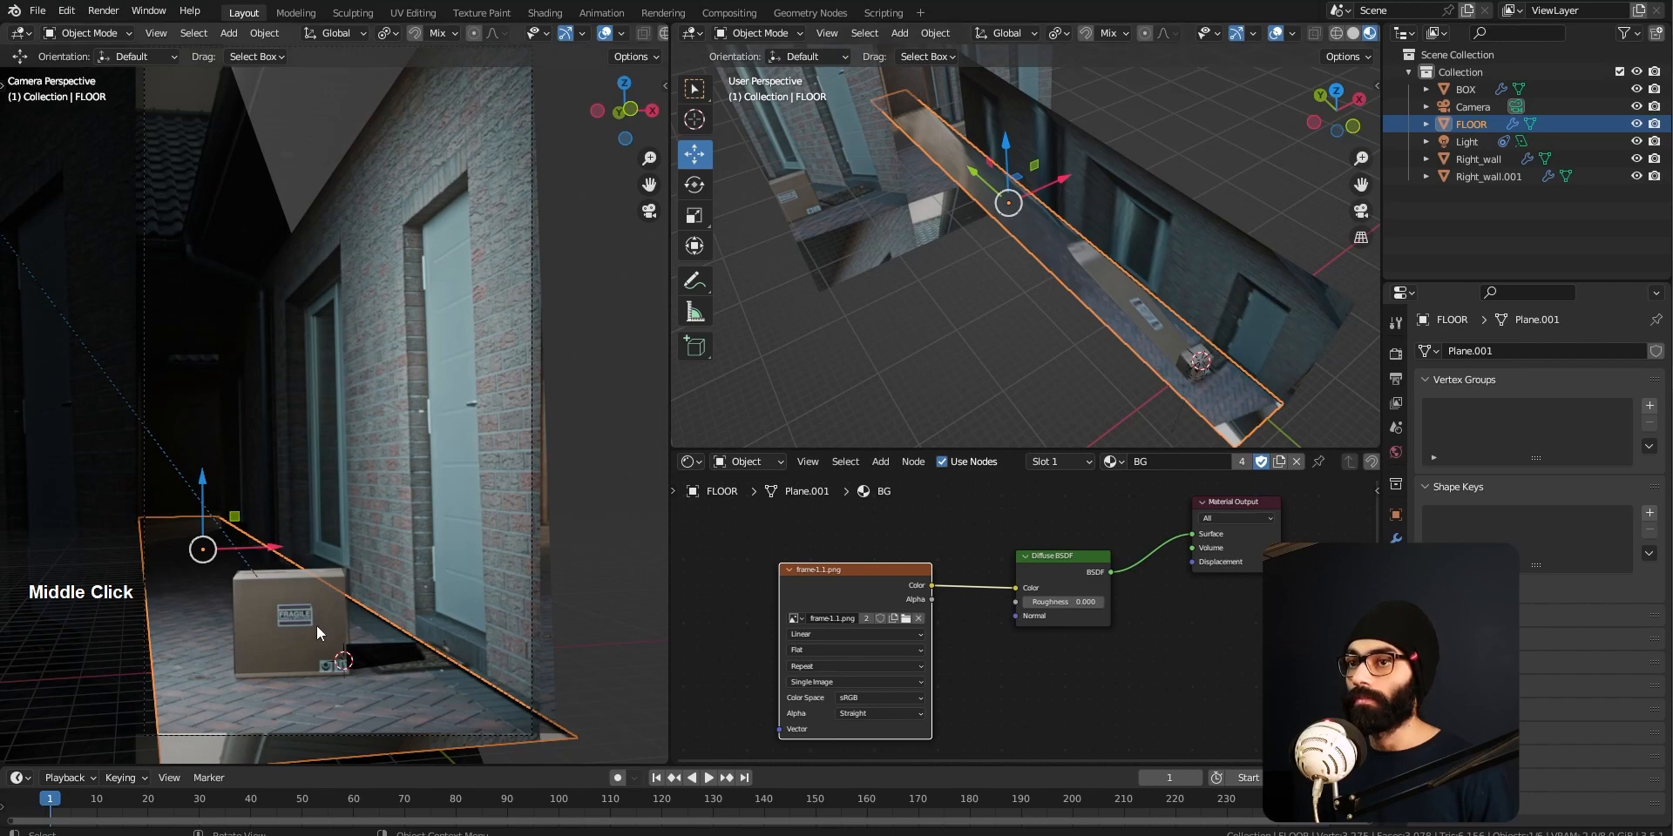
pyautogui.press('a')
pyautogui.press('a')
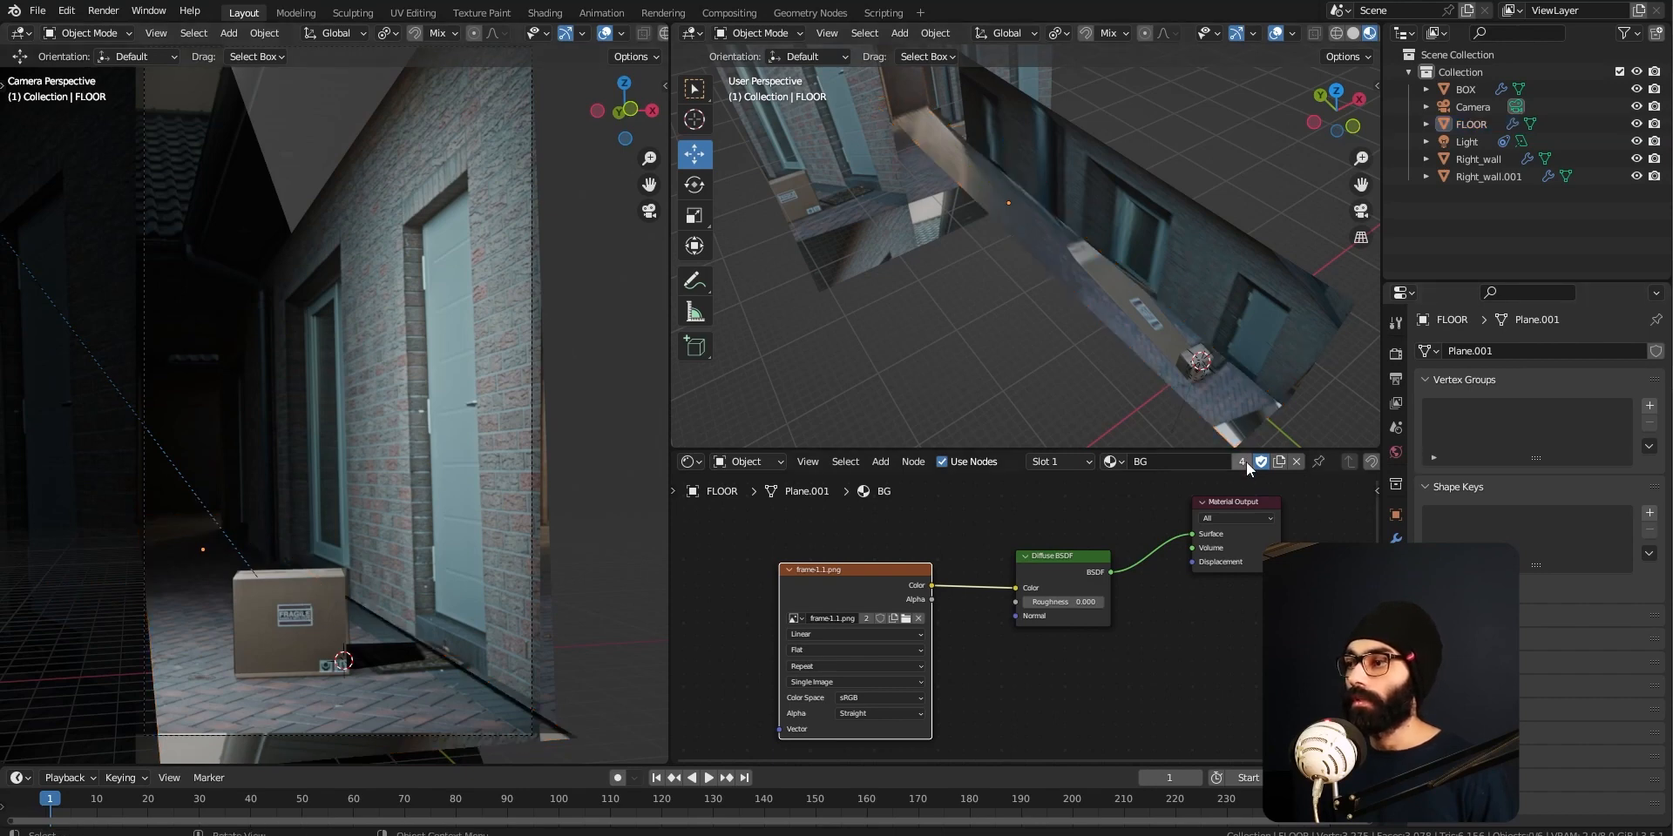
pyautogui.click(1274, 462)
pyautogui.doubleClick(1193, 463)
pyautogui.write('FLOOR')
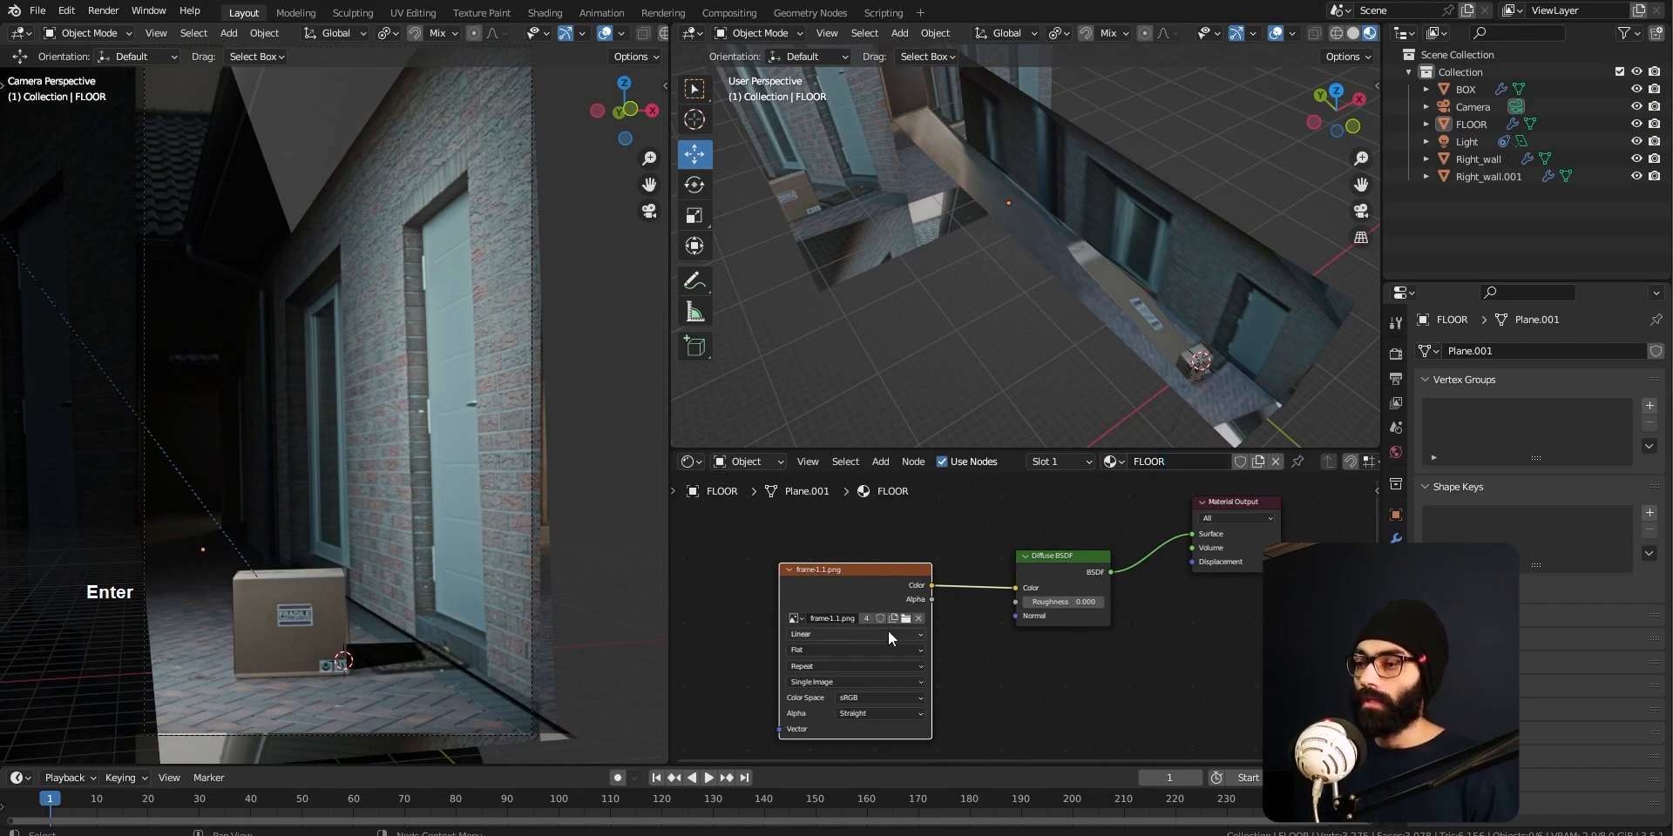
# Replace the FLOOR material's image texture with floor_4.png from the Individual Assets folder
pyautogui.click(913, 619)
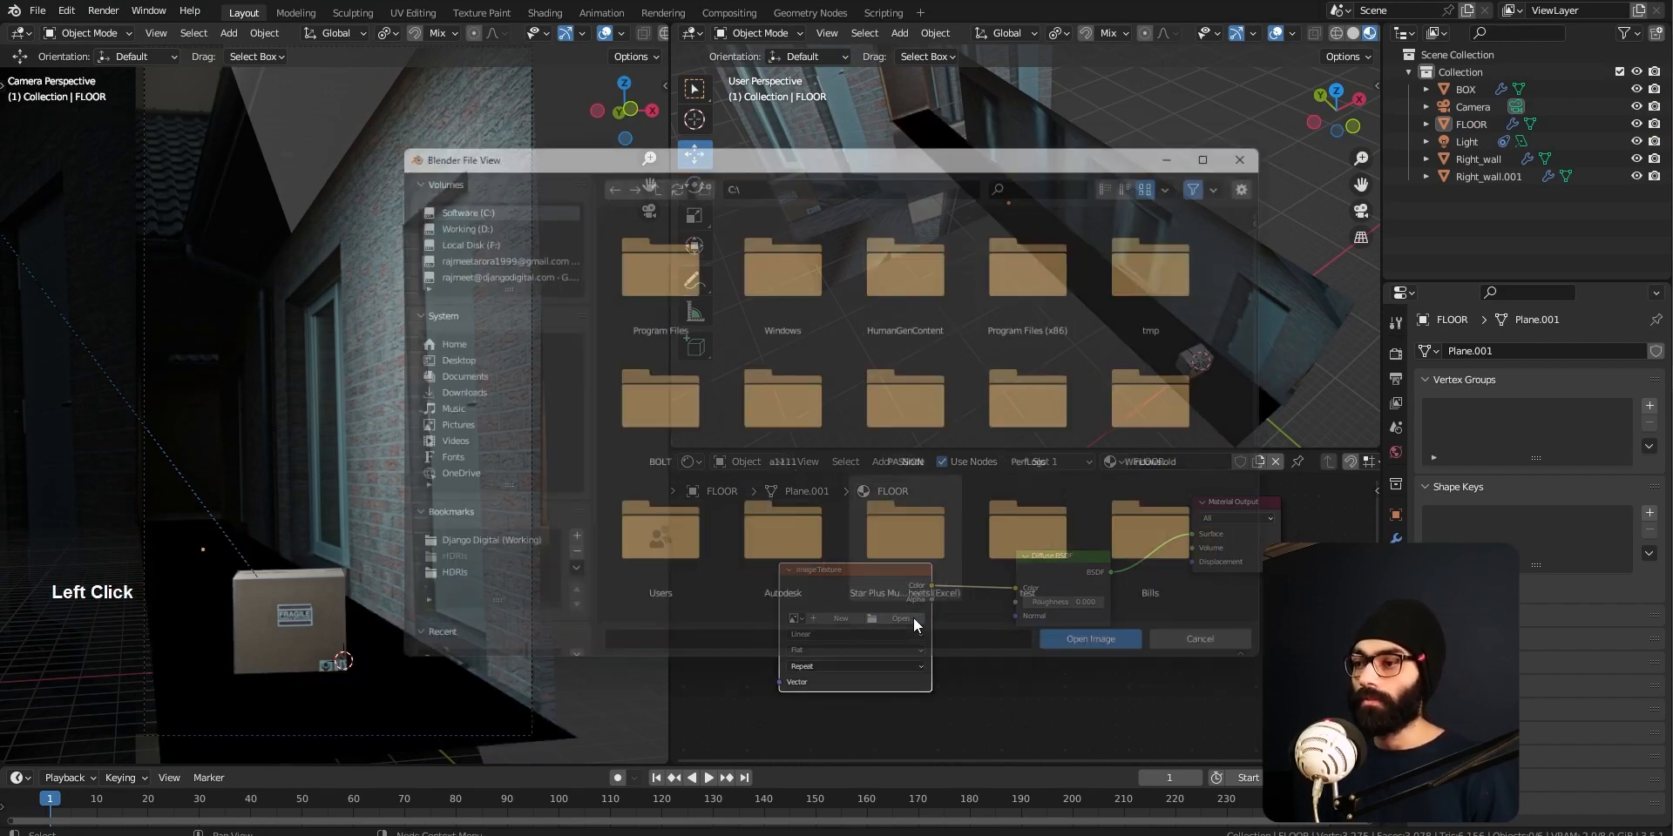
pyautogui.click(824, 174)
pyautogui.hotkey('ctrl', 'v')
pyautogui.press('KP_Enter')
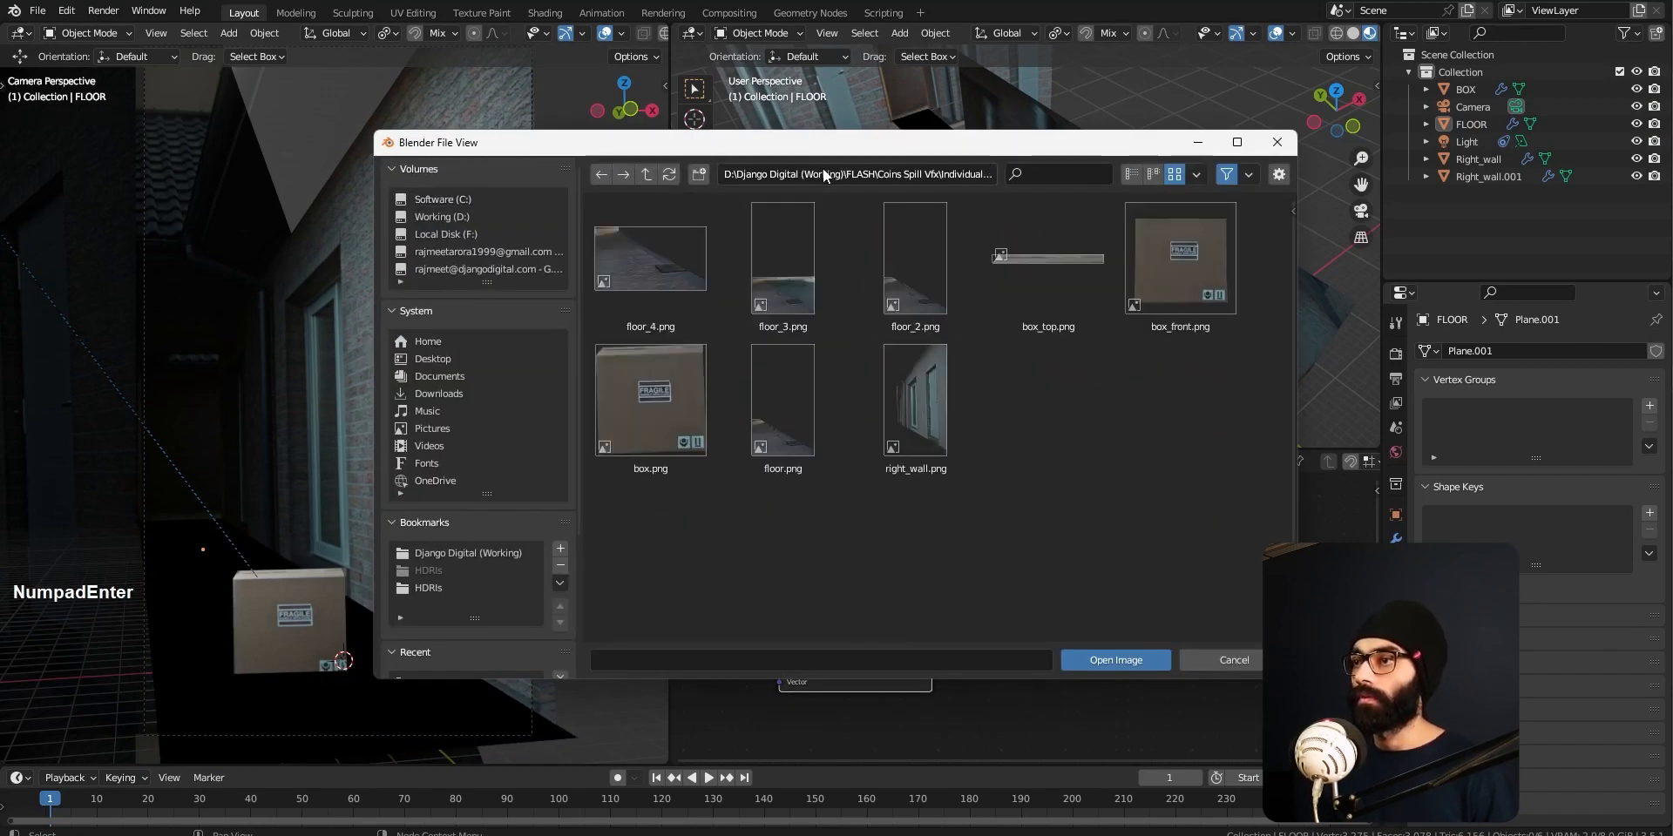
pyautogui.doubleClick(667, 264)
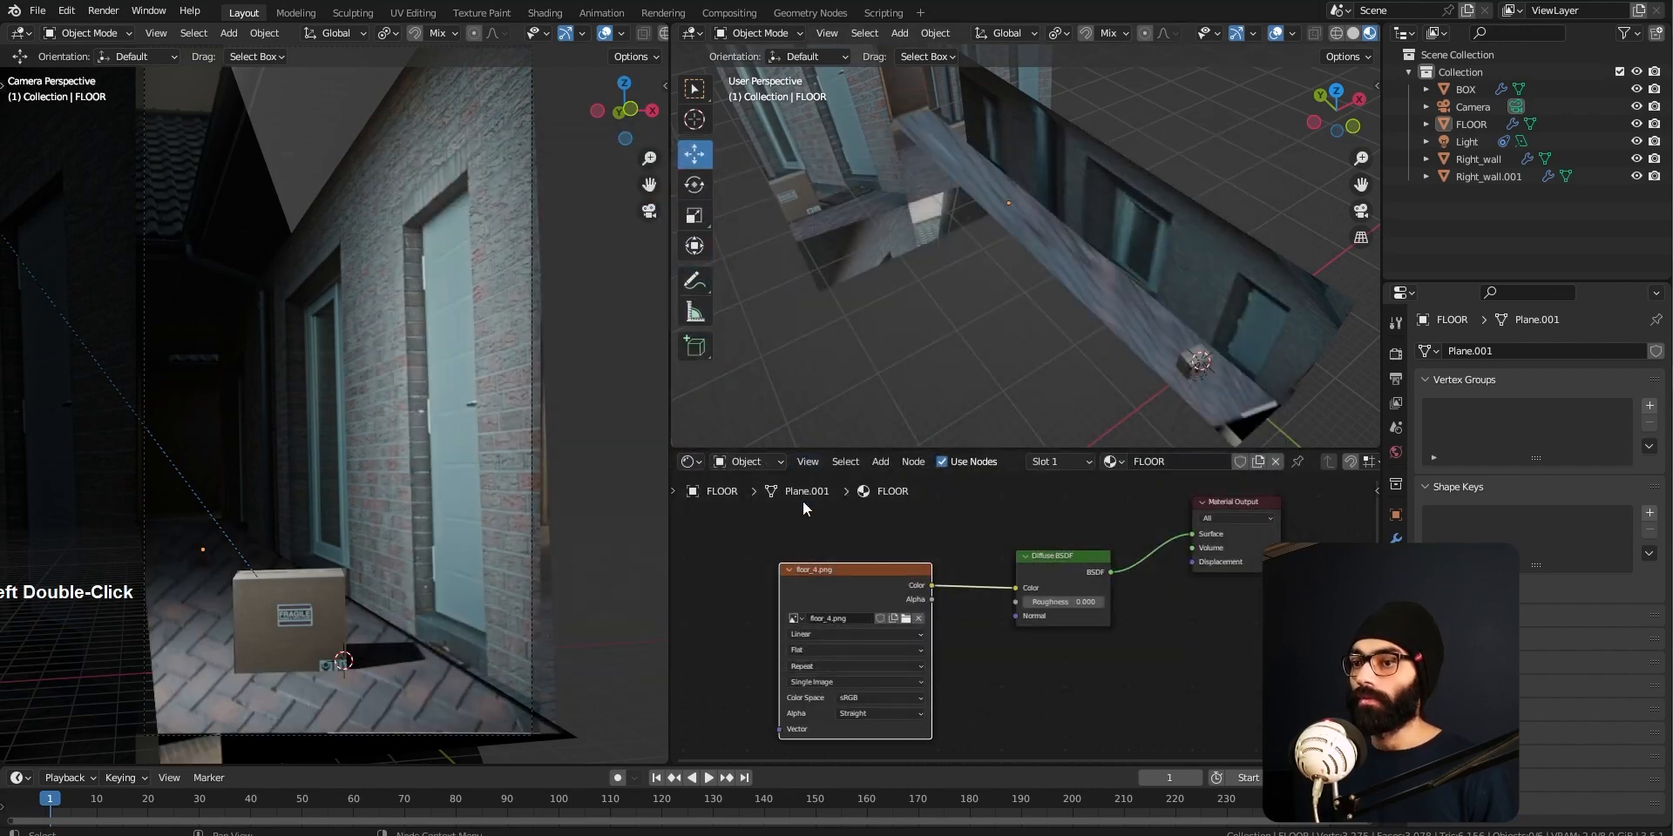
# Select the scene camera, try moving it to test the floor projection, and undo the move
pyautogui.moveTo(1095, 322); pyautogui.dragTo(1016, 363, button='middle')
pyautogui.moveTo(1104, 410); pyautogui.dragTo(1132, 324, button='middle')
pyautogui.click(1220, 380)
pyautogui.moveTo(1163, 347); pyautogui.dragTo(1097, 332)
pyautogui.hotkey('ctrl', 'z')
# Rename the selected camera as Proj_cam
pyautogui.moveTo(1116, 389); pyautogui.dragTo(1047, 333, button='middle')
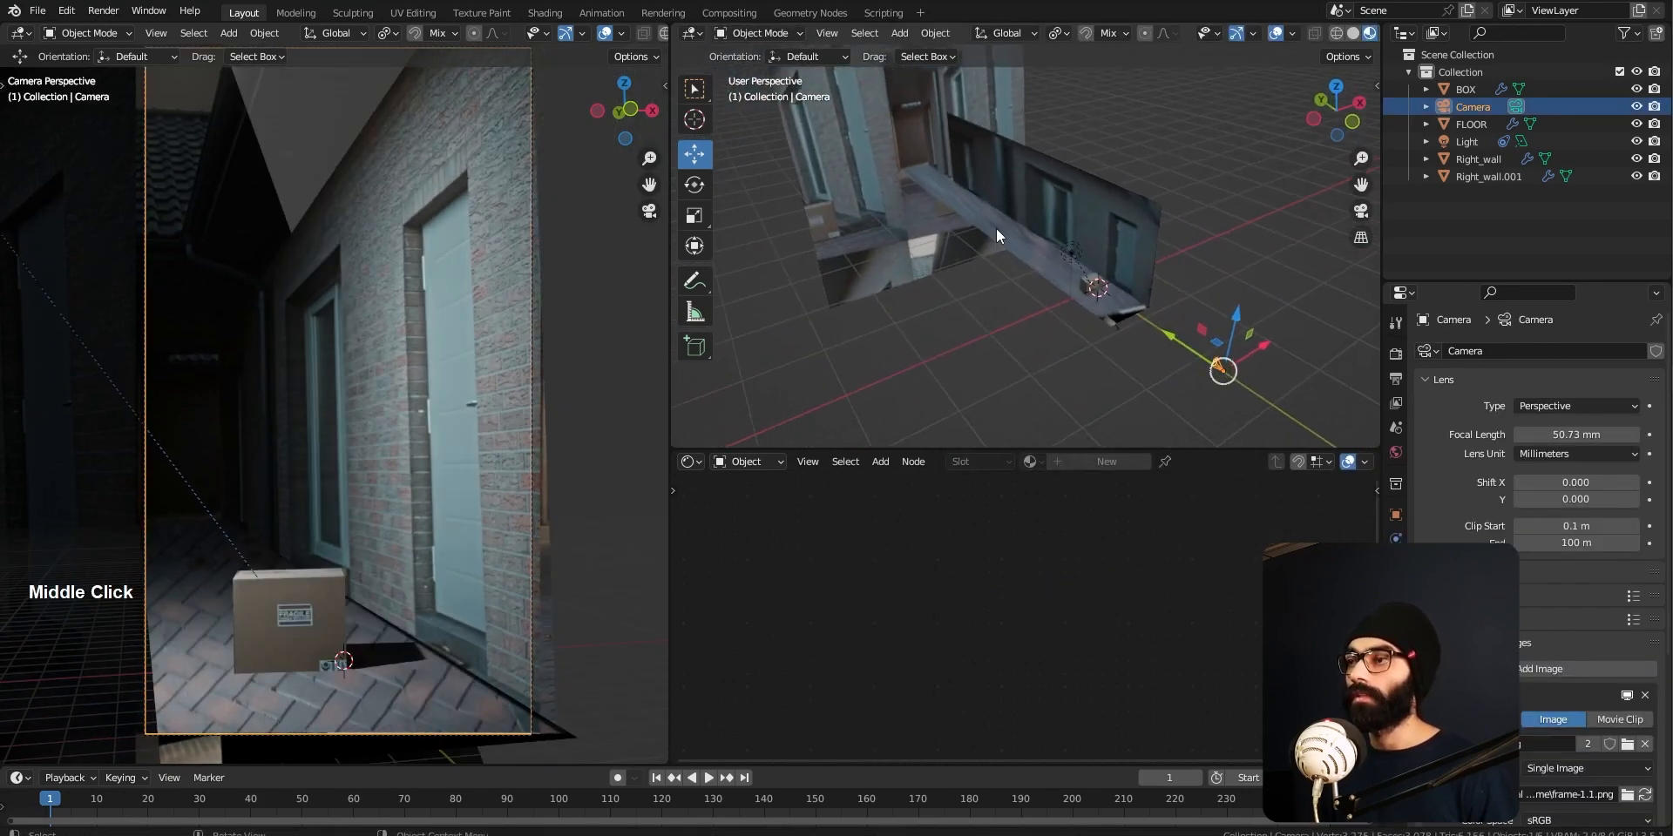
pyautogui.press('F2')
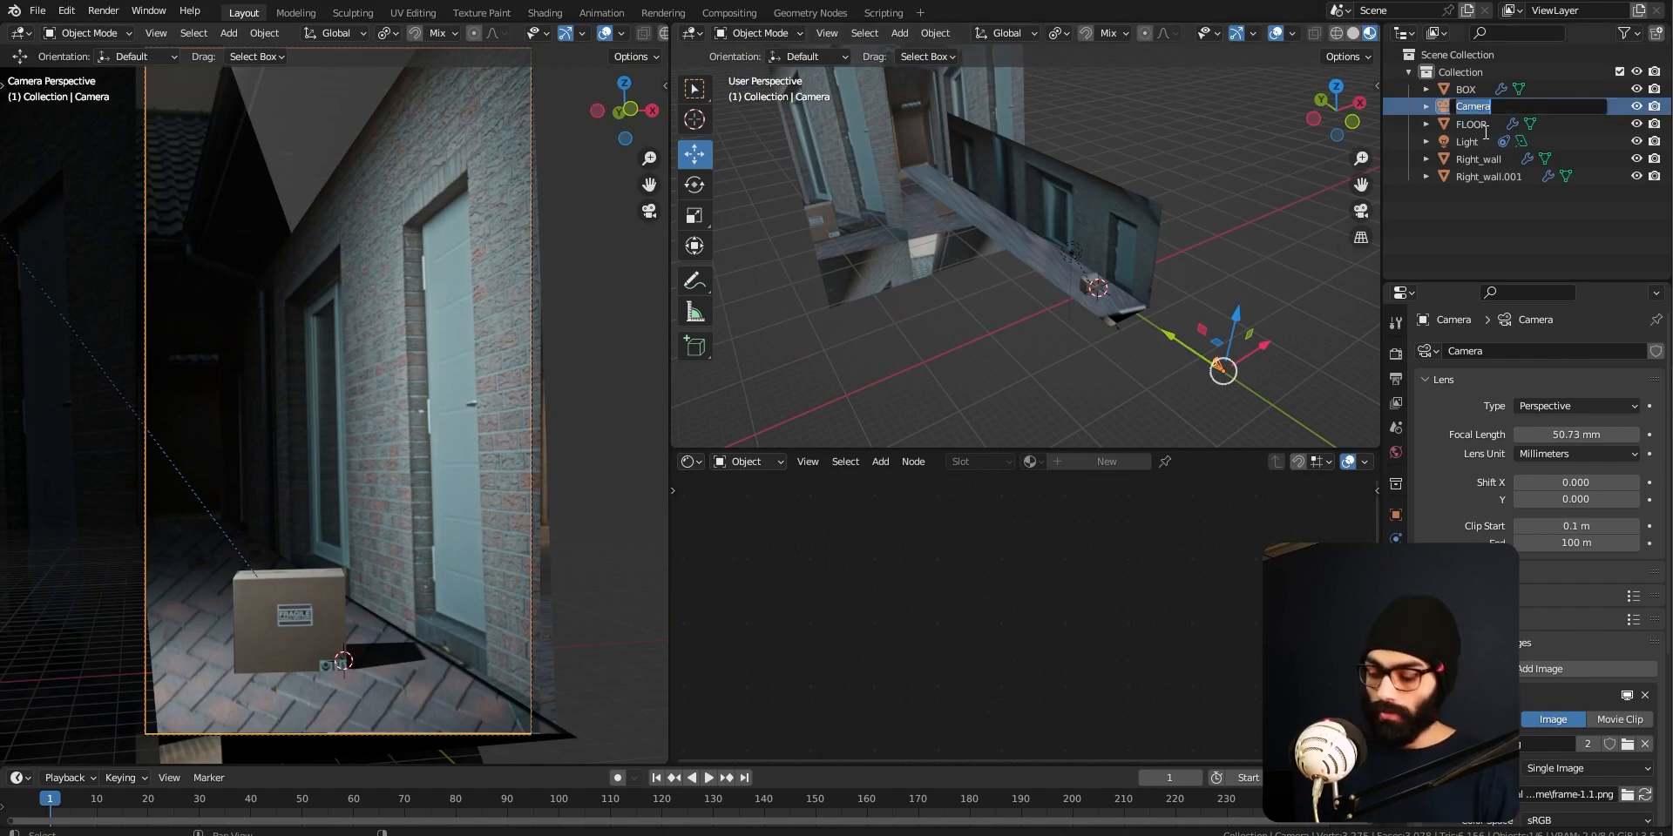
pyautogui.write('Proj_cam')
pyautogui.press('Return')
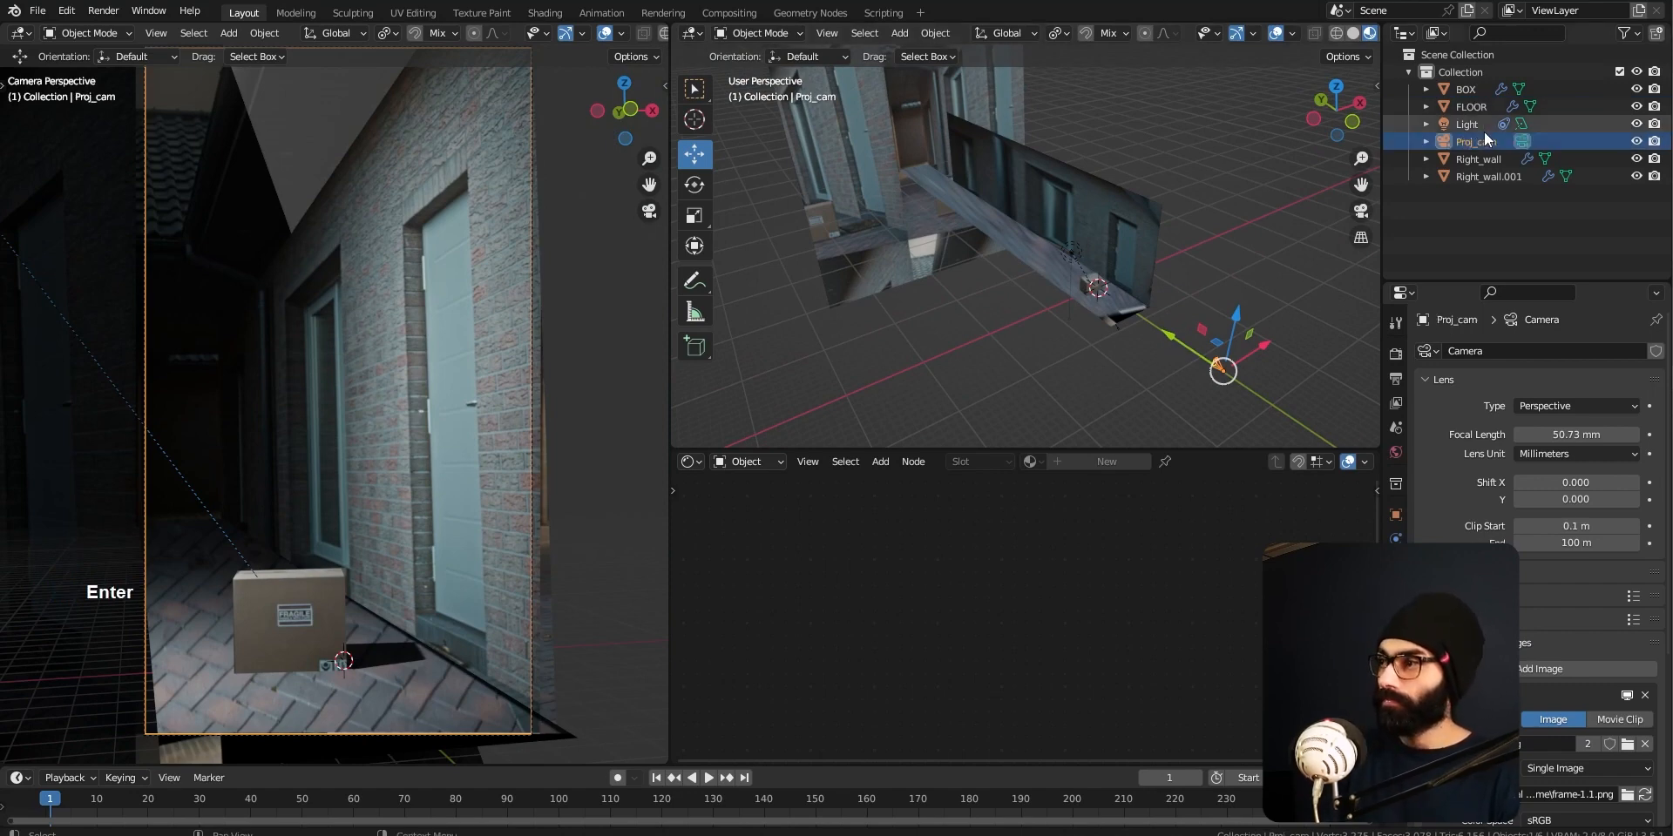
# Duplicate Proj_cam in place and rename the copy Anim_cam
pyautogui.hotkey('shift', 'd')
pyautogui.rightClick(1181, 272)
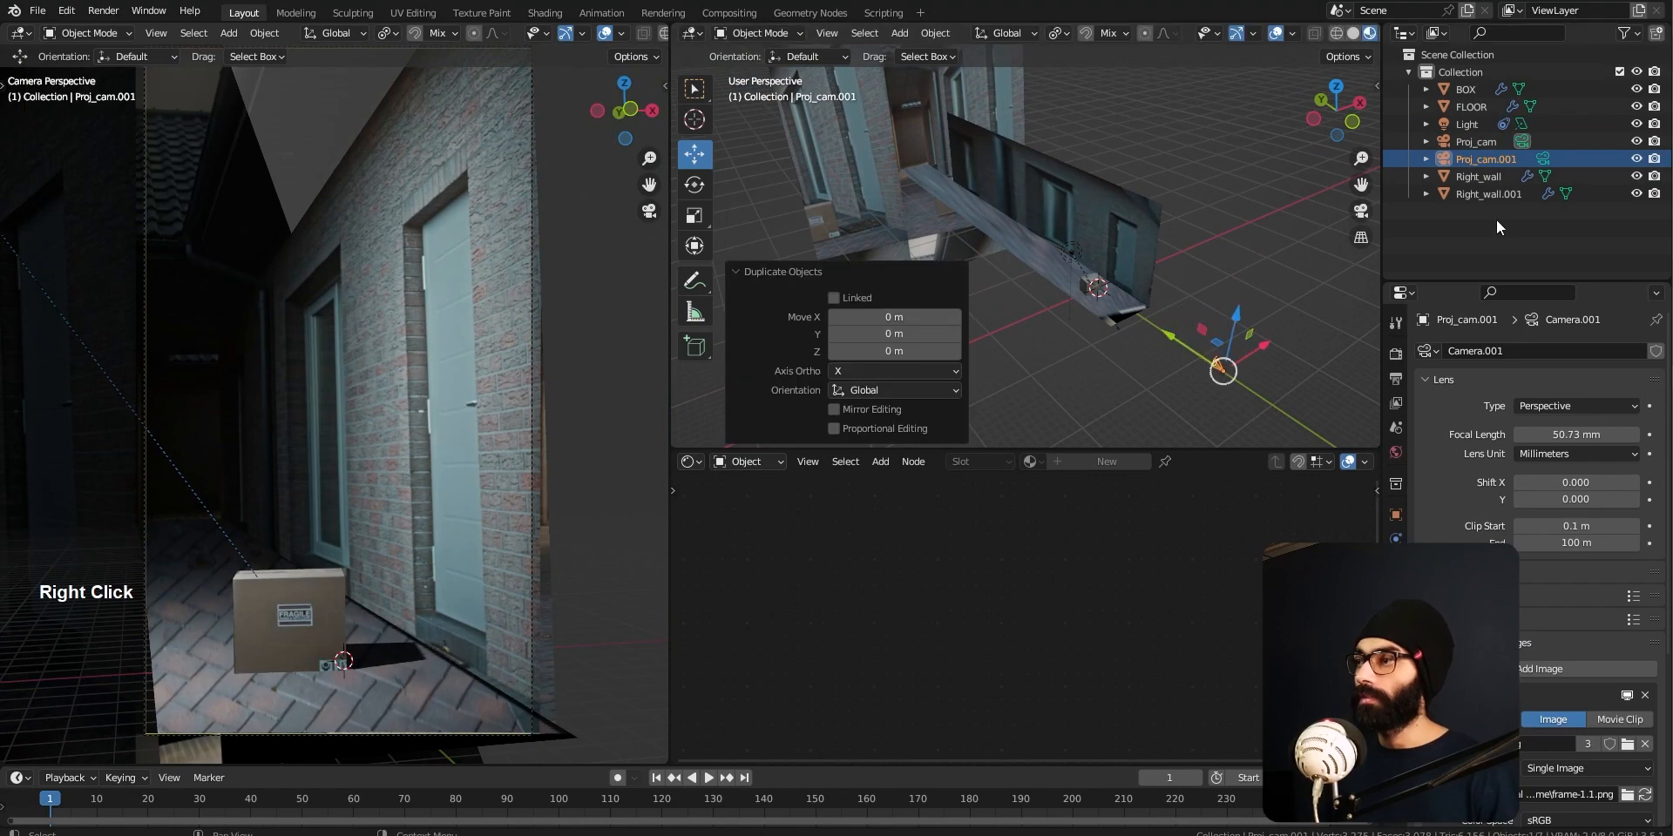
pyautogui.press('F2')
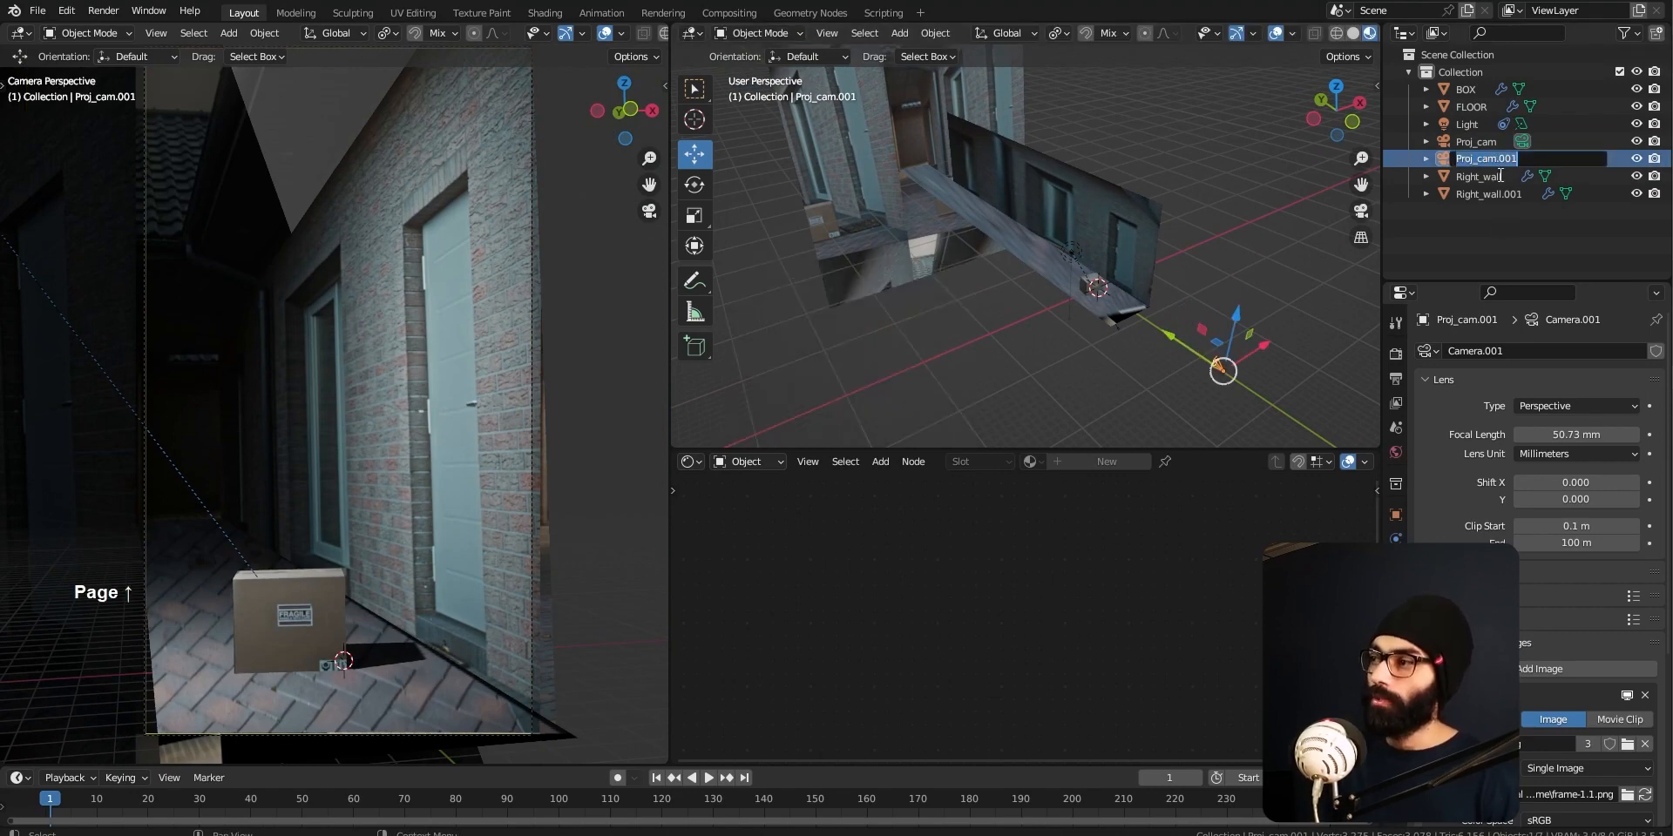
pyautogui.write('Anim_cam')
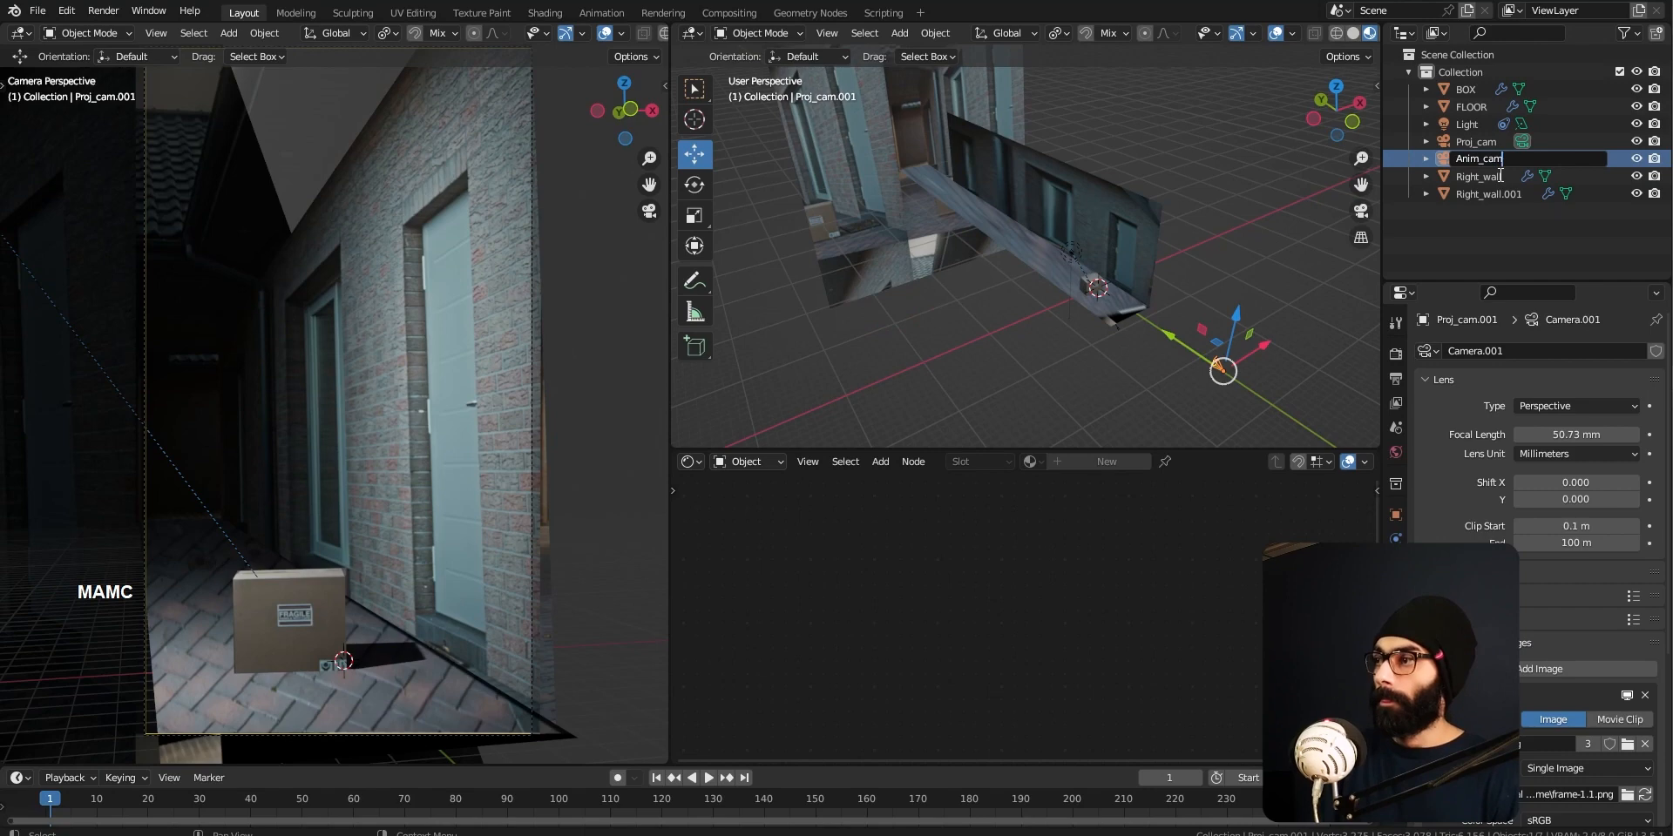
pyautogui.press('Return')
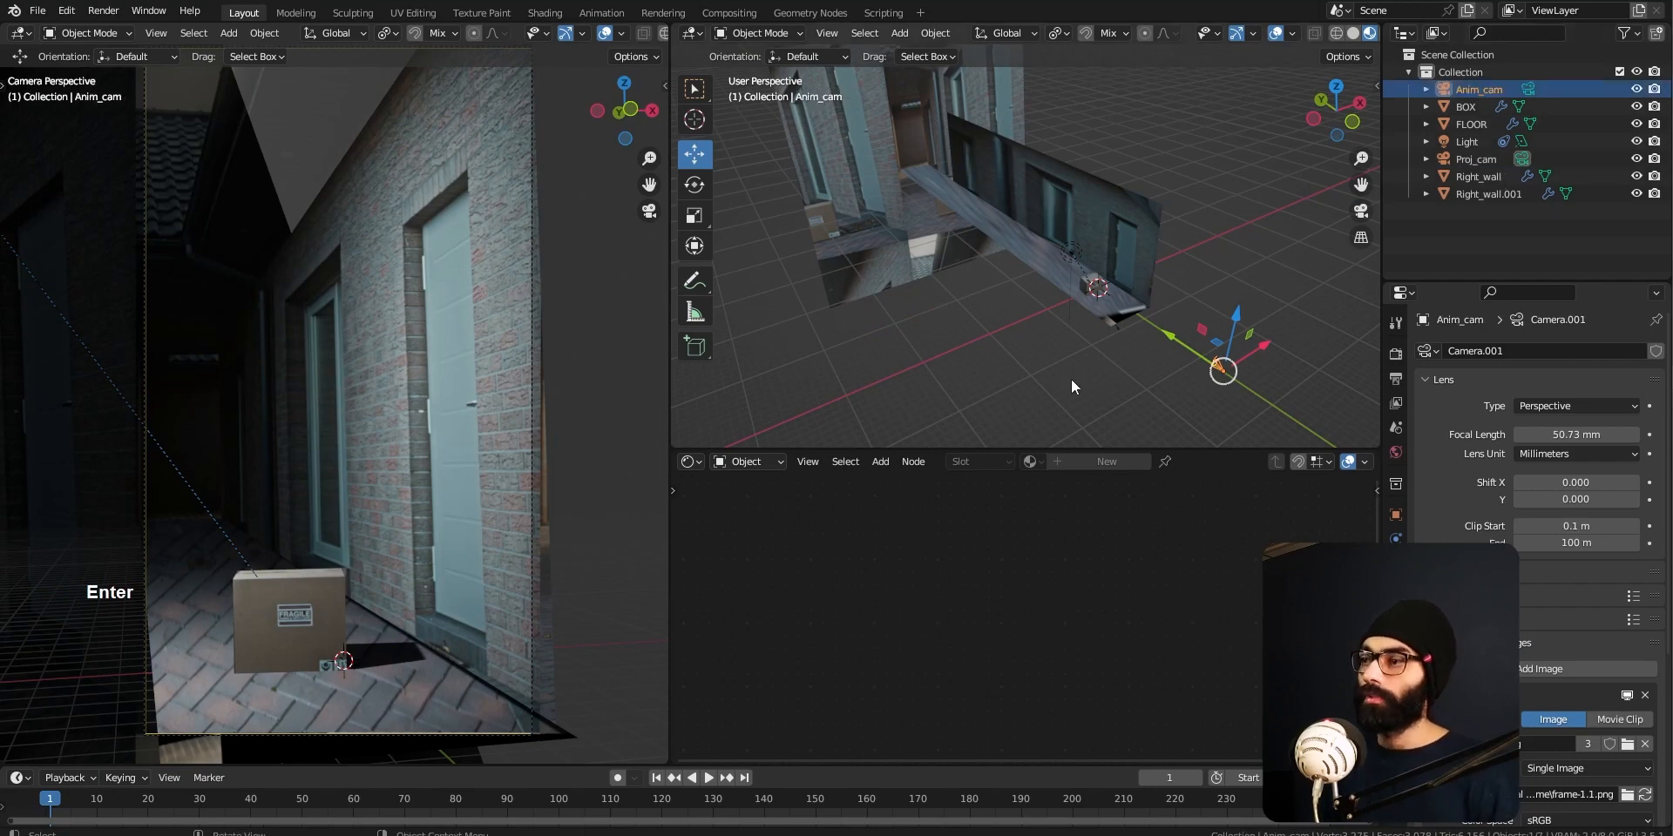
pyautogui.moveTo(1171, 336)
pyautogui.mouseDown()
pyautogui.moveTo(1046, 248)
pyautogui.moveTo(1163, 323)
pyautogui.moveTo(1073, 262)
pyautogui.moveTo(1152, 341)
pyautogui.mouseUp()
pyautogui.hotkey('ctrl', 's')
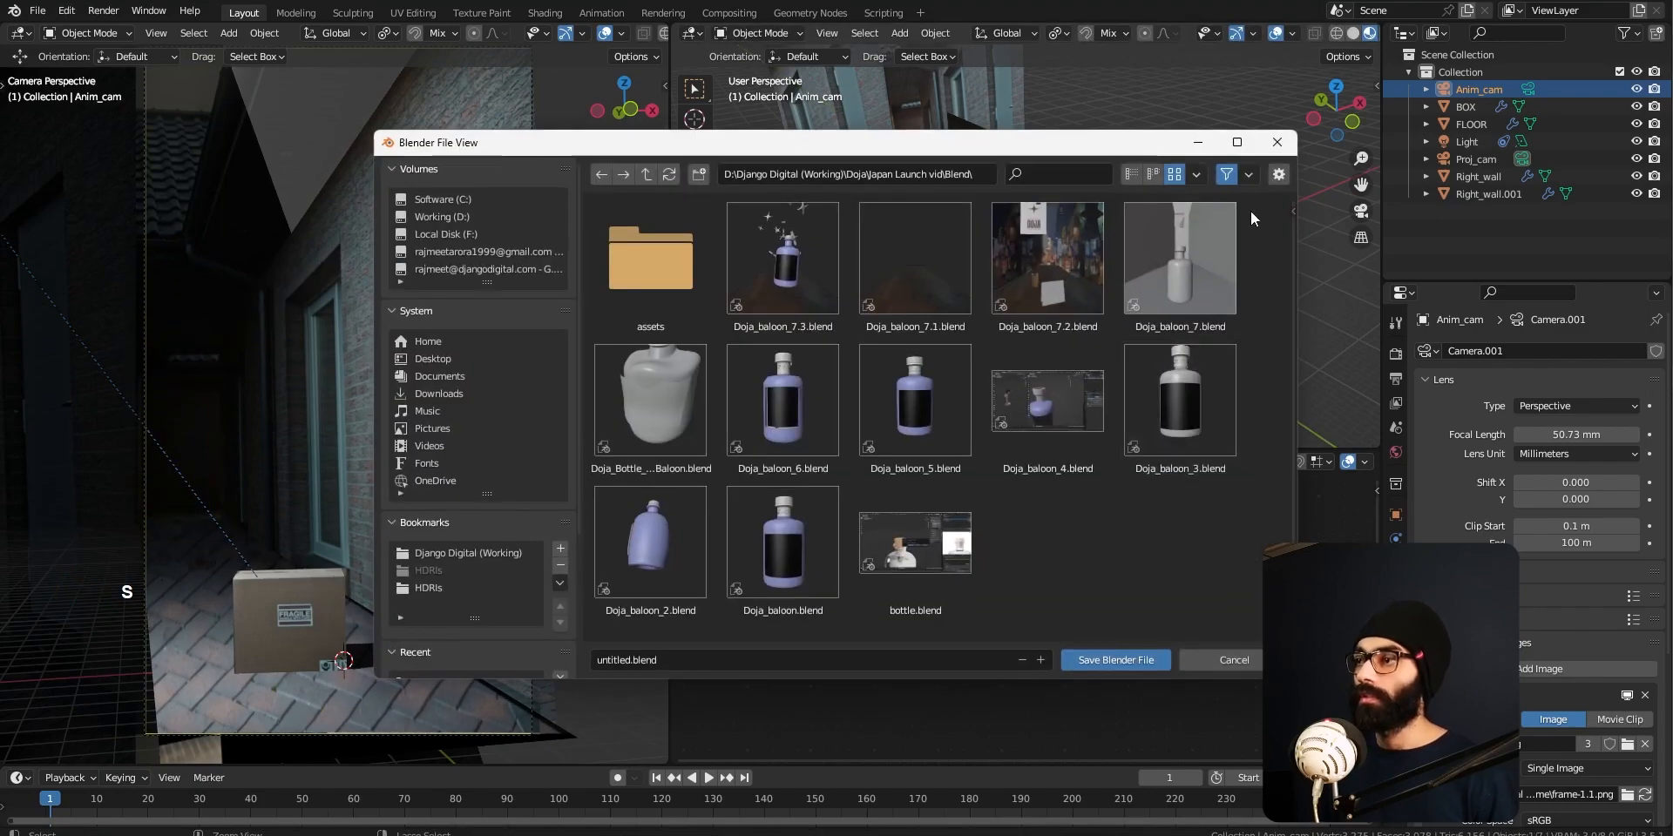
pyautogui.click(1279, 144)
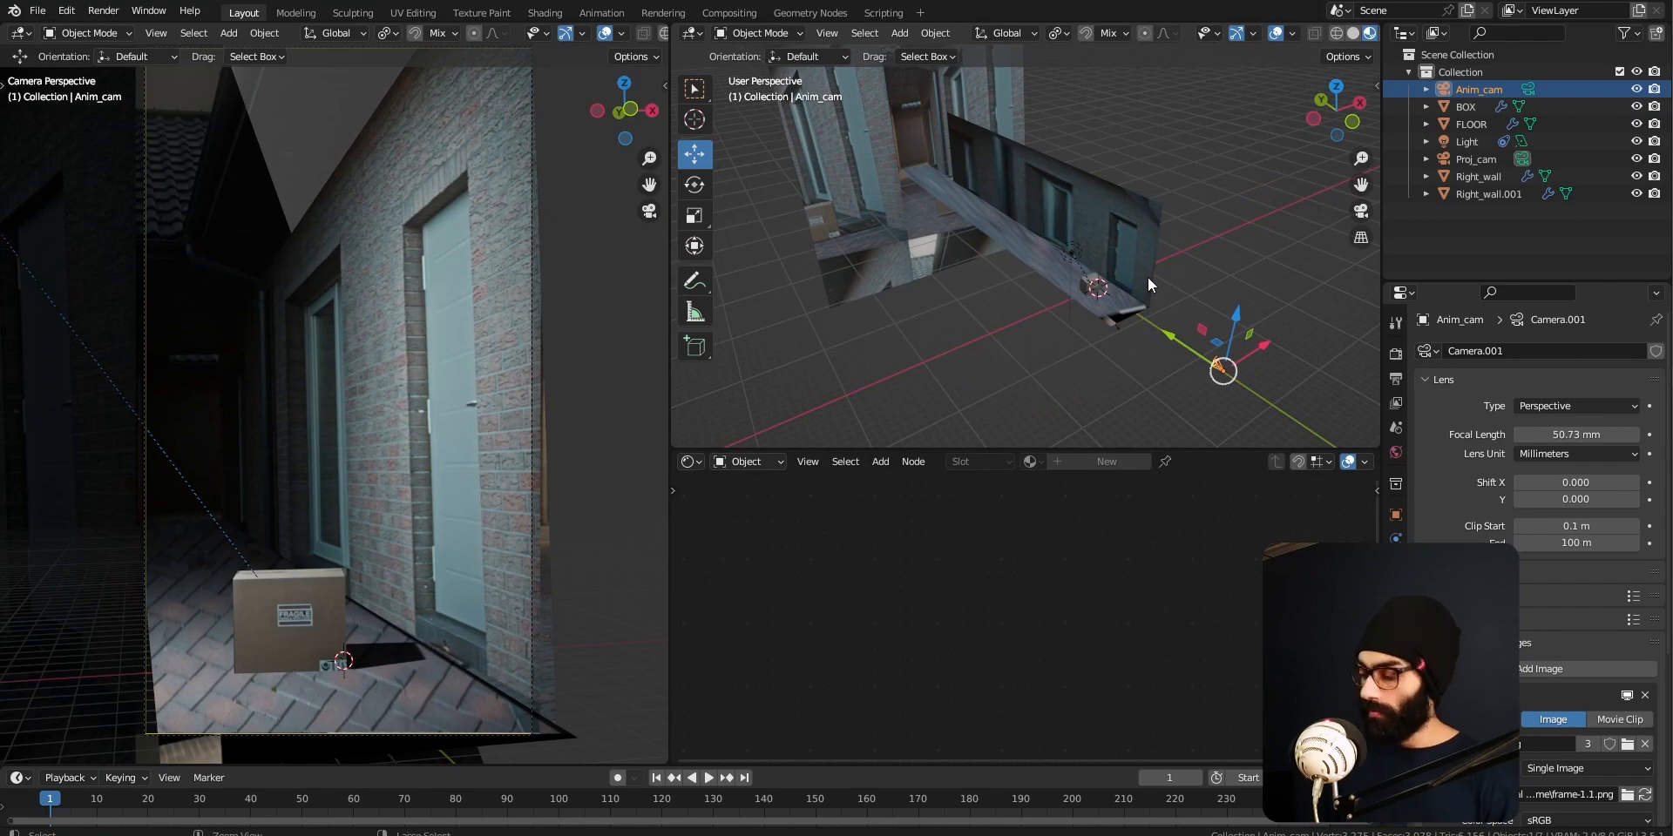
# Make Anim_cam the active scene camera and move it along the Y axis
pyautogui.press('KP_0')
pyautogui.moveTo(1065, 306); pyautogui.dragTo(1173, 357, button='middle')
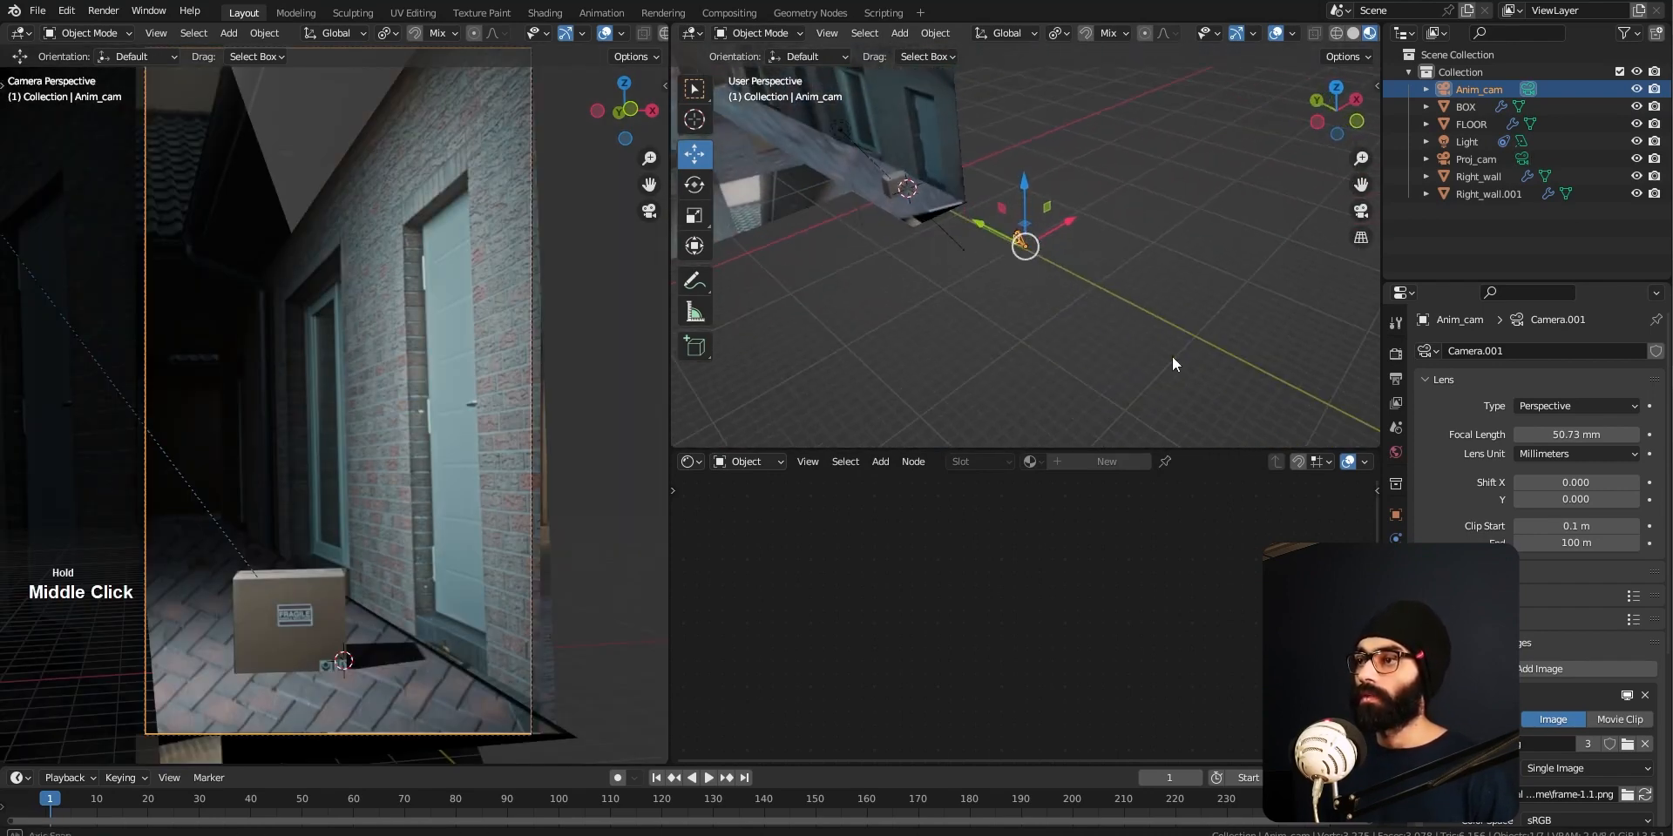
pyautogui.moveTo(977, 230); pyautogui.dragTo(902, 268)
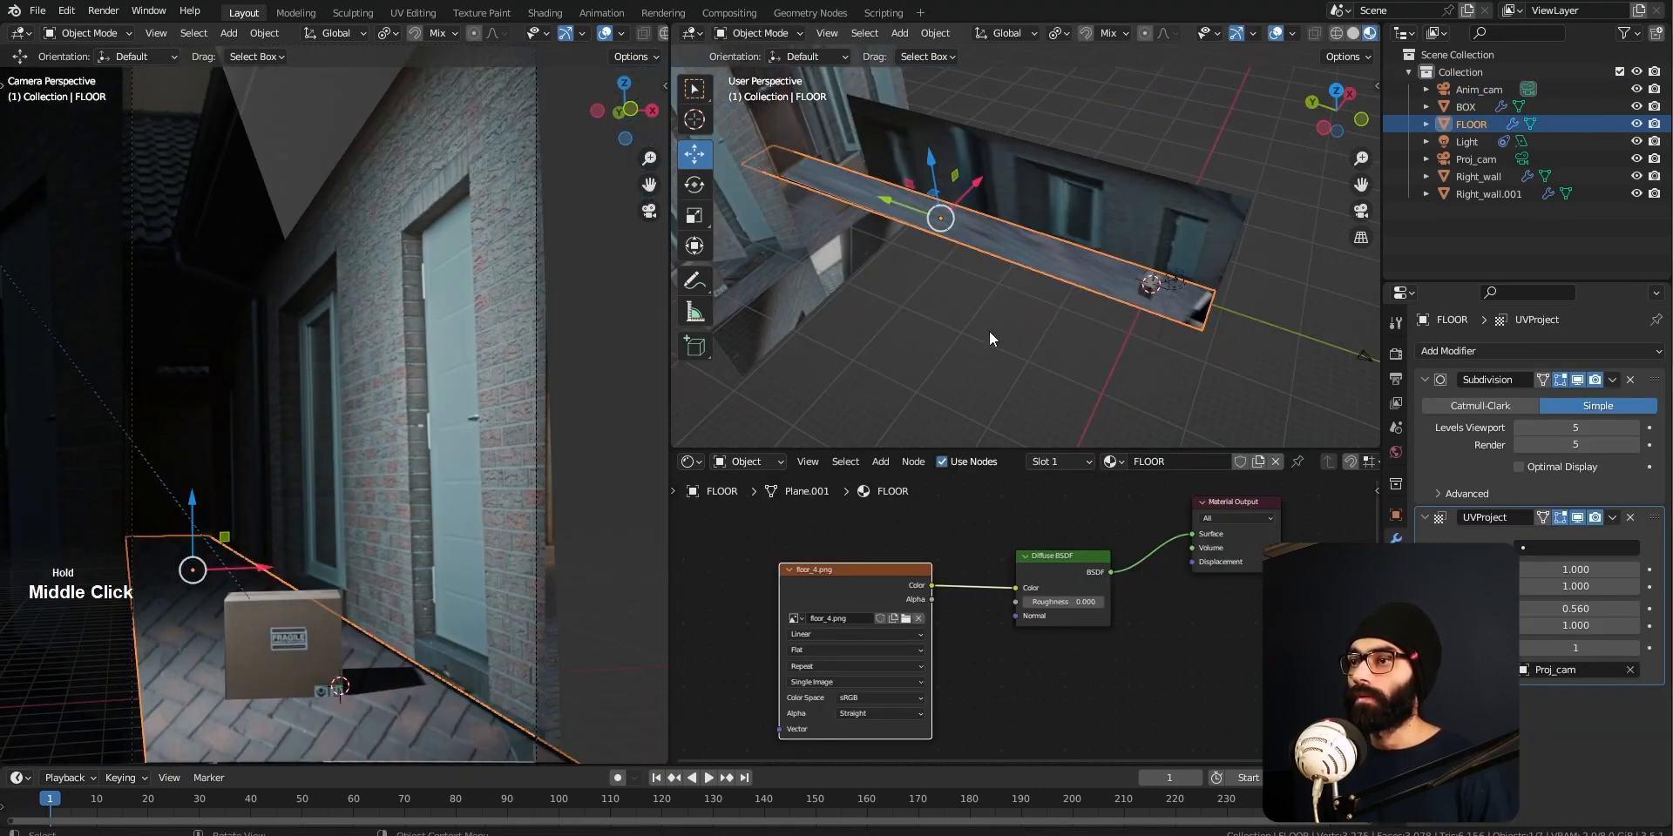
# Set the FLOOR material's blend mode to Alpha Blend in the shader editor's material settings
pyautogui.moveTo(990, 331); pyautogui.dragTo(1077, 370, button='middle')
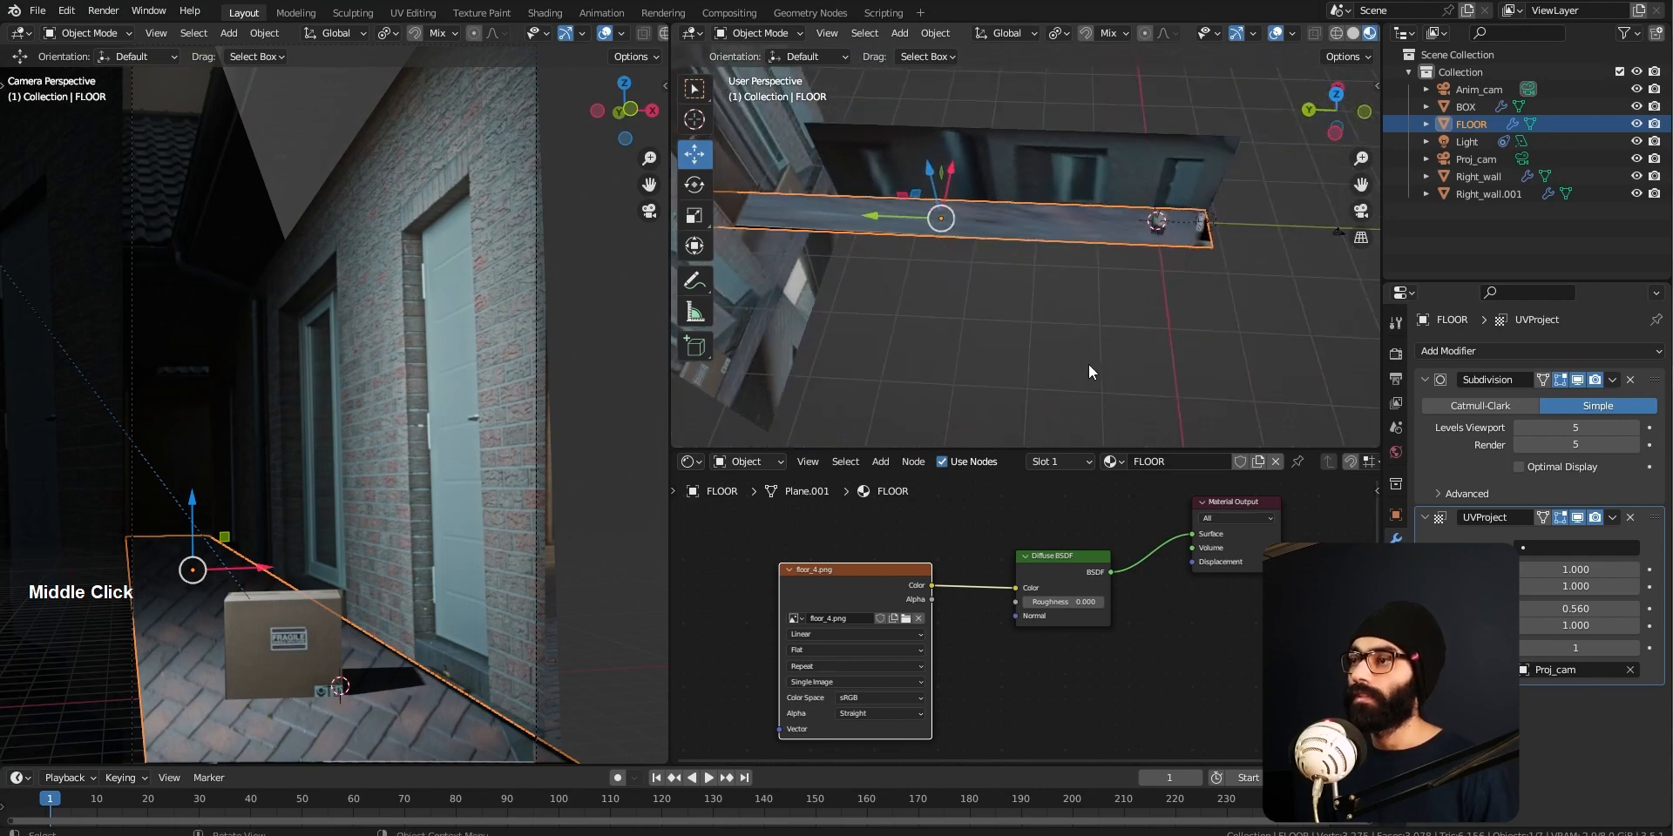
pyautogui.moveTo(1199, 297); pyautogui.dragTo(587, 563, button='middle')
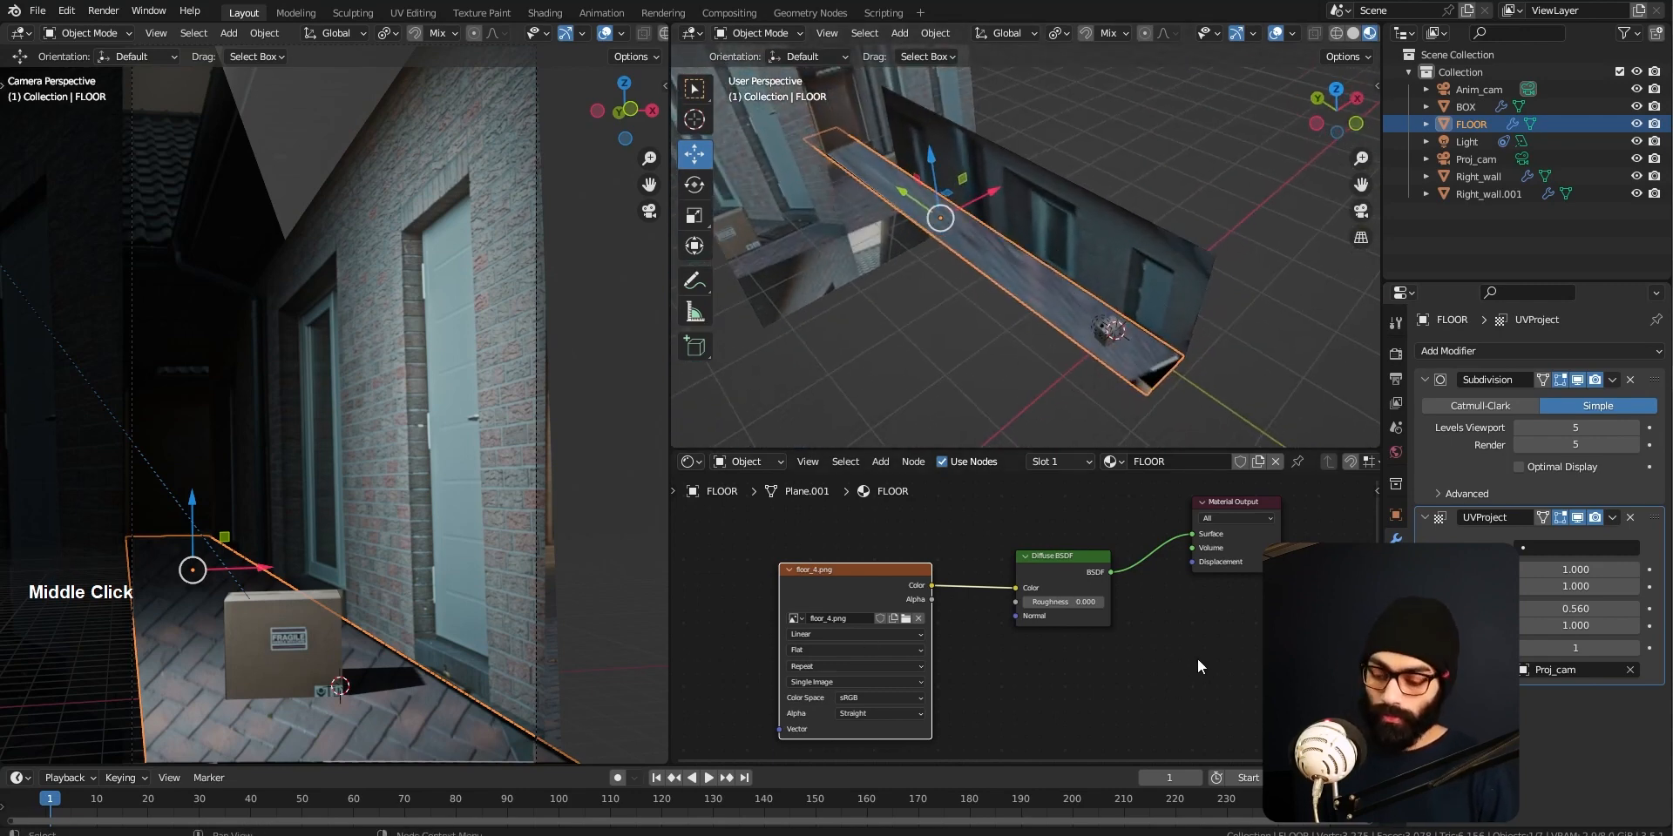
pyautogui.press('n')
pyautogui.click(1368, 530)
pyautogui.click(1368, 565)
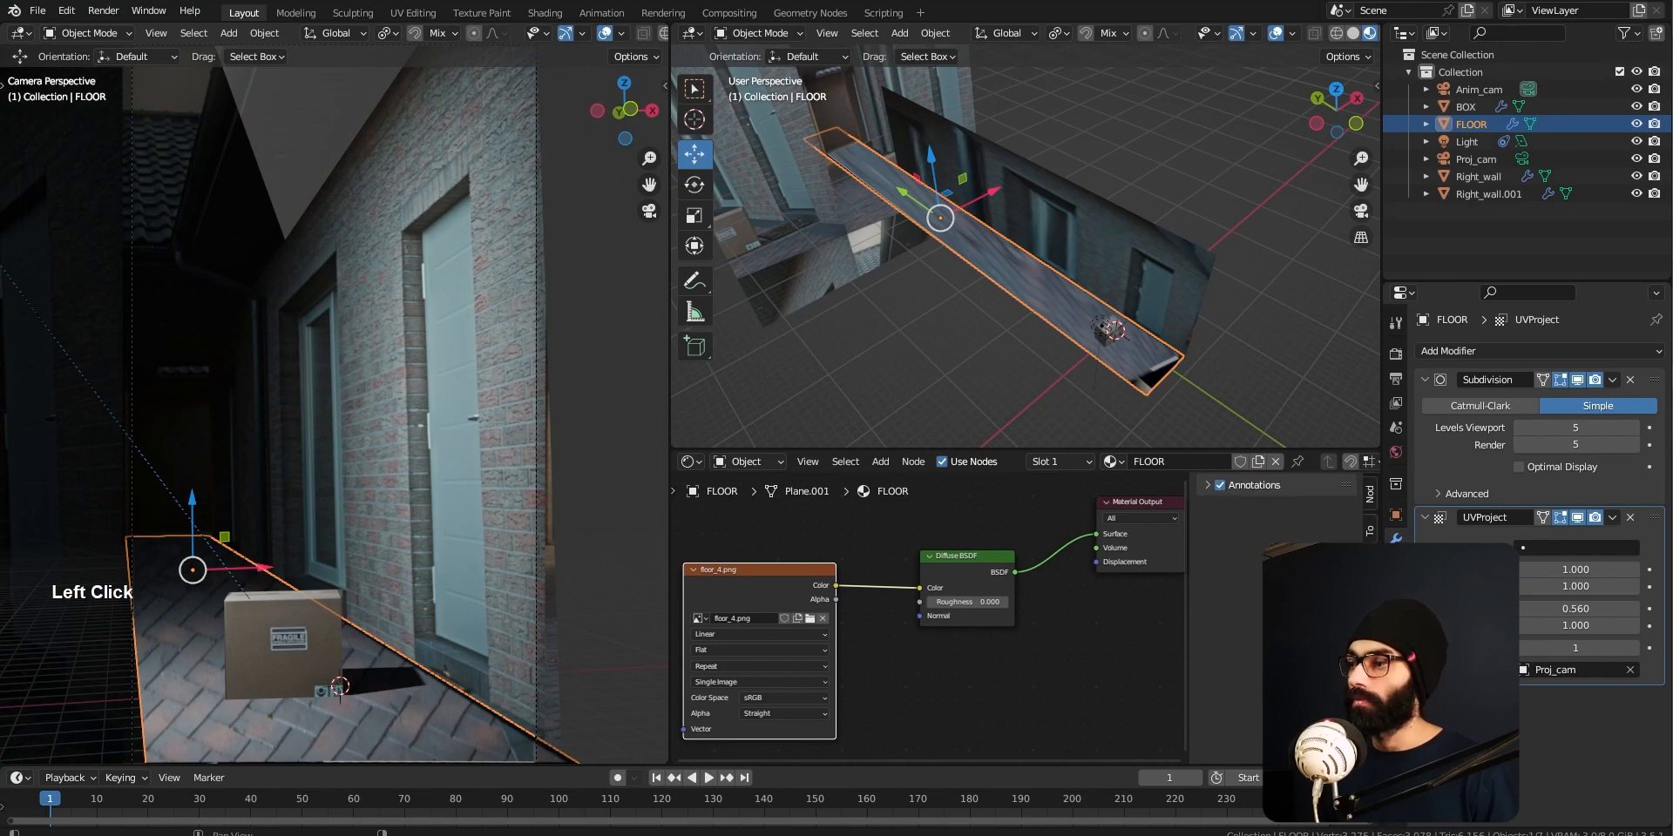
pyautogui.click(1369, 601)
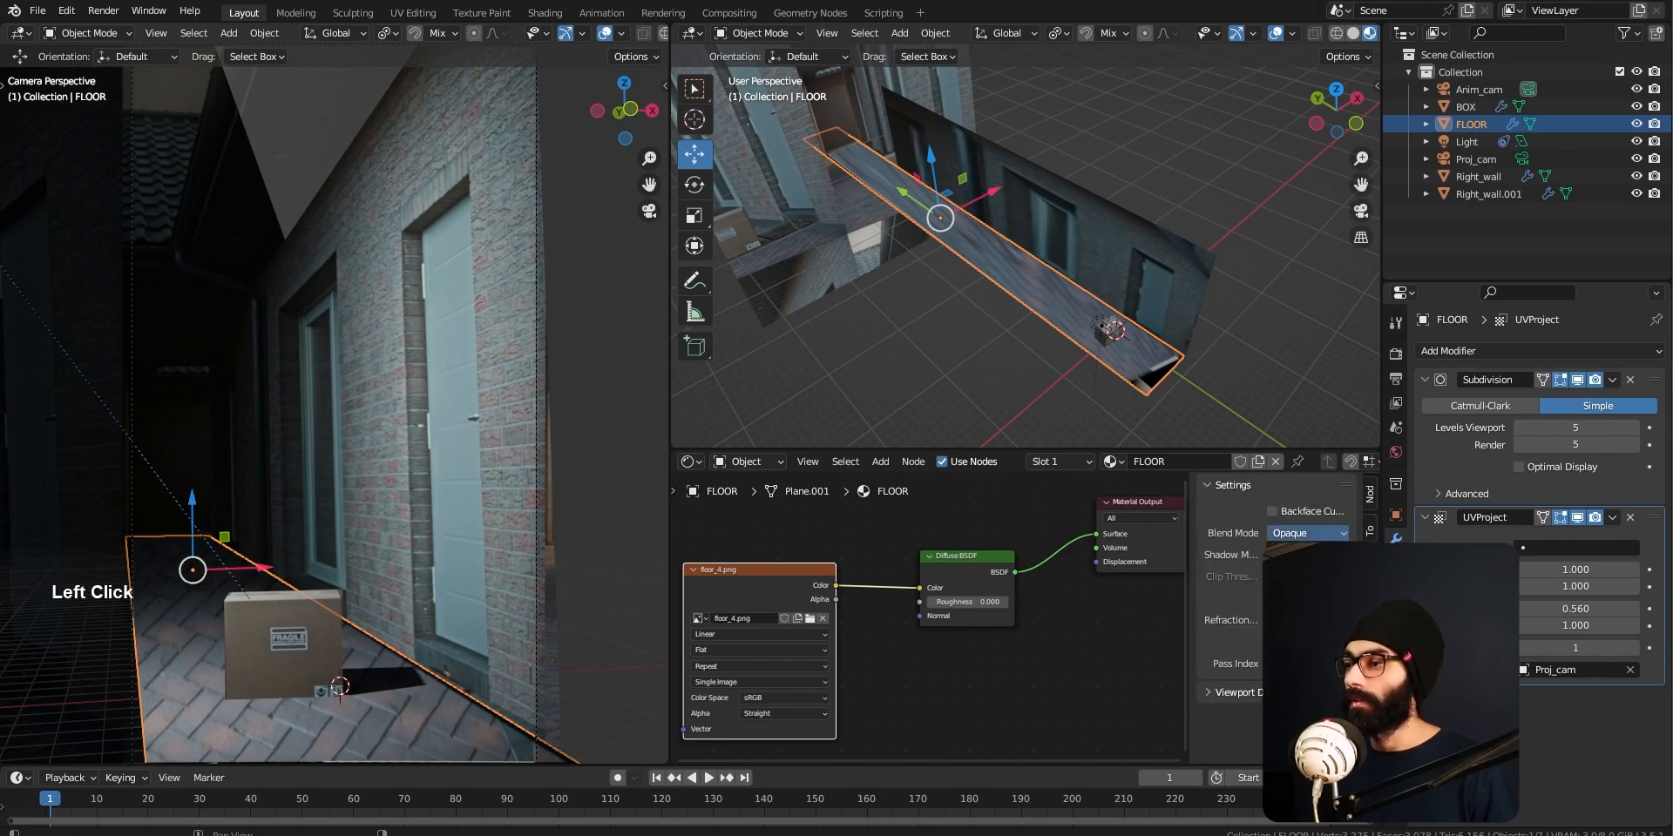
pyautogui.click(1306, 591)
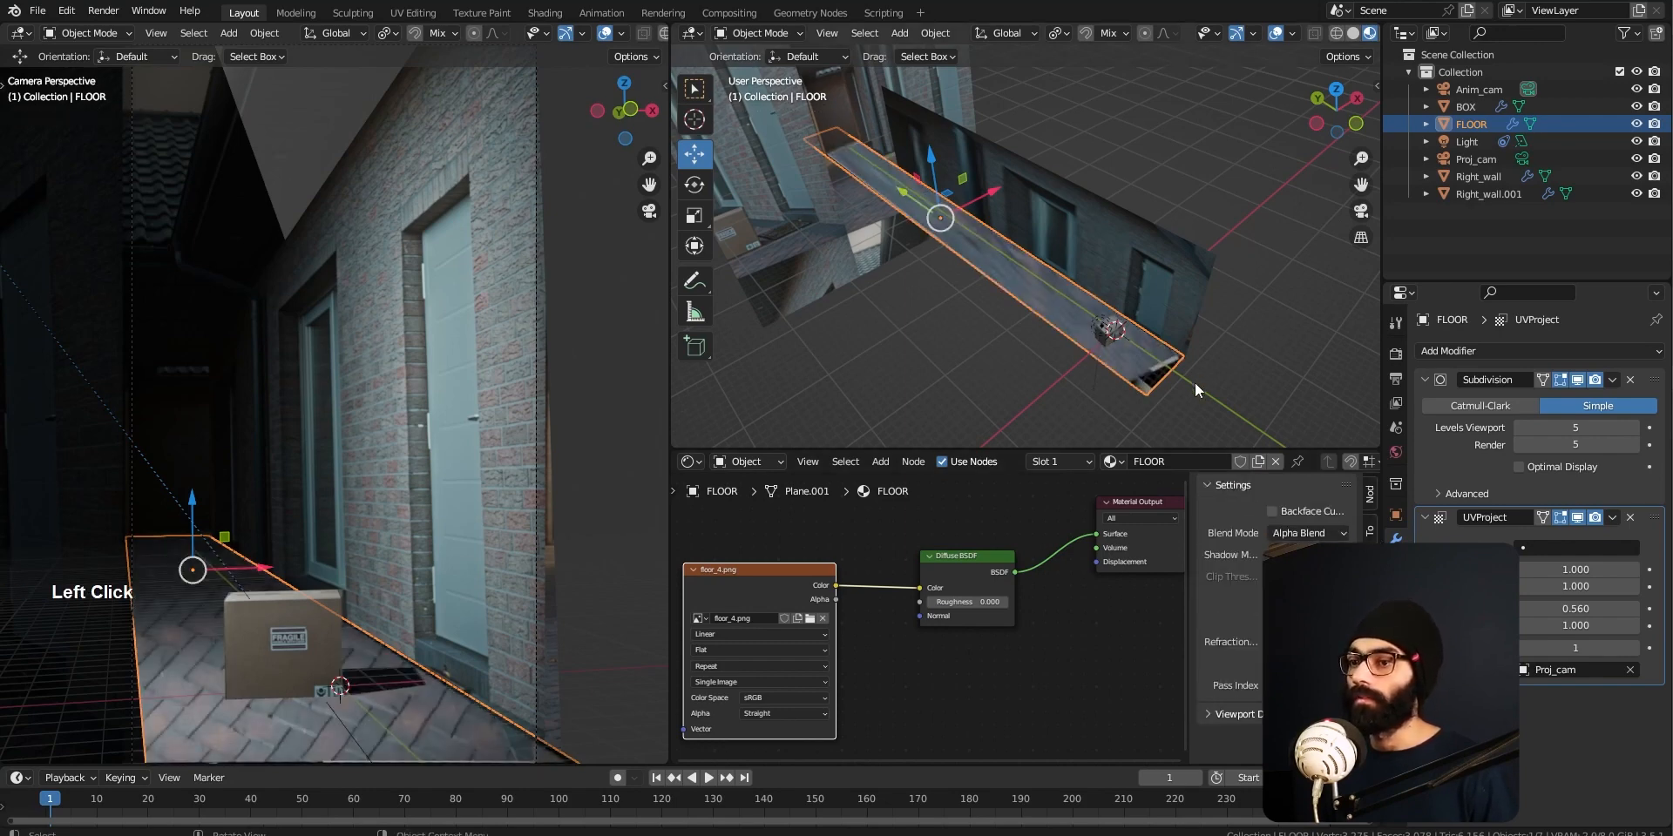
pyautogui.press('n')
pyautogui.moveTo(1071, 349); pyautogui.dragTo(1147, 345, button='middle')
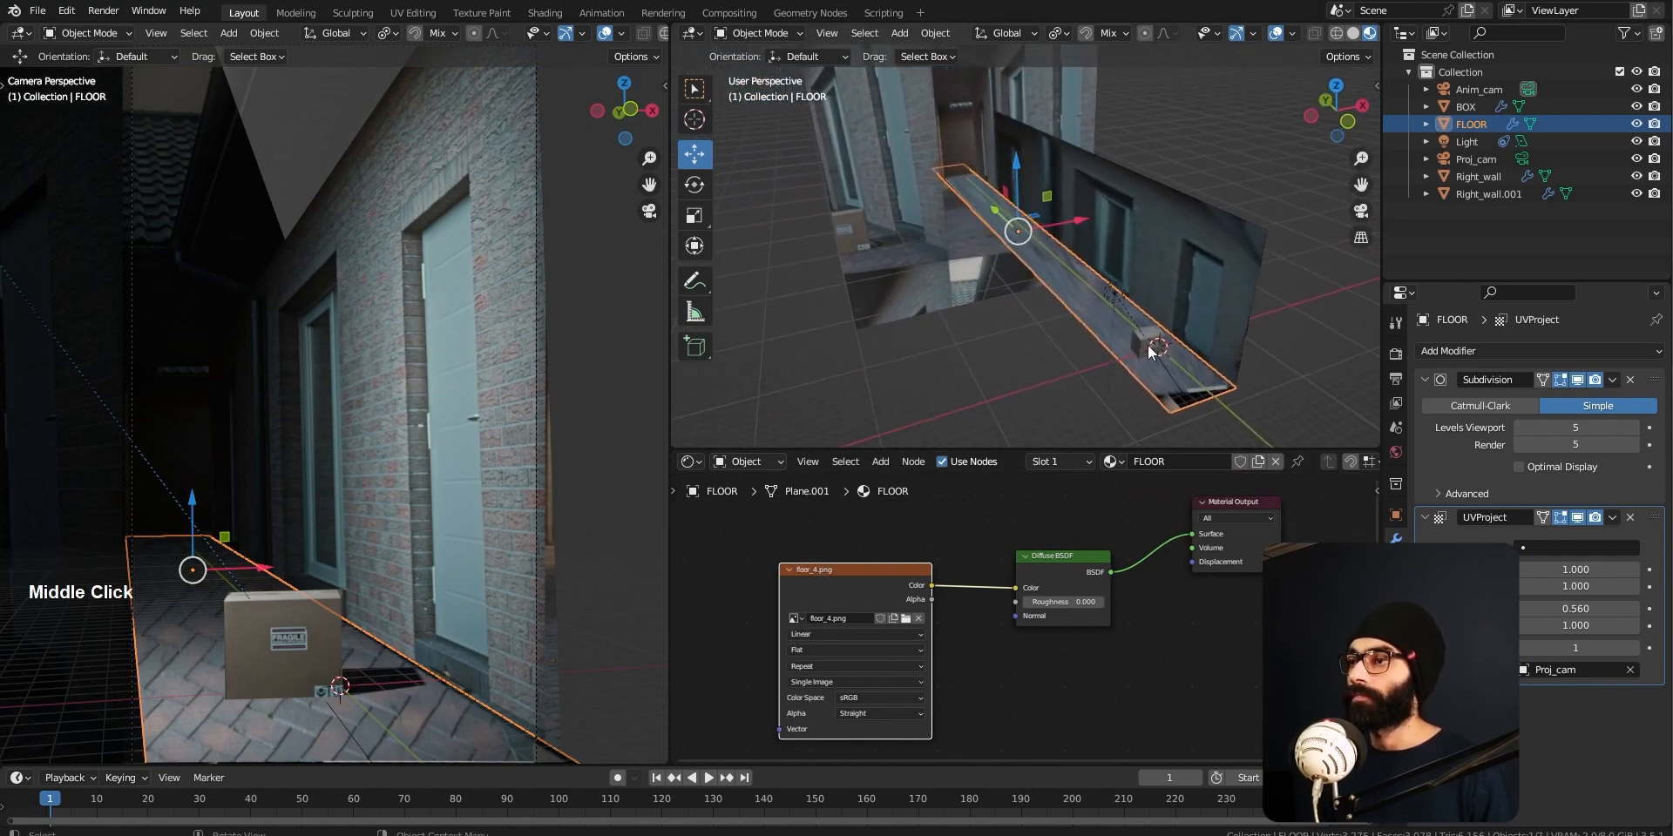
# Select Anim_cam, try moving it about -0.68 m along the Y axis, and undo the move
pyautogui.click(1479, 91)
pyautogui.moveTo(1216, 337); pyautogui.dragTo(1214, 243, button='middle')
pyautogui.moveTo(1089, 327)
pyautogui.mouseDown()
pyautogui.moveTo(992, 313)
pyautogui.moveTo(1092, 336)
pyautogui.moveTo(988, 298)
pyautogui.moveTo(1074, 326)
pyautogui.mouseUp()
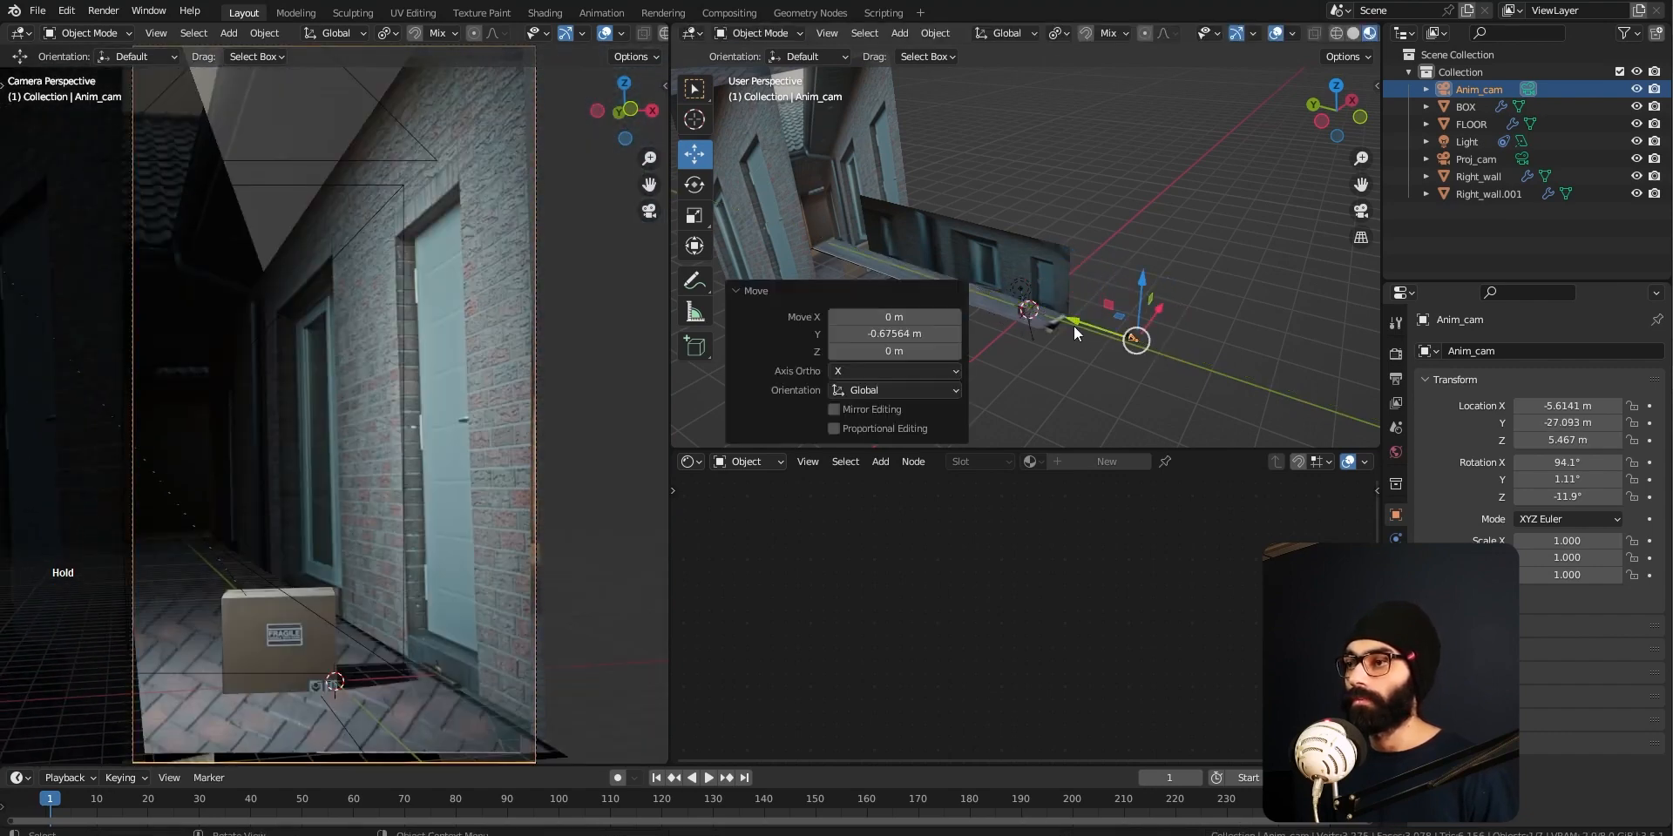
pyautogui.hotkey('ctrl', 'z')
pyautogui.hotkey('ctrl', 's')
pyautogui.press('Escape')
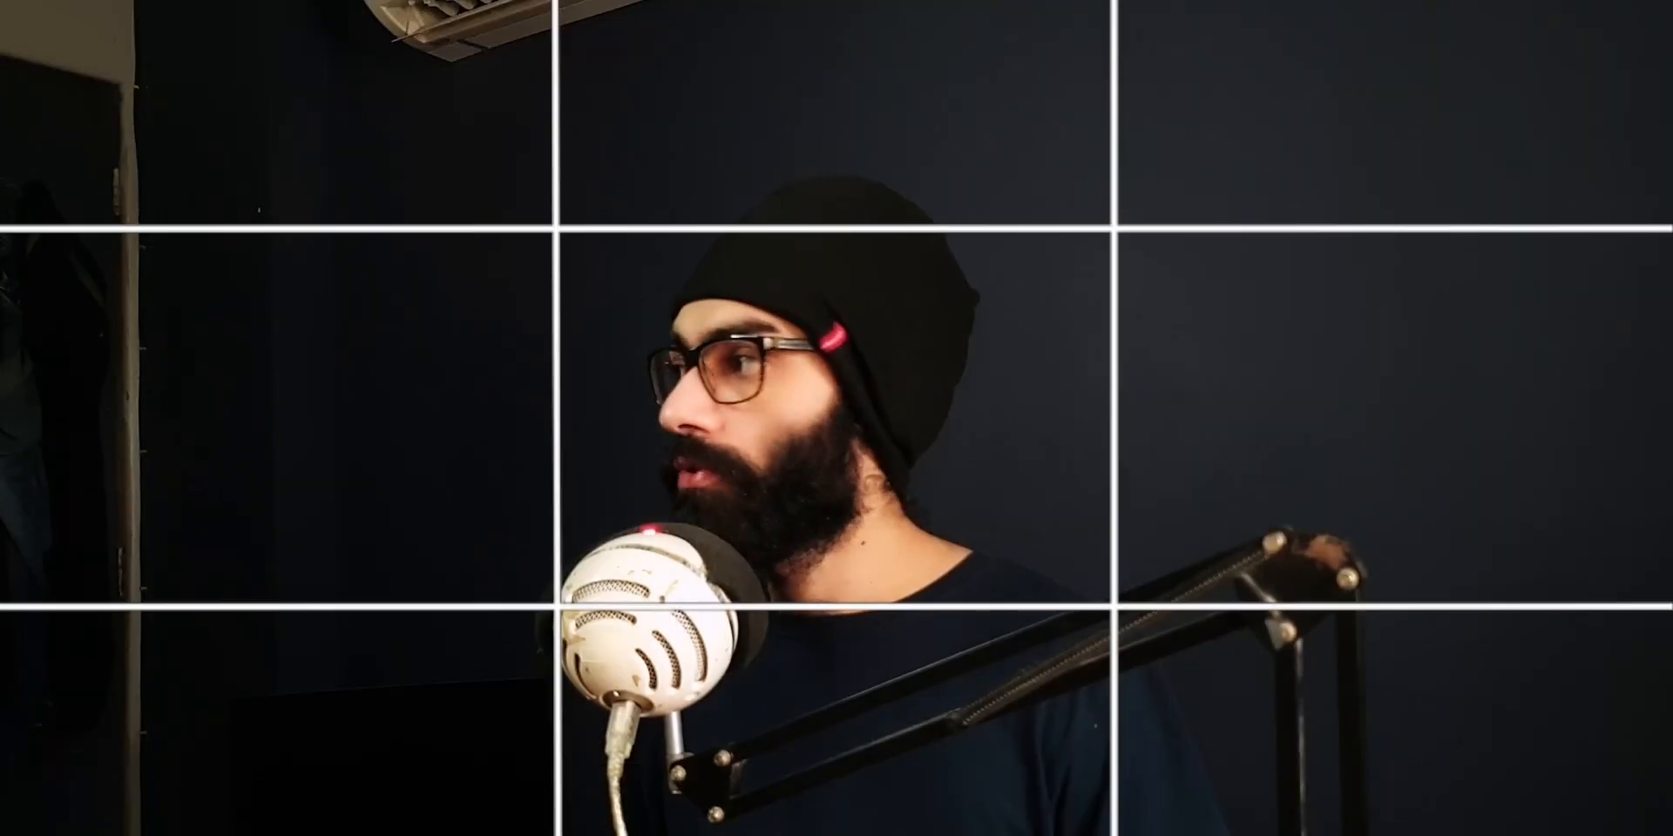